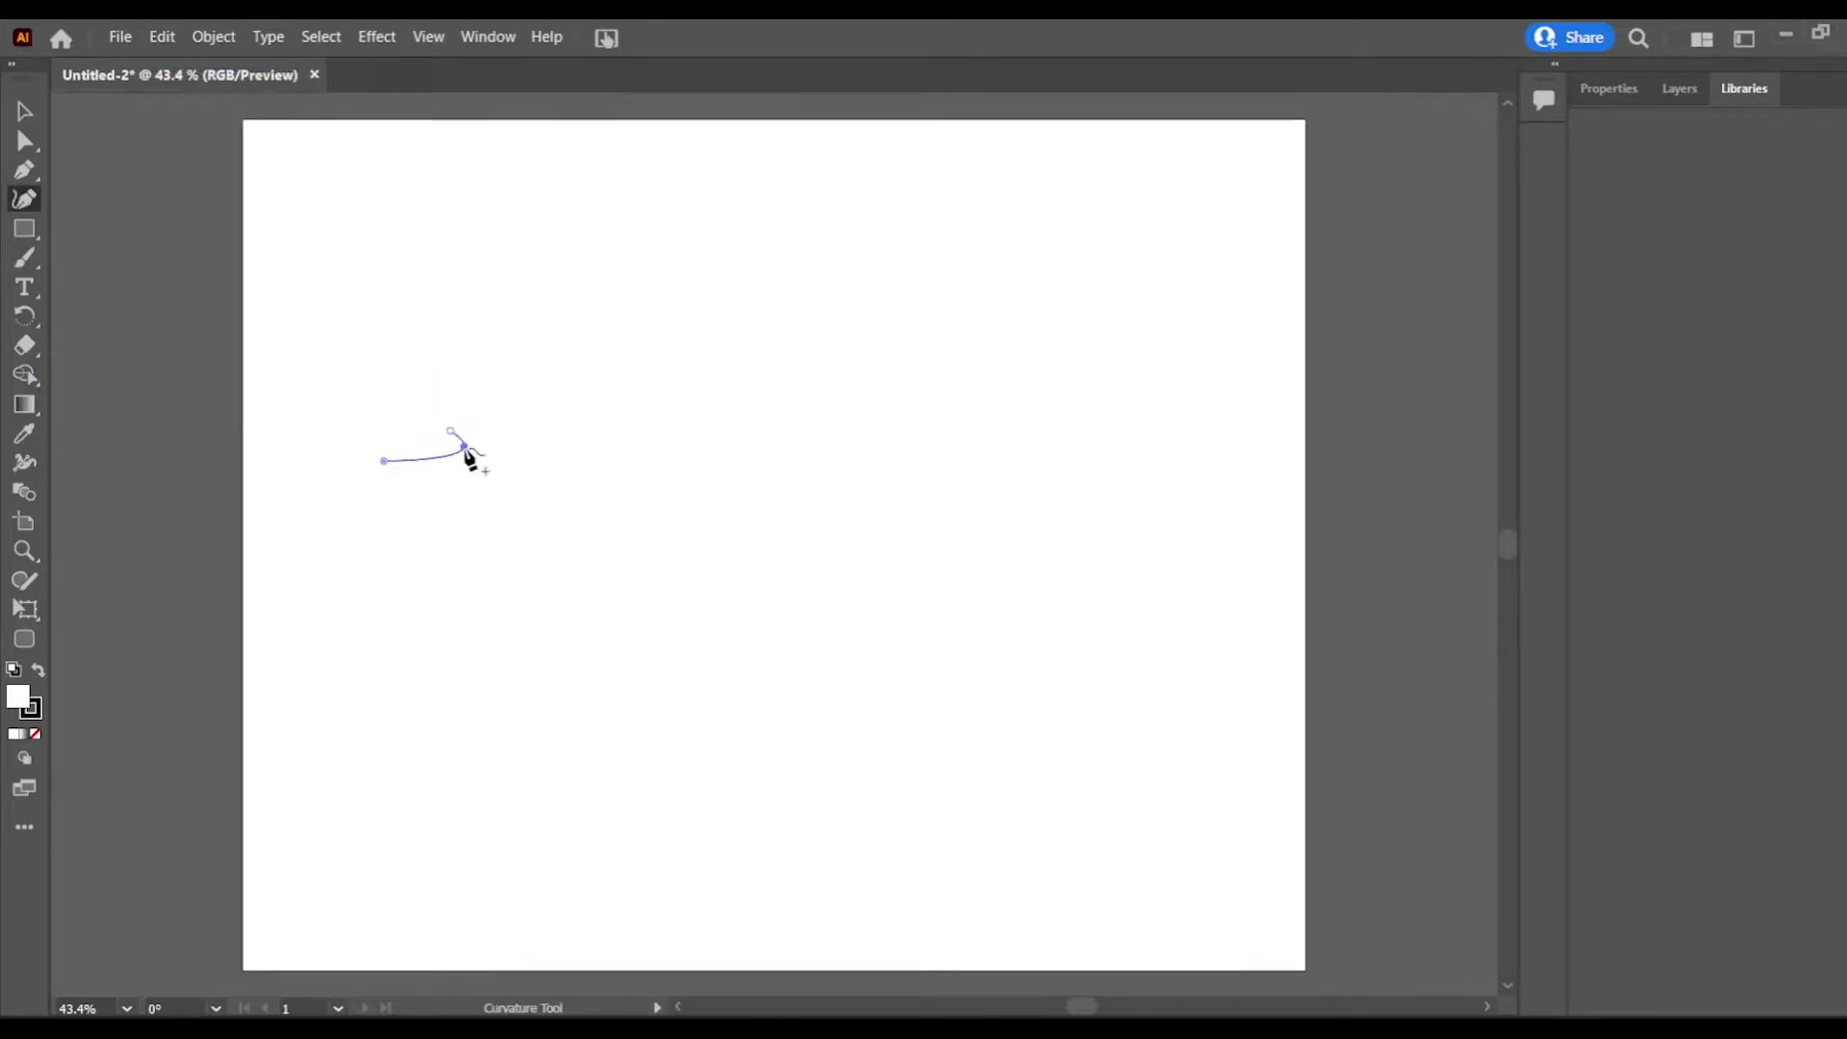
Step: Reflect a copy of the curved arc vertically and join it to the original to form the heart's two upper lobes
click(24, 111)
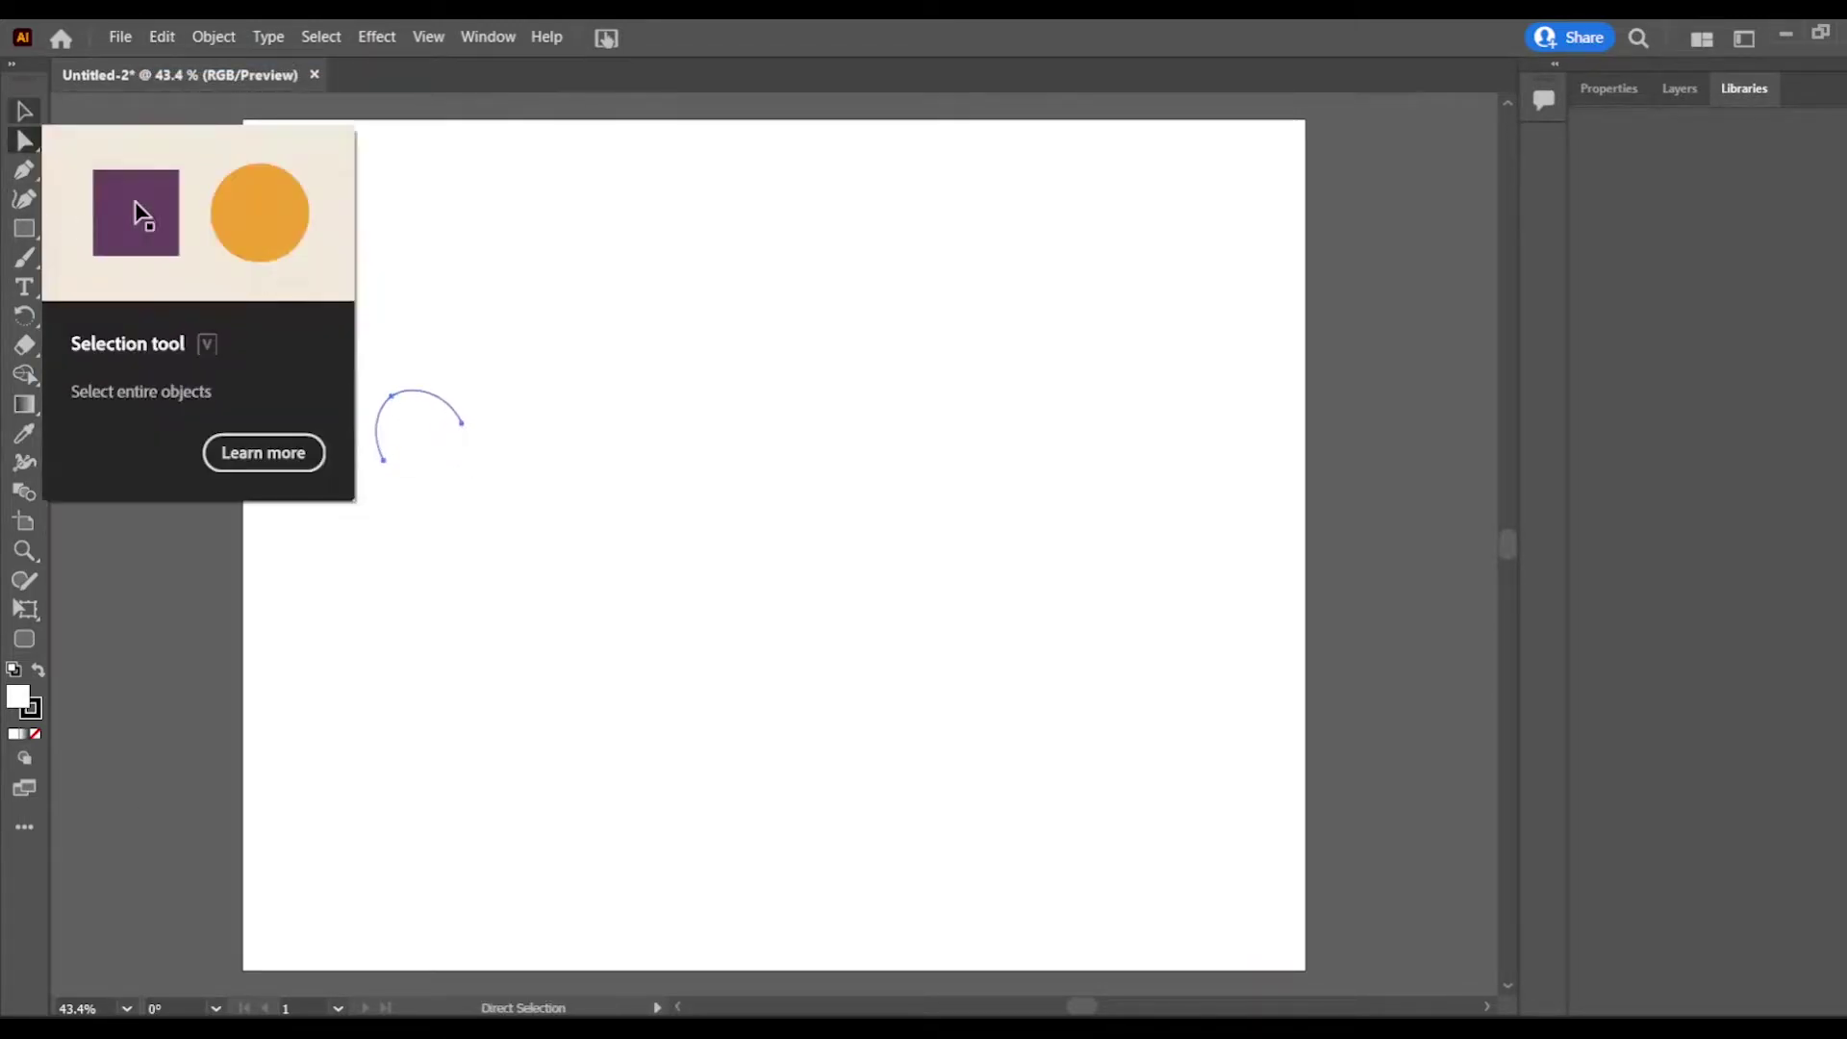
click(24, 316)
right_click(24, 317)
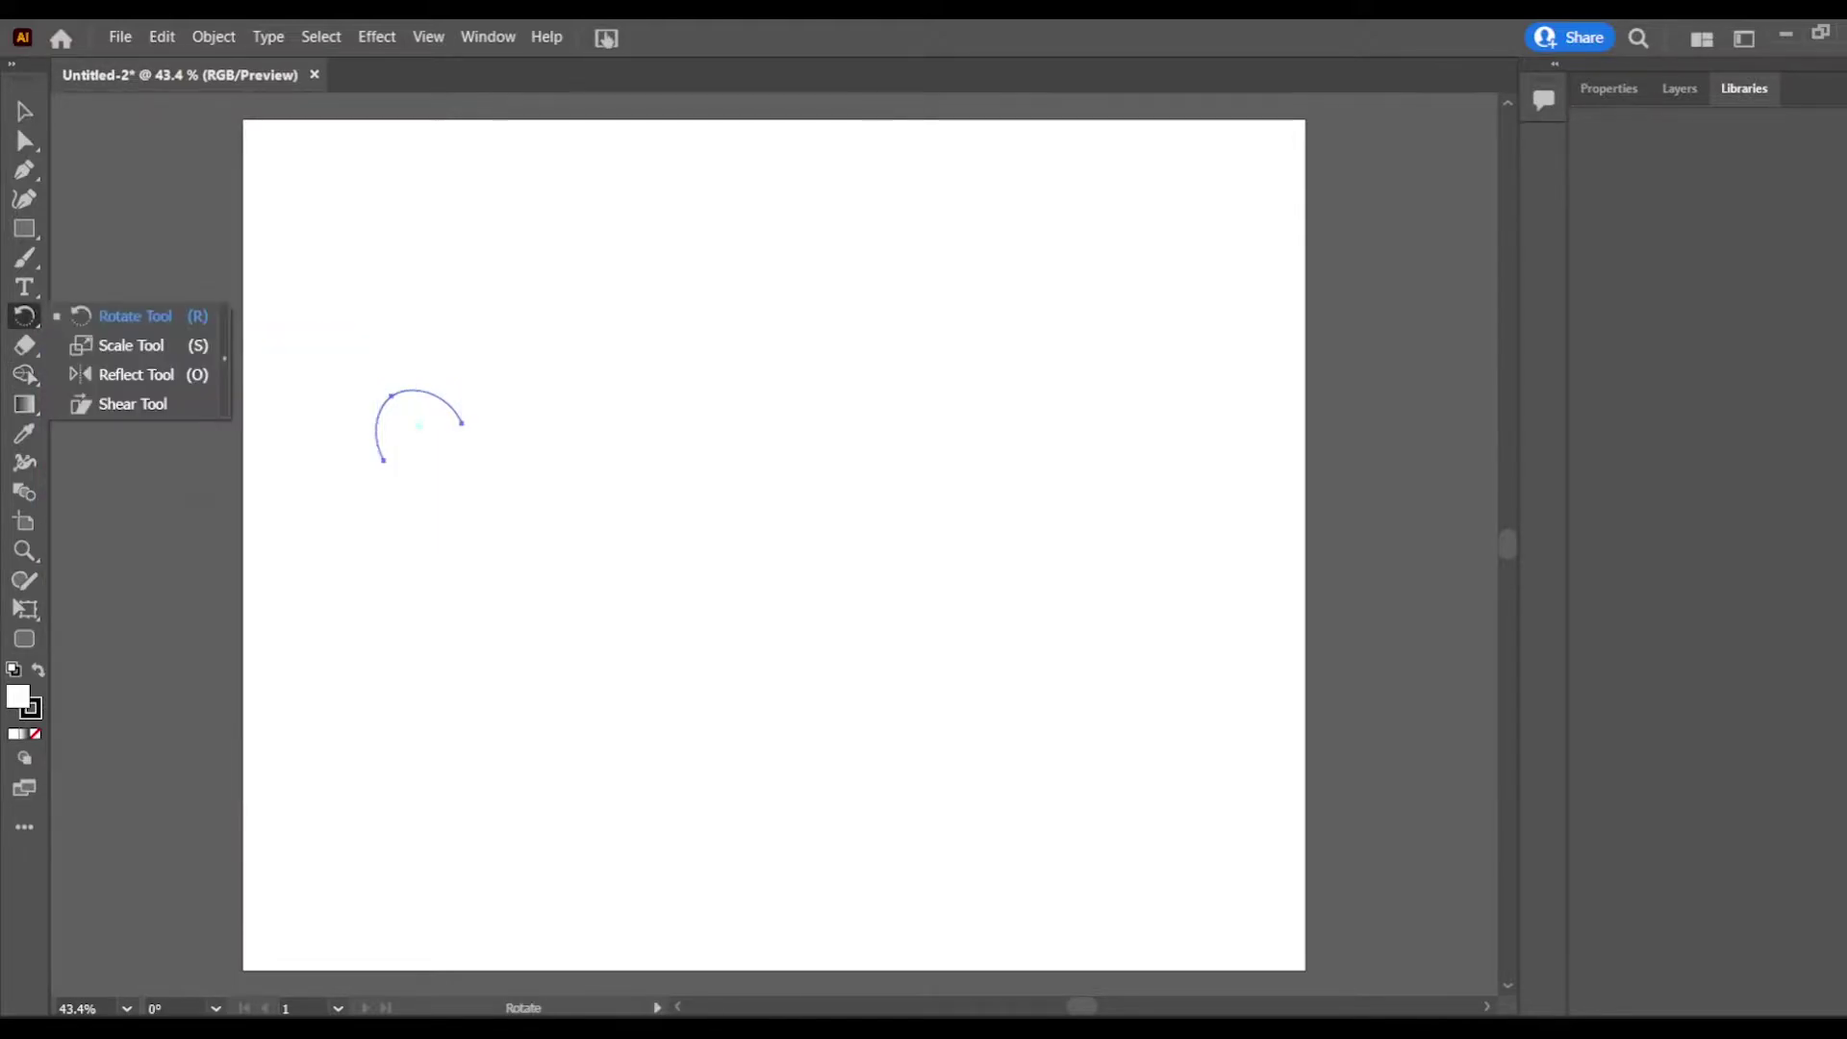
click(136, 375)
double_click(24, 316)
click(1114, 467)
click(24, 111)
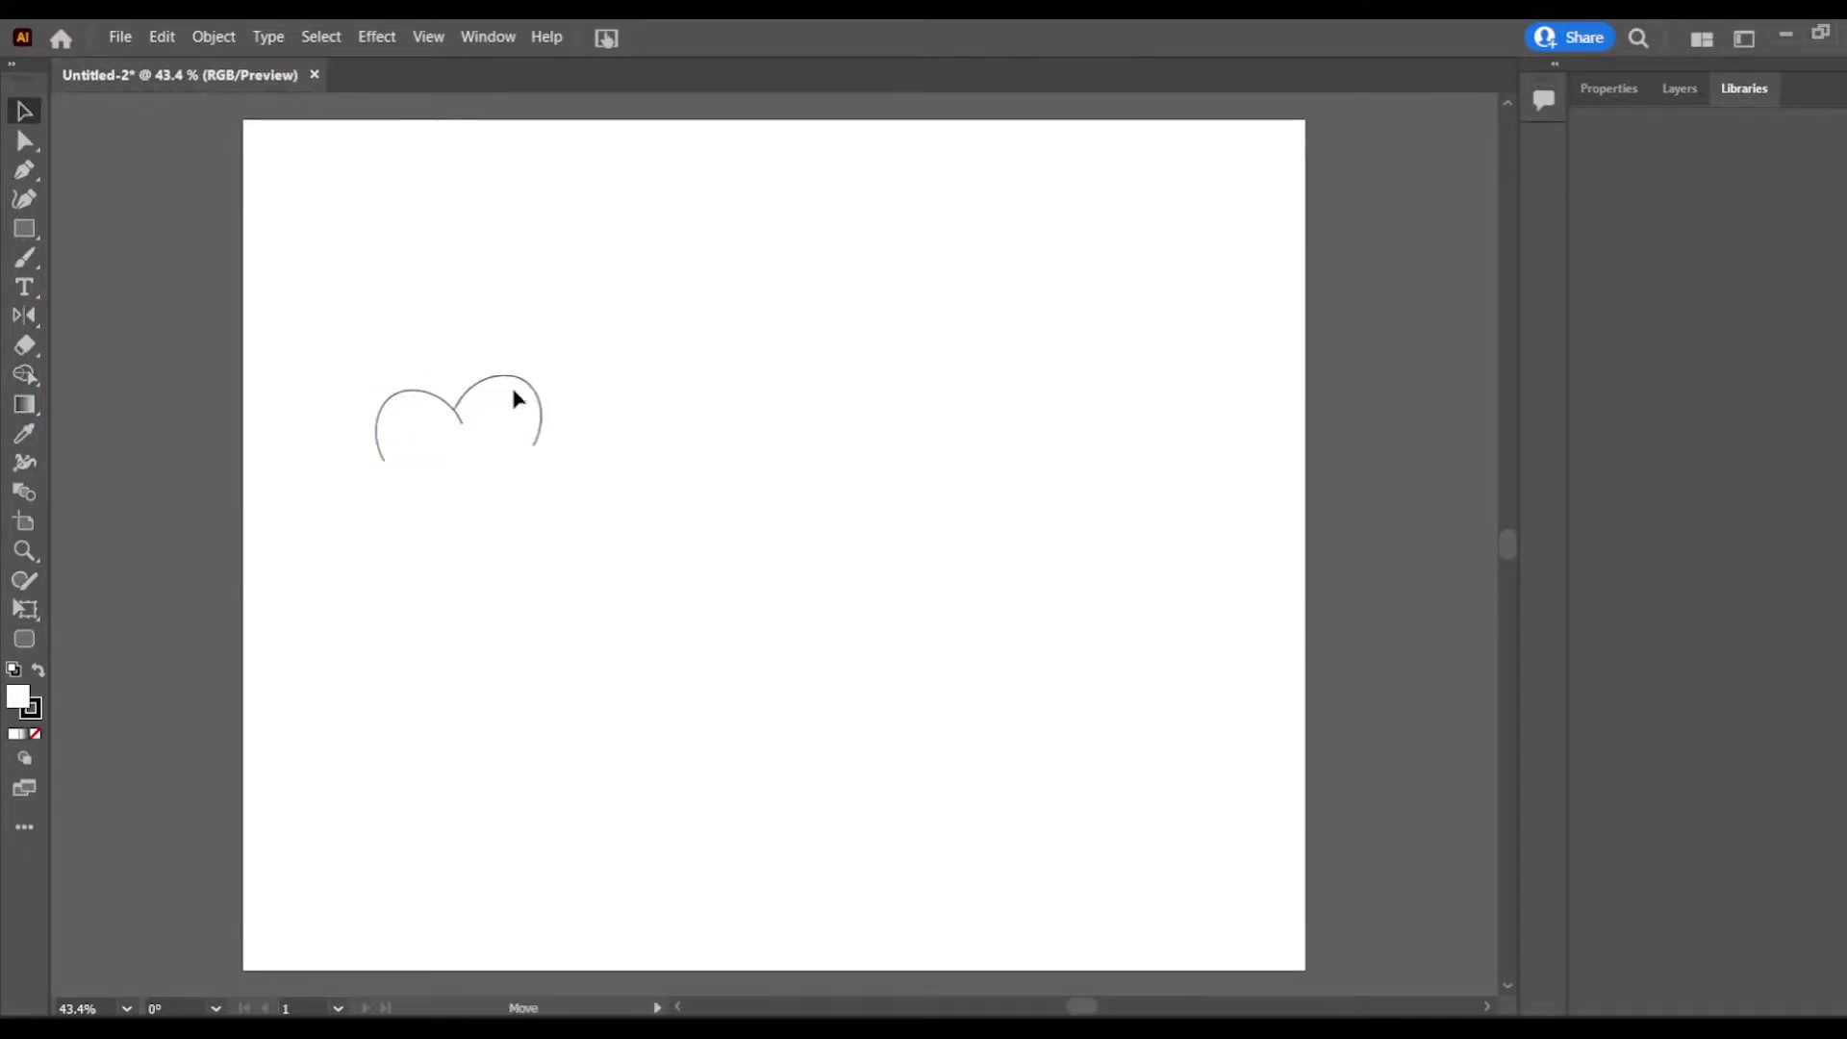
drag(515, 398, 521, 412)
click(540, 573)
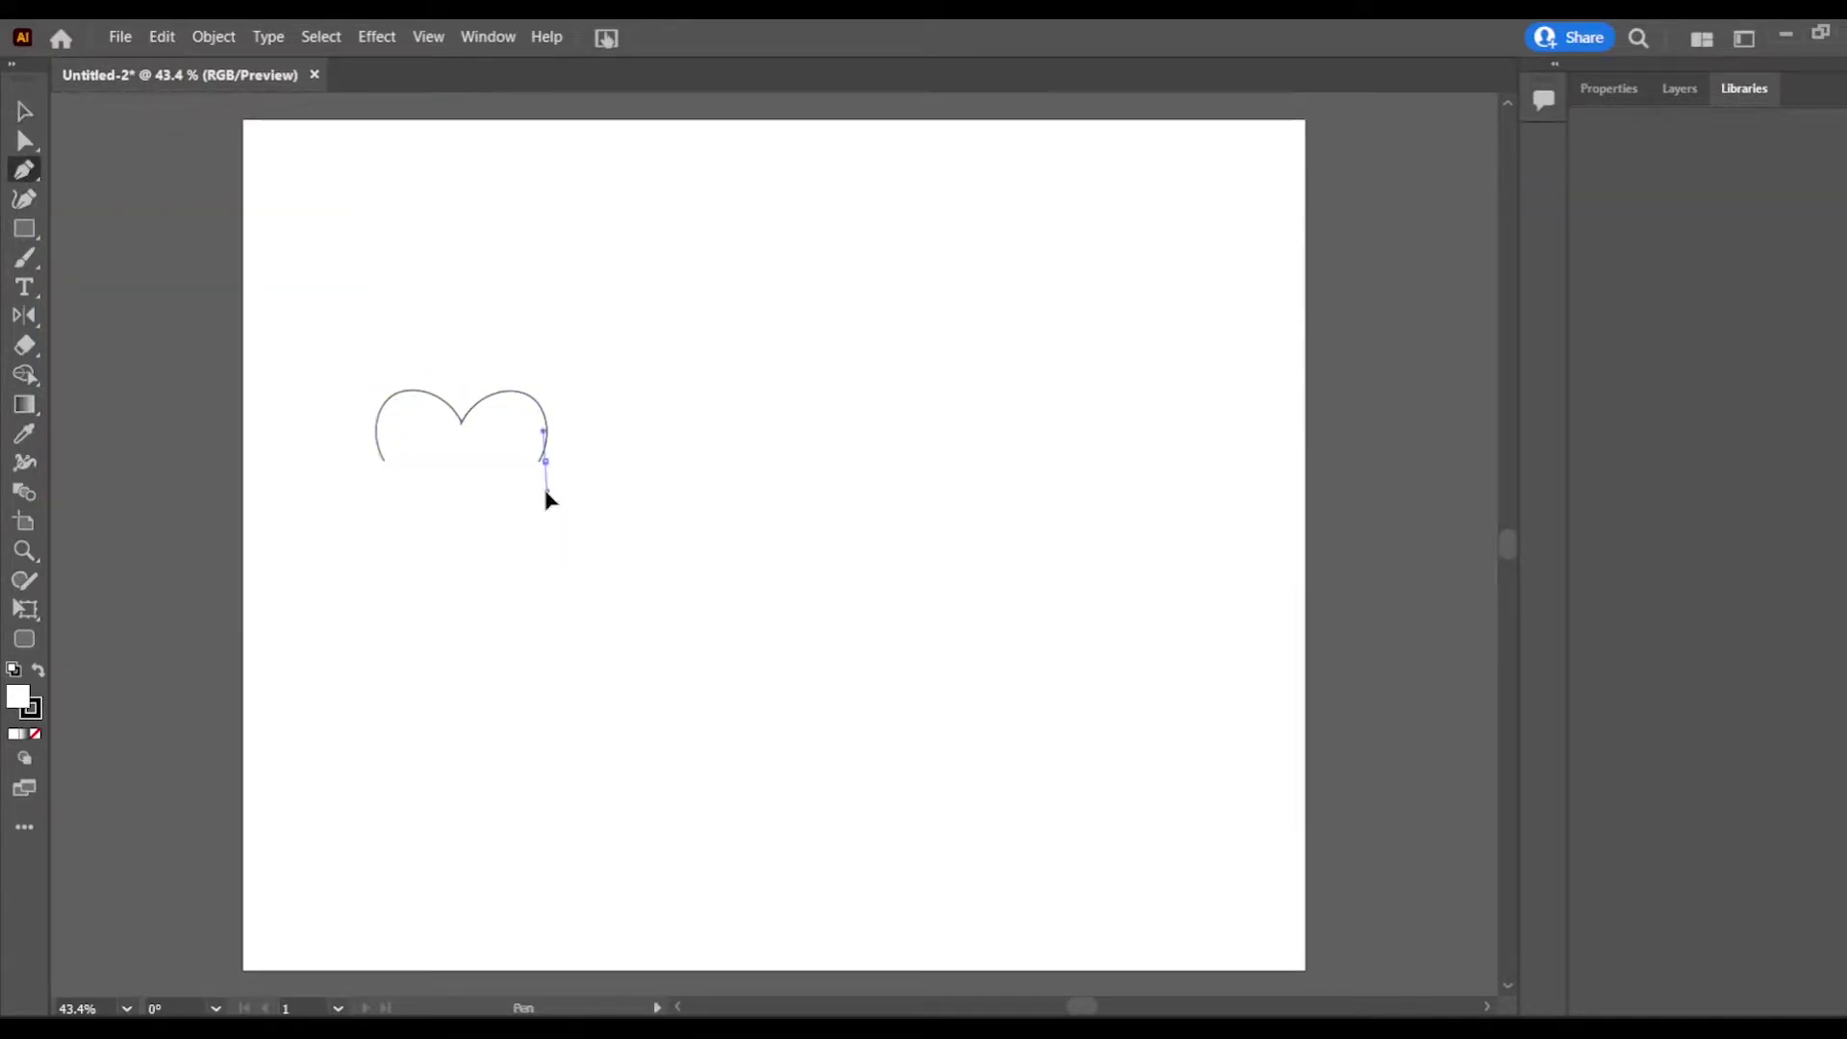
Step: Draw the heart's lower right side with the Pen tool and place a mirrored version on the opposite side
mouse_move(550, 542)
mouse_down()
mouse_move(565, 556)
mouse_move(541, 532)
mouse_up()
key(v)
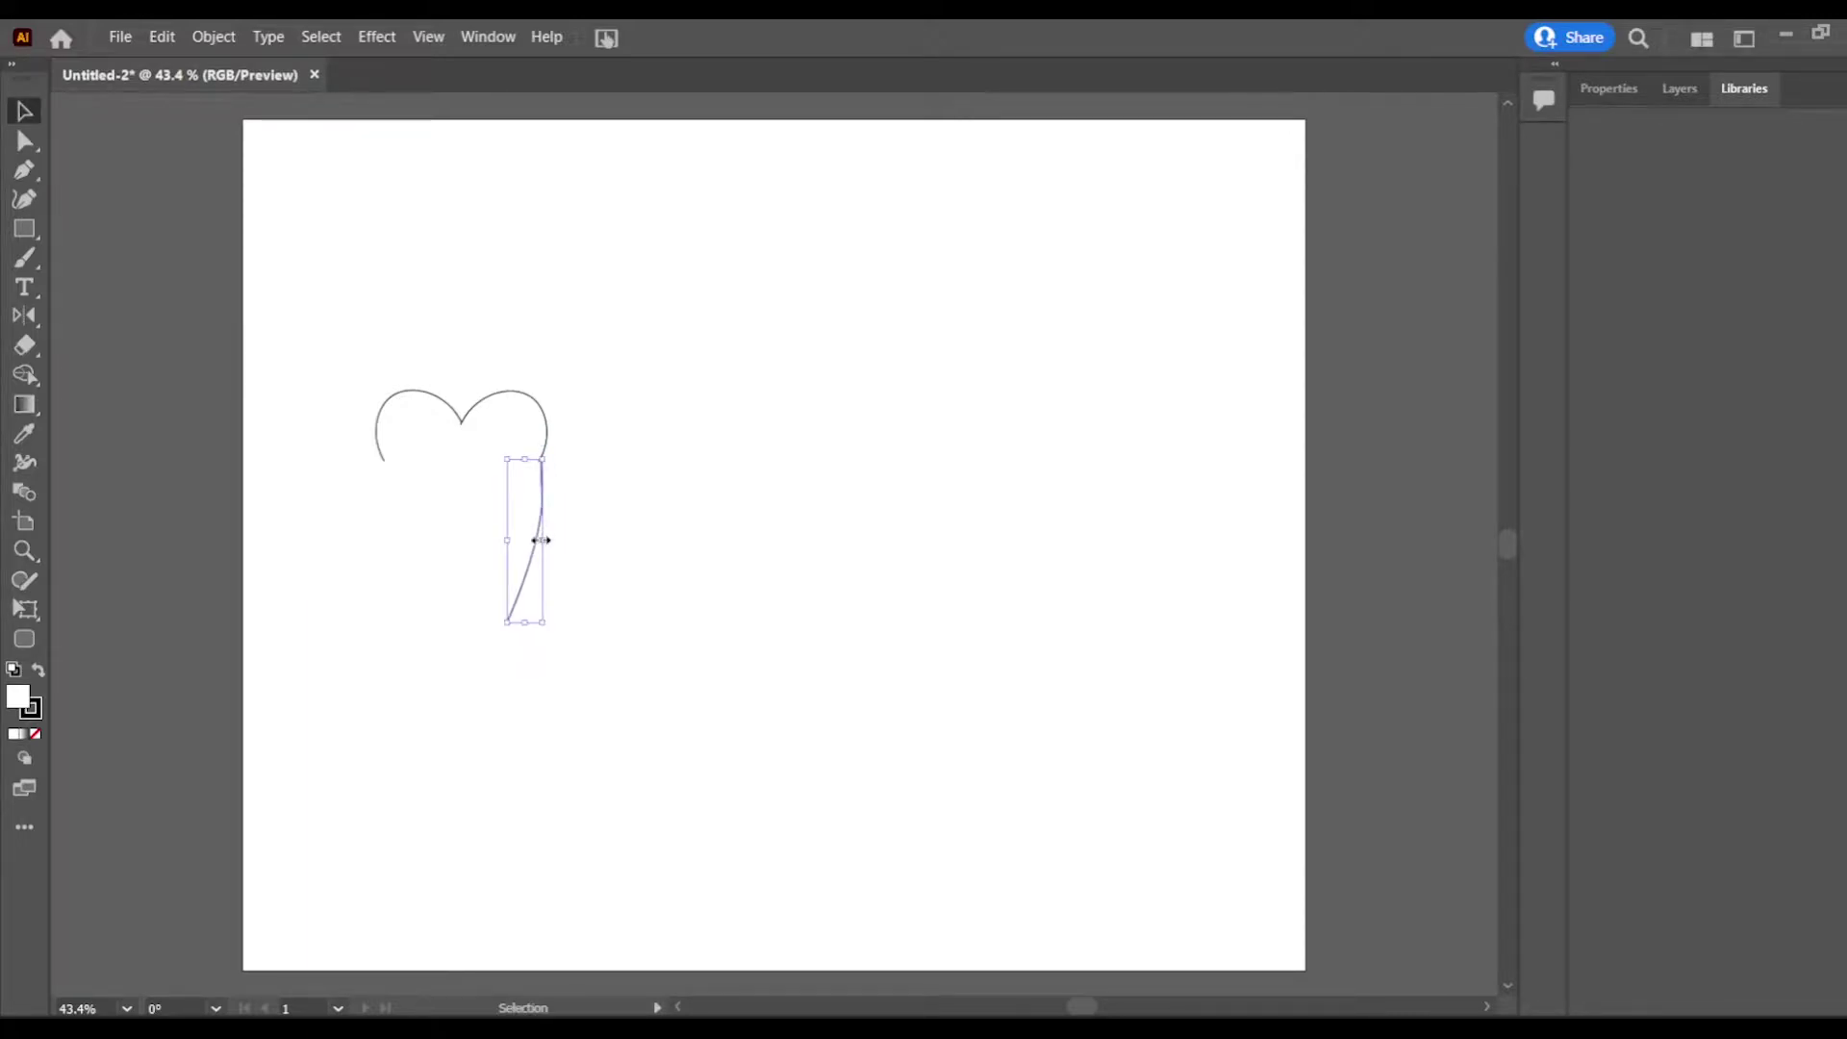
drag(511, 598, 567, 565)
key(o)
key(Return)
key(Escape)
key(v)
drag(525, 525, 390, 534)
drag(507, 599, 519, 554)
Step: Draw a small wavy curve below the heart's notch with the Curvature tool and reflect a copy of it vertically
click(24, 199)
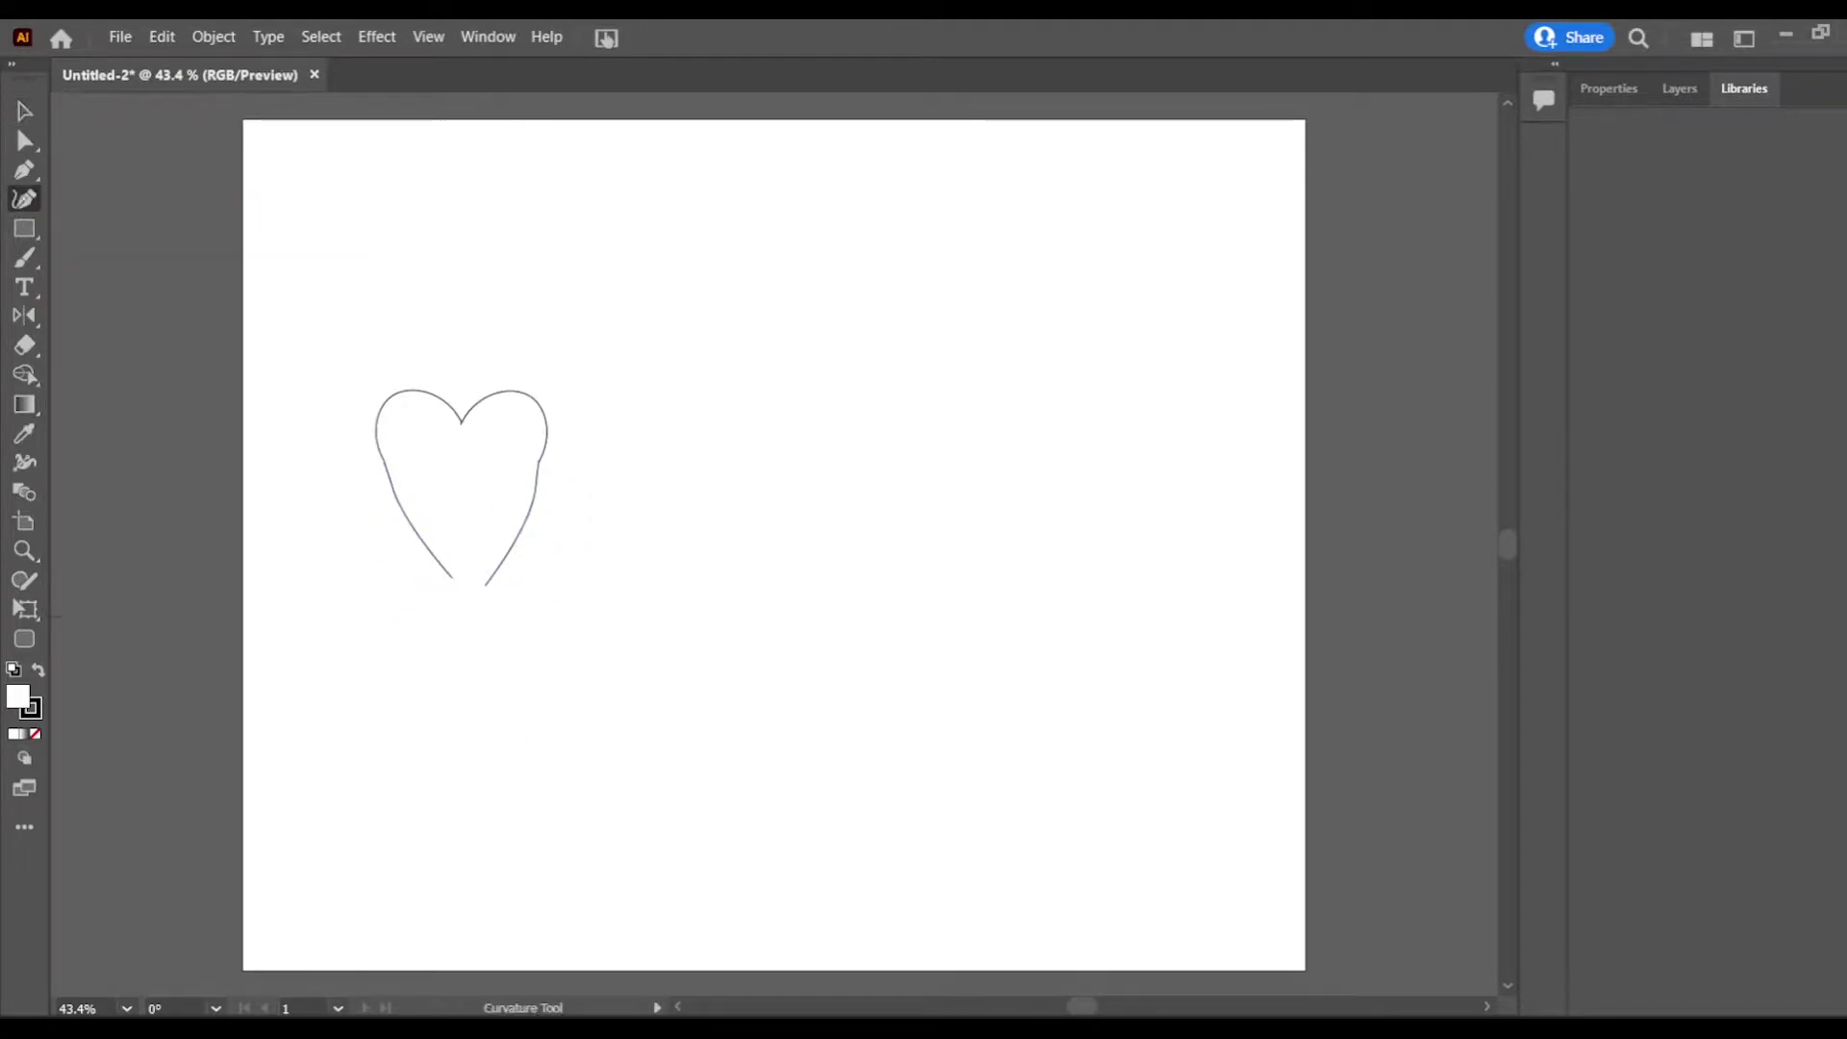
key(v)
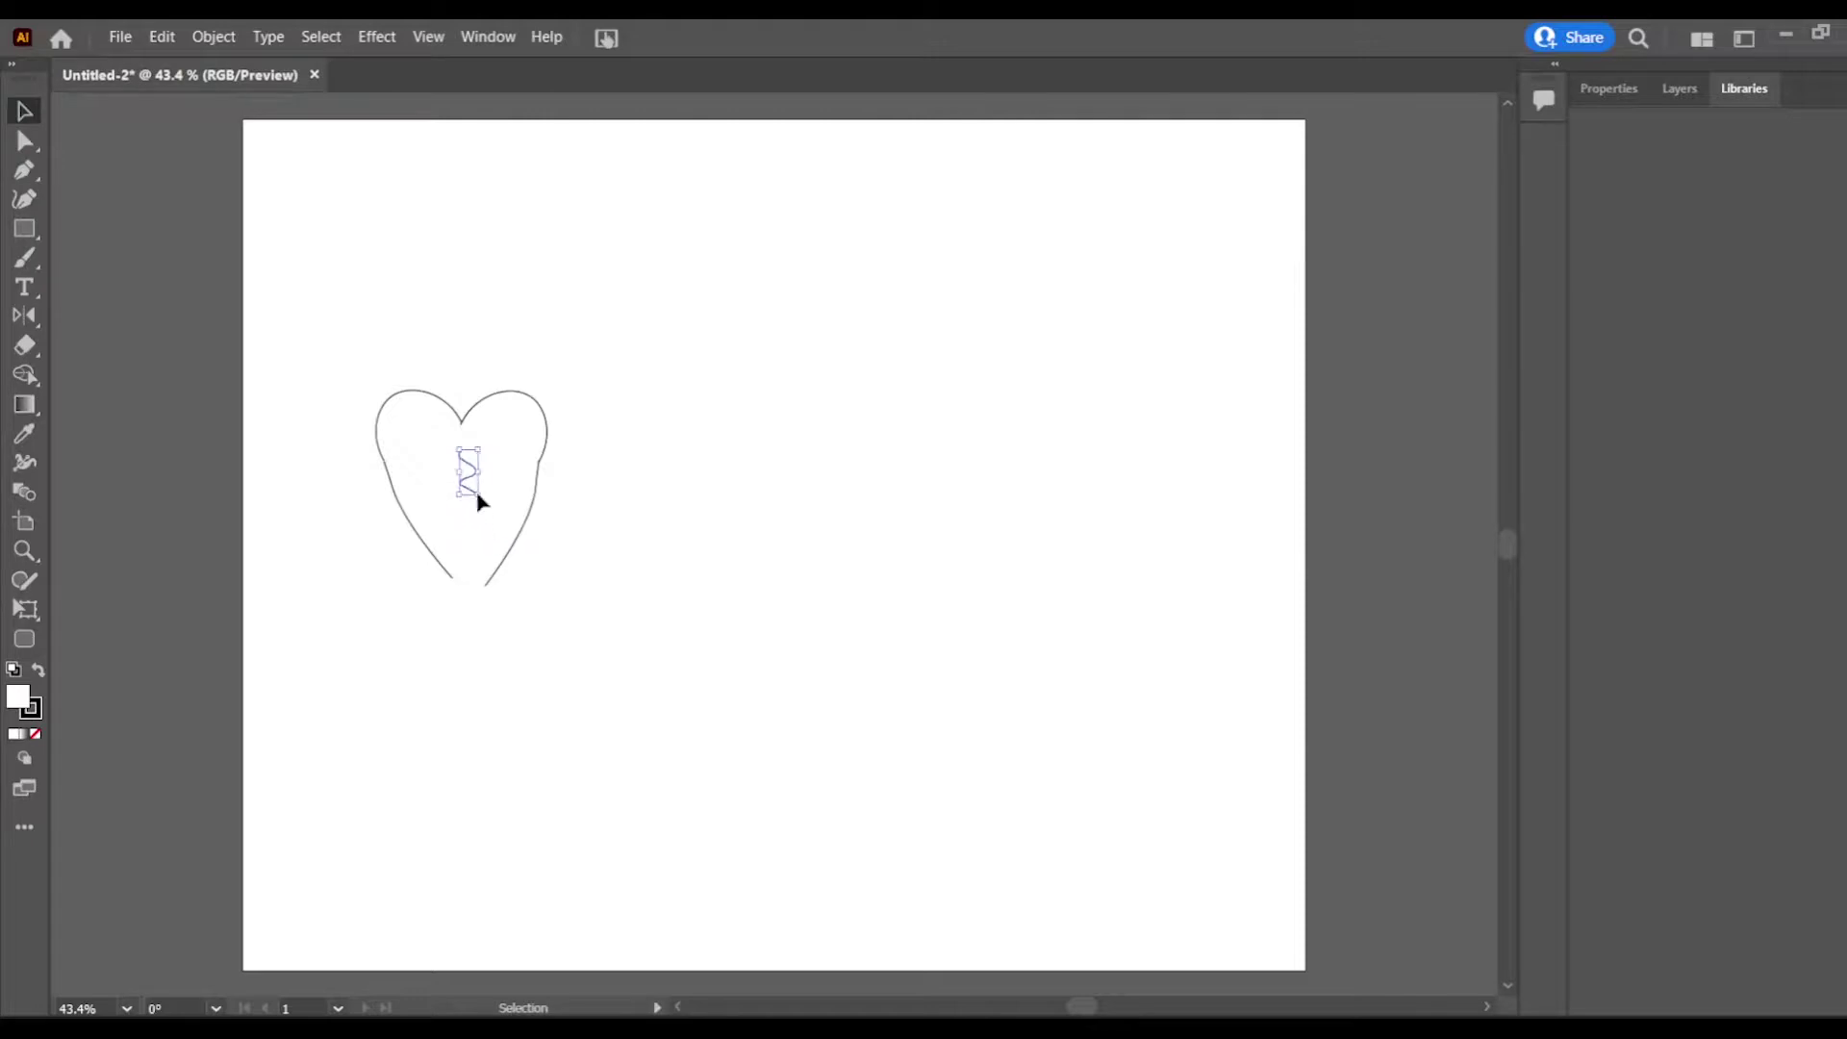
double_click(24, 316)
click(1088, 471)
key(v)
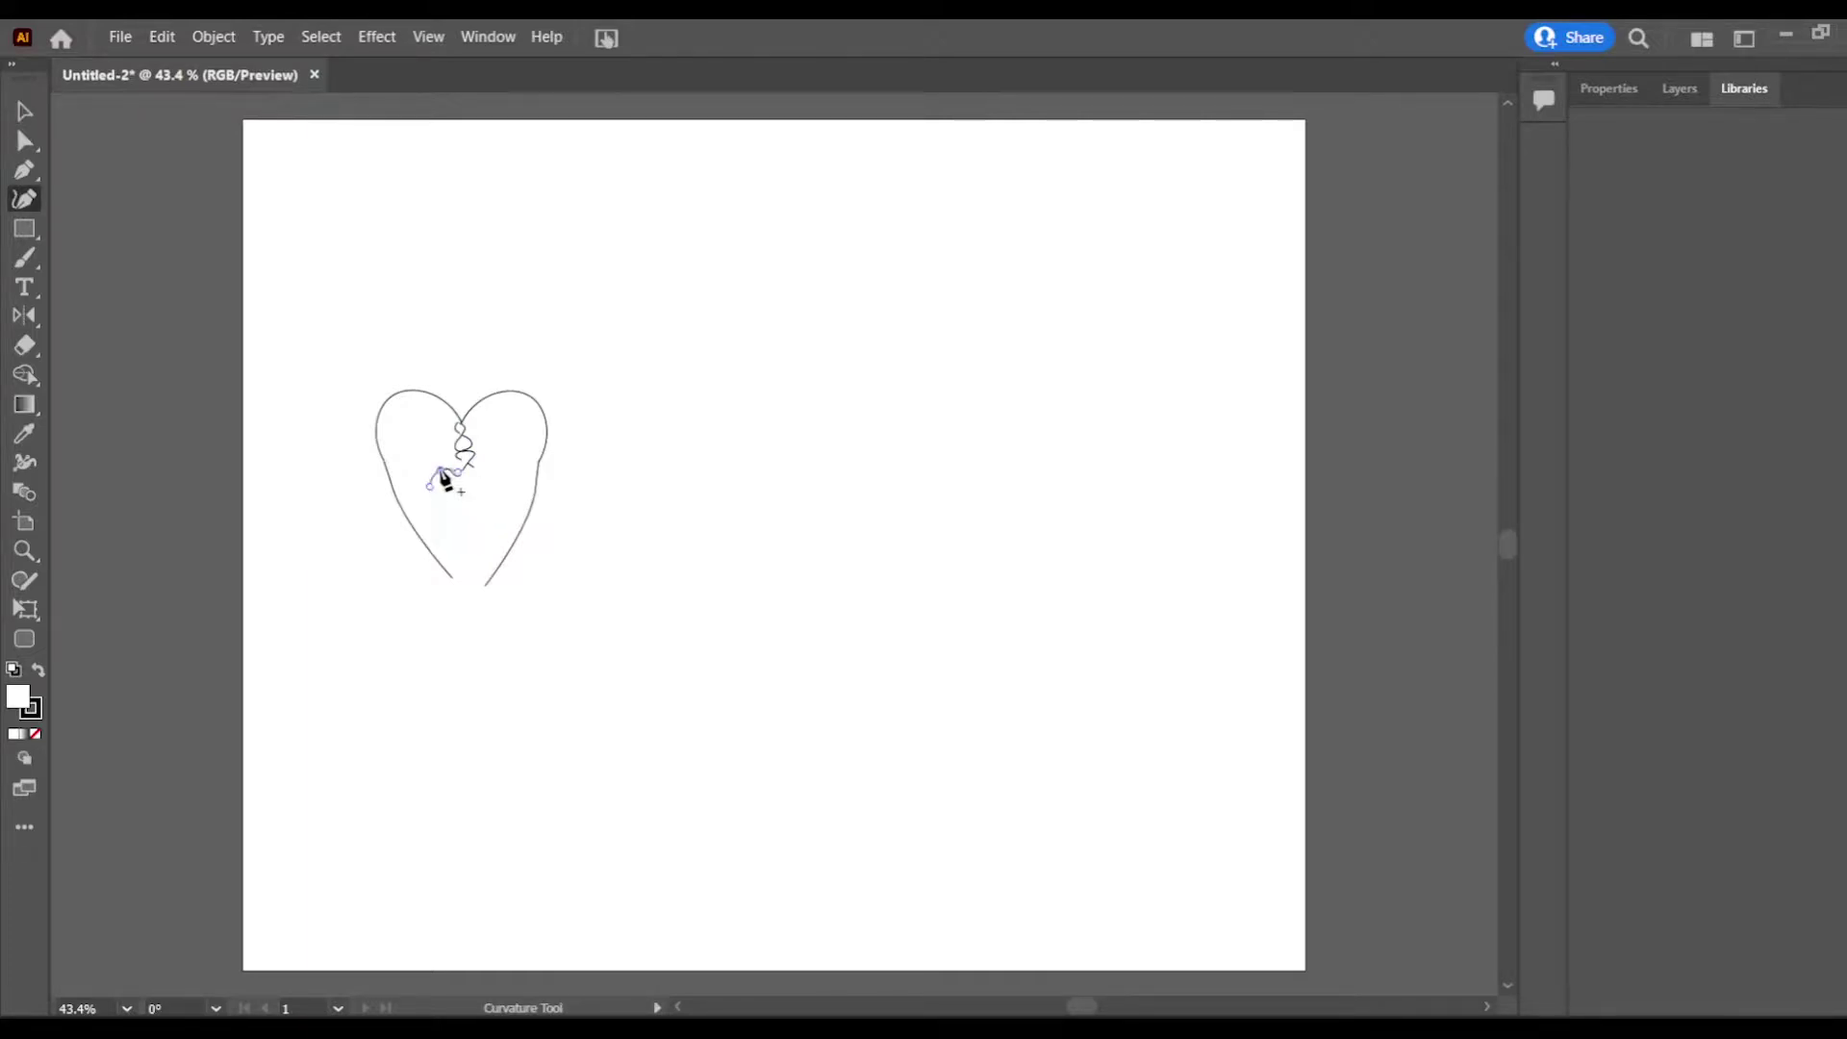
Step: Reflect a copy of the small curved half outline vertically to form an inner heart inside the large one
key(v)
double_click(24, 315)
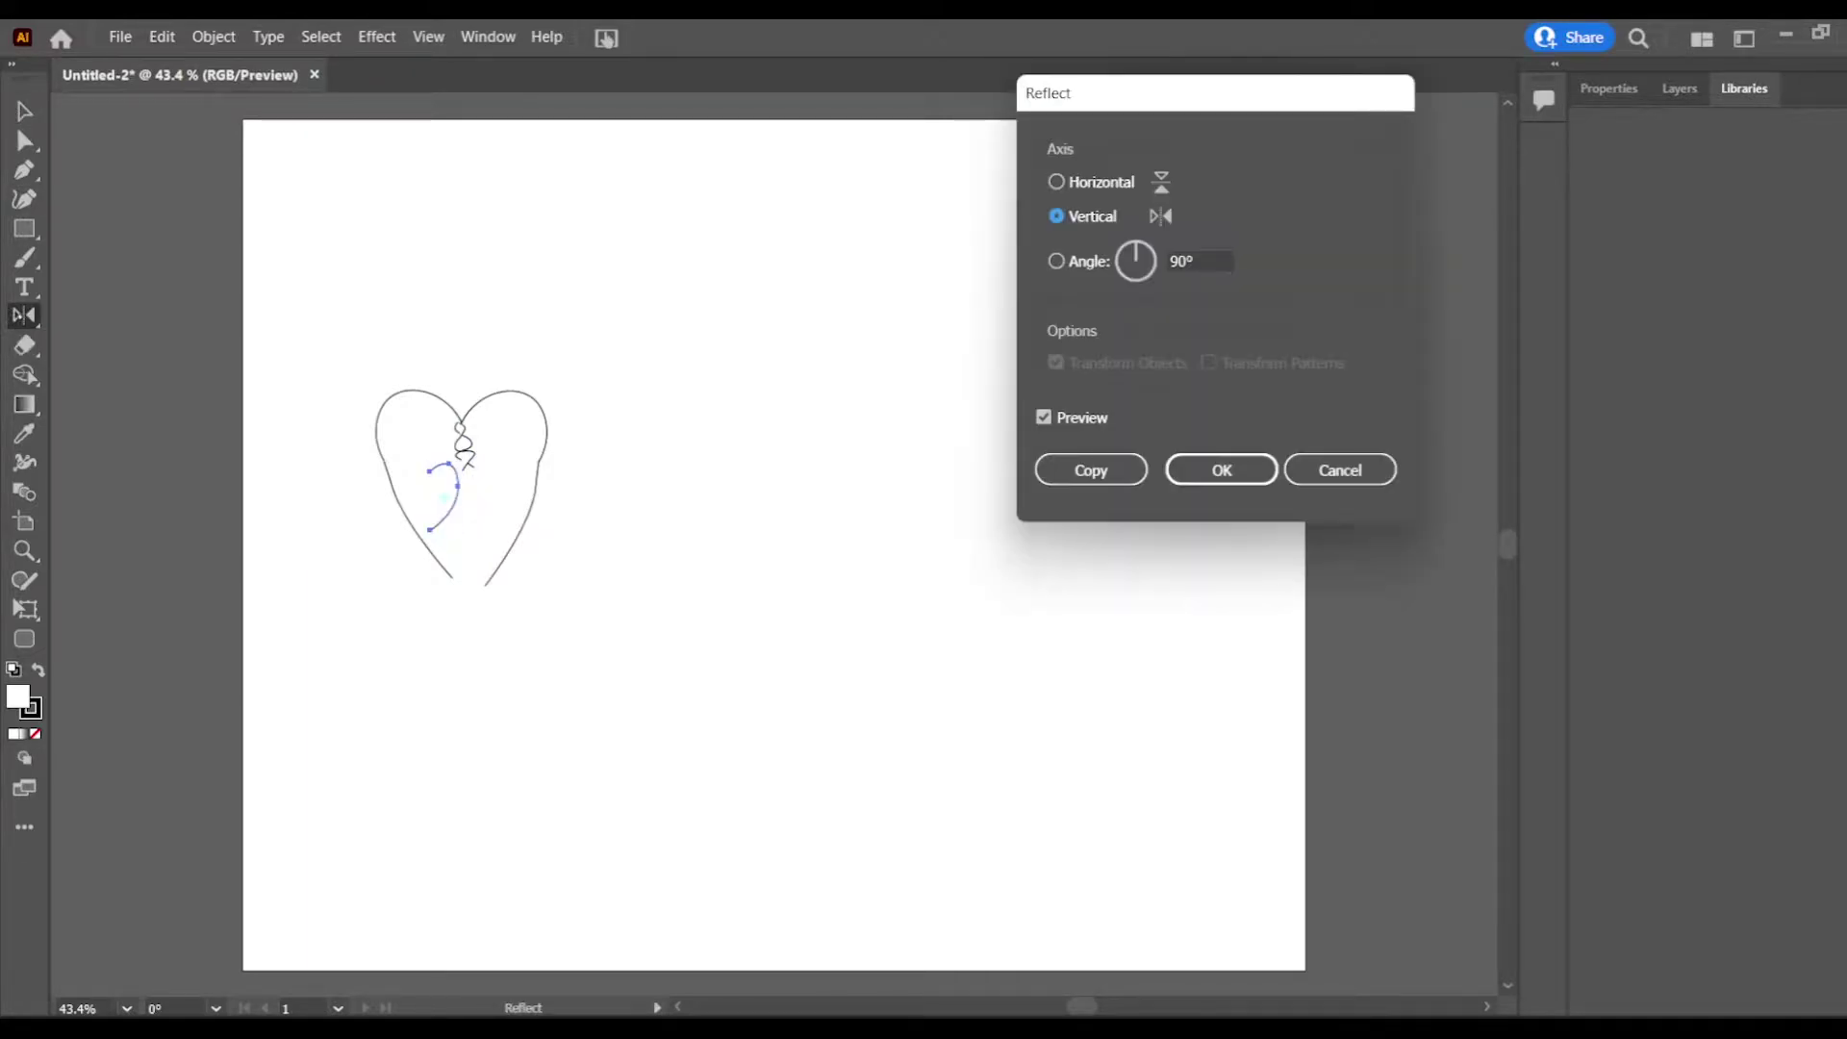
click(1088, 470)
key(v)
click(458, 534)
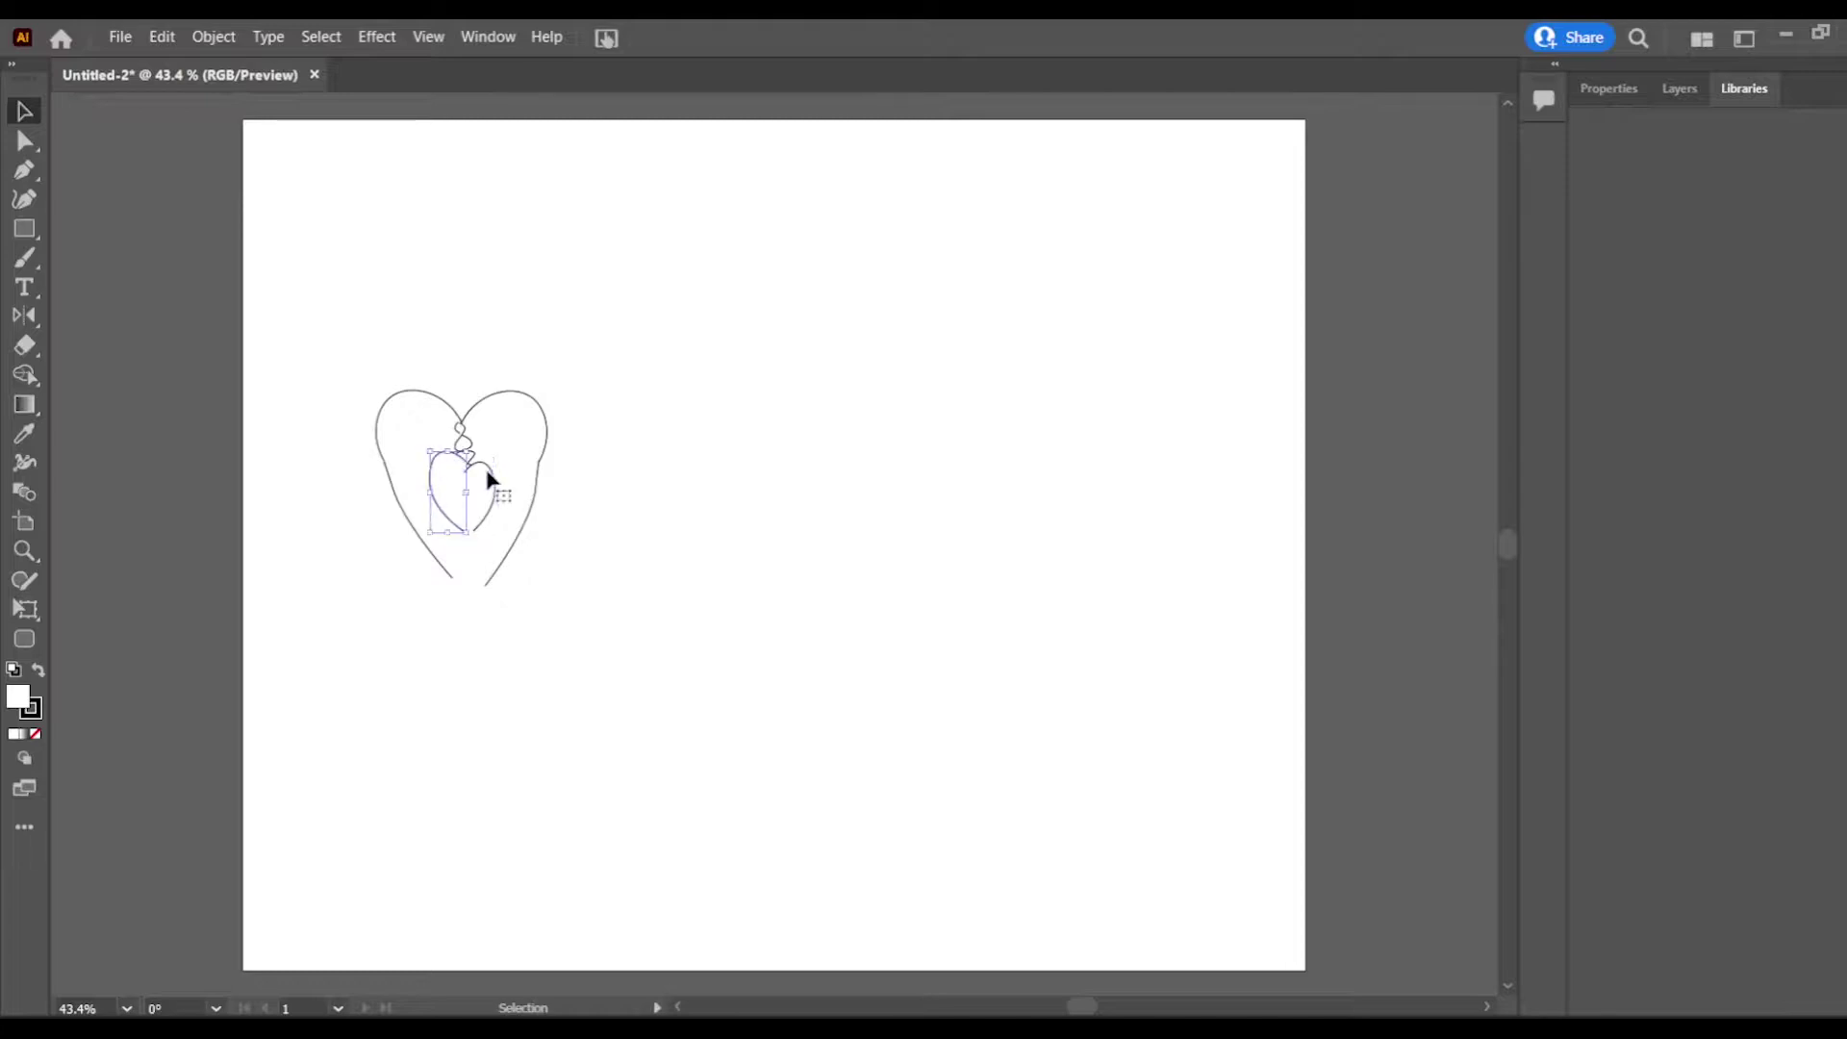
Step: Adjust the large heart's lower side curves so their ends meet in a point
double_click(426, 542)
drag(452, 579, 468, 579)
double_click(525, 523)
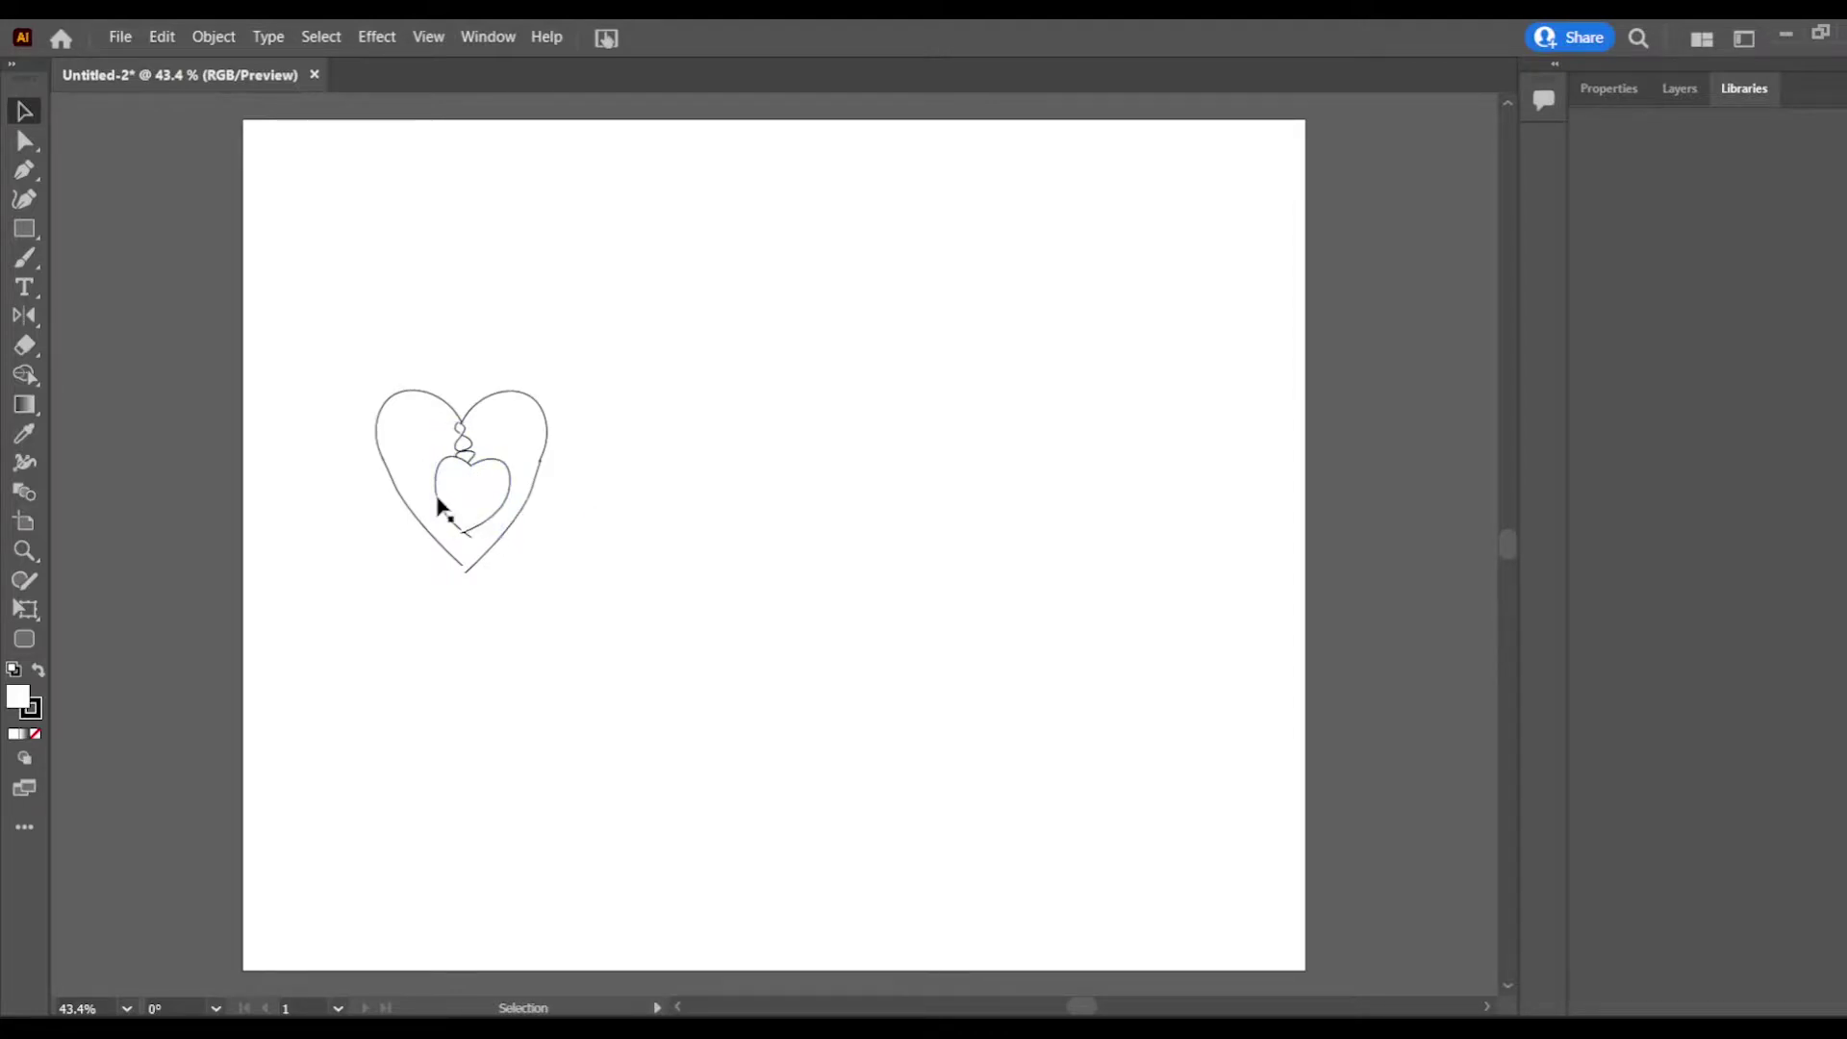
drag(527, 548, 529, 537)
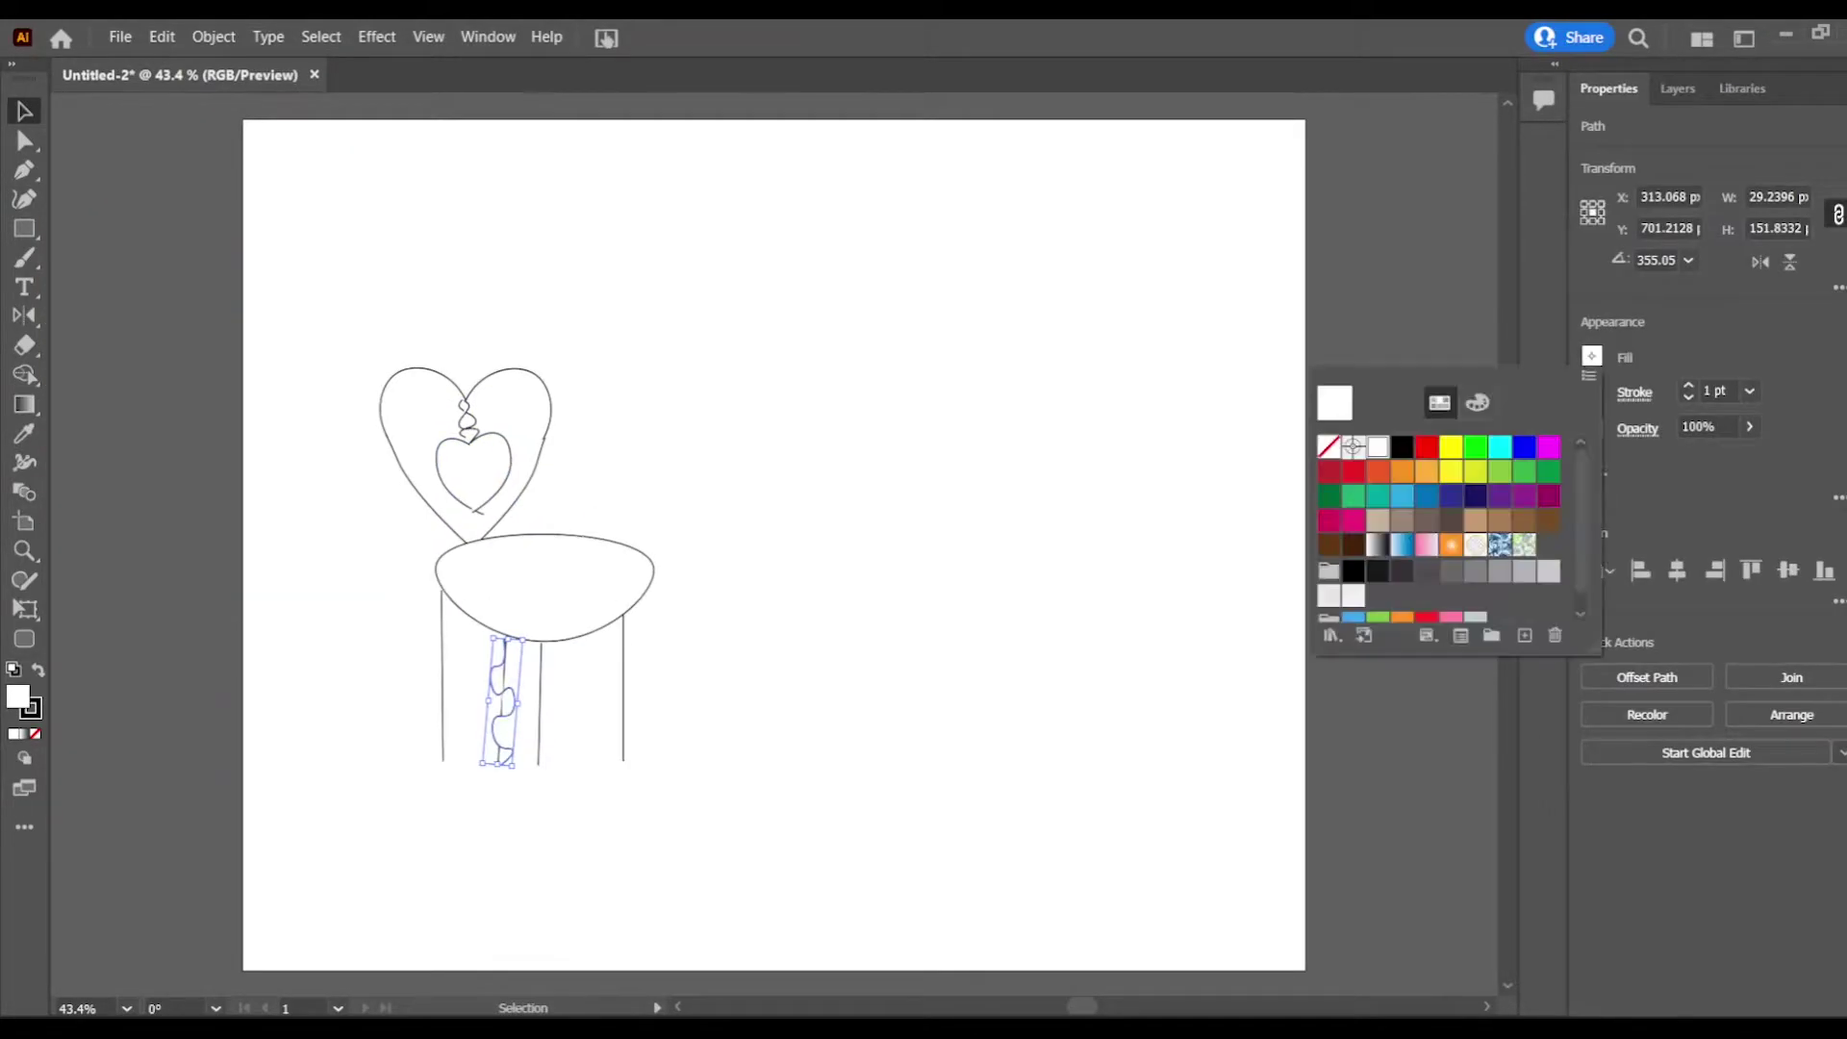
Step: Remove the fill from the wavy leg ornament and place a pasted copy along the chair's rightmost leg
click(1328, 396)
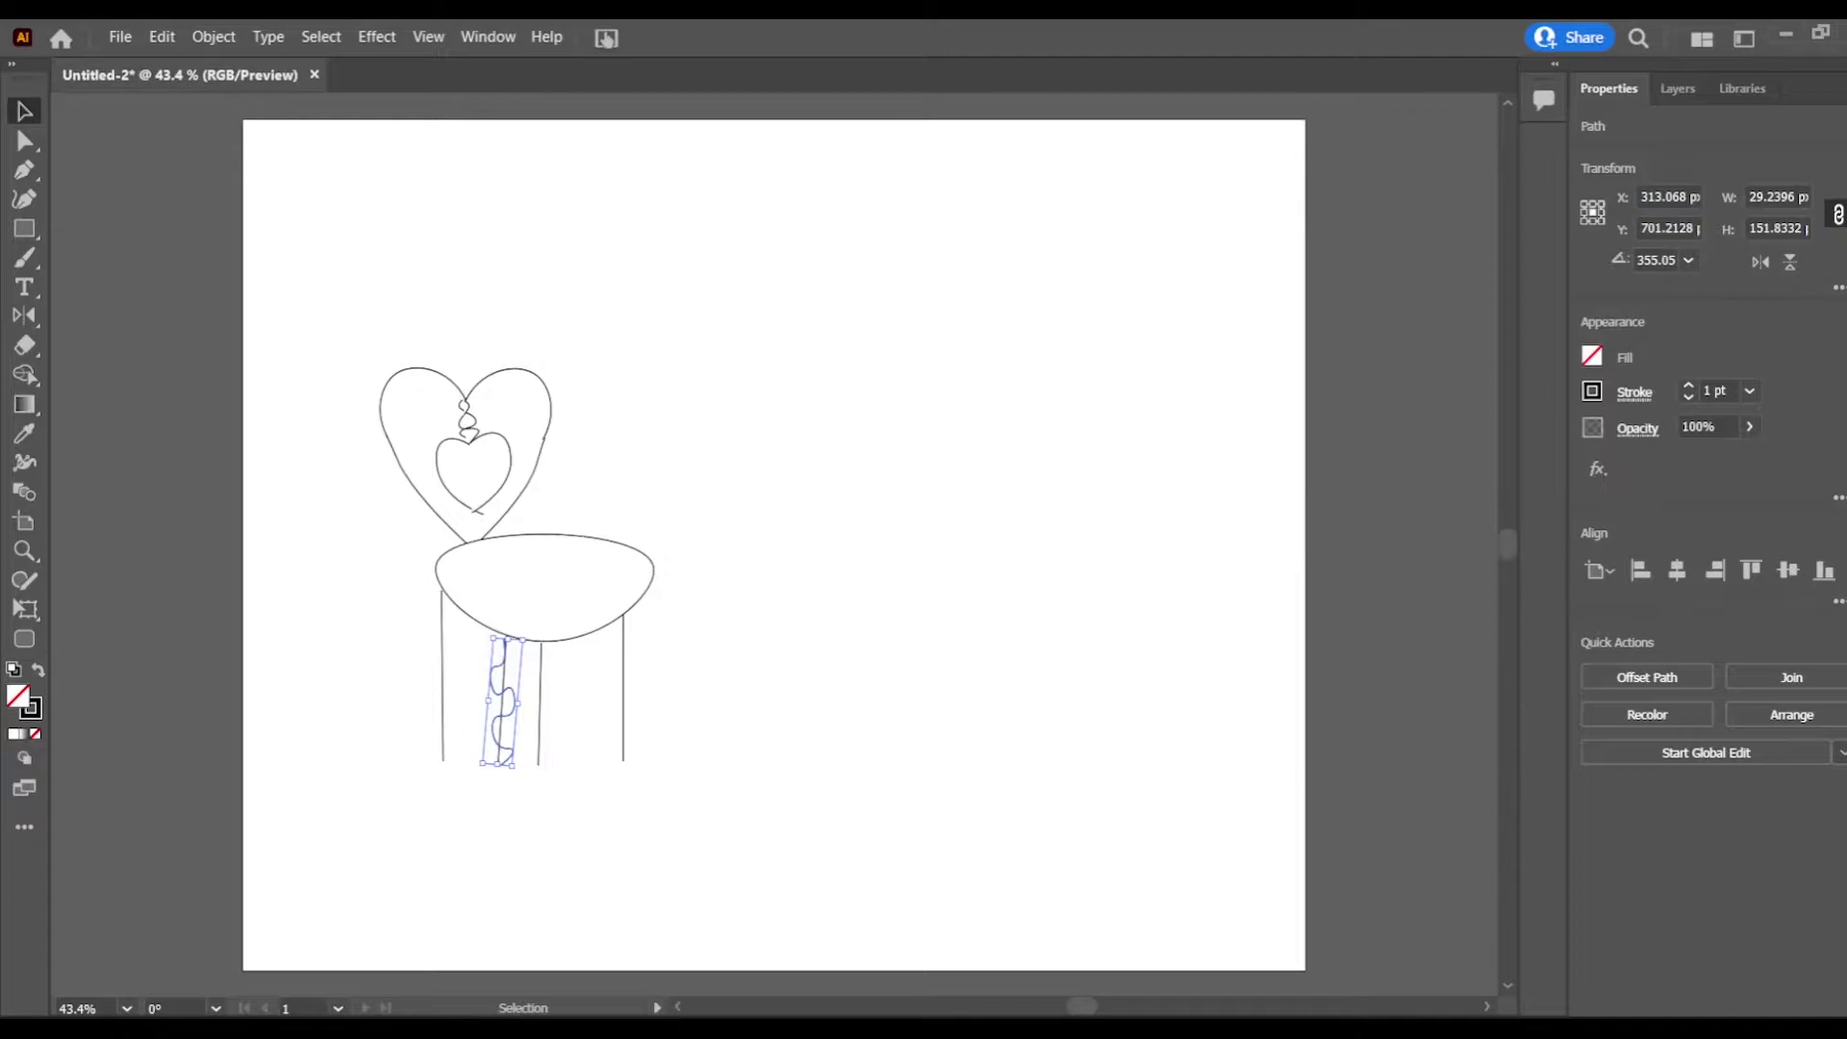
click(161, 37)
click(372, 177)
click(161, 37)
click(291, 176)
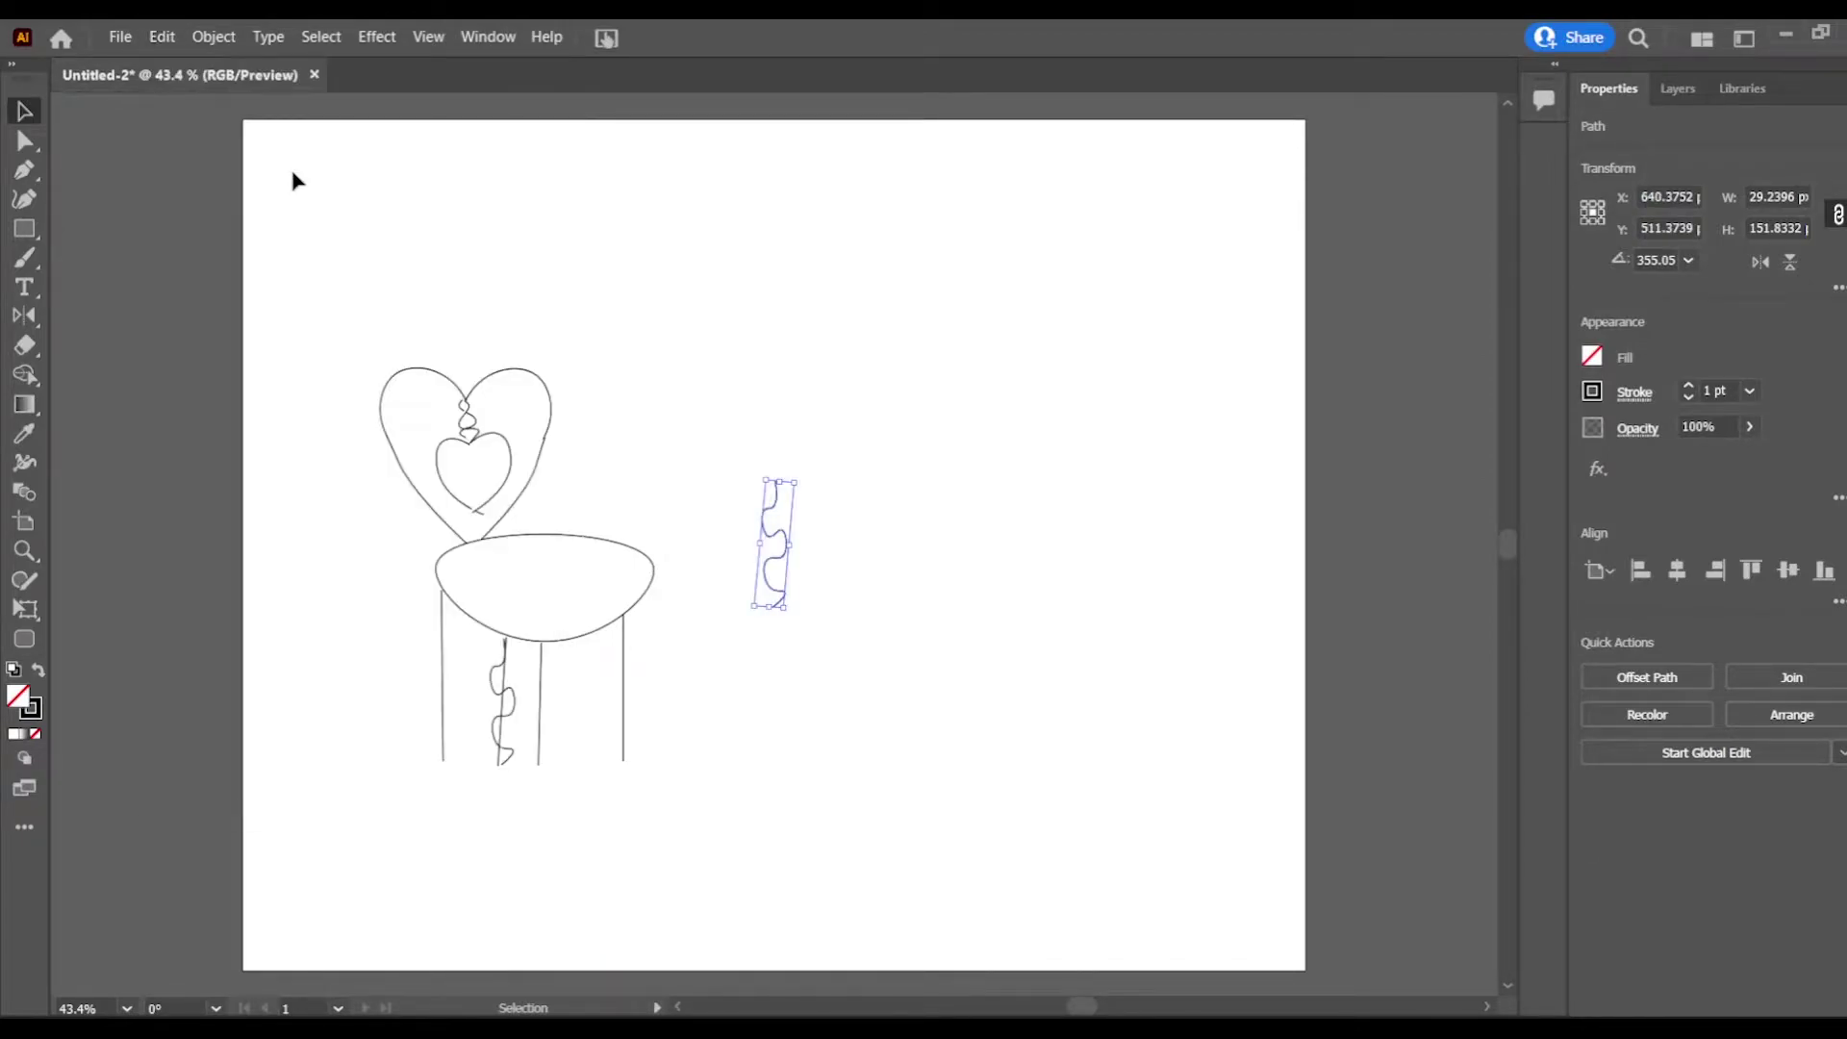
click(162, 37)
click(248, 65)
double_click(719, 608)
mouse_move(780, 555)
mouse_down()
mouse_move(542, 716)
mouse_move(628, 703)
mouse_up()
double_click(755, 615)
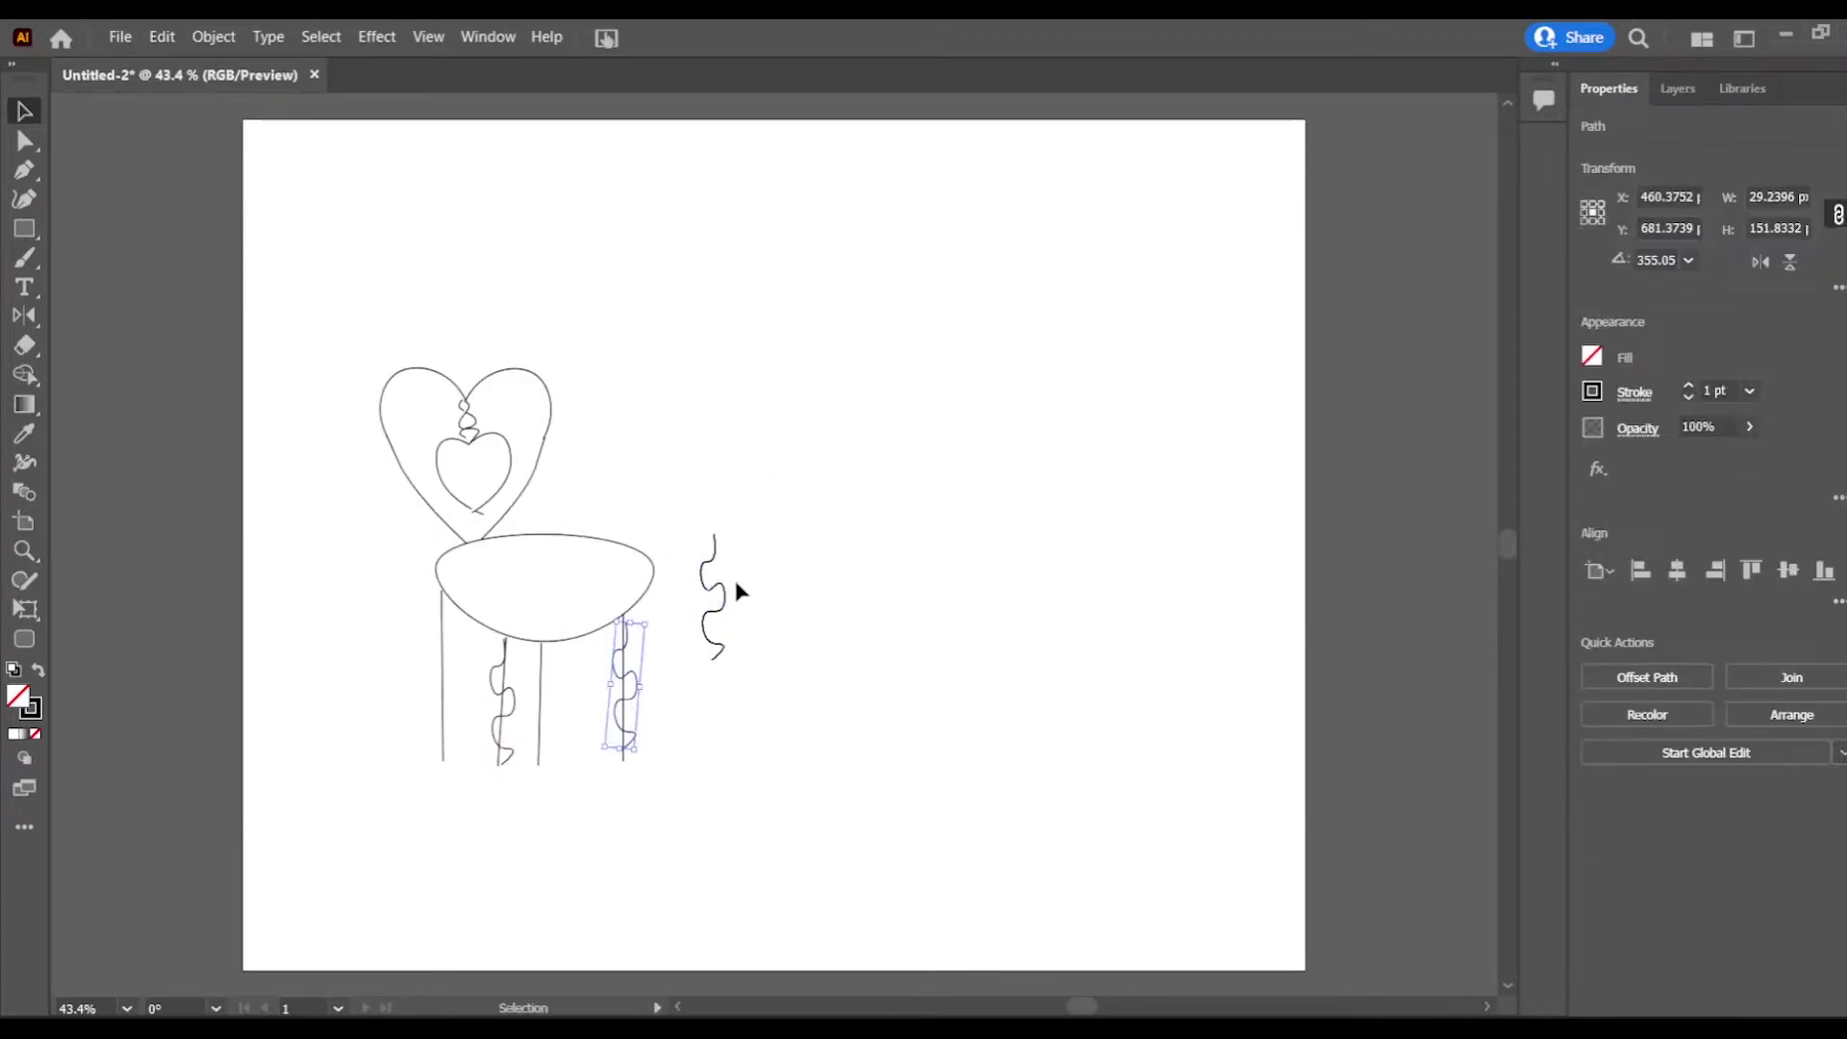
Step: Move the spare wavy ornament copies into the empty area beside the chair
click(737, 586)
click(729, 592)
click(722, 586)
mouse_move(729, 590)
mouse_down()
mouse_move(801, 527)
mouse_move(748, 481)
mouse_up()
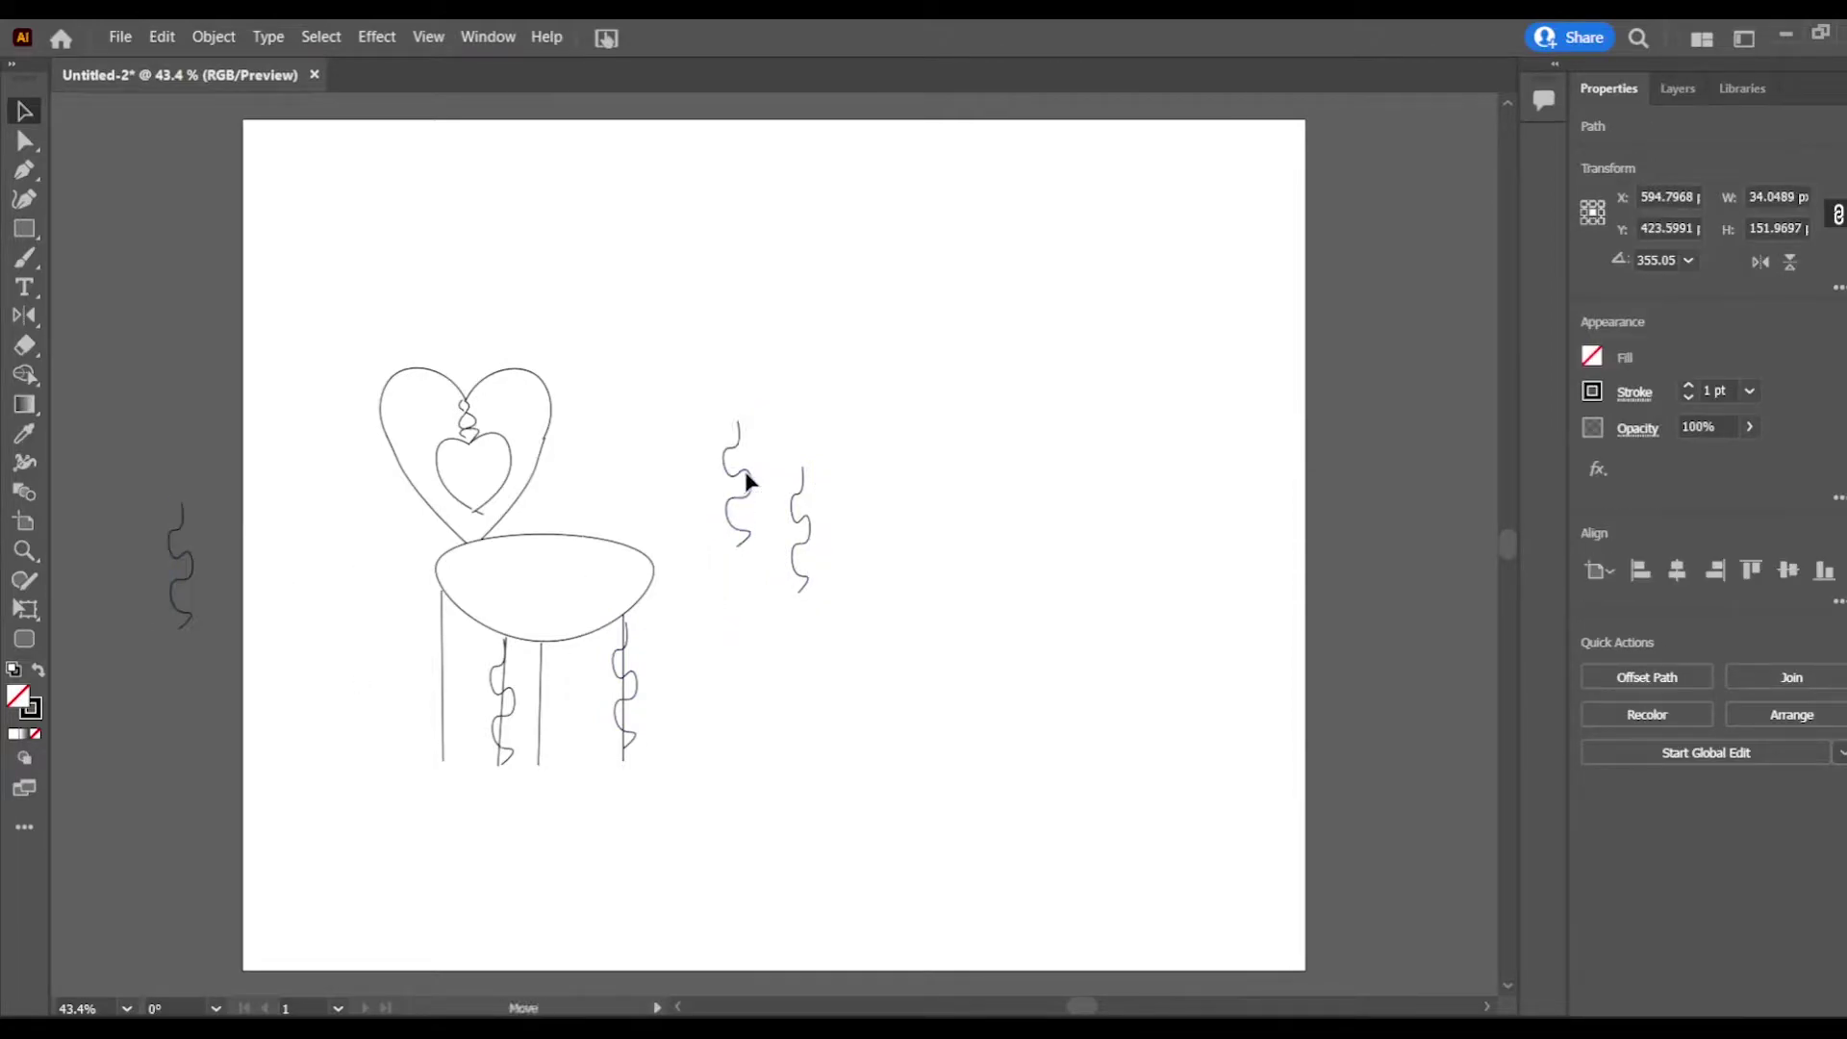
drag(554, 699, 709, 355)
Step: Reflect a copy of the wavy ornament across the vertical axis and place it along the third chair leg
double_click(24, 316)
click(1056, 214)
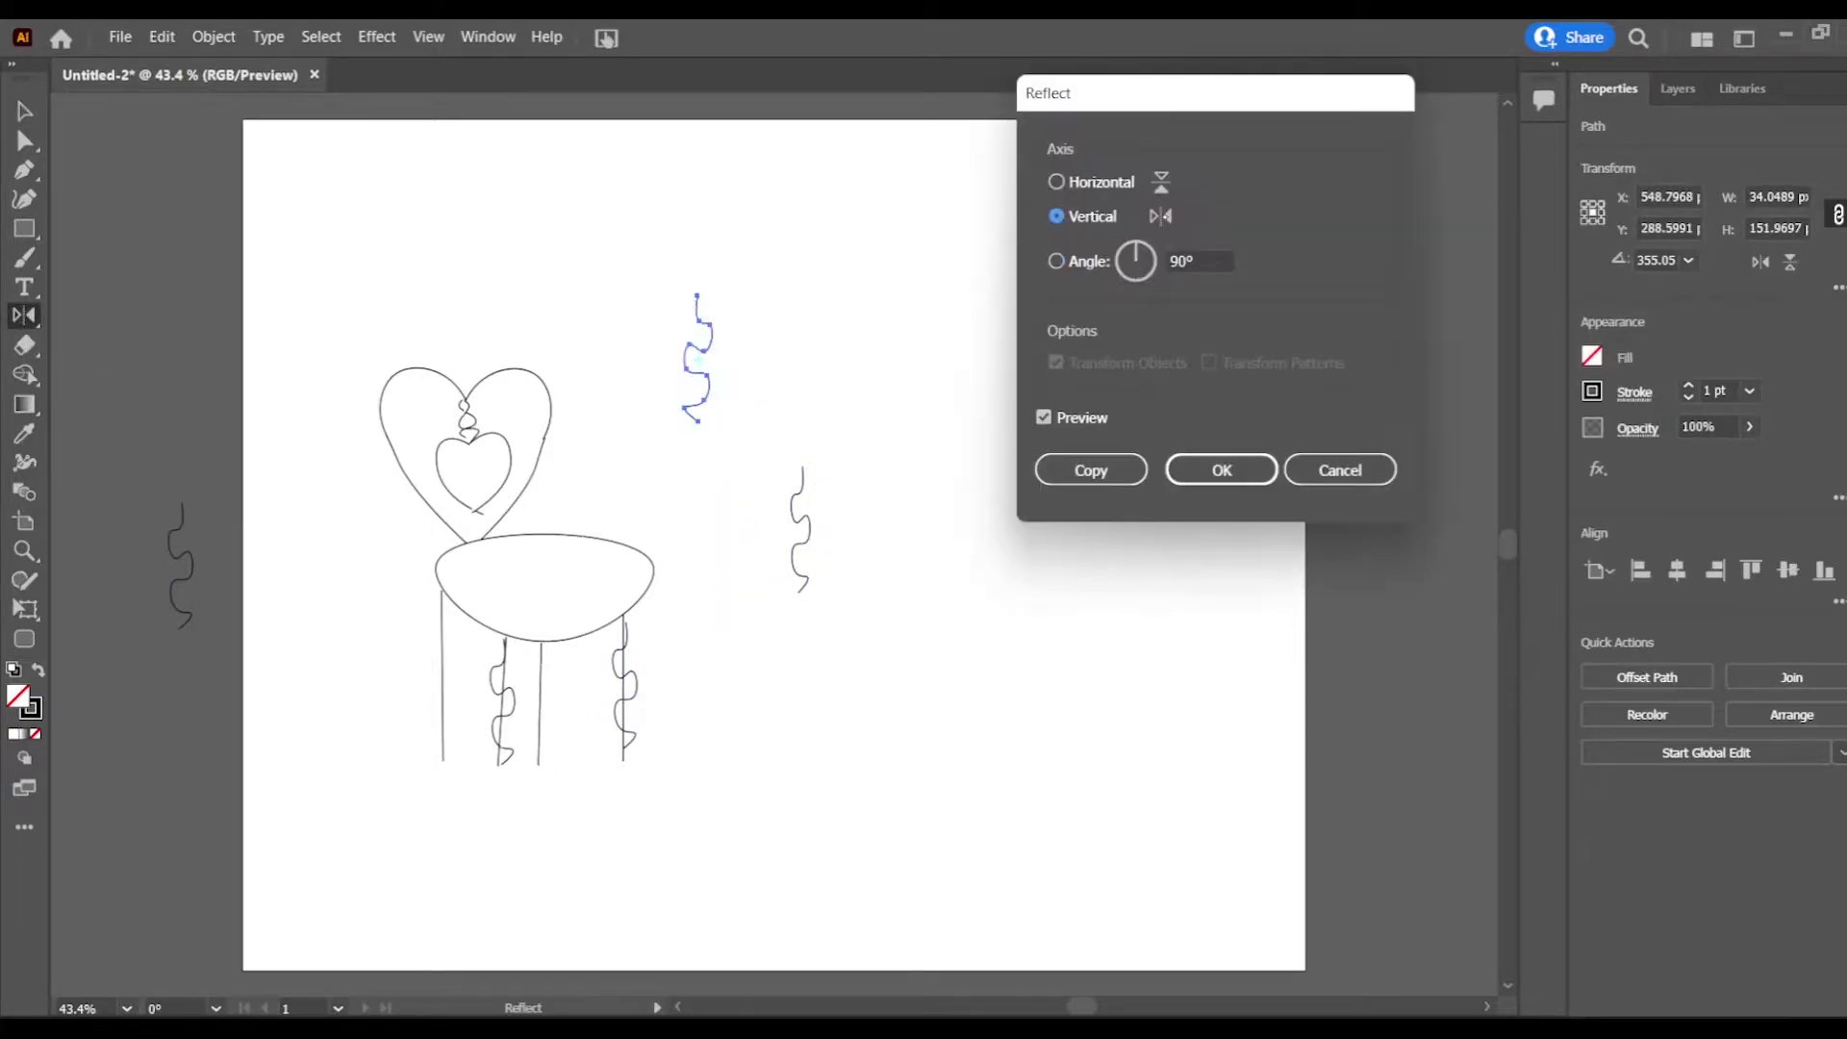
click(1125, 474)
mouse_move(735, 423)
mouse_down()
mouse_move(716, 409)
mouse_move(735, 395)
mouse_up()
click(24, 112)
mouse_move(654, 277)
mouse_down()
mouse_move(736, 441)
mouse_move(675, 450)
mouse_up()
double_click(680, 429)
drag(680, 429, 534, 727)
Step: Reflect a copy of the remaining wavy ornament and place it along the chair's leftmost leg
key(Escape)
click(684, 429)
double_click(24, 315)
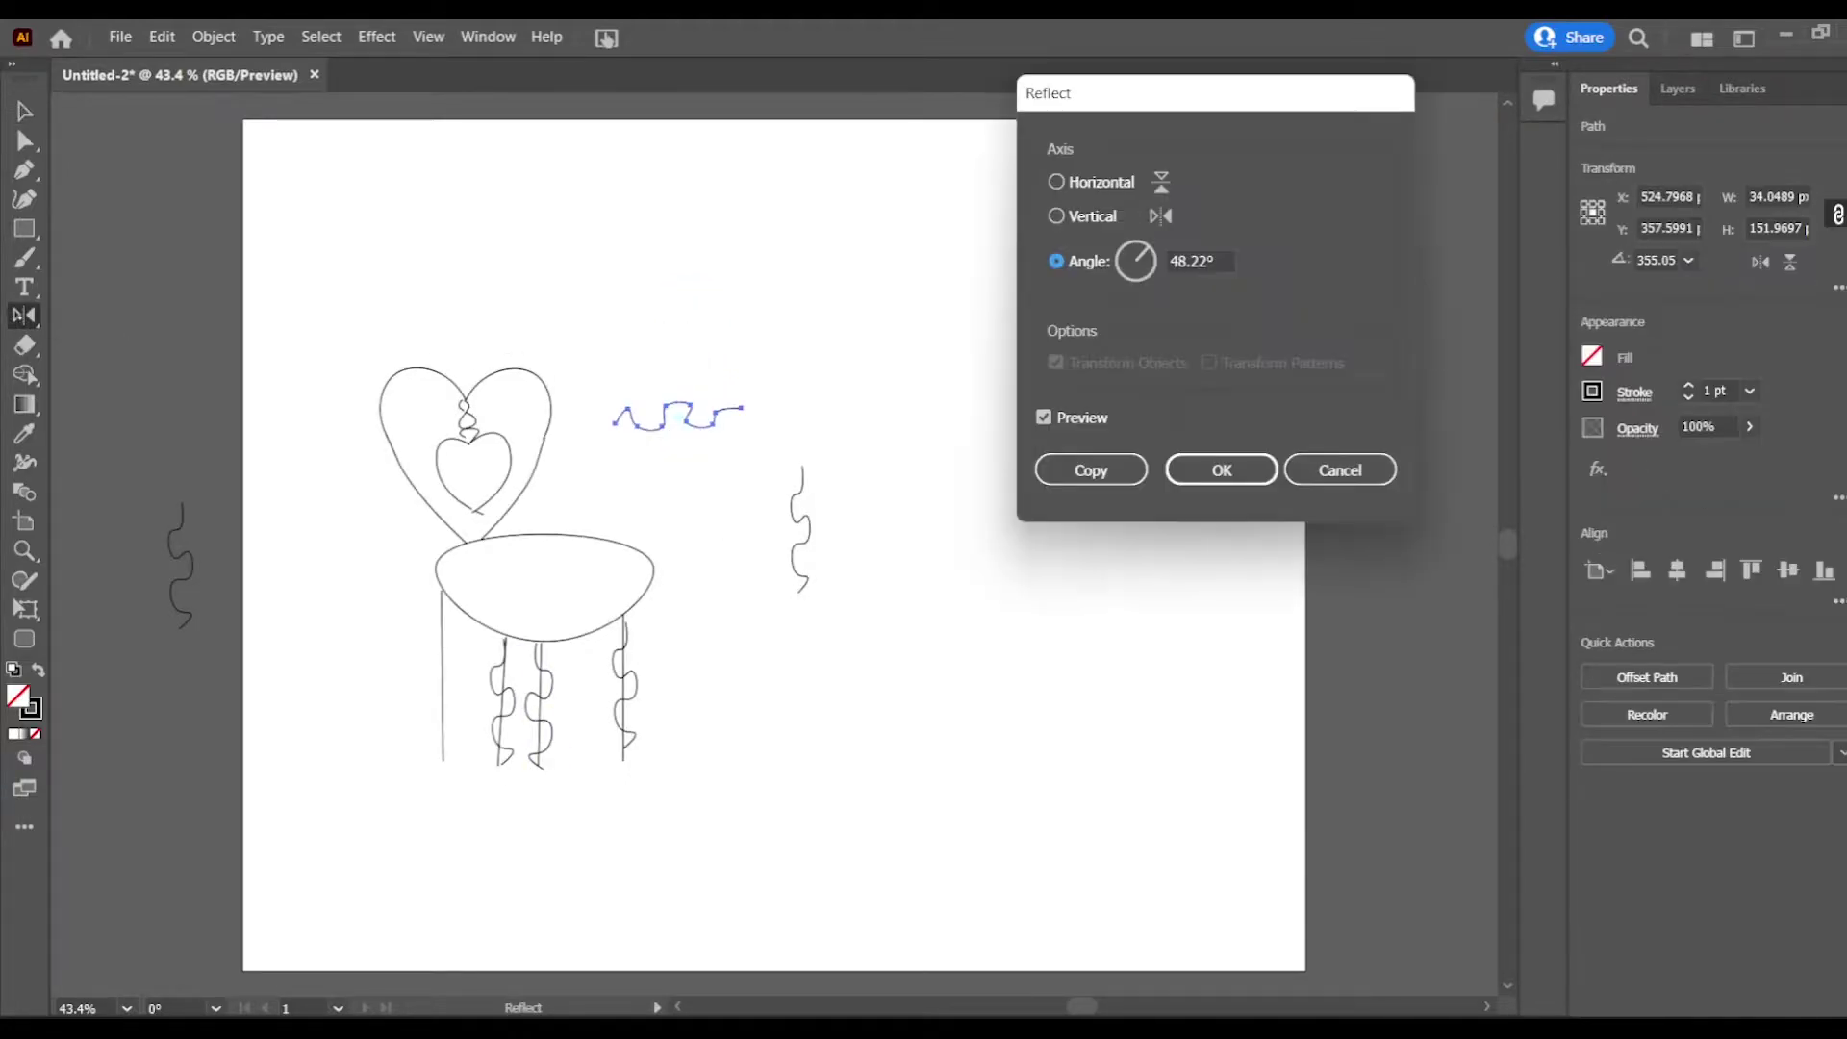
click(1136, 469)
key(v)
mouse_move(678, 423)
mouse_down()
mouse_move(372, 720)
mouse_move(449, 709)
mouse_up()
Step: Move the leftover wavy ornaments off the artboard to the left of the chair
drag(644, 292, 910, 562)
mouse_move(807, 527)
mouse_down()
mouse_move(539, 604)
mouse_move(170, 432)
mouse_up()
click(689, 405)
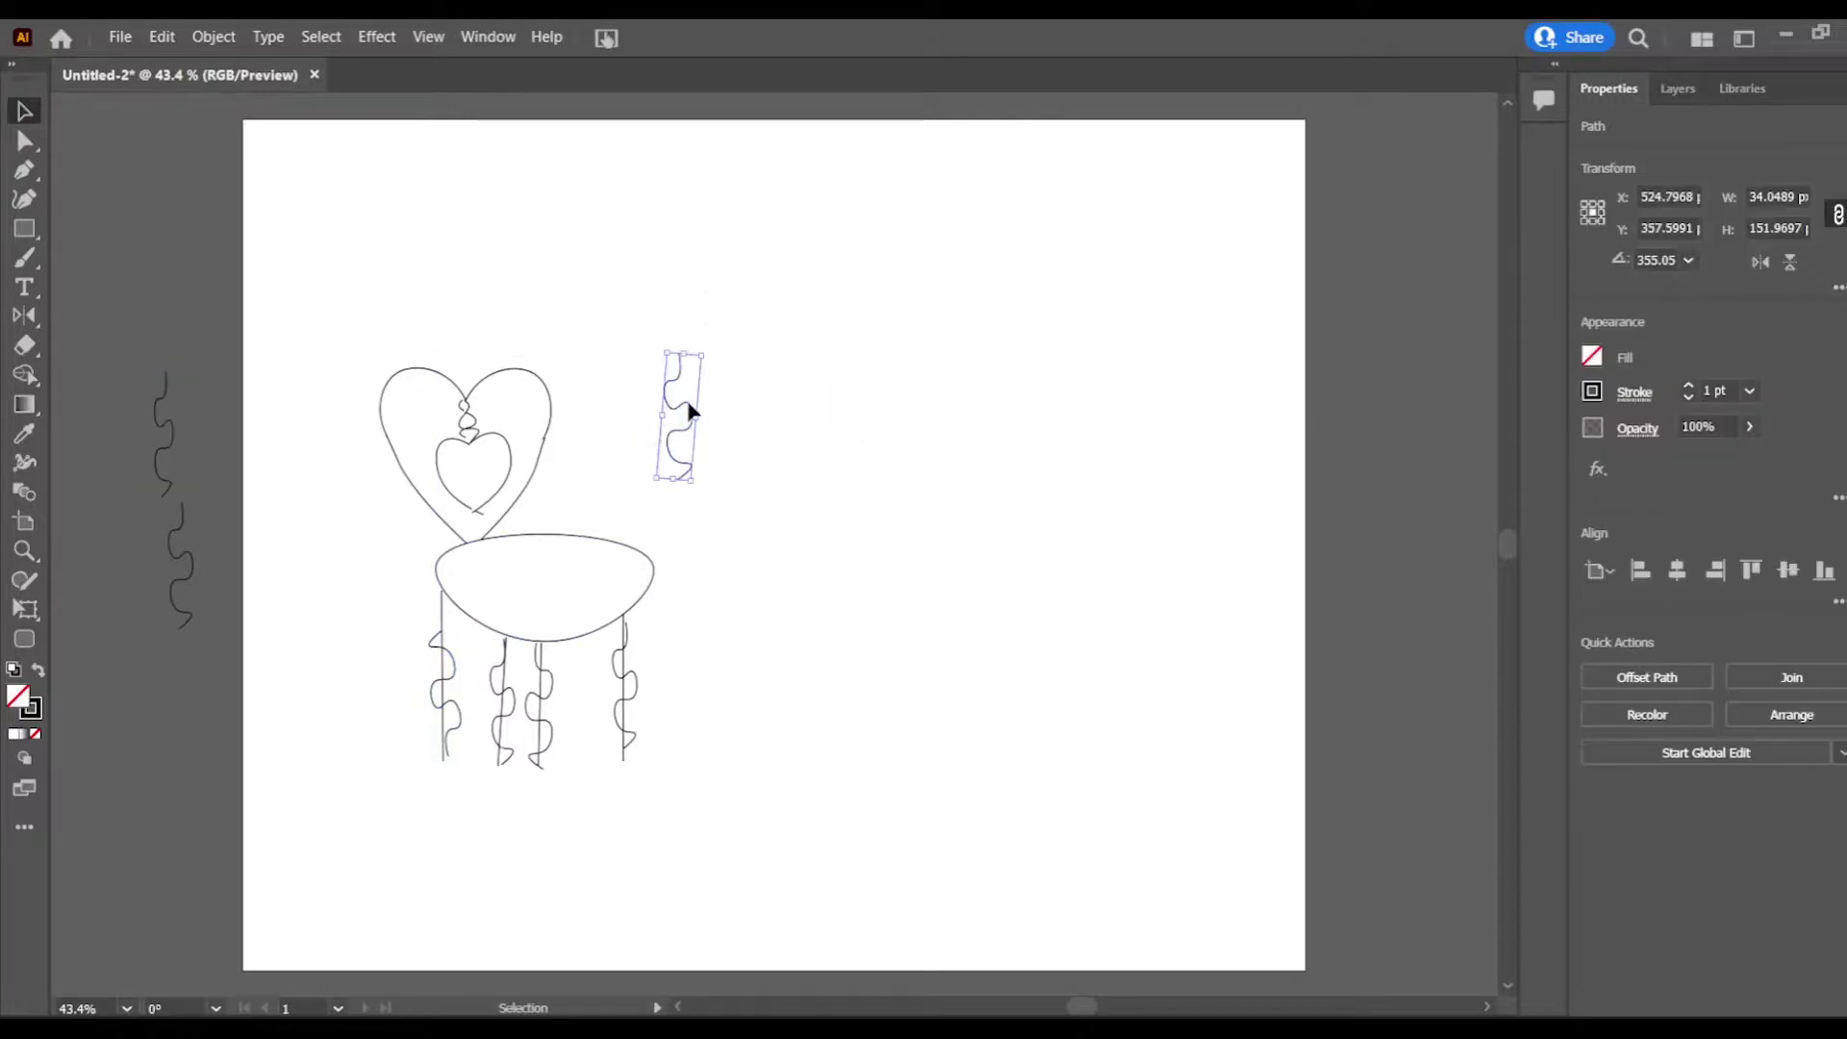
drag(689, 405, 175, 296)
click(731, 453)
Step: Draw a small flat ellipse with the Ellipse tool as a foot under the chair legs
right_click(24, 229)
click(146, 260)
click(491, 805)
drag(441, 755, 517, 809)
key(Return)
click(516, 809)
key(Escape)
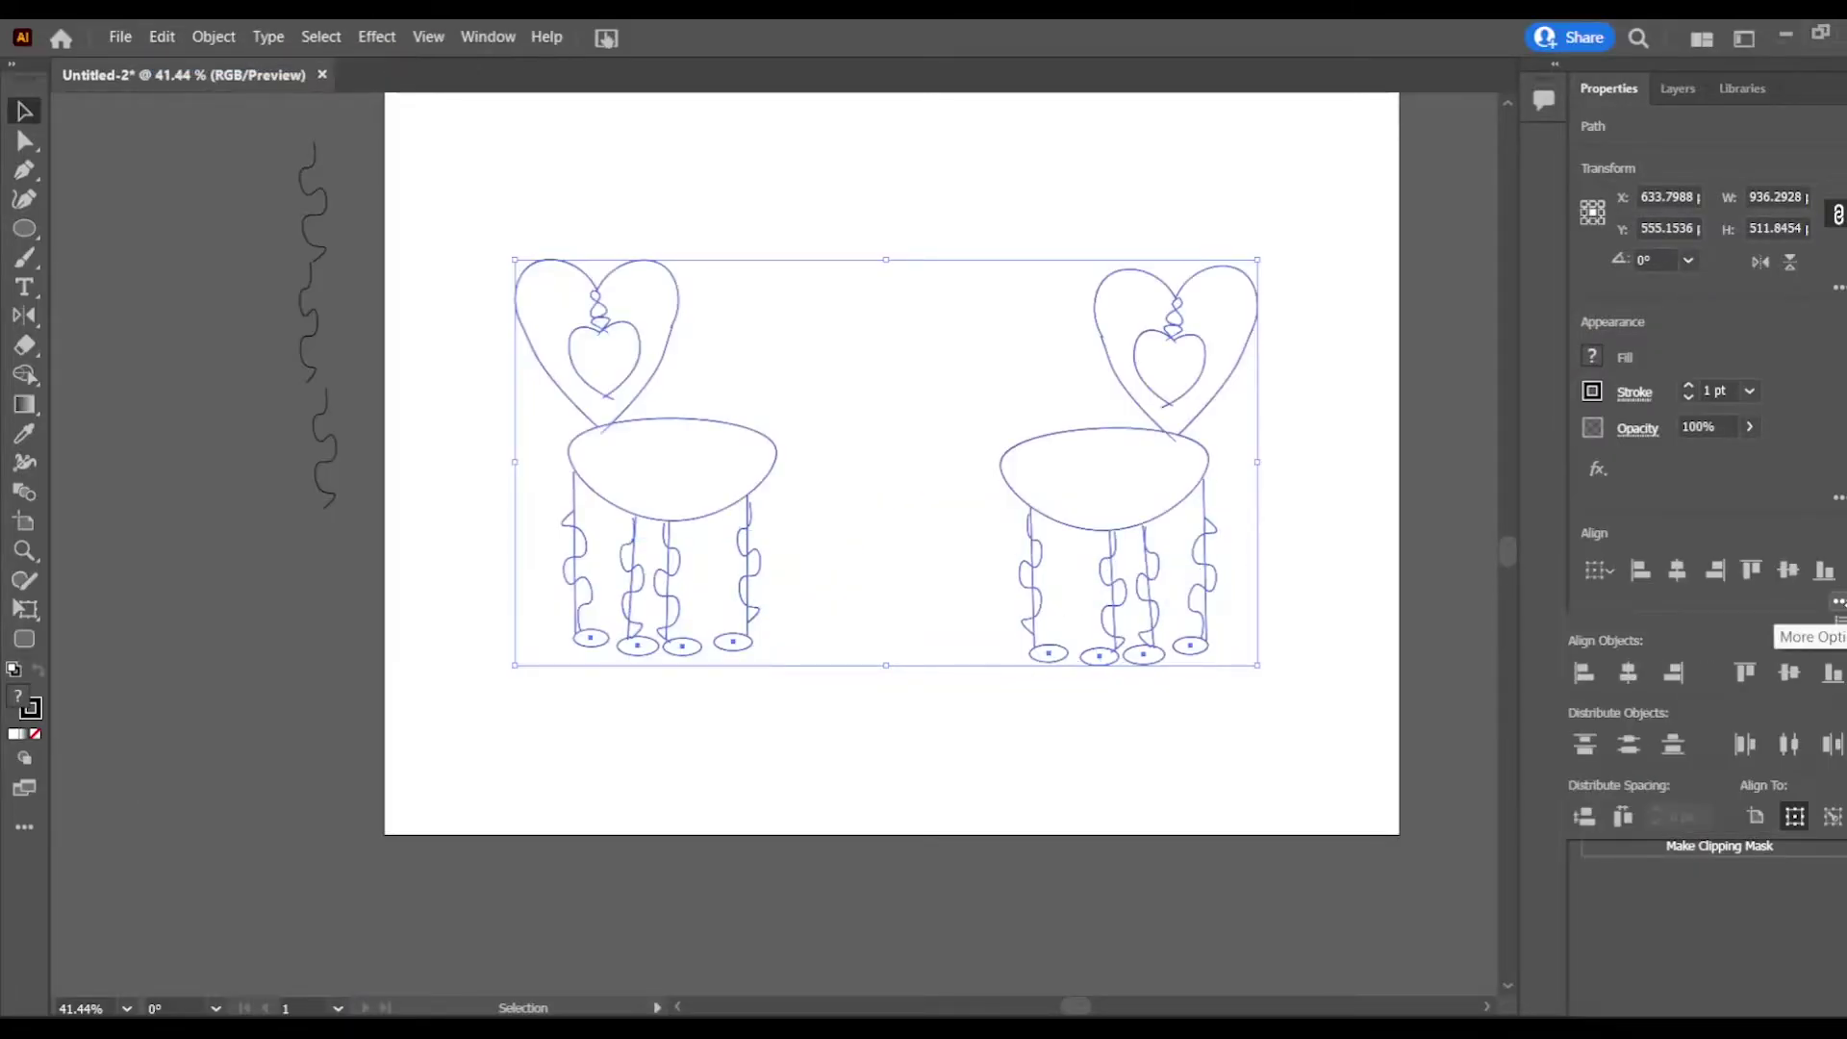
Step: Align the bottom edges of the two chairs and deselect them
click(1238, 798)
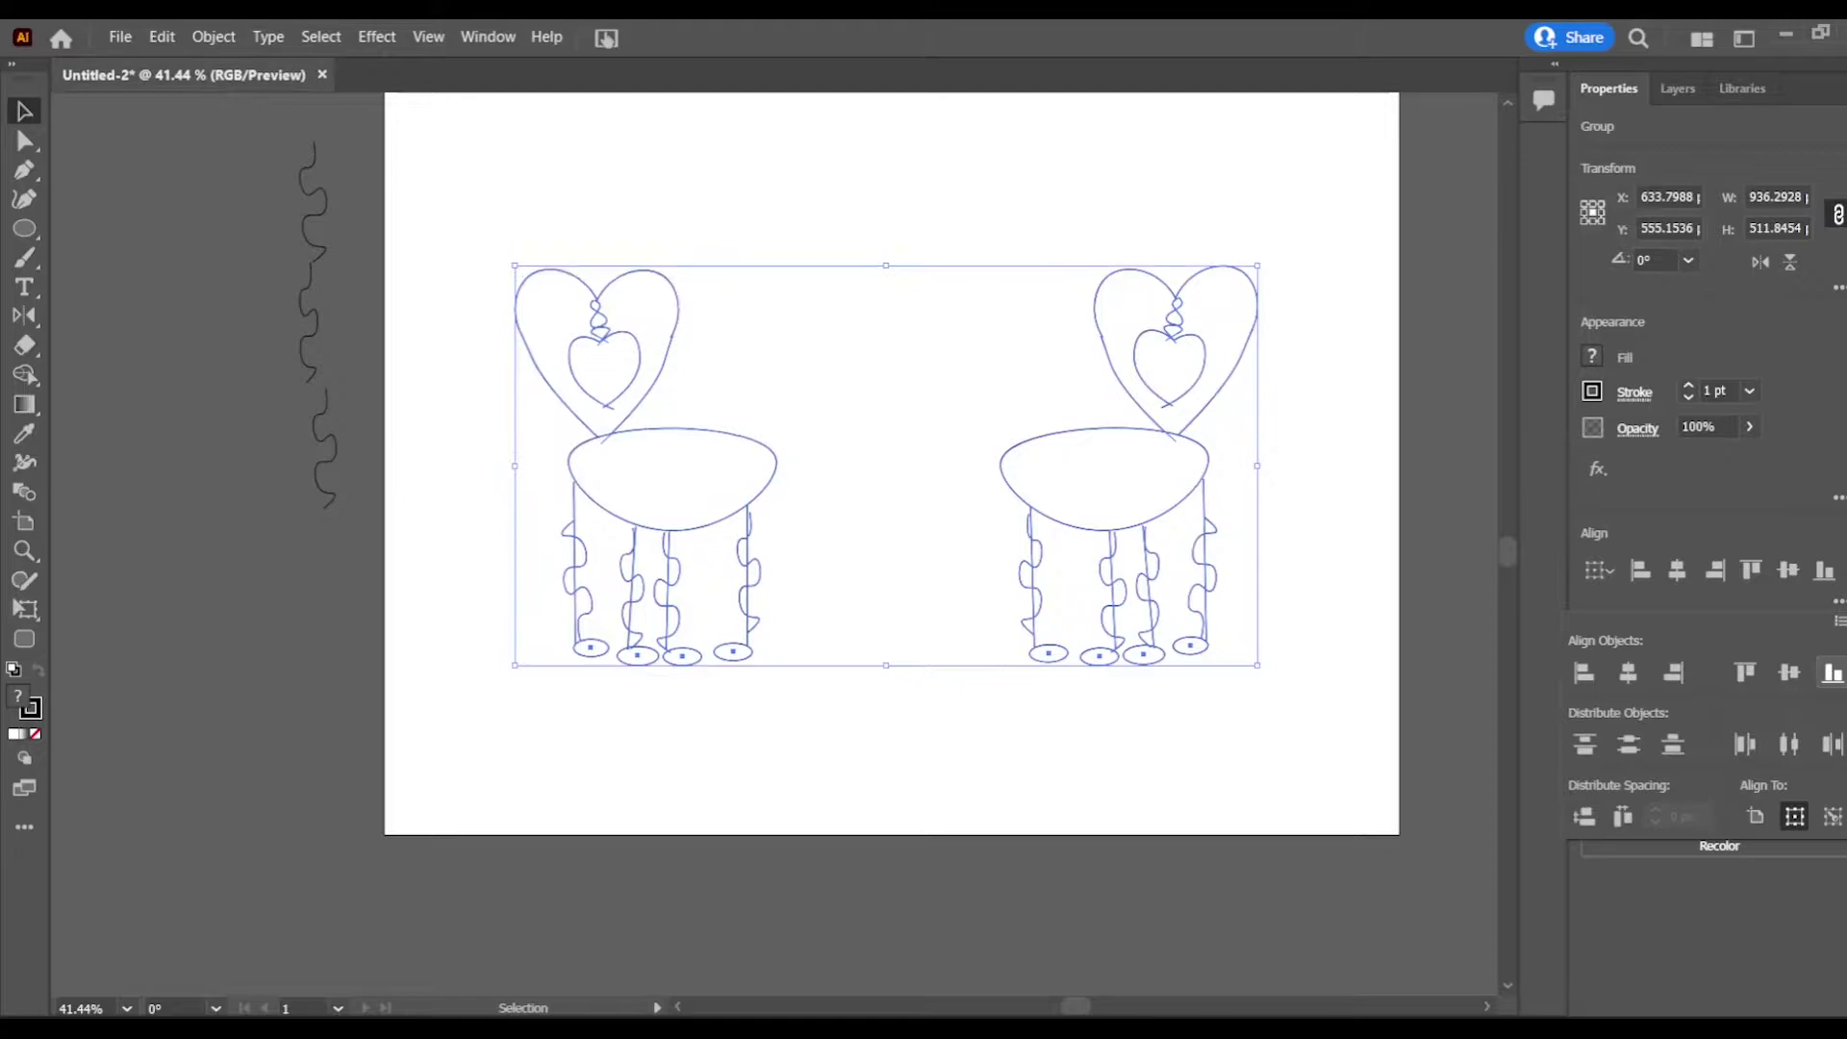
click(1248, 769)
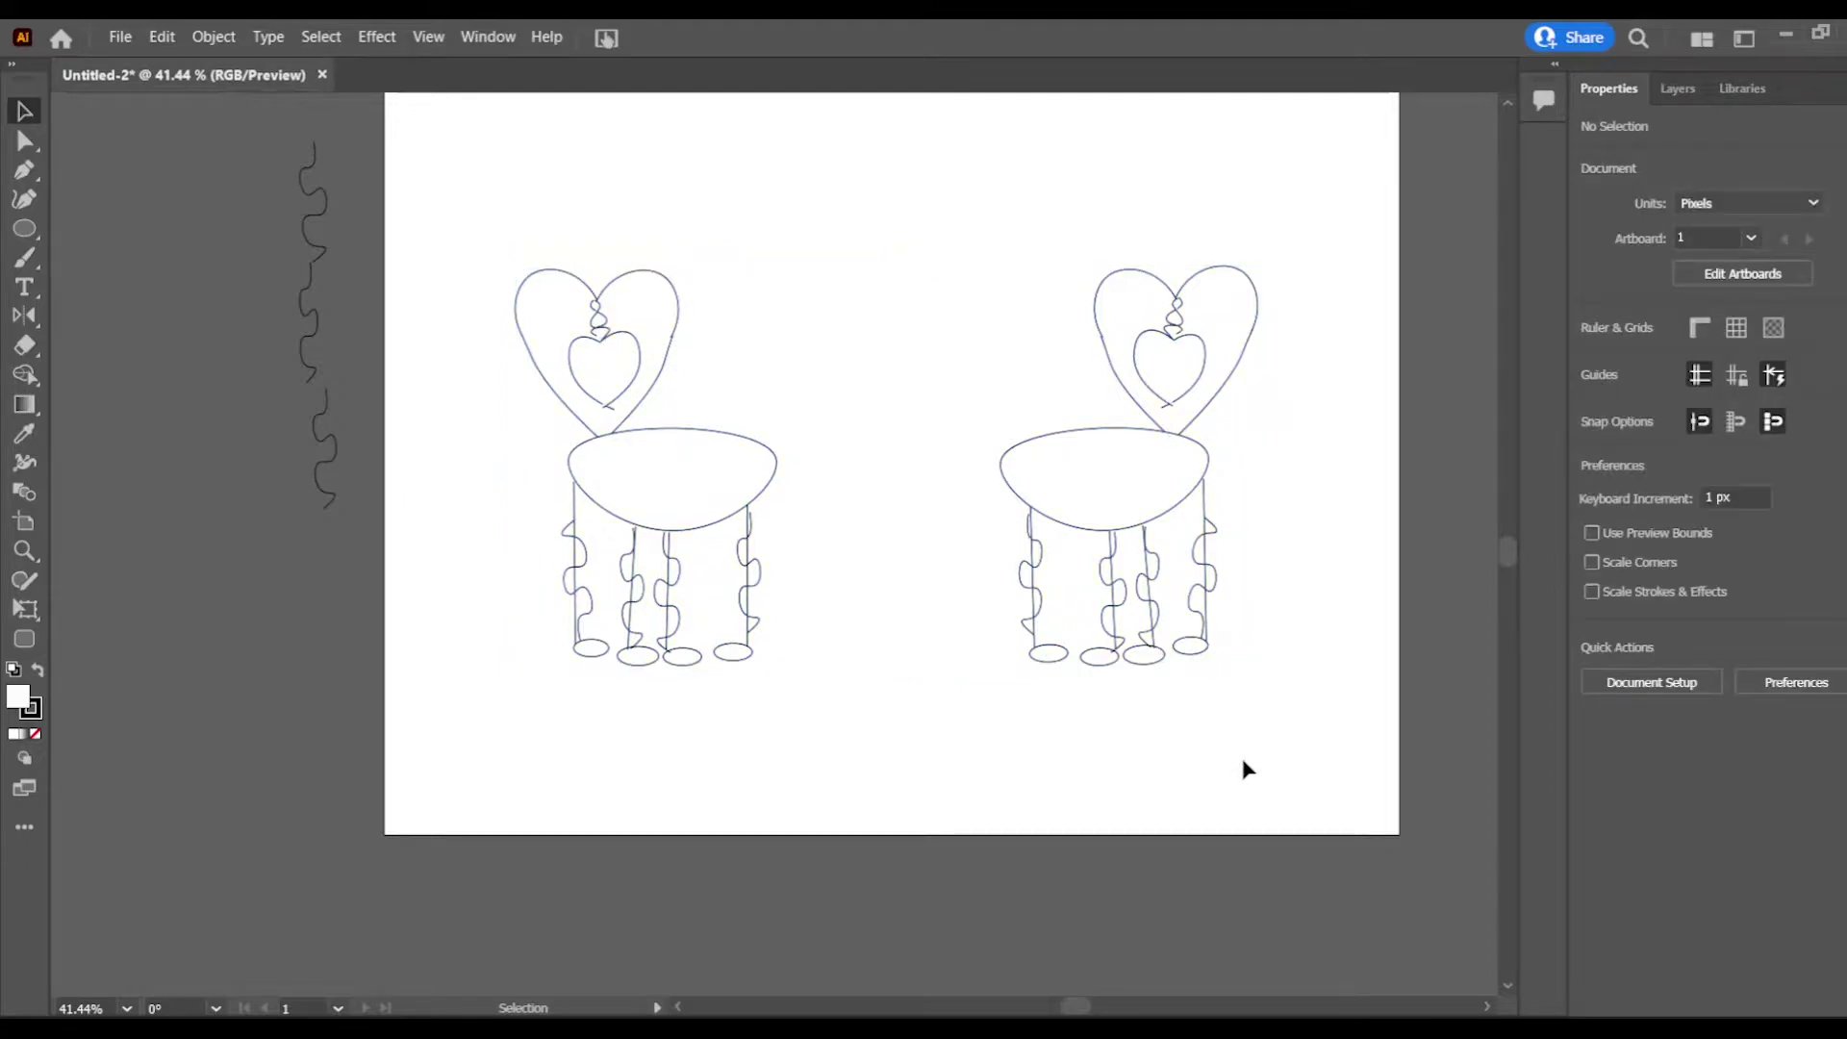
Step: Draw a closed lens-shaped tabletop outline between the two chairs with the Curvature tool
click(24, 199)
click(810, 278)
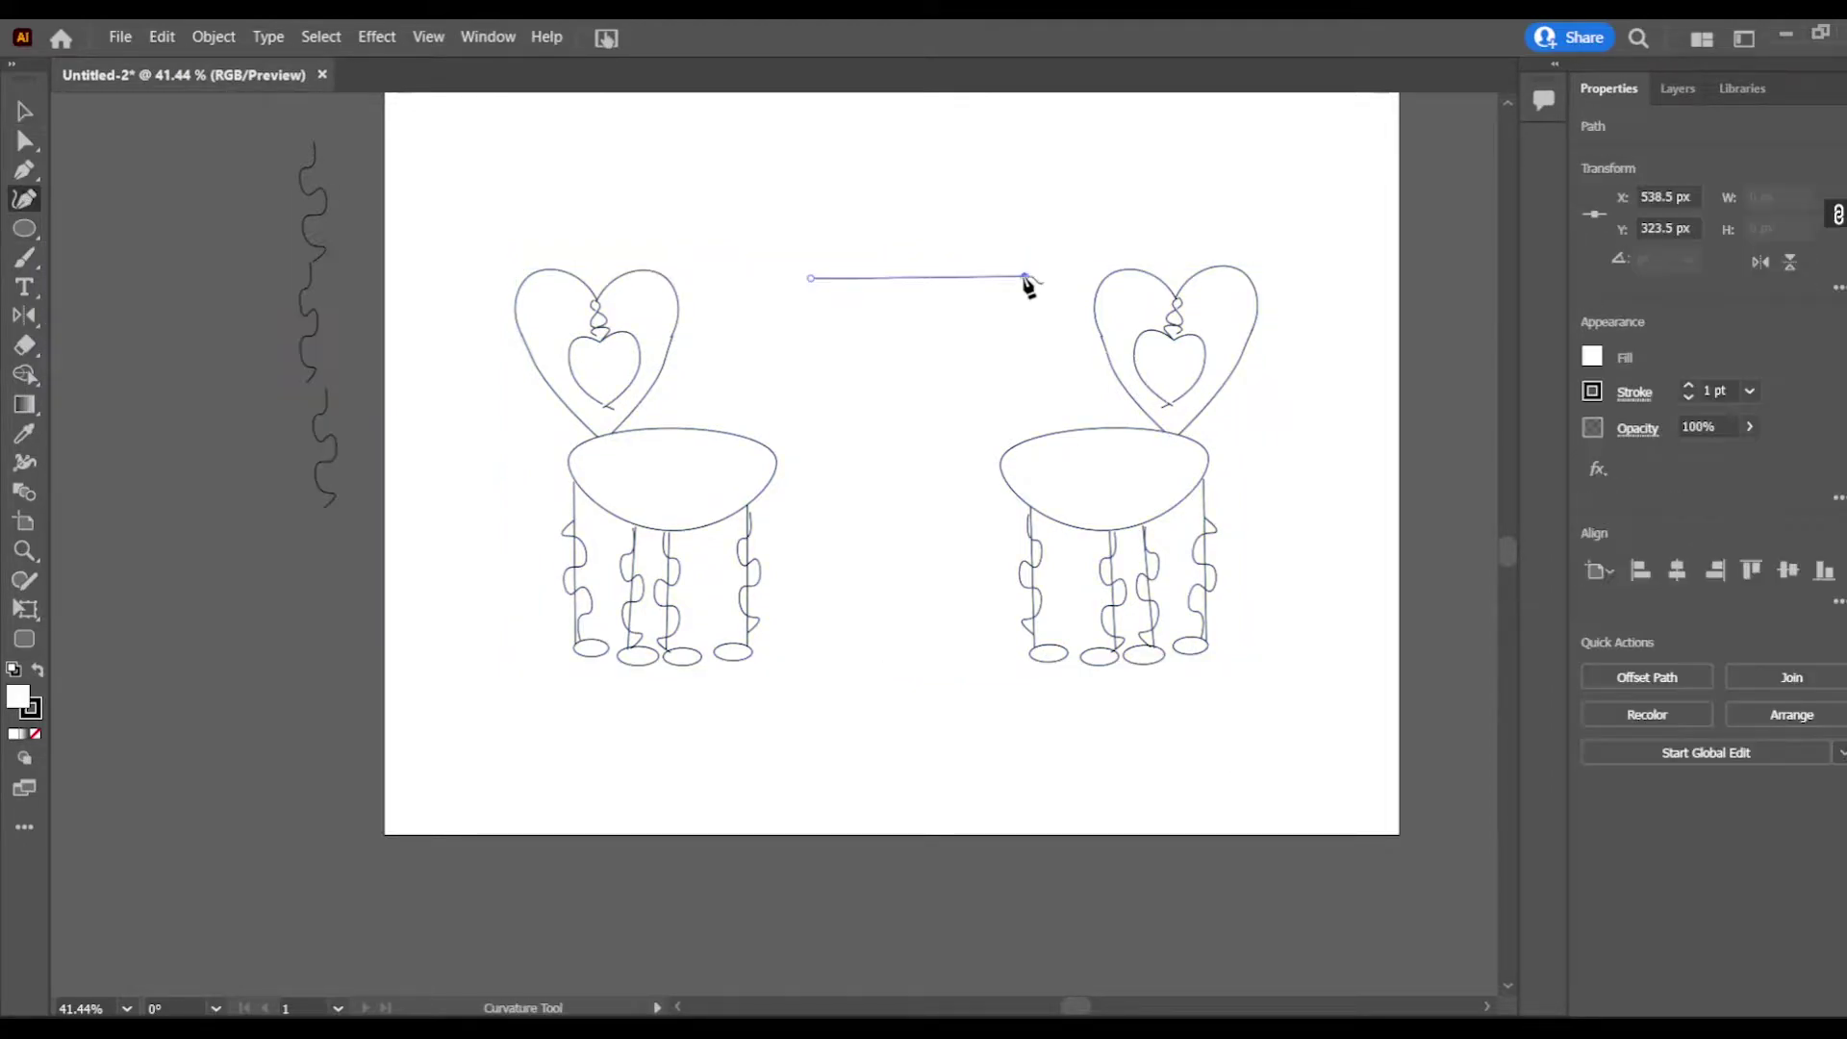
click(1024, 276)
mouse_move(948, 278)
mouse_down()
mouse_move(956, 318)
mouse_move(1142, 397)
mouse_up()
click(944, 231)
click(810, 278)
Step: Resize and reshape the tabletop outline in the space between the chairs
click(24, 112)
click(914, 490)
drag(1002, 387, 903, 476)
drag(877, 486, 931, 403)
drag(1030, 350, 1059, 351)
drag(877, 410, 933, 449)
click(895, 456)
double_click(883, 422)
Step: Refine the tabletop's curve and move the outline up between the chair backs
click(24, 141)
click(924, 296)
click(24, 111)
double_click(857, 294)
drag(857, 294, 865, 221)
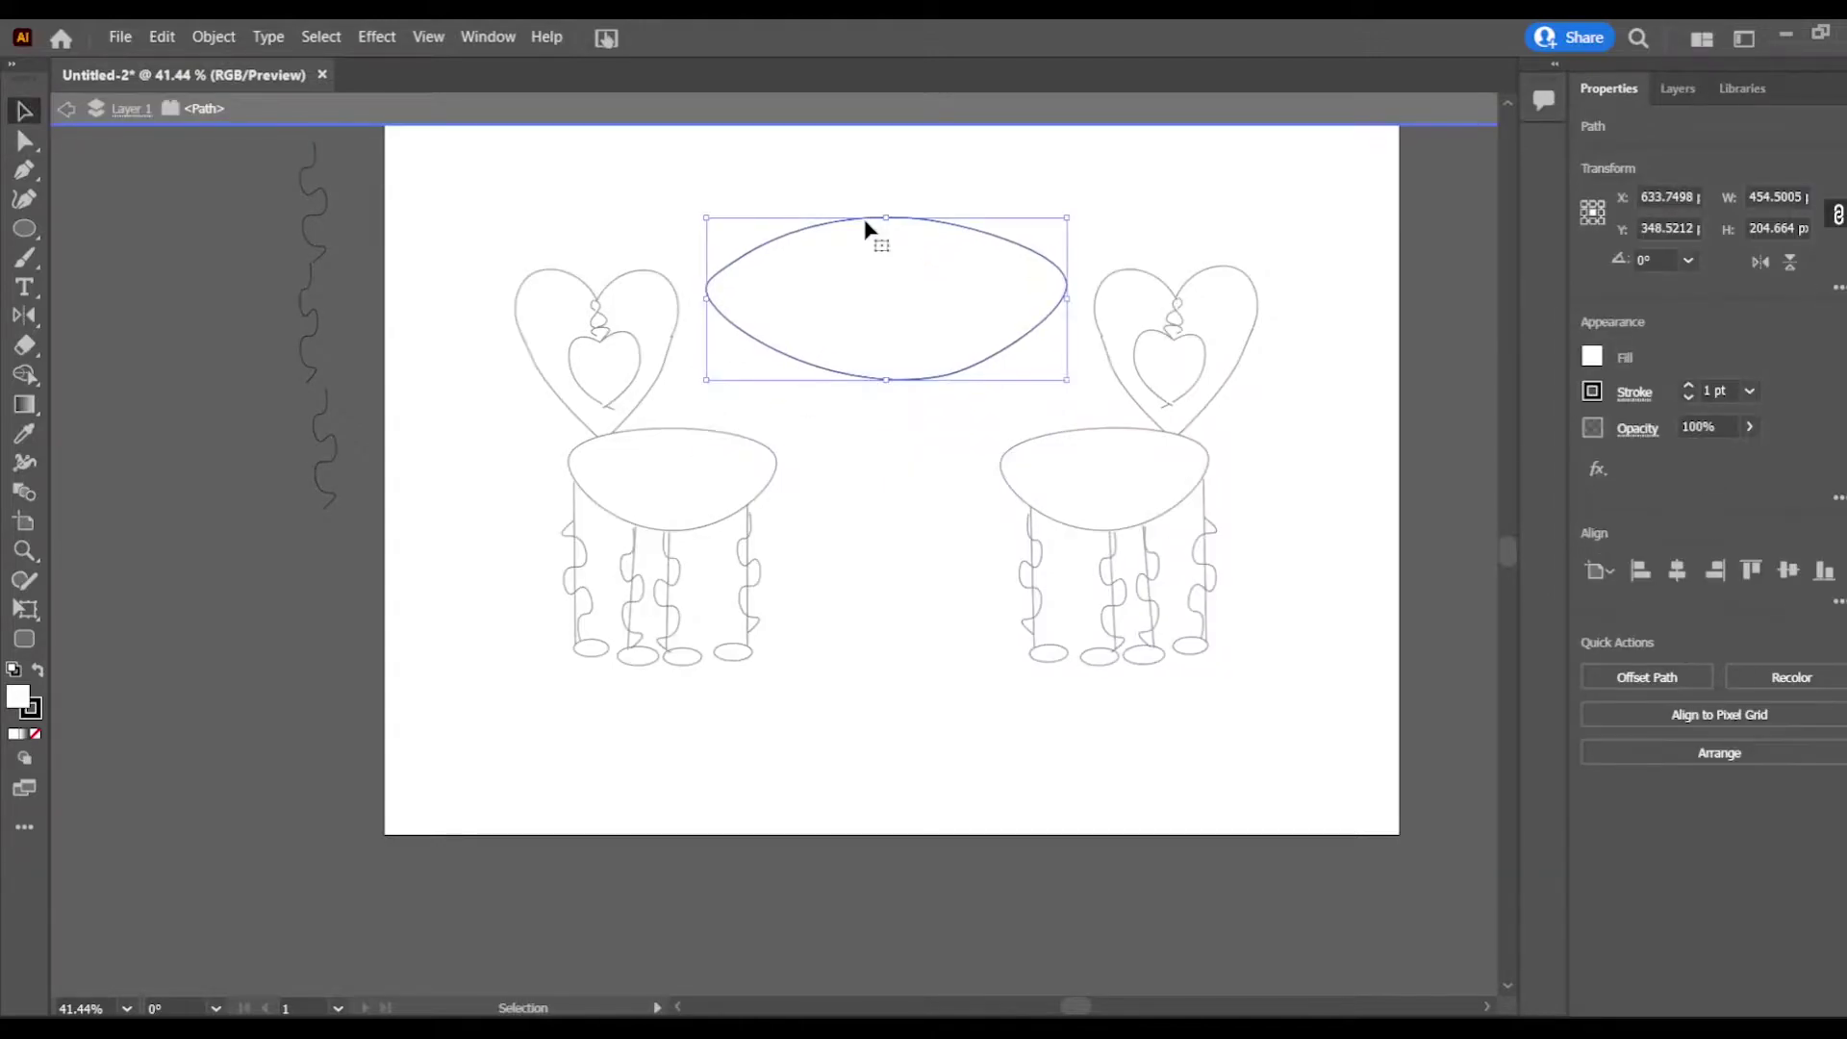
click(948, 551)
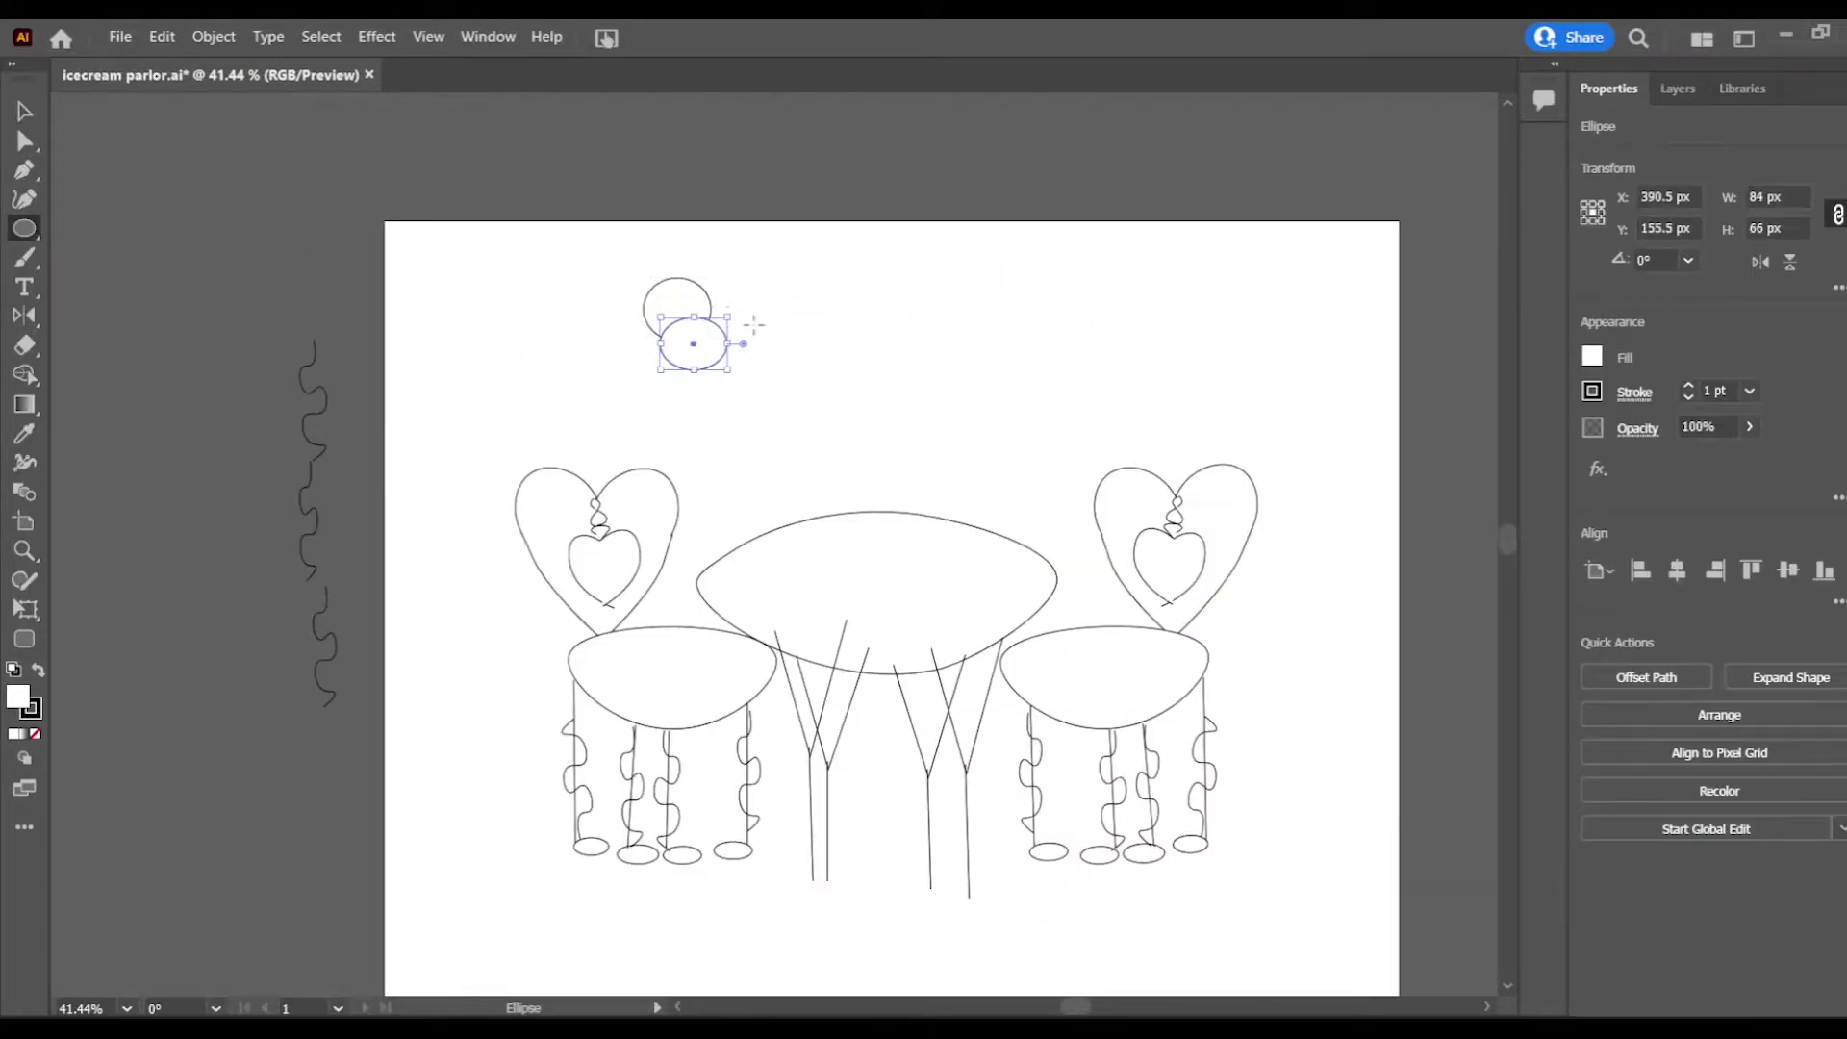
Step: Draw overlapping ellipses and rectangles above the table as the left half of a cloud-shaped sign
drag(687, 248, 761, 297)
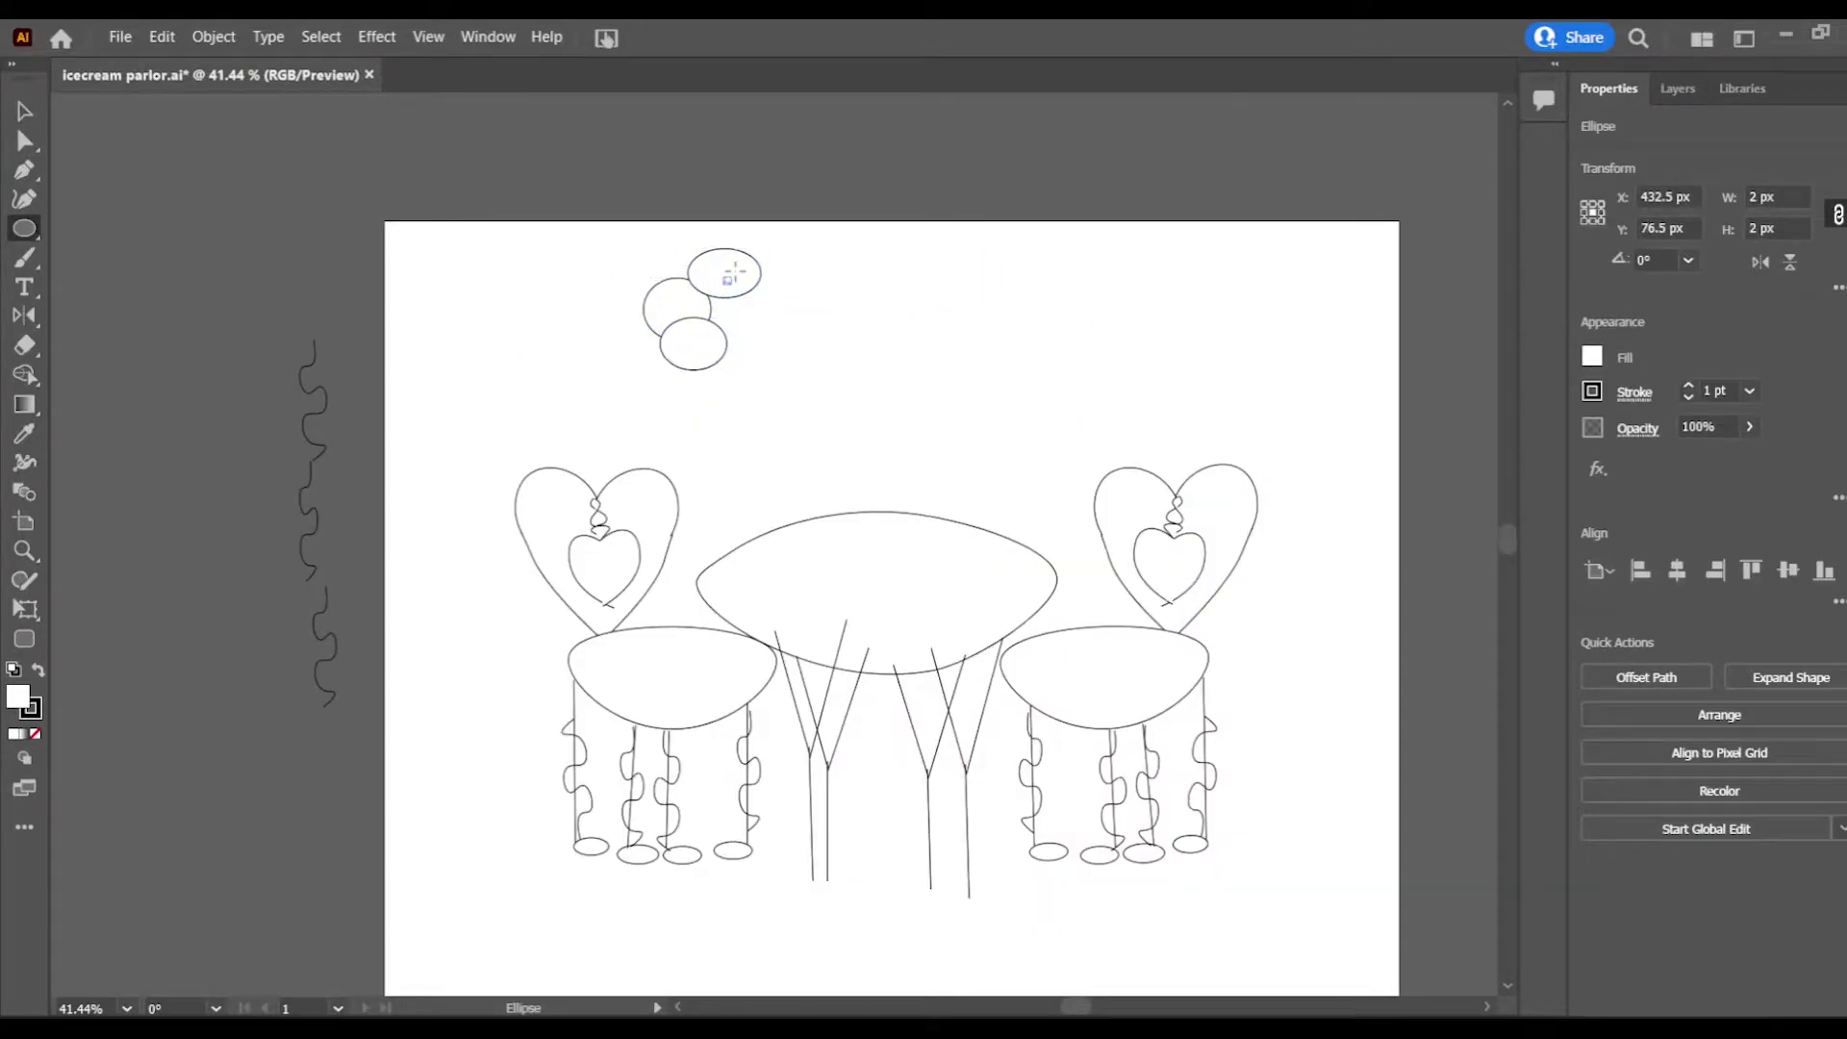
key(m)
drag(808, 404, 791, 435)
key(l)
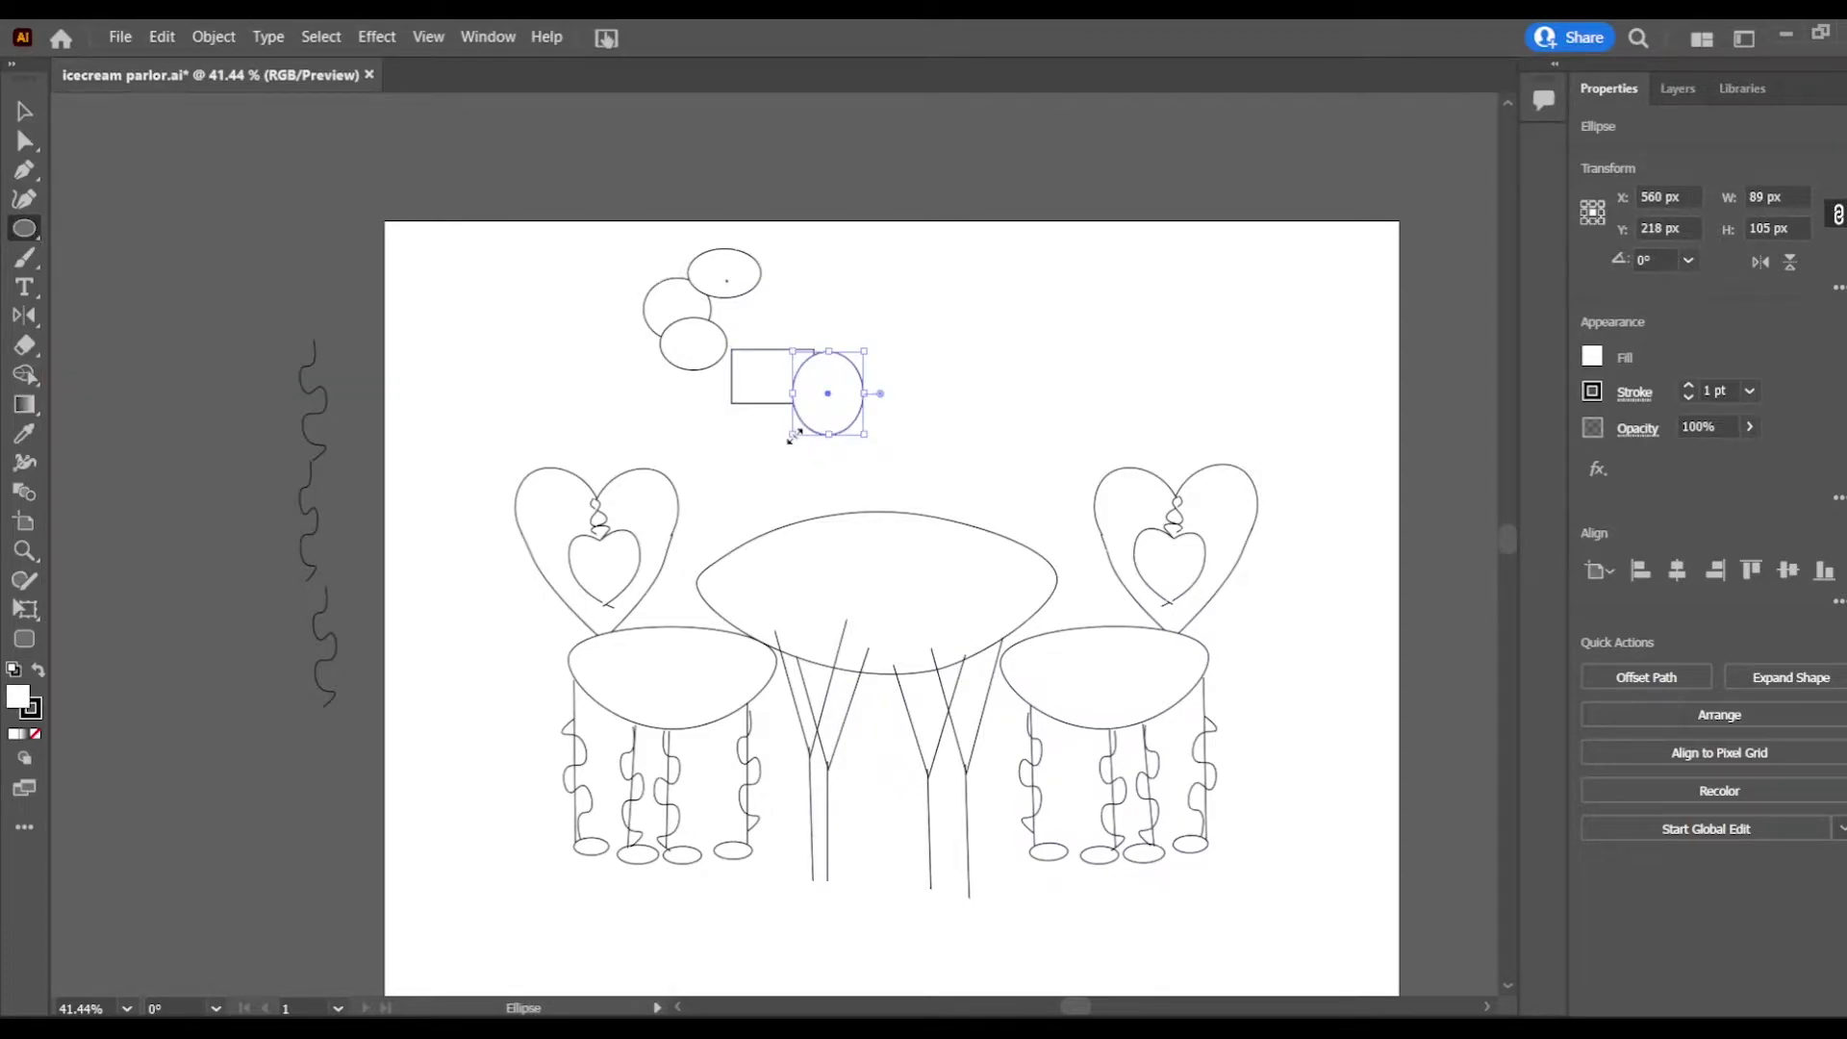
drag(846, 236, 920, 295)
key(m)
mouse_move(750, 263)
mouse_down()
mouse_move(852, 324)
mouse_move(803, 268)
mouse_up()
Step: Nudge the sign's ellipses and rectangles so they overlap in two connected rows
key(v)
drag(900, 267, 892, 272)
mouse_move(842, 395)
mouse_down()
mouse_move(846, 374)
mouse_move(831, 383)
mouse_up()
drag(760, 386, 734, 389)
Step: Reflect a copy of the sign's ellipses and rectangles and move it to the right of the originals
drag(824, 390, 639, 204)
click(736, 380)
click(943, 376)
double_click(24, 315)
click(1064, 233)
click(1072, 539)
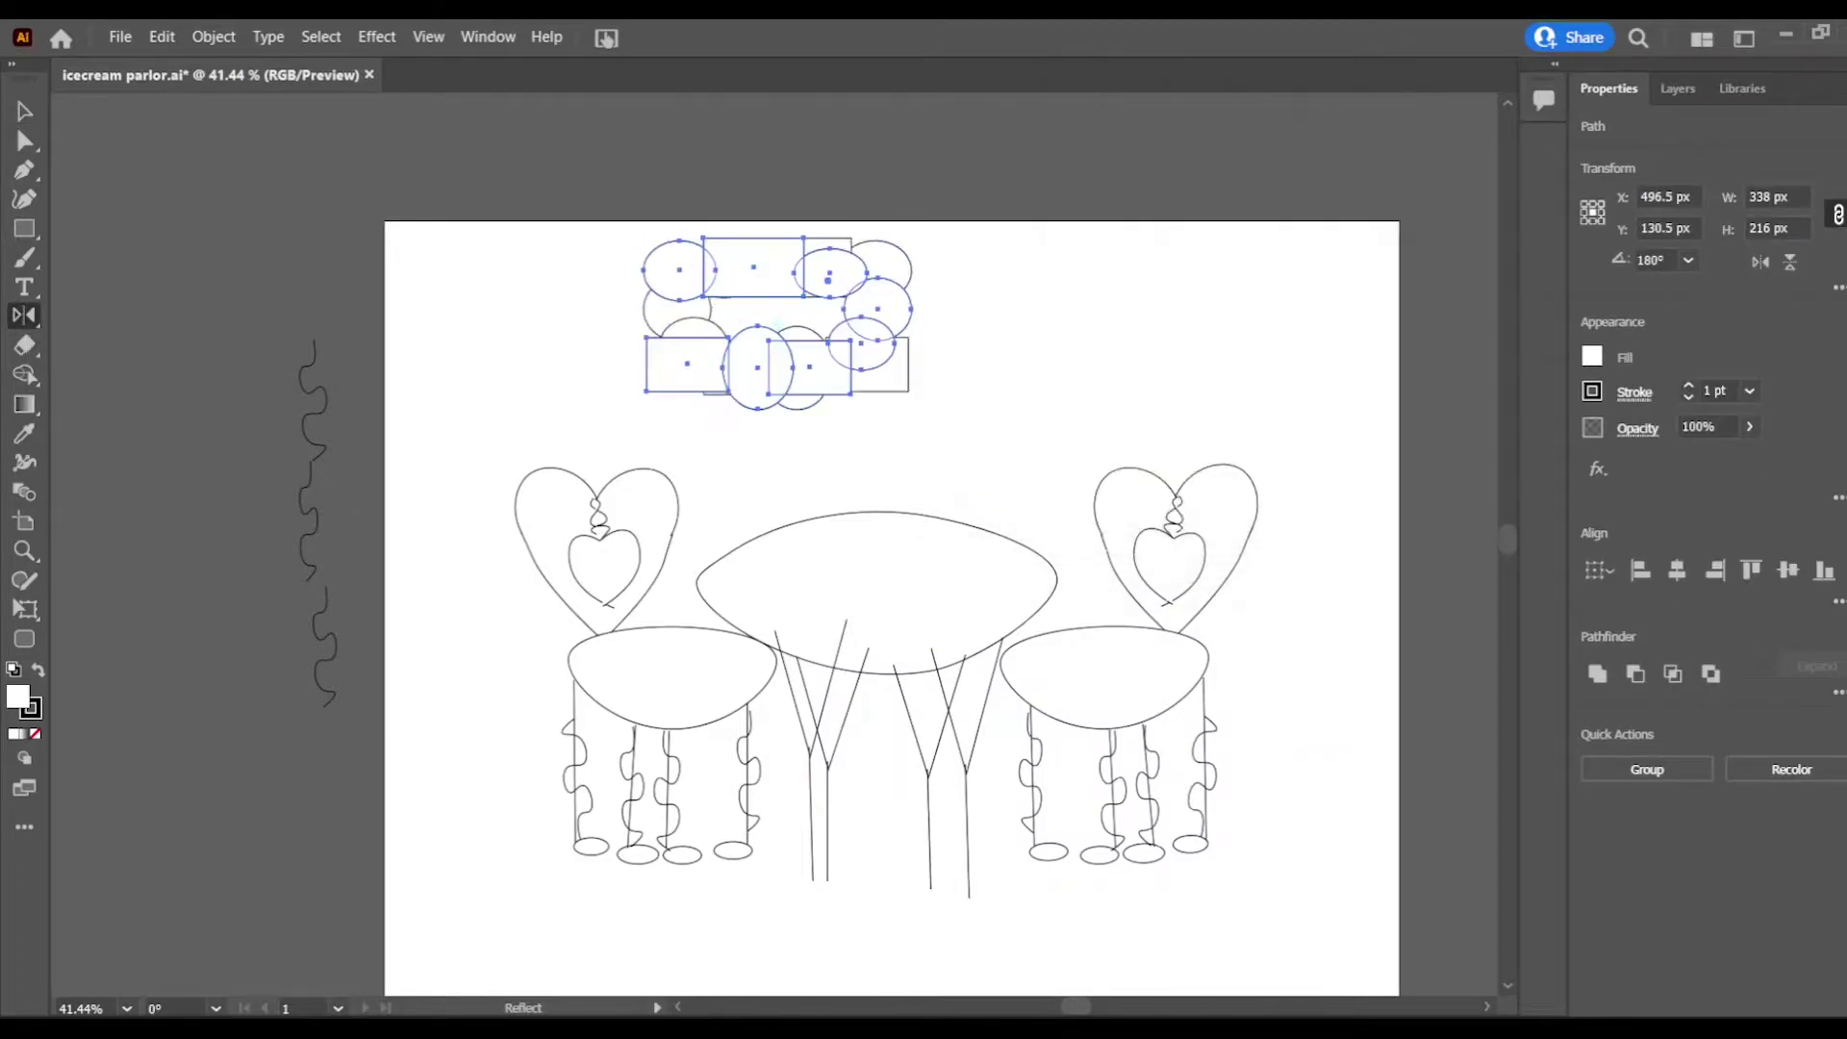
drag(832, 407, 878, 327)
key(v)
drag(838, 302, 1139, 297)
click(1141, 309)
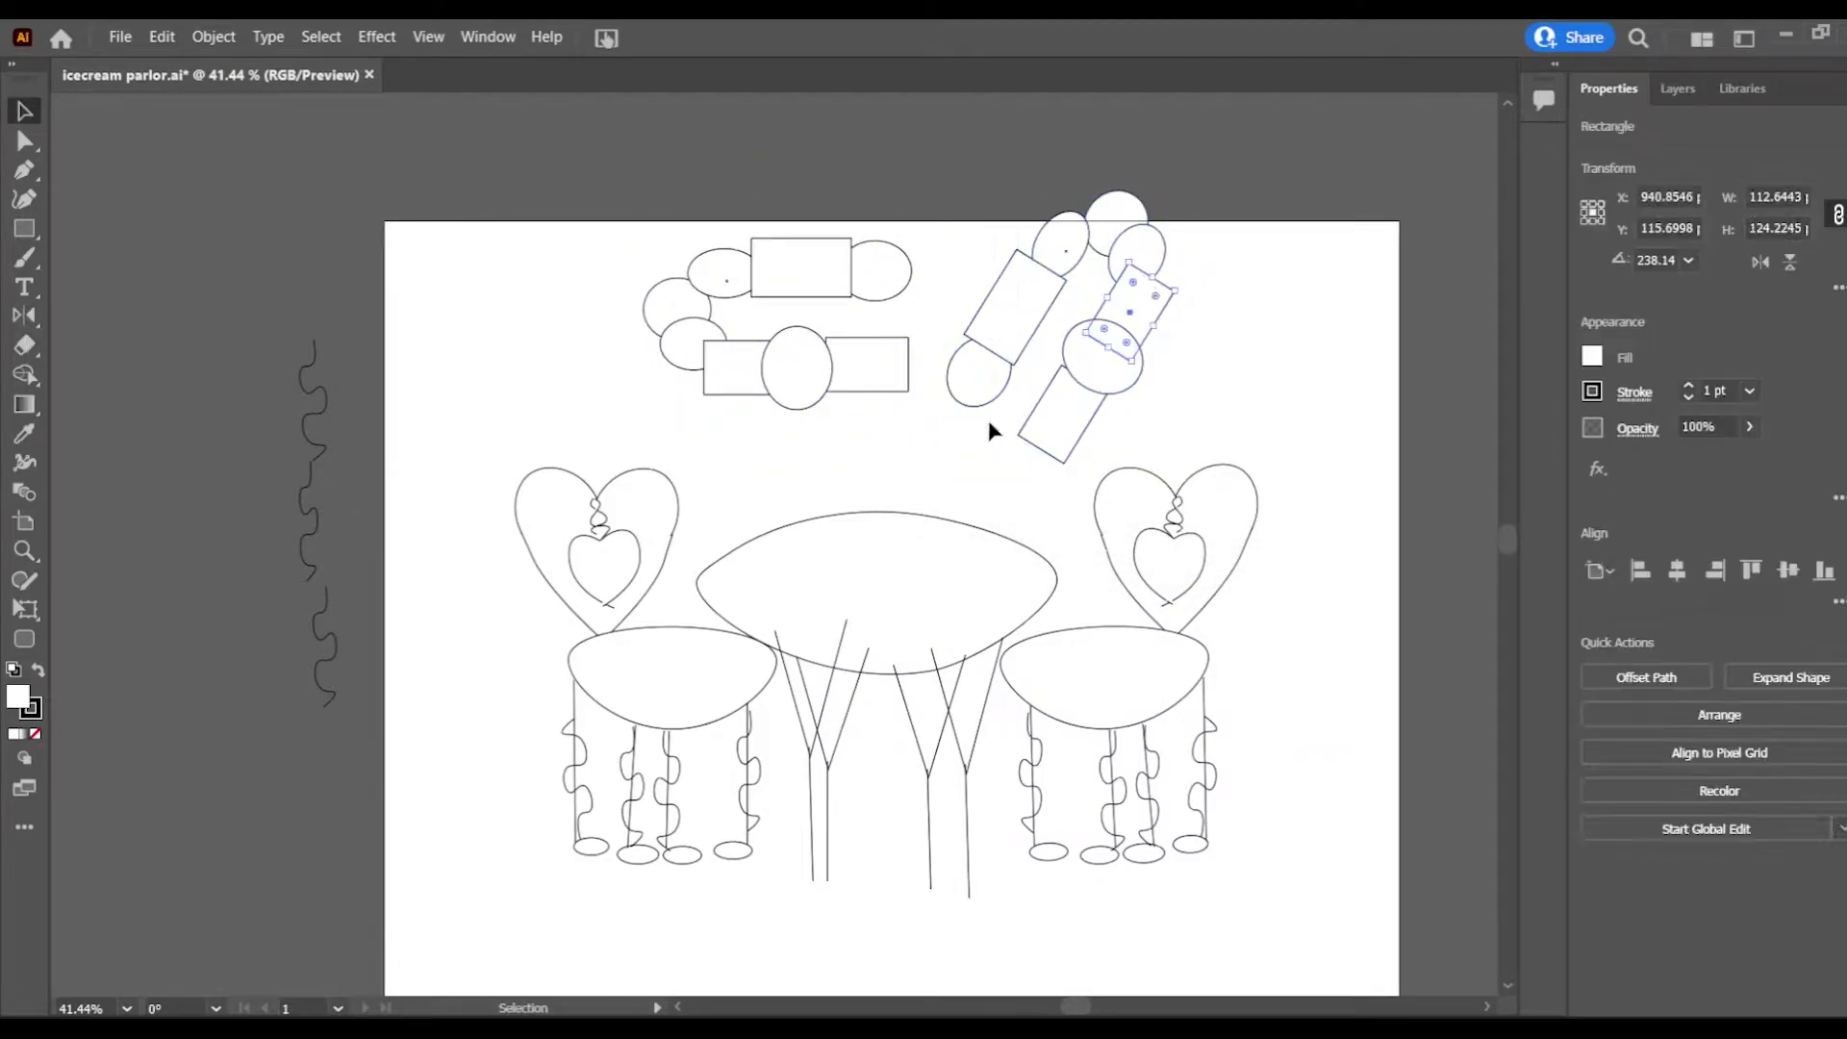
Step: Rotate the copied sign half level and reflect it across the horizontal axis
drag(989, 421, 1201, 207)
drag(1231, 244, 1214, 408)
key(o)
key(Return)
click(1059, 182)
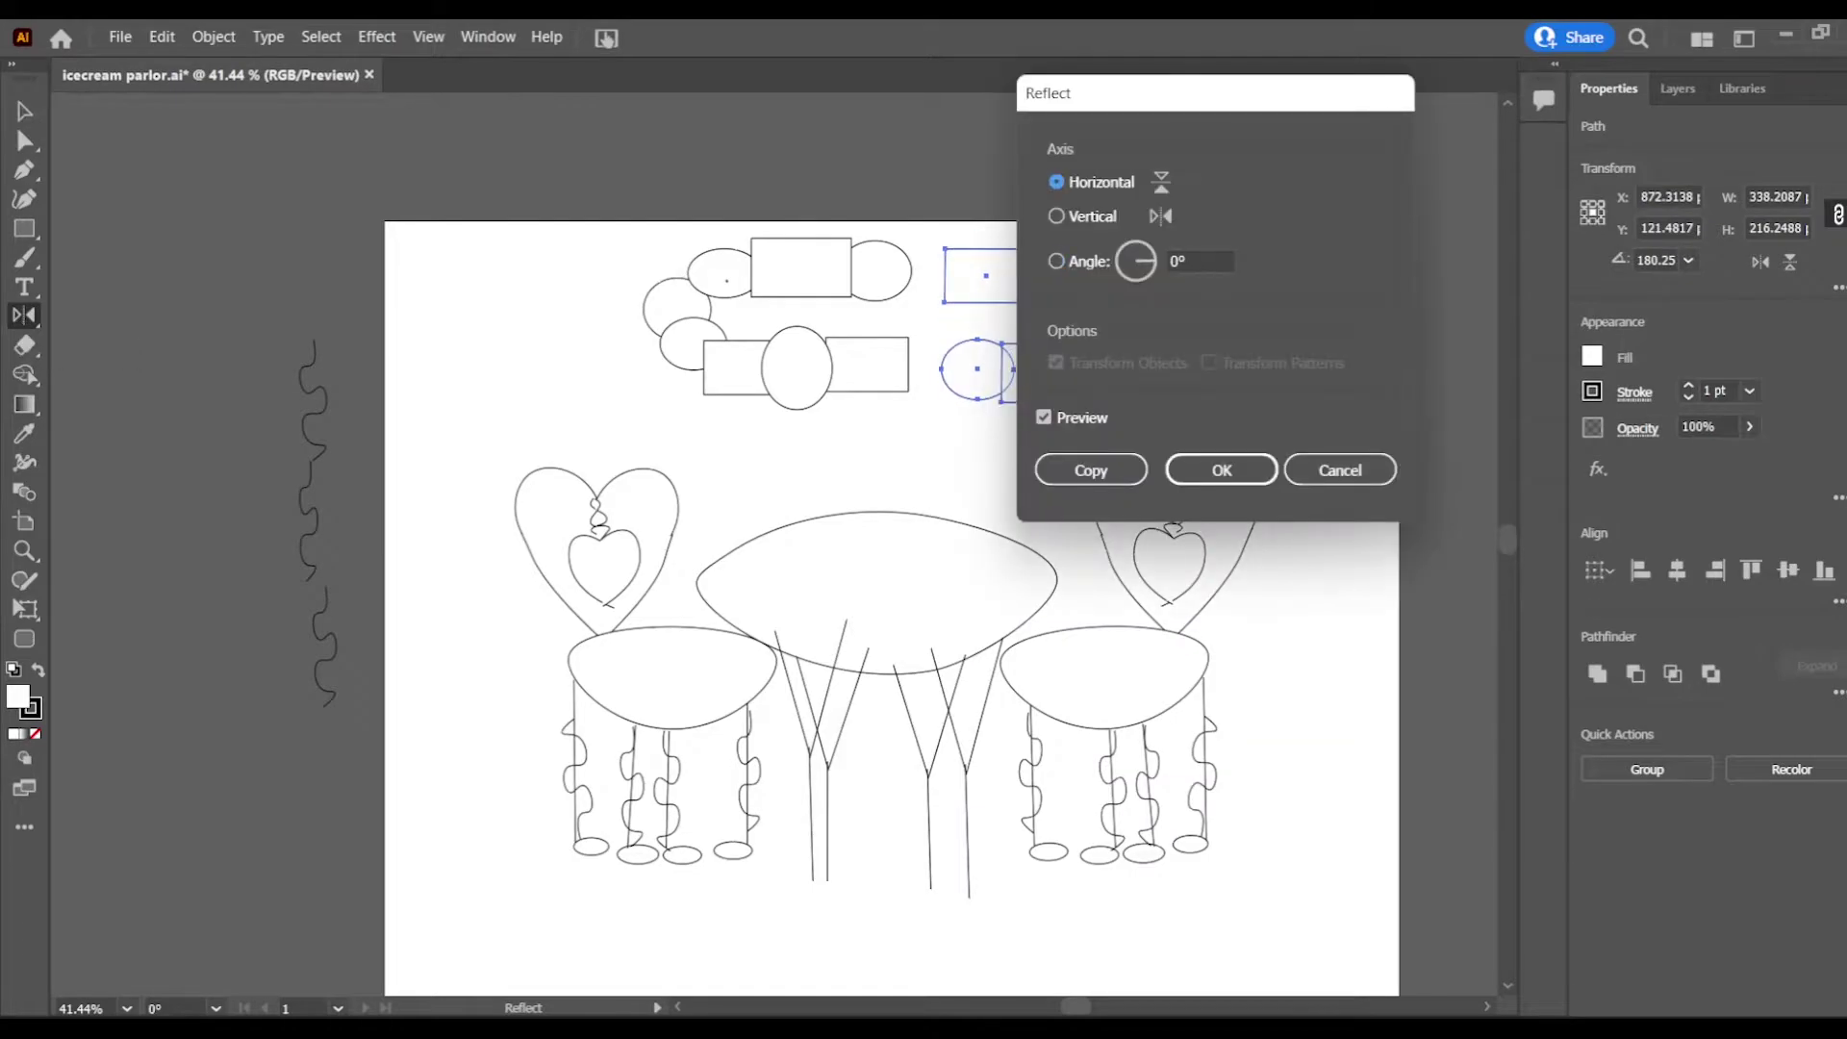
click(1203, 466)
click(162, 37)
drag(1069, 395, 1027, 381)
click(223, 63)
click(162, 36)
click(222, 64)
Step: Move the mirrored sign half left until it joins the original half in one closed ring of shapes
click(24, 112)
click(1062, 383)
drag(926, 232, 1217, 420)
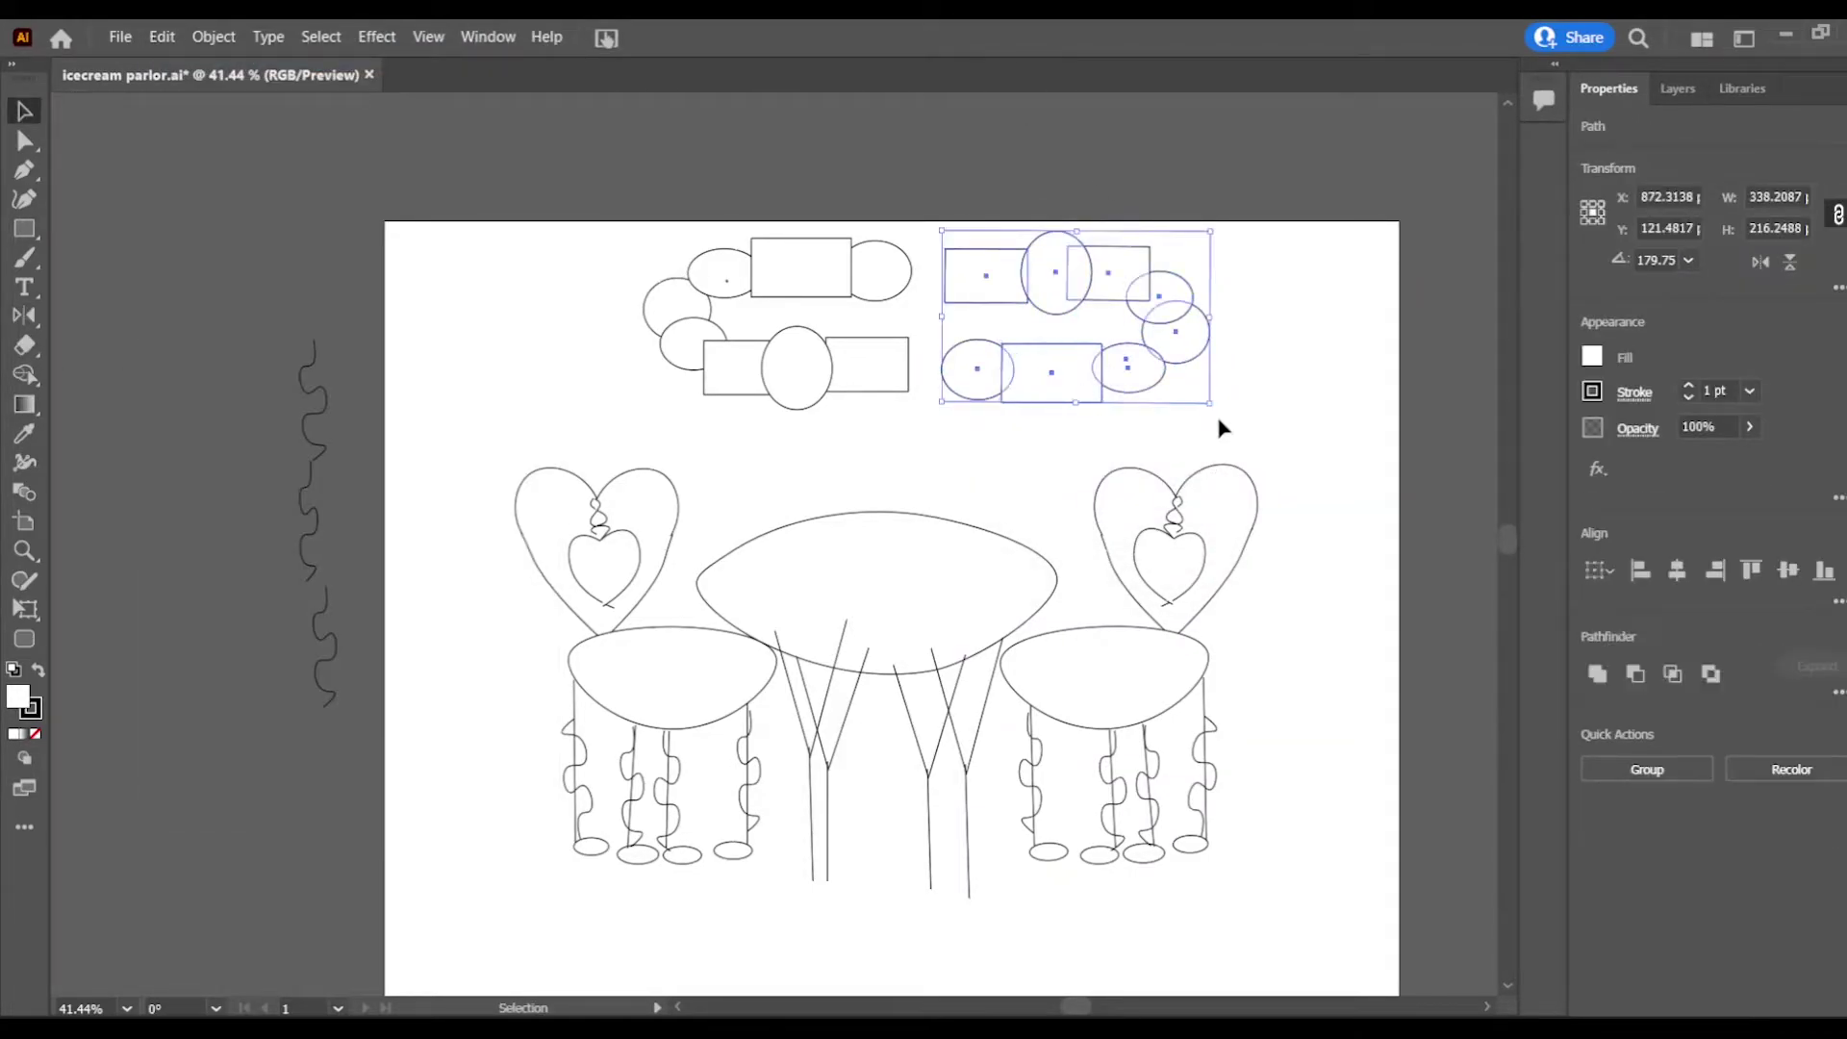
click(1019, 323)
drag(927, 232, 1231, 419)
drag(1177, 330, 1136, 324)
click(1093, 448)
Step: Fill the ring's centre with a rectangle and unite all the sign shapes into one outline
click(24, 229)
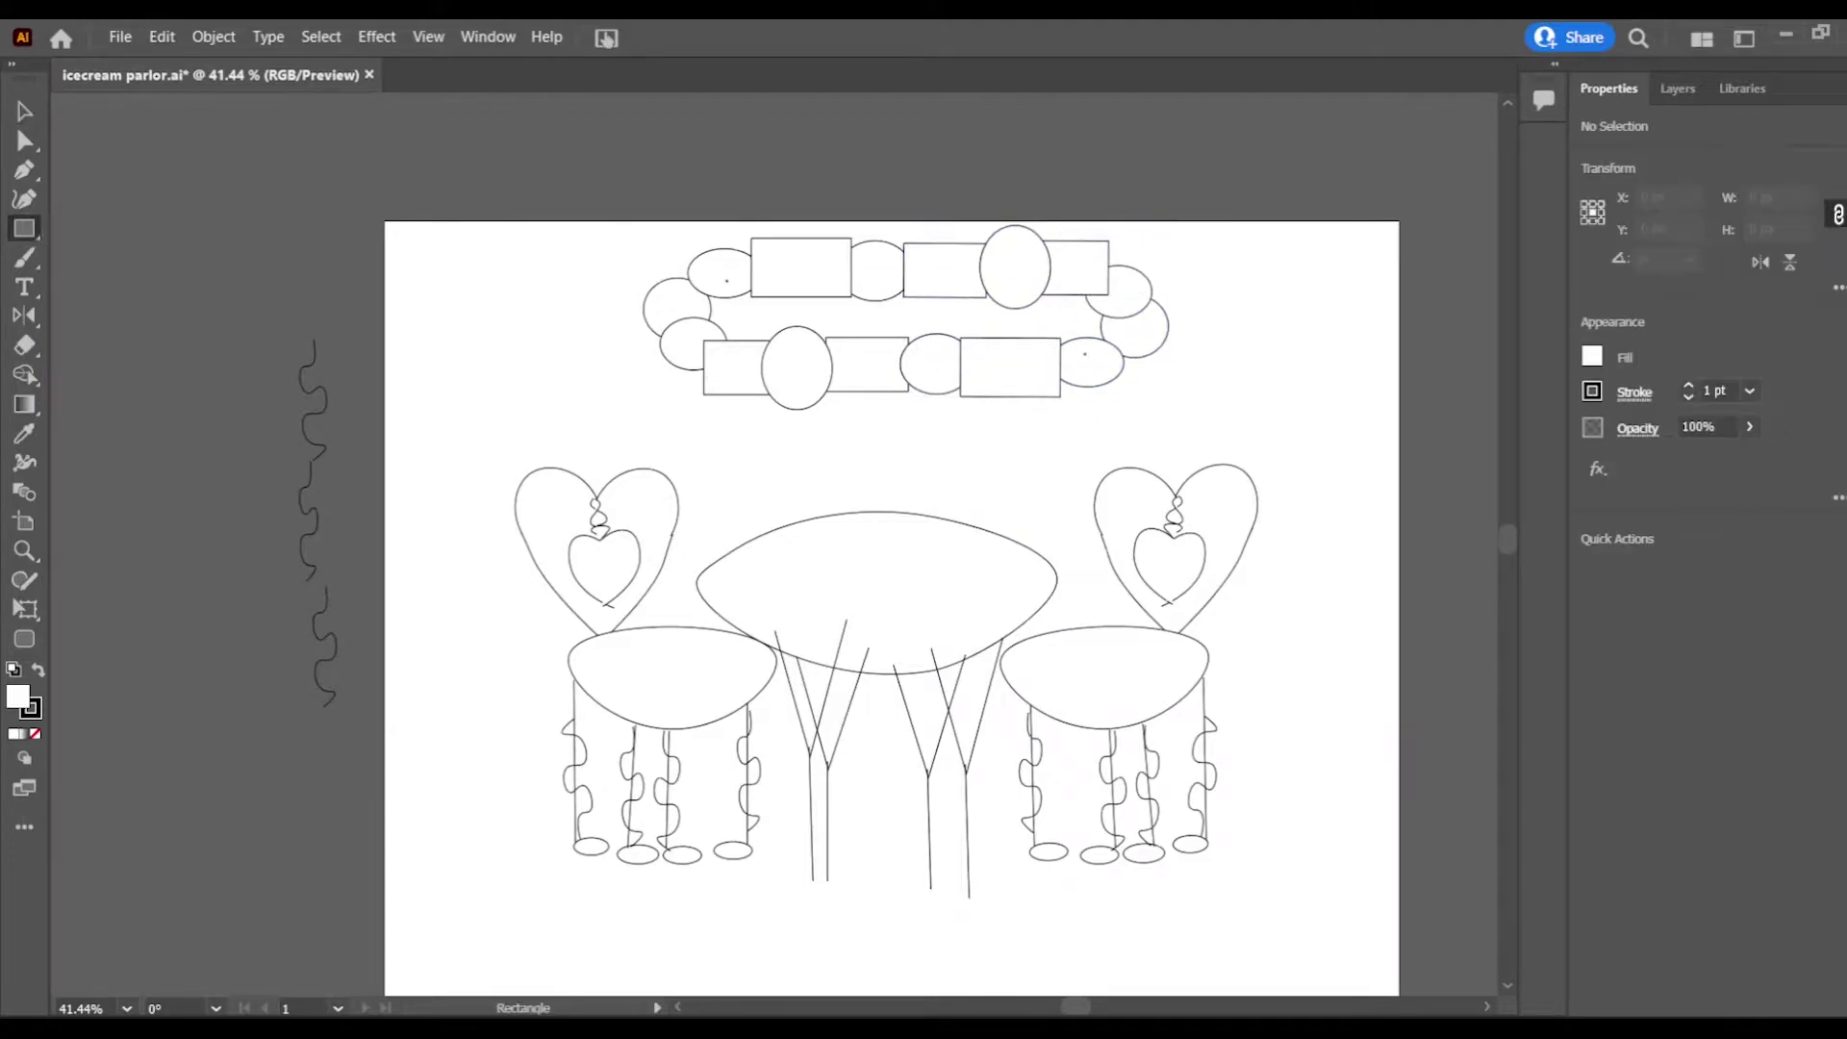
drag(705, 277, 1117, 362)
click(25, 112)
drag(616, 233, 1193, 424)
click(1596, 679)
Step: Draw a small S-shaped curve to the right of the sign with the Curvature tool, undoing the last stray point
click(876, 577)
click(24, 200)
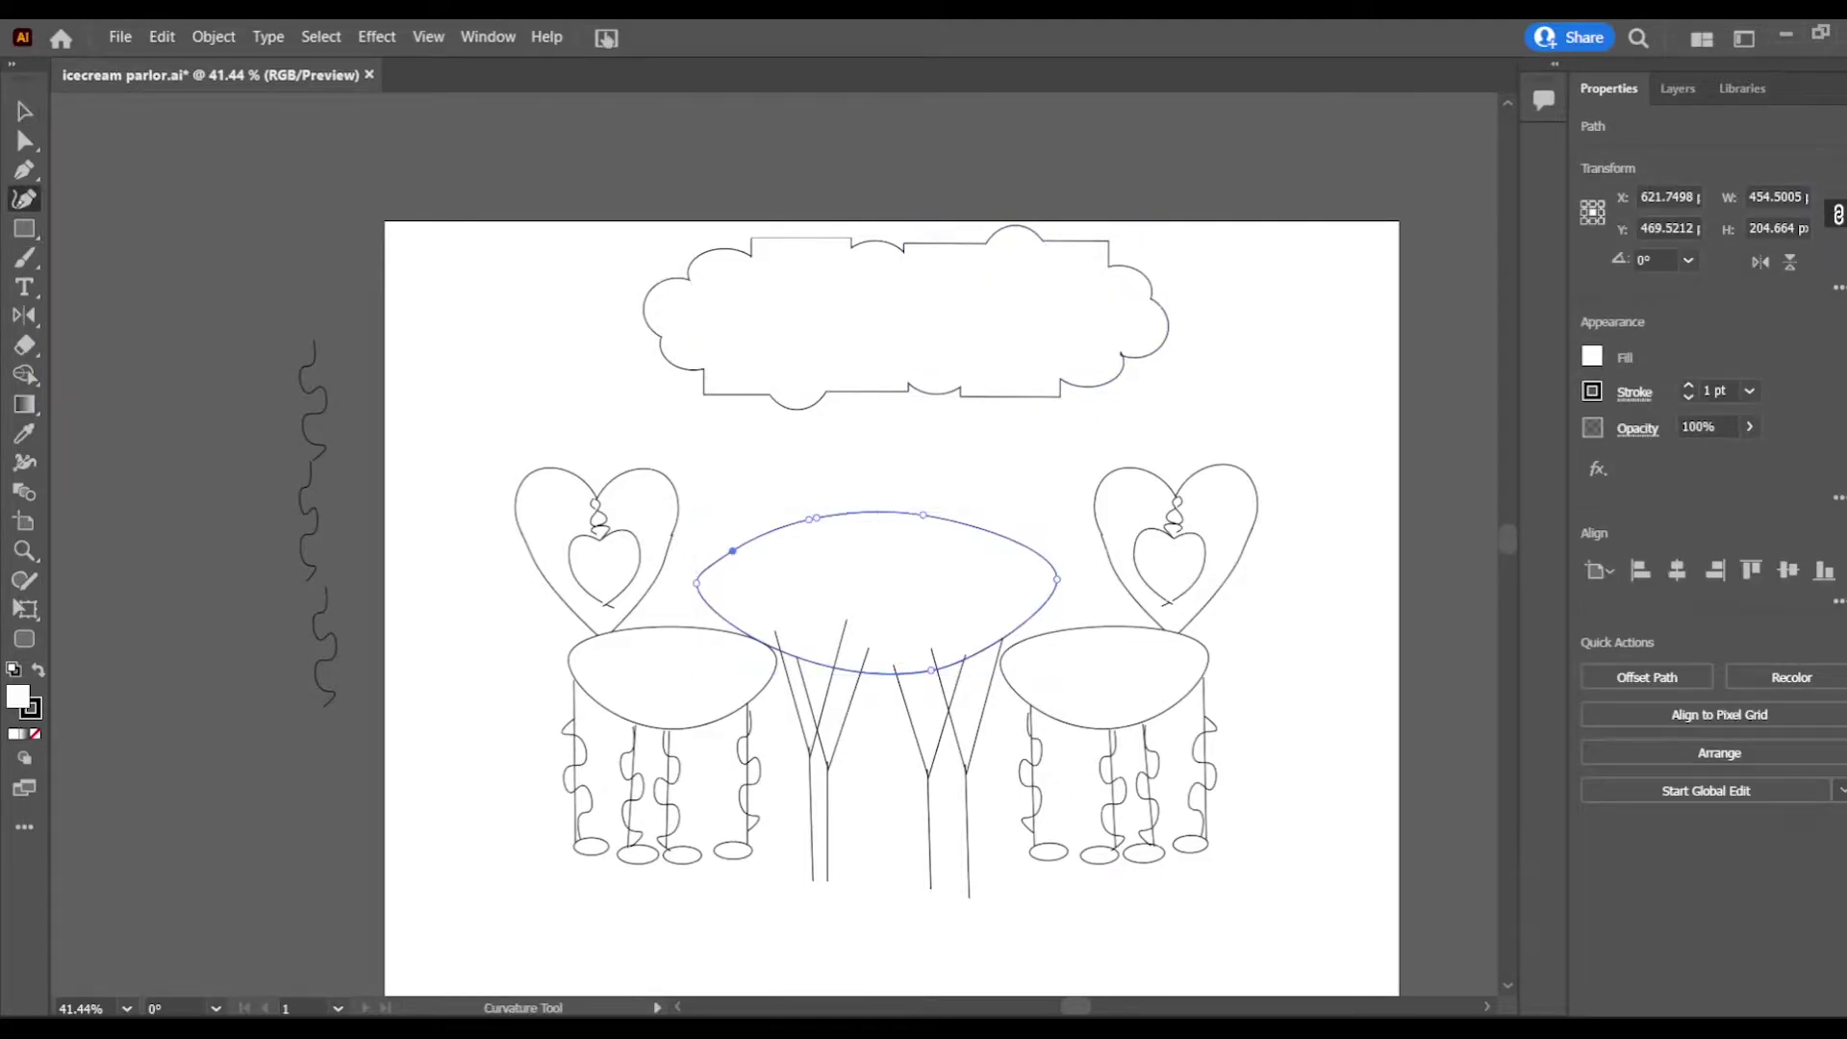
click(1360, 377)
click(1358, 390)
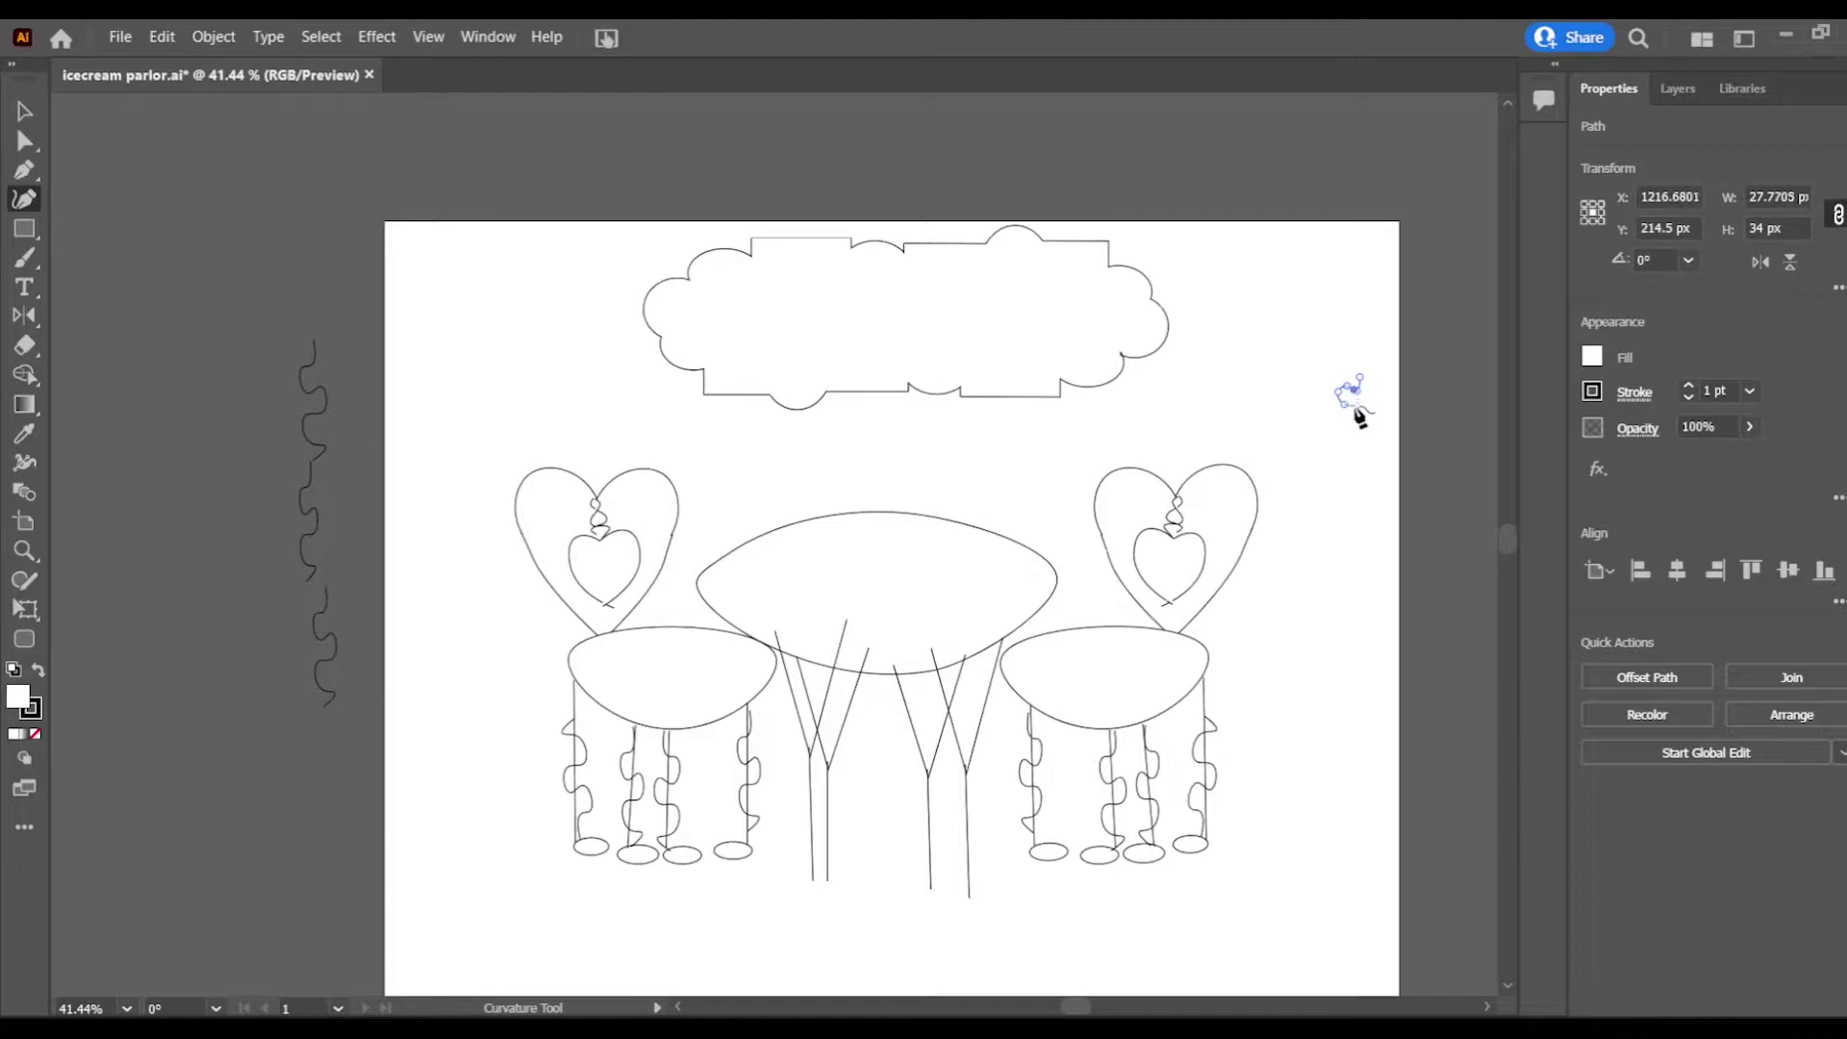
click(1358, 441)
key(ctrl+z)
click(24, 111)
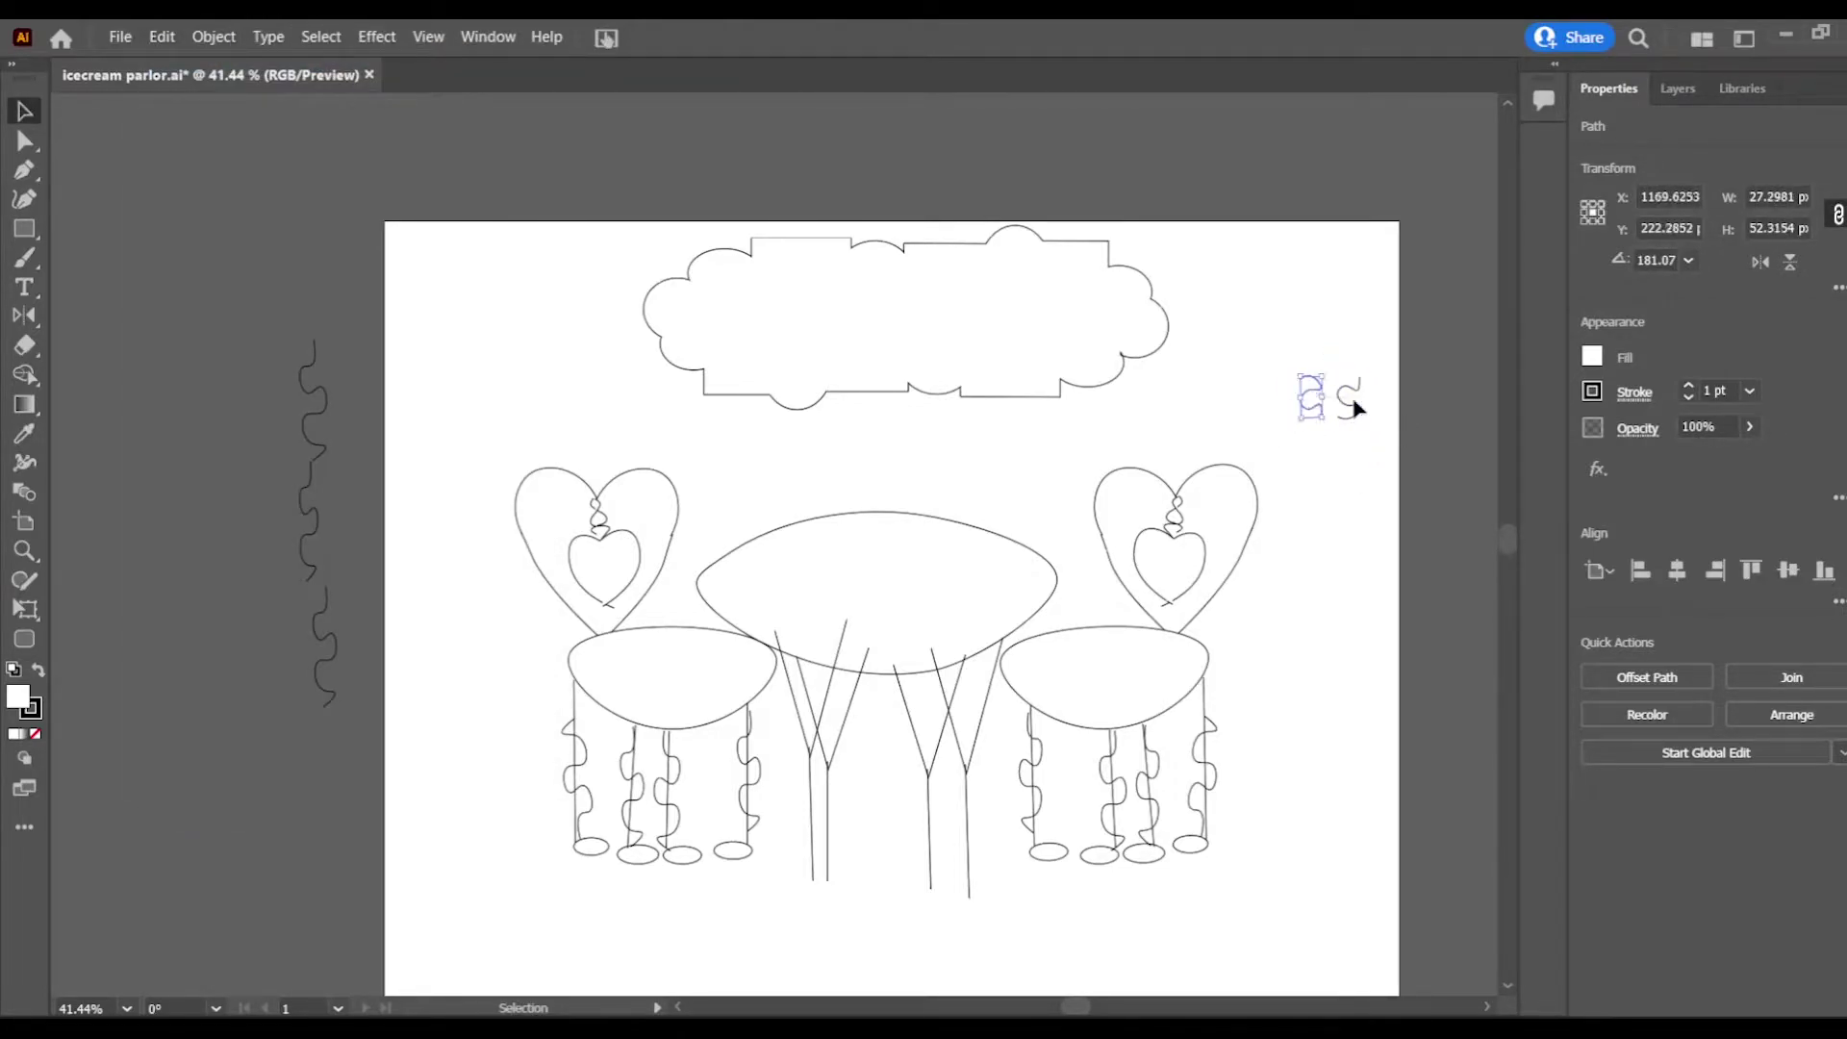
Step: Delete the stray points left inside the cloud-shaped sign near its left end
click(1328, 400)
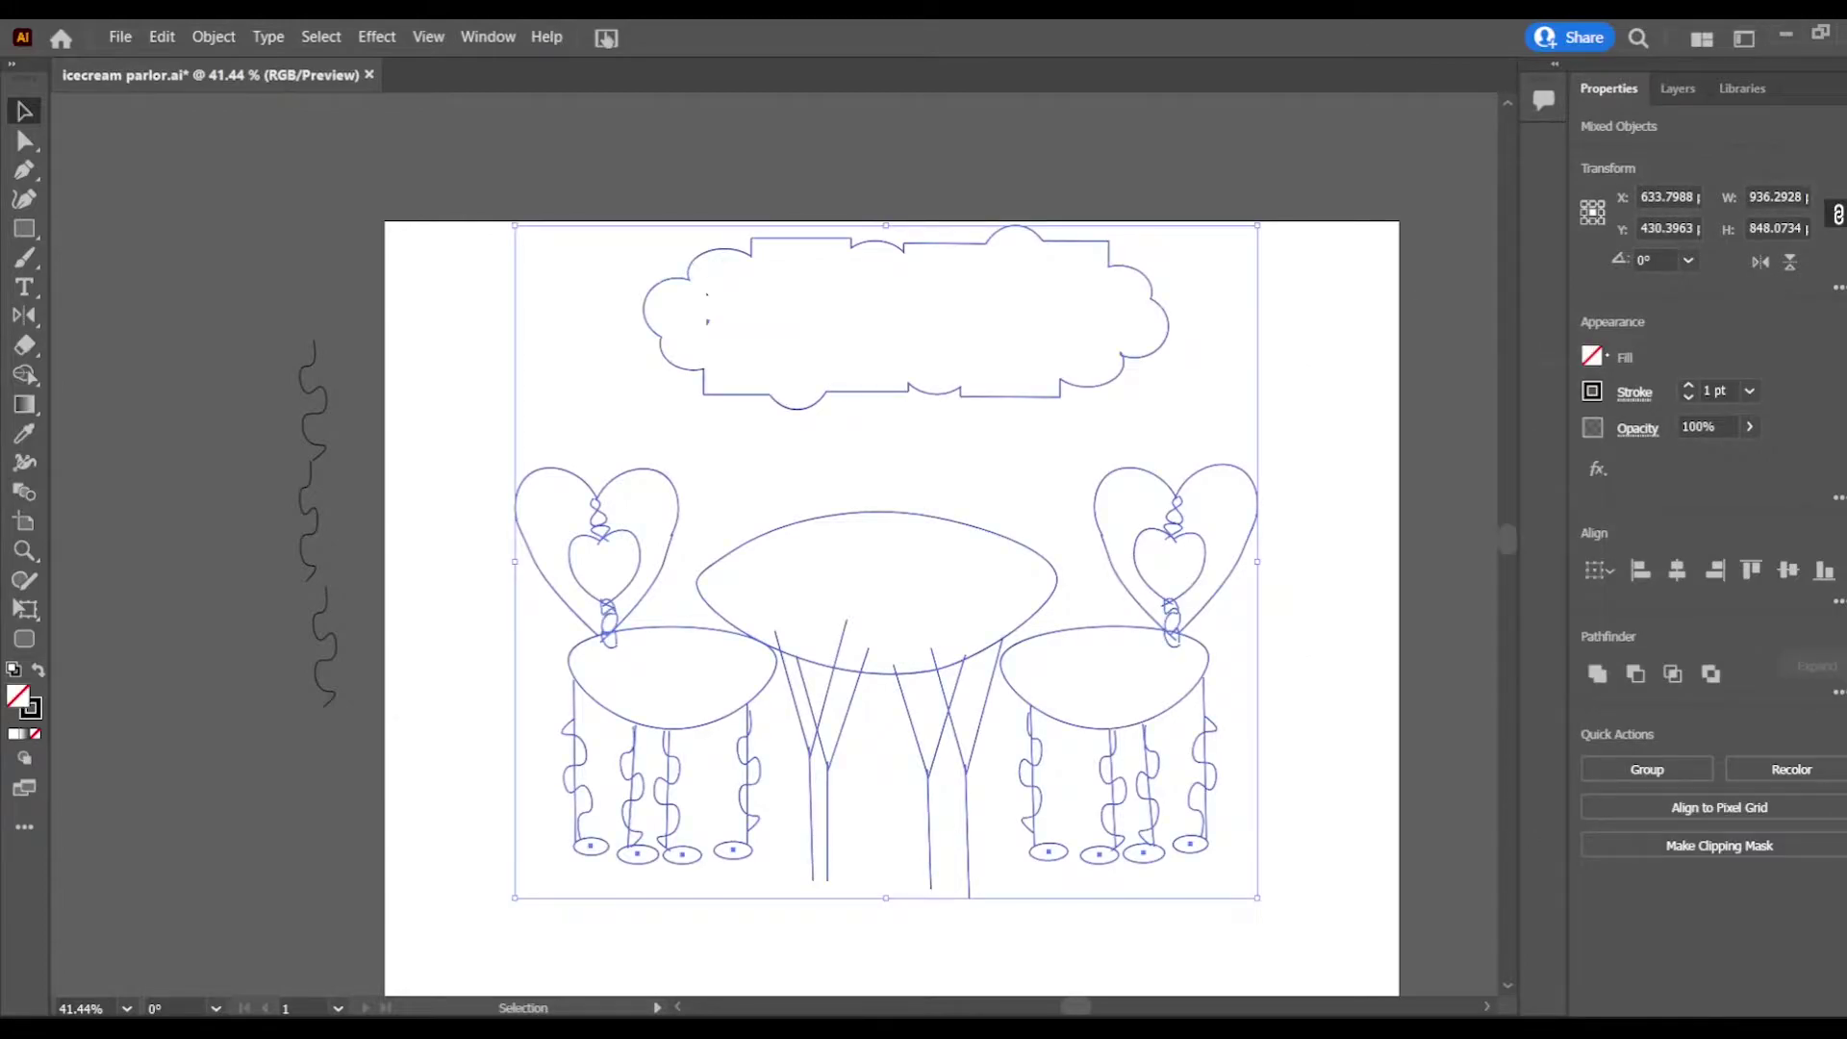
click(707, 324)
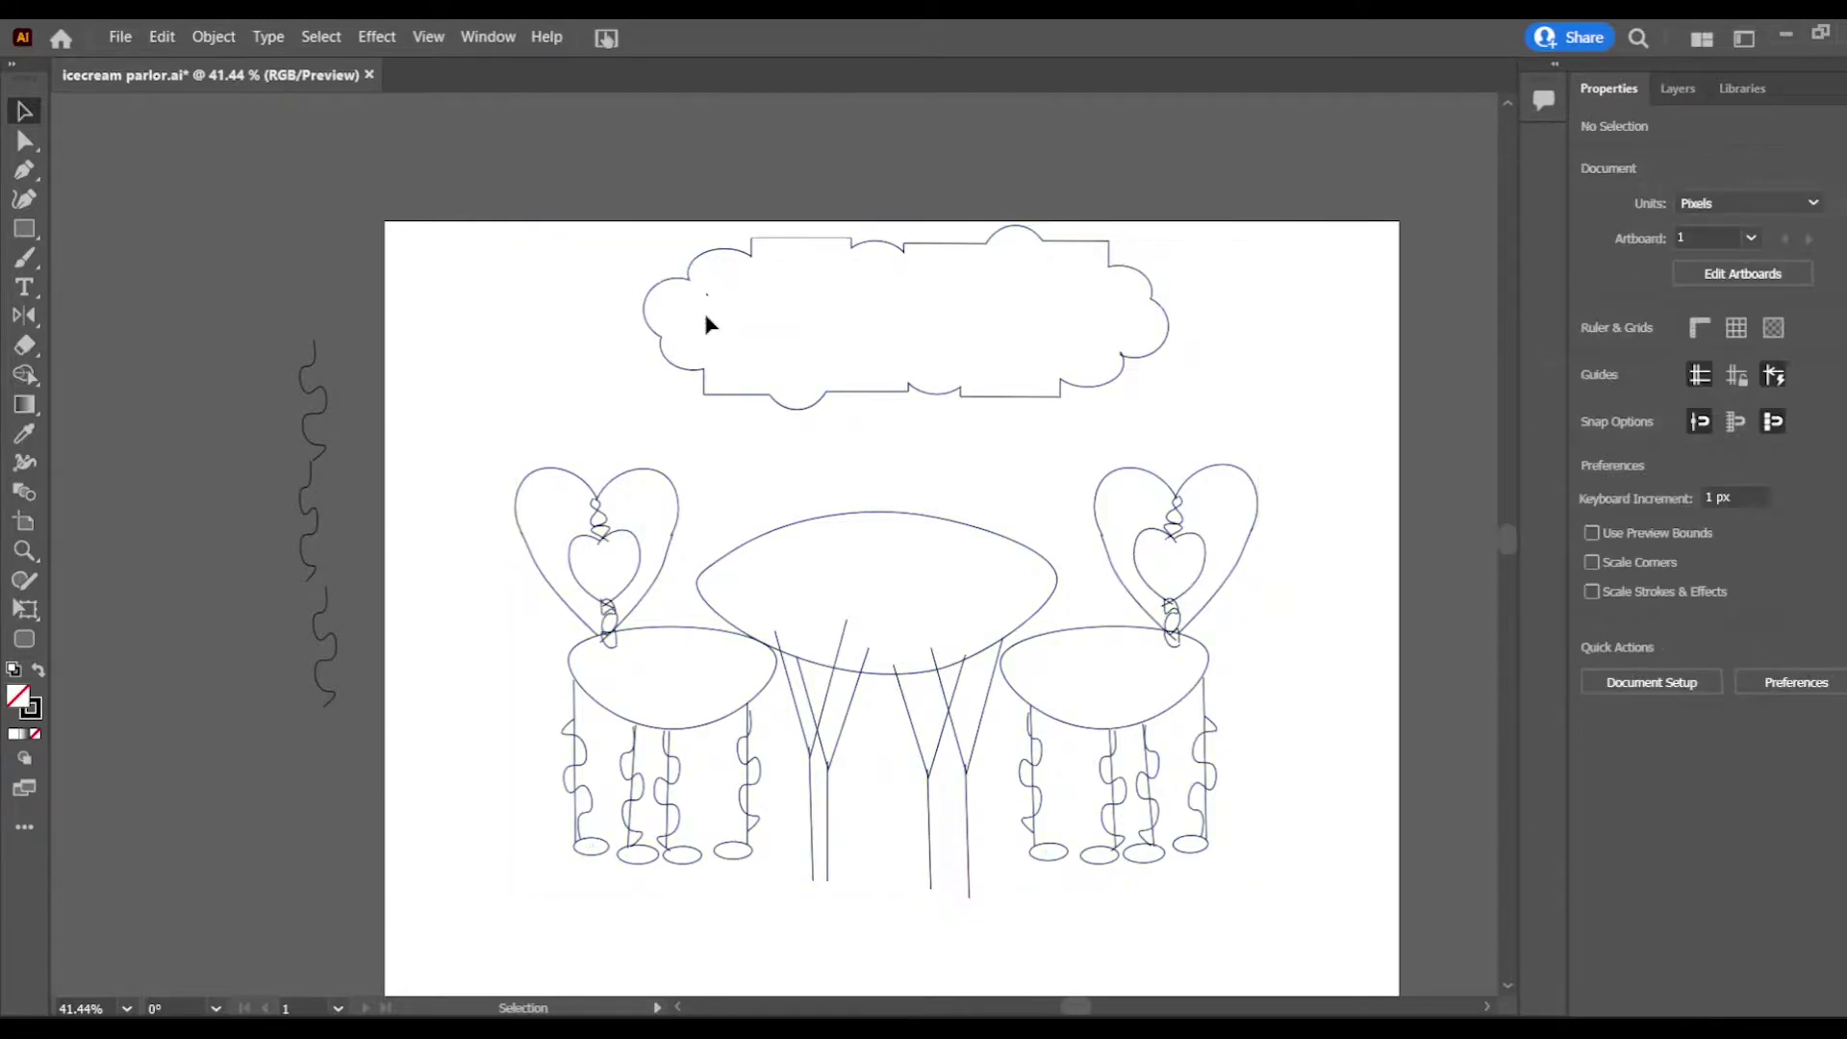
click(707, 319)
key(Delete)
click(707, 319)
key(Delete)
click(707, 320)
key(Delete)
click(707, 293)
key(Delete)
Step: Isolate the left chair group and pick a light red fill colour for the Paintbrush
double_click(728, 723)
key(b)
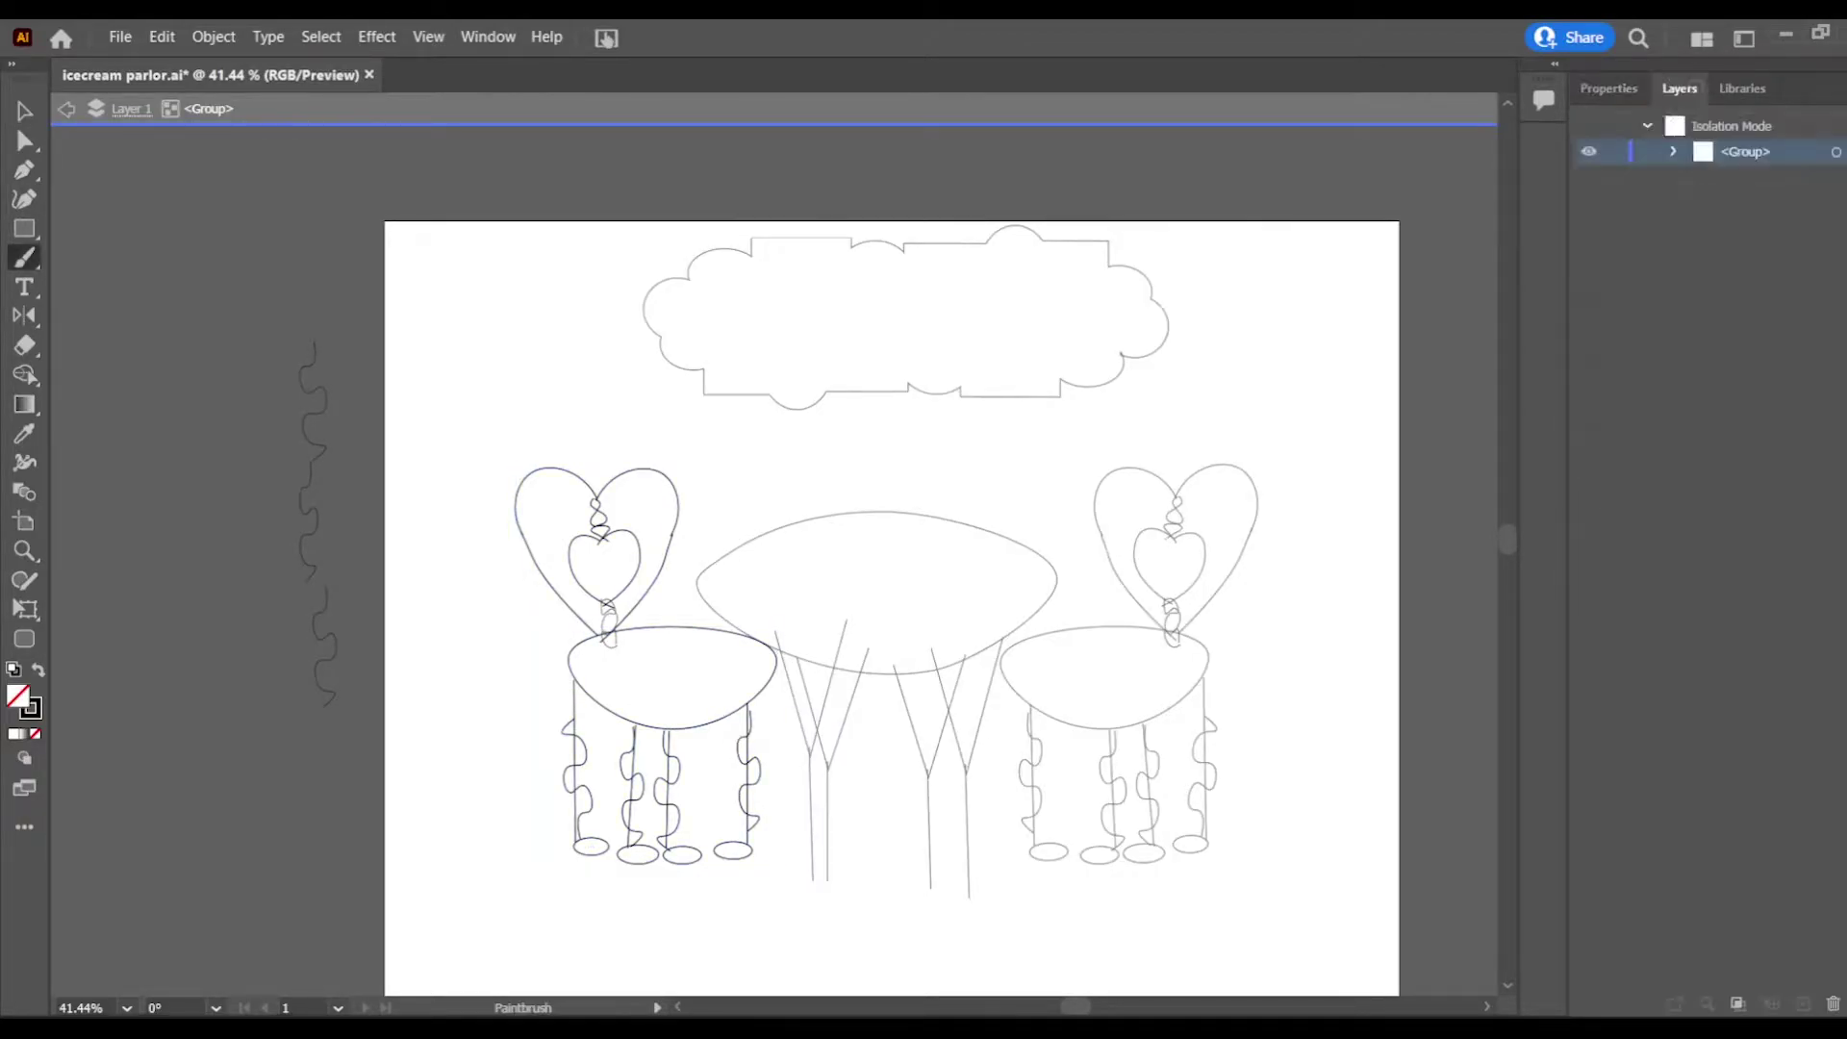
click(1608, 87)
click(1592, 356)
click(1476, 402)
click(1462, 594)
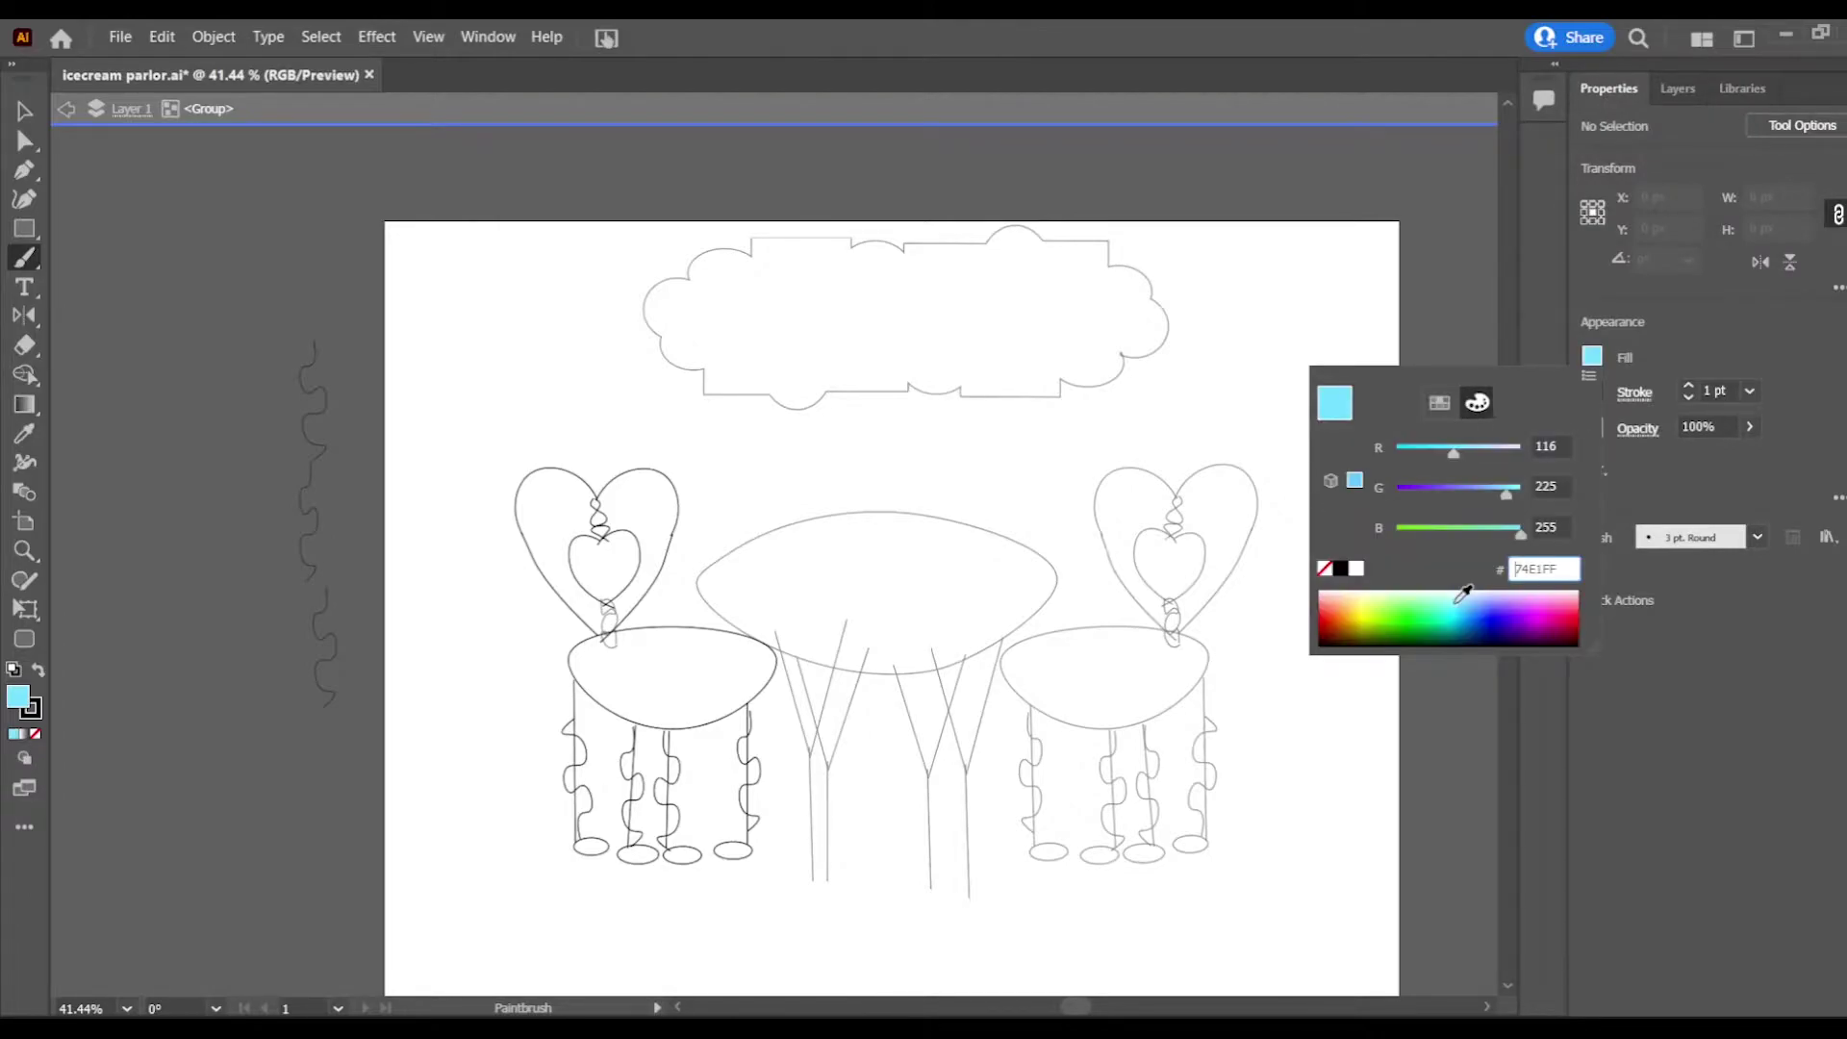
click(1333, 594)
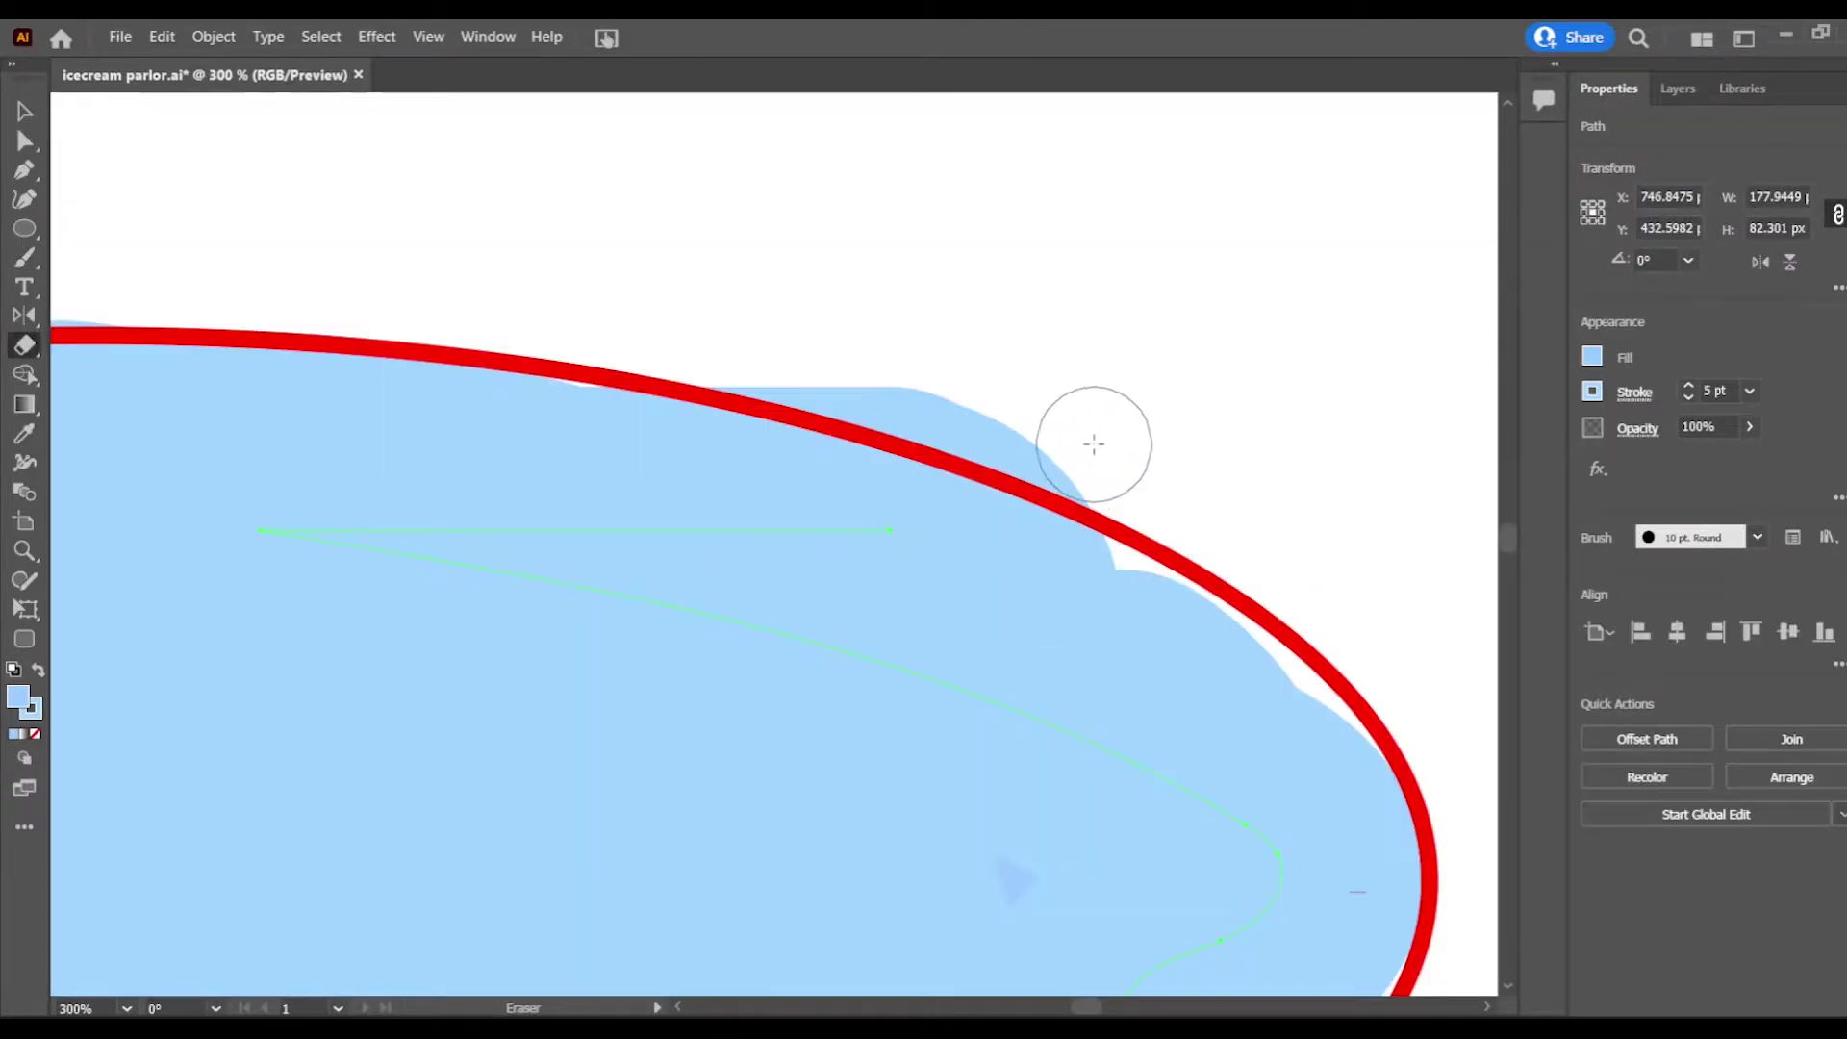
Step: Erase the blue fill outside the tabletop's upper-right rim and try a touch-up stroke along its upper-left rim, undoing that stroke
mouse_move(1093, 433)
mouse_down()
mouse_move(879, 350)
mouse_move(754, 330)
mouse_up()
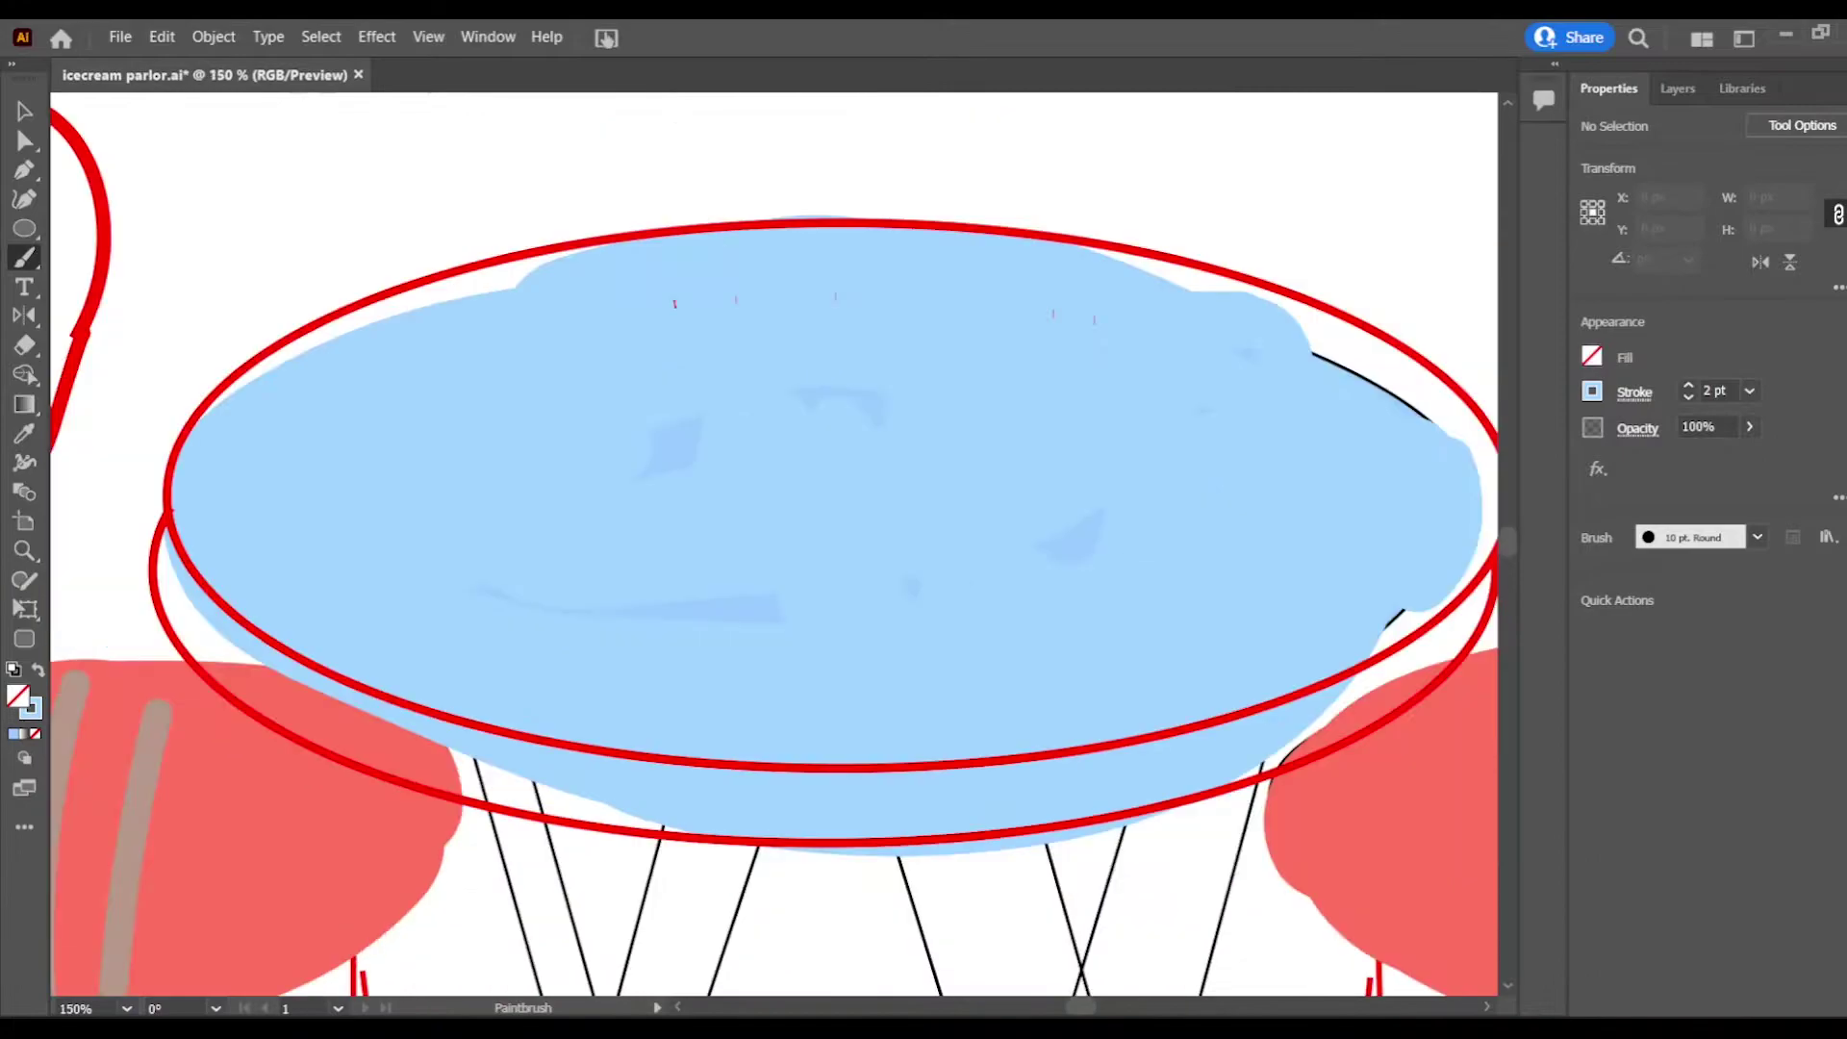
scroll(1079, 622, left, 3)
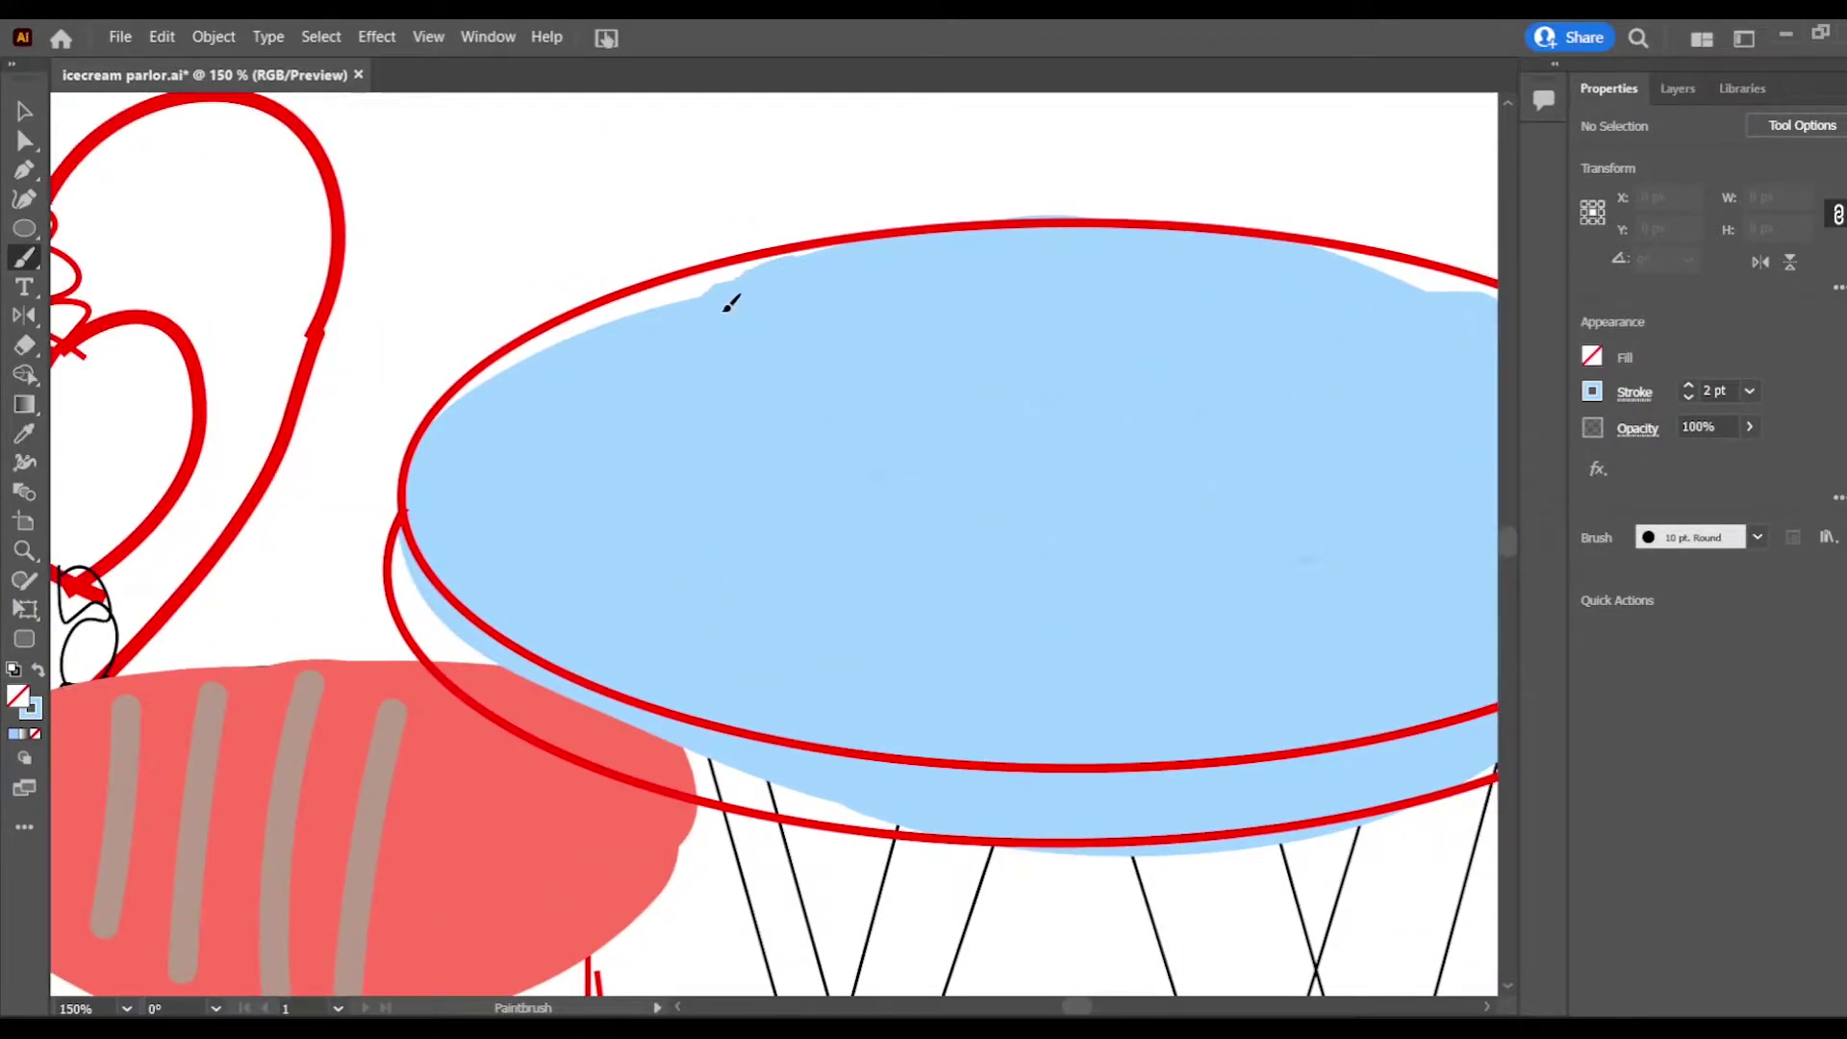
mouse_move(535, 383)
mouse_down()
mouse_move(729, 281)
mouse_move(539, 404)
mouse_up()
click(162, 36)
click(214, 66)
Step: Create a new layer below Layer 3 and paint the gap inside the tabletop's upper-left rim light blue
key(ctrl+equal)
key(ctrl+equal)
drag(1509, 545, 1509, 543)
click(1678, 89)
click(1803, 1003)
drag(1712, 126, 1712, 164)
mouse_move(797, 243)
mouse_down()
mouse_move(644, 270)
mouse_move(414, 348)
mouse_move(302, 406)
mouse_move(165, 519)
mouse_up()
Step: Paint light blue over the gaps along the tabletop's lower-left rim, undoing the last stroke
key(ctrl+minus)
key(ctrl+minus)
mouse_move(433, 638)
mouse_down()
mouse_move(542, 813)
mouse_move(854, 901)
mouse_up()
drag(713, 874, 854, 912)
click(162, 36)
click(276, 63)
Step: Paint the remaining gaps inside the tabletop's right and lower-right rim light blue
key(ctrl+plus)
key(ctrl+plus)
key(plus)
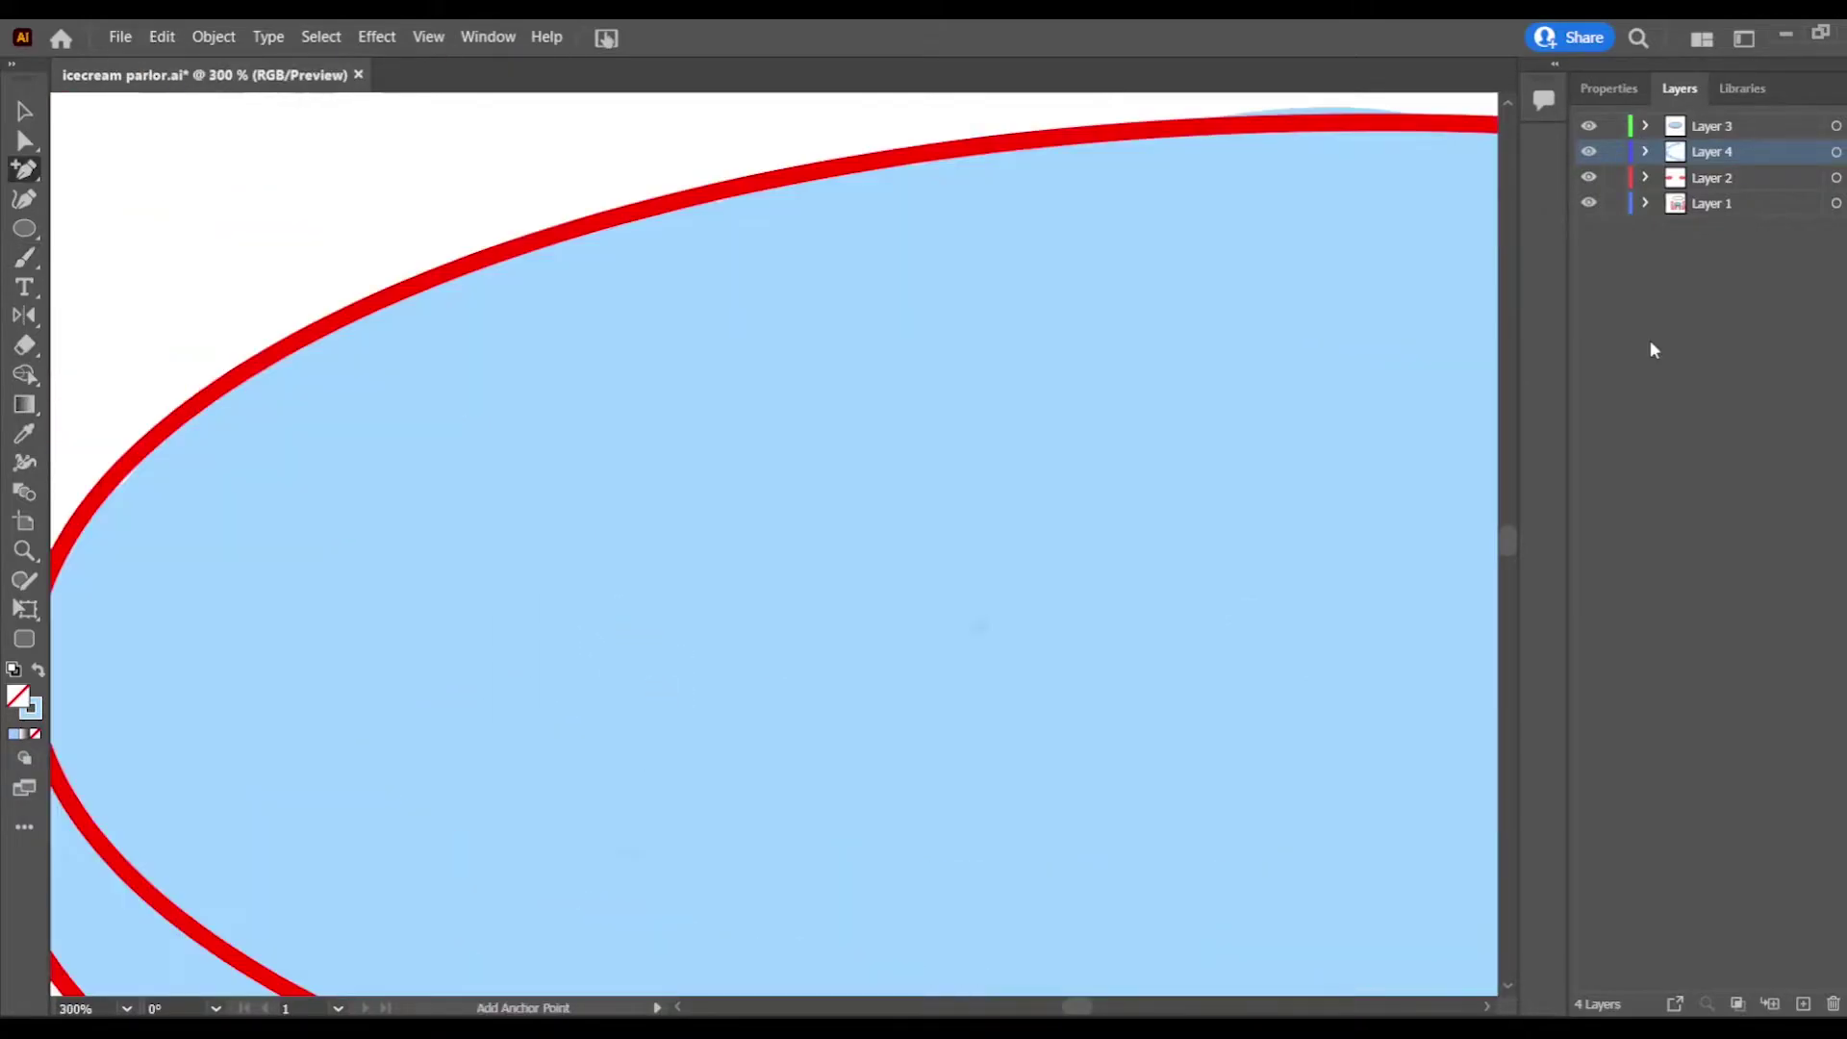
drag(1508, 541, 1508, 544)
key(b)
drag(1076, 1007, 1087, 1006)
drag(1509, 544, 1508, 538)
mouse_move(1337, 692)
mouse_down()
mouse_move(1439, 920)
mouse_move(1417, 991)
mouse_up()
click(1487, 1006)
click(1508, 984)
mouse_move(1214, 658)
mouse_down()
mouse_move(1166, 810)
mouse_move(1111, 871)
mouse_up()
key(ctrl+minus)
key(ctrl+minus)
key(ctrl+minus)
key(ctrl+minus)
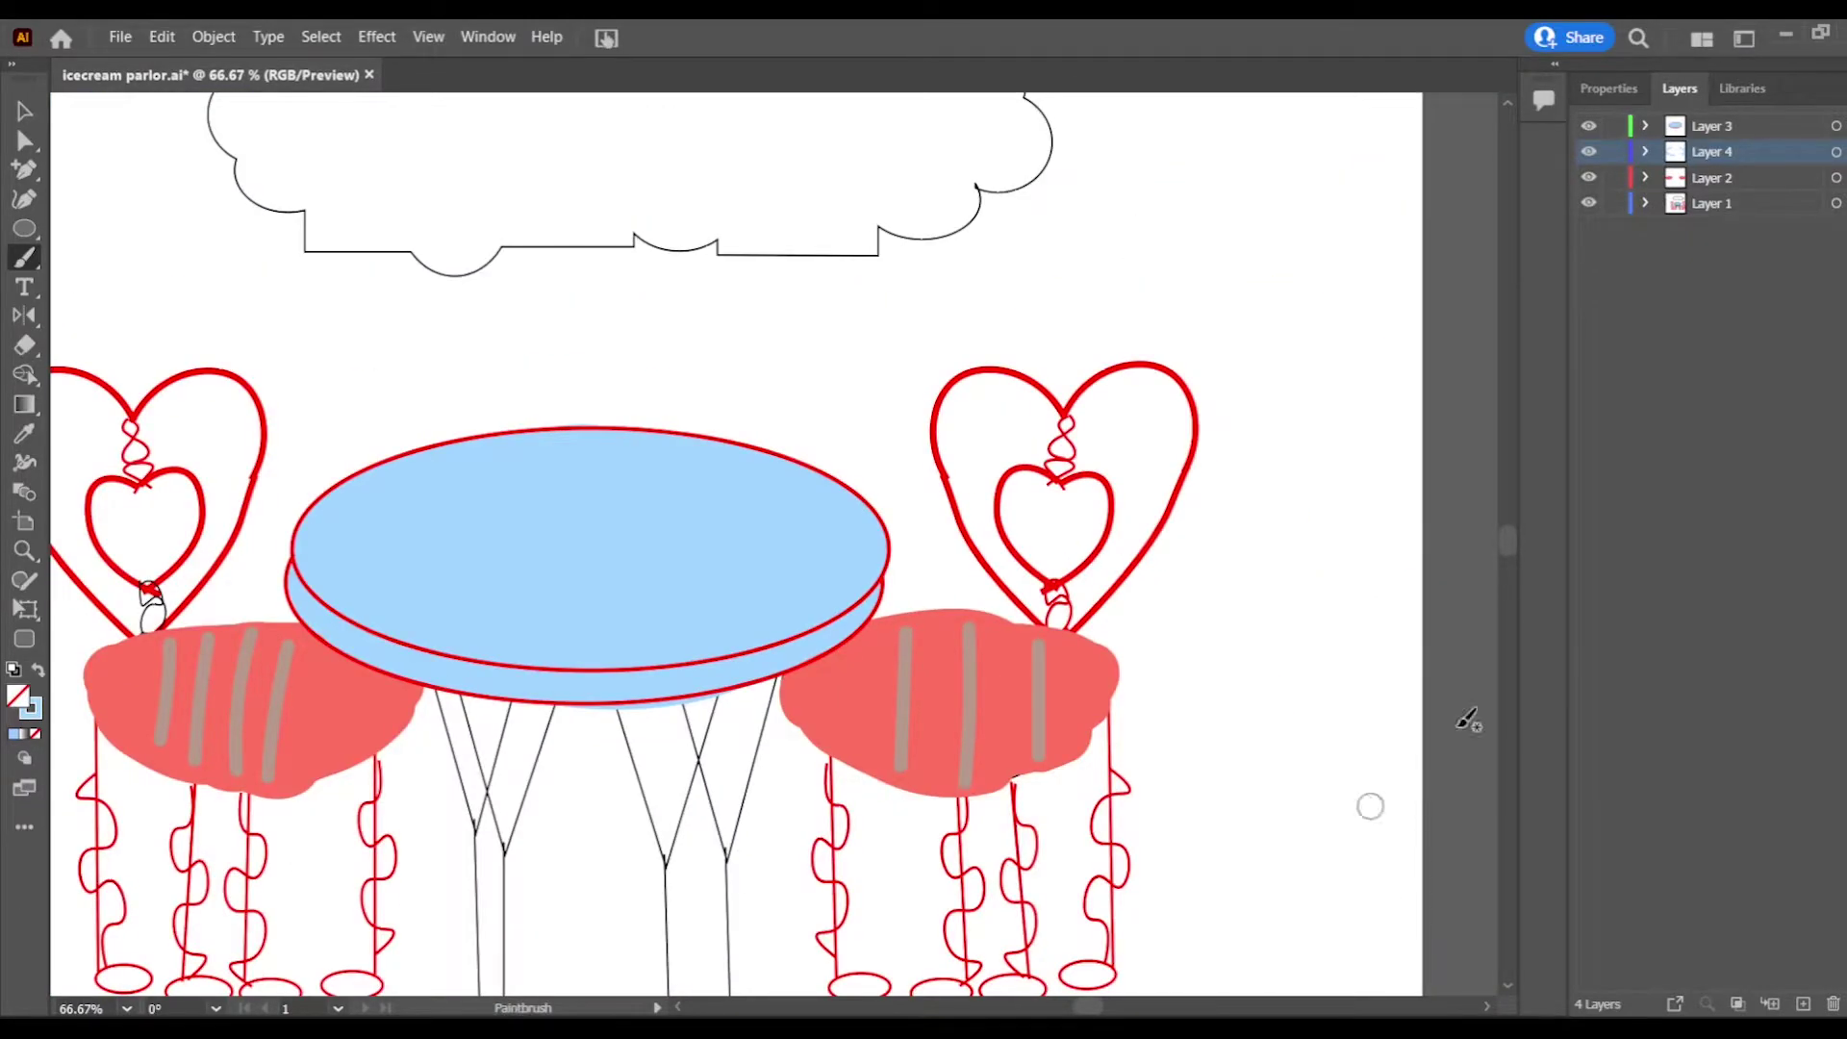
drag(1510, 534, 1510, 527)
drag(1082, 1006, 1074, 1005)
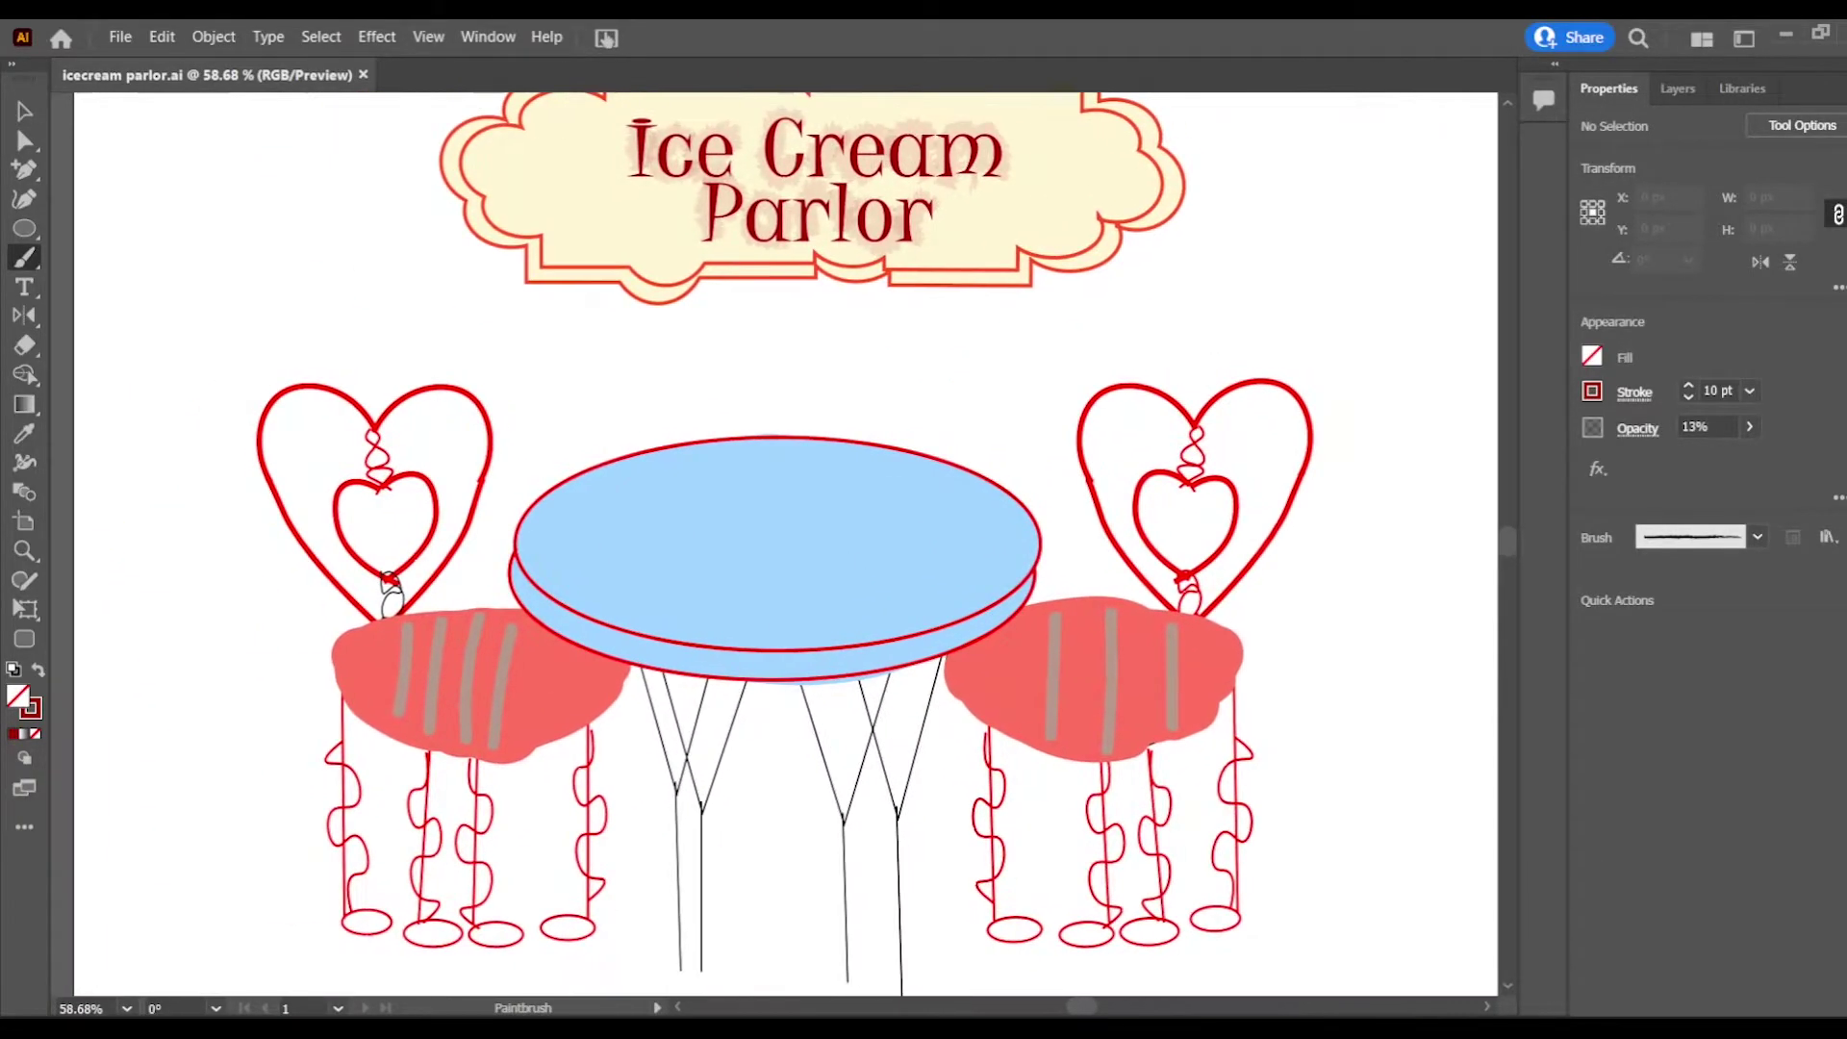
Step: Recolour the black ornament under the left chair's inner heart with the coral stroke colour FF7B6A
click(24, 111)
click(389, 602)
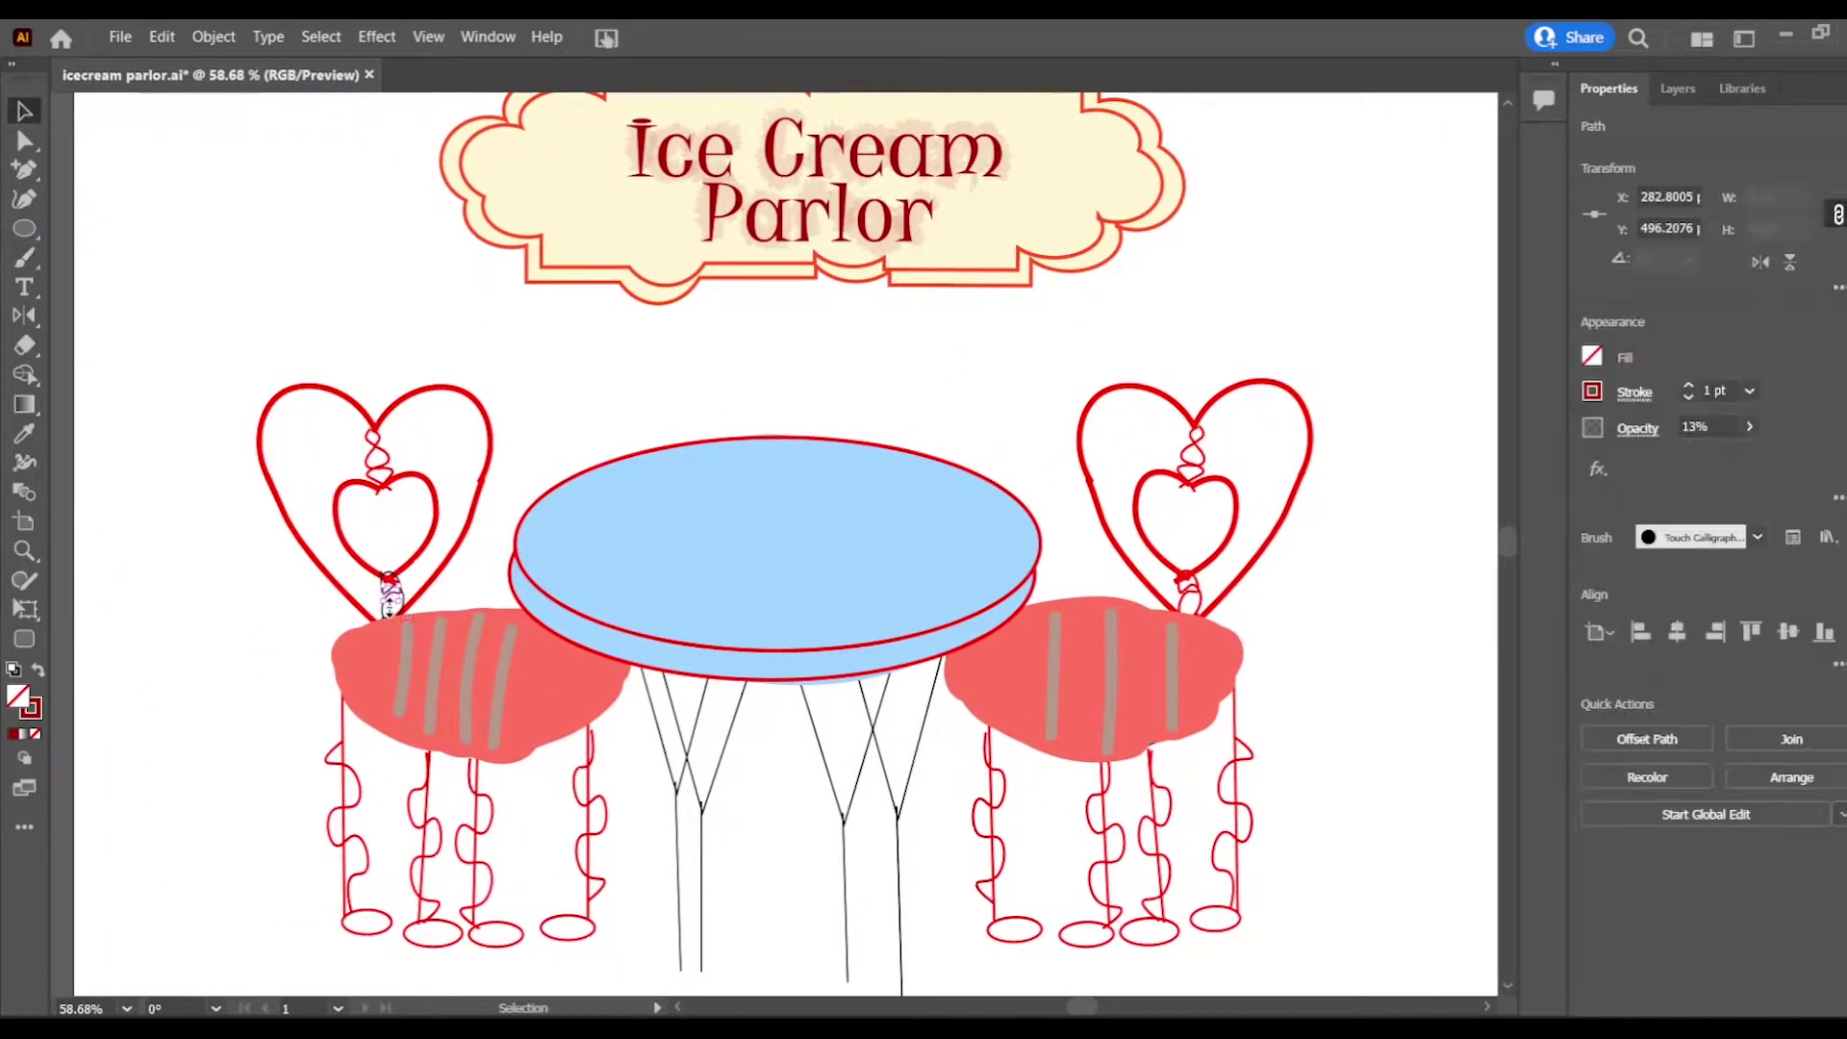
click(1592, 392)
click(24, 433)
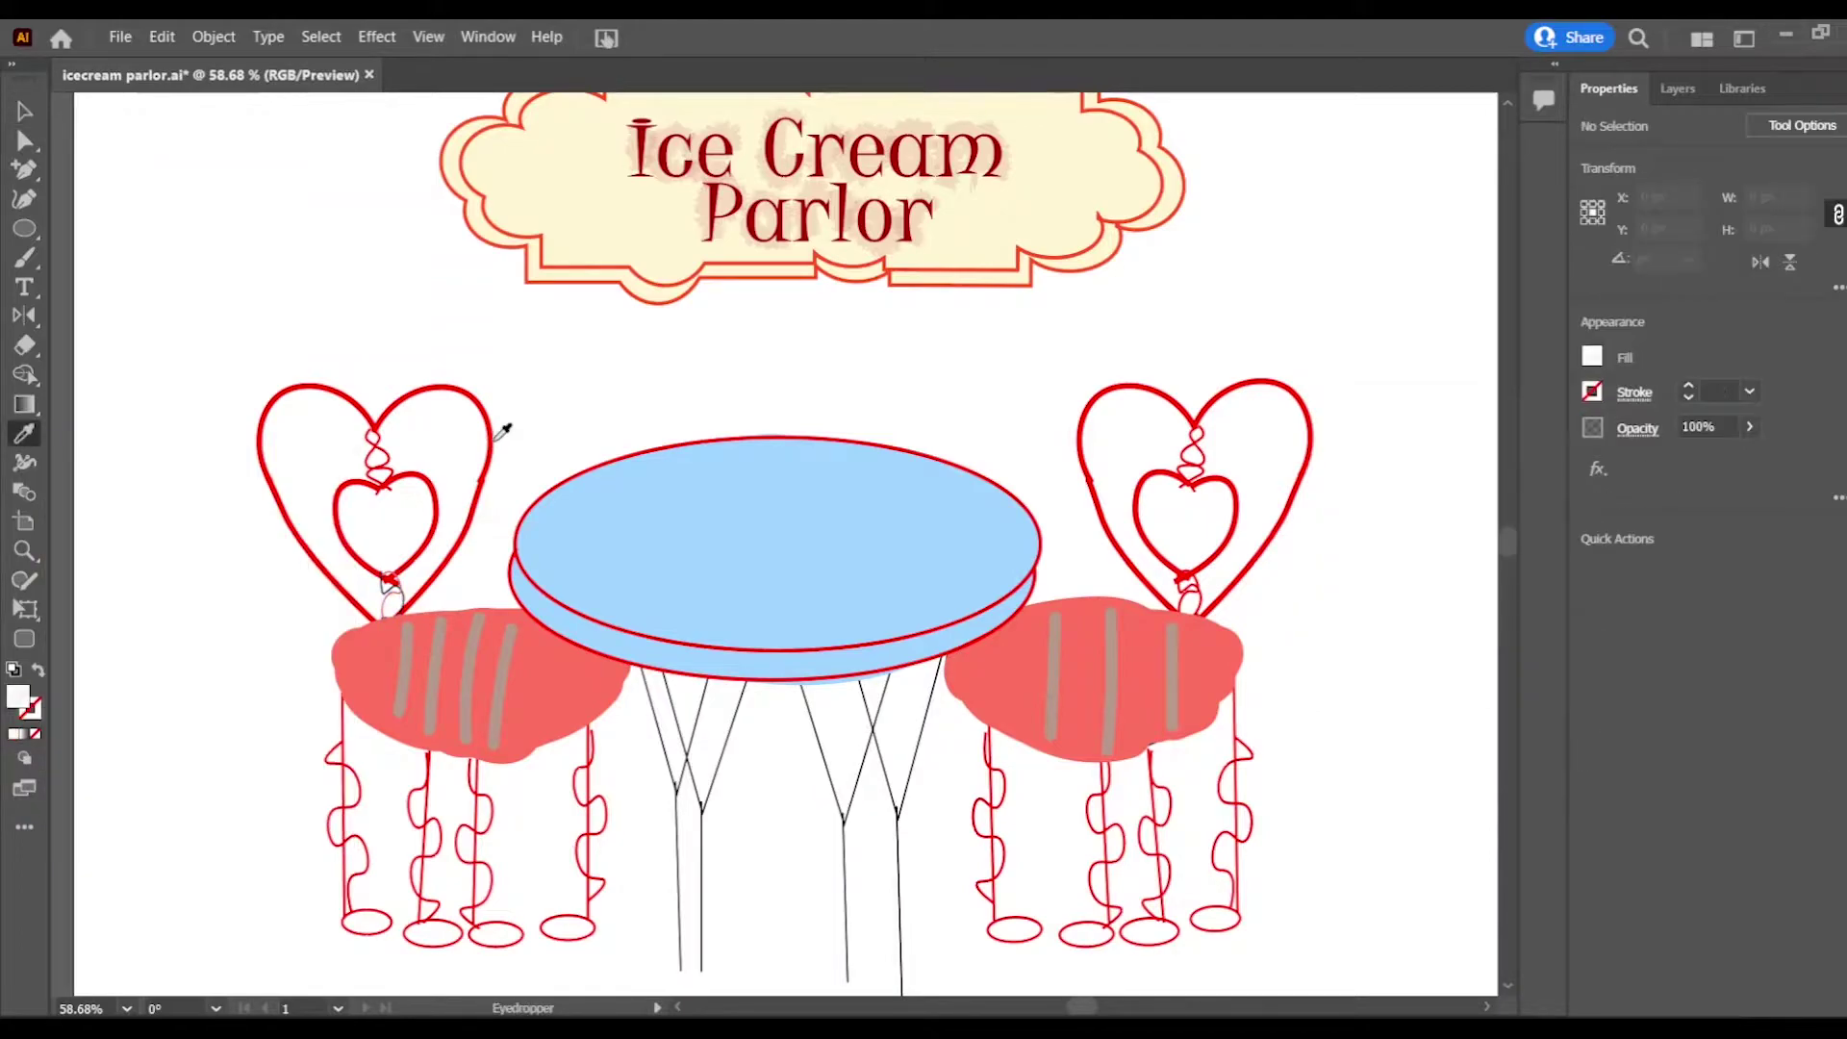
key(v)
click(392, 587)
click(1592, 391)
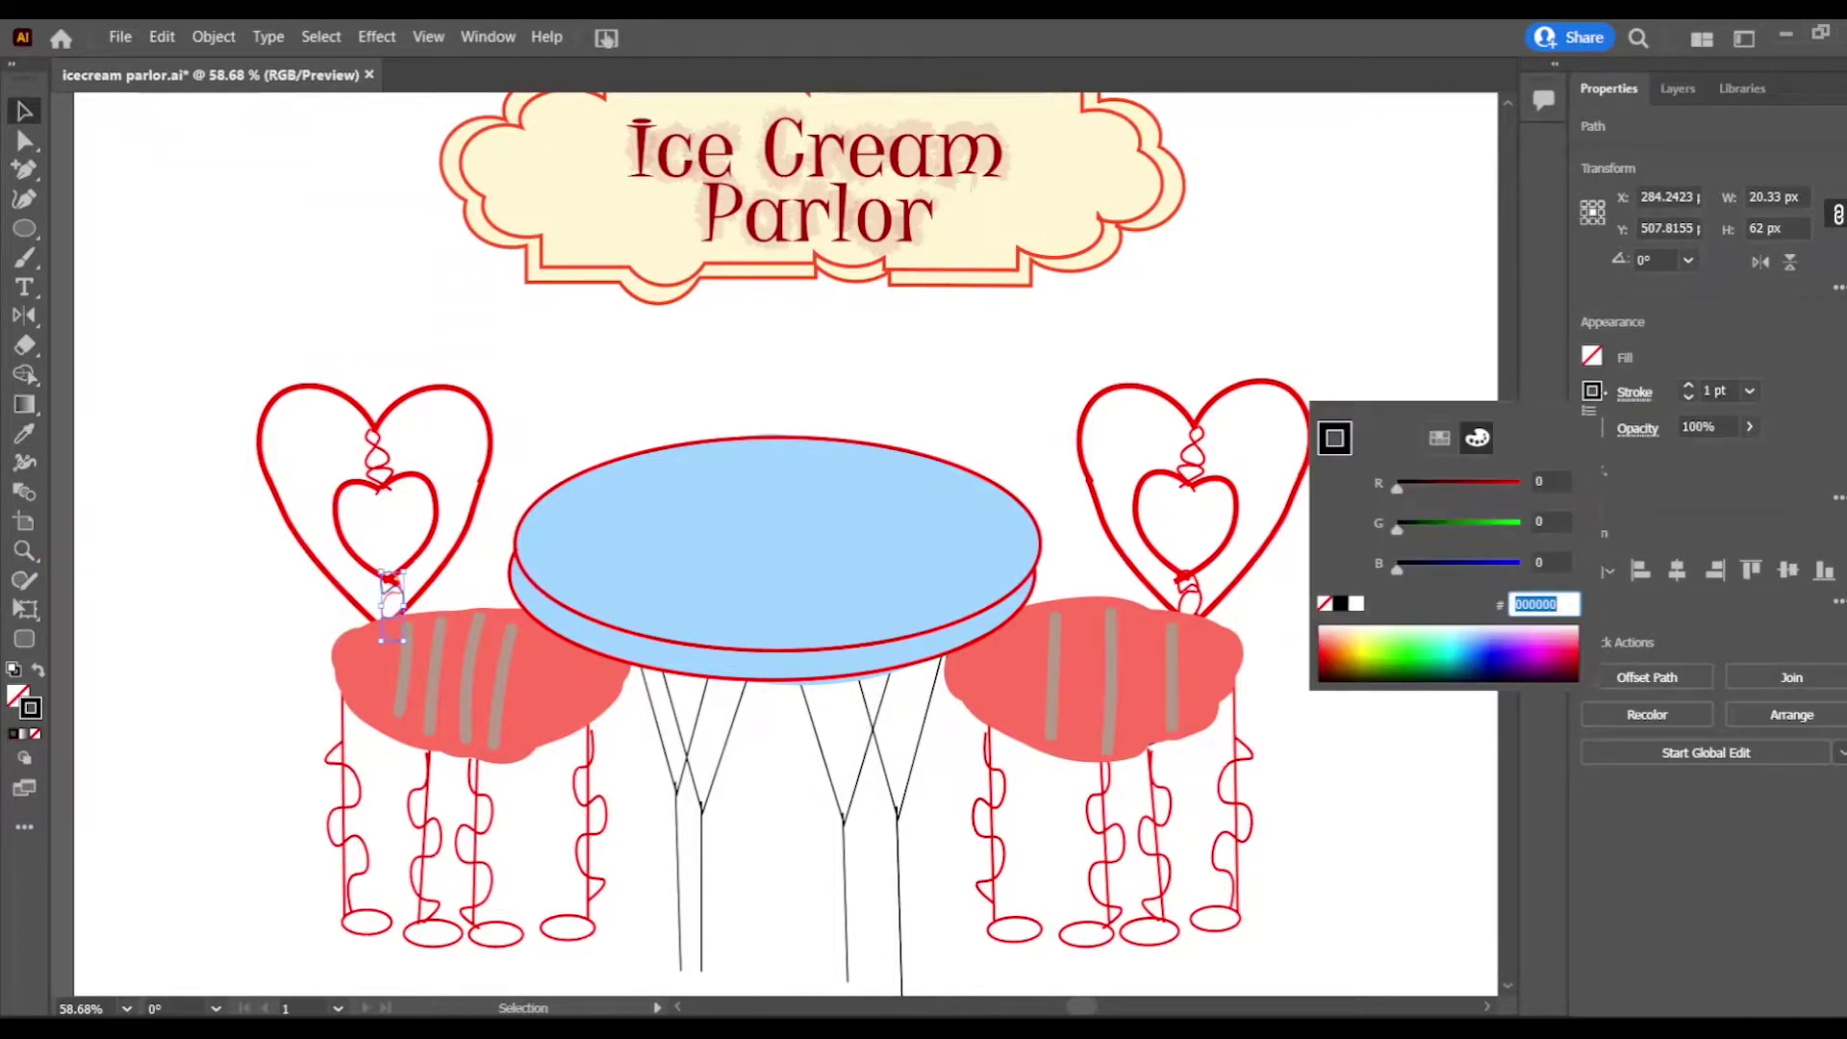
click(1218, 602)
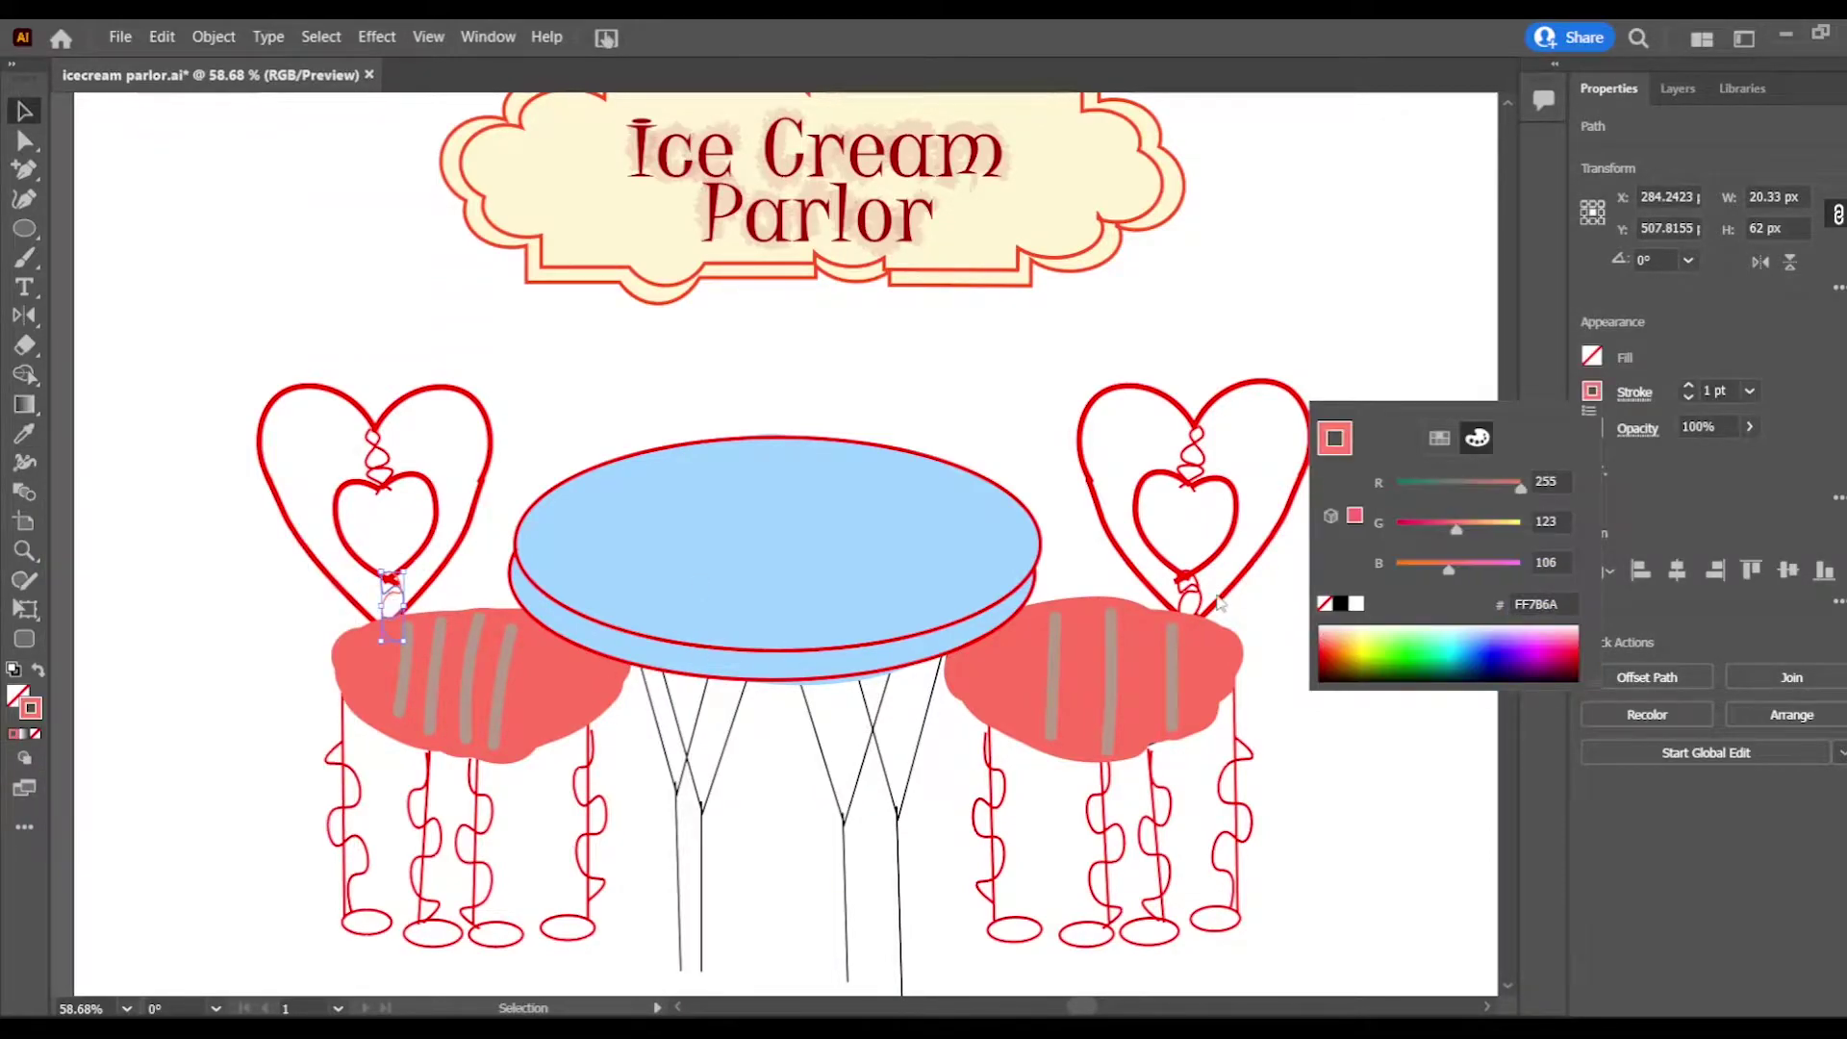
click(865, 400)
Step: Draw a small ellipse of 21 by 20 px above the letter I of the sign on the topmost layer
drag(1508, 539, 1511, 525)
click(24, 228)
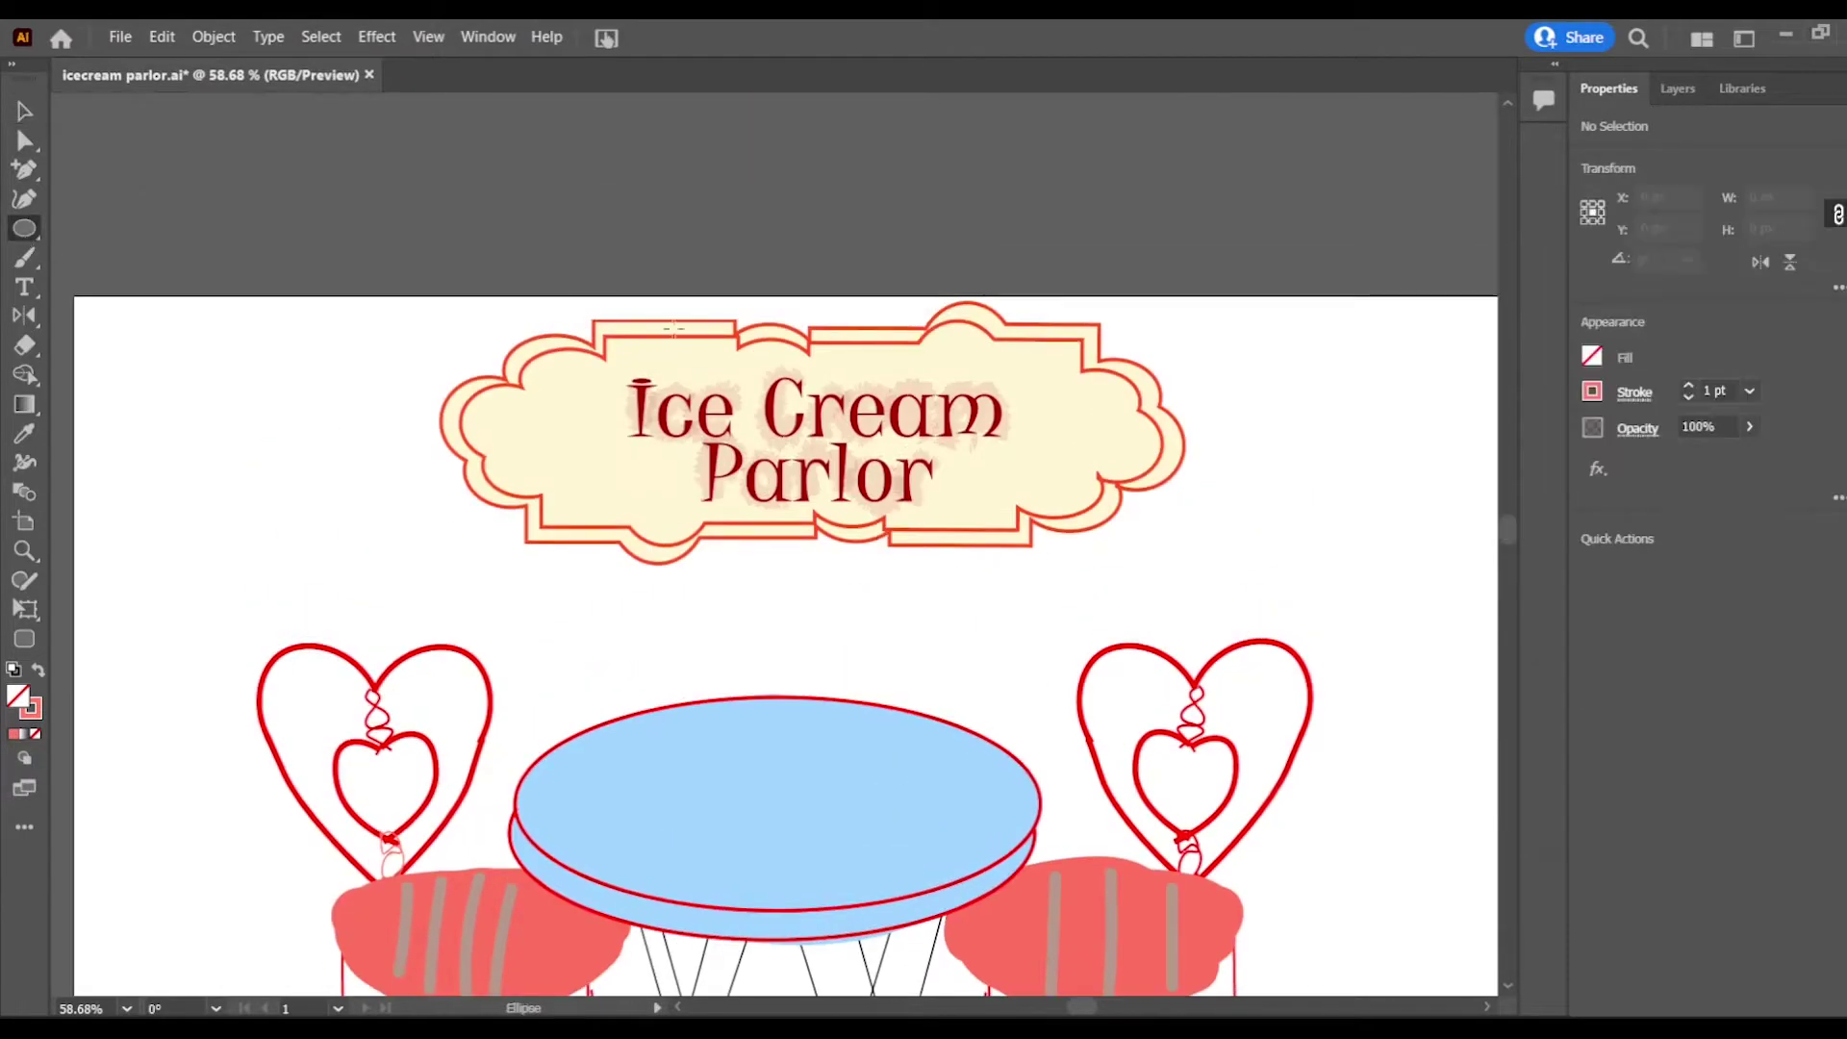
click(1678, 89)
click(1713, 126)
drag(662, 376, 661, 376)
Step: Fill the small ellipse with red and remove its stroke
click(1609, 88)
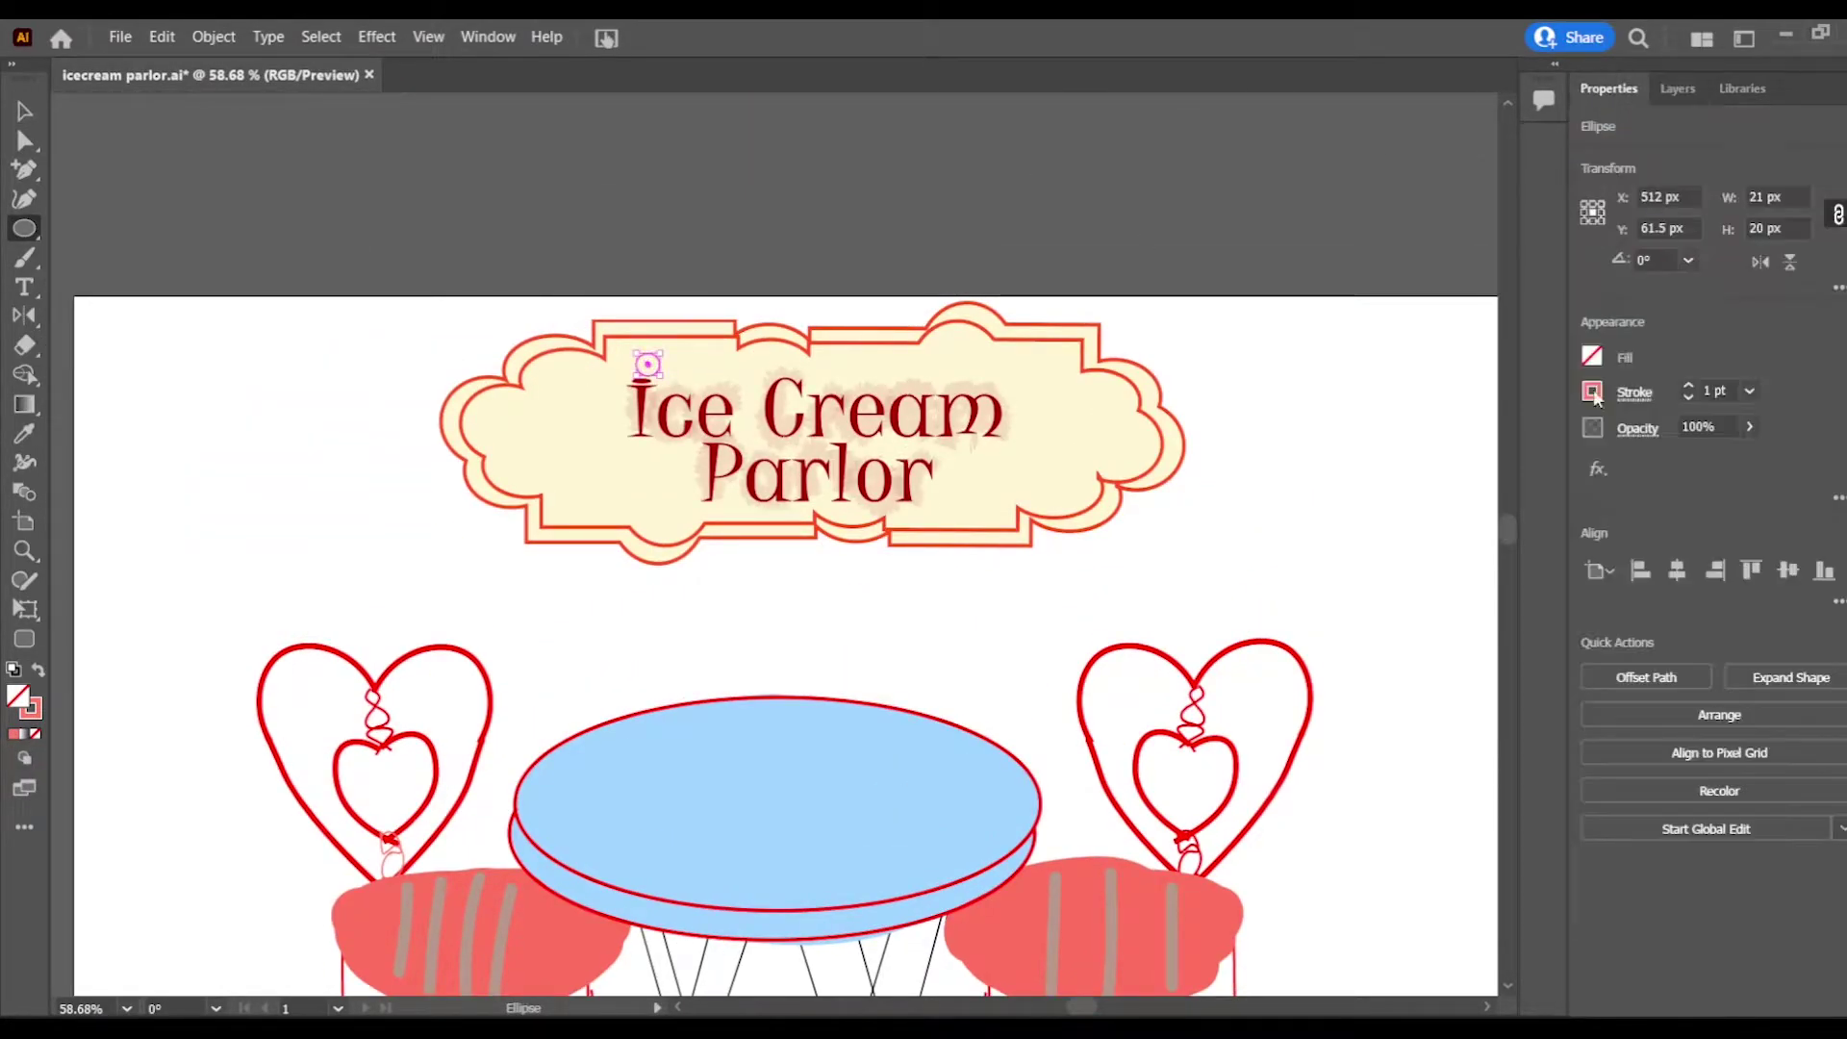
click(1593, 357)
click(1573, 612)
click(1573, 624)
click(1592, 392)
click(1688, 397)
click(1688, 398)
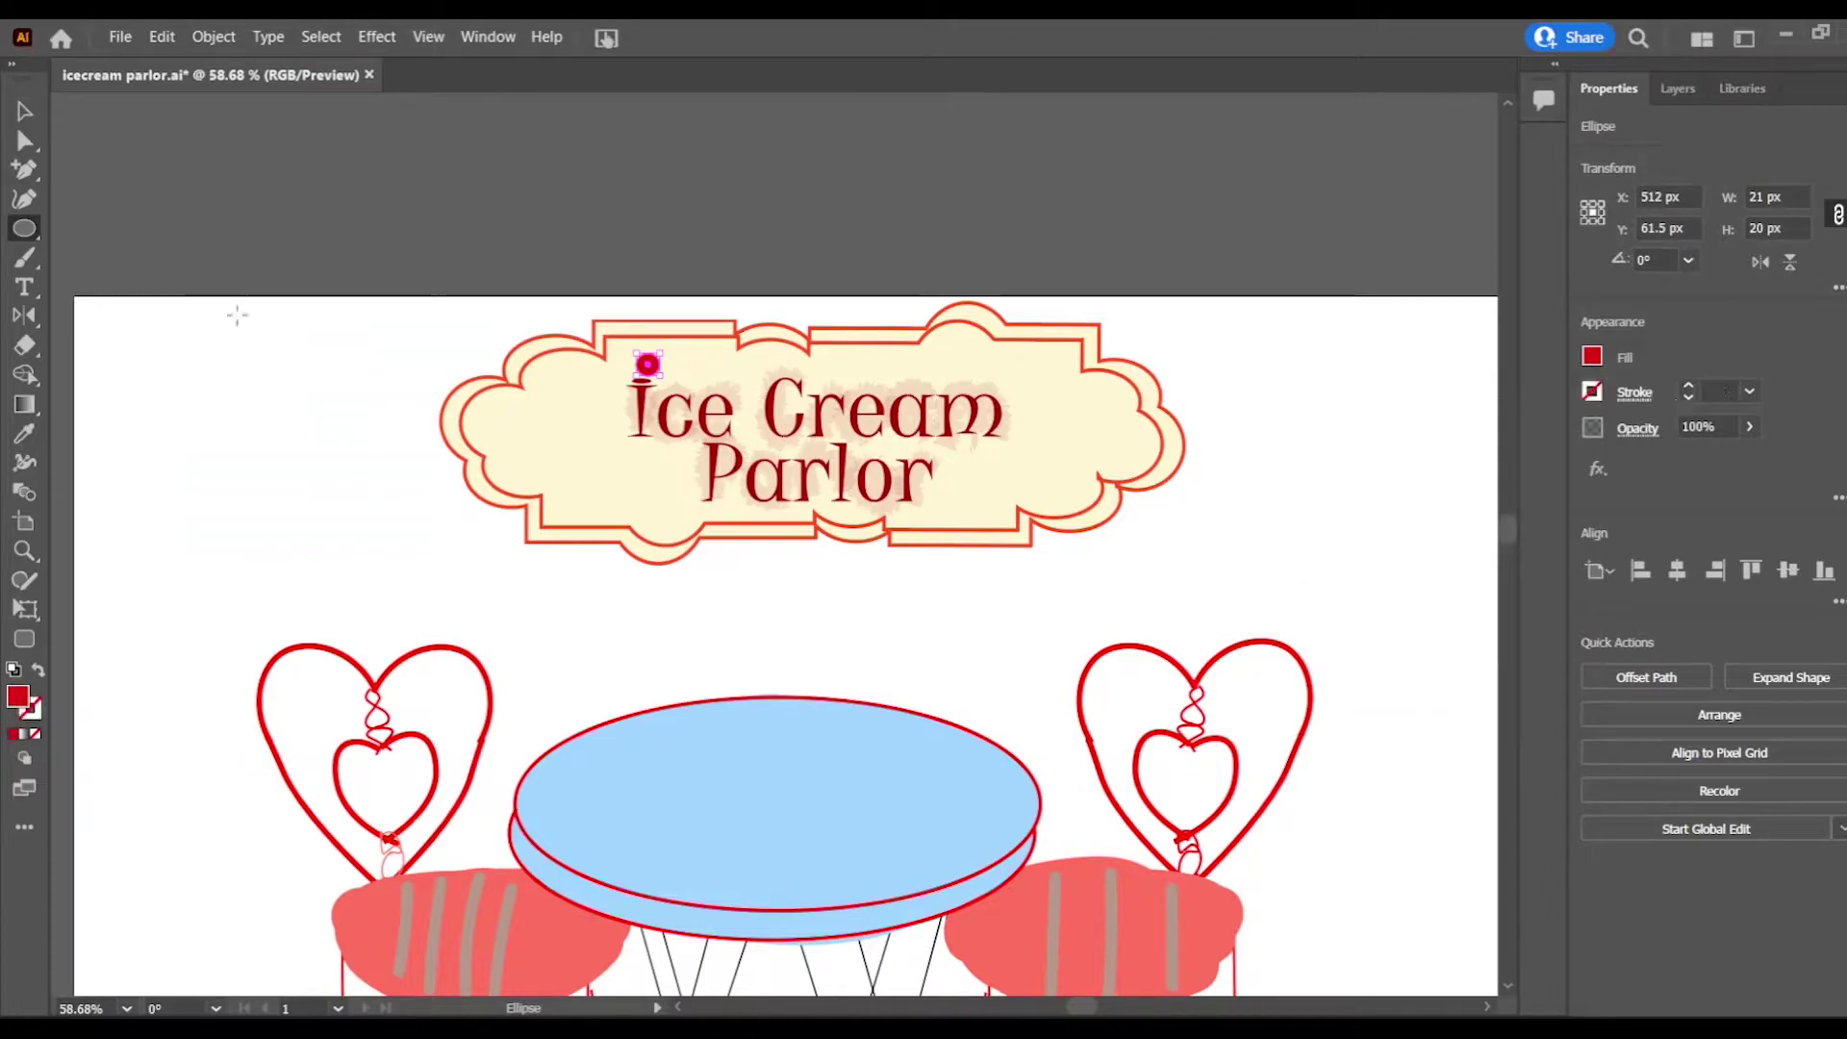
Step: Place the red ellipse on top of the letter c in the word Ice
click(24, 111)
mouse_move(661, 353)
mouse_down()
mouse_move(691, 388)
mouse_move(717, 358)
mouse_up()
click(1239, 366)
Step: Draw a curved cherry stem about 25 by 28 px with the Pencil tool, place it on the red ellipse and give it a dark red 1 pt stroke
right_click(24, 257)
click(133, 316)
click(1678, 89)
click(1609, 89)
drag(410, 603, 684, 373)
click(1592, 391)
click(1351, 542)
click(1688, 385)
click(1688, 384)
Step: Make the flattened red ellipse rounder so that it forms a cherry under the stem
click(25, 111)
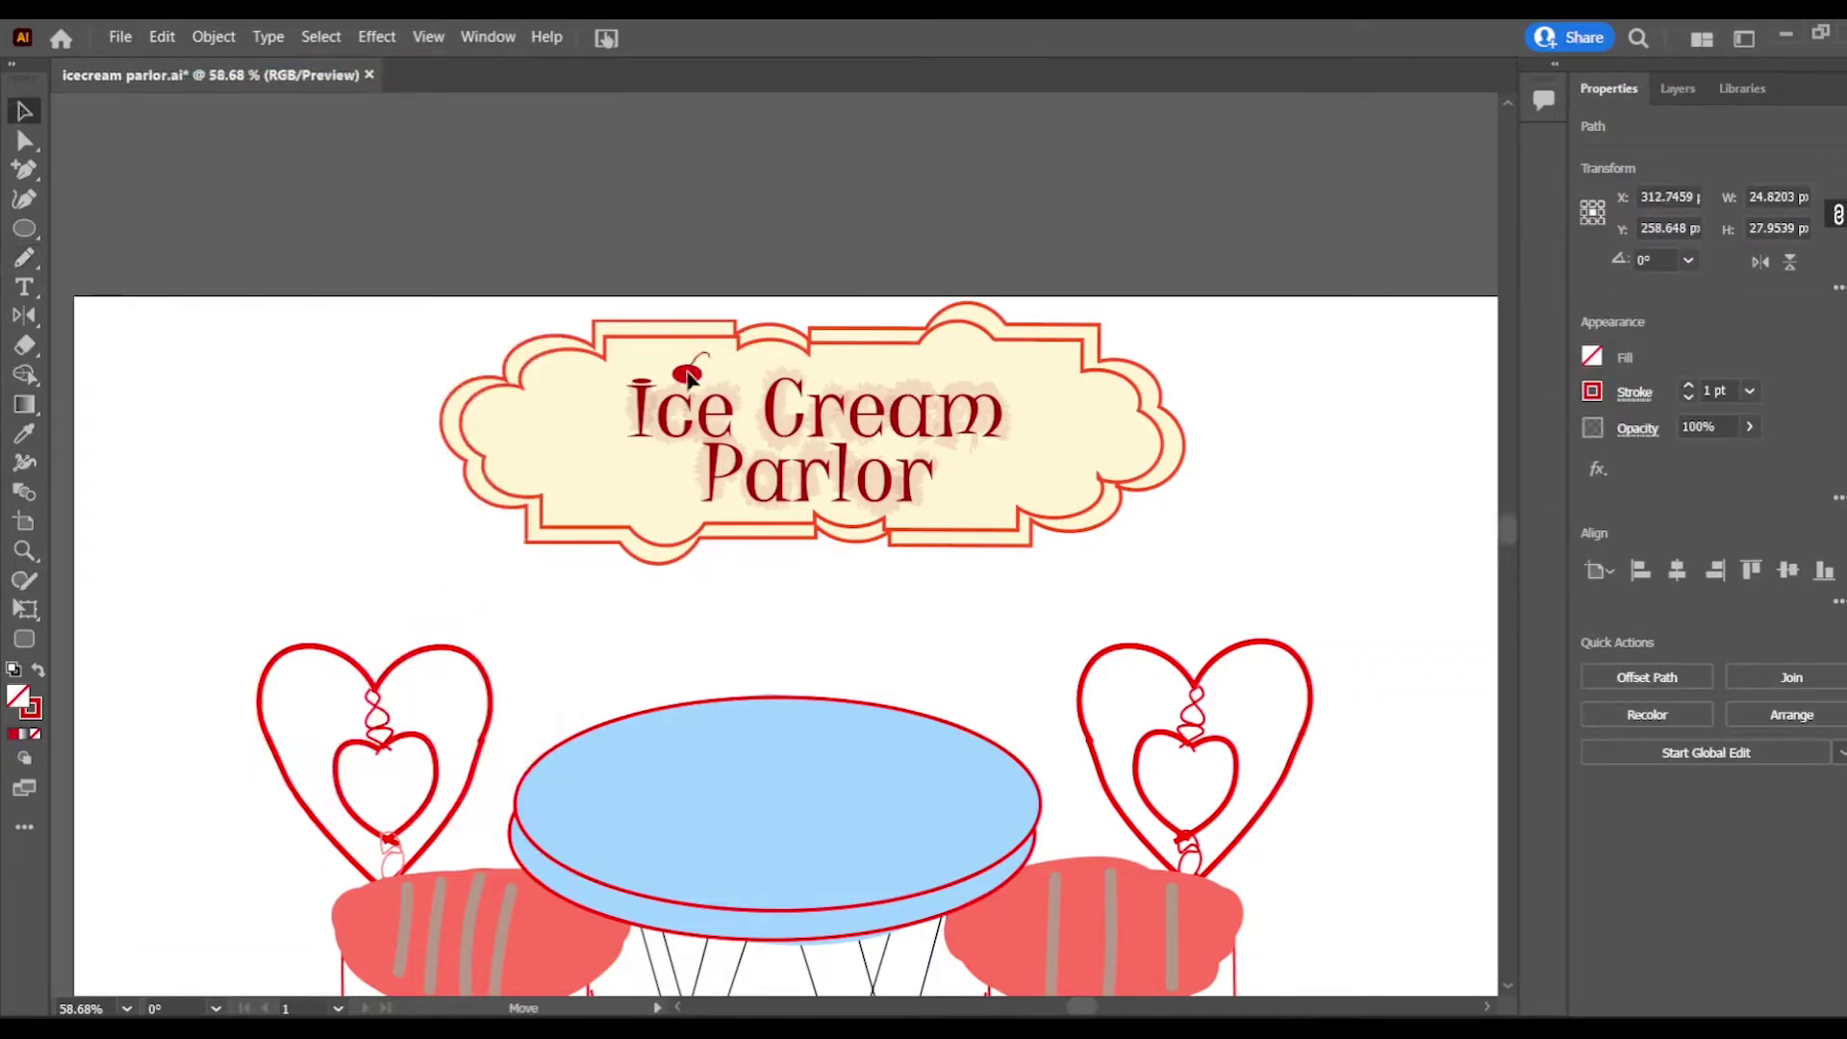
click(625, 628)
click(687, 378)
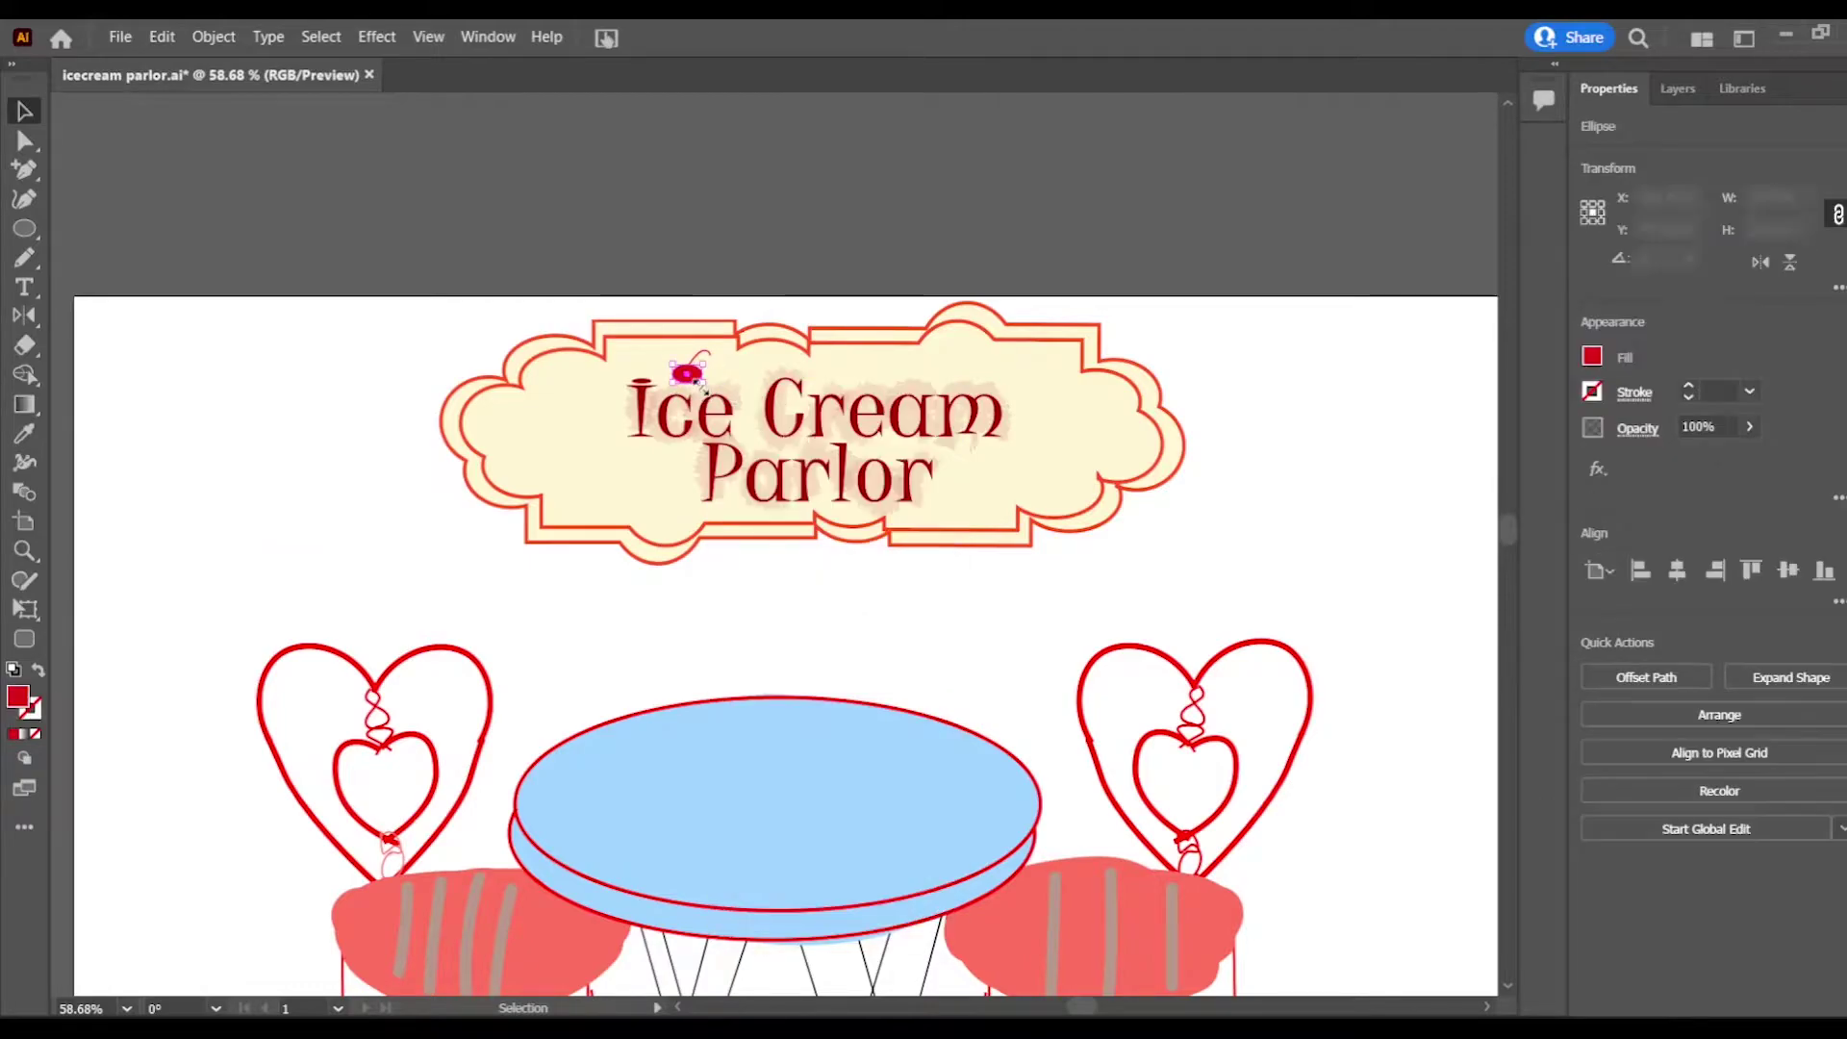
click(646, 582)
Step: Open the Artistic_Paintbrush brush library for the Paintbrush, choose a rough dry brush and park the library beside the canvas
right_click(24, 258)
click(156, 250)
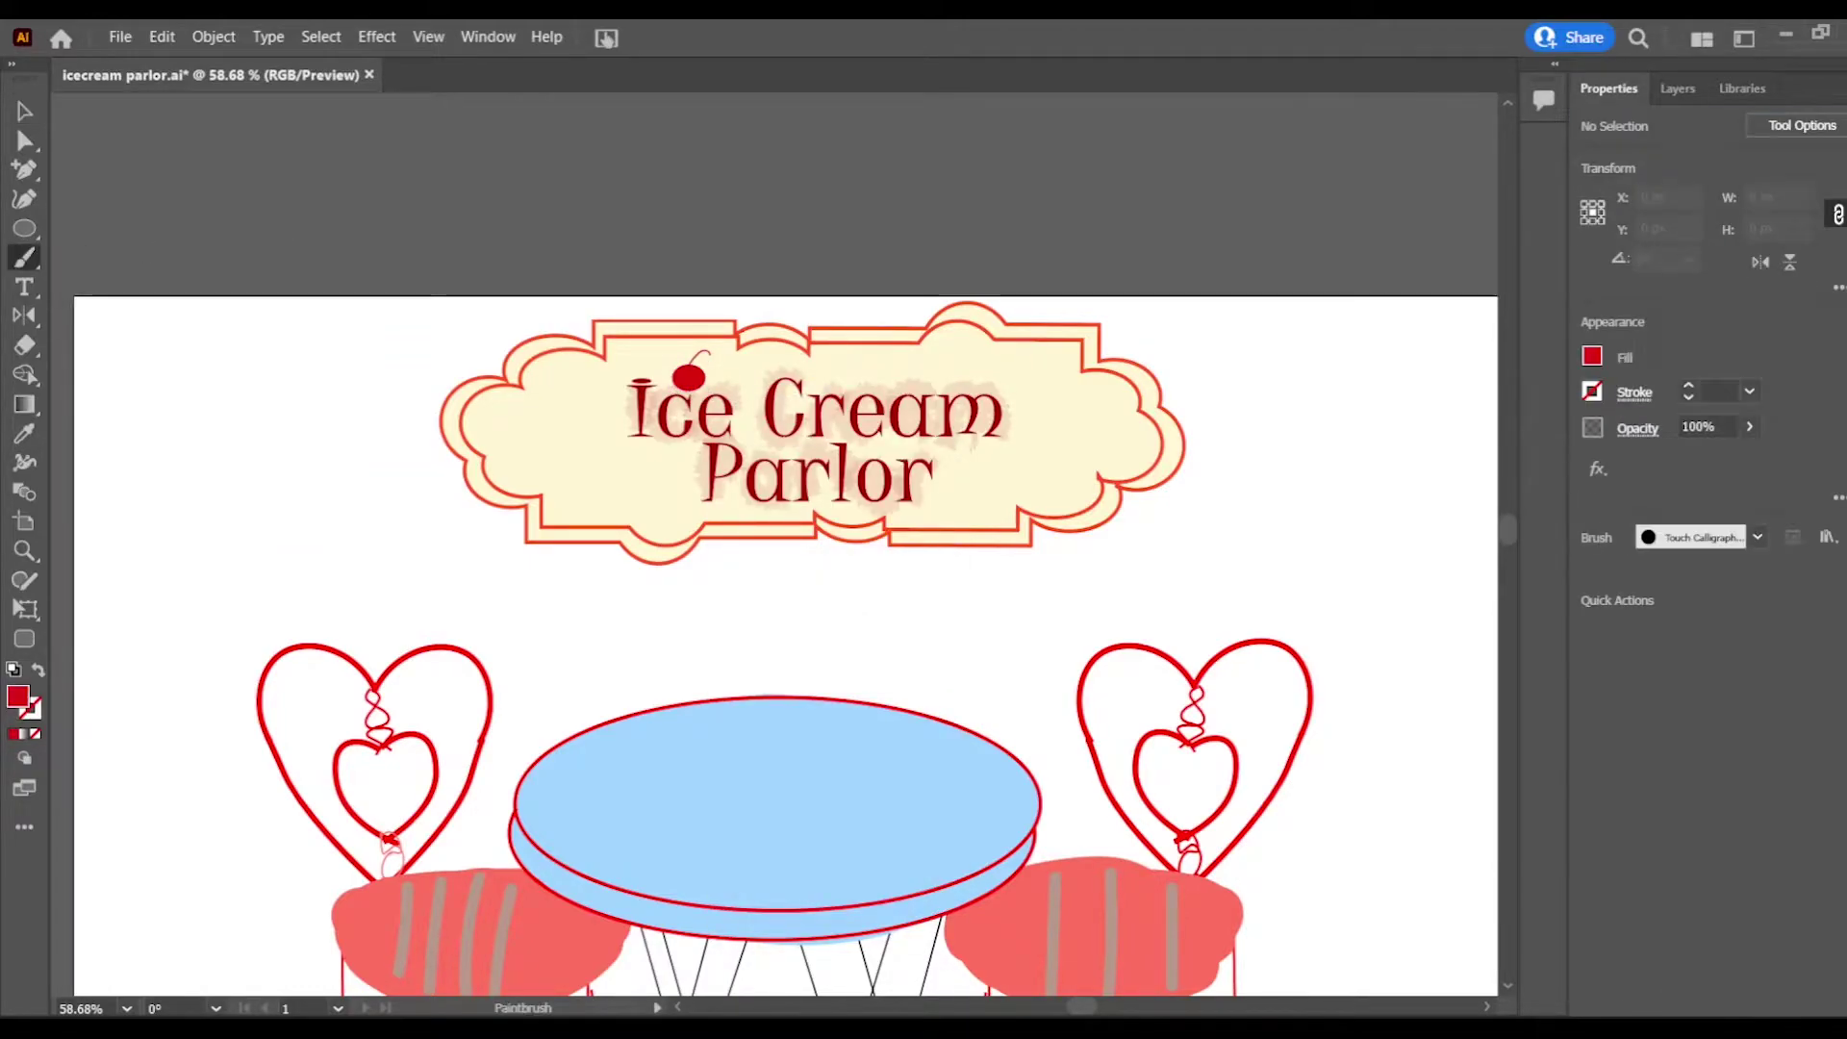
click(1758, 537)
click(1757, 537)
click(1828, 537)
mouse_move(1674, 603)
click(1400, 677)
drag(1091, 552, 1091, 583)
click(958, 616)
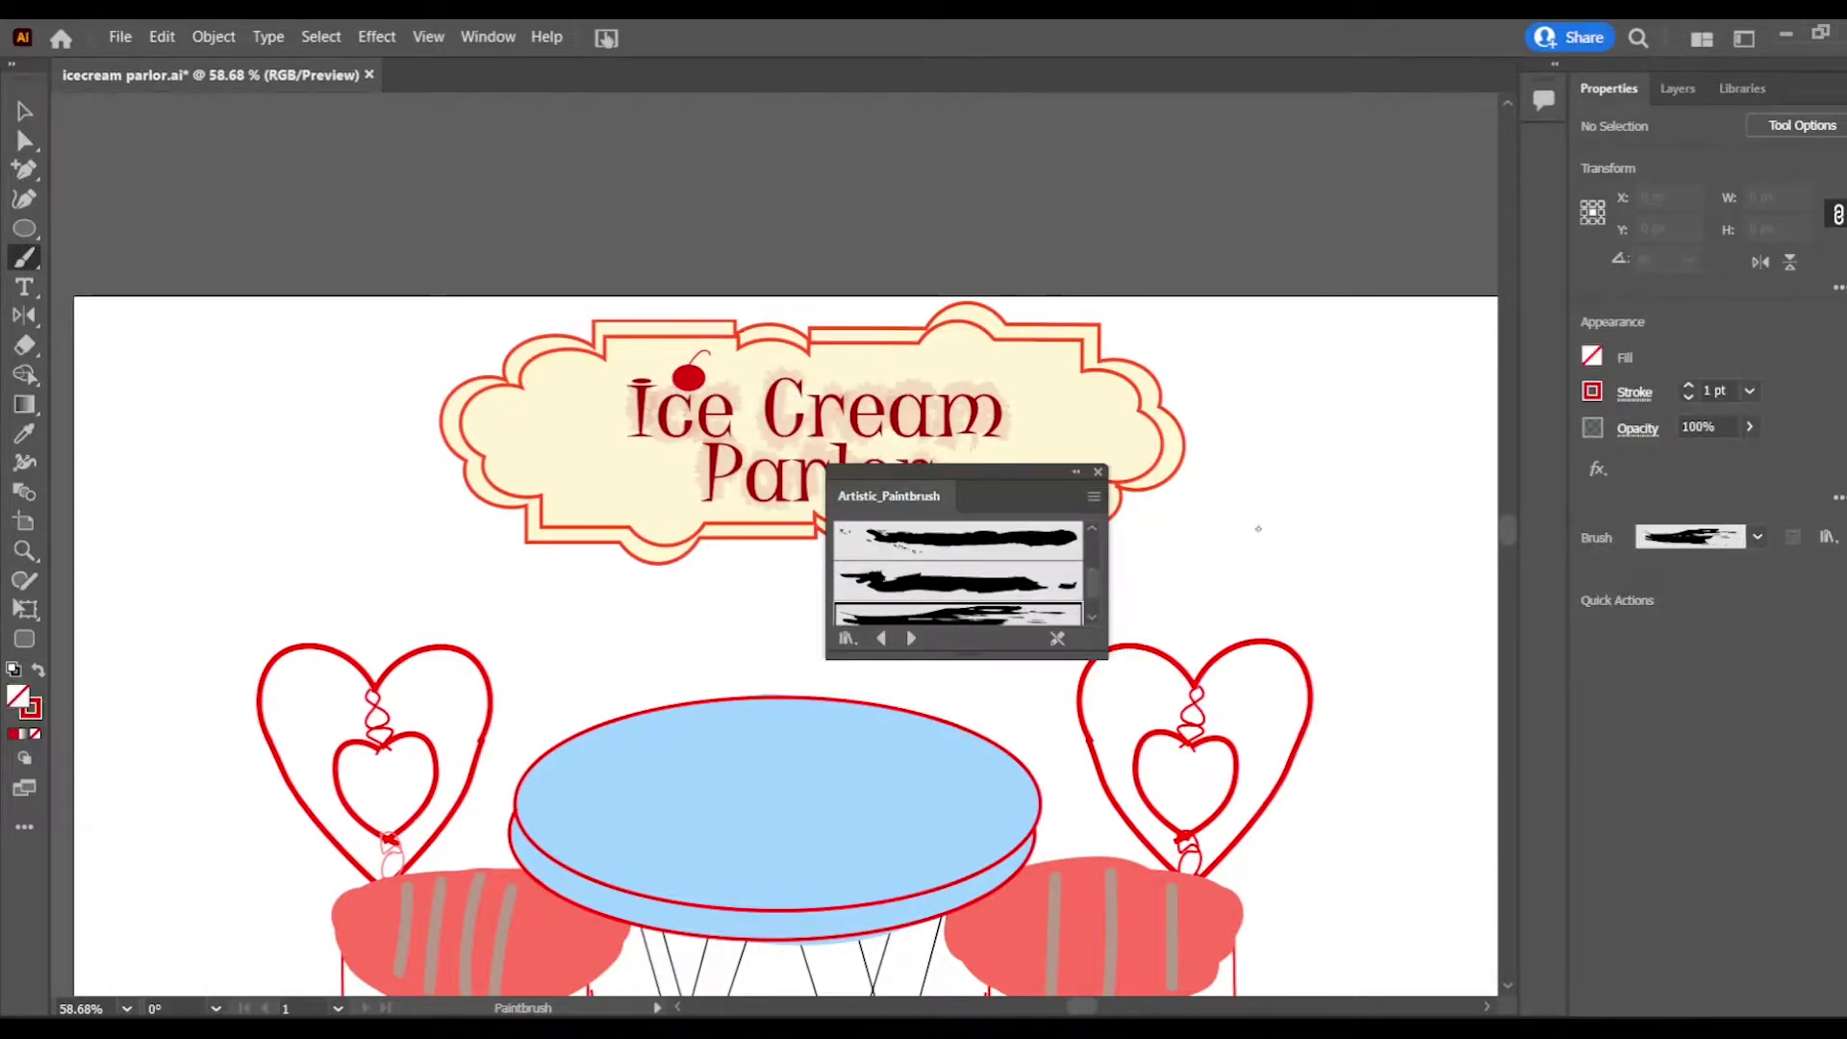
drag(948, 473, 1685, 644)
Step: Set the brush stroke colour to light blue and create a new layer on top
click(1592, 392)
click(1468, 635)
key(Escape)
click(1678, 88)
click(1803, 1004)
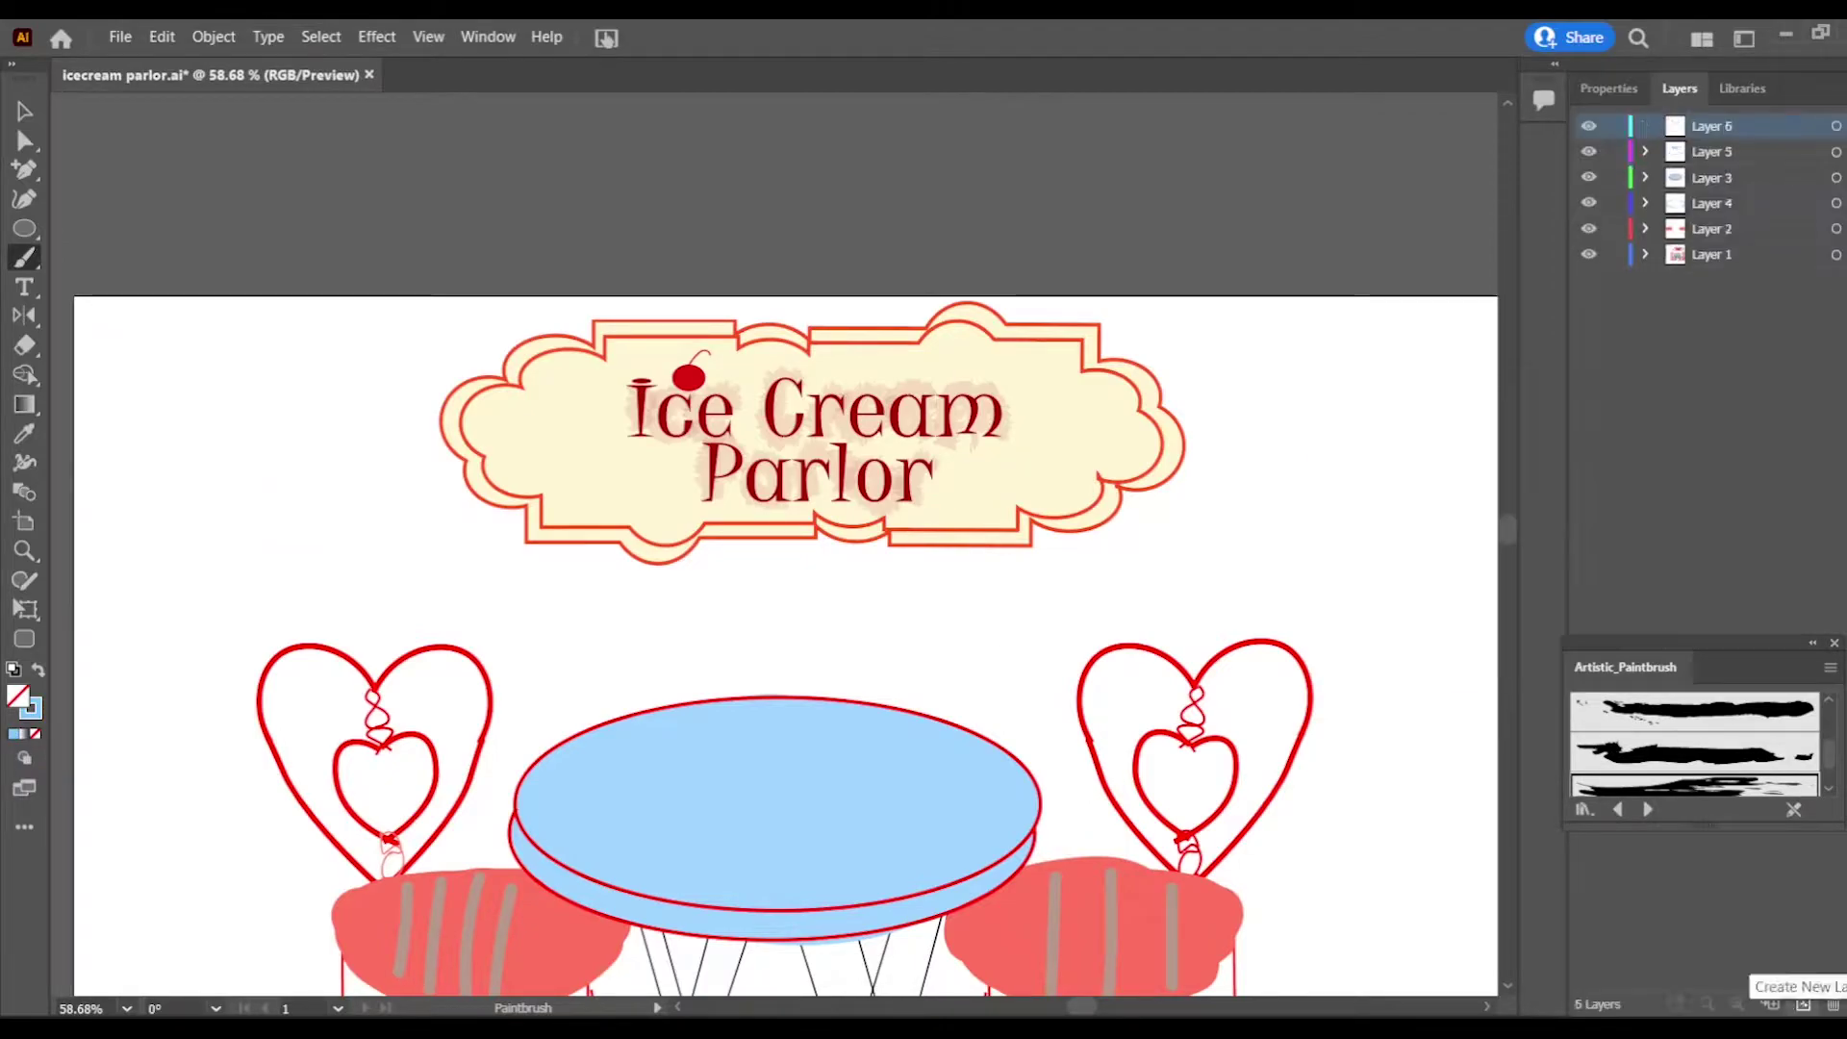
Step: Try light blue dry-brush strokes at the right end of the sign and undo them
drag(1106, 389, 1118, 422)
click(162, 37)
click(231, 65)
click(161, 37)
click(288, 64)
click(1610, 89)
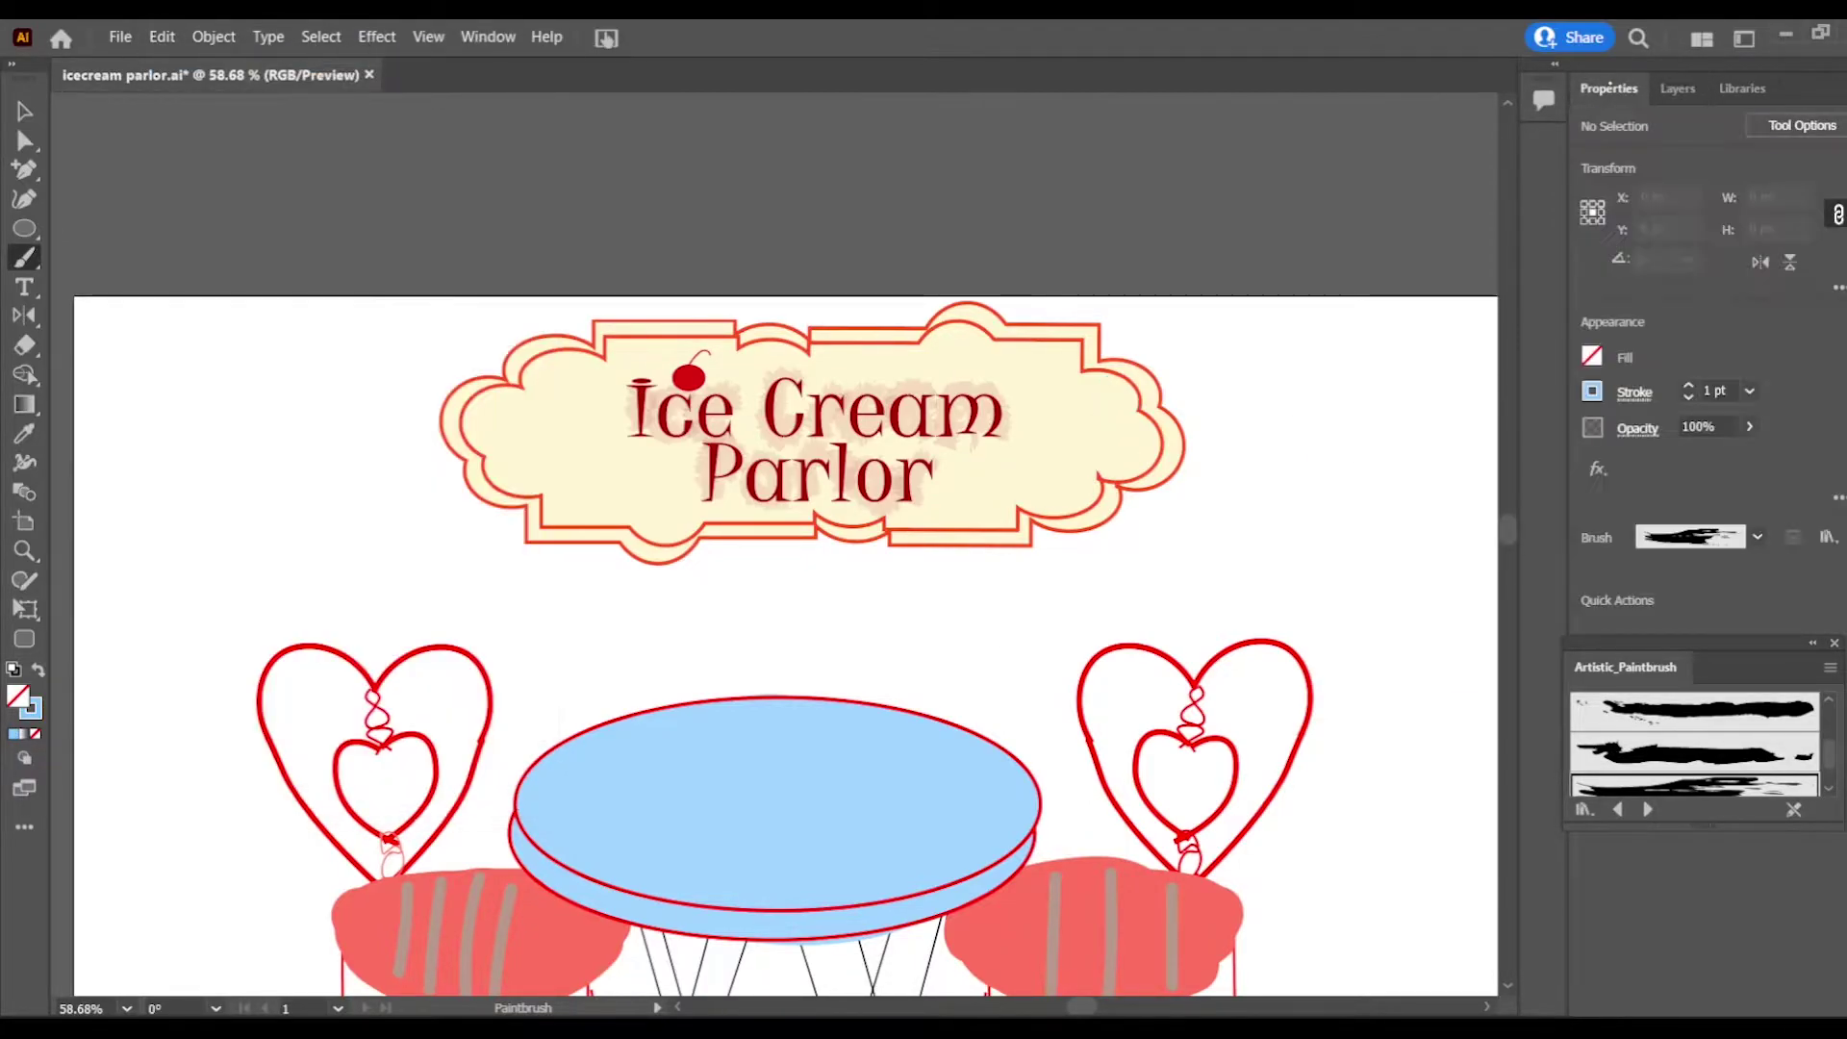
click(1592, 391)
click(1592, 356)
click(1592, 392)
drag(1102, 389, 1118, 437)
click(161, 37)
click(231, 64)
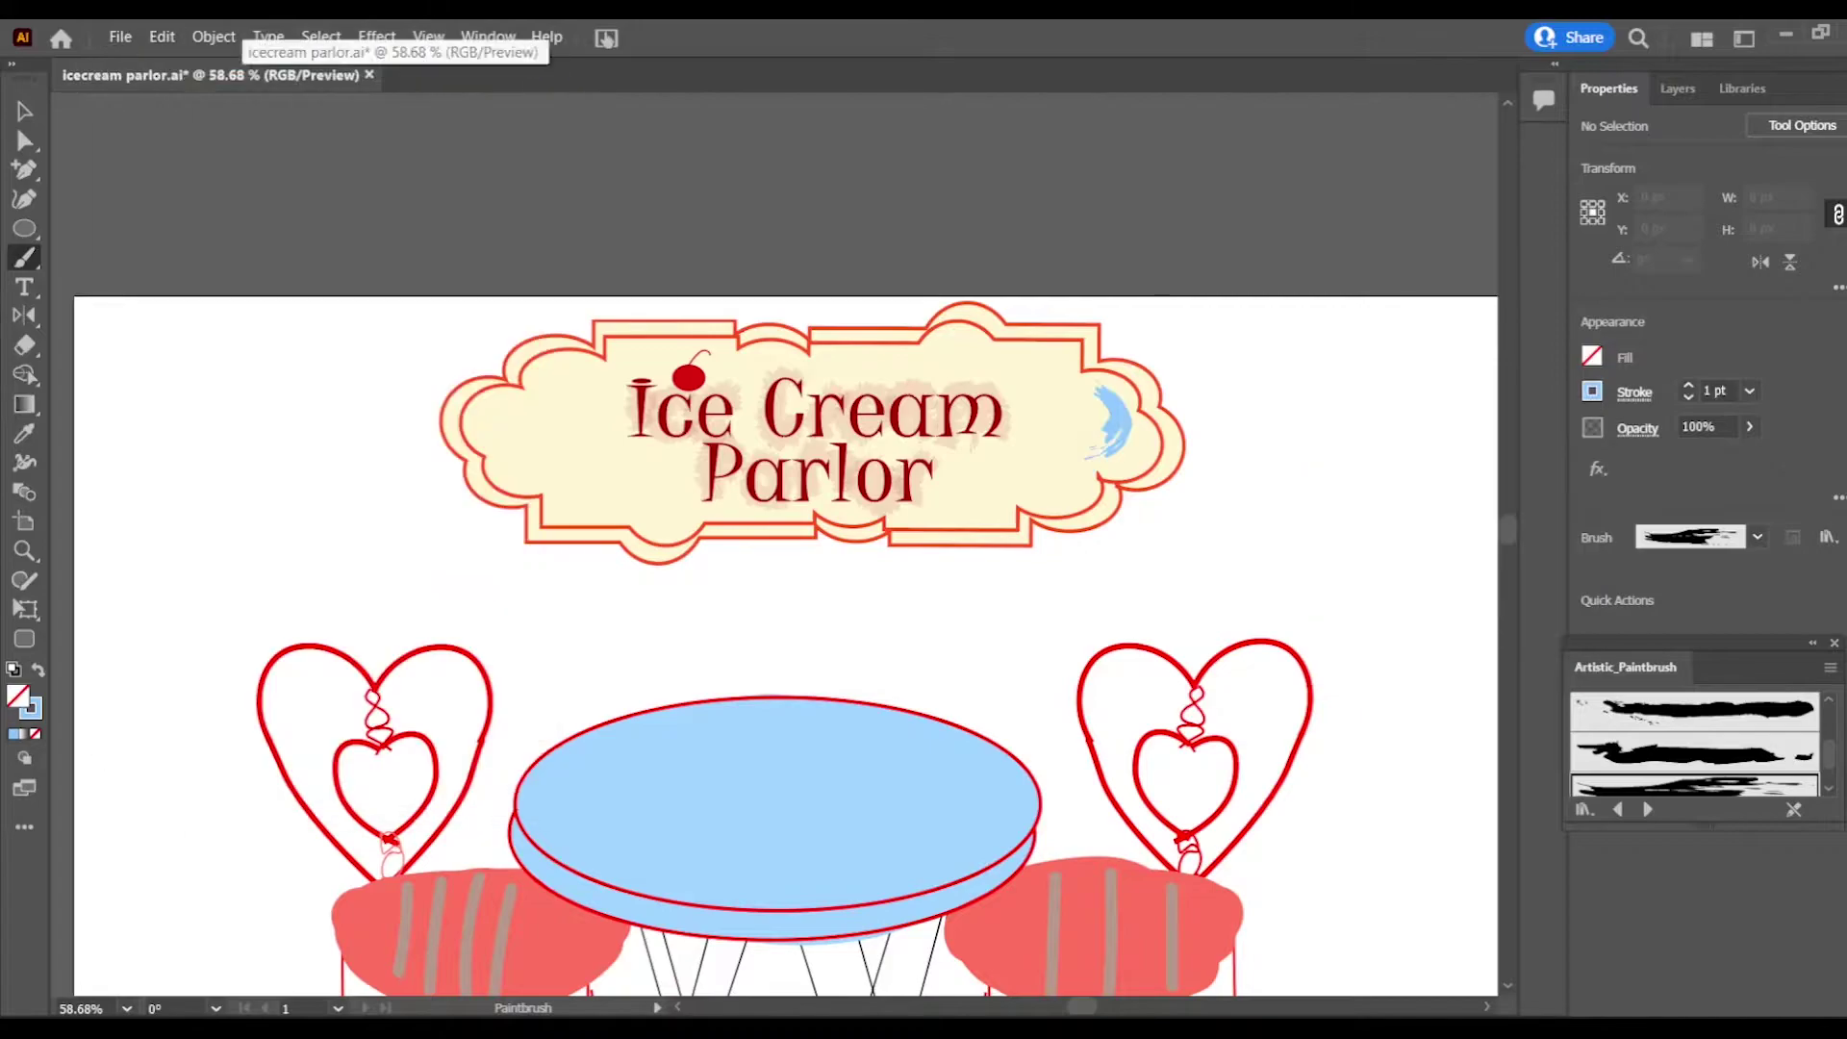
Step: Lower the brush opacity to 49% and move Layer 6 below Layer 5
click(39, 669)
click(1749, 428)
click(1678, 88)
drag(1712, 126, 1712, 163)
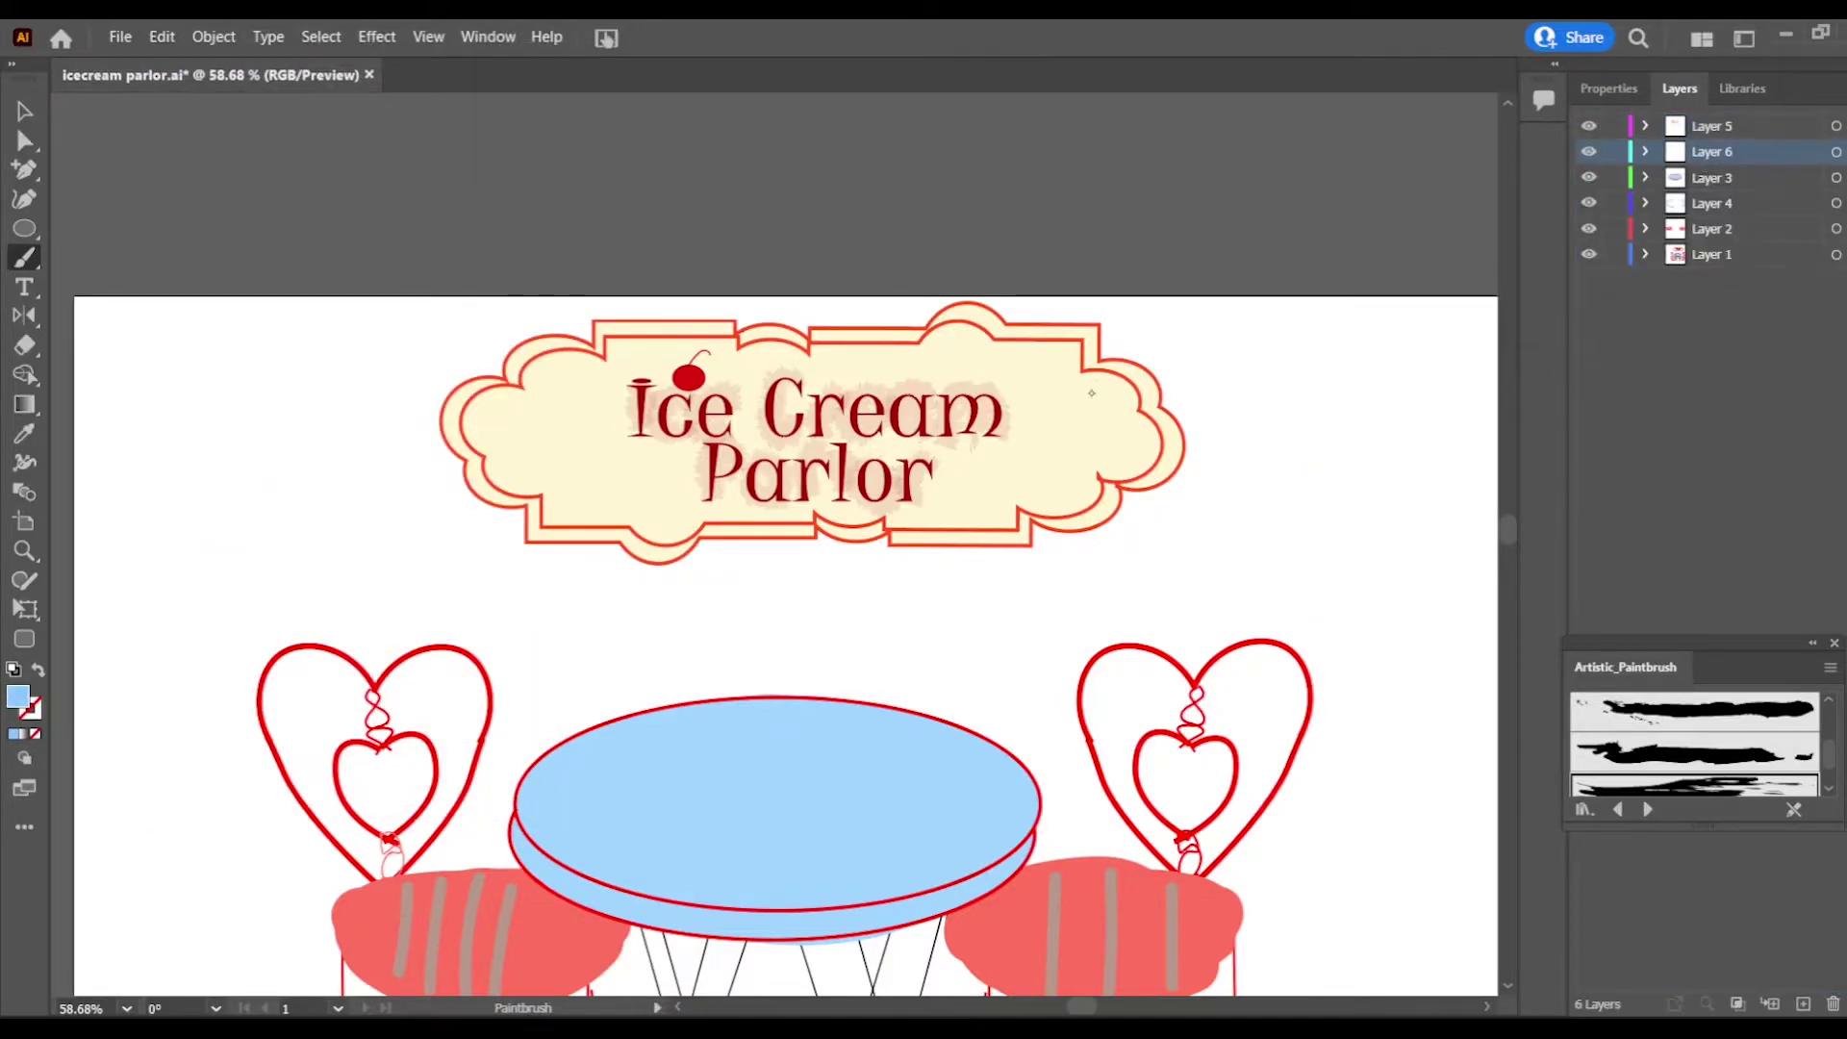
Step: Paint translucent light blue strokes around the sign's double border, undoing the misplaced ones
mouse_move(1100, 390)
mouse_down()
mouse_move(1070, 502)
mouse_move(1010, 525)
mouse_up()
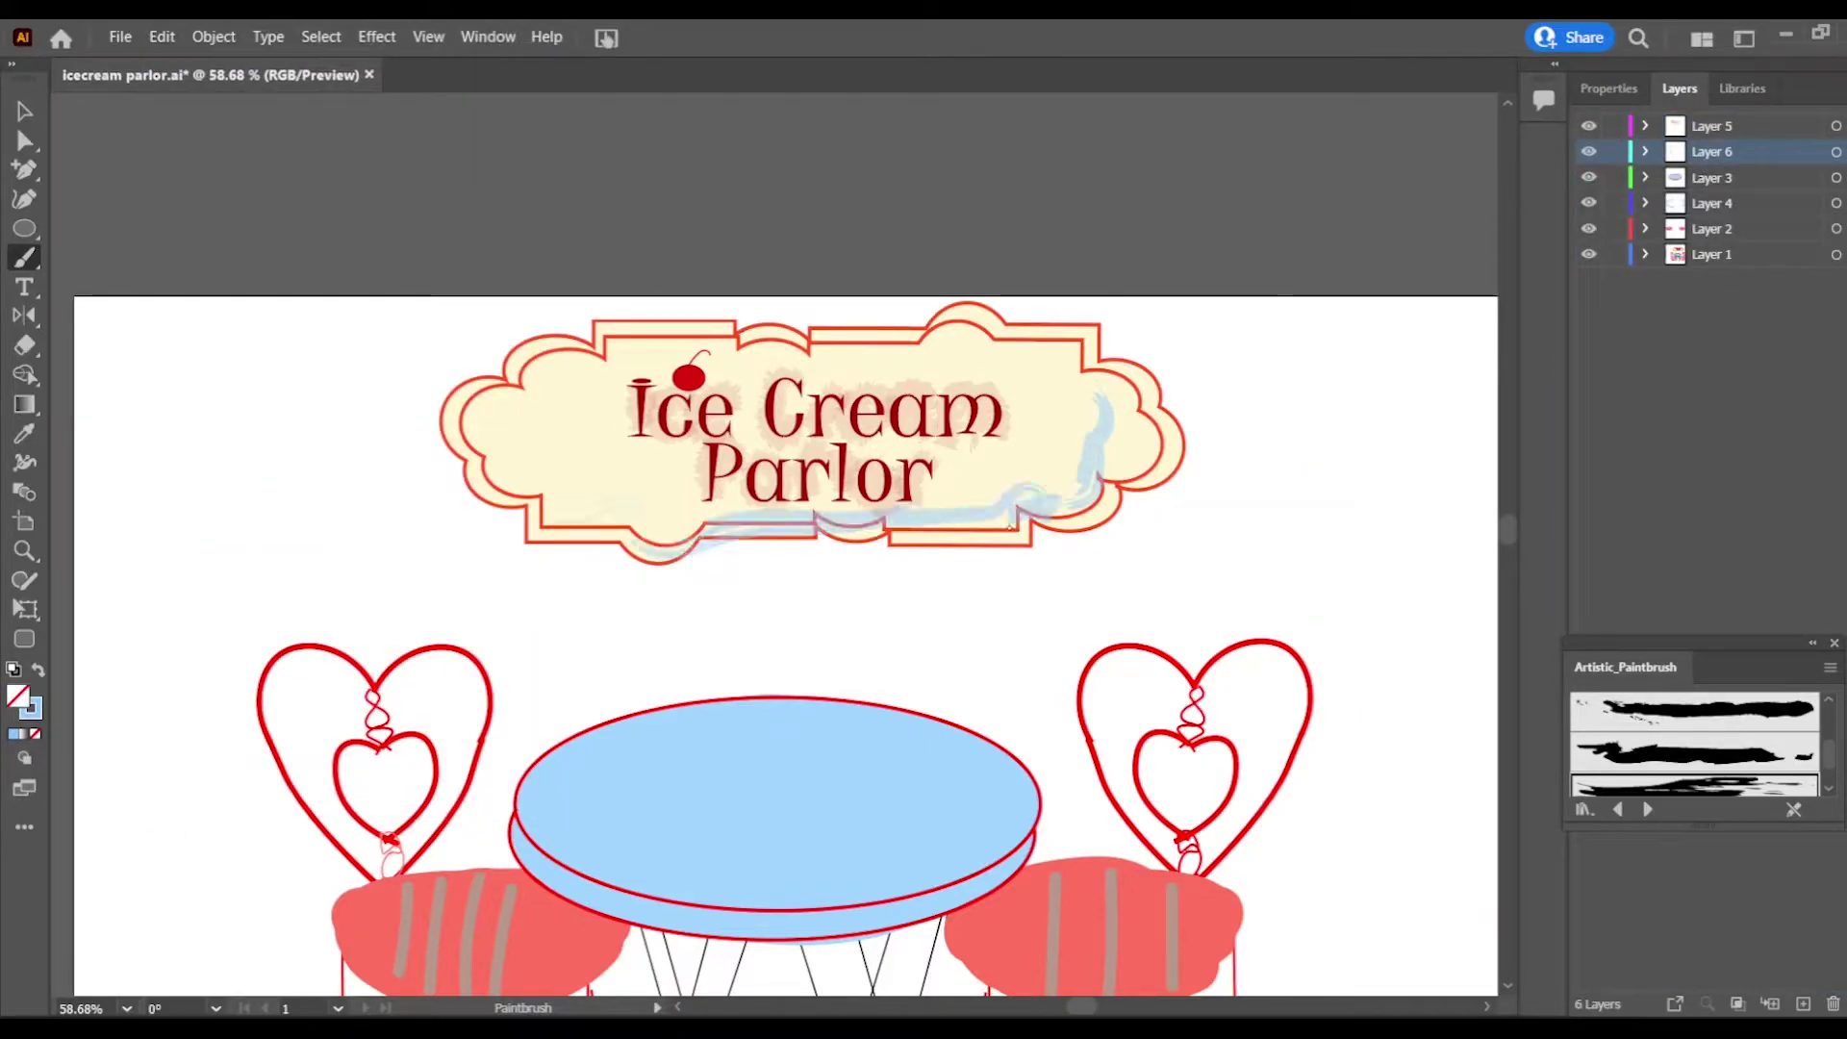
key(ctrl+z)
key(ctrl+z)
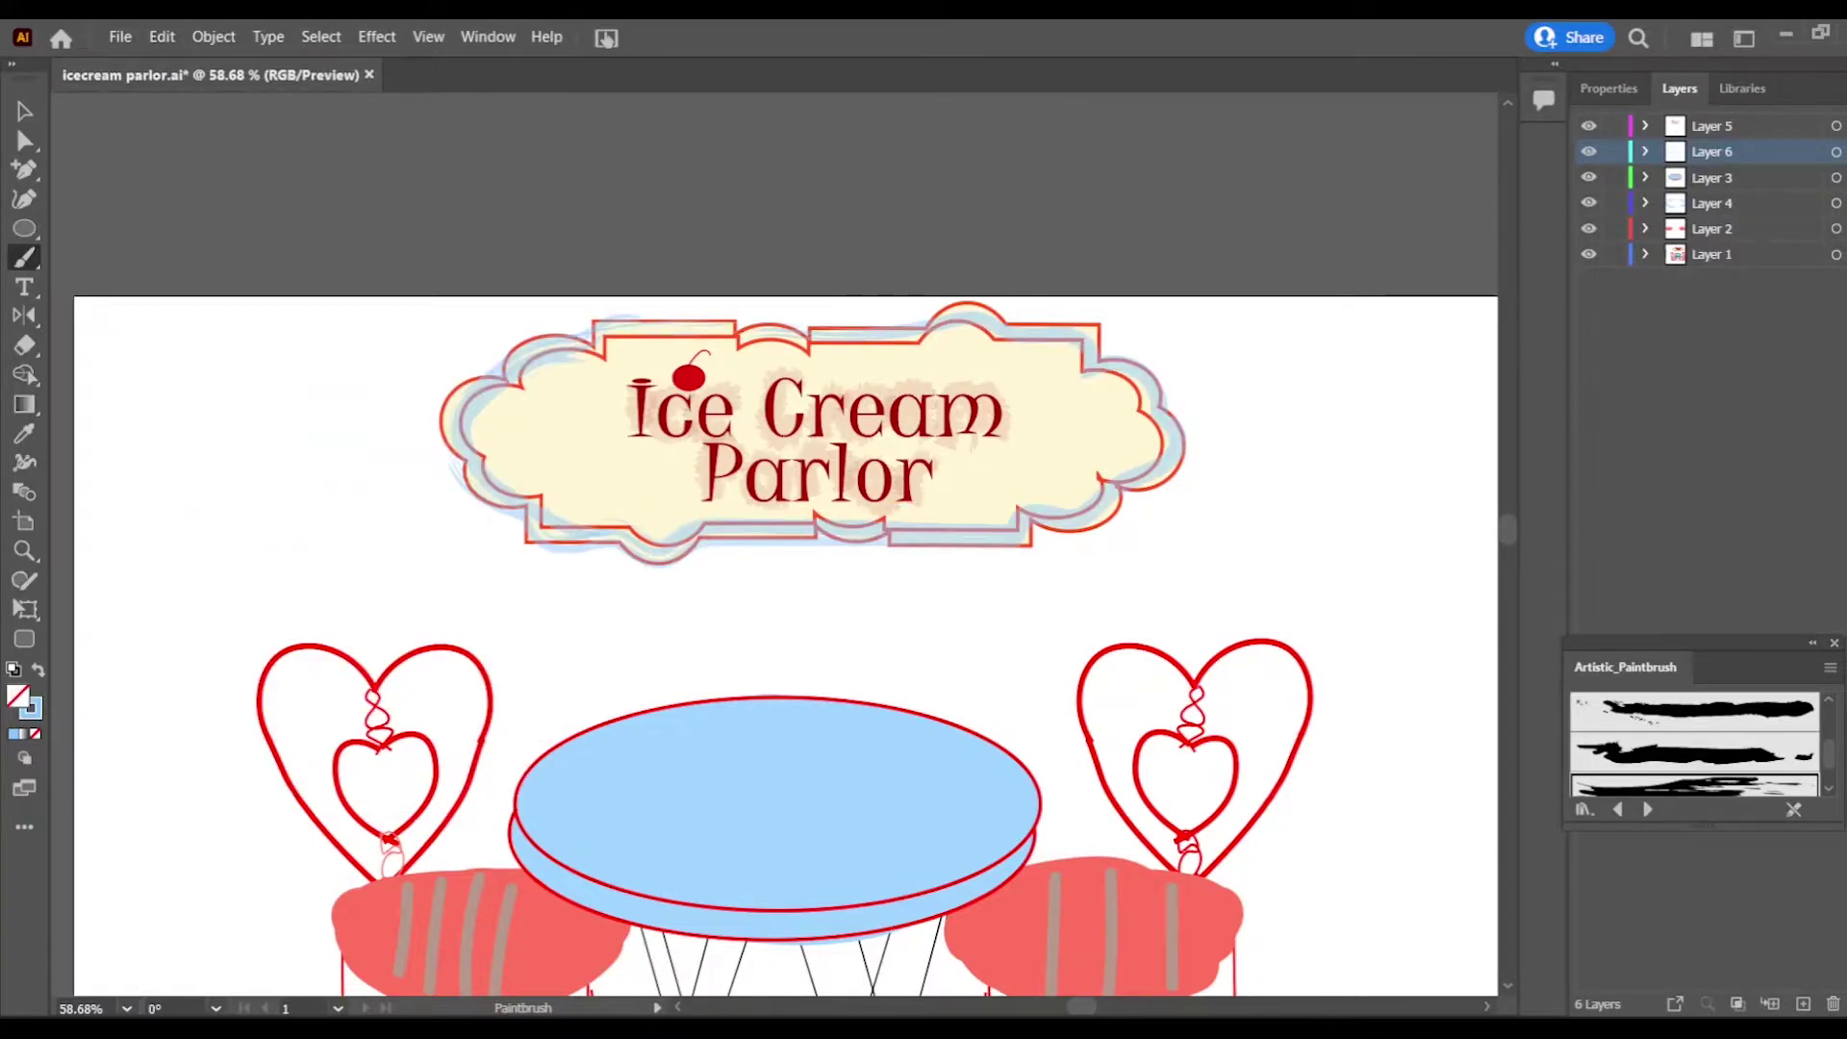
Step: Set the brush stroke colour to pink and paint test dabs at the sign's right end, undoing the last one
click(1592, 391)
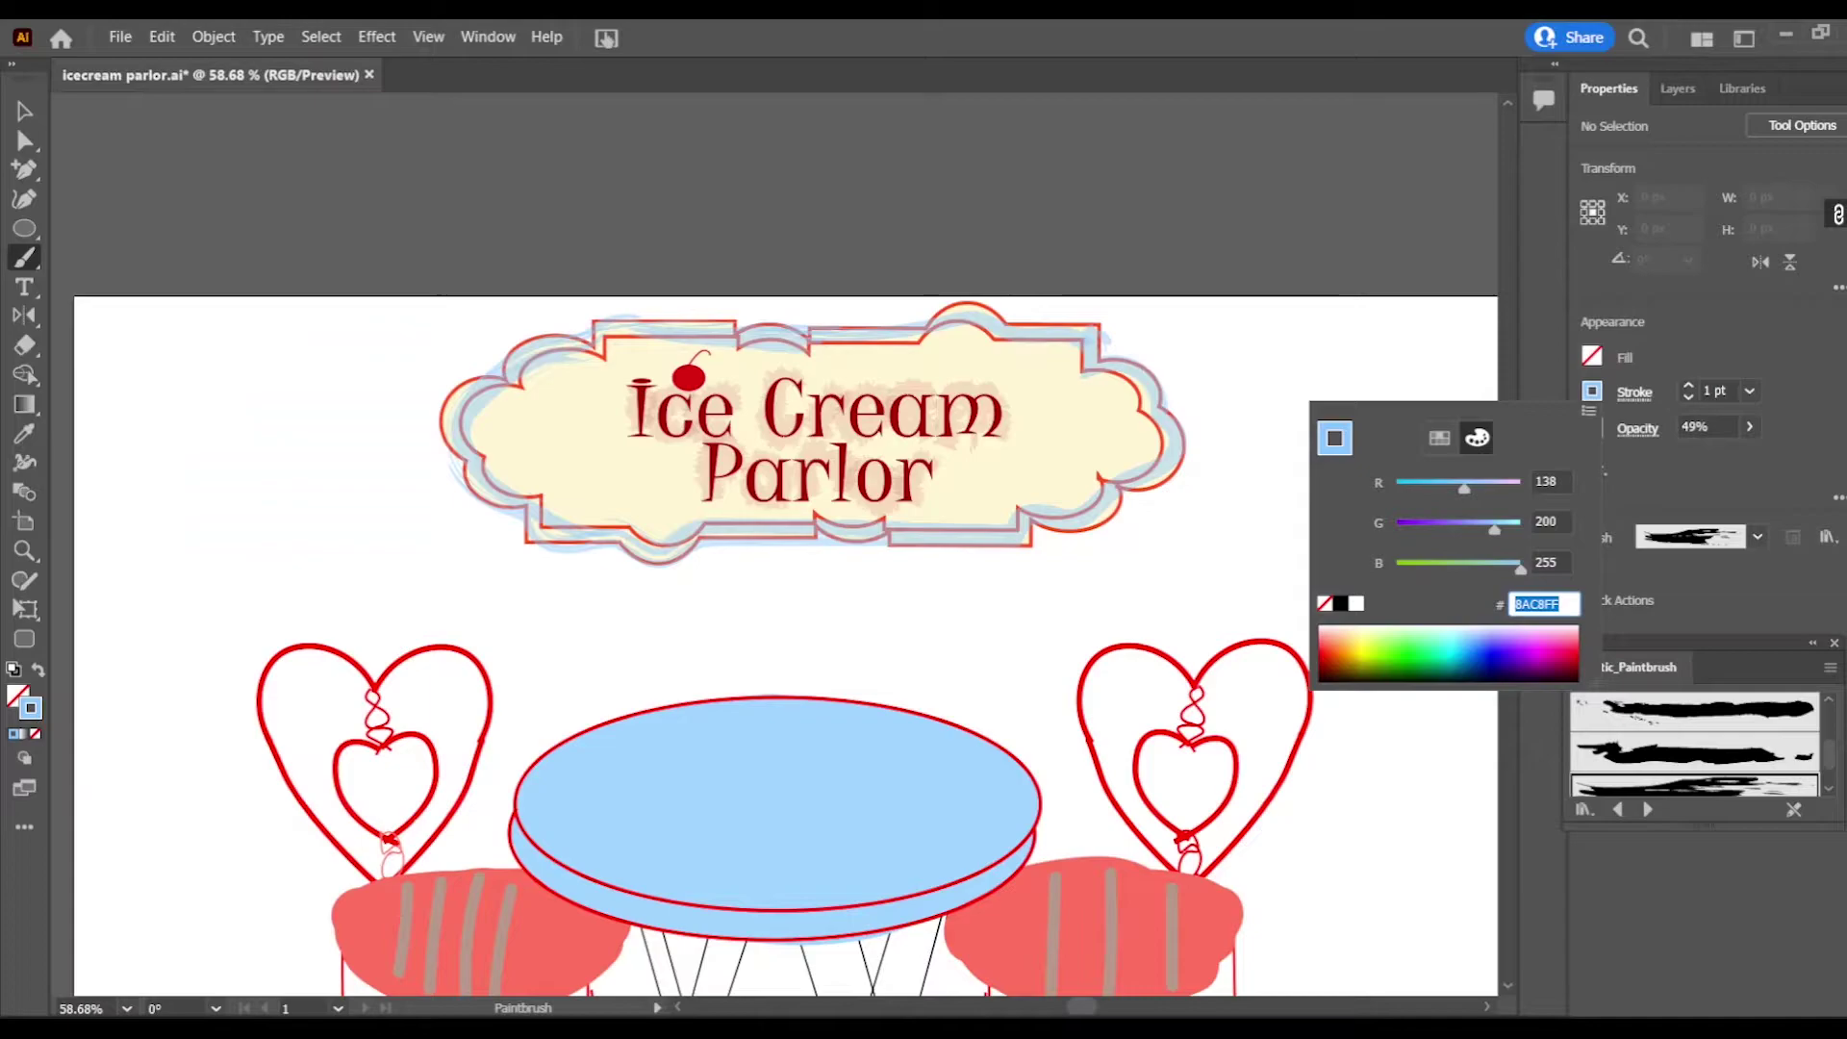
click(1577, 630)
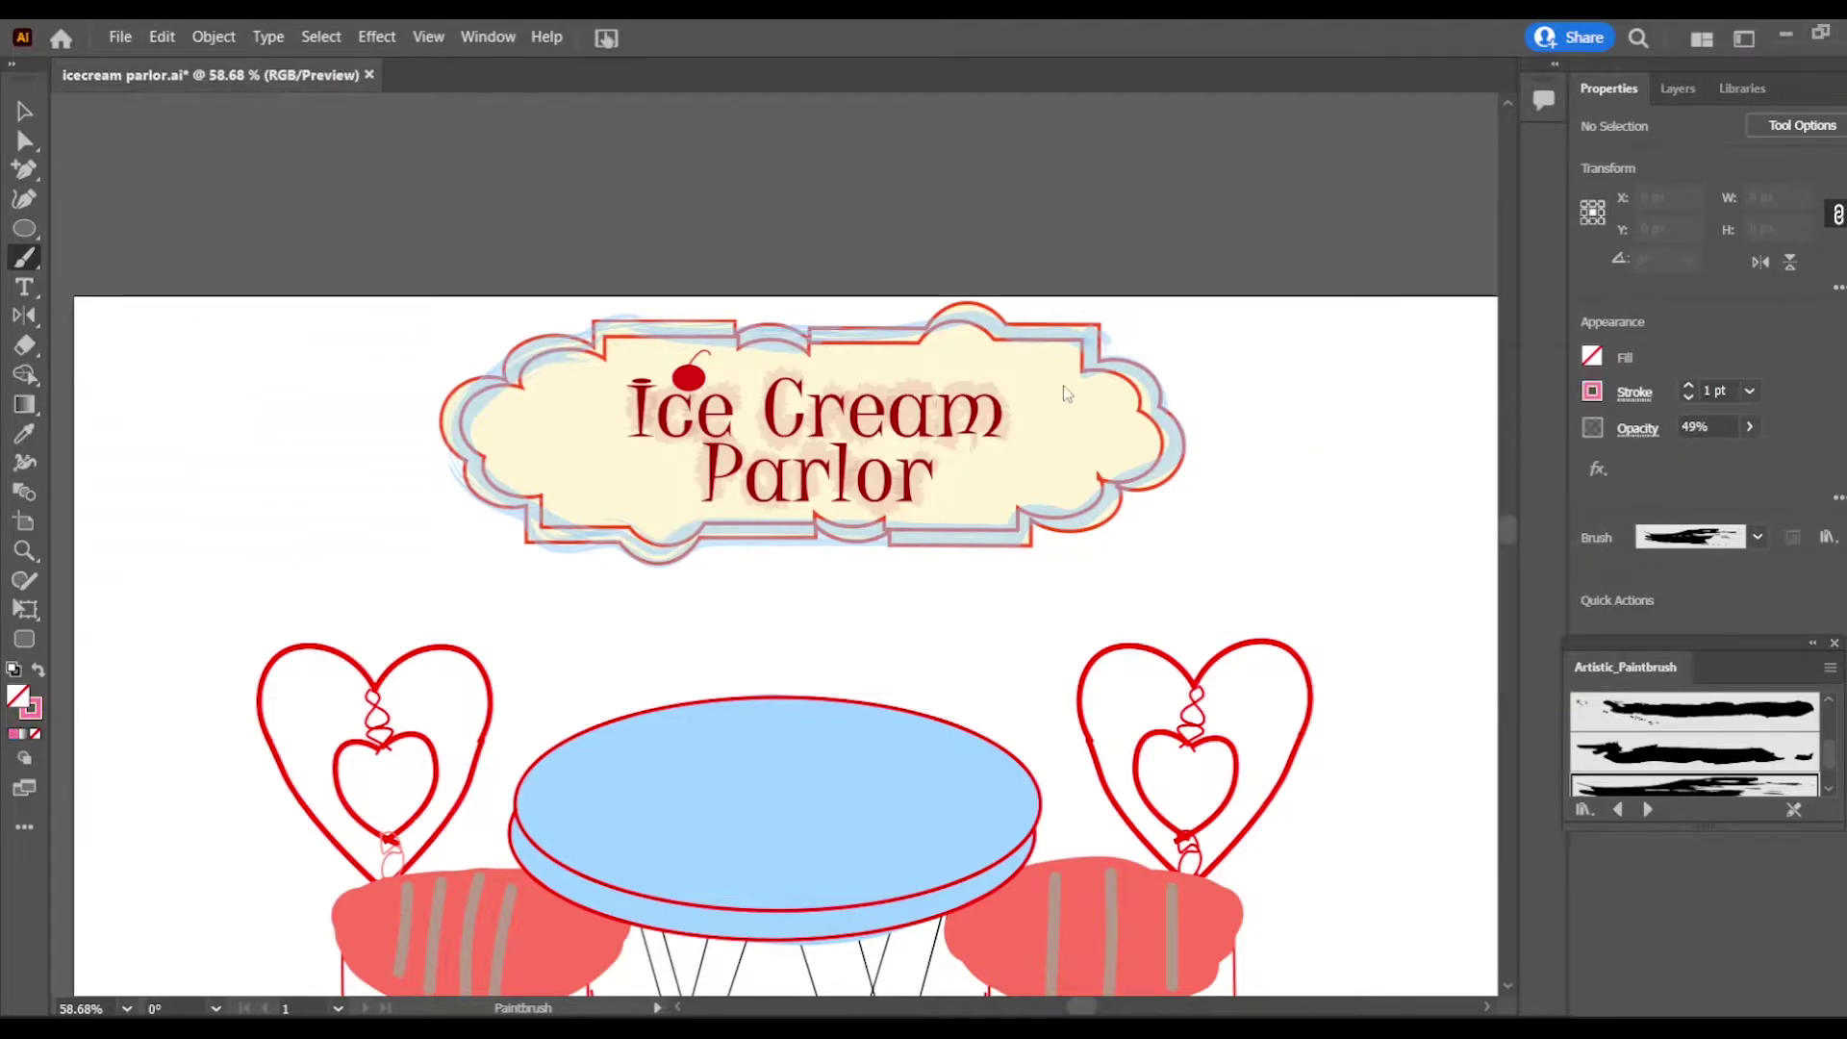
drag(1064, 387, 1079, 384)
drag(1104, 420, 1050, 477)
click(162, 36)
click(279, 57)
Step: Try pink dabs across the right part of the sign with the soft grey Artistic_Paintbrush brush and undo them
click(1758, 537)
click(1631, 588)
drag(1750, 602, 1747, 645)
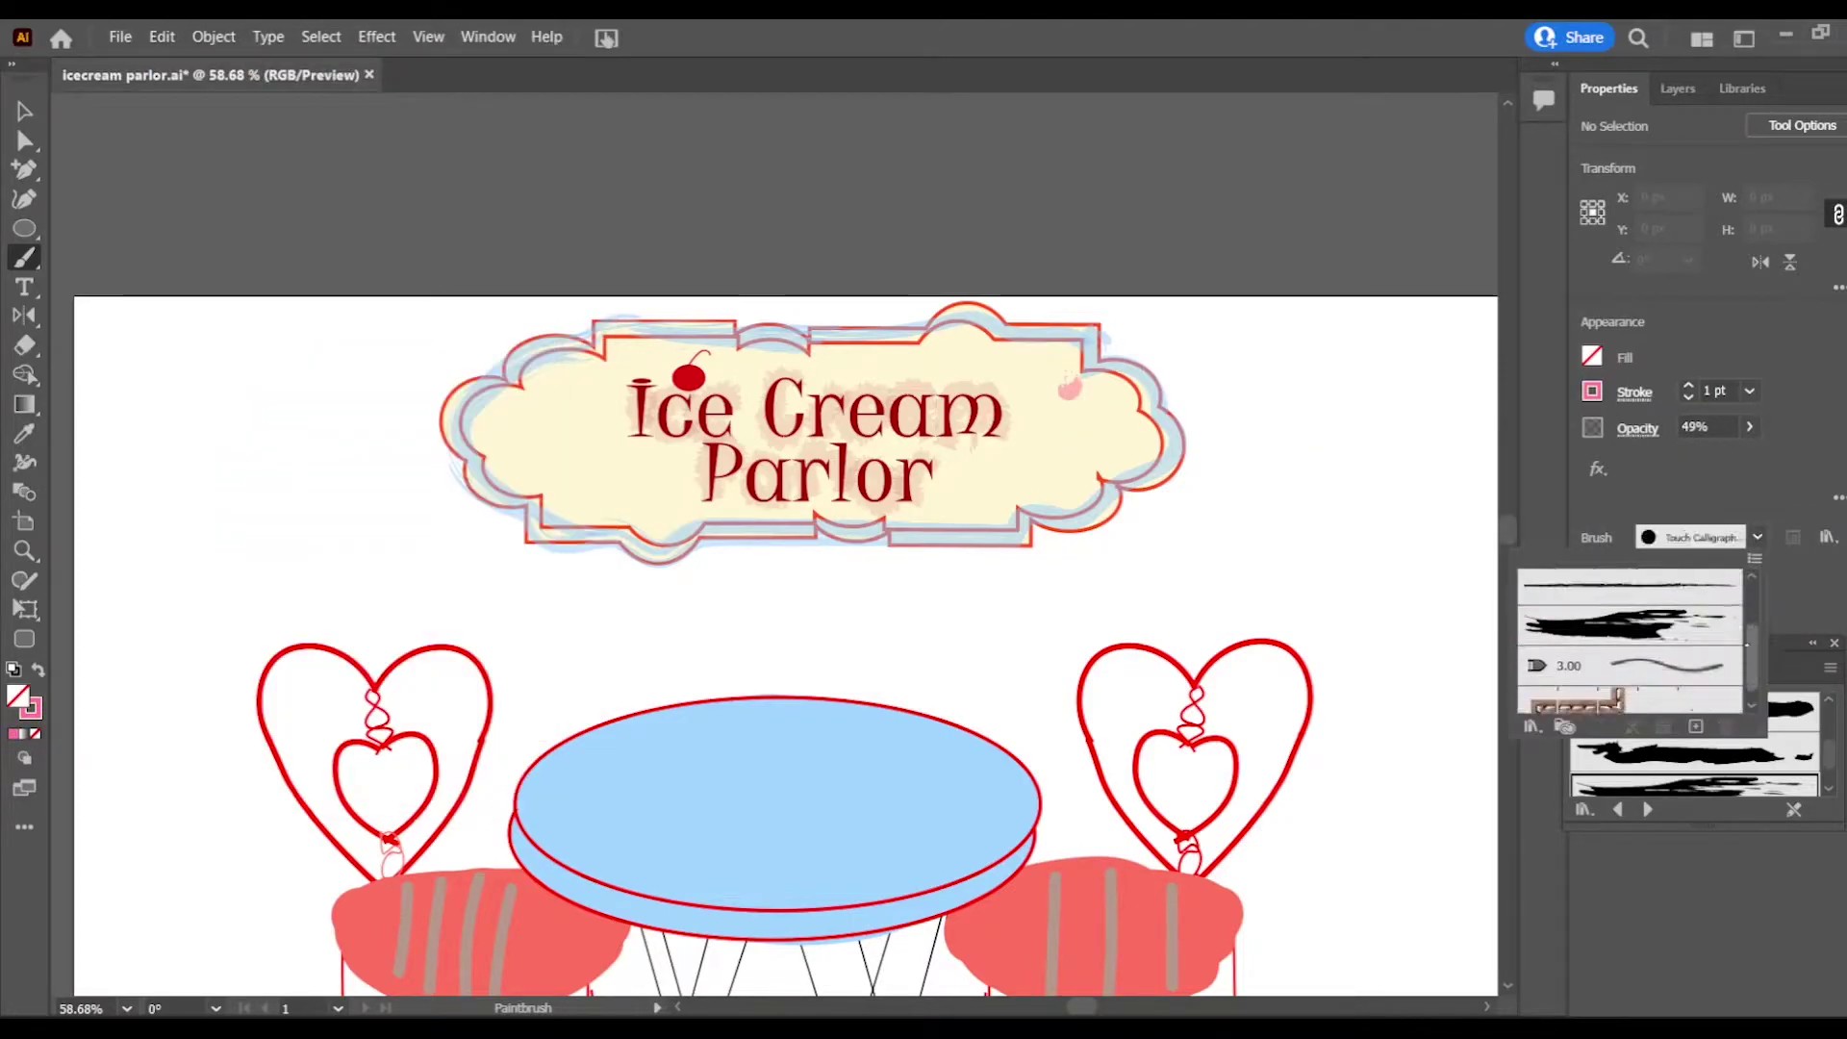
drag(1829, 753, 1829, 766)
click(1722, 774)
drag(1070, 440, 1039, 474)
drag(971, 481, 958, 495)
drag(978, 345, 964, 360)
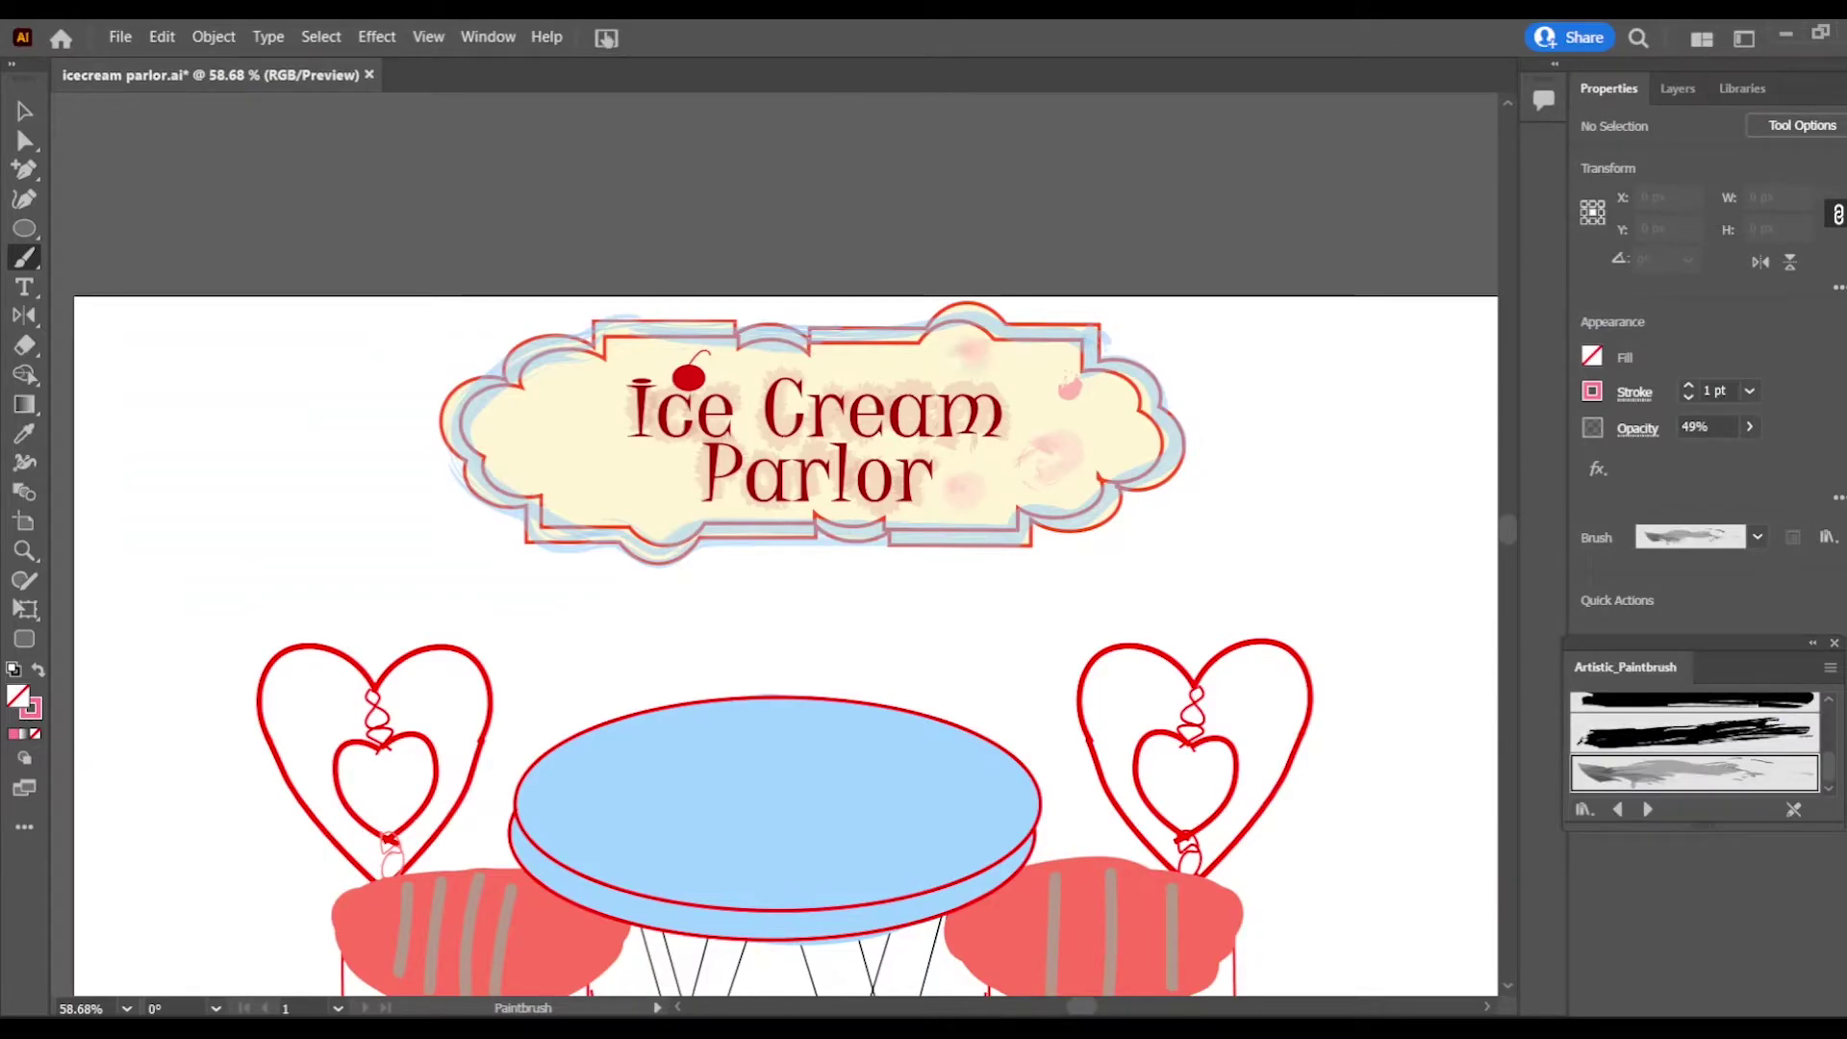
click(162, 37)
click(241, 63)
key(ctrl+z)
key(ctrl+z)
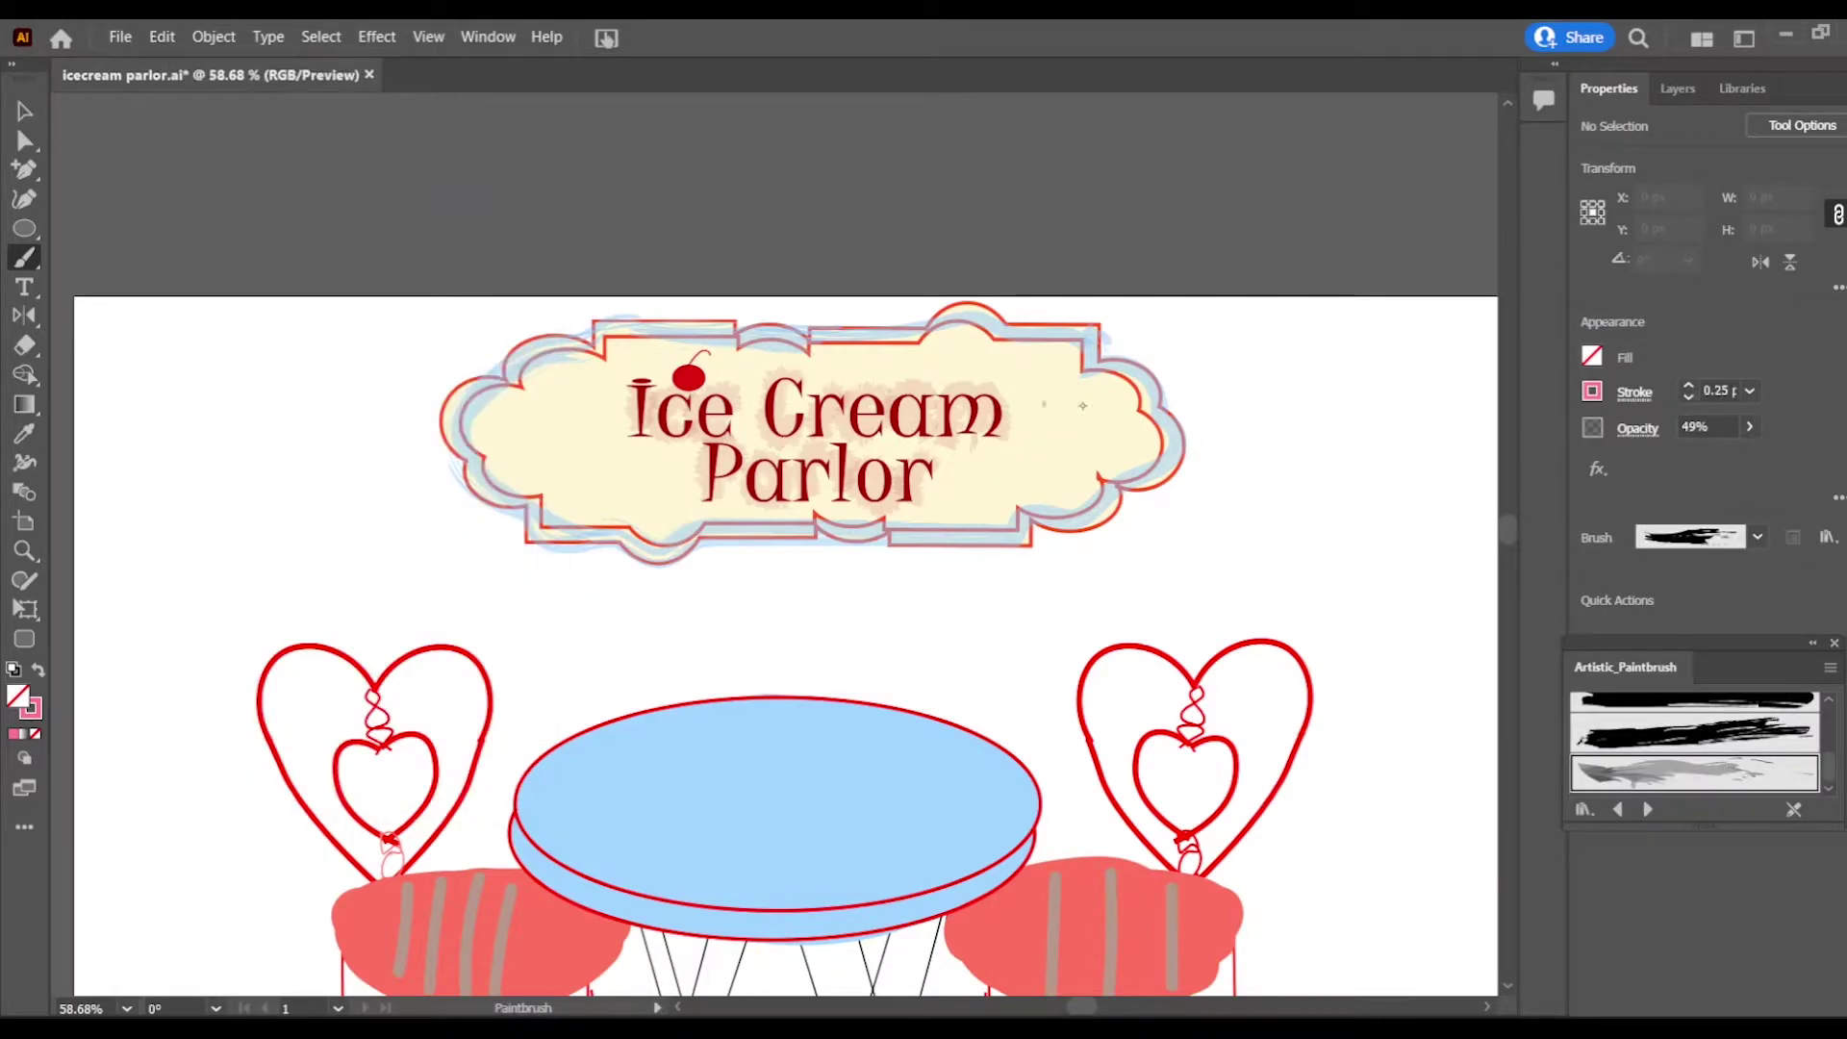
Step: Paint small pink spots over the left part of the sign with the dry brush at 0.25 pt
drag(645, 480, 639, 484)
drag(580, 465, 554, 427)
drag(520, 434, 511, 441)
drag(597, 389, 581, 390)
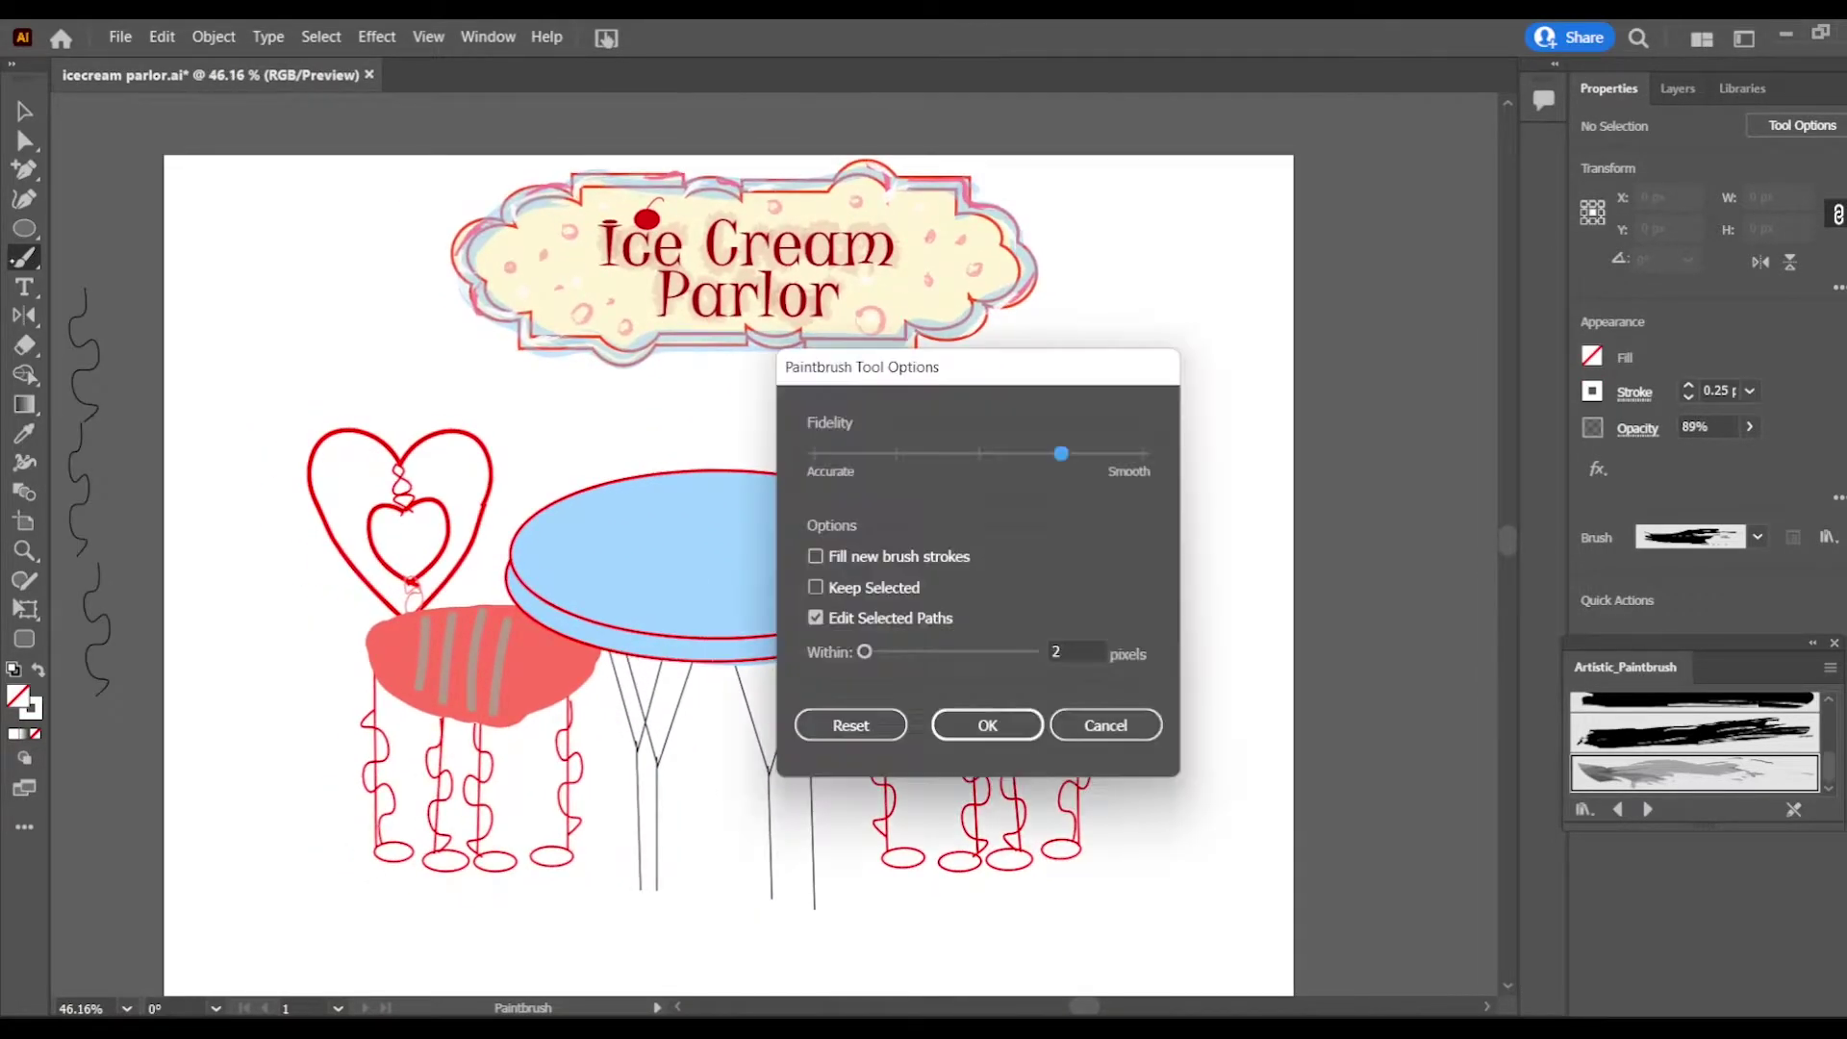
Step: Cancel the Paintbrush options and switch to the Pencil tool in the Touch workspace
key(Escape)
key(n)
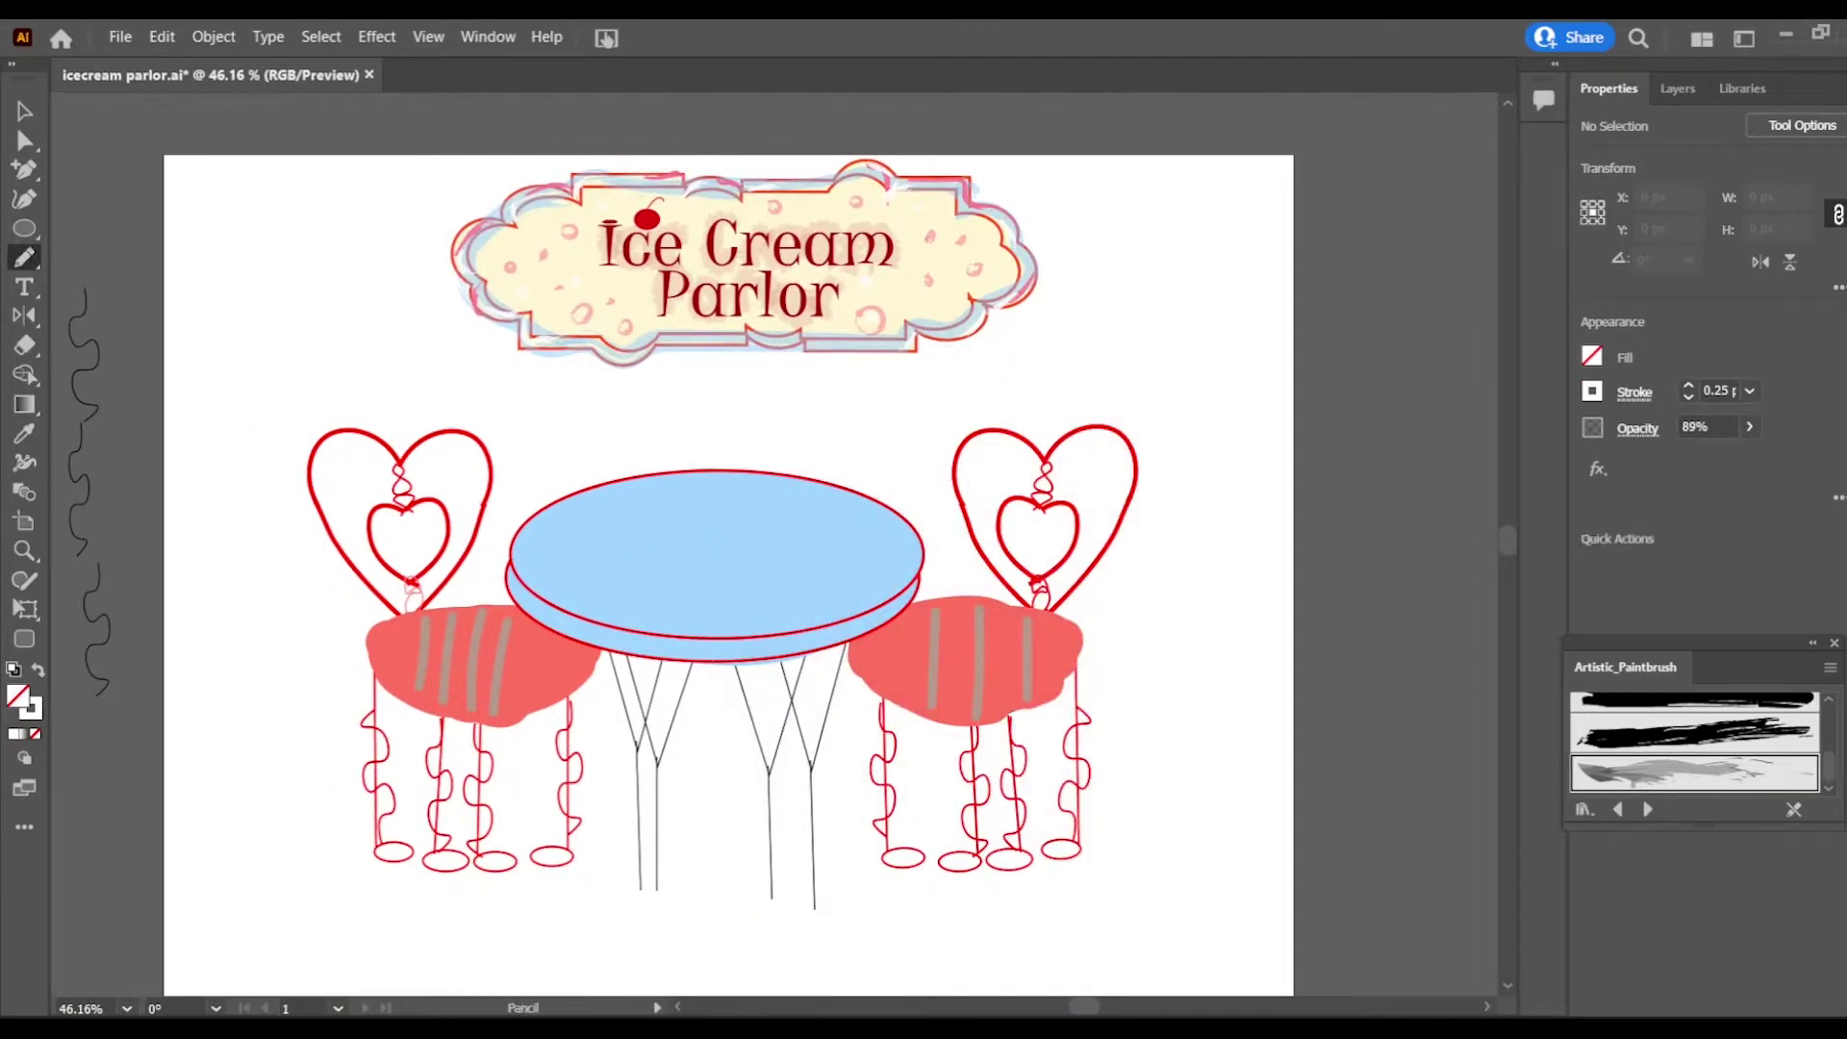
key(F7)
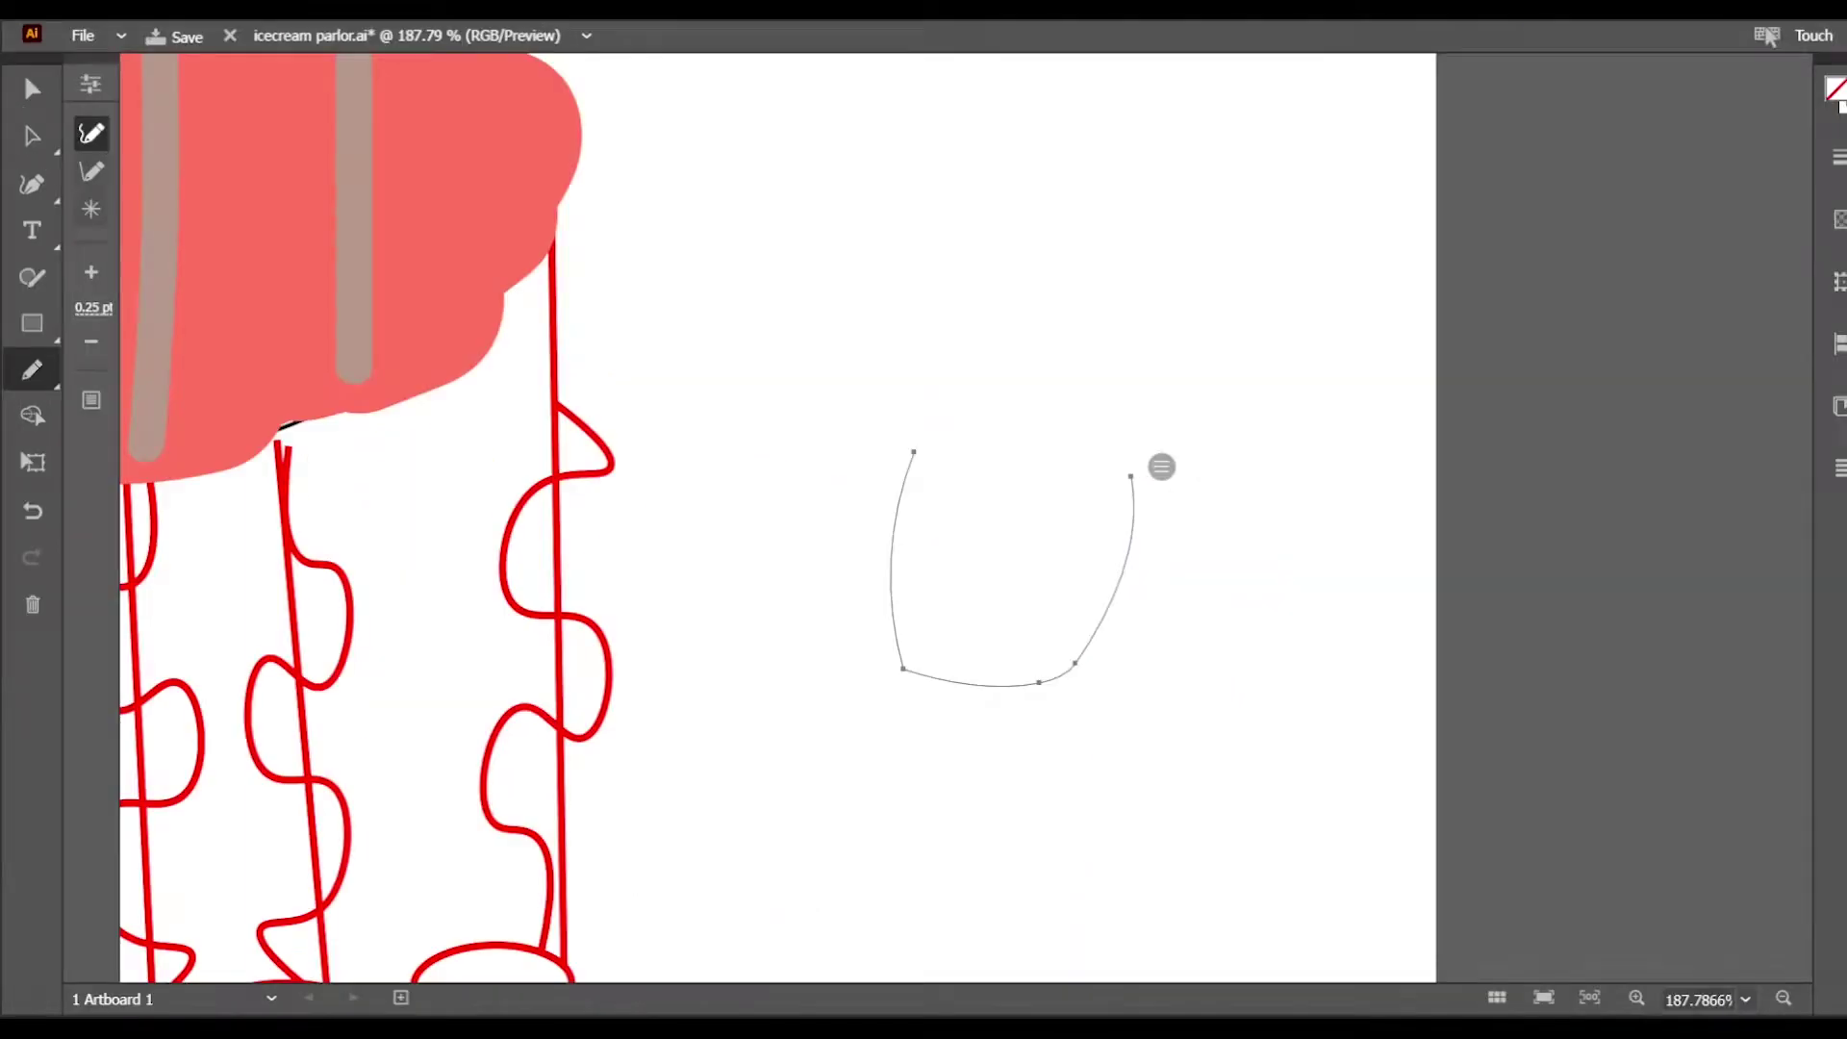
Step: Draw a closed cup outline with a curved-in top edge using the Pencil tool on the blank area beside the chair
click(31, 369)
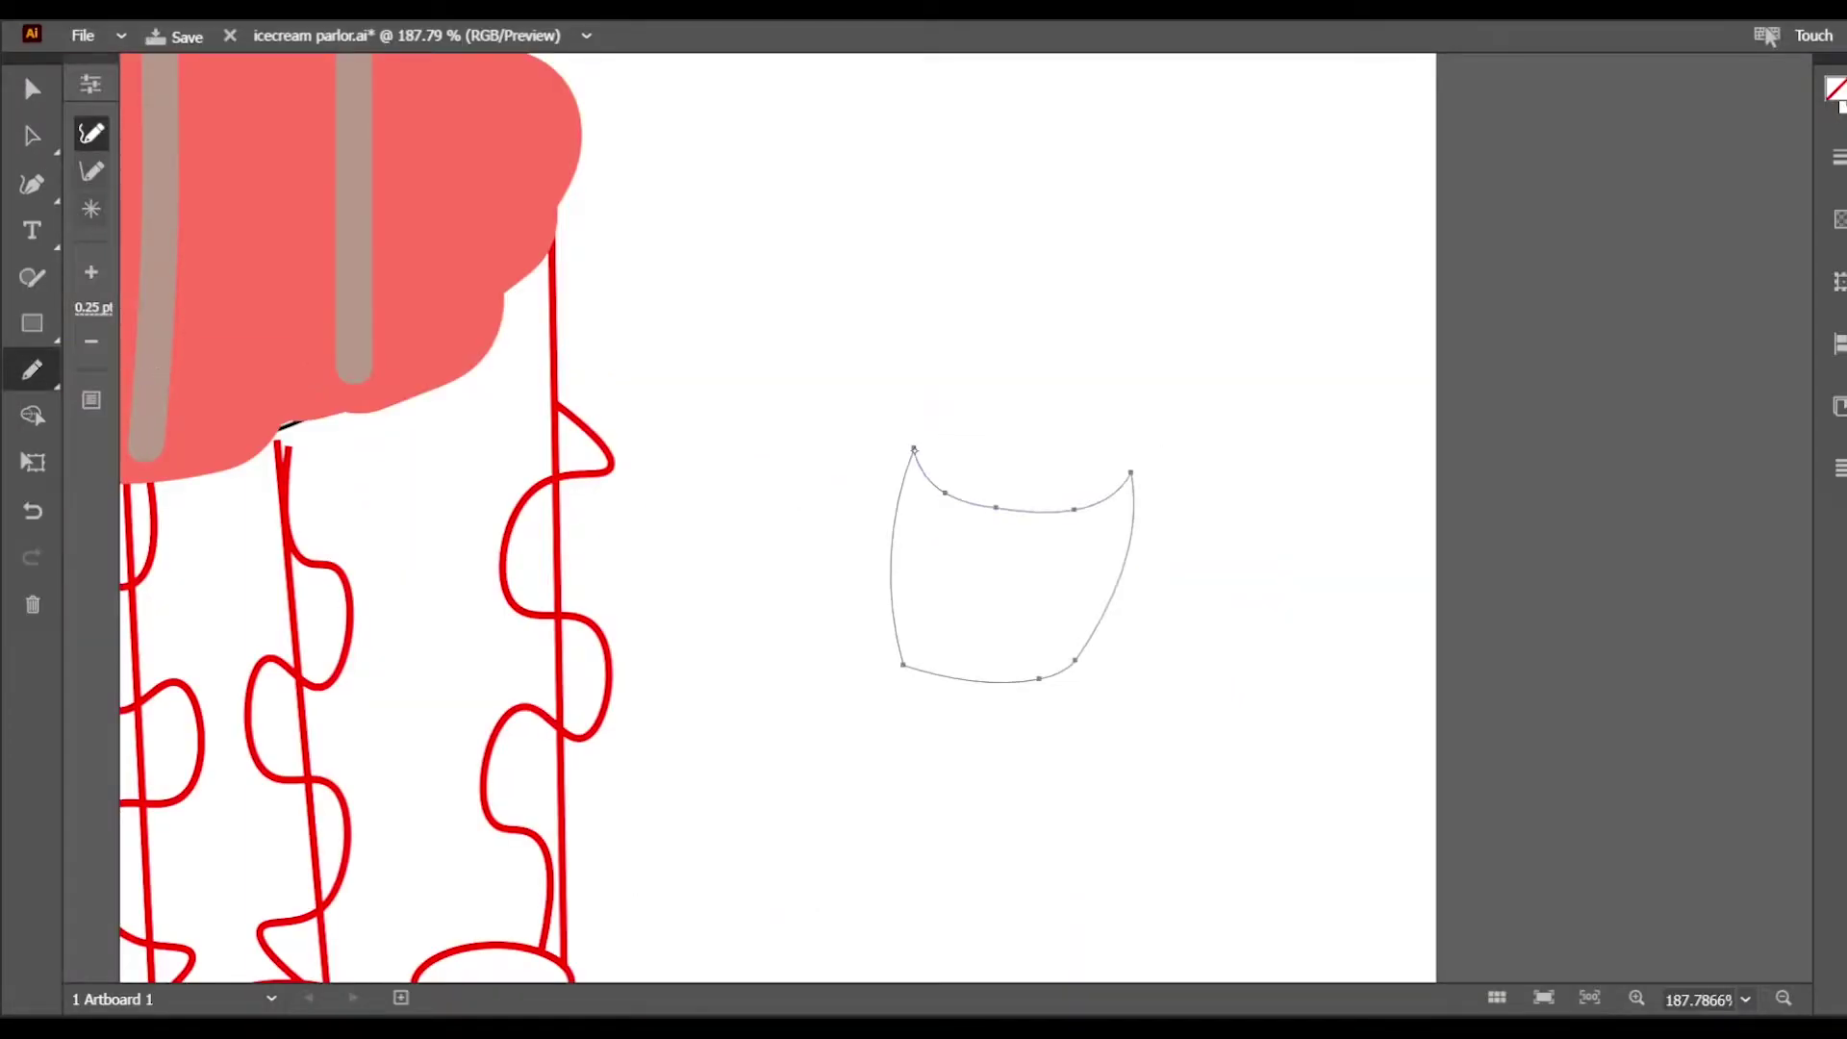
drag(983, 689, 972, 712)
click(32, 89)
click(31, 511)
Step: Fill the cup shape with pale pinkish beige and narrow it slightly from its lower-left corner
click(1836, 89)
click(1748, 268)
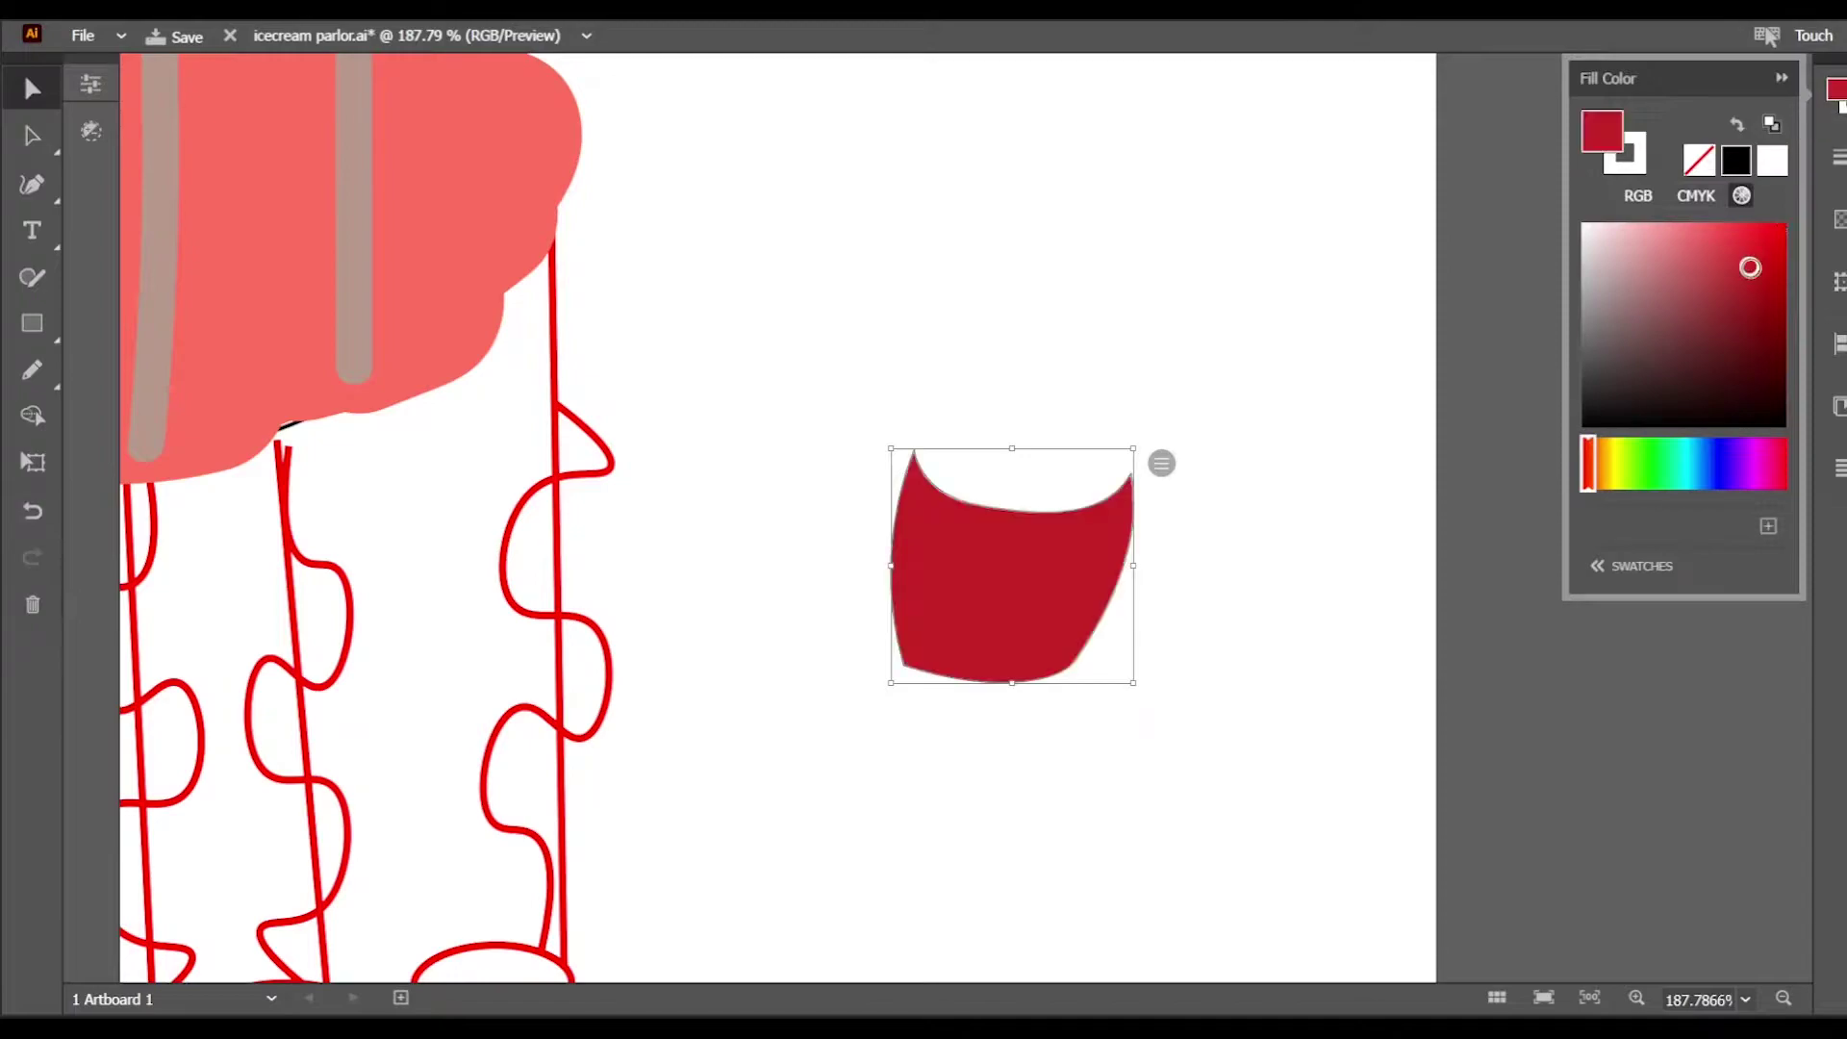
click(1628, 243)
click(1600, 464)
mouse_move(1626, 247)
mouse_down()
mouse_move(1617, 277)
mouse_move(1600, 241)
mouse_move(1614, 244)
mouse_up()
click(1781, 78)
drag(891, 683, 919, 686)
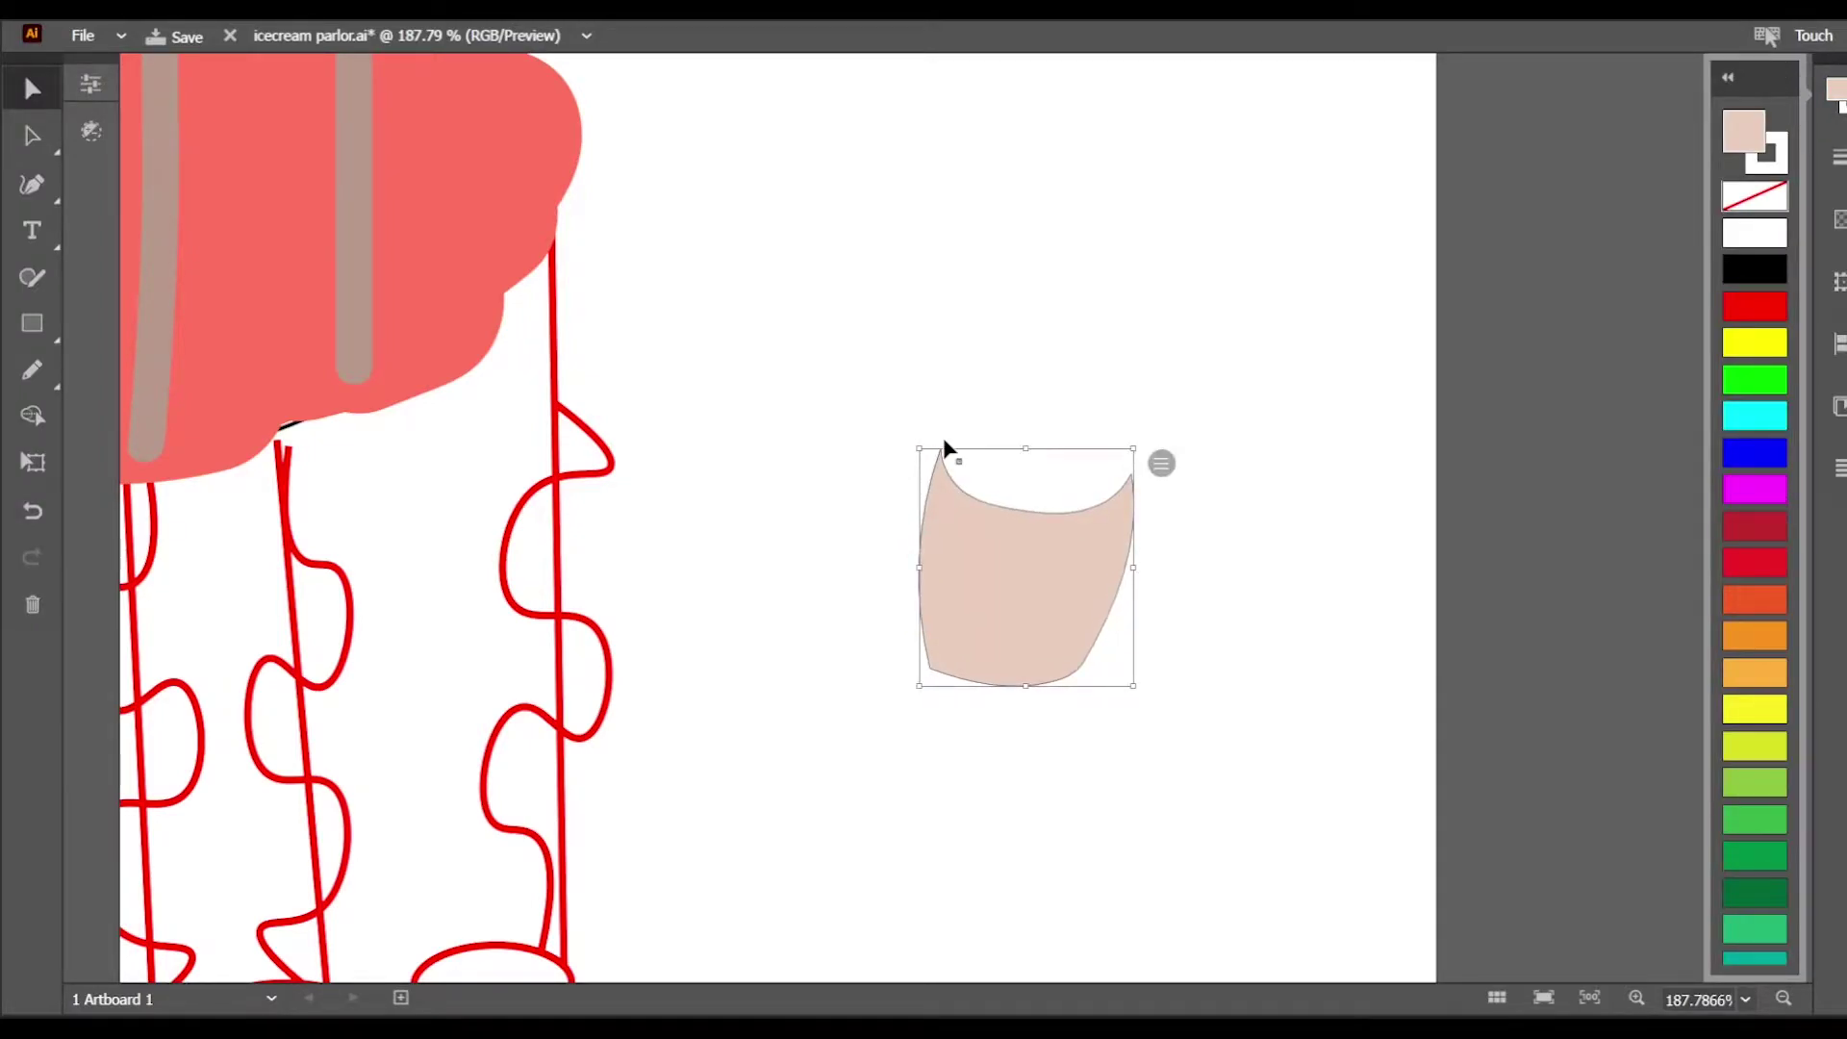
Step: Draw a small oval scoop and a crescent beneath it above the cup with the Pencil tool, and fill both light orange
click(833, 394)
click(32, 370)
click(156, 371)
mouse_move(964, 350)
mouse_down()
mouse_move(1117, 382)
mouse_move(983, 347)
mouse_move(1015, 344)
mouse_up()
click(31, 89)
drag(962, 255, 1201, 371)
click(1755, 673)
click(1269, 530)
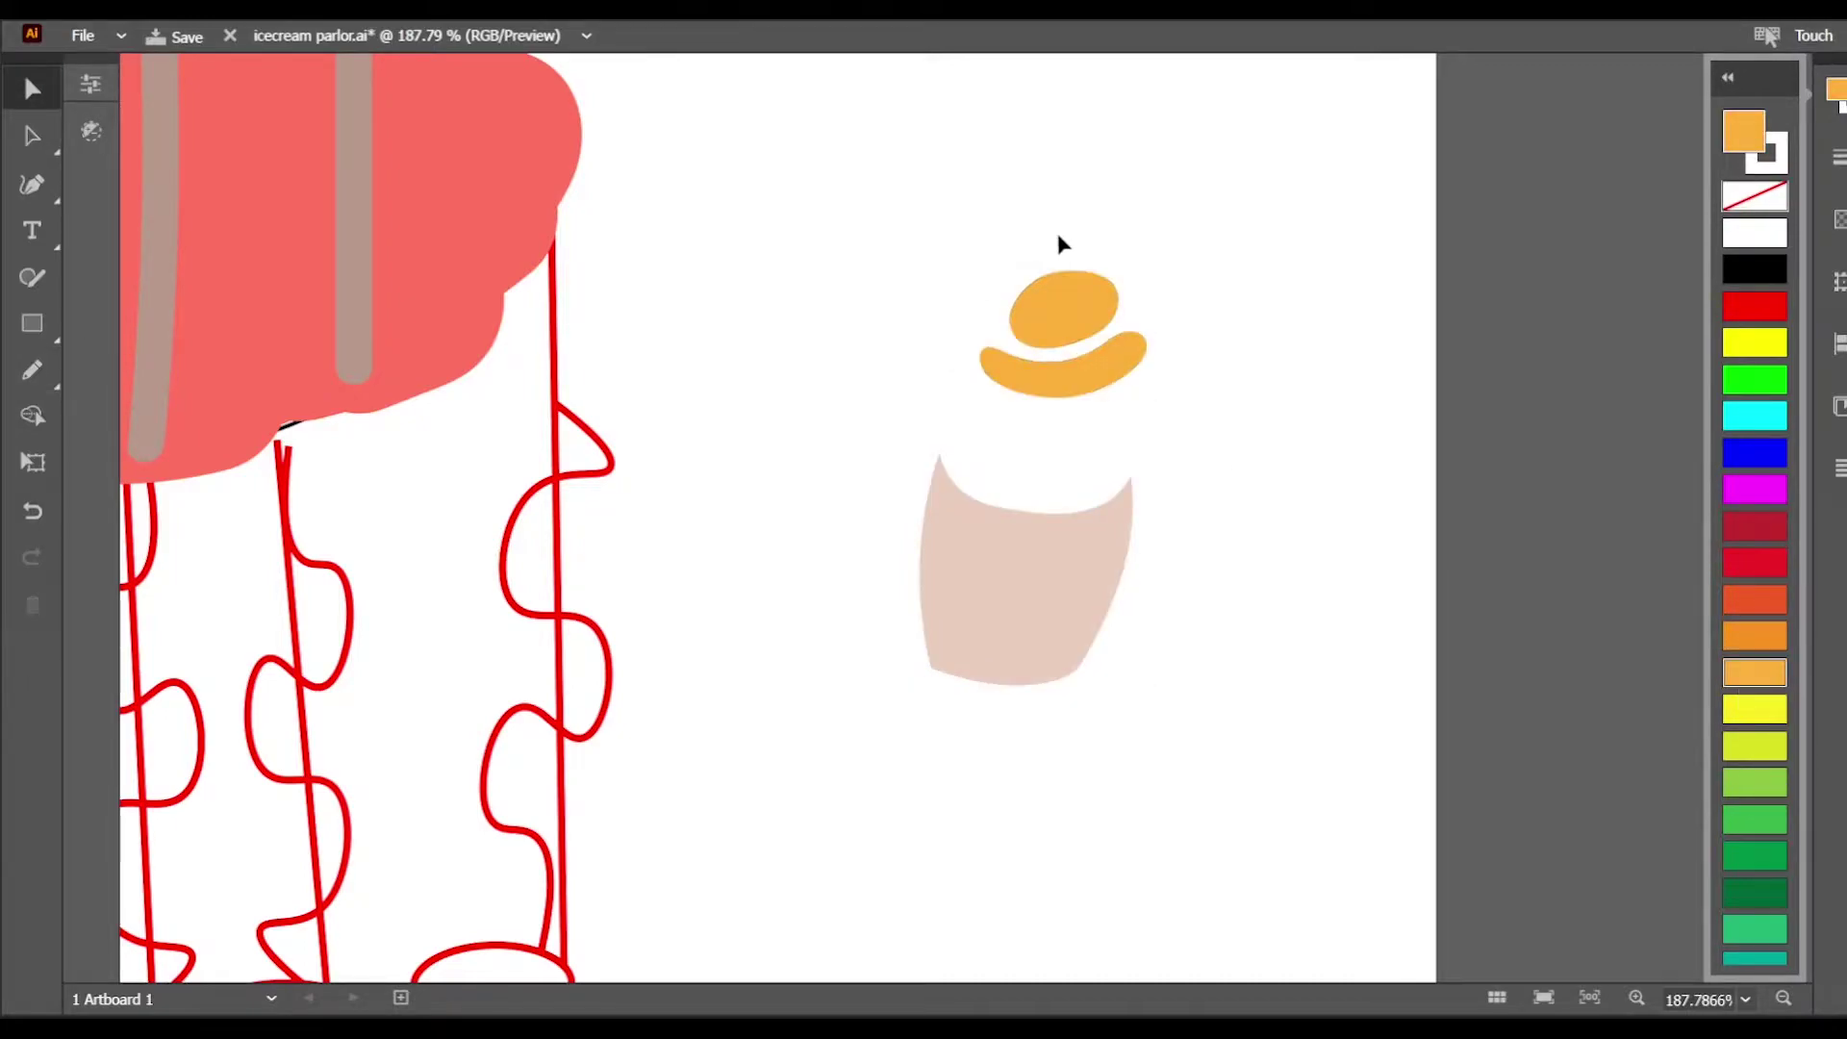
Step: Draw a flat rounded cap shape above the orange scoop and fill it with bright cyan
key(n)
mouse_move(981, 217)
mouse_down()
mouse_move(1073, 169)
mouse_move(986, 219)
mouse_up()
click(1755, 416)
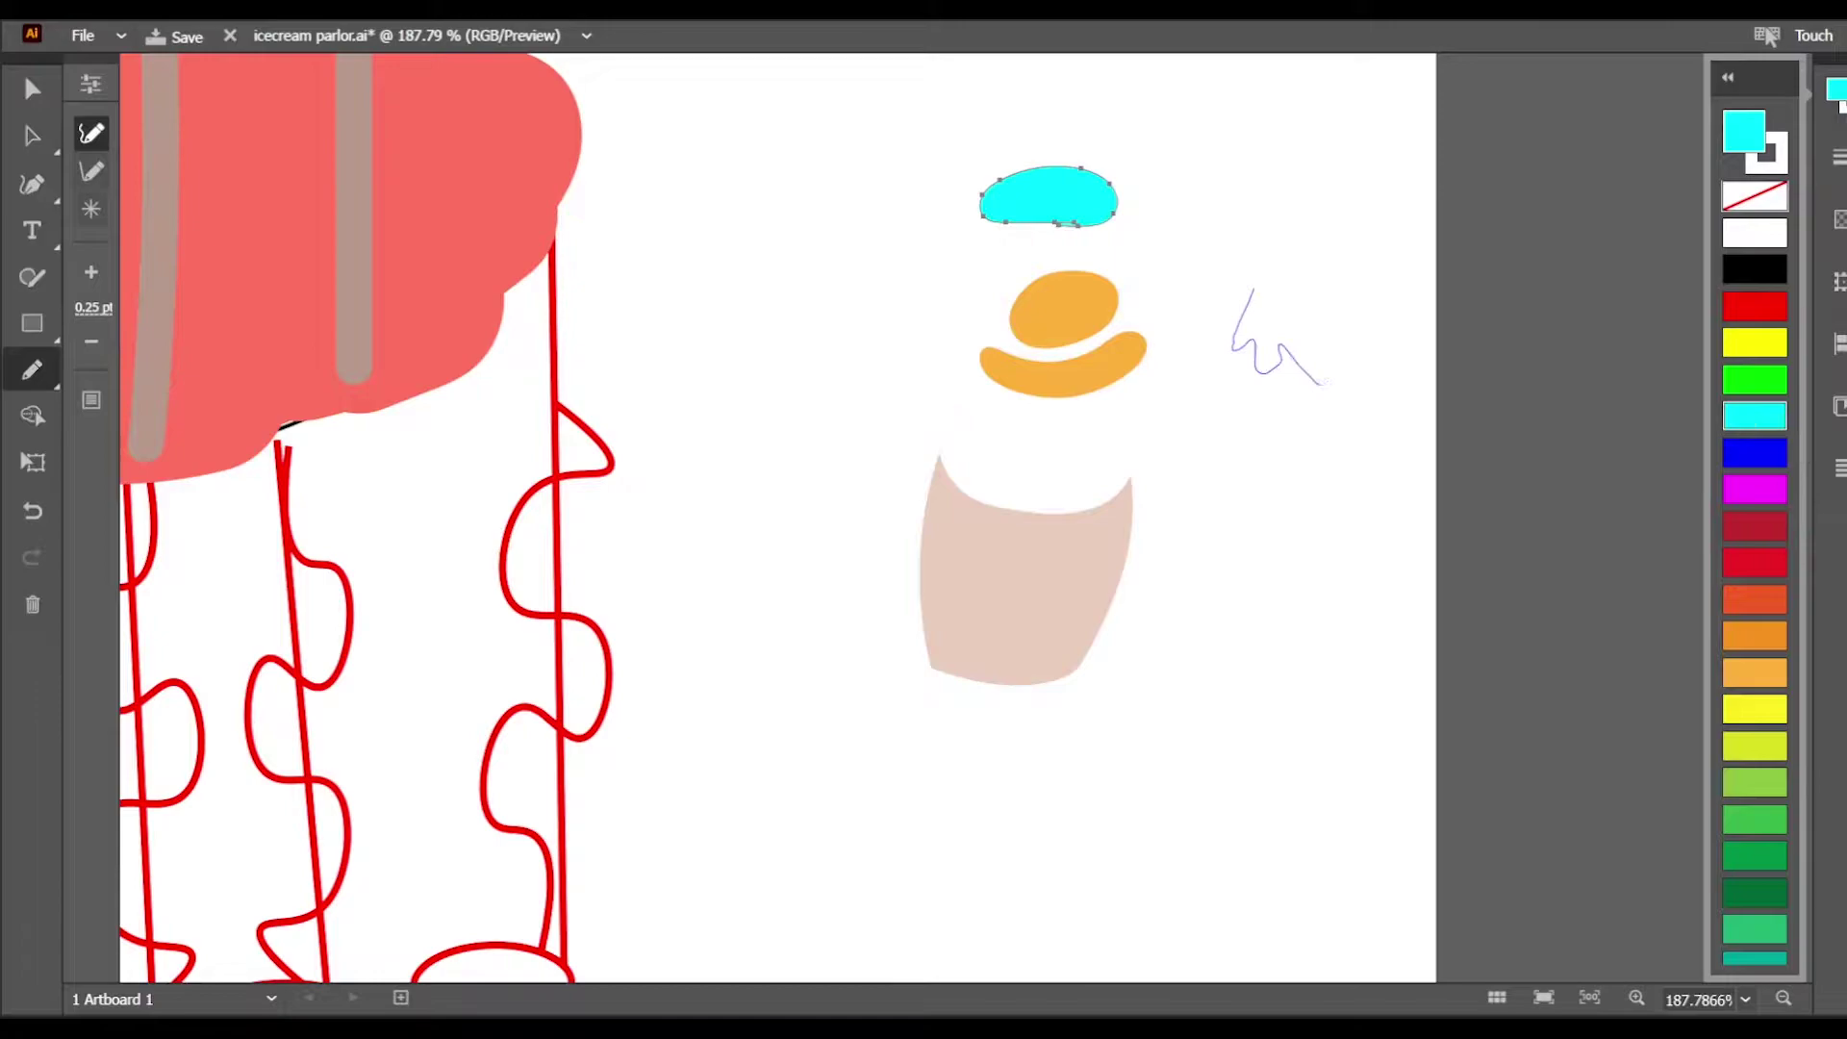
Step: Draw a small dripping splat beside the orange scoop and fill it with bright cyan
drag(1325, 382, 1239, 284)
click(1755, 415)
click(31, 136)
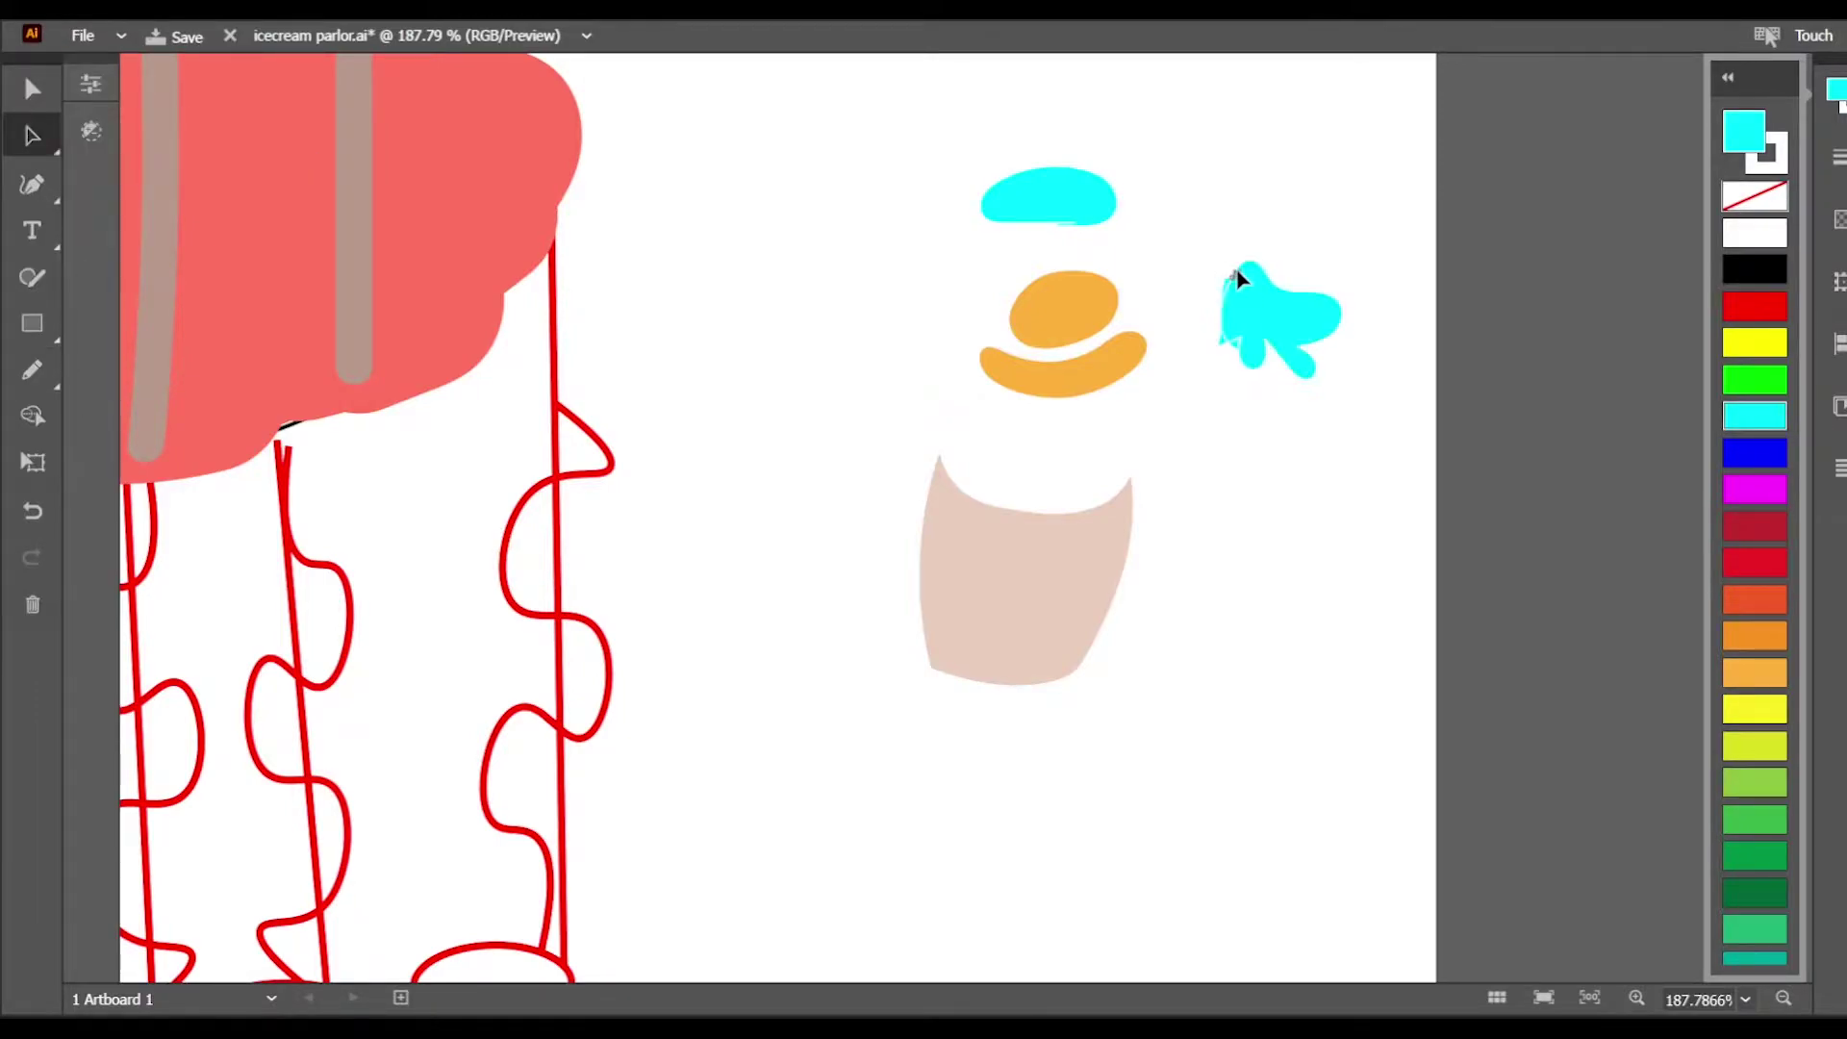
scroll(1769, 840, down, 6)
click(1729, 77)
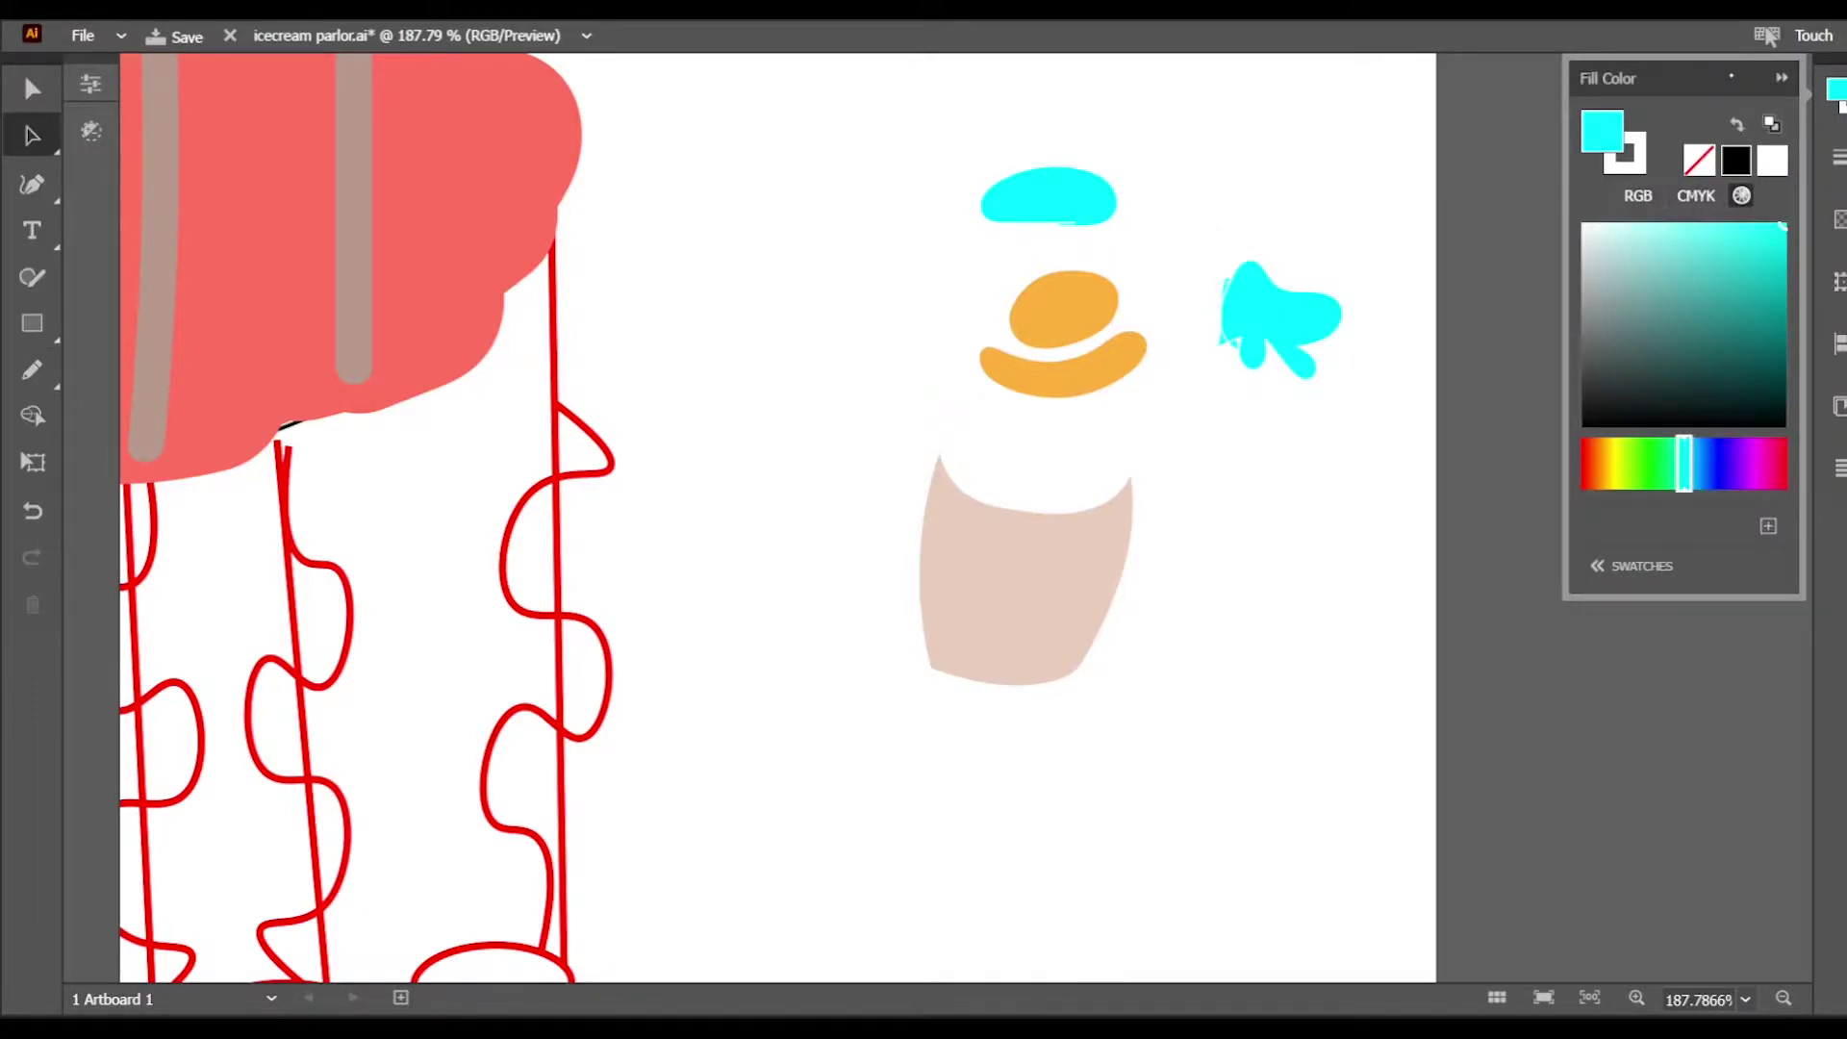
Step: Draw a light green oval base and flared stem below the cup, then move both and the cup up beside the chair
click(32, 370)
drag(948, 751, 938, 757)
drag(1248, 680, 1209, 808)
drag(1306, 678, 1328, 821)
drag(1248, 680, 1307, 677)
drag(1209, 808, 1328, 822)
click(32, 88)
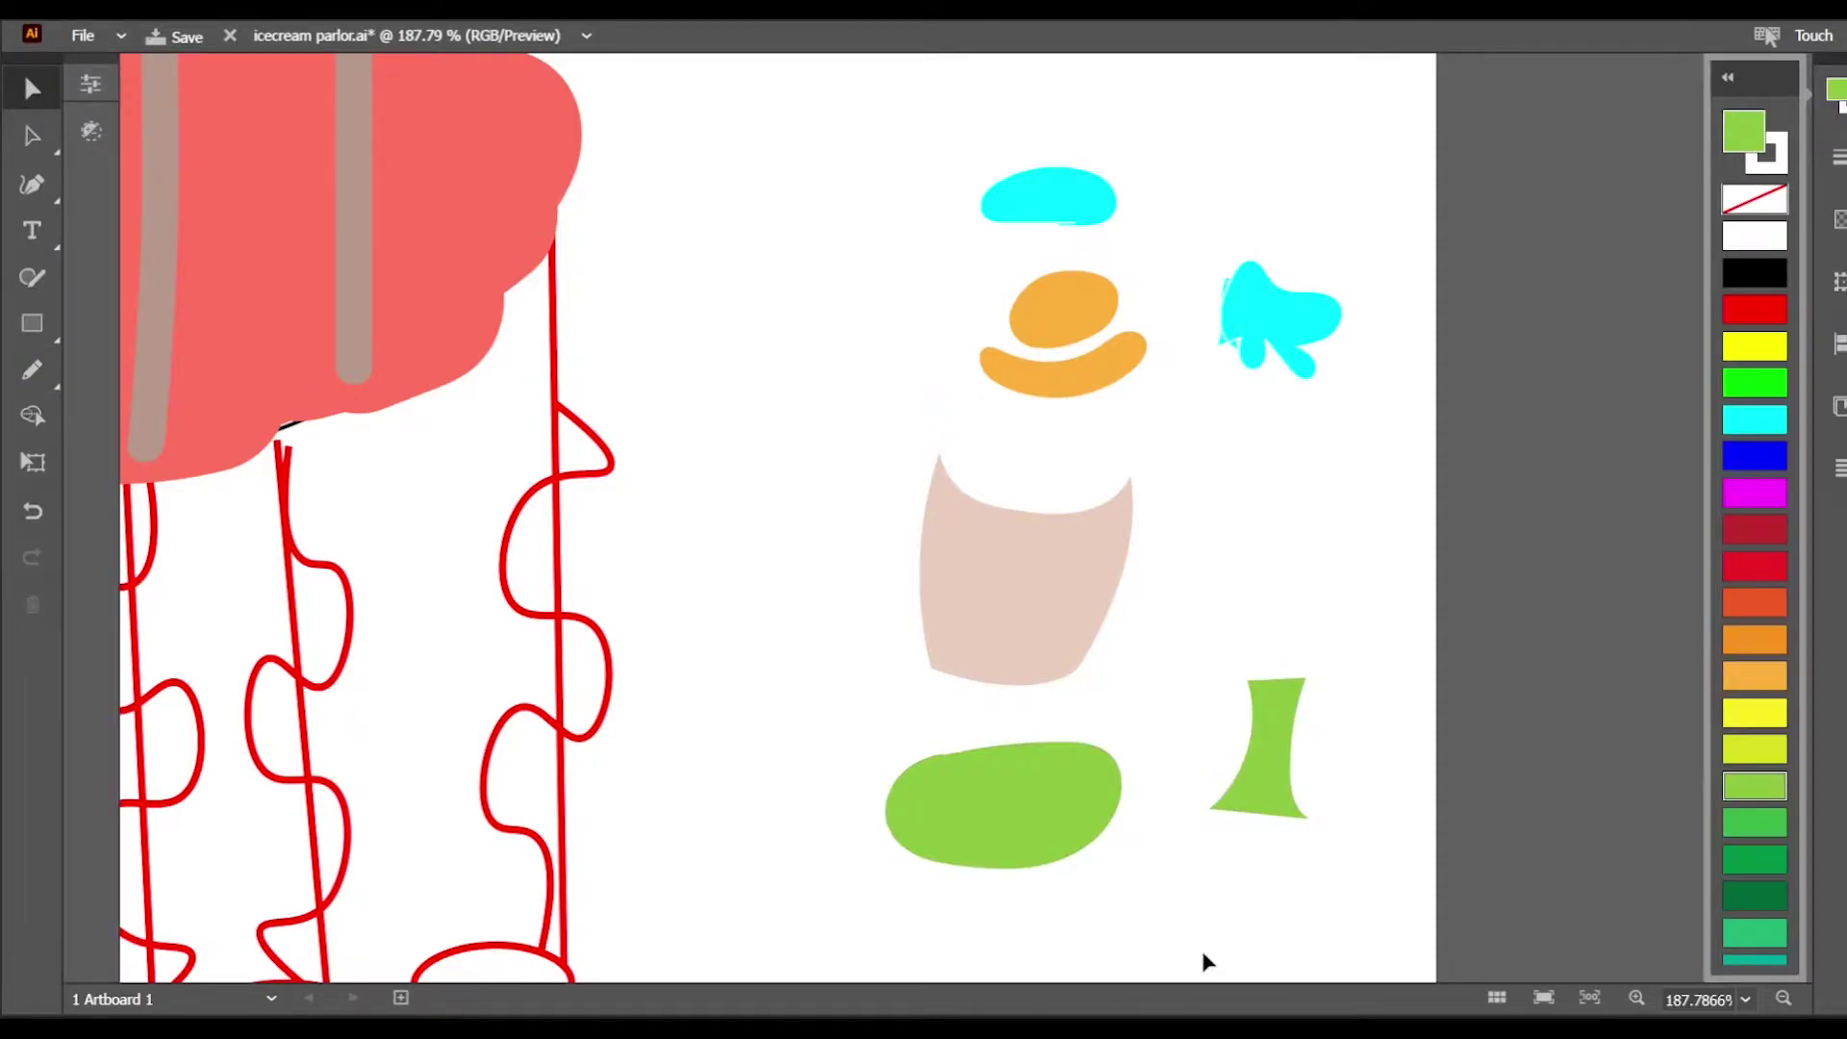
drag(1001, 808, 777, 246)
drag(1292, 785, 763, 482)
drag(1047, 637, 931, 456)
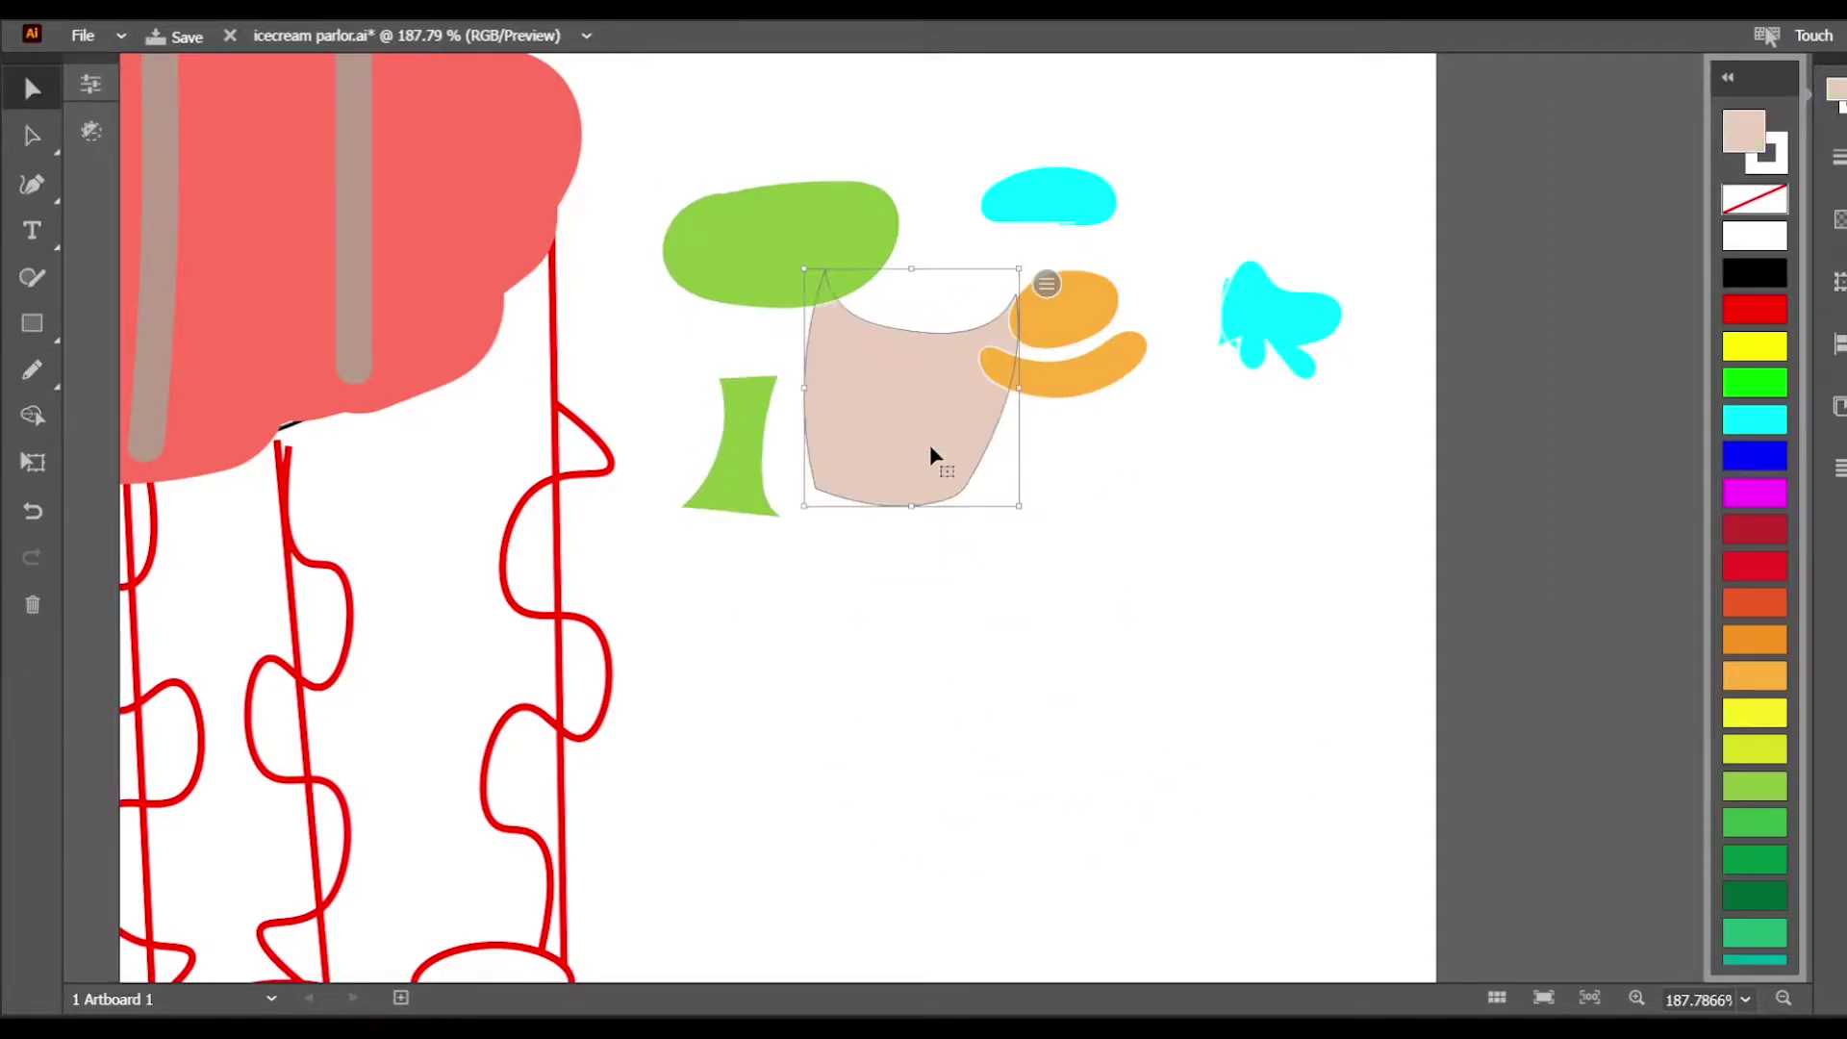
click(32, 371)
drag(1218, 757, 1225, 762)
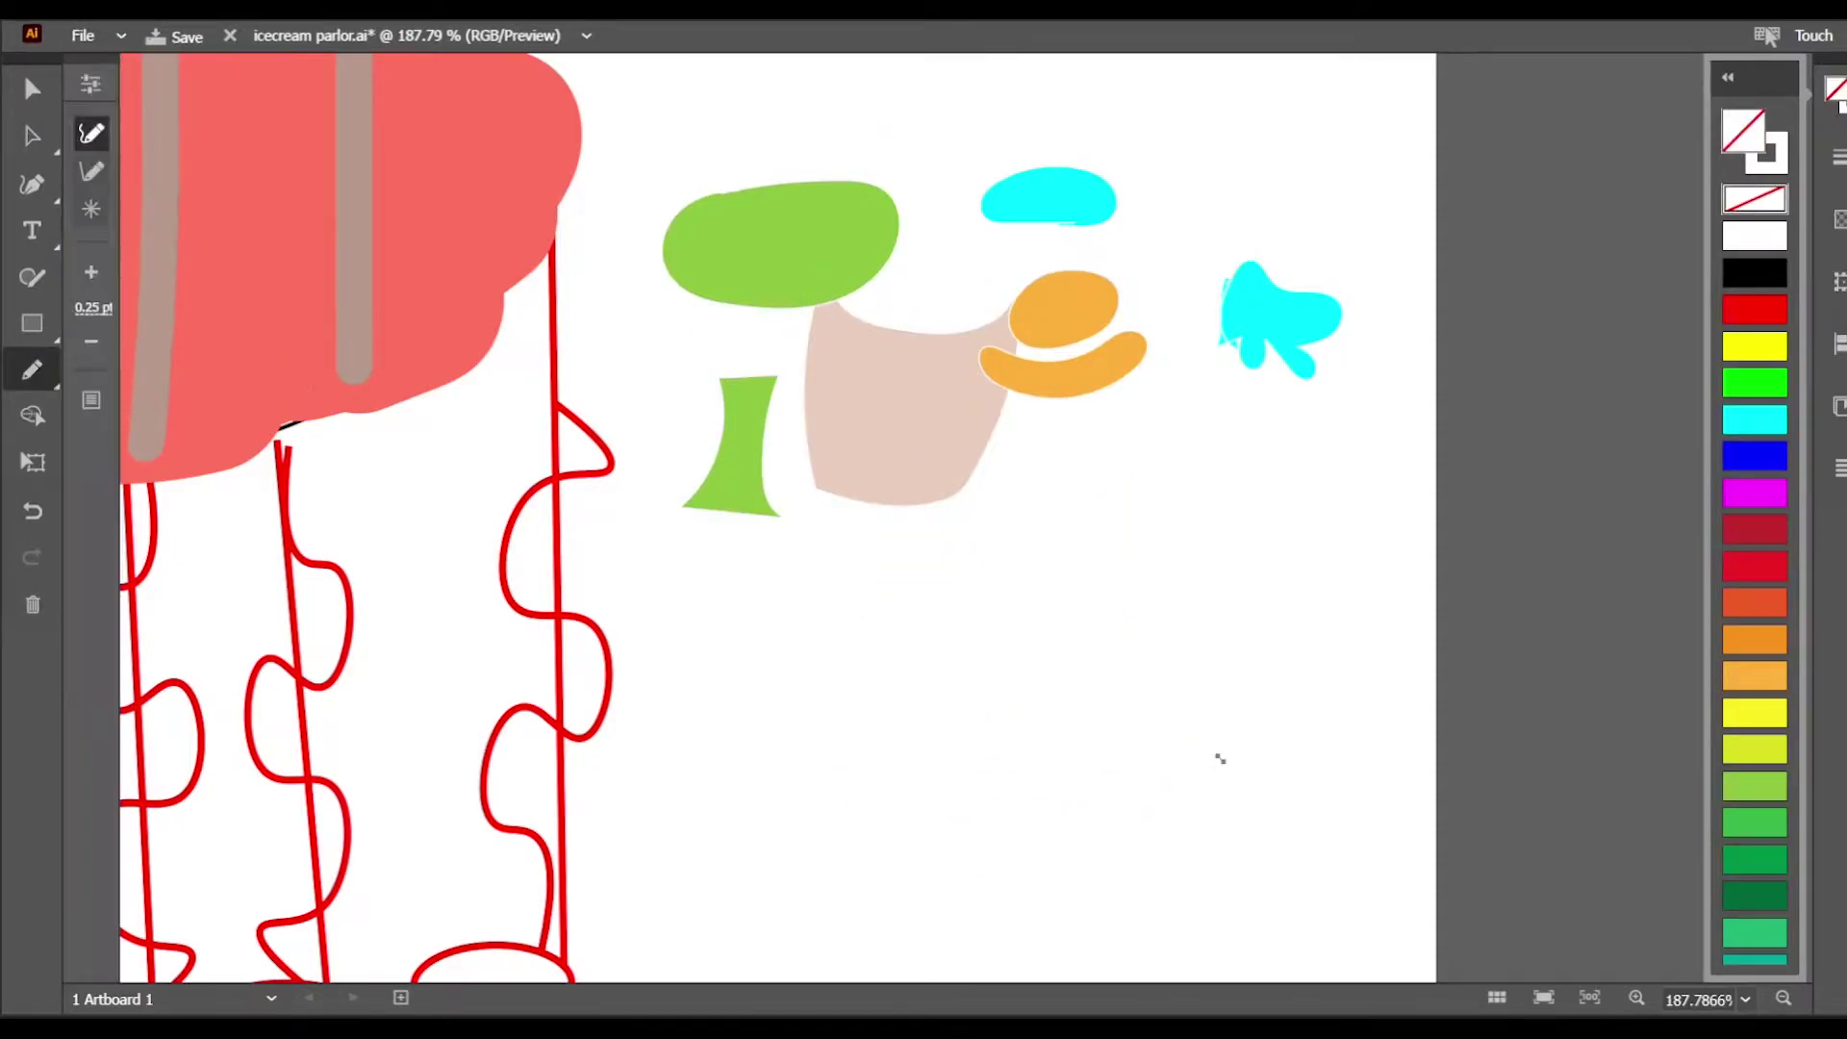
click(32, 89)
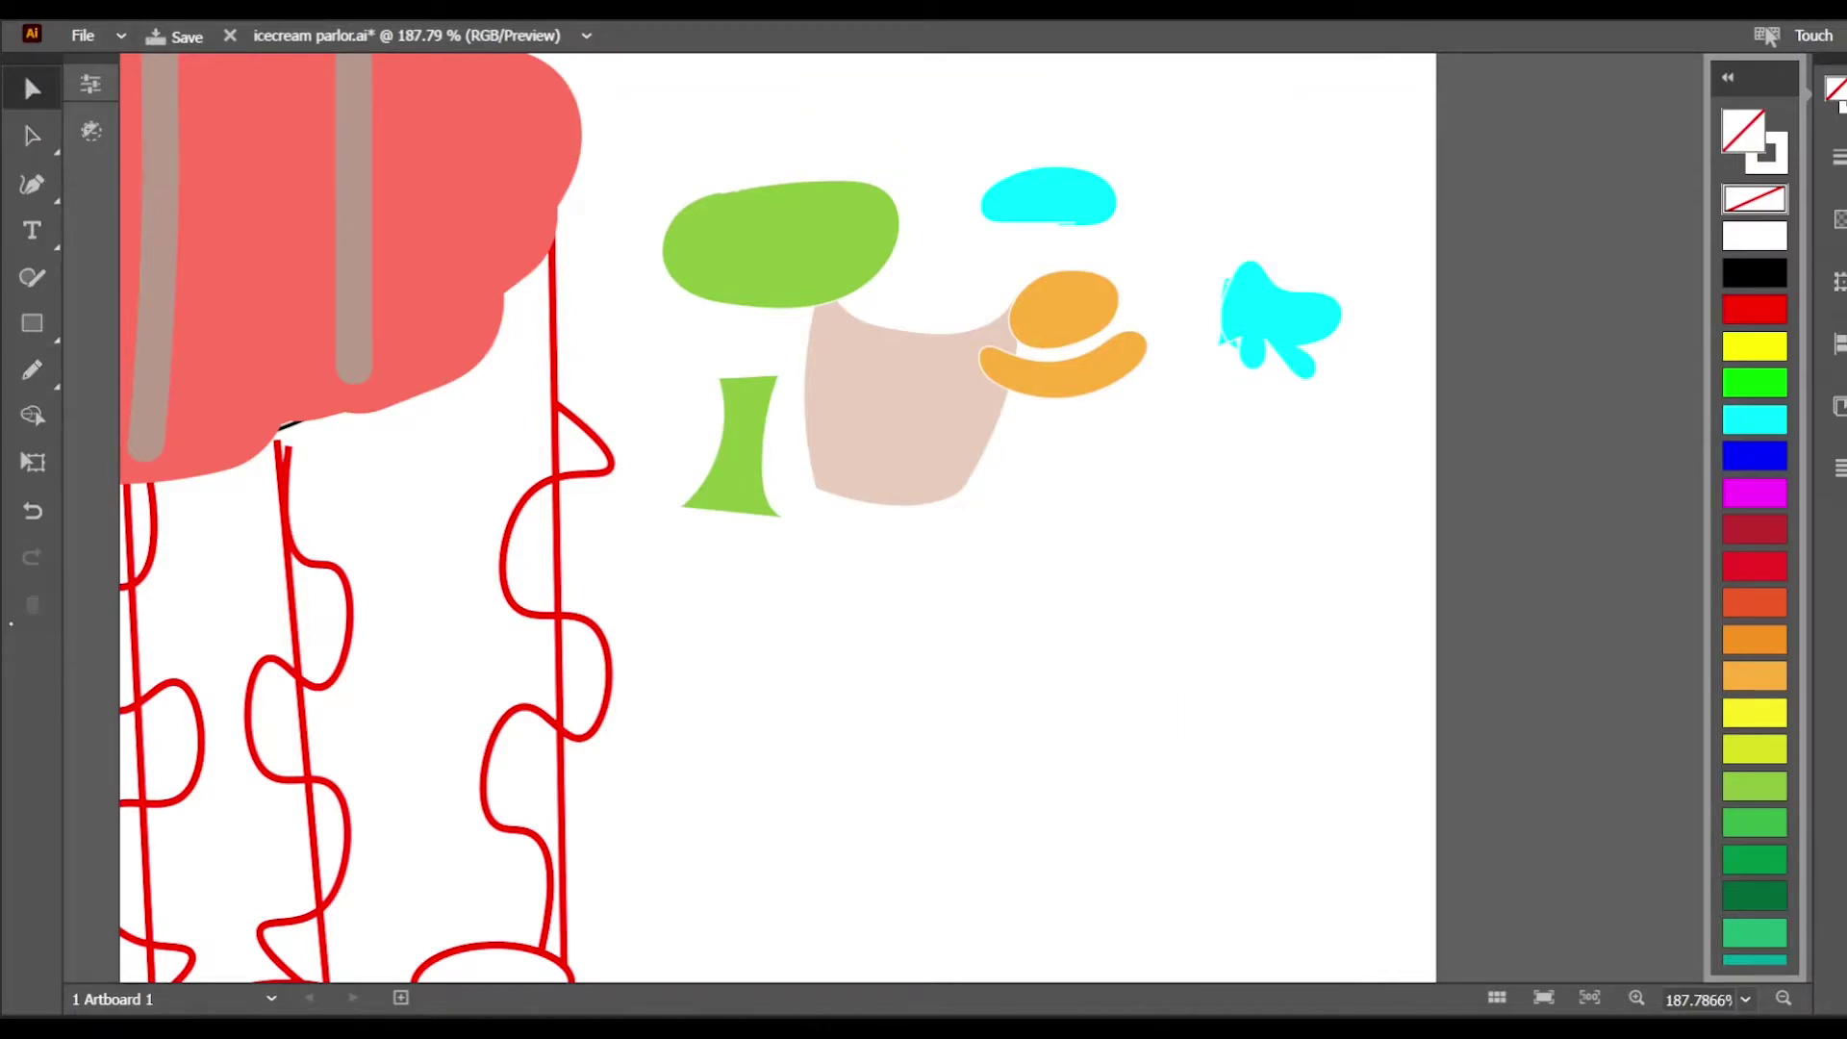
Step: Draw a tapering, wavy-edged swirl in the blank area below the cyan splat with the Pencil tool and fill it light orange
click(32, 370)
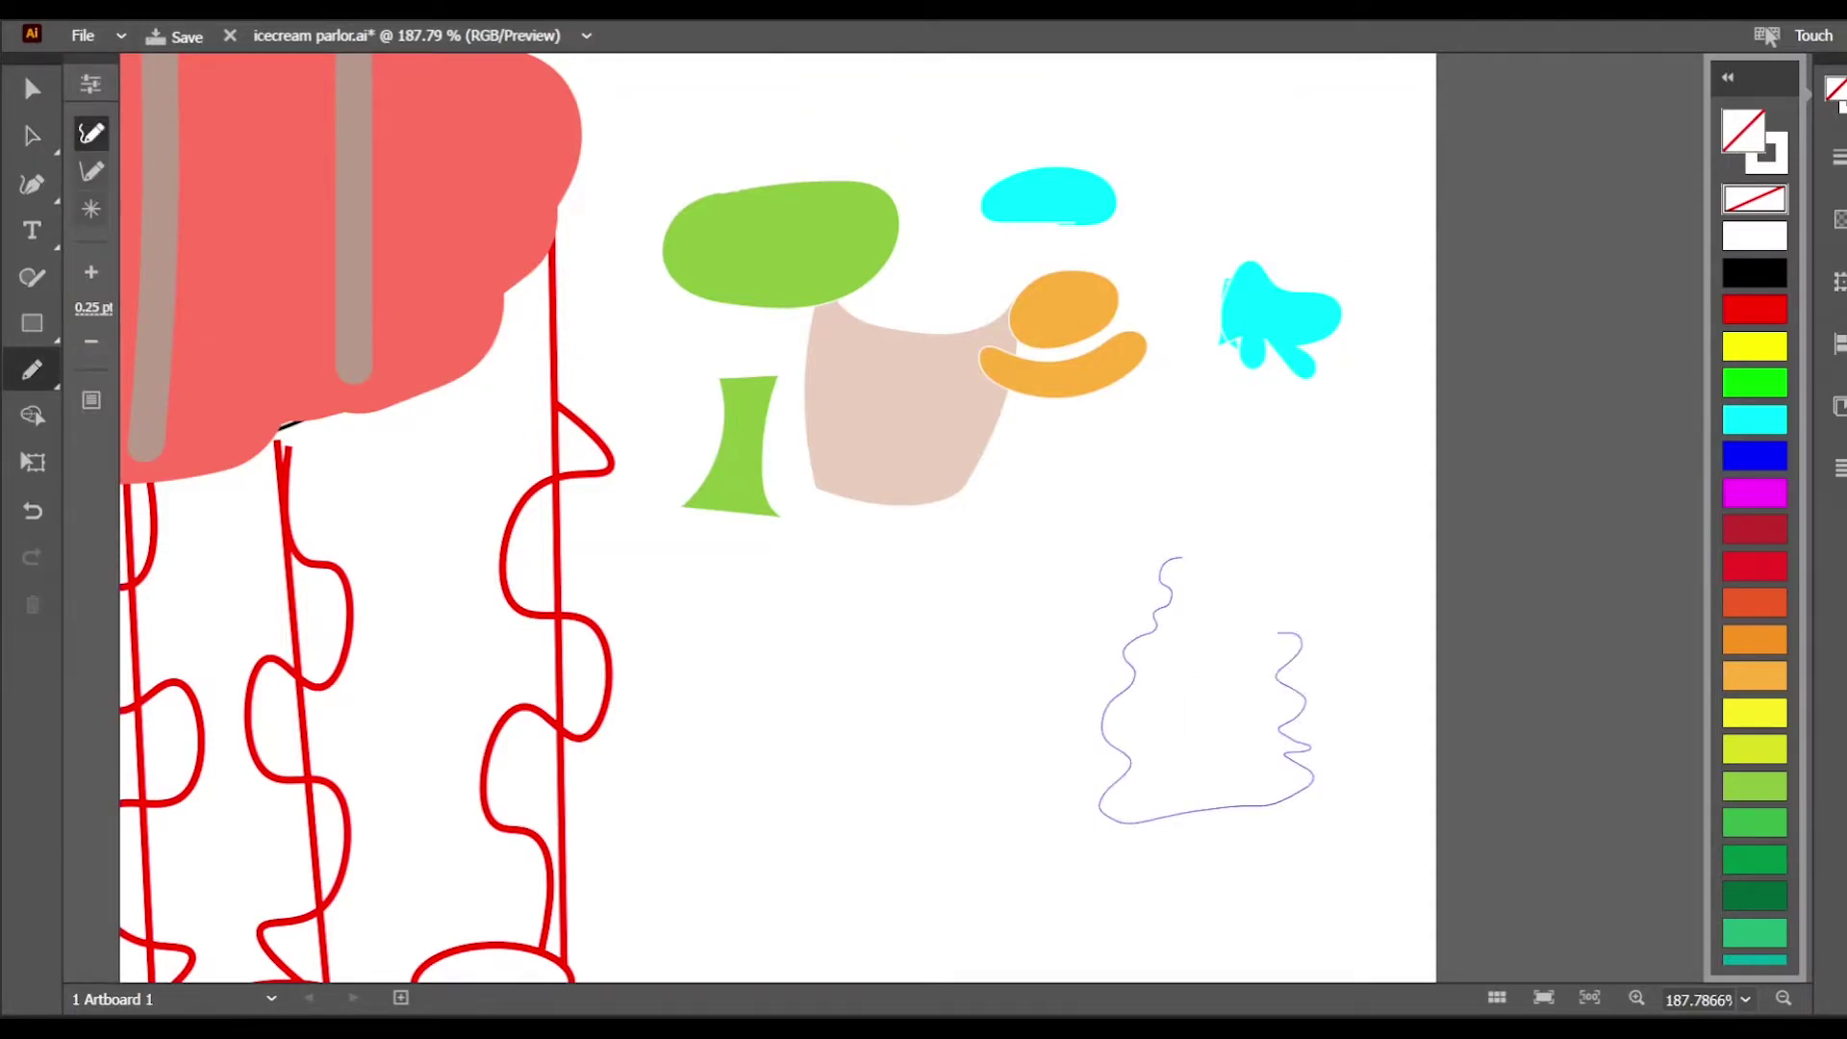
drag(1277, 633, 1184, 556)
click(1755, 676)
click(992, 744)
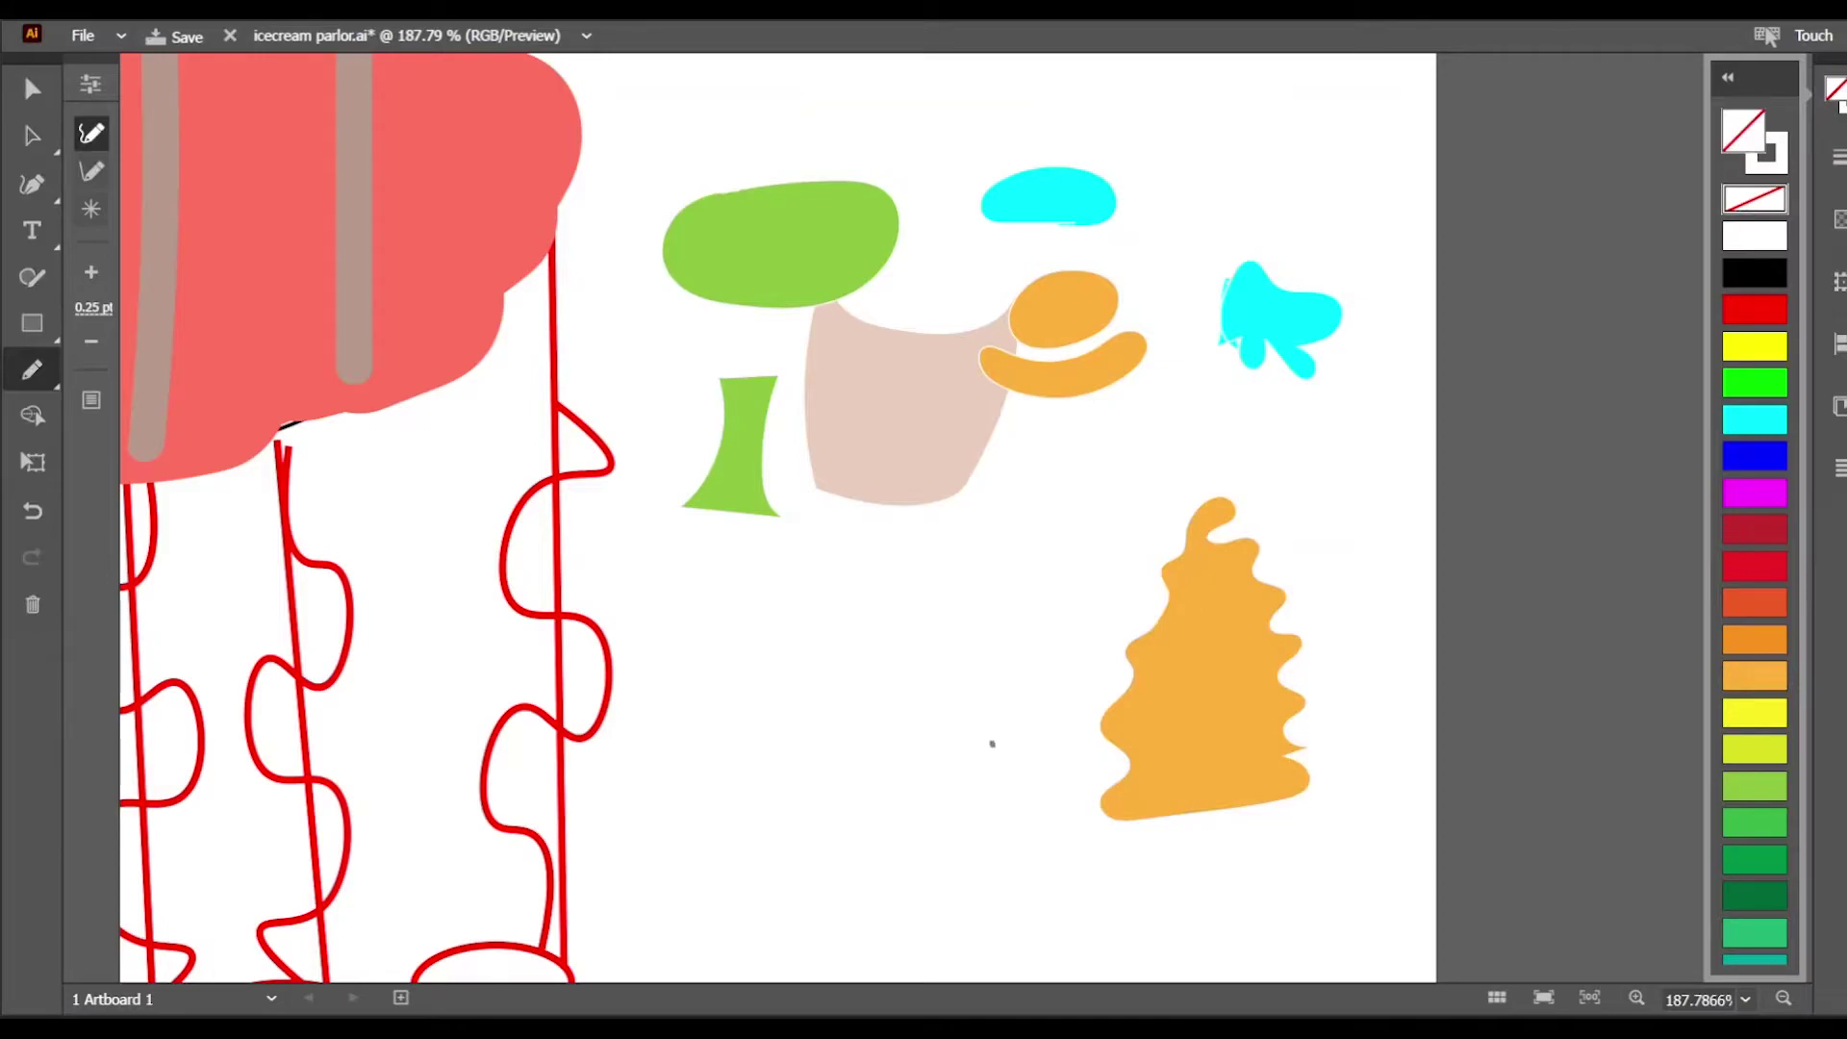
click(32, 370)
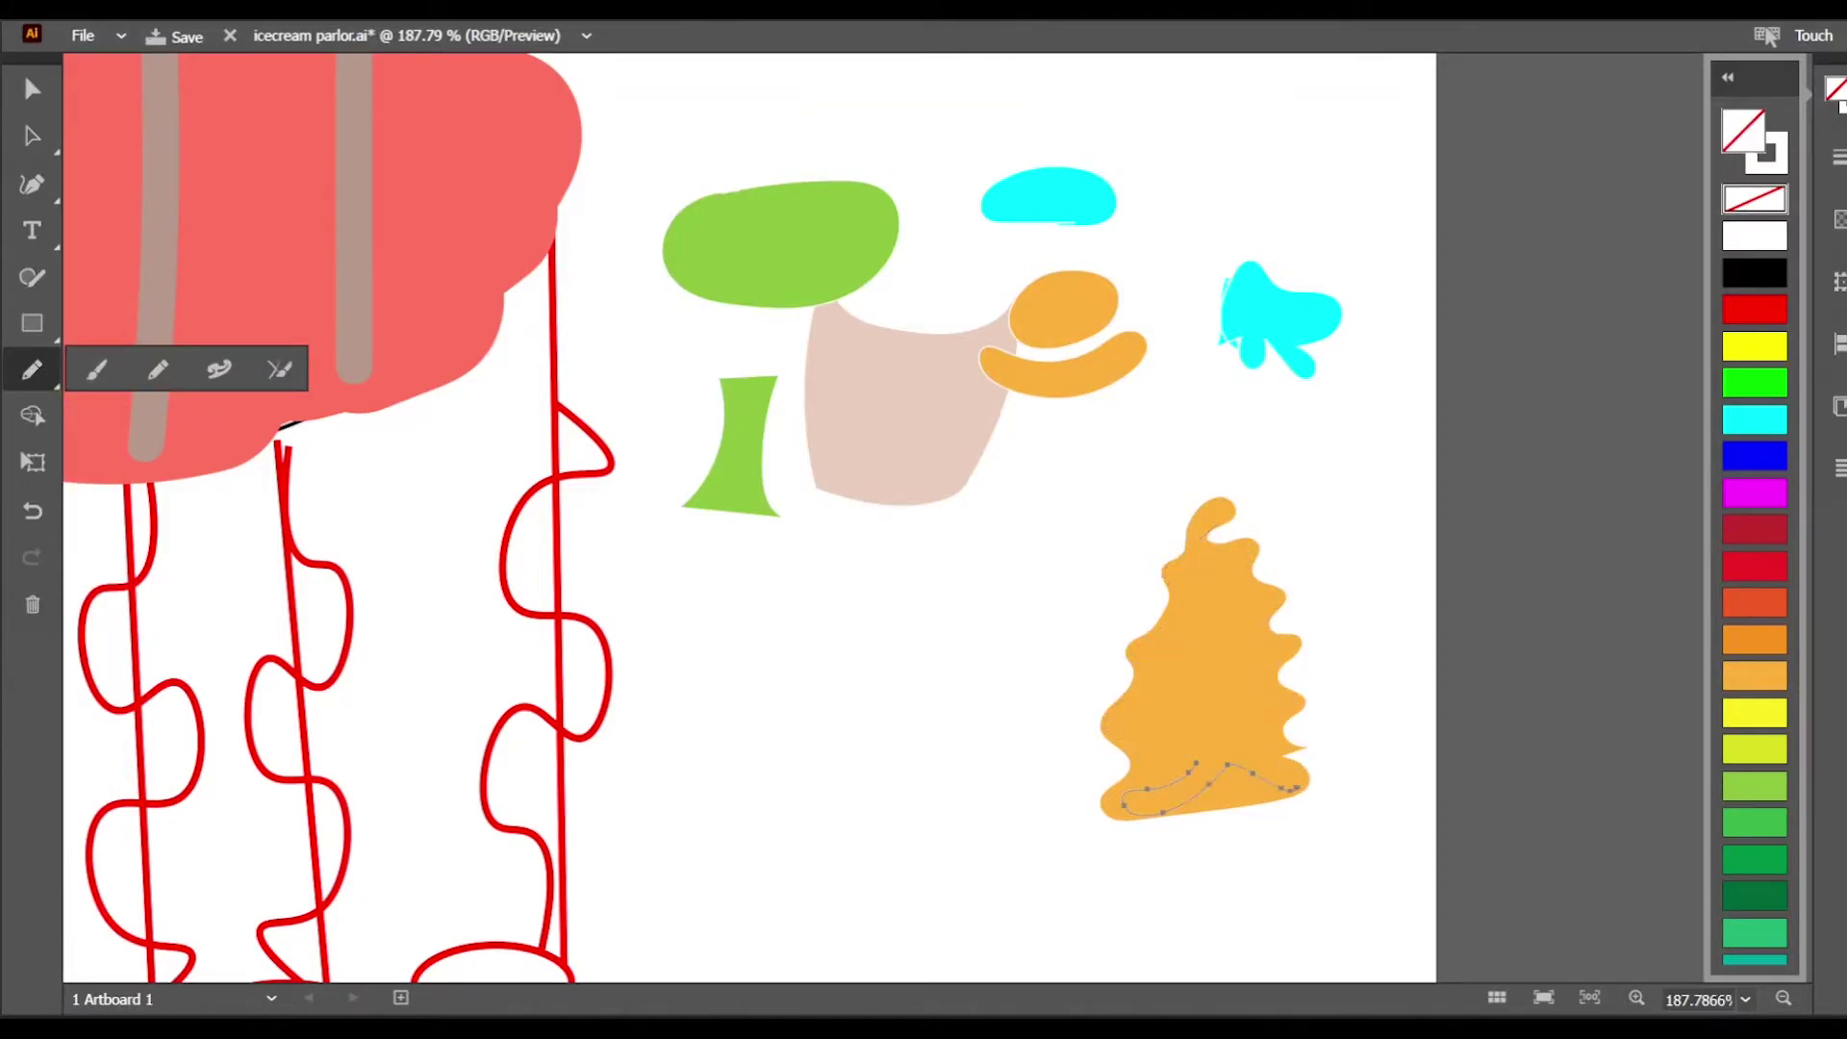
click(32, 510)
click(33, 511)
Step: Move the zigzag line out beside the orange swirl and give it a light orange stroke with no fill
click(31, 89)
drag(1227, 703, 1019, 743)
click(1755, 681)
click(1778, 162)
click(1755, 676)
click(1755, 200)
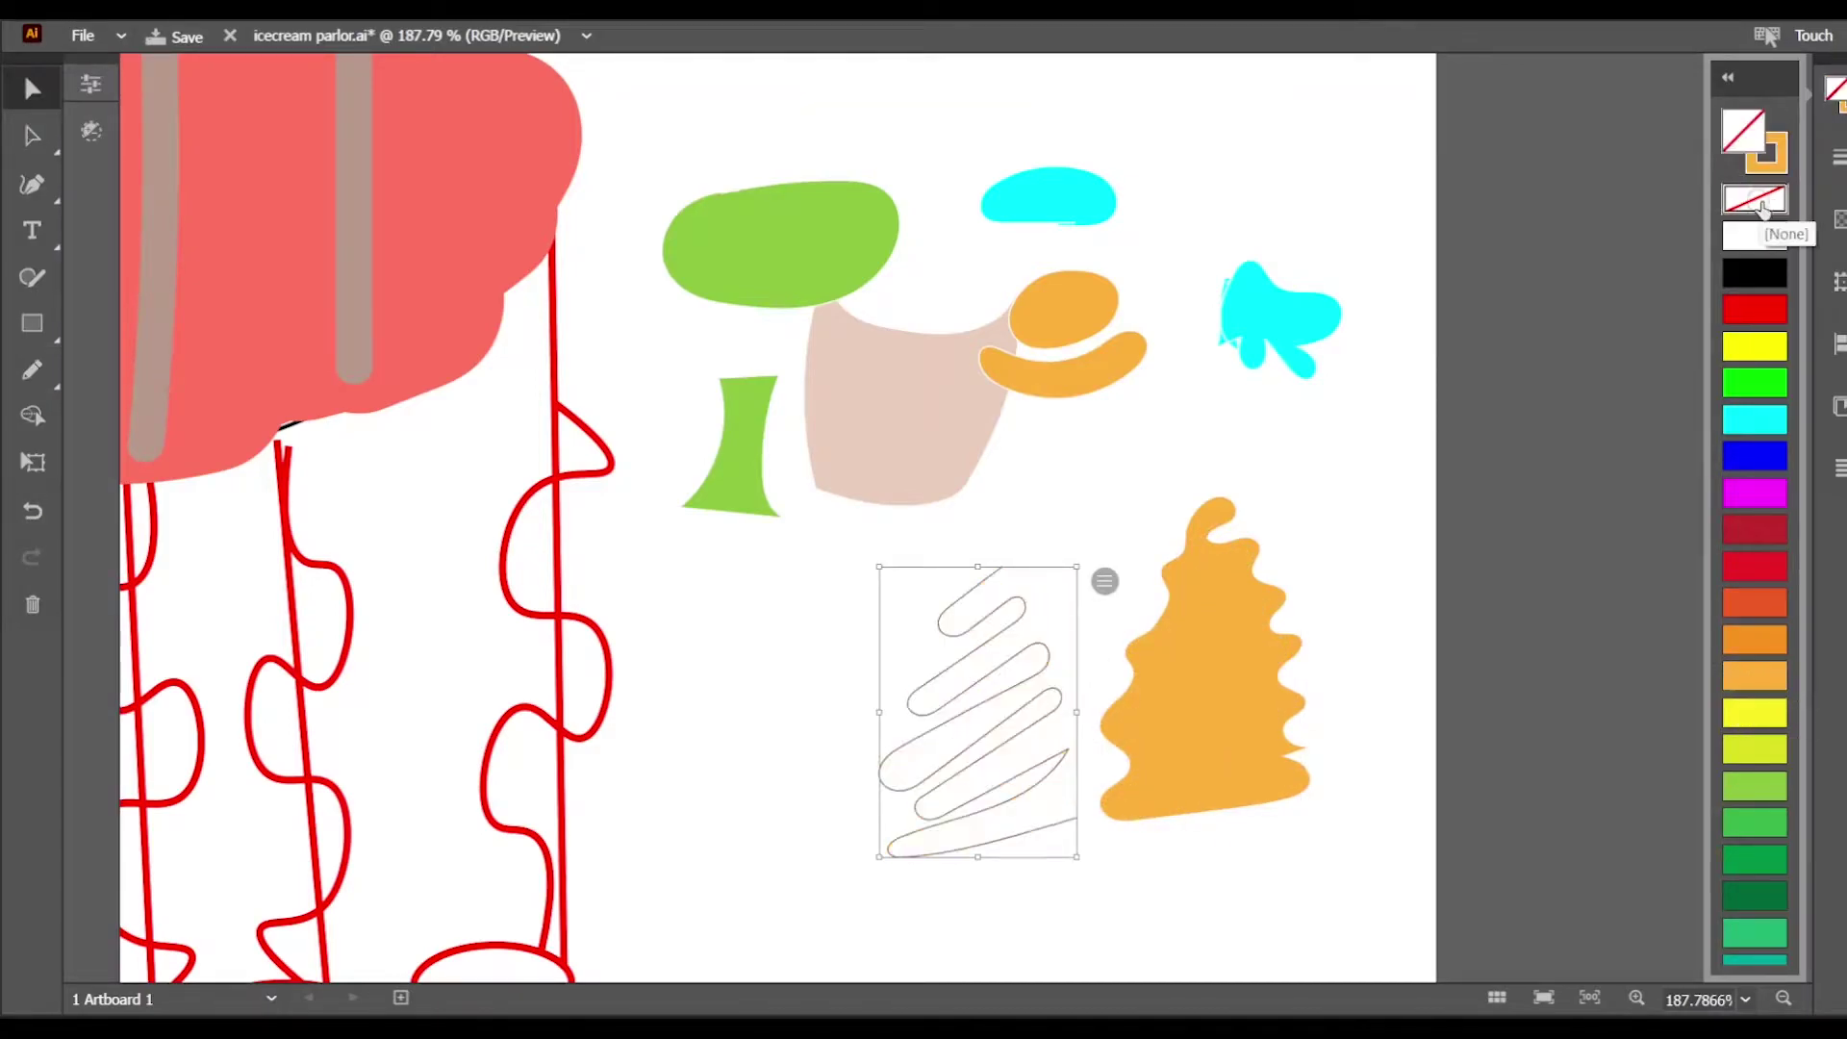
Step: Set the zigzag line's stroke to red and shift both it and the orange swirl closer to the chair
click(1206, 890)
click(1018, 766)
click(1754, 309)
drag(989, 809, 791, 791)
mouse_move(1207, 733)
mouse_down()
mouse_move(997, 726)
mouse_move(1300, 839)
mouse_up()
Step: Draw a dripping sauce shape beside the orange swirl, give it a crimson fill and magenta stroke, and move it closer to the swirl
click(31, 370)
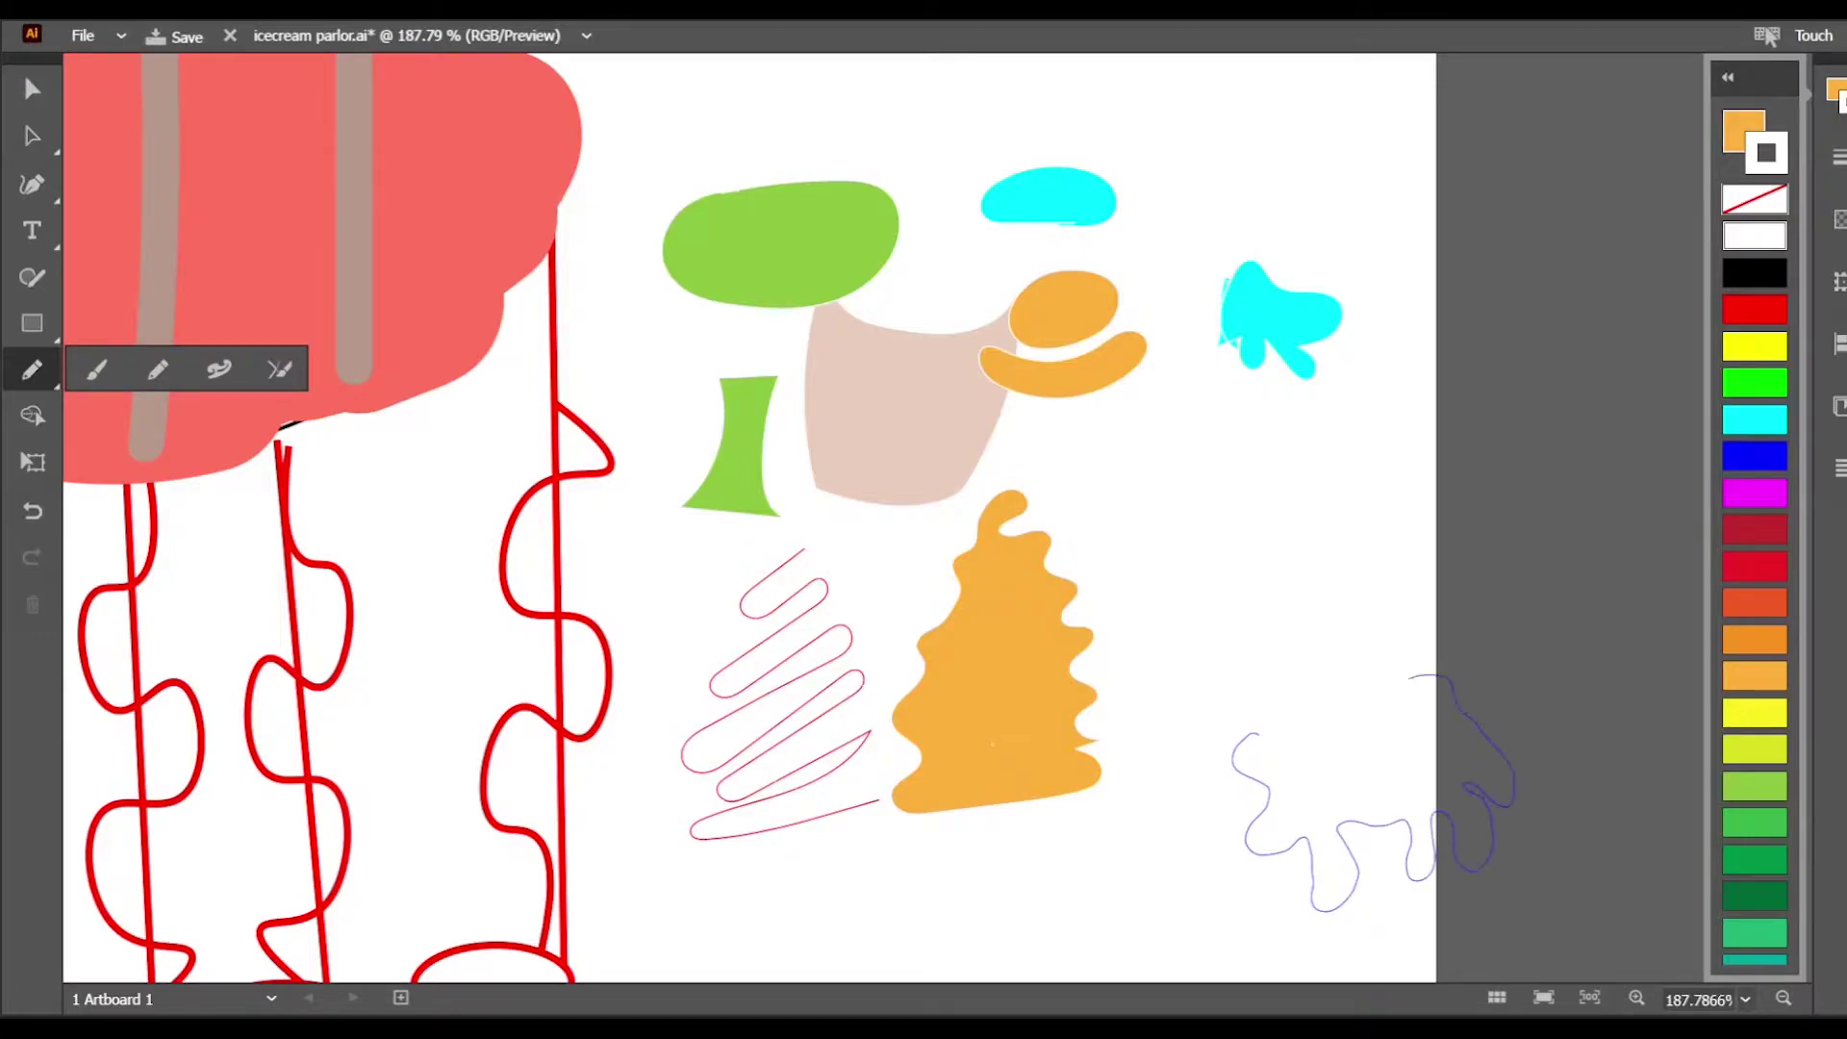
mouse_move(1409, 677)
mouse_down()
mouse_move(1248, 744)
mouse_move(1367, 574)
mouse_up()
click(32, 88)
click(1755, 604)
click(1755, 493)
click(1736, 126)
click(1755, 529)
mouse_move(1389, 648)
mouse_down()
mouse_move(1341, 642)
mouse_move(1290, 592)
mouse_up()
double_click(1366, 573)
double_click(1274, 452)
Step: Reshape the crimson sauce shape's upper edge and outer side by moving its anchor points with the Direct Selection tool
click(32, 136)
click(166, 141)
click(1370, 575)
scroll(1370, 575, up, 7)
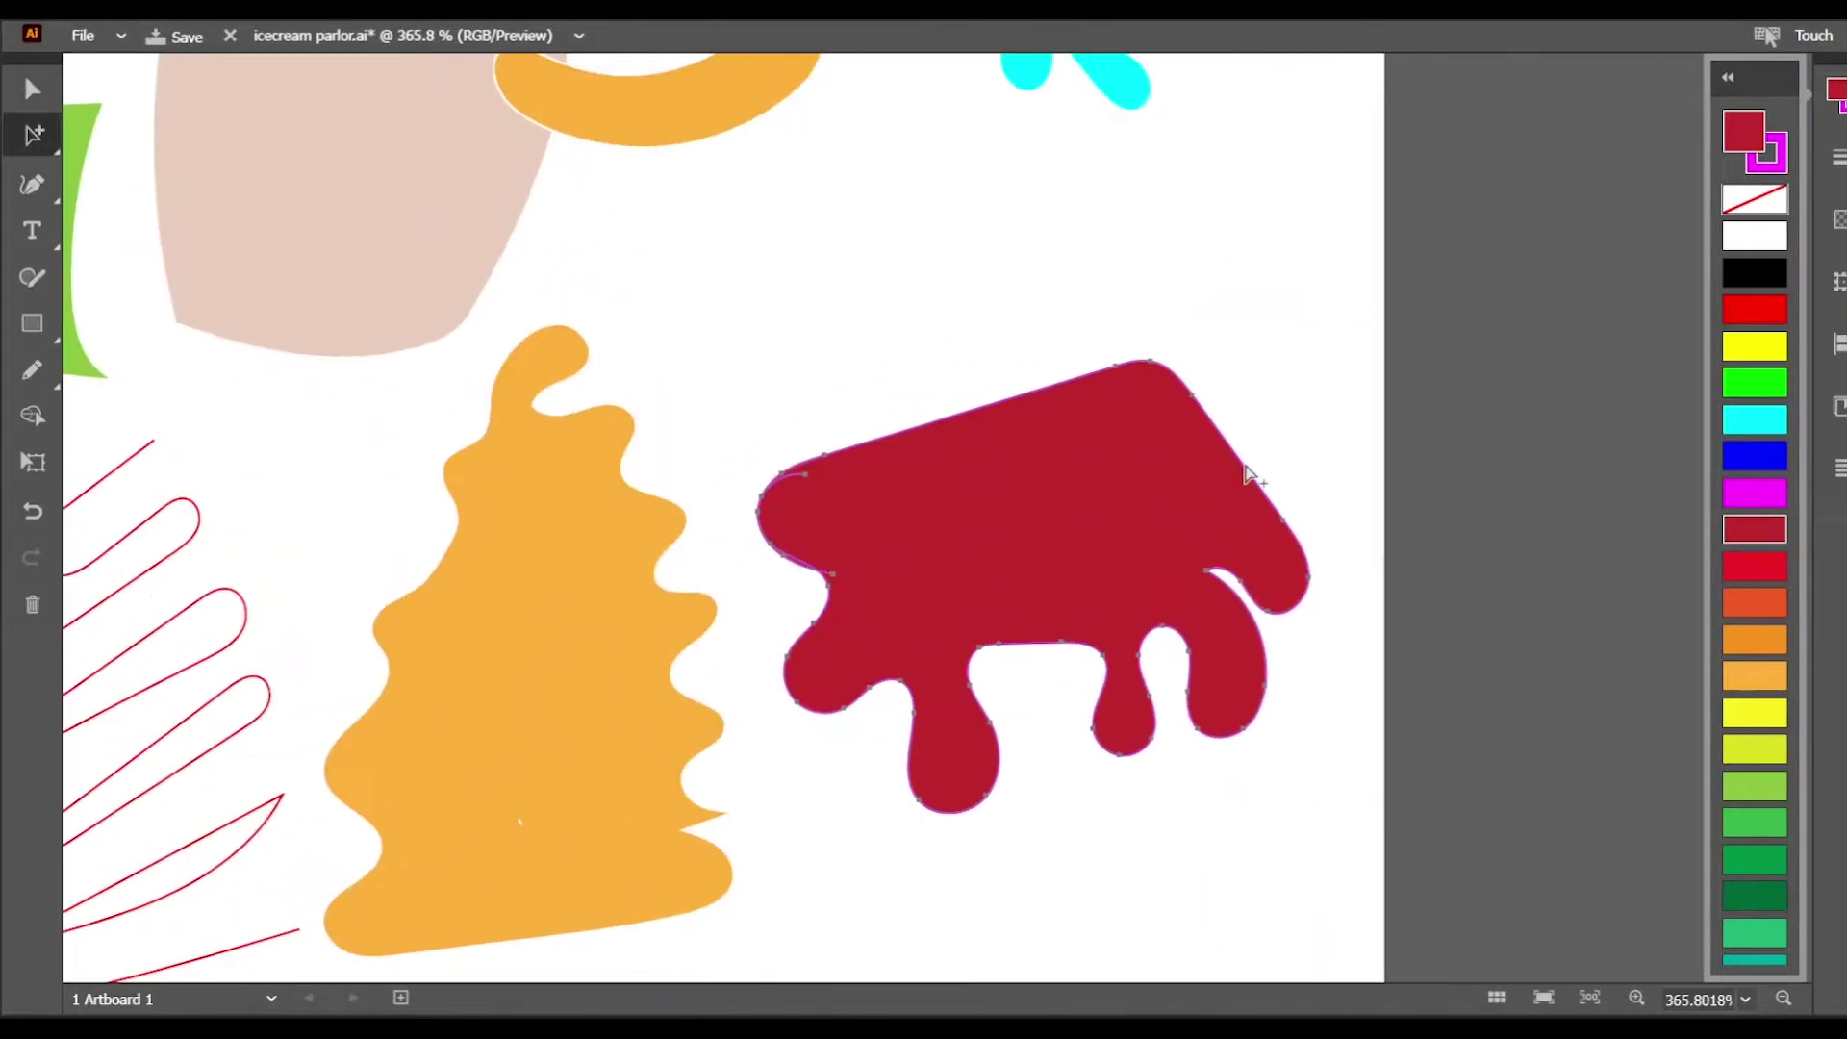
drag(1245, 473, 1354, 472)
click(43, 143)
click(96, 139)
drag(1236, 375, 1289, 374)
drag(1193, 340, 1173, 372)
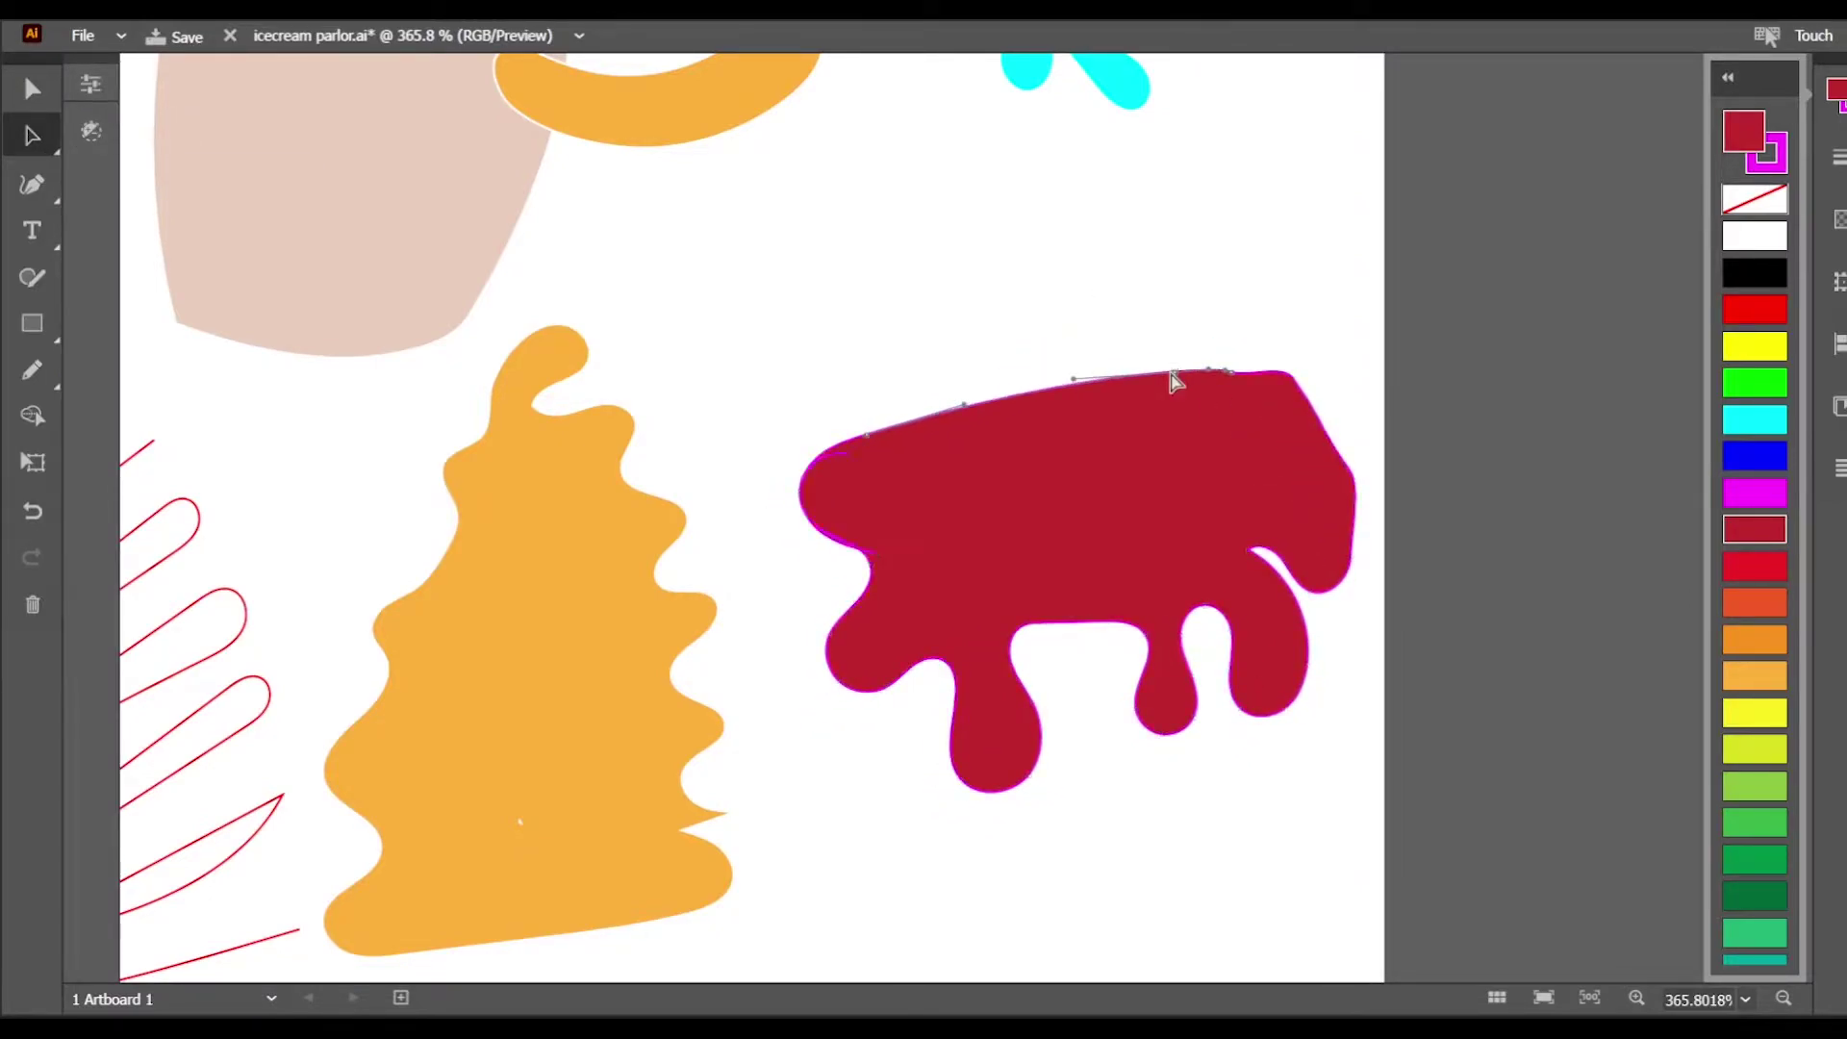
drag(866, 435, 886, 410)
scroll(1259, 775, down, 11)
click(1158, 897)
scroll(1068, 740, down, 2)
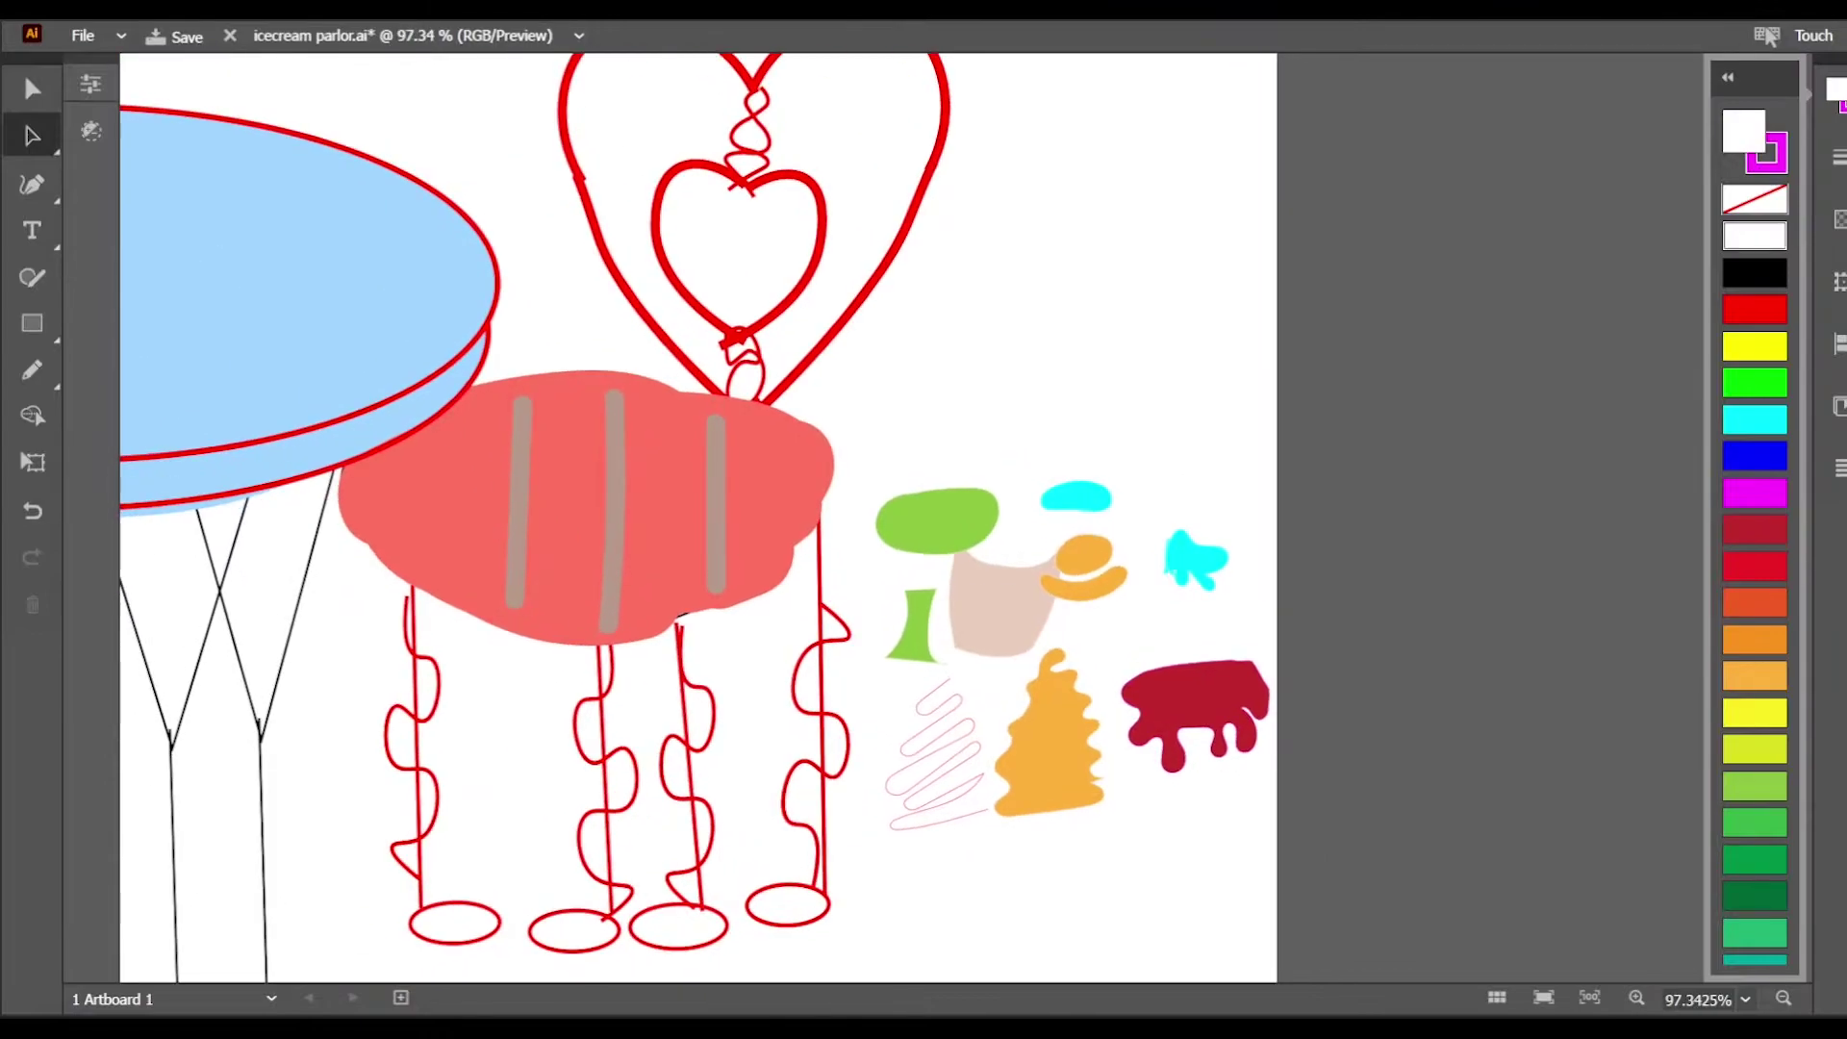
Step: Draw several short curved lines and an hourglass-like outline below the zigzag and the orange swirl with the Pencil tool
click(31, 370)
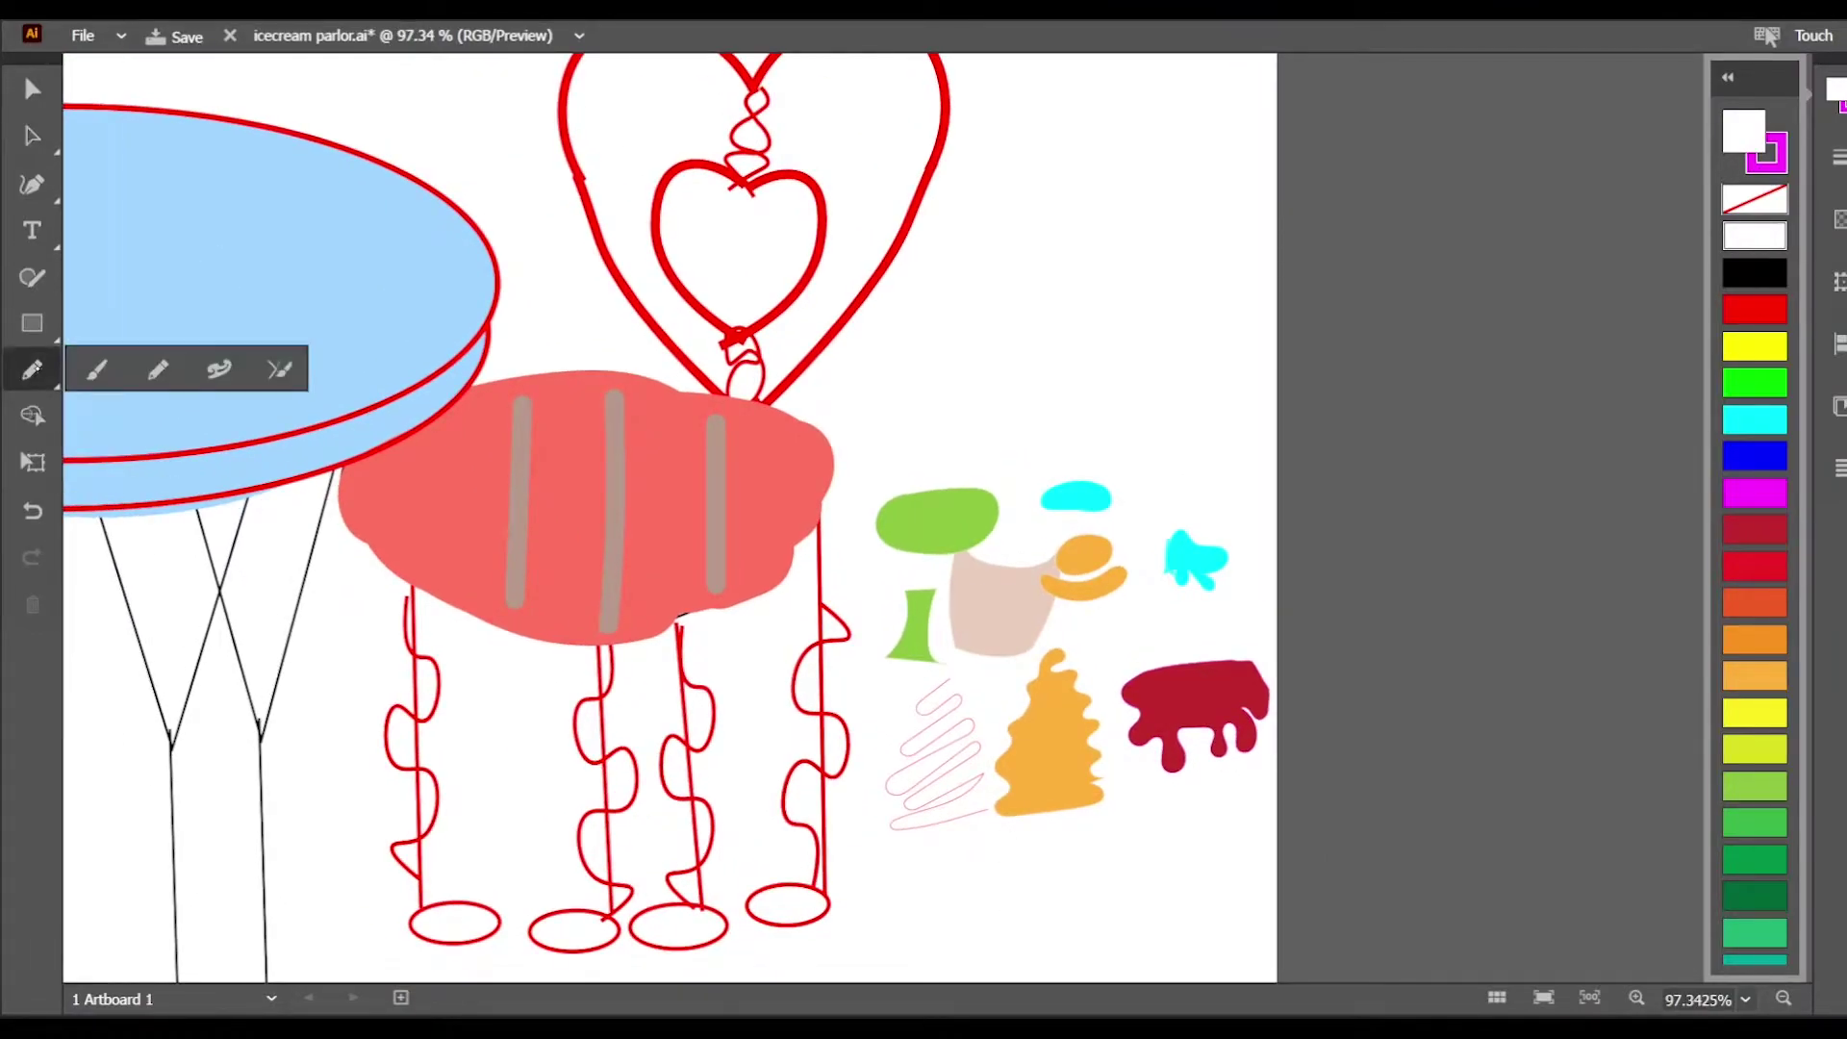
click(159, 369)
drag(1029, 911, 1036, 846)
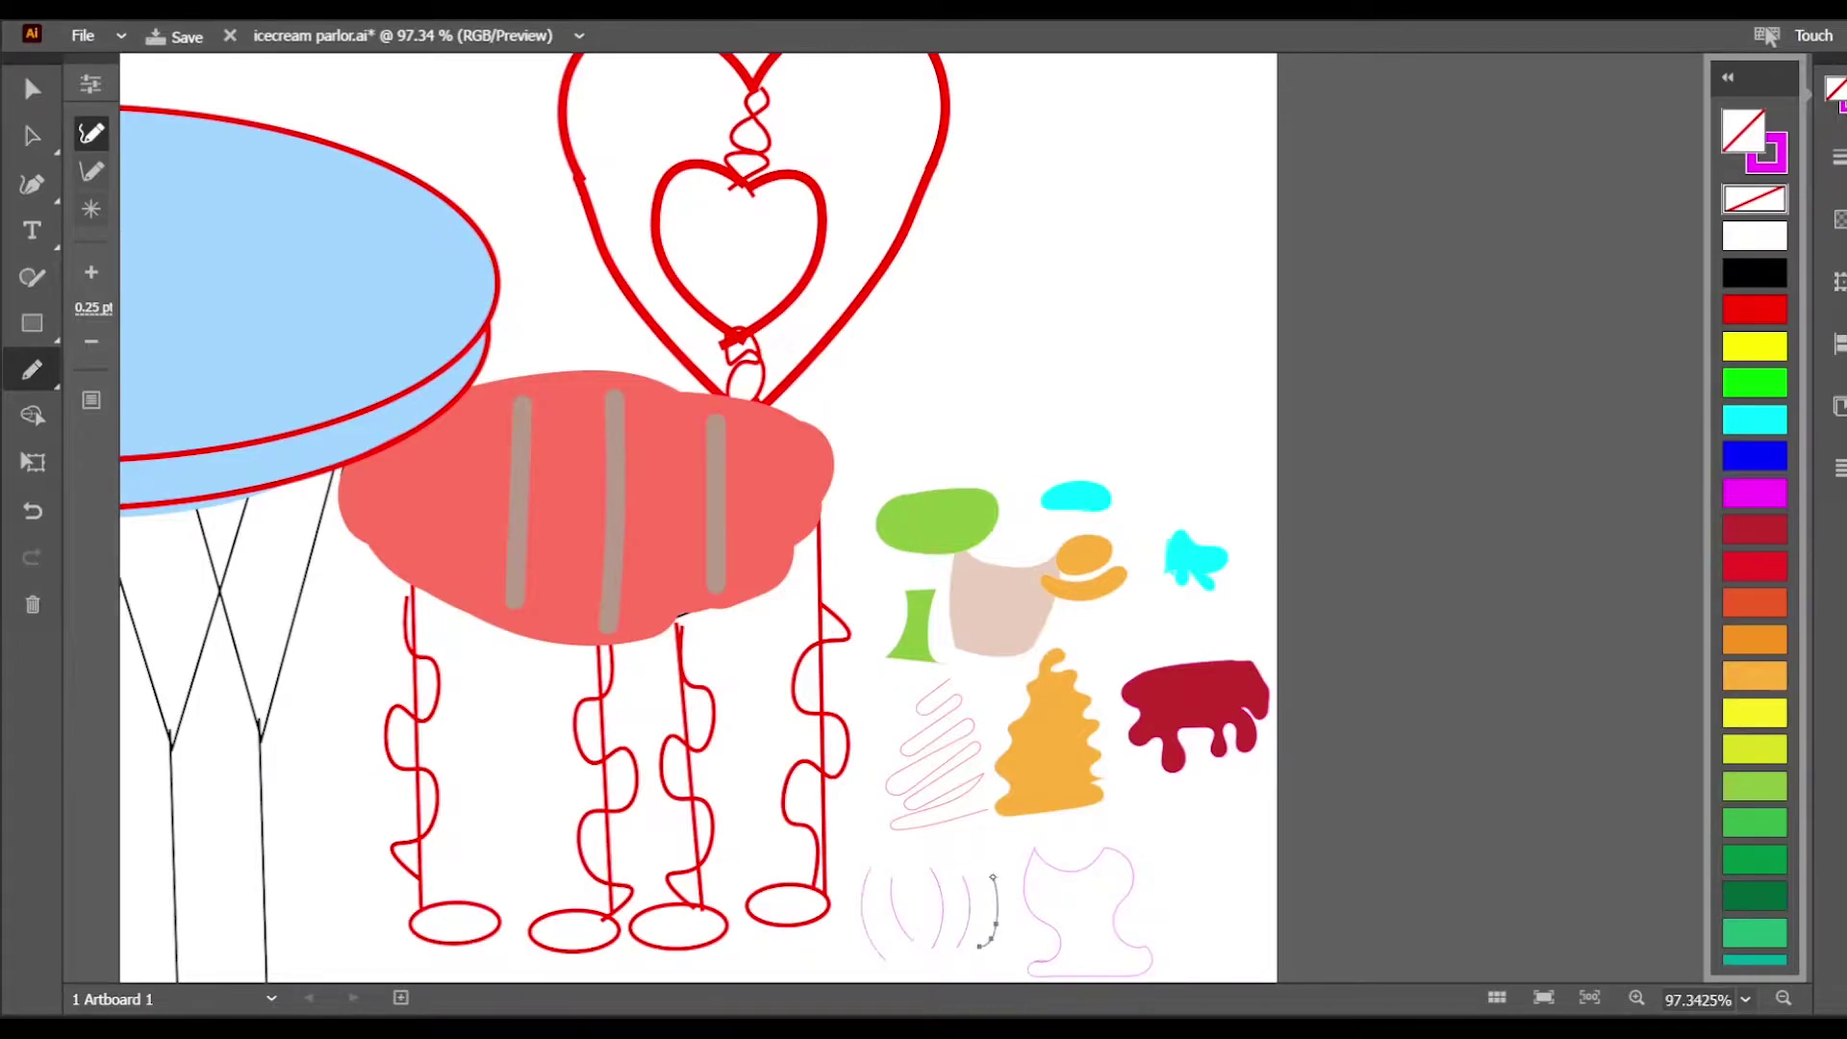
Step: Move the cyan splat up, away from the other ice cream pieces
key(ctrl+0)
key(v)
click(1091, 591)
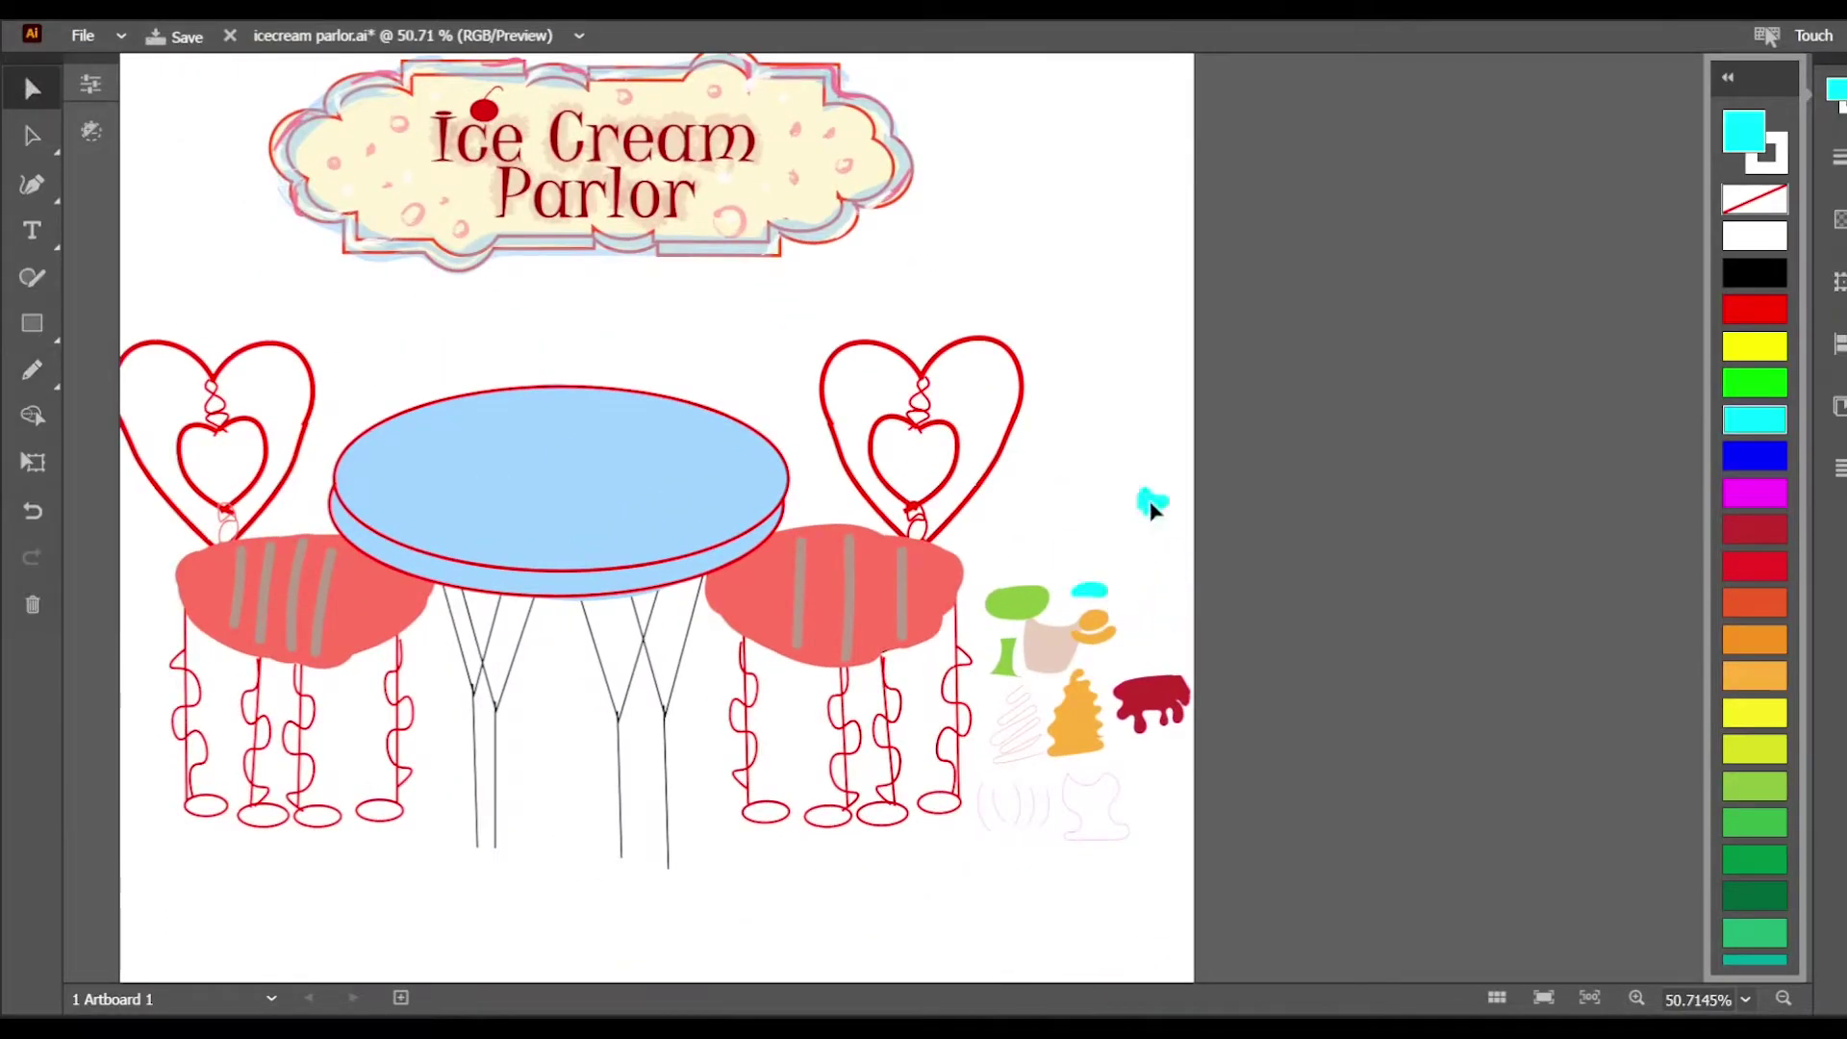
drag(1152, 509, 1134, 465)
scroll(1755, 577, down, 5)
scroll(1135, 466, down, 10)
scroll(1135, 466, up, 9)
click(1238, 769)
scroll(1770, 690, down, 2)
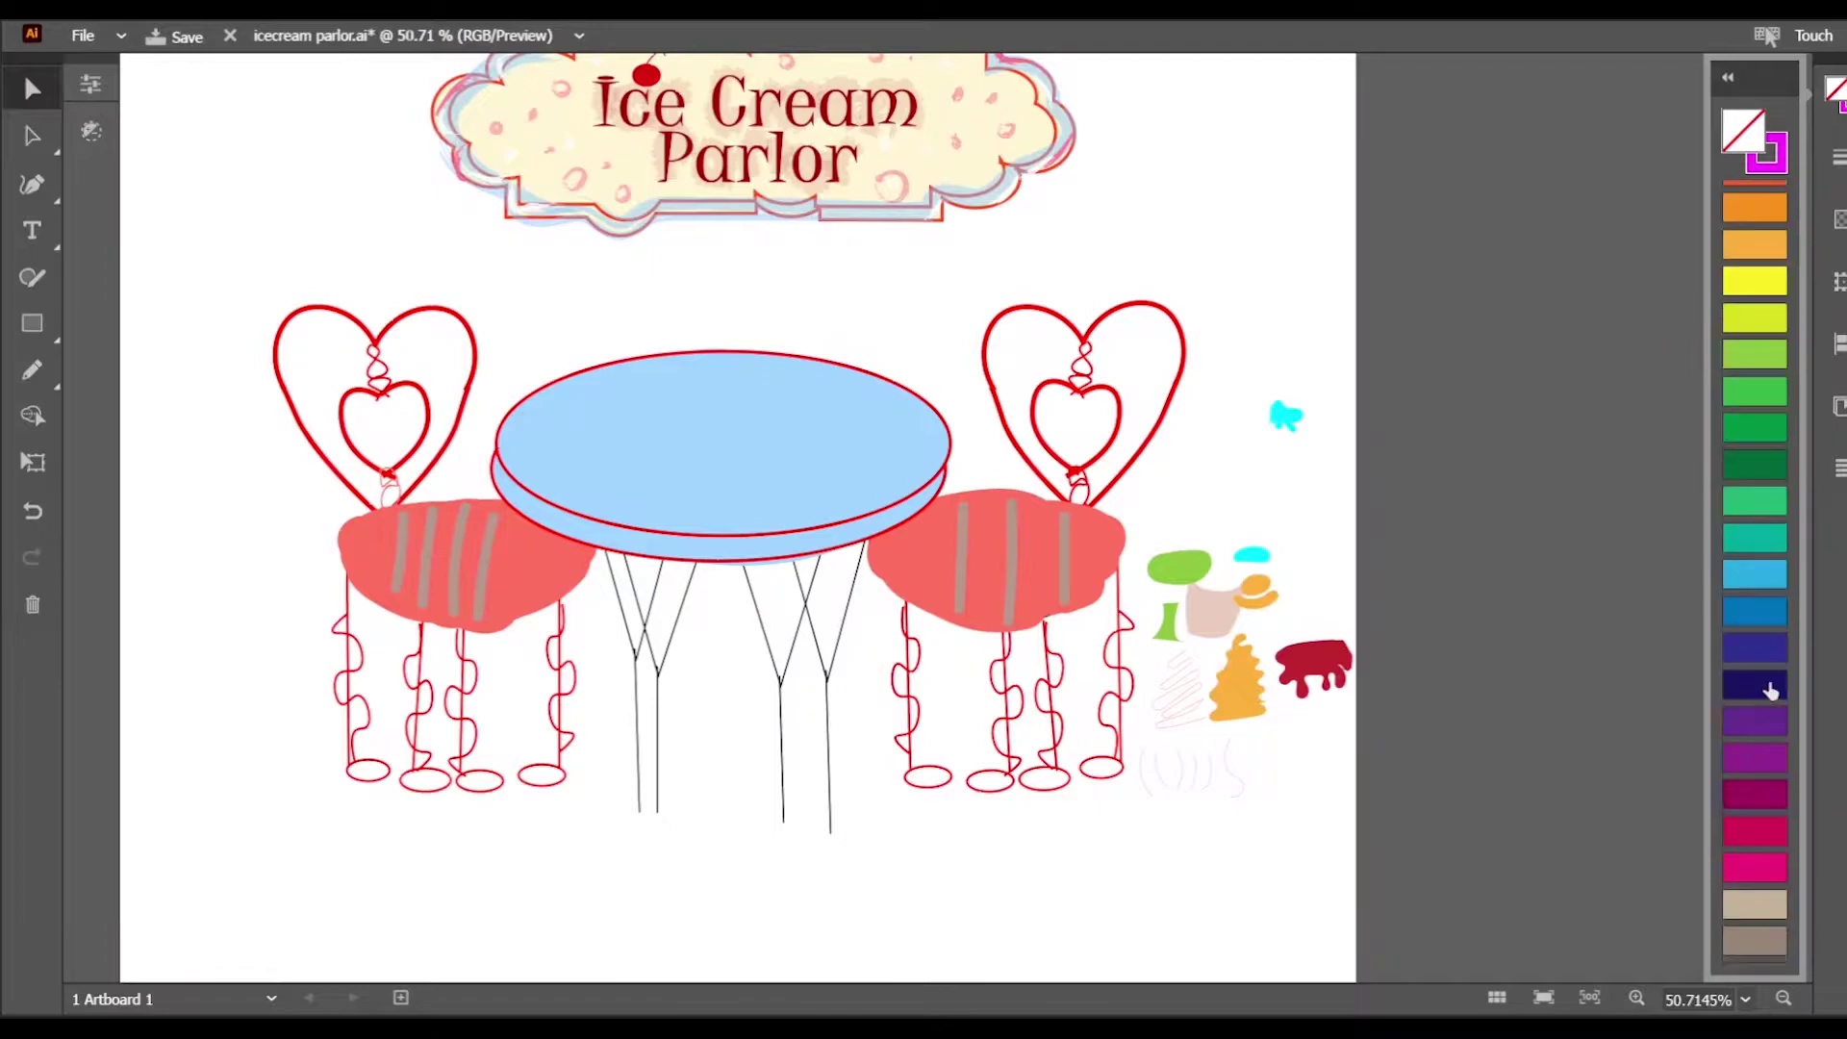
click(1729, 78)
click(1781, 78)
Step: Assemble the glass on the blue table by moving the beige cup, the green stem and the green oval base there
drag(1216, 625, 638, 419)
drag(1170, 622, 630, 446)
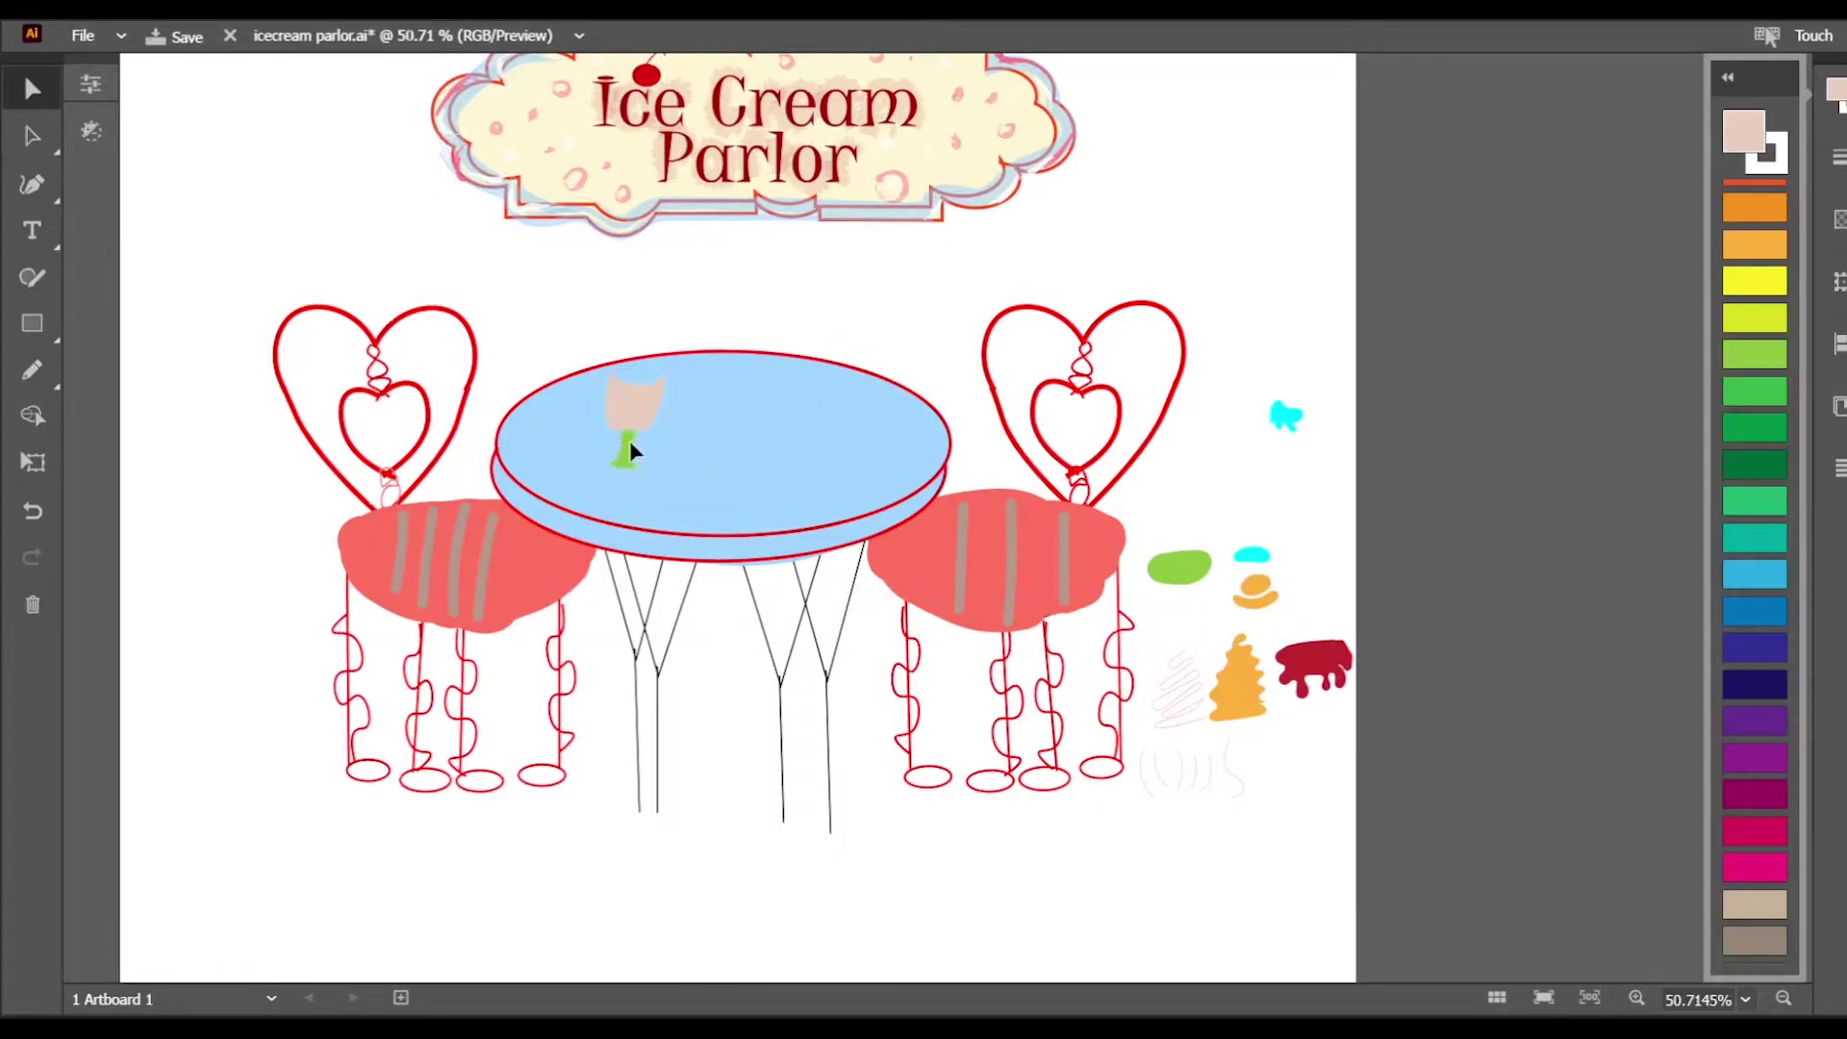
drag(1175, 567, 616, 466)
Step: Recolour the glass's oval base grey and lower its opacity
click(1729, 78)
click(1609, 462)
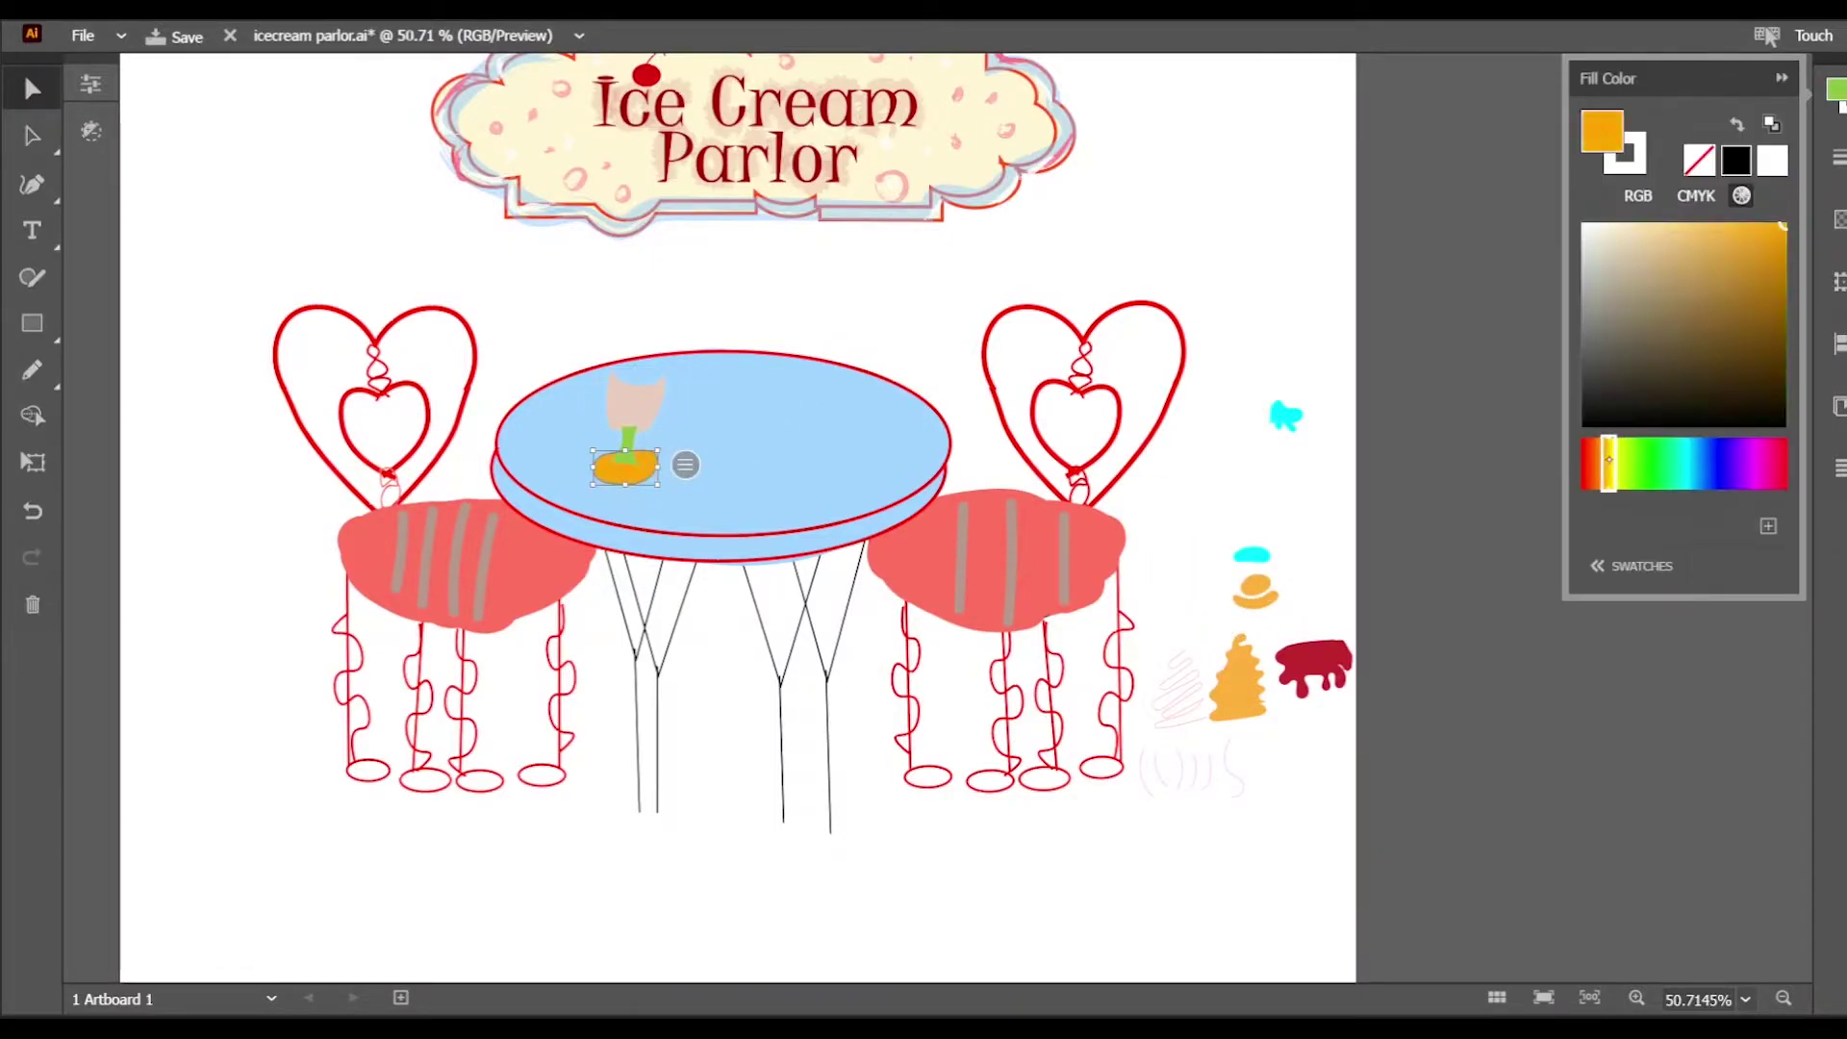
mouse_move(1640, 361)
mouse_down()
mouse_move(1612, 390)
mouse_move(1652, 295)
mouse_up()
click(1841, 159)
click(1840, 220)
drag(1769, 270, 1726, 270)
click(1676, 414)
click(1841, 220)
Step: Fill the glass stem with dark grey and lower its opacity
click(1837, 91)
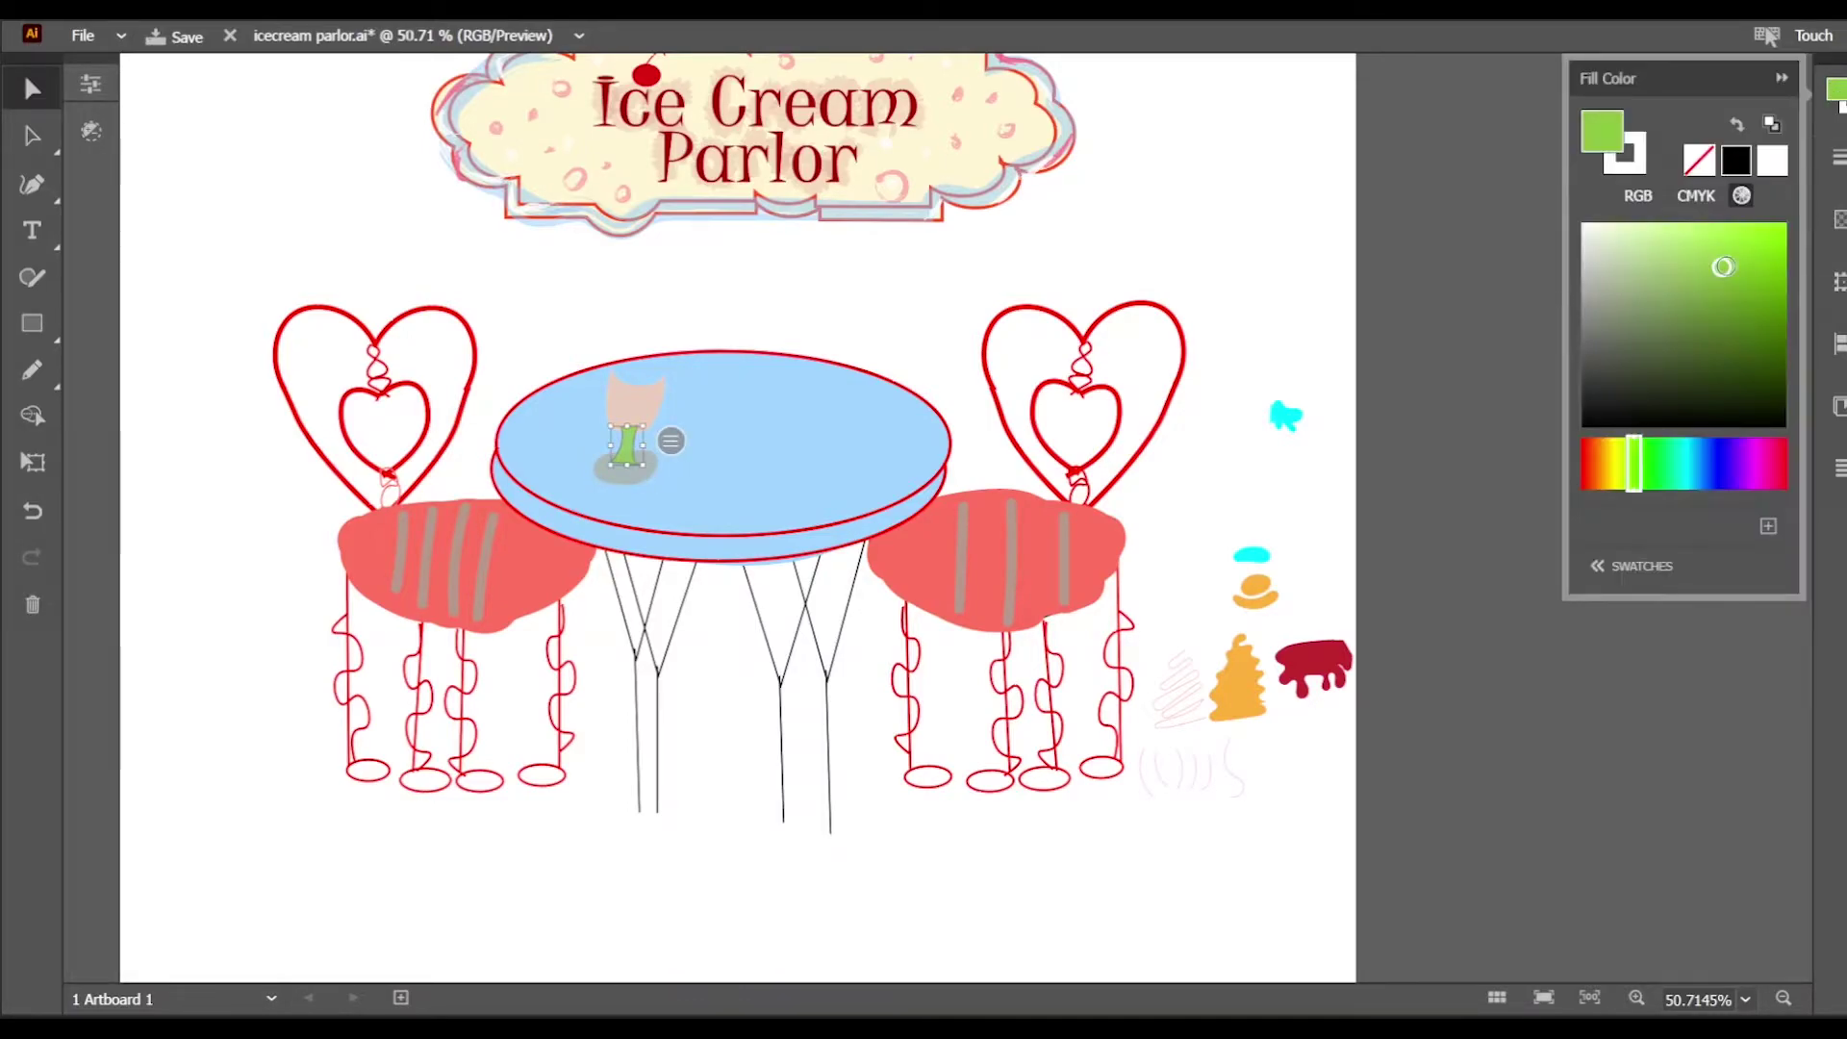
click(1600, 385)
click(1608, 676)
scroll(1757, 481, down, 8)
click(1762, 512)
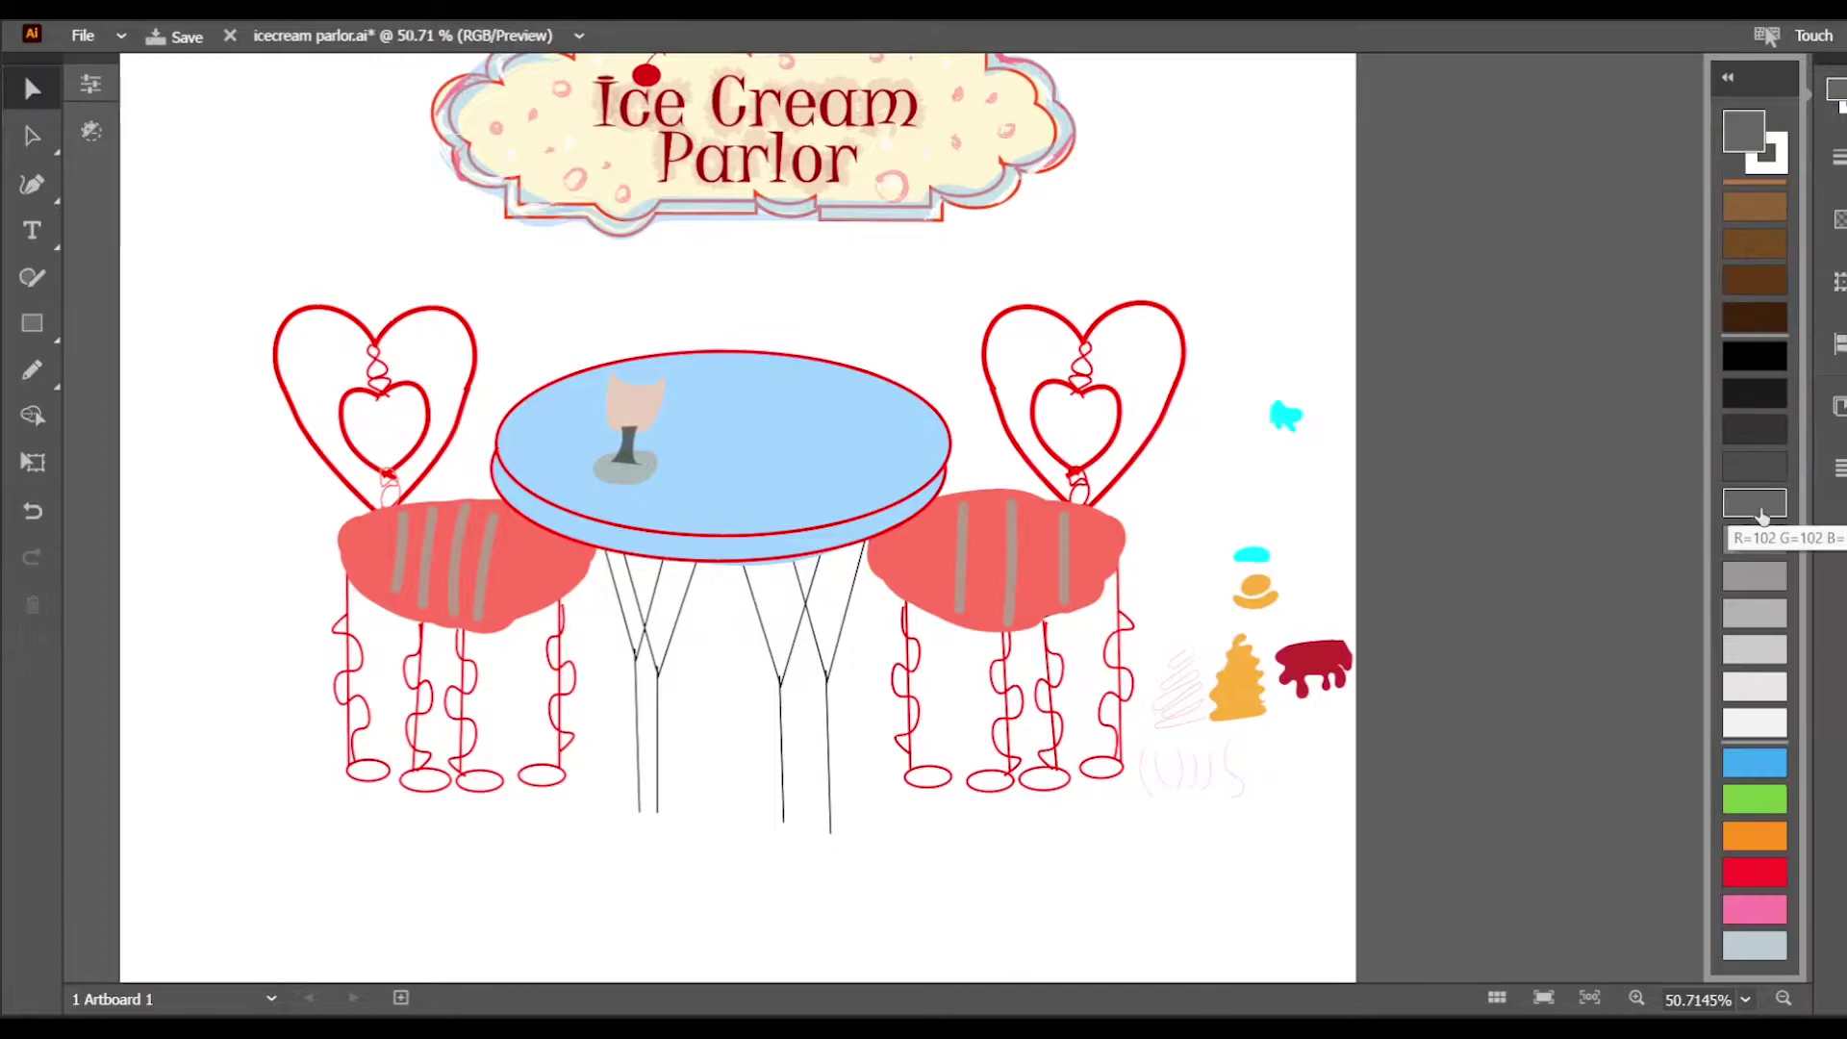
click(1840, 220)
drag(1773, 269, 1724, 270)
click(628, 446)
click(1840, 221)
click(1608, 474)
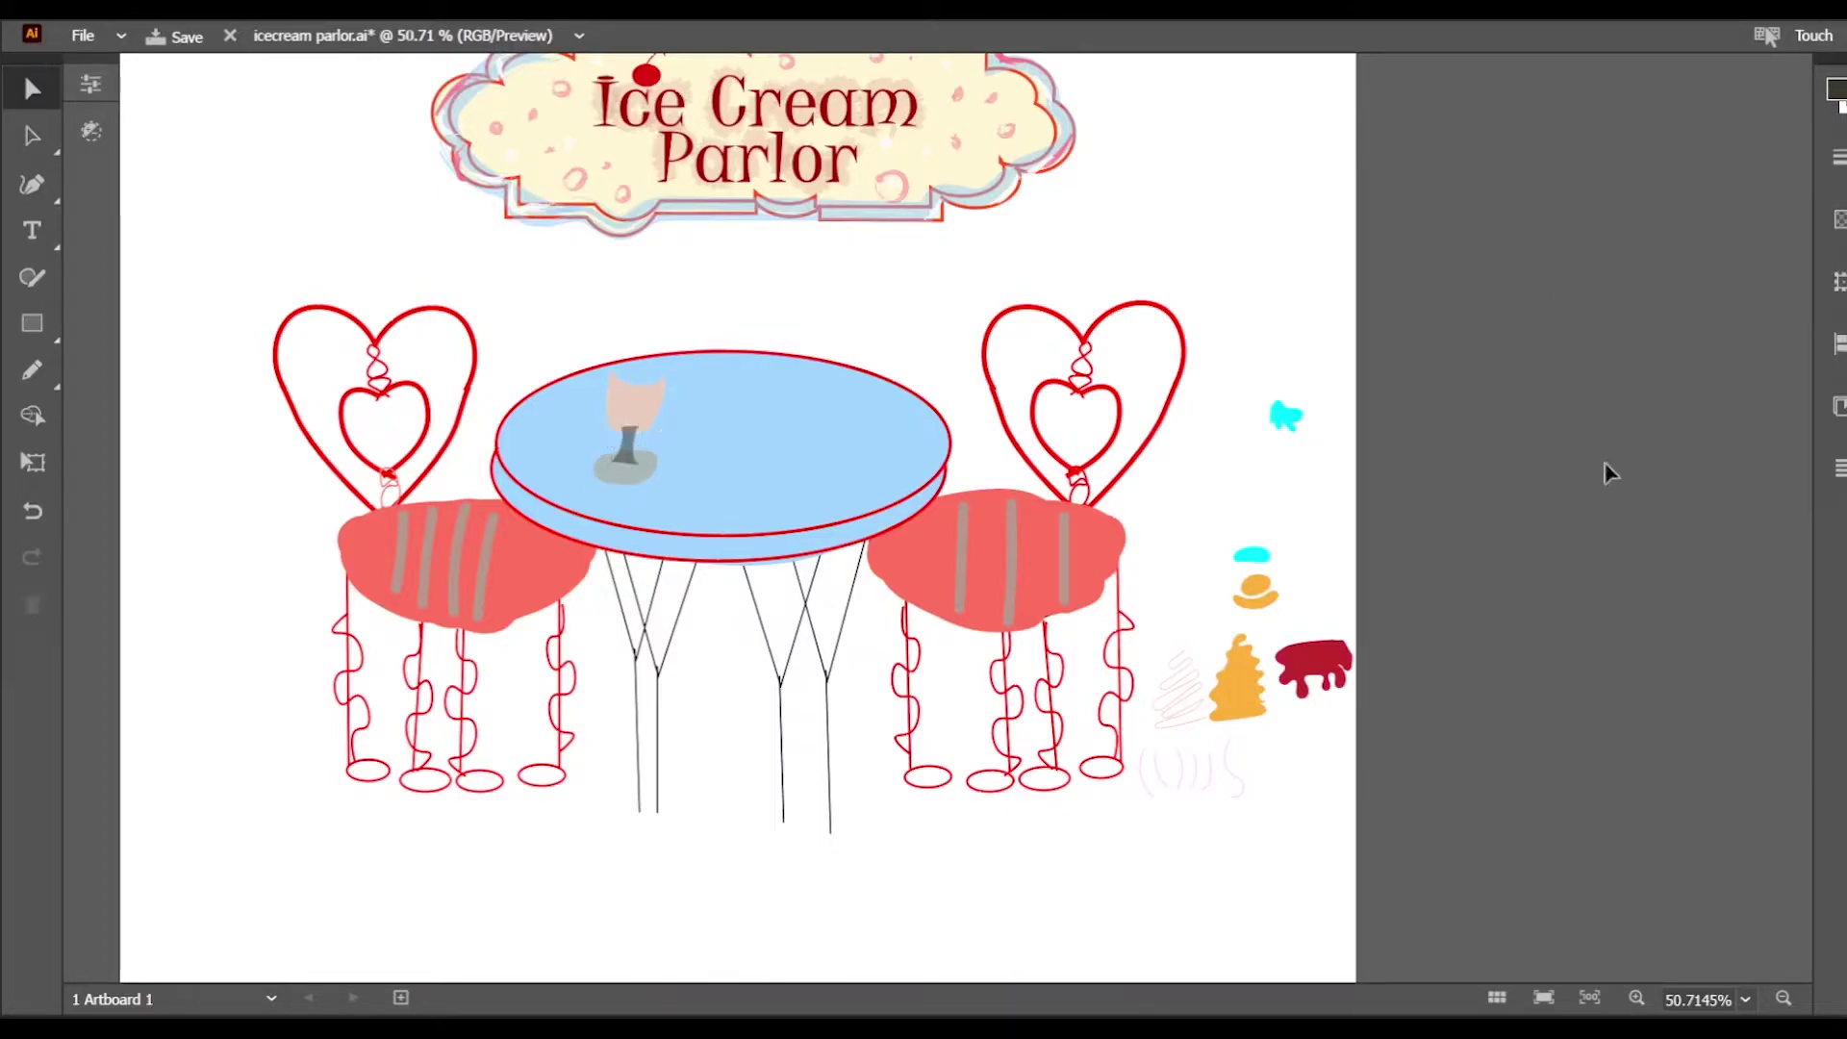
Step: Raise the glass on the table, set the enlarged orange crescent on its rim, and place the orange oval above it
drag(1255, 585, 1234, 568)
click(1256, 606)
drag(650, 385, 655, 346)
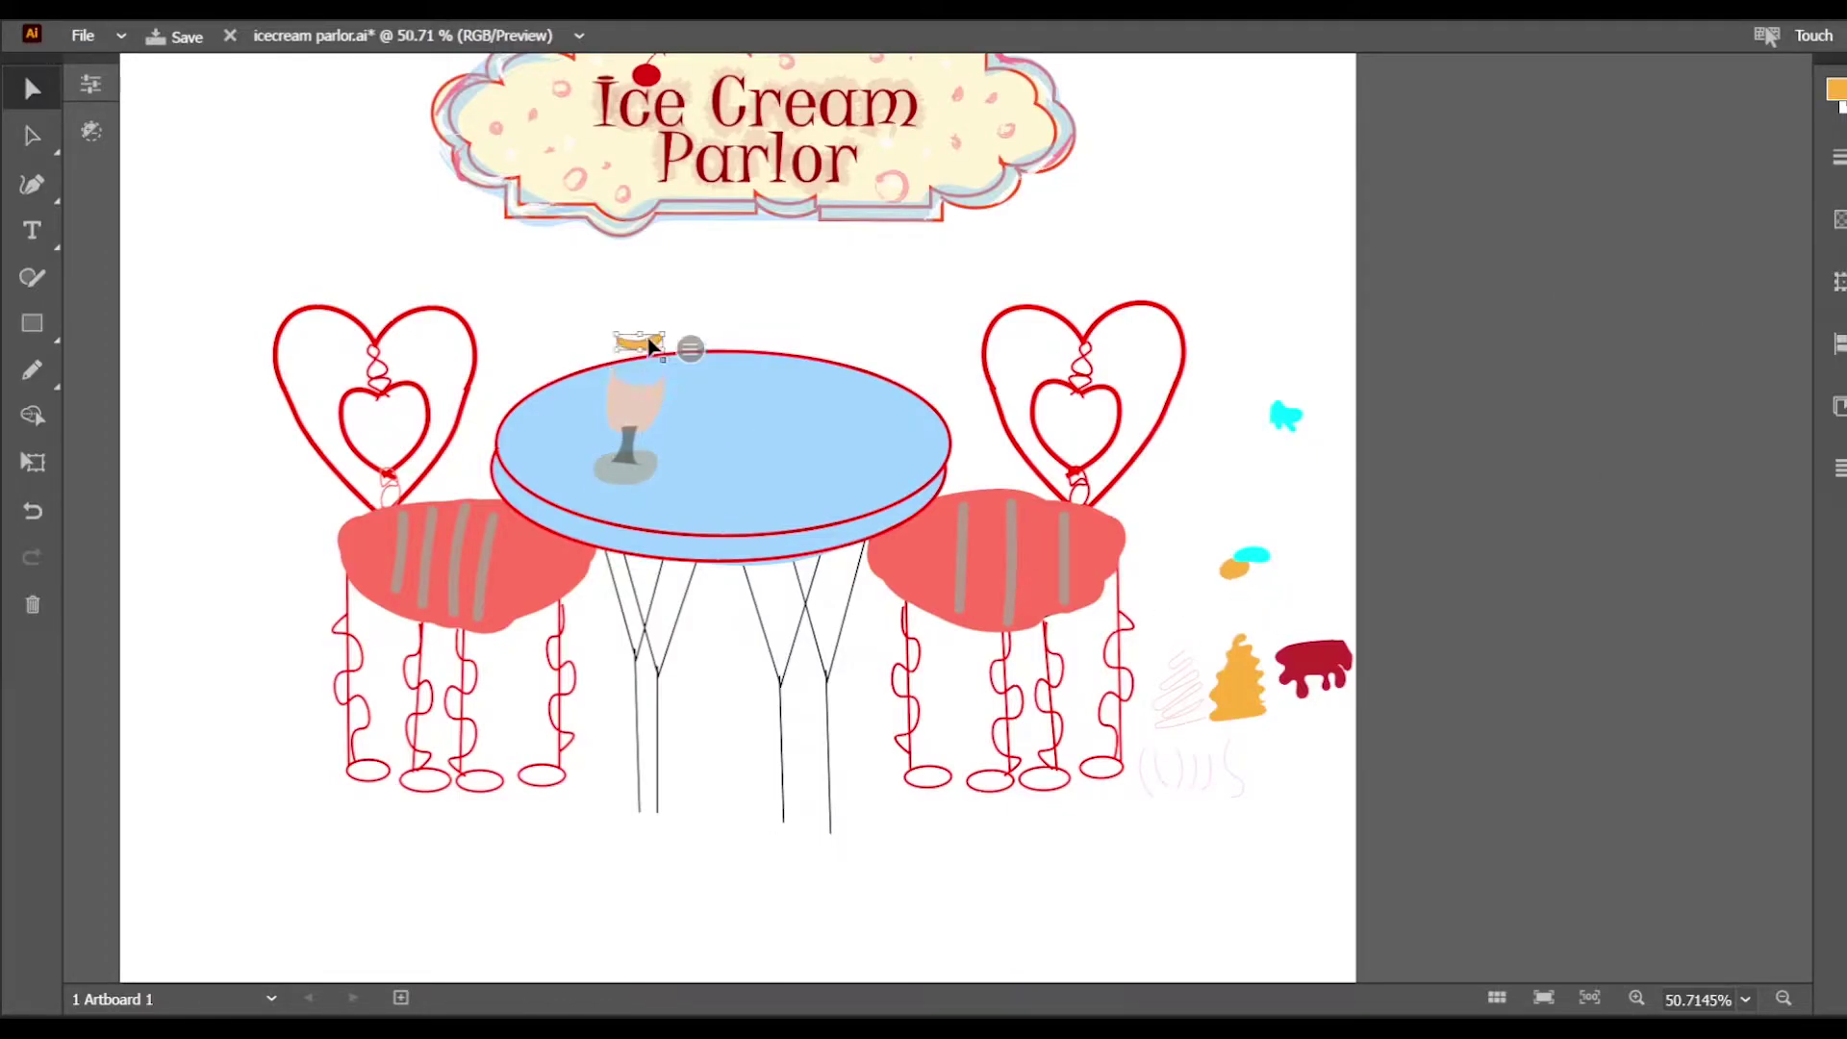
drag(631, 463, 633, 430)
click(639, 343)
drag(617, 332, 617, 325)
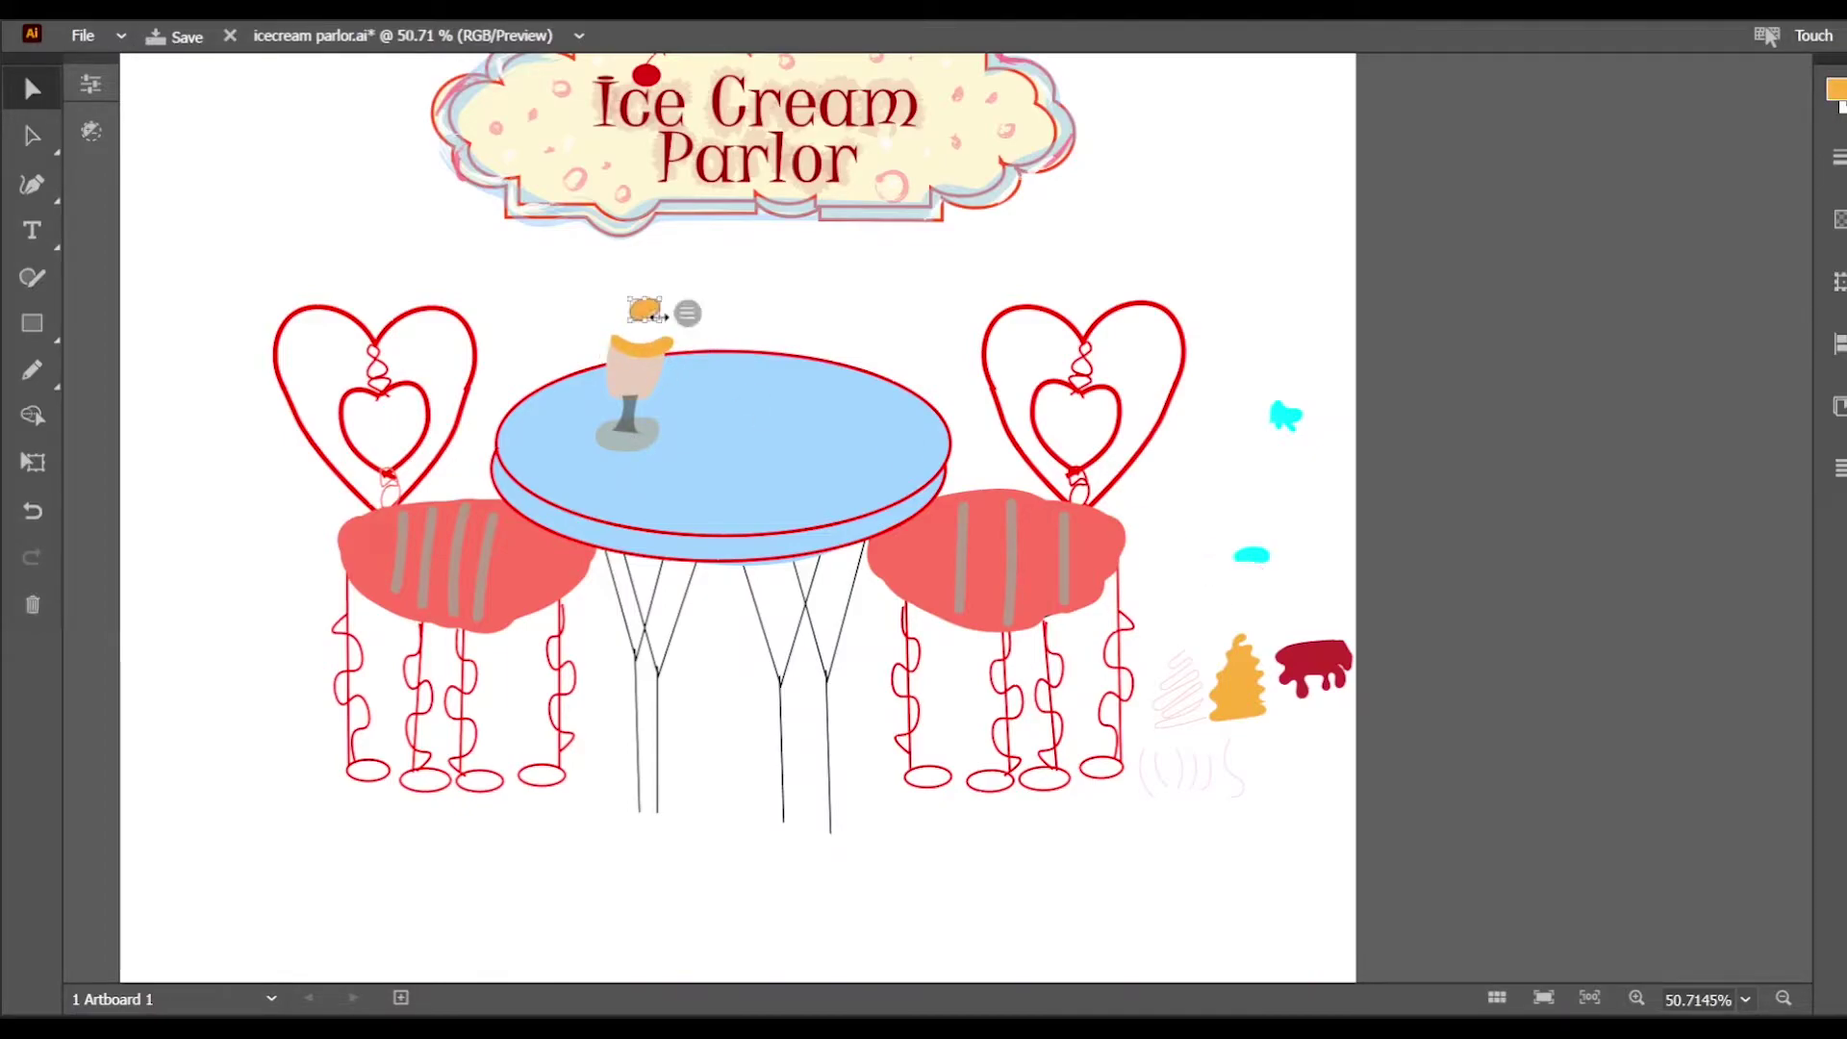
drag(652, 350, 648, 353)
Step: Fill the crescent on the glass rim with tan brown
click(1837, 89)
click(1756, 693)
click(1756, 585)
click(1730, 79)
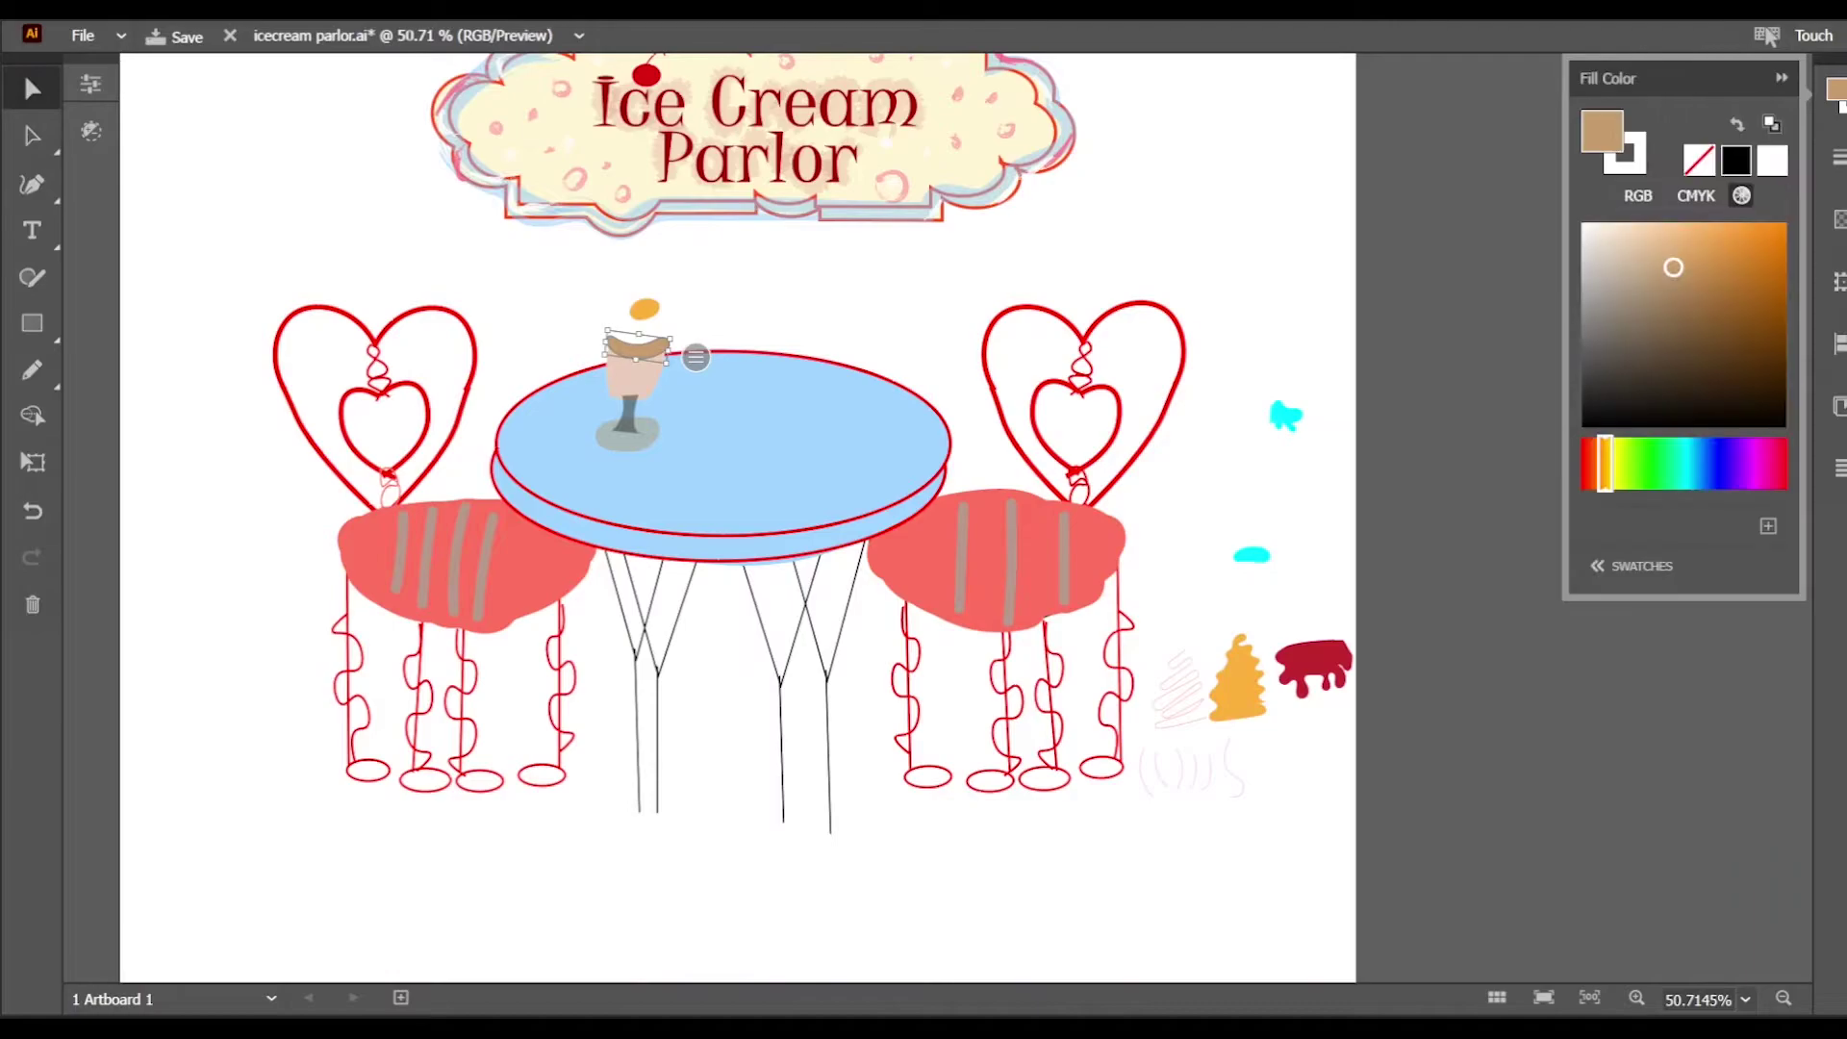
Step: Widen the small orange oval, recolour it light tan and place it on top of the brown crescent
drag(633, 316, 604, 300)
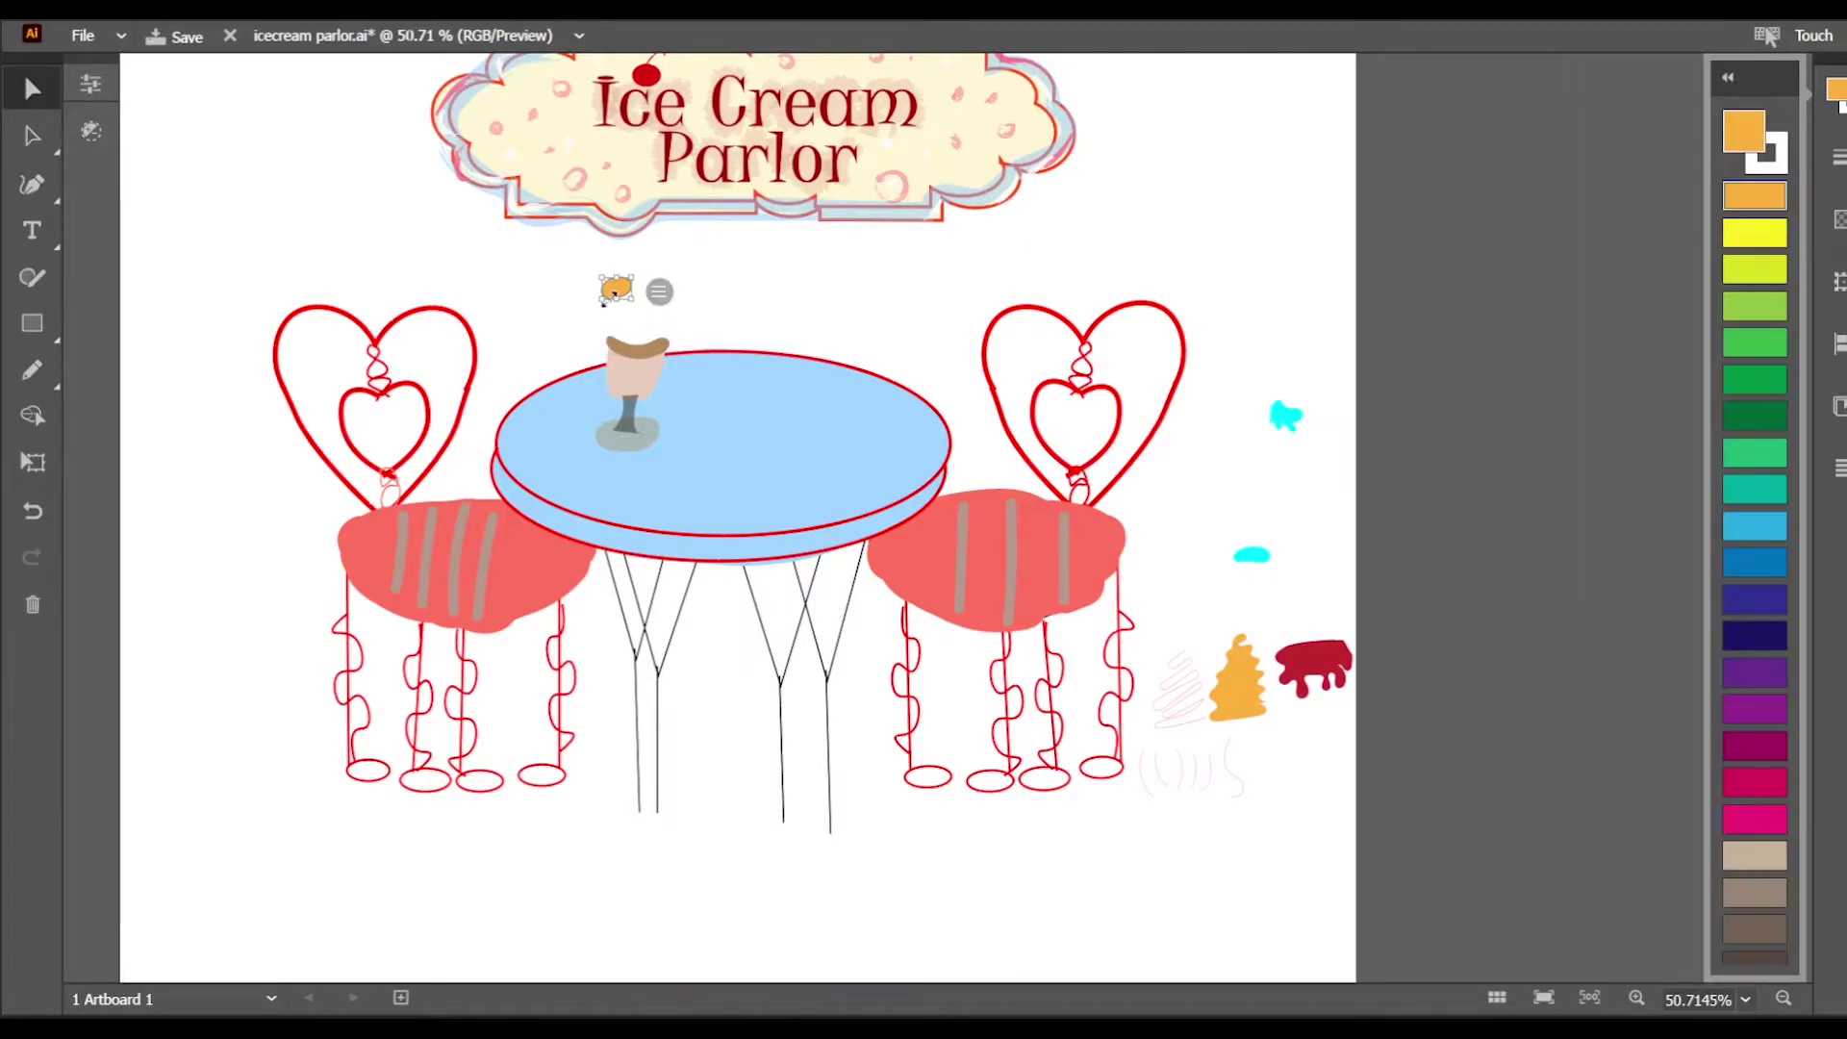
click(1728, 77)
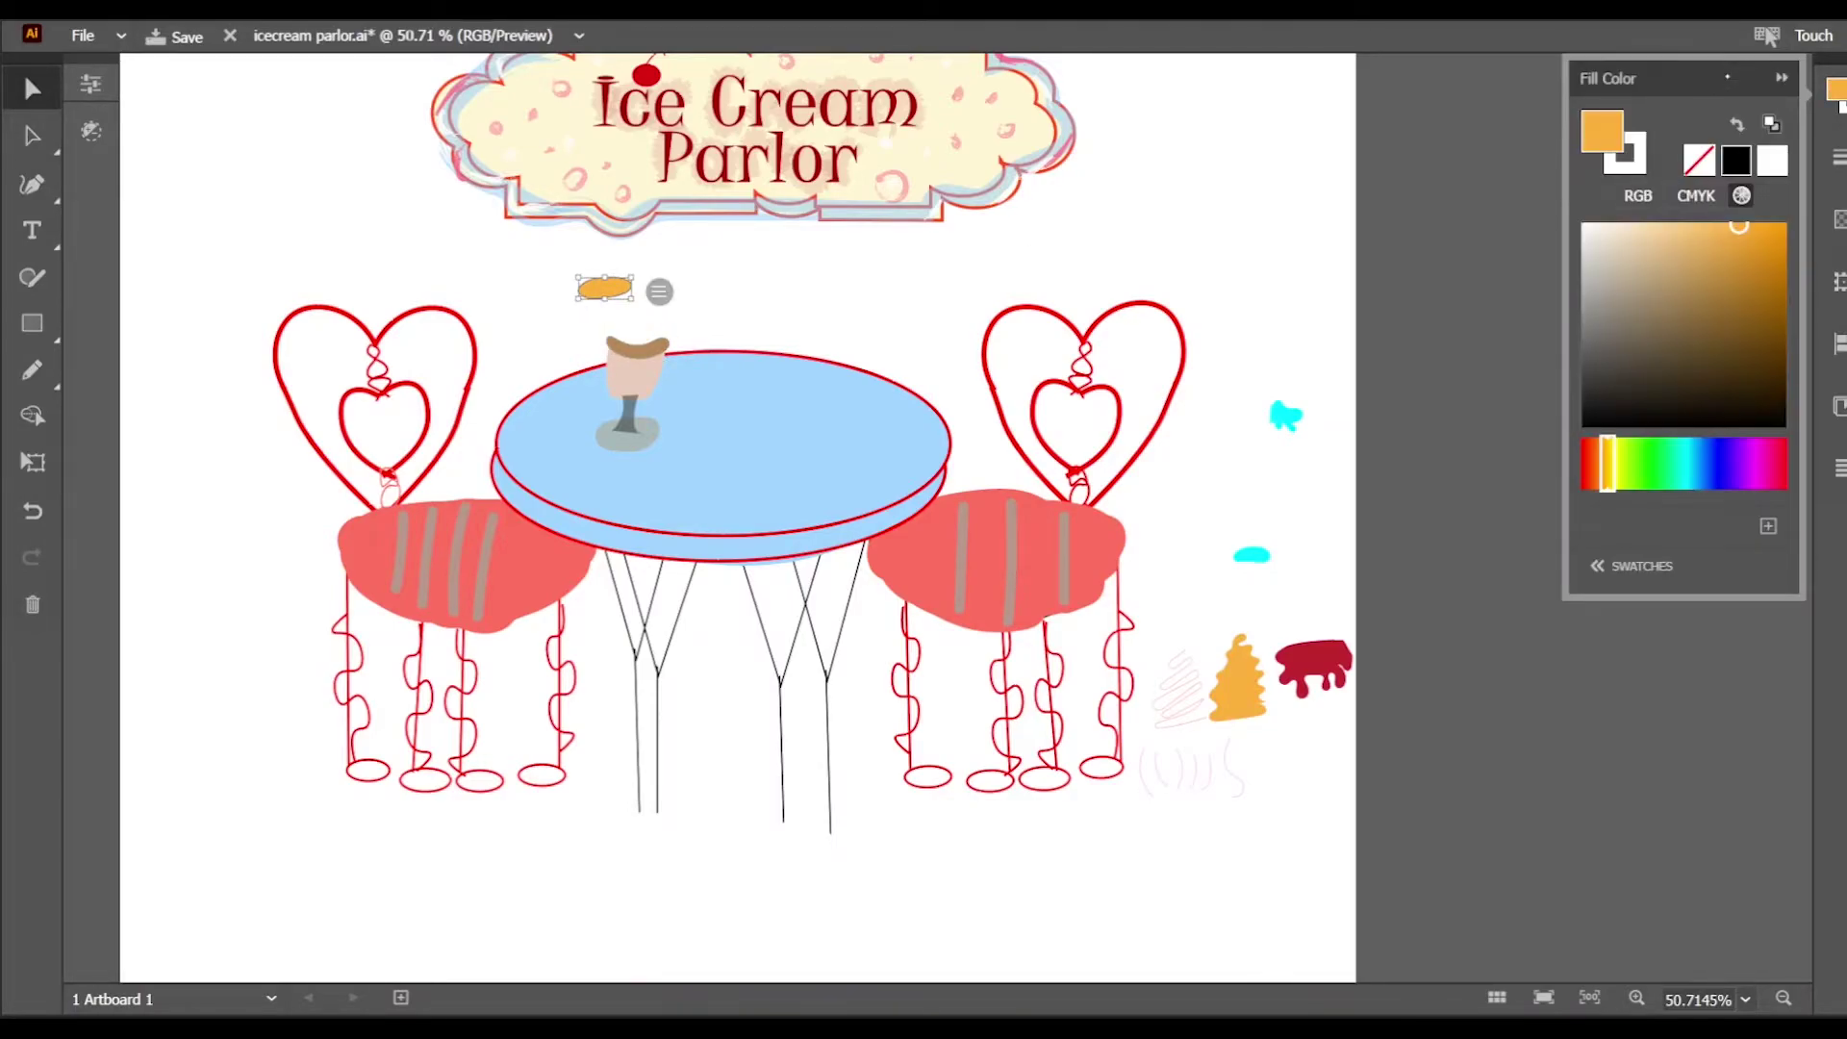
drag(609, 291, 642, 335)
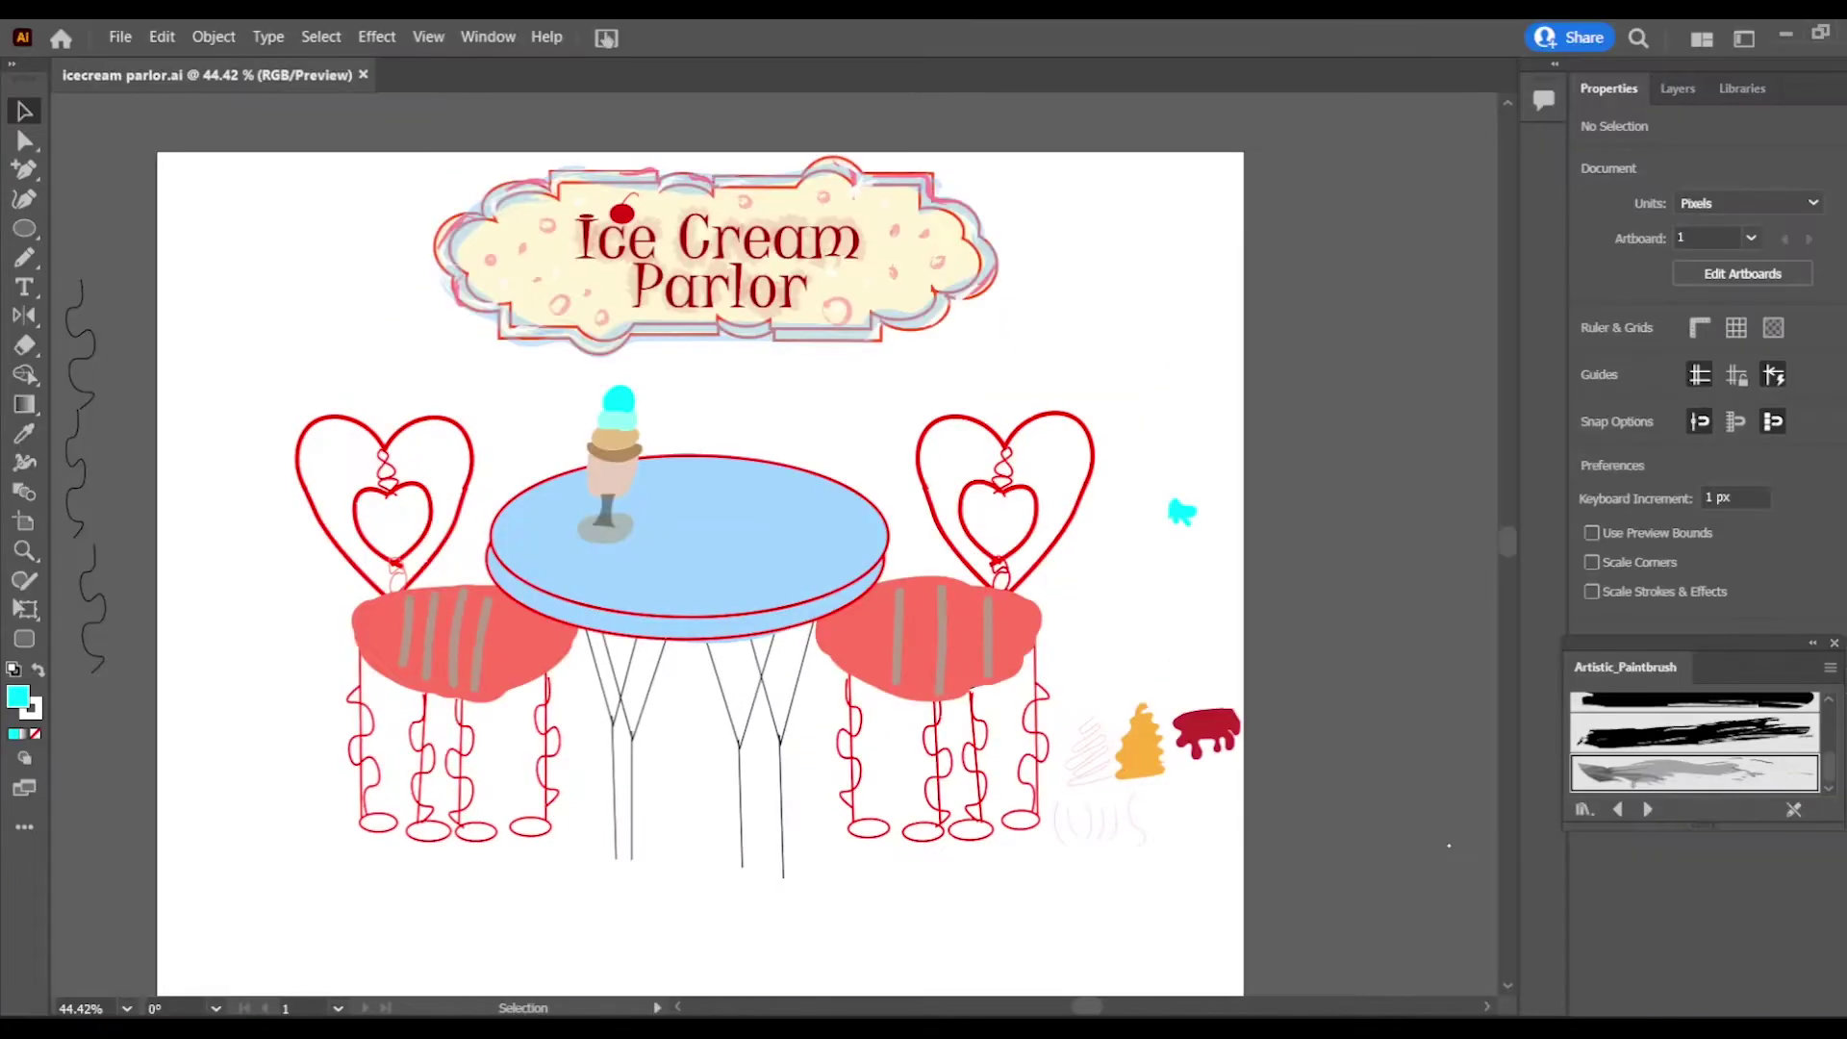
Step: Move the cyan splat to the top of the ice cream stack and fill it with orange FF9855
drag(1180, 514, 623, 385)
click(1592, 357)
click(1385, 604)
click(1338, 607)
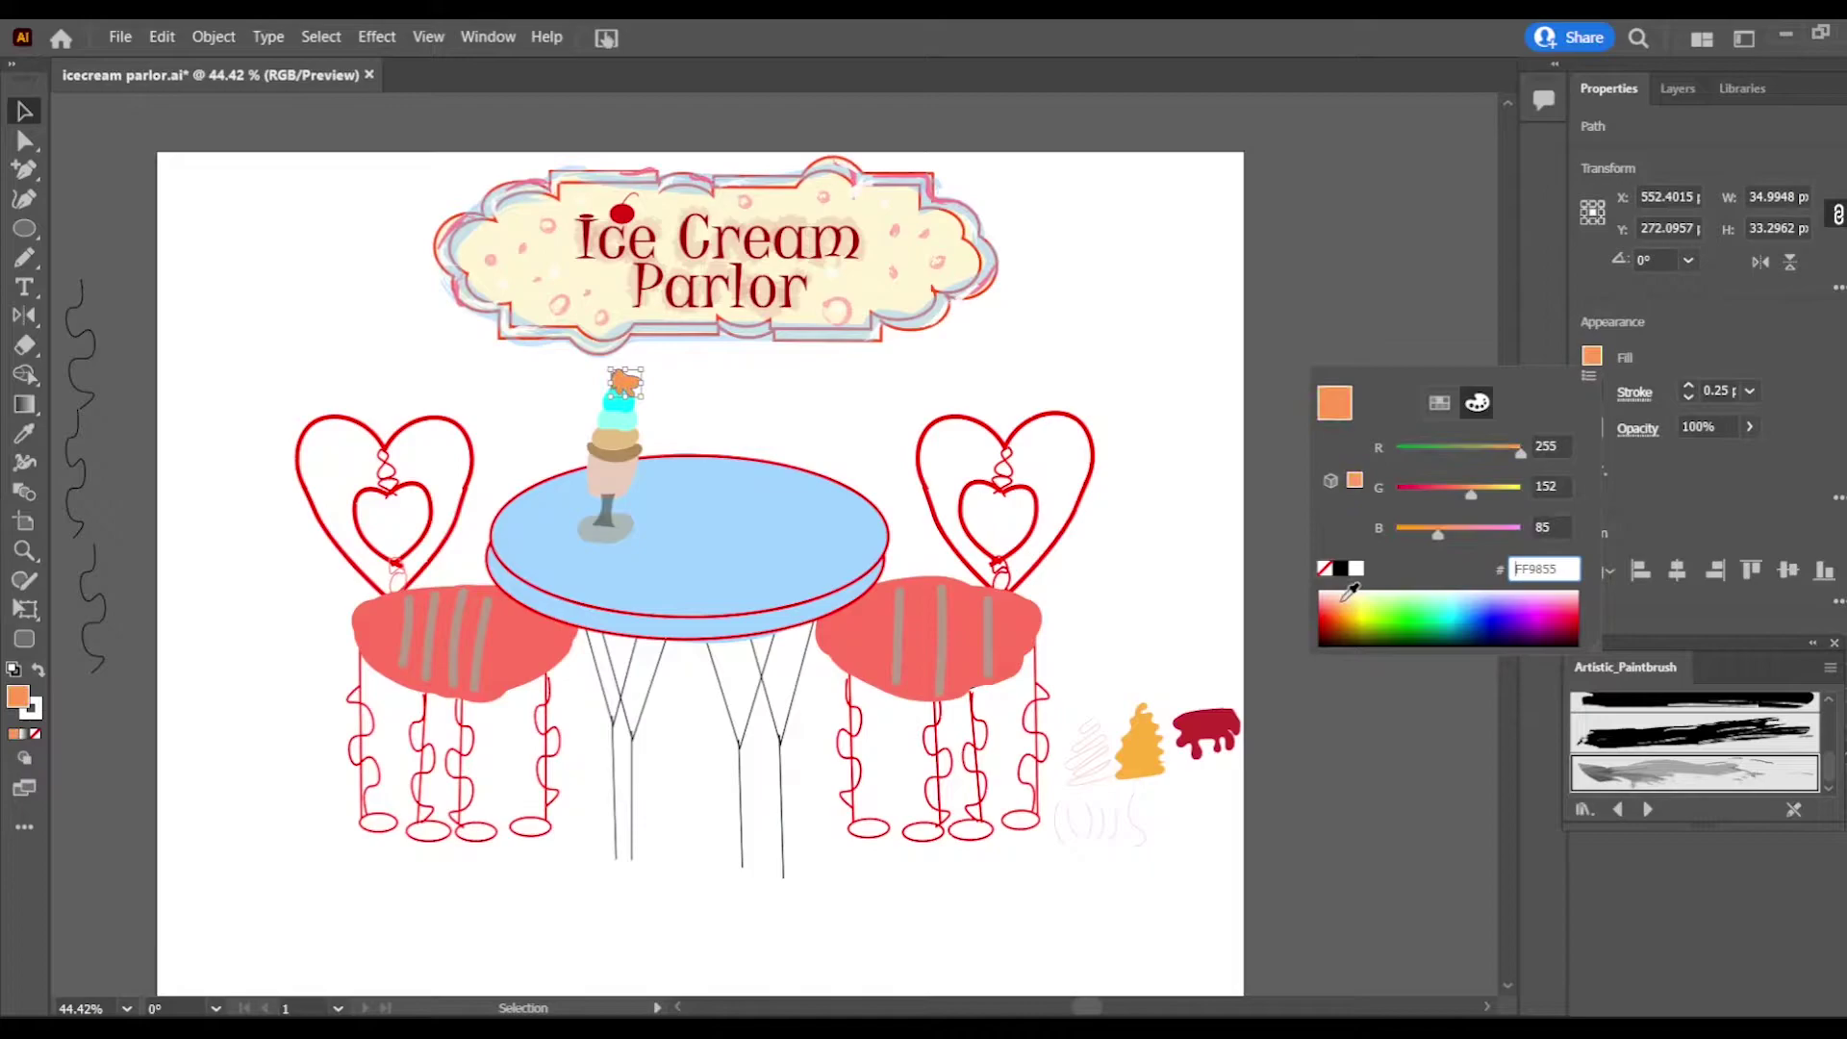
Step: Recolour the topmost splat of the layered ice cream from orange to a pale greenish cream
click(1375, 602)
mouse_move(1521, 494)
mouse_down()
mouse_move(1493, 494)
mouse_move(1510, 494)
mouse_up()
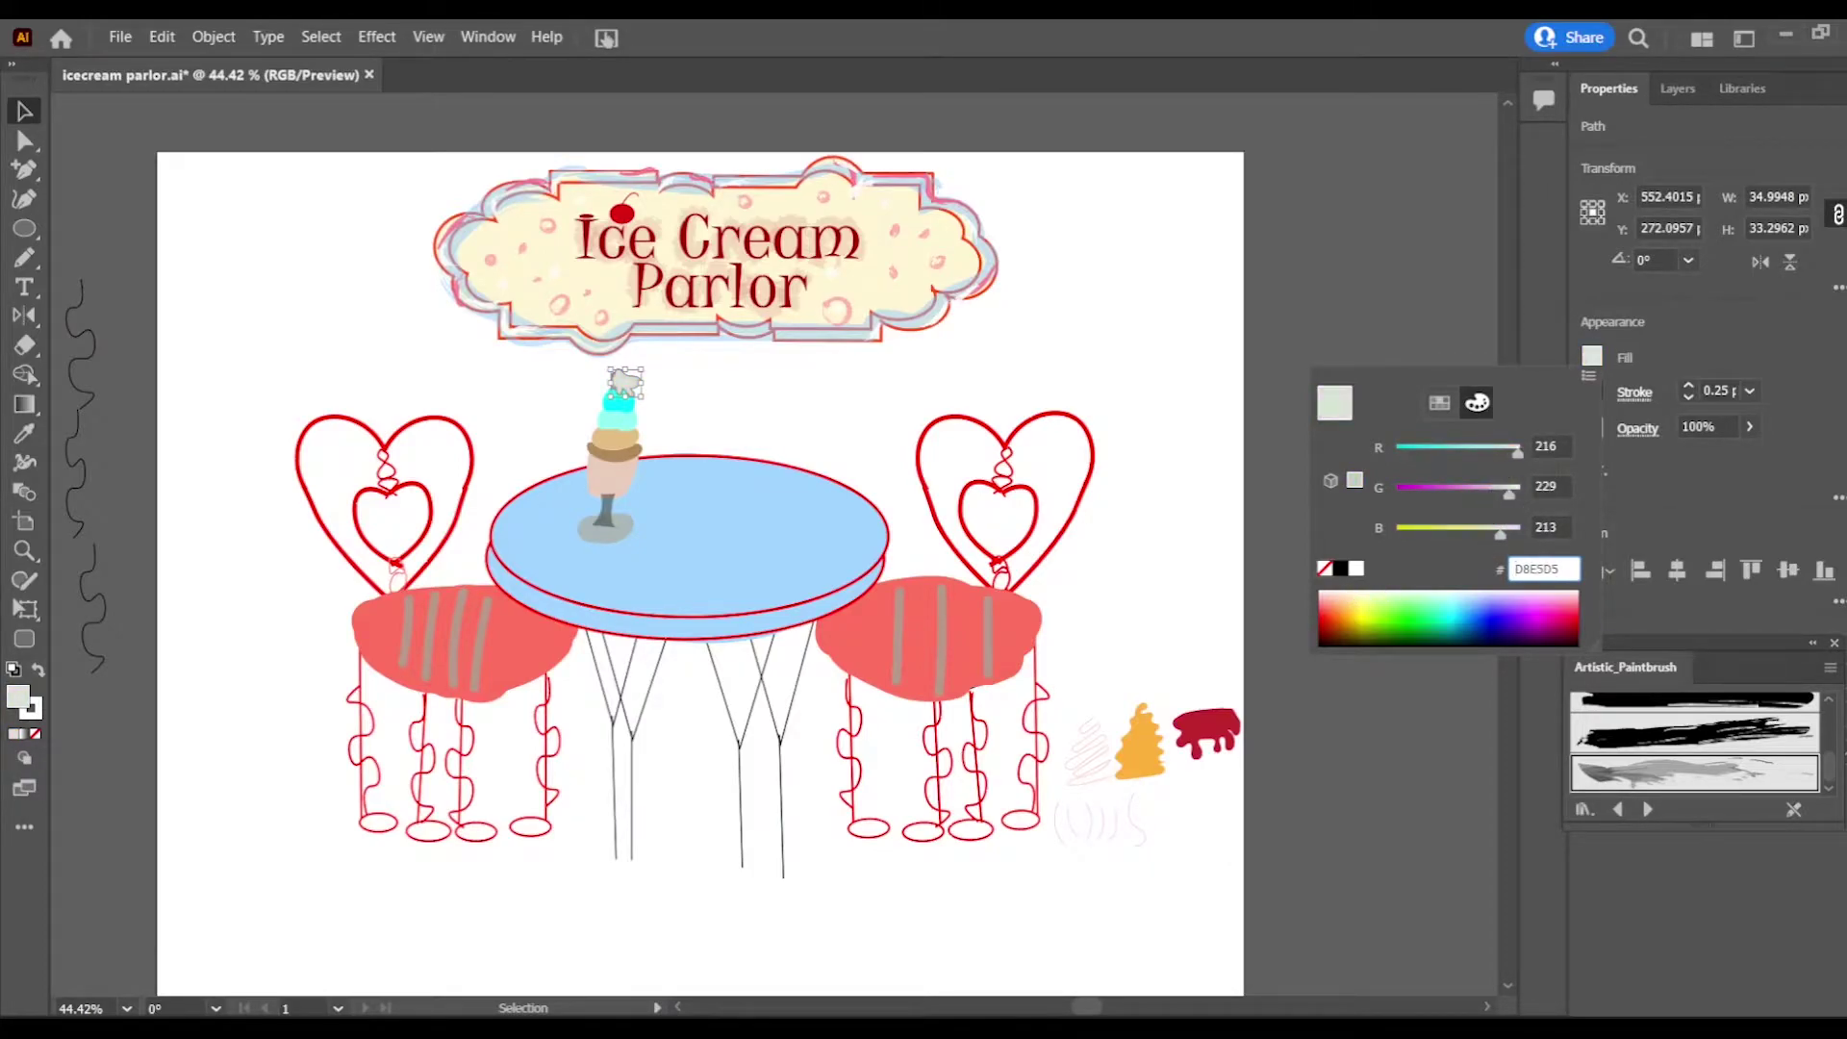
click(640, 389)
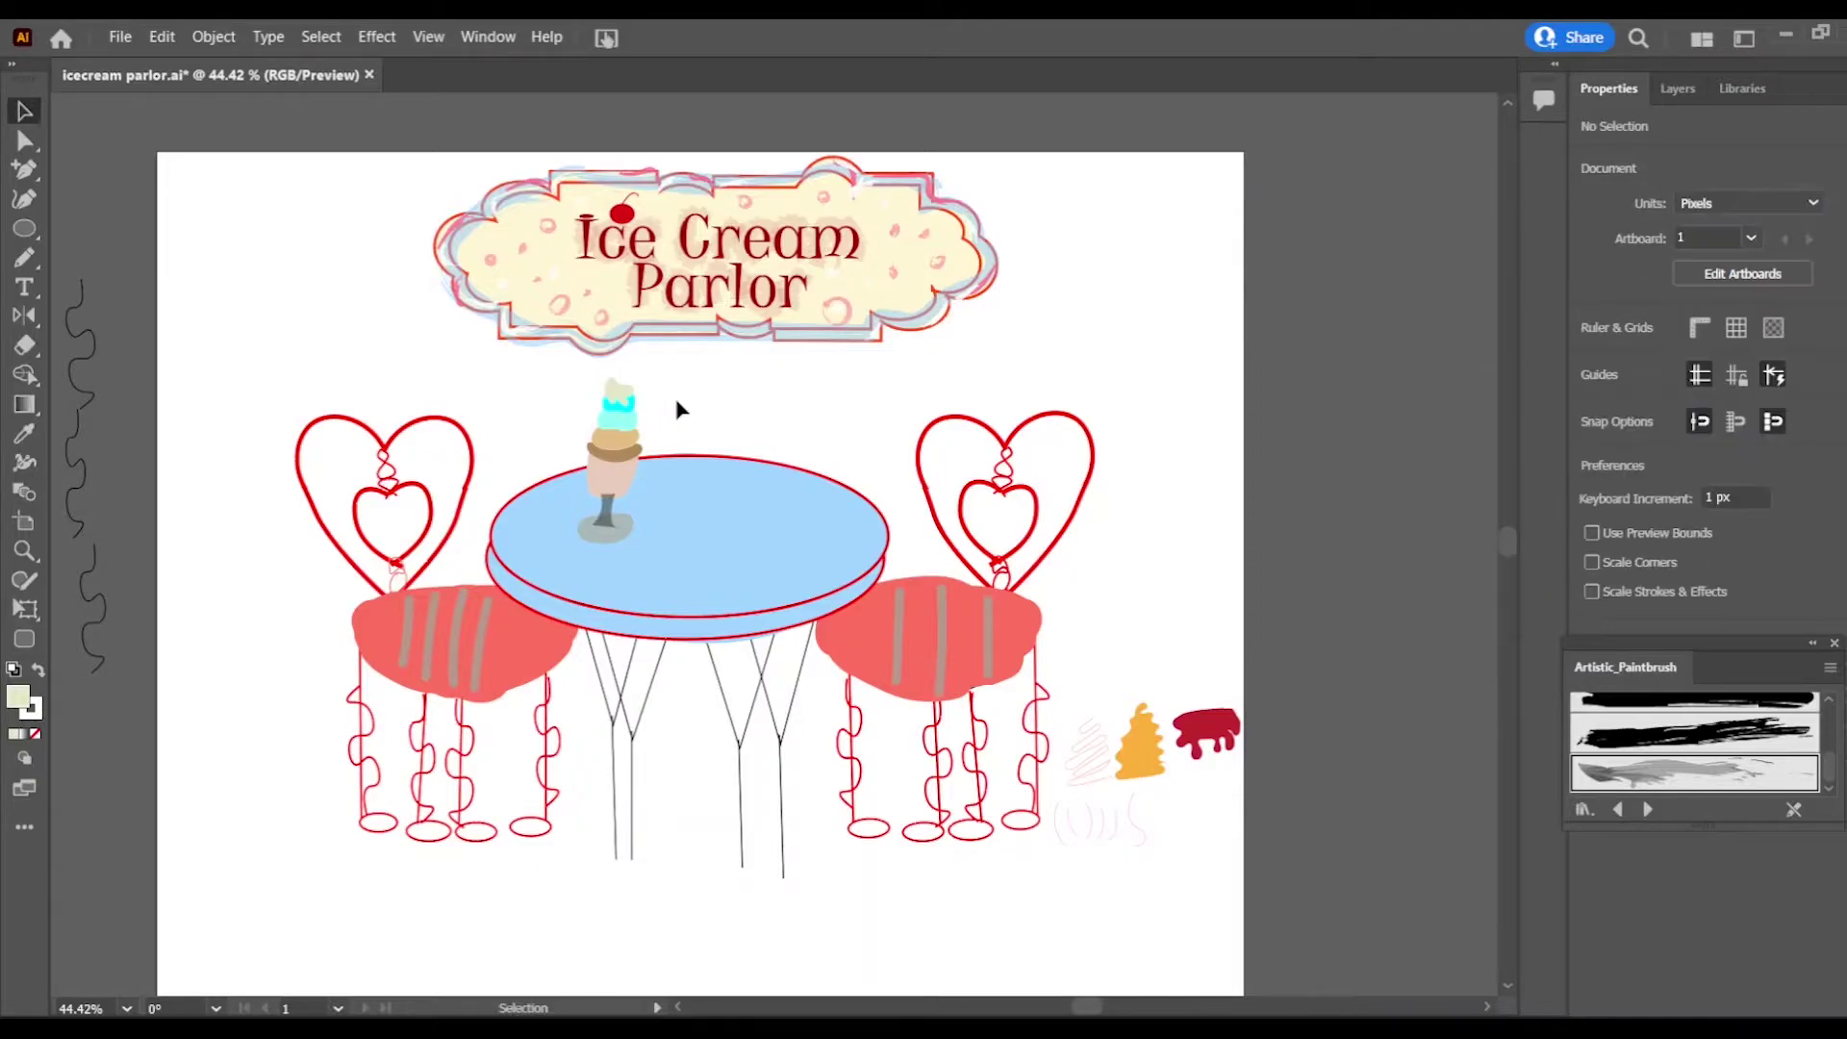
Step: Move the orange swirl and the dark red drip to the back of the table and fill the swirl with light peach
drag(853, 421, 834, 426)
drag(1209, 729, 829, 442)
click(826, 408)
click(1593, 356)
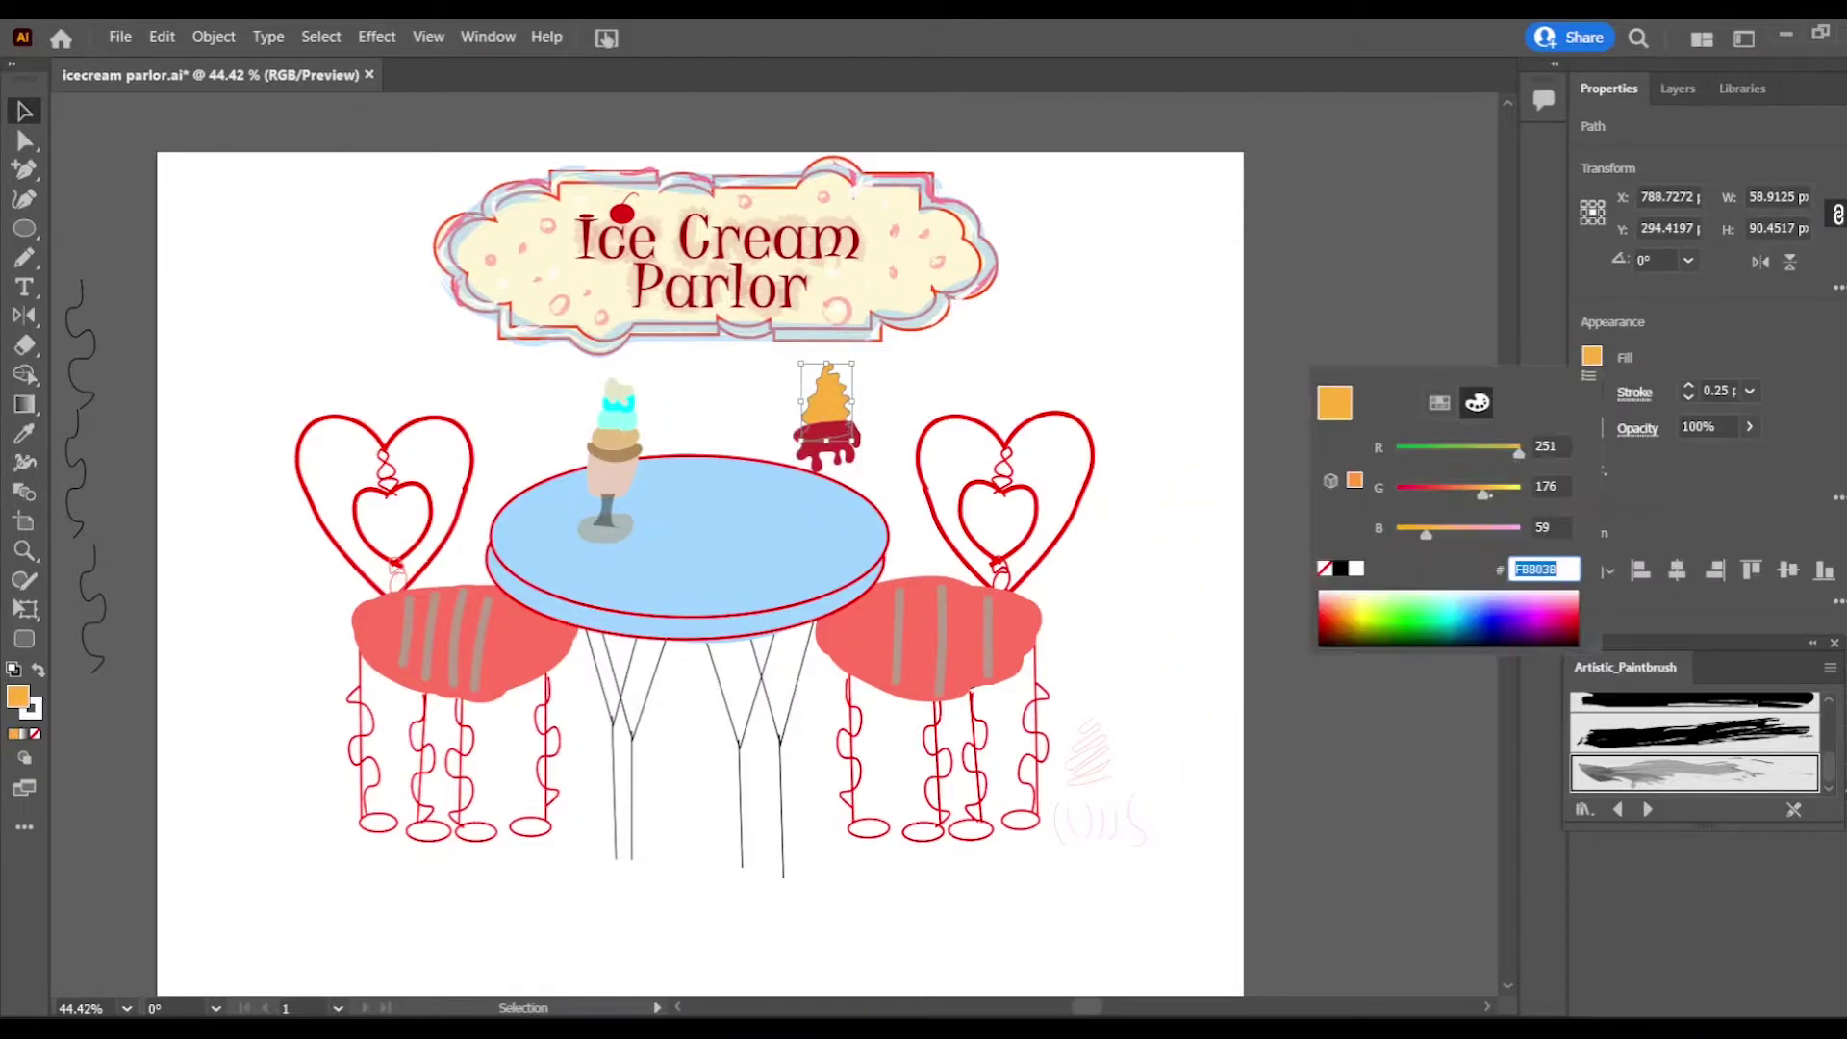
click(1374, 594)
key(ctrl+z)
Step: Remove the stroke from the dark red drip and fill it with bright magenta pink
click(783, 452)
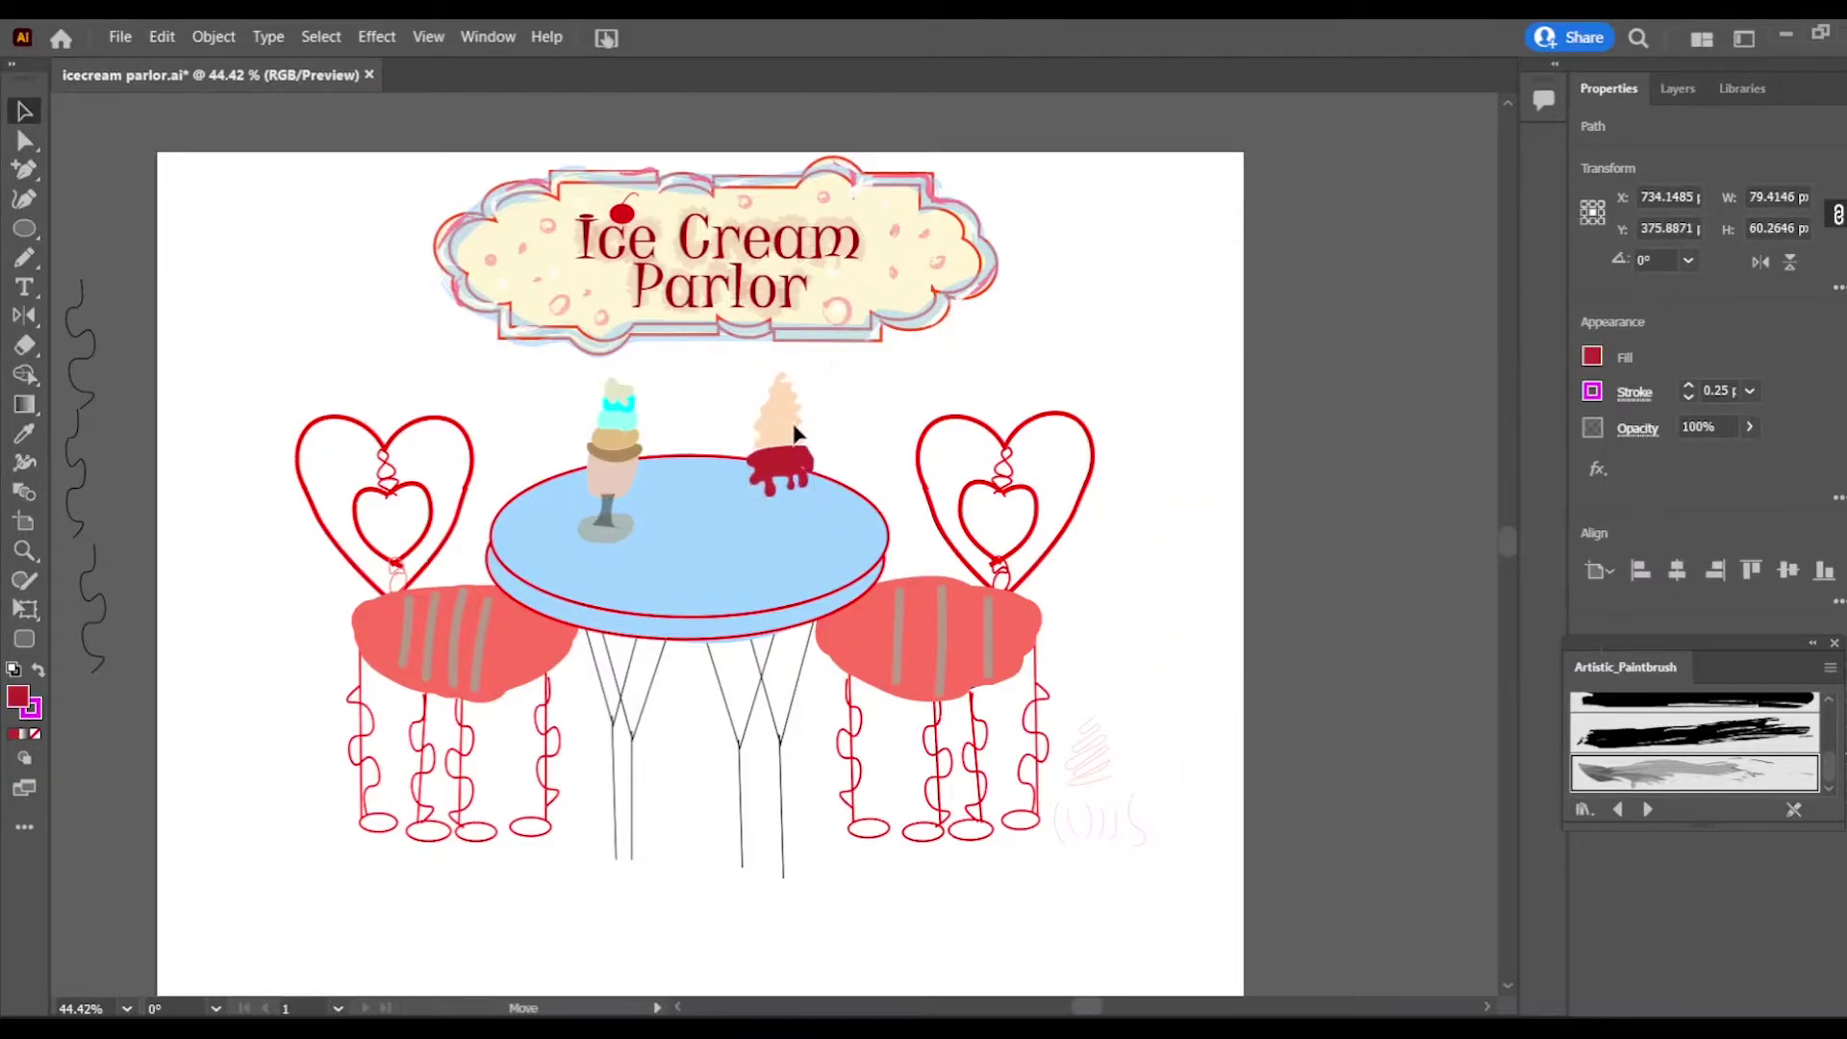
click(1592, 392)
click(1325, 603)
click(1592, 356)
click(1542, 605)
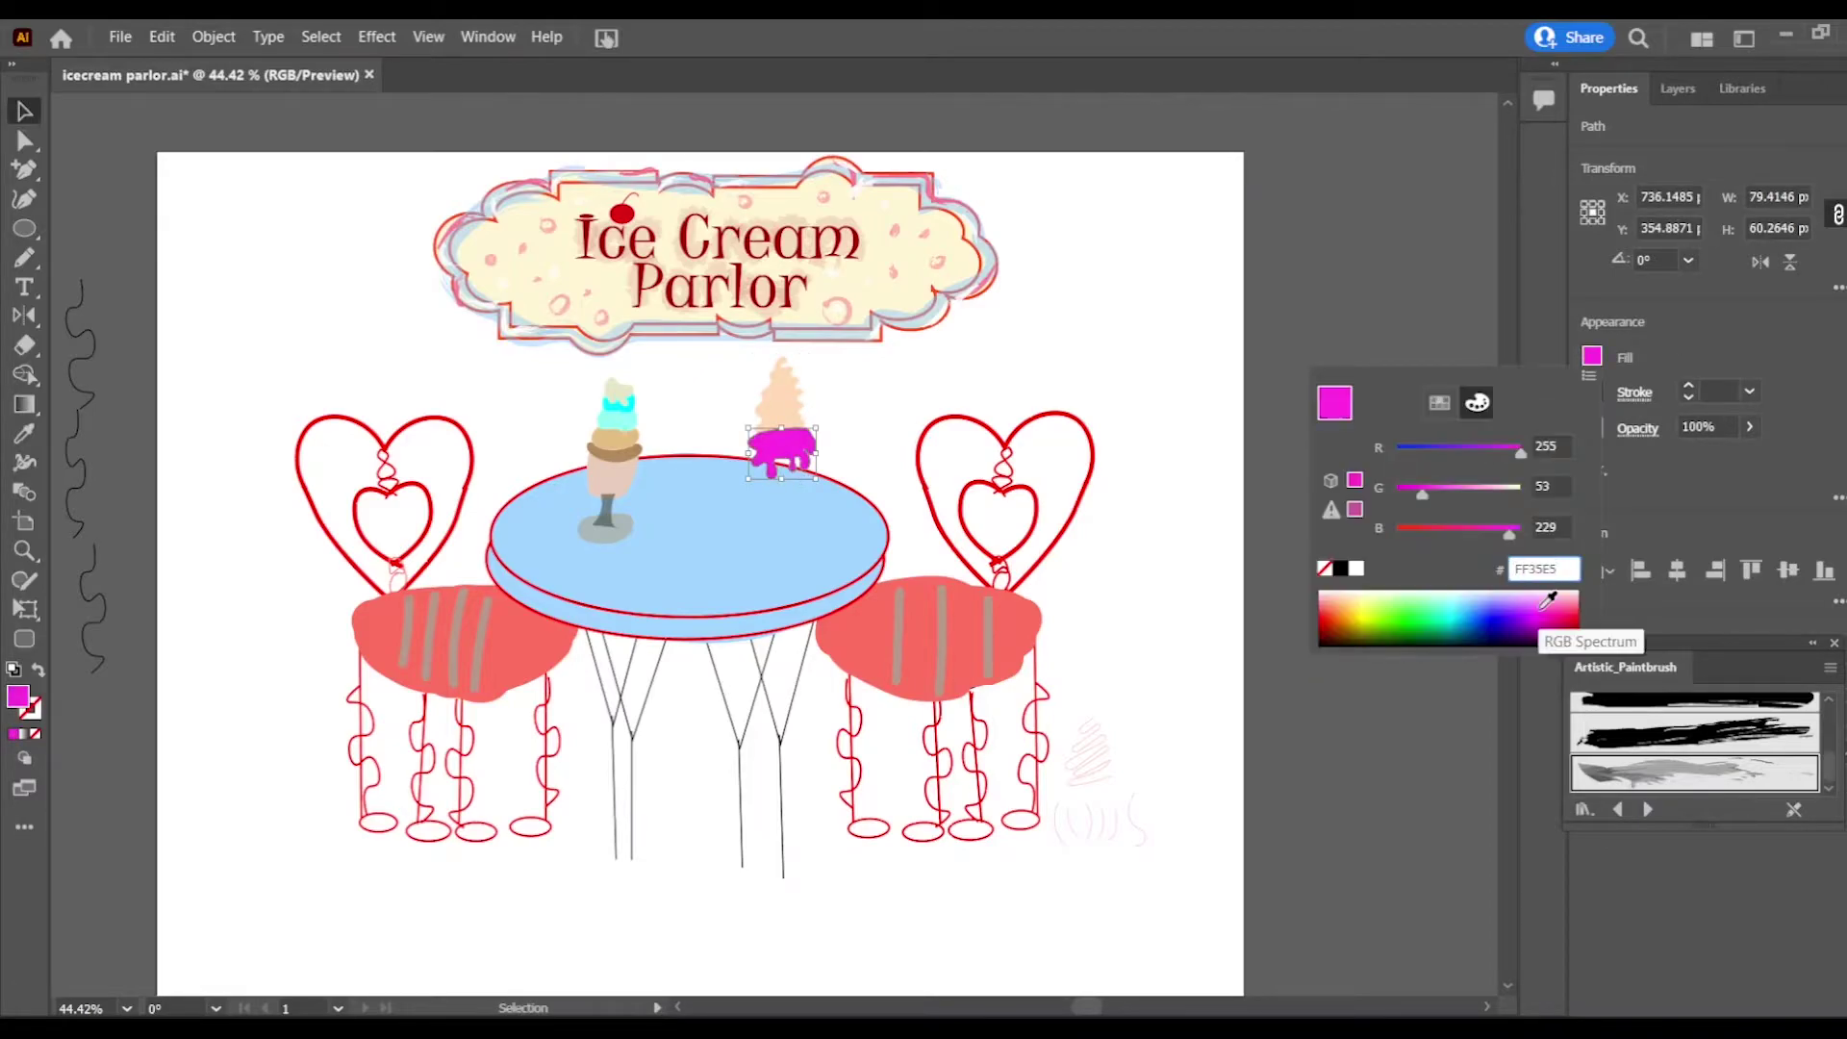
click(1560, 598)
click(1550, 615)
click(1702, 488)
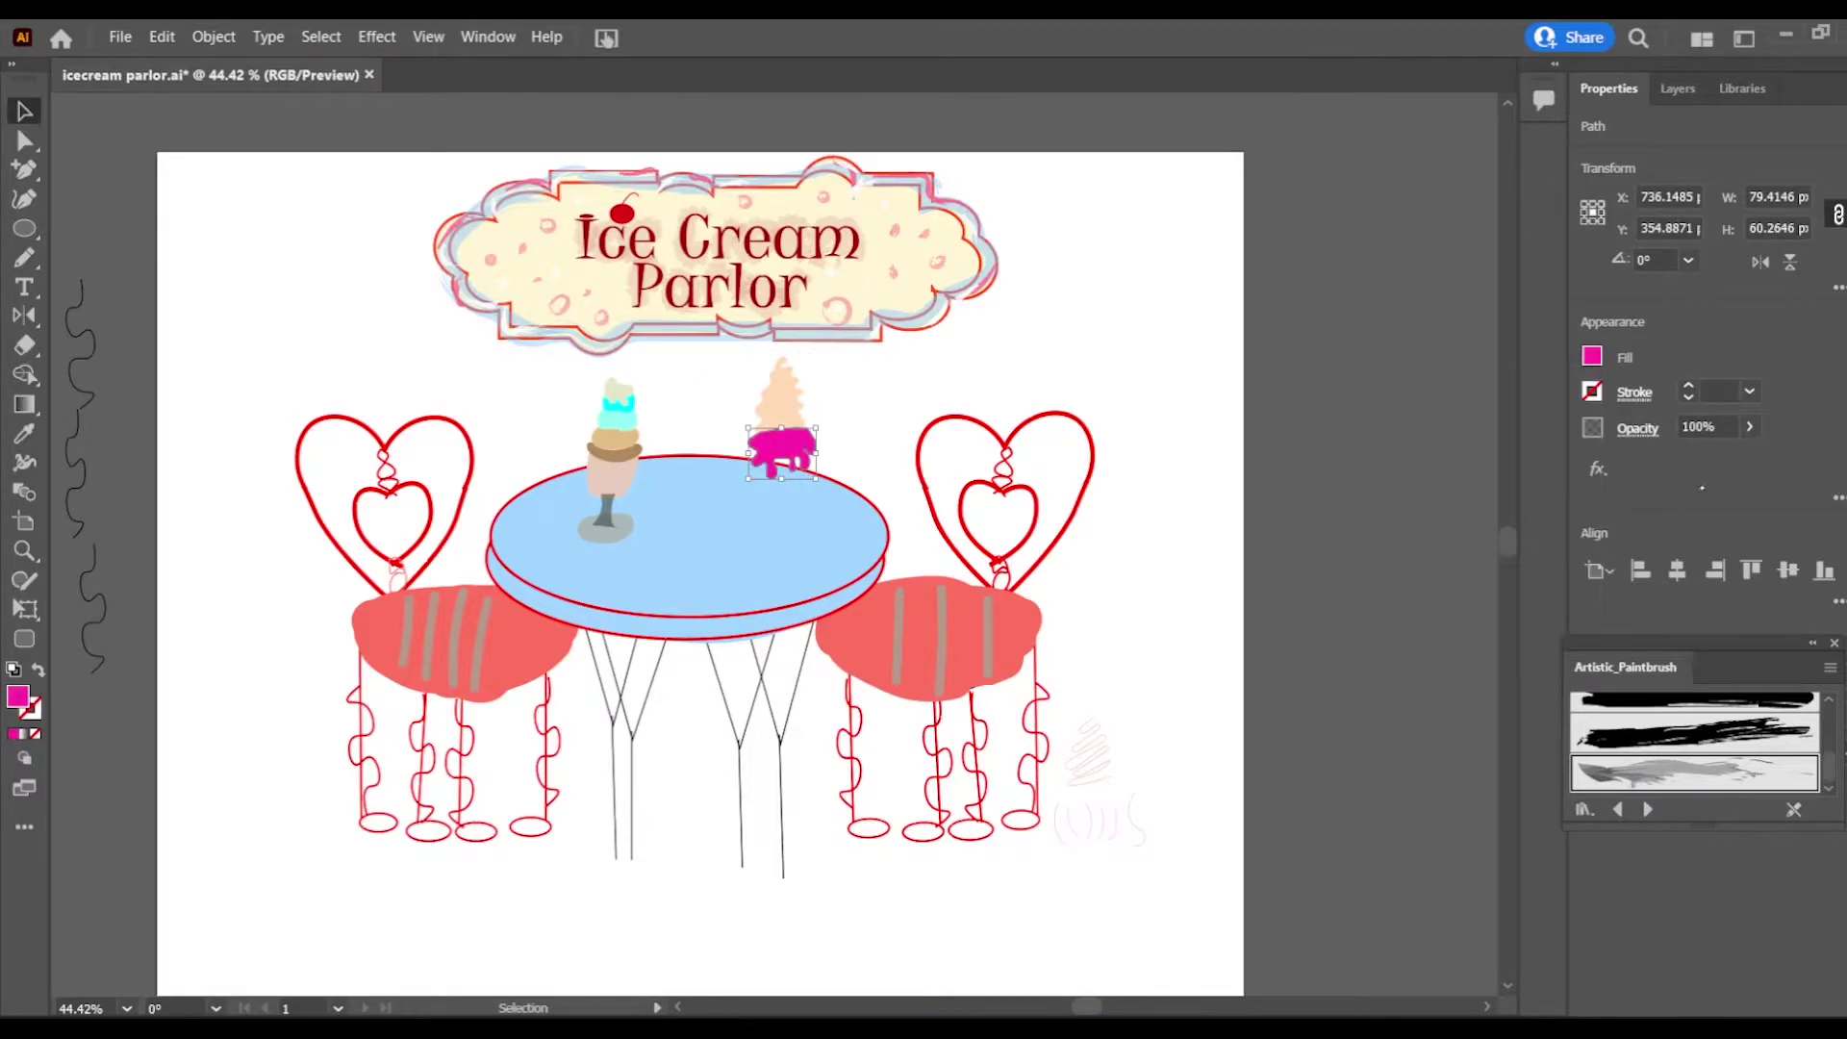
Step: Recolour the stroke of the swirl's contour lines to light orange and nudge the pink drip into place below it
click(856, 416)
click(781, 400)
scroll(826, 516, up, 5)
click(721, 260)
click(1592, 392)
click(1357, 629)
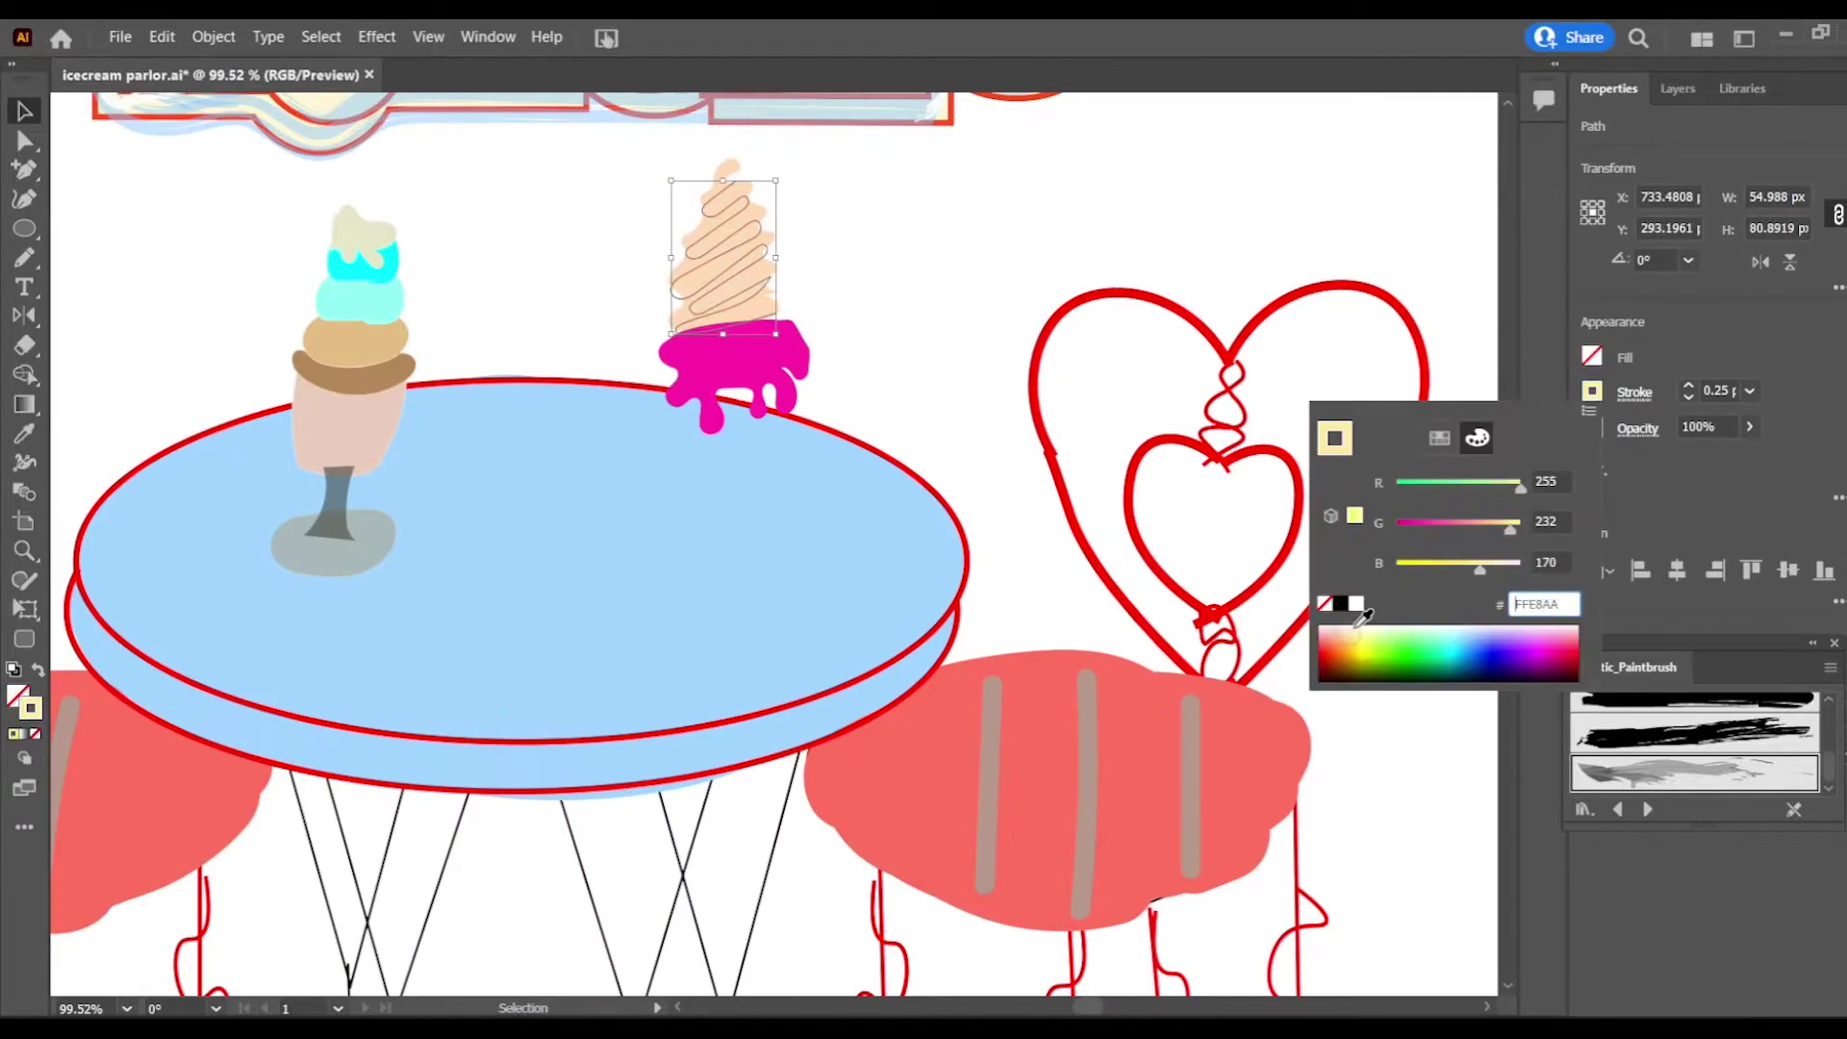
click(904, 353)
click(746, 271)
click(1592, 392)
click(1353, 642)
click(1344, 645)
click(899, 354)
drag(751, 359, 747, 359)
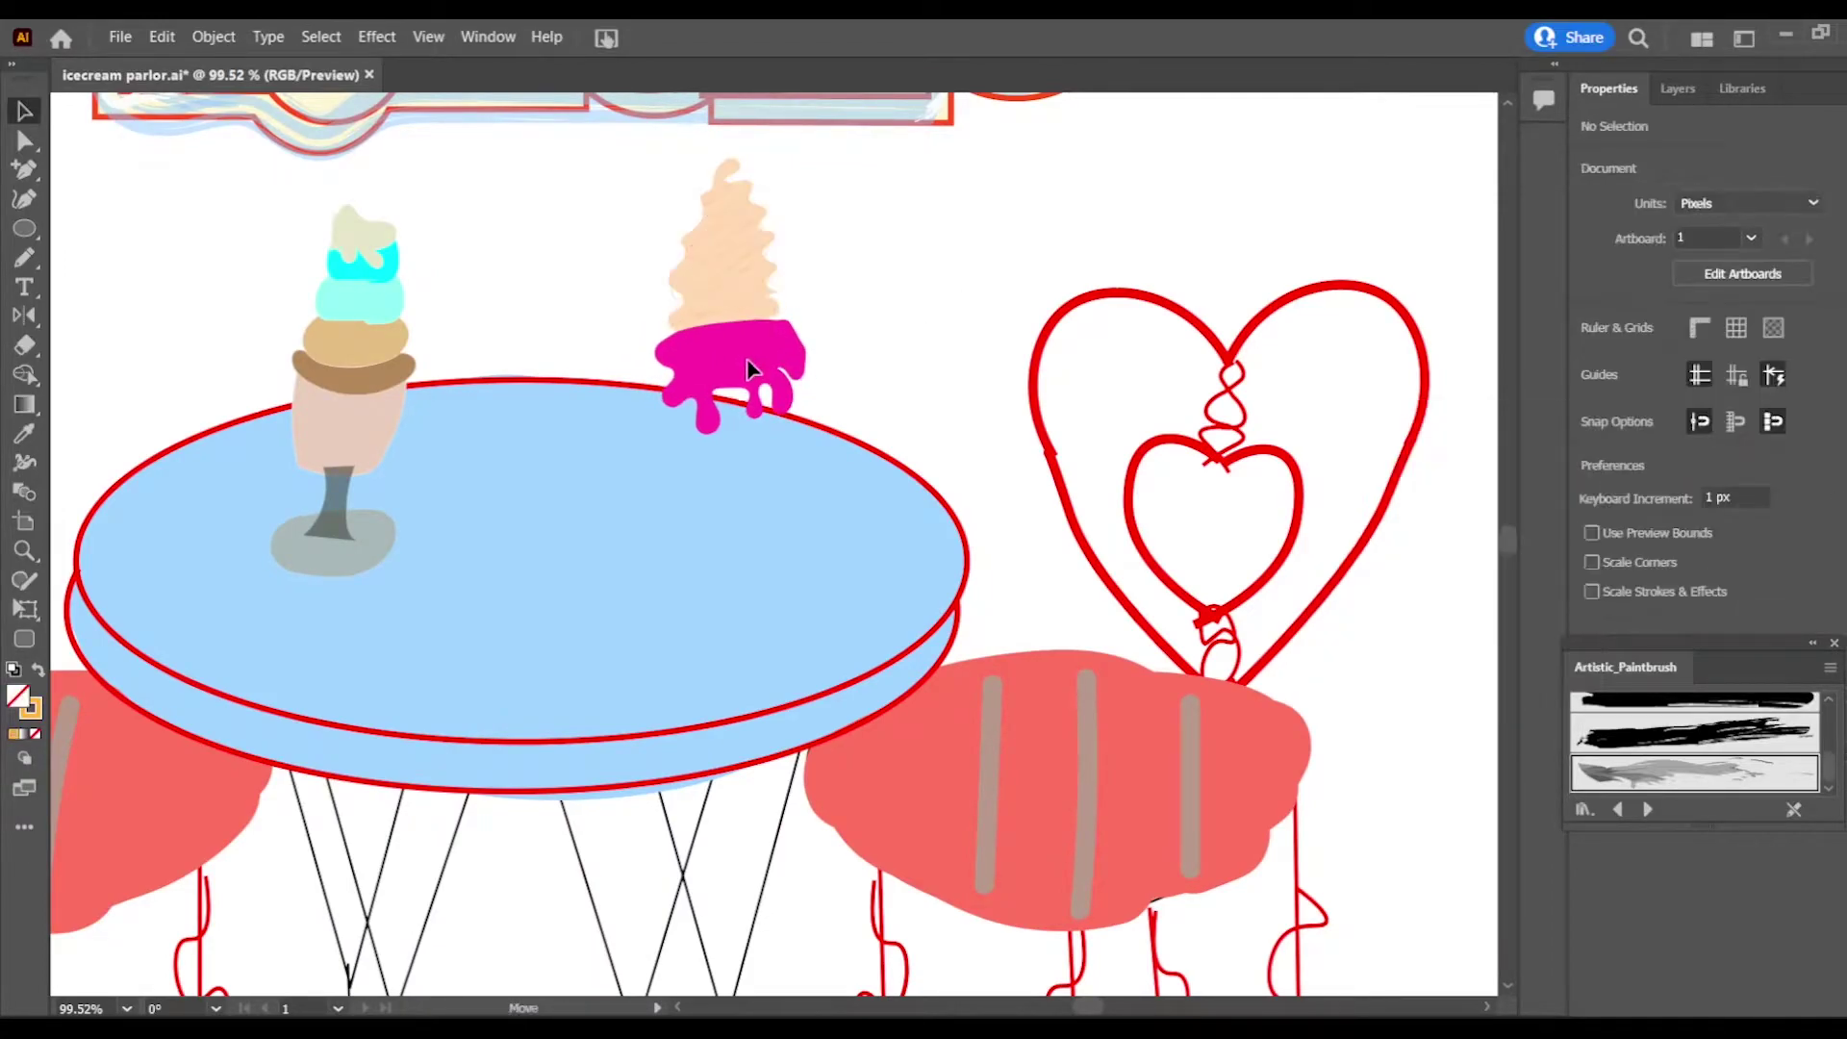
click(746, 366)
Step: Move two curved lines from the faint sketch beside the chair to the blank area beside the sign as glass sides
scroll(746, 366, down, 5)
click(1364, 923)
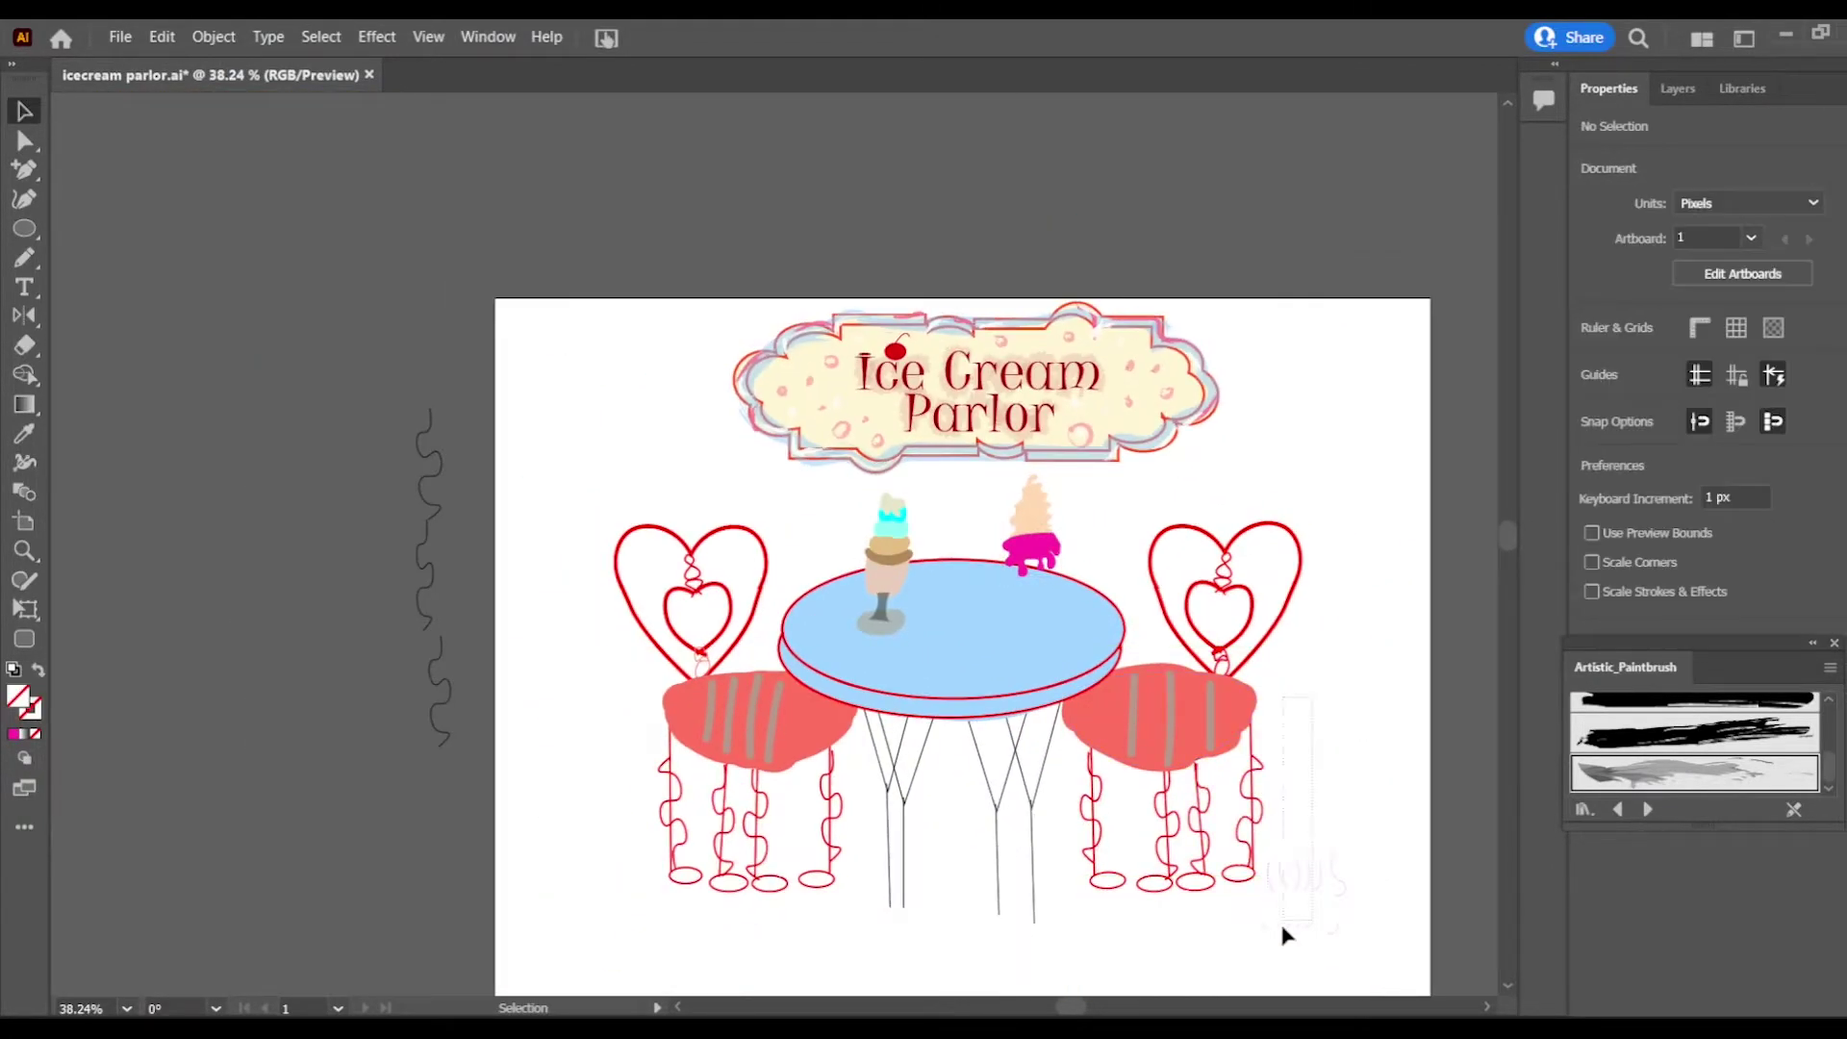
drag(1286, 935, 1251, 462)
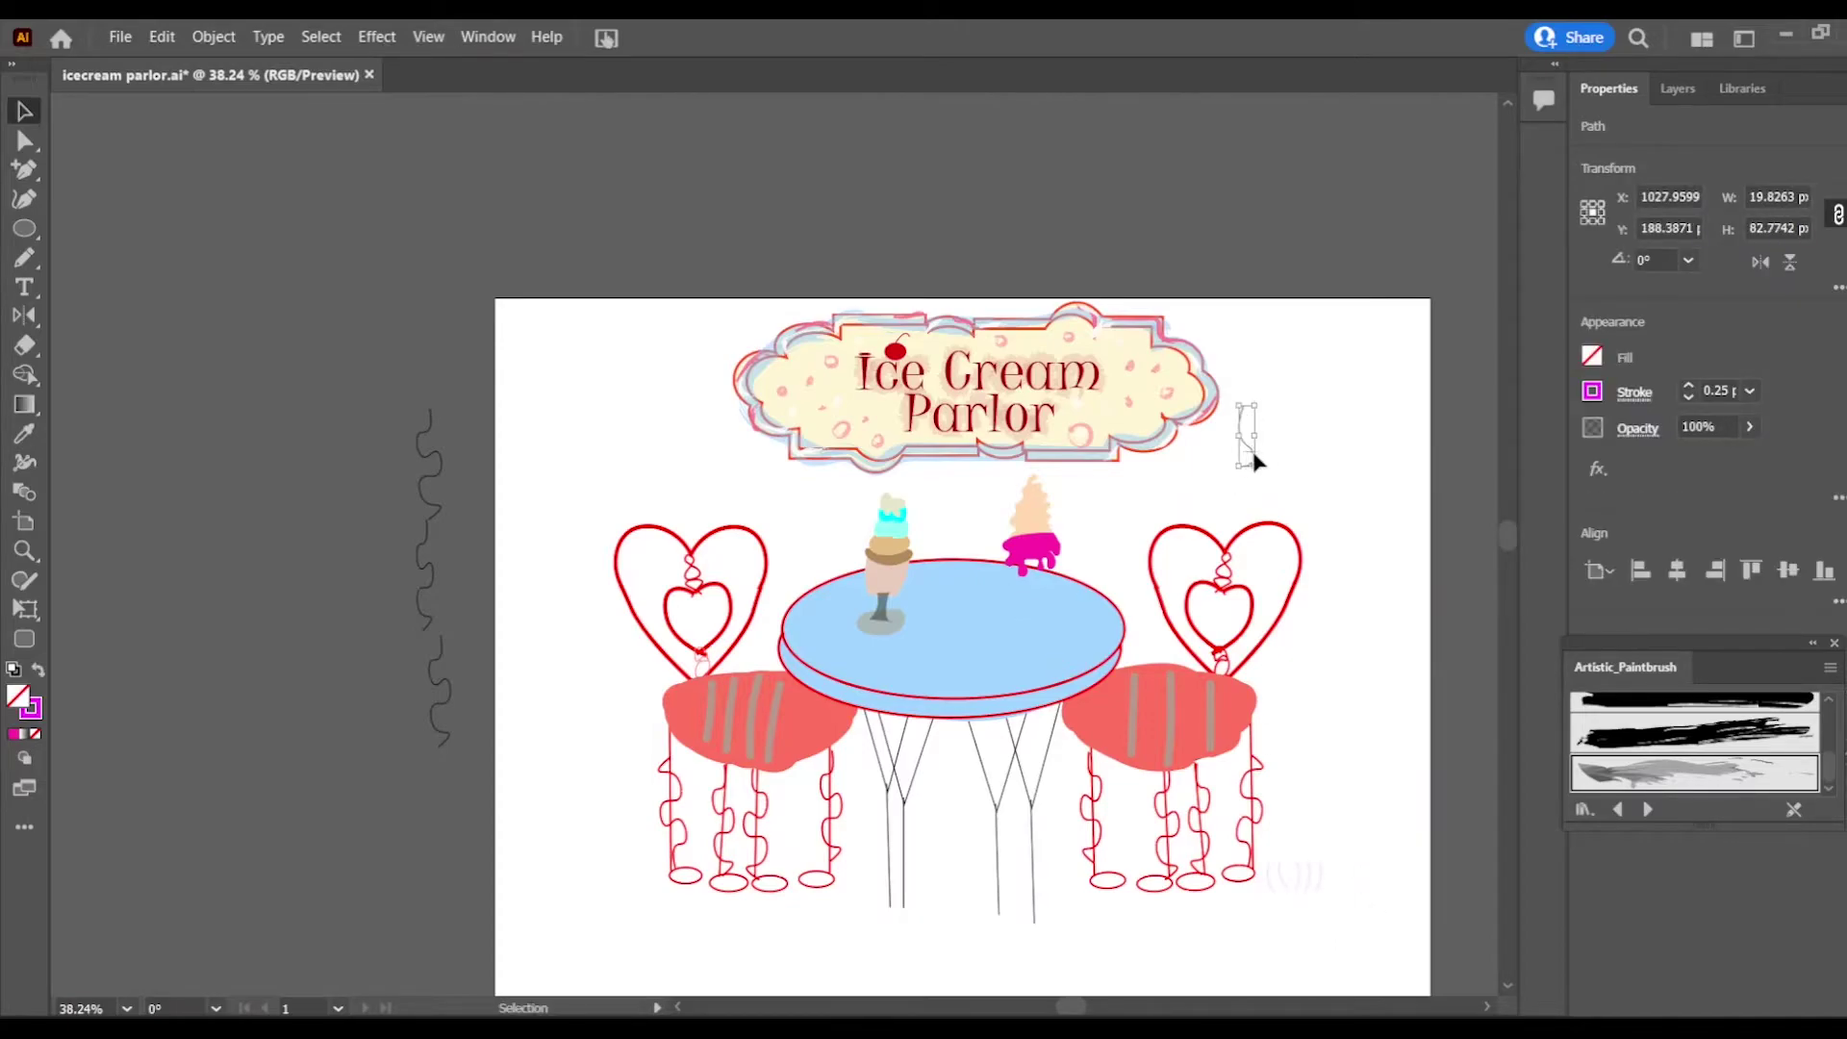
click(1250, 444)
click(1254, 446)
drag(1254, 446, 1282, 442)
click(1331, 470)
click(1276, 445)
Step: Draw the base joining the two curved sides with the Pencil tool to form a goblet outline
click(24, 229)
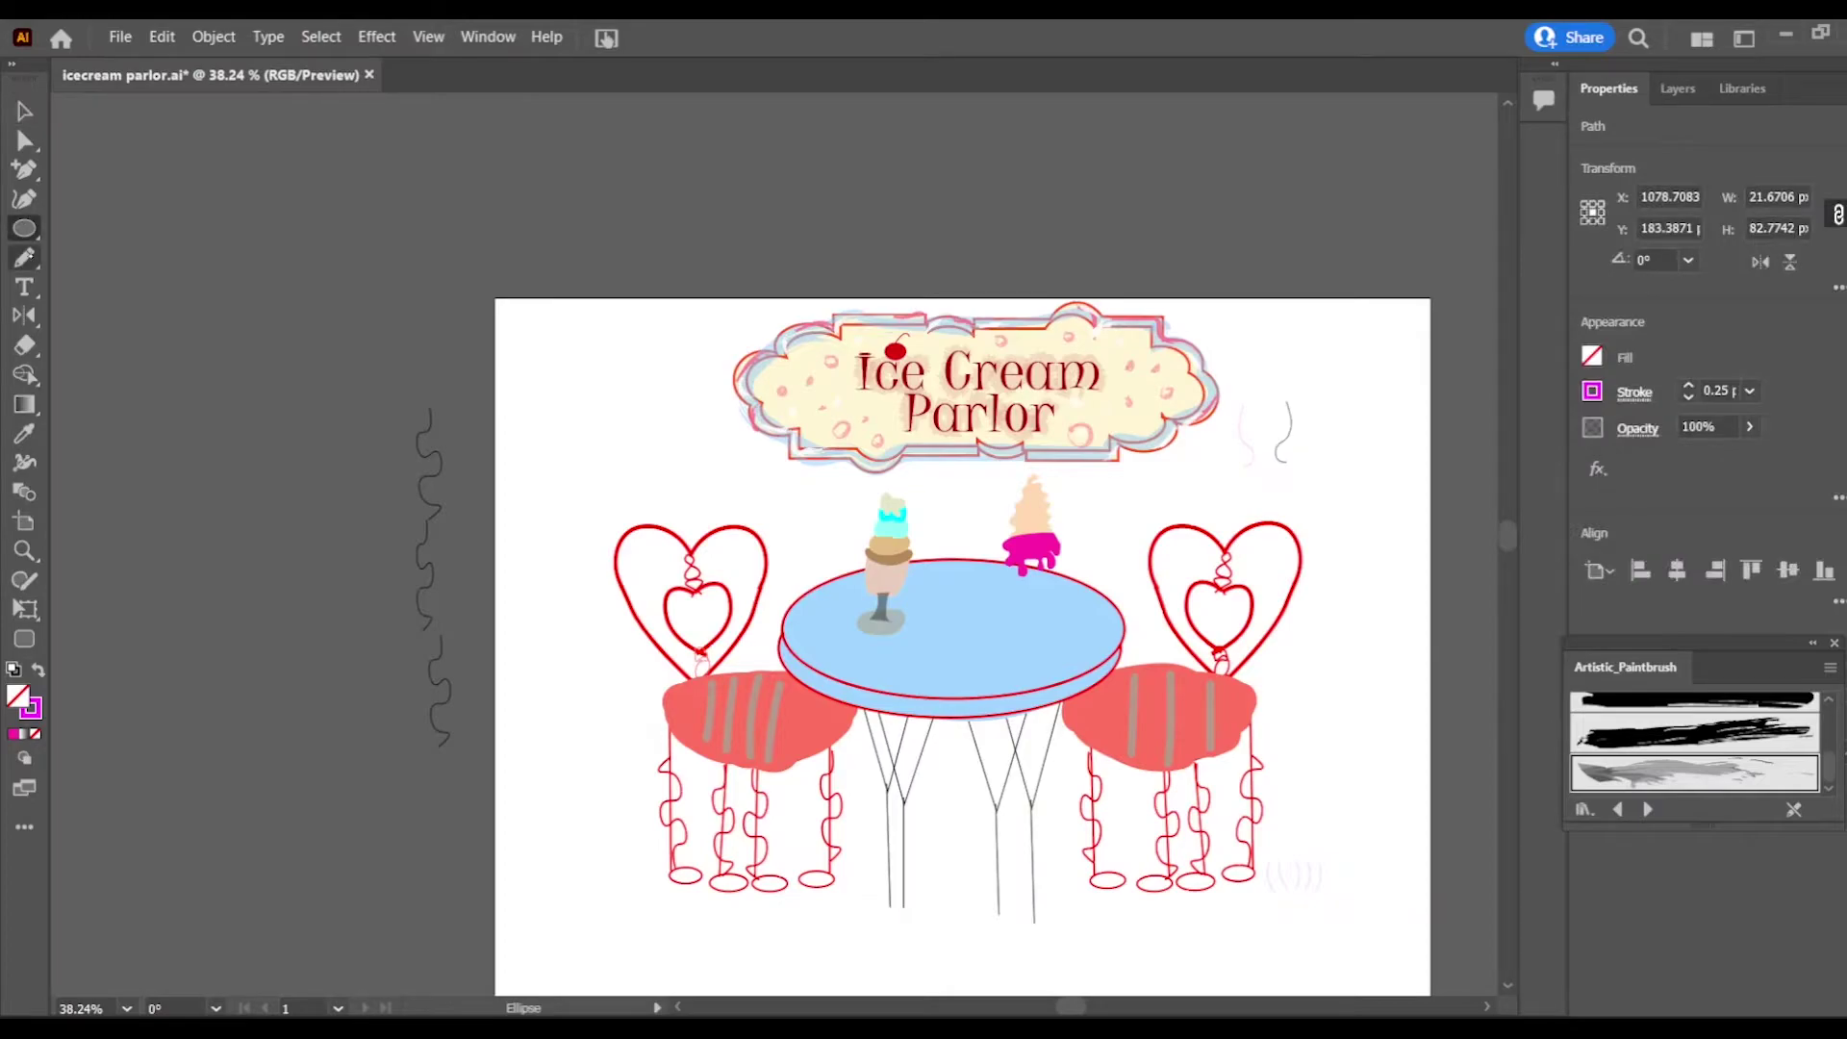
click(24, 257)
scroll(1443, 457, up, 5)
drag(1020, 473, 922, 488)
click(1028, 527)
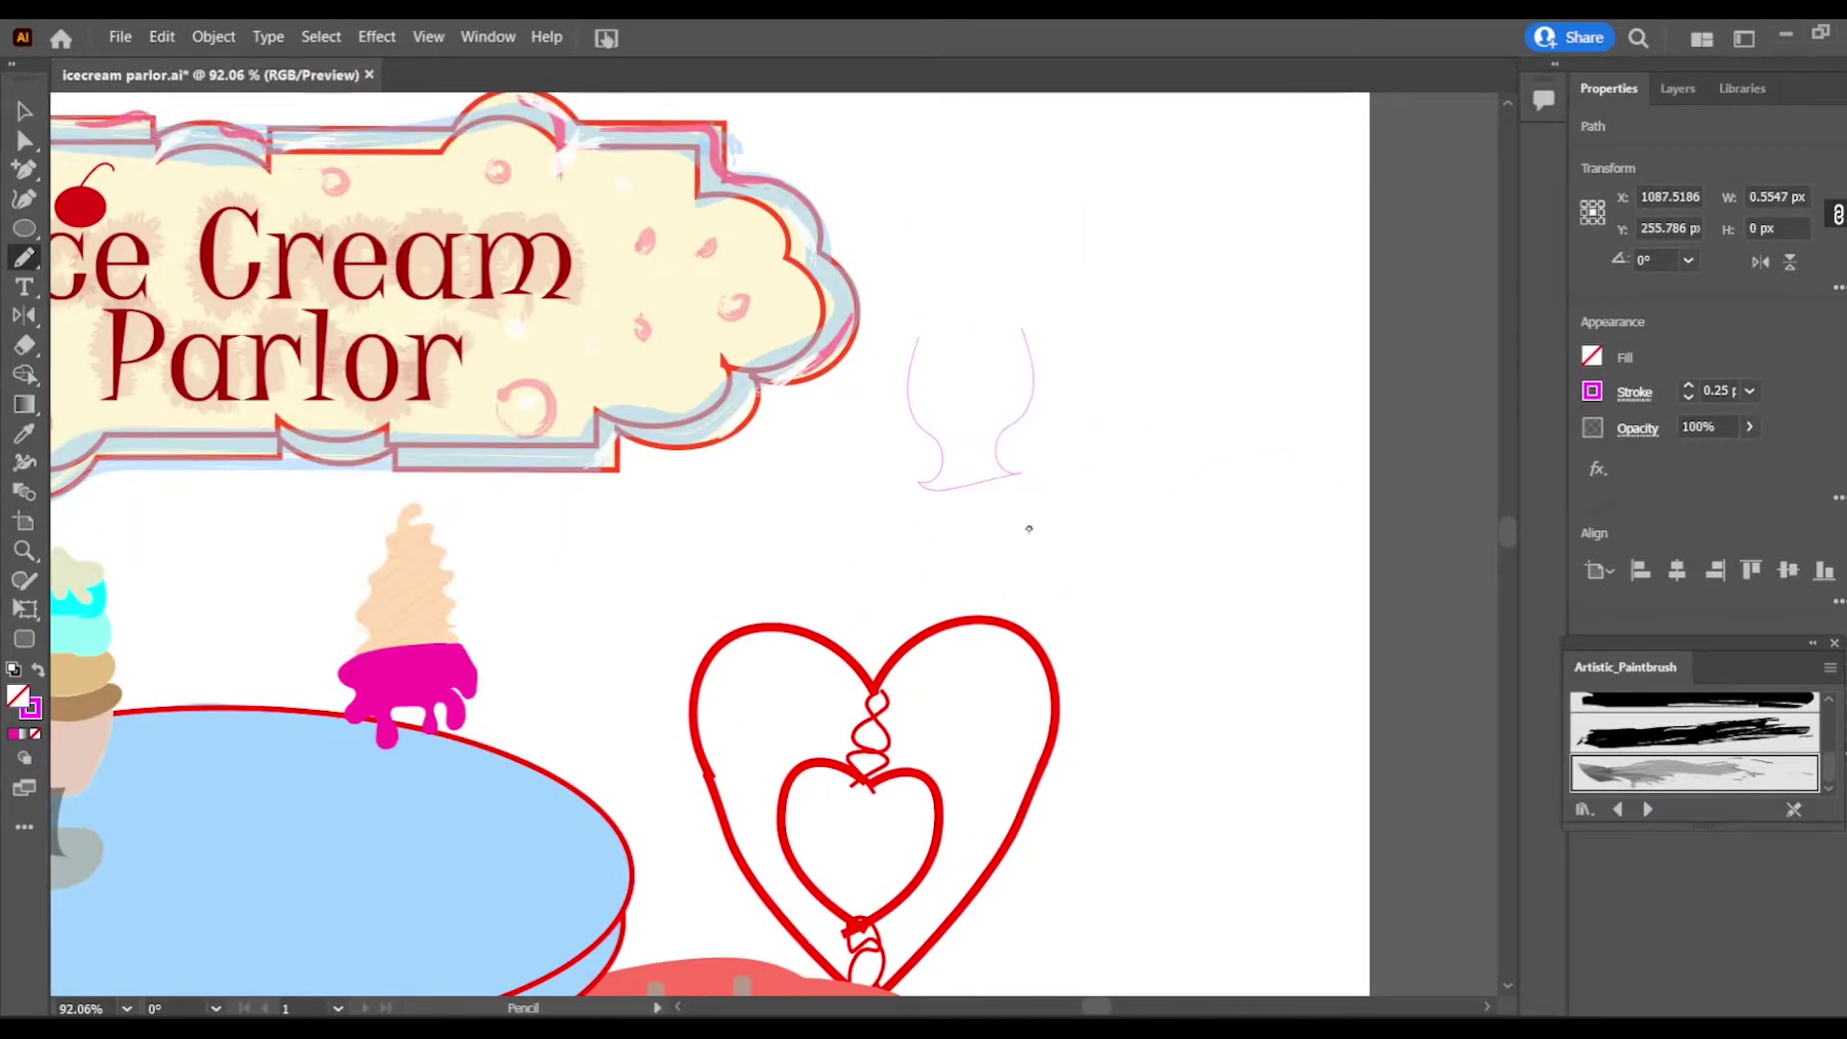
key(v)
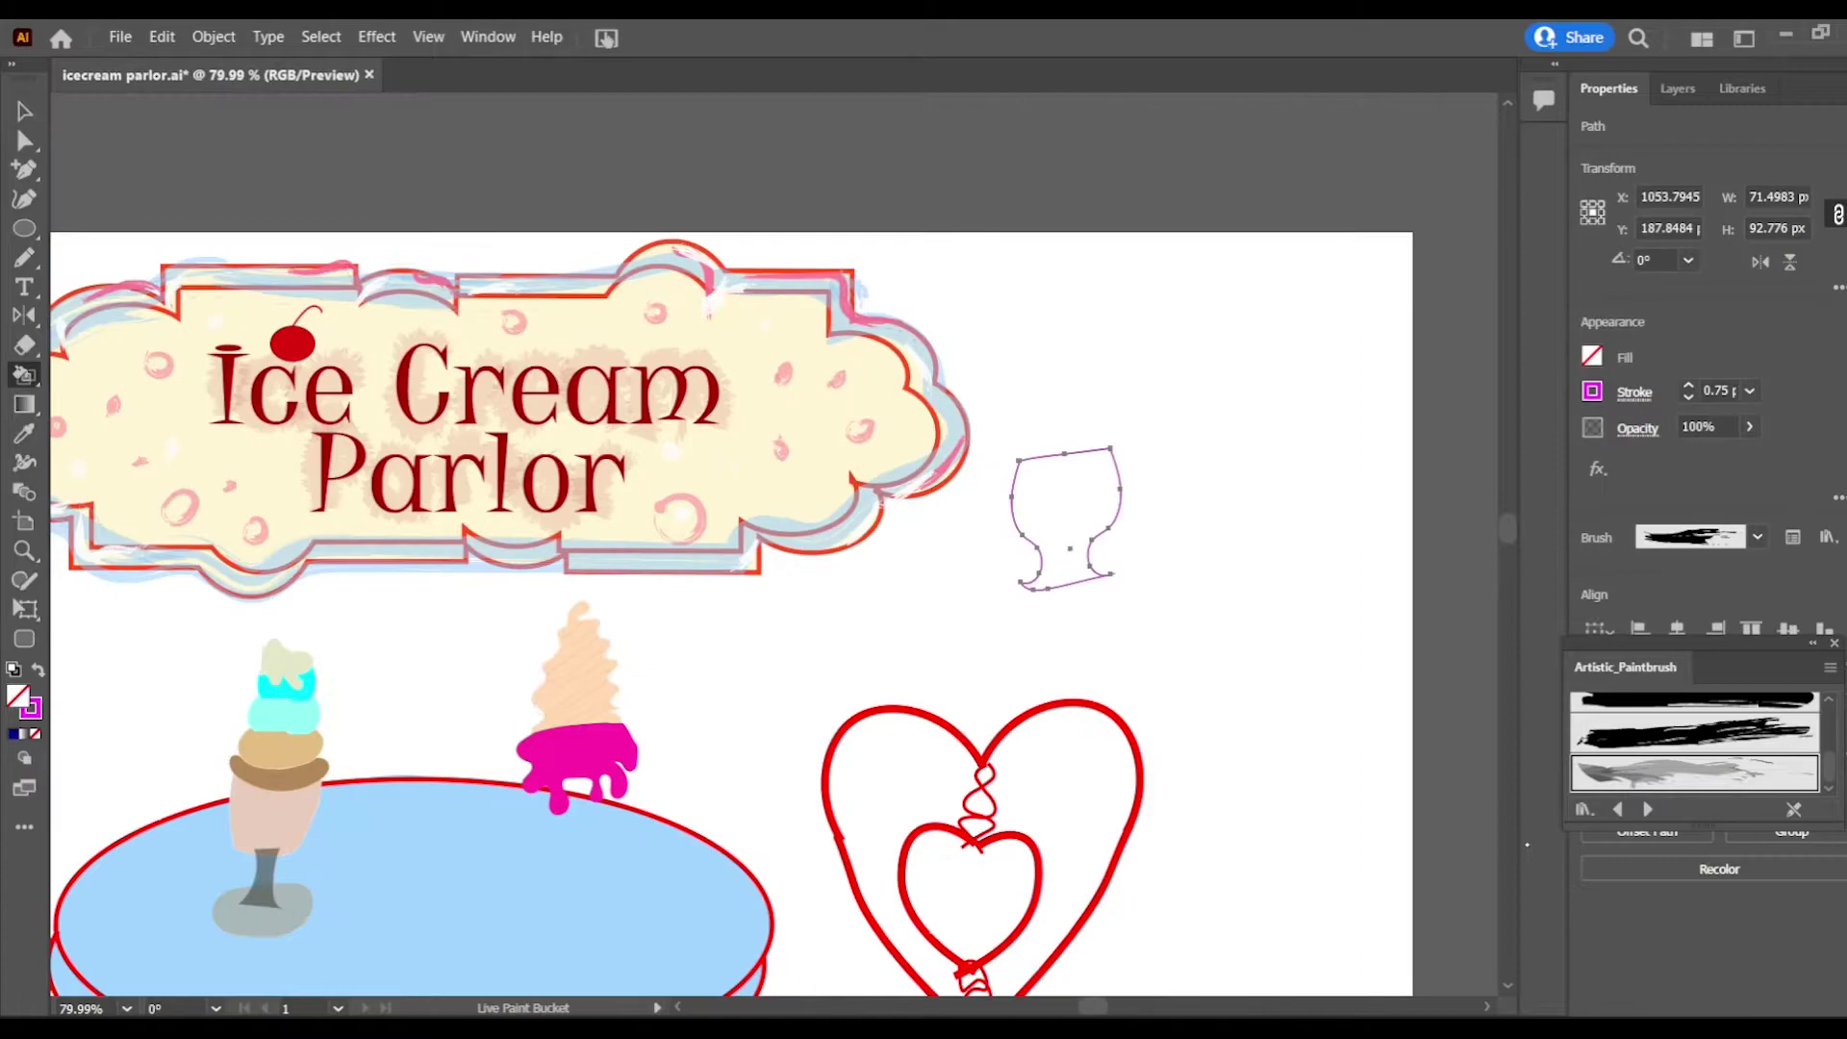
Step: Fill the goblet outline with off-white FDFFF4 using Live Paint
click(1592, 357)
click(1536, 598)
click(1371, 595)
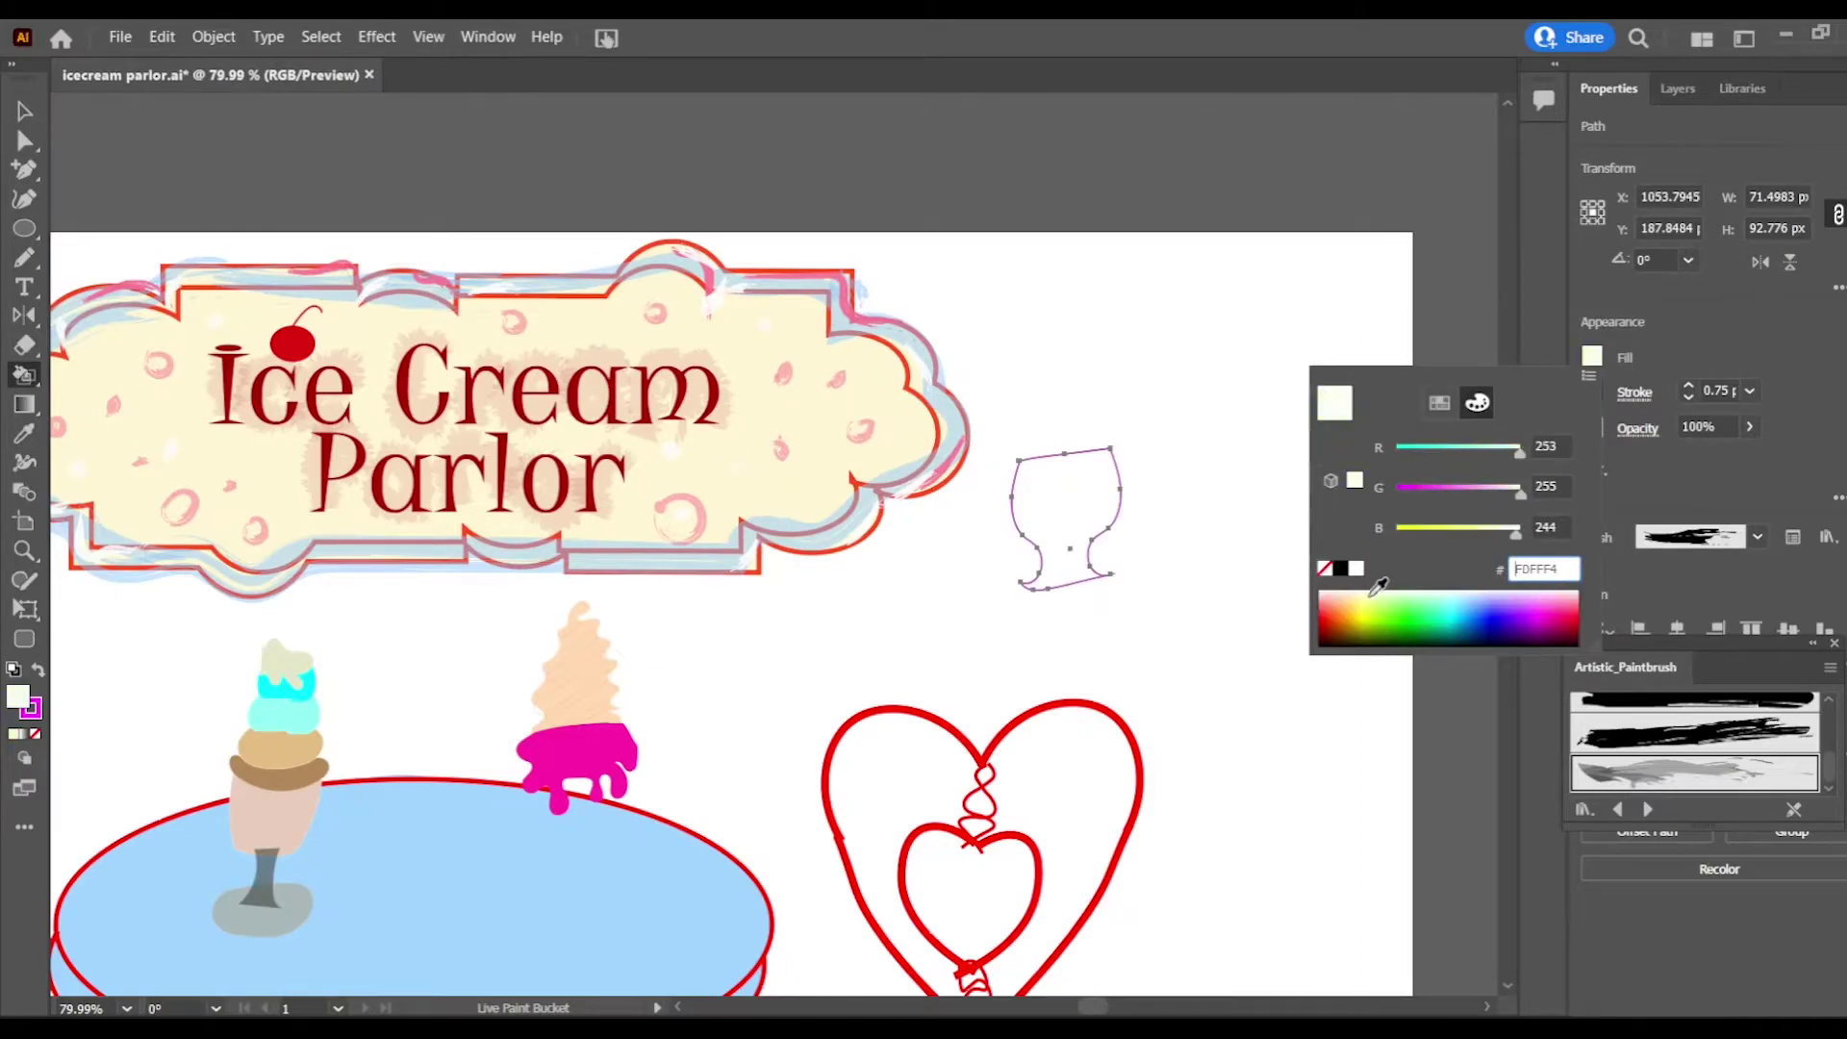
click(1087, 580)
key(Return)
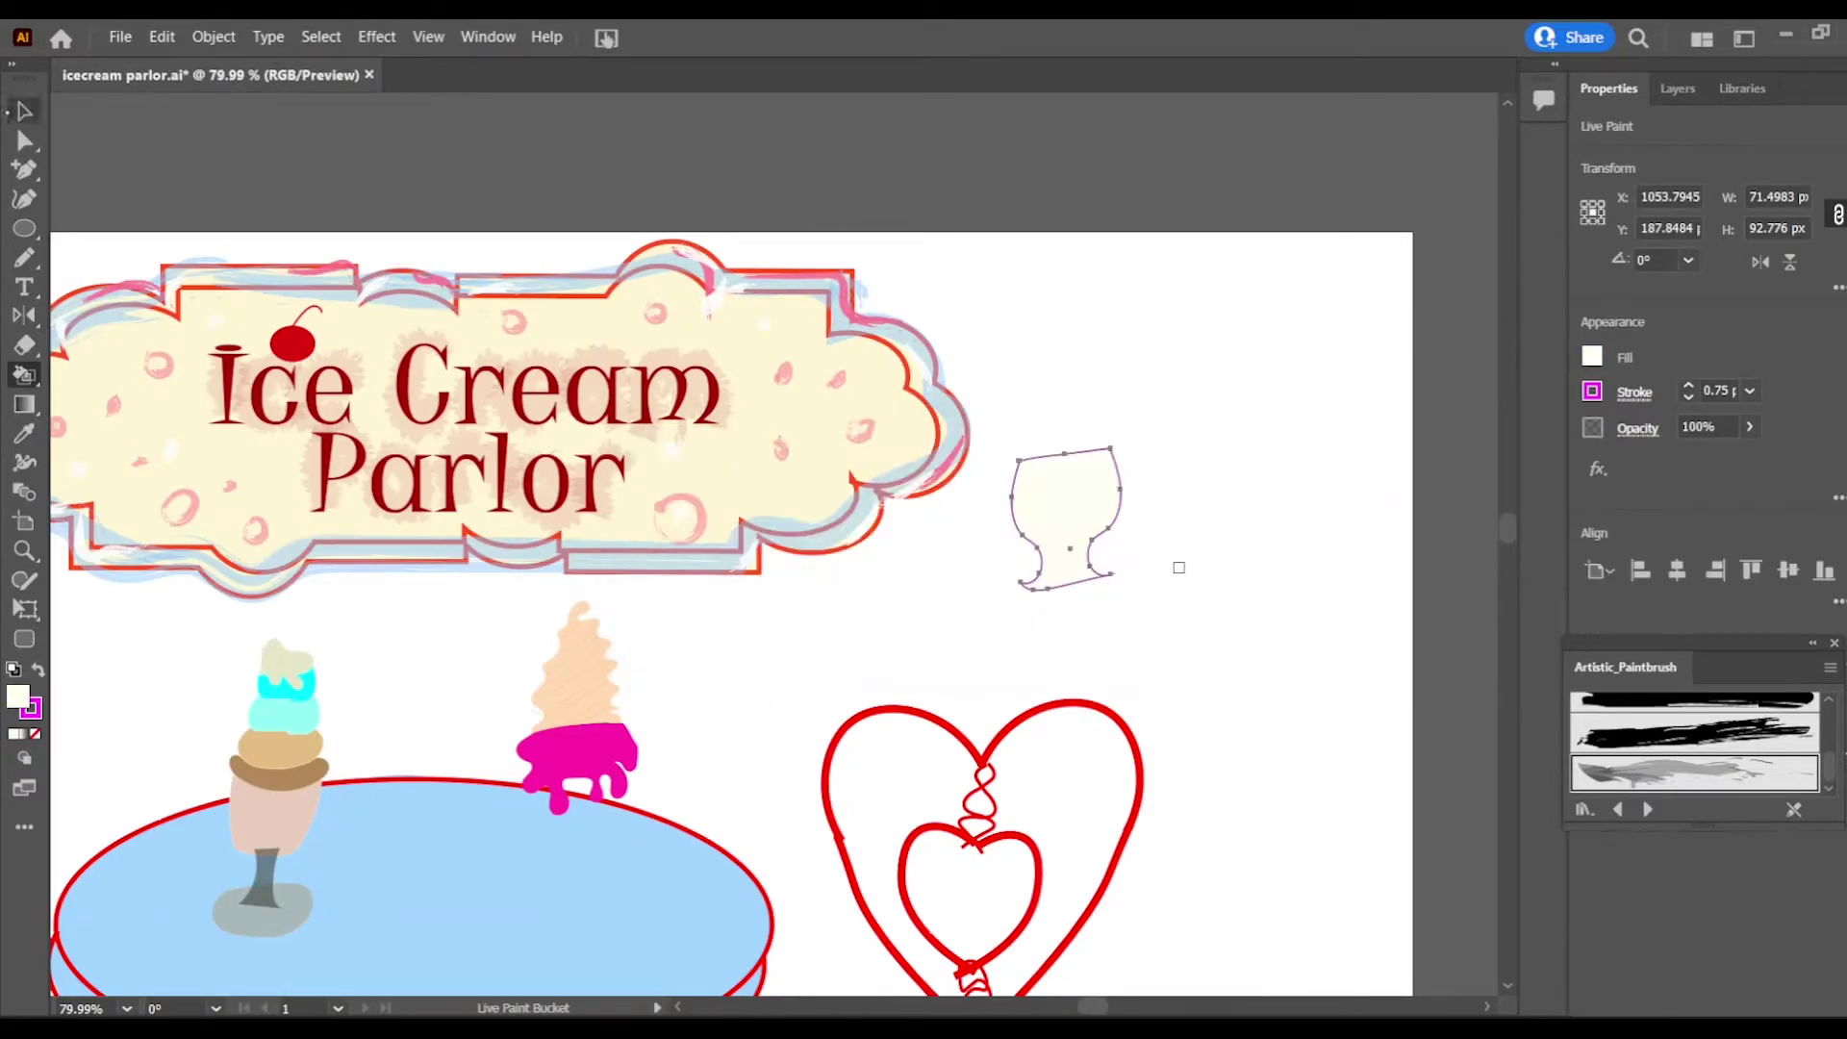
Step: Move the off-white goblet onto the table directly beneath the pink drip
key(v)
click(1061, 528)
mouse_move(1061, 527)
mouse_down()
mouse_move(625, 854)
mouse_move(573, 848)
mouse_up()
click(1270, 616)
Step: Move the remaining curved sketch lines onto the goblet's bowl and fit them to its width
drag(1503, 524, 1502, 543)
drag(1061, 830, 1193, 919)
mouse_move(1141, 878)
mouse_down()
mouse_move(595, 233)
mouse_move(710, 210)
mouse_up()
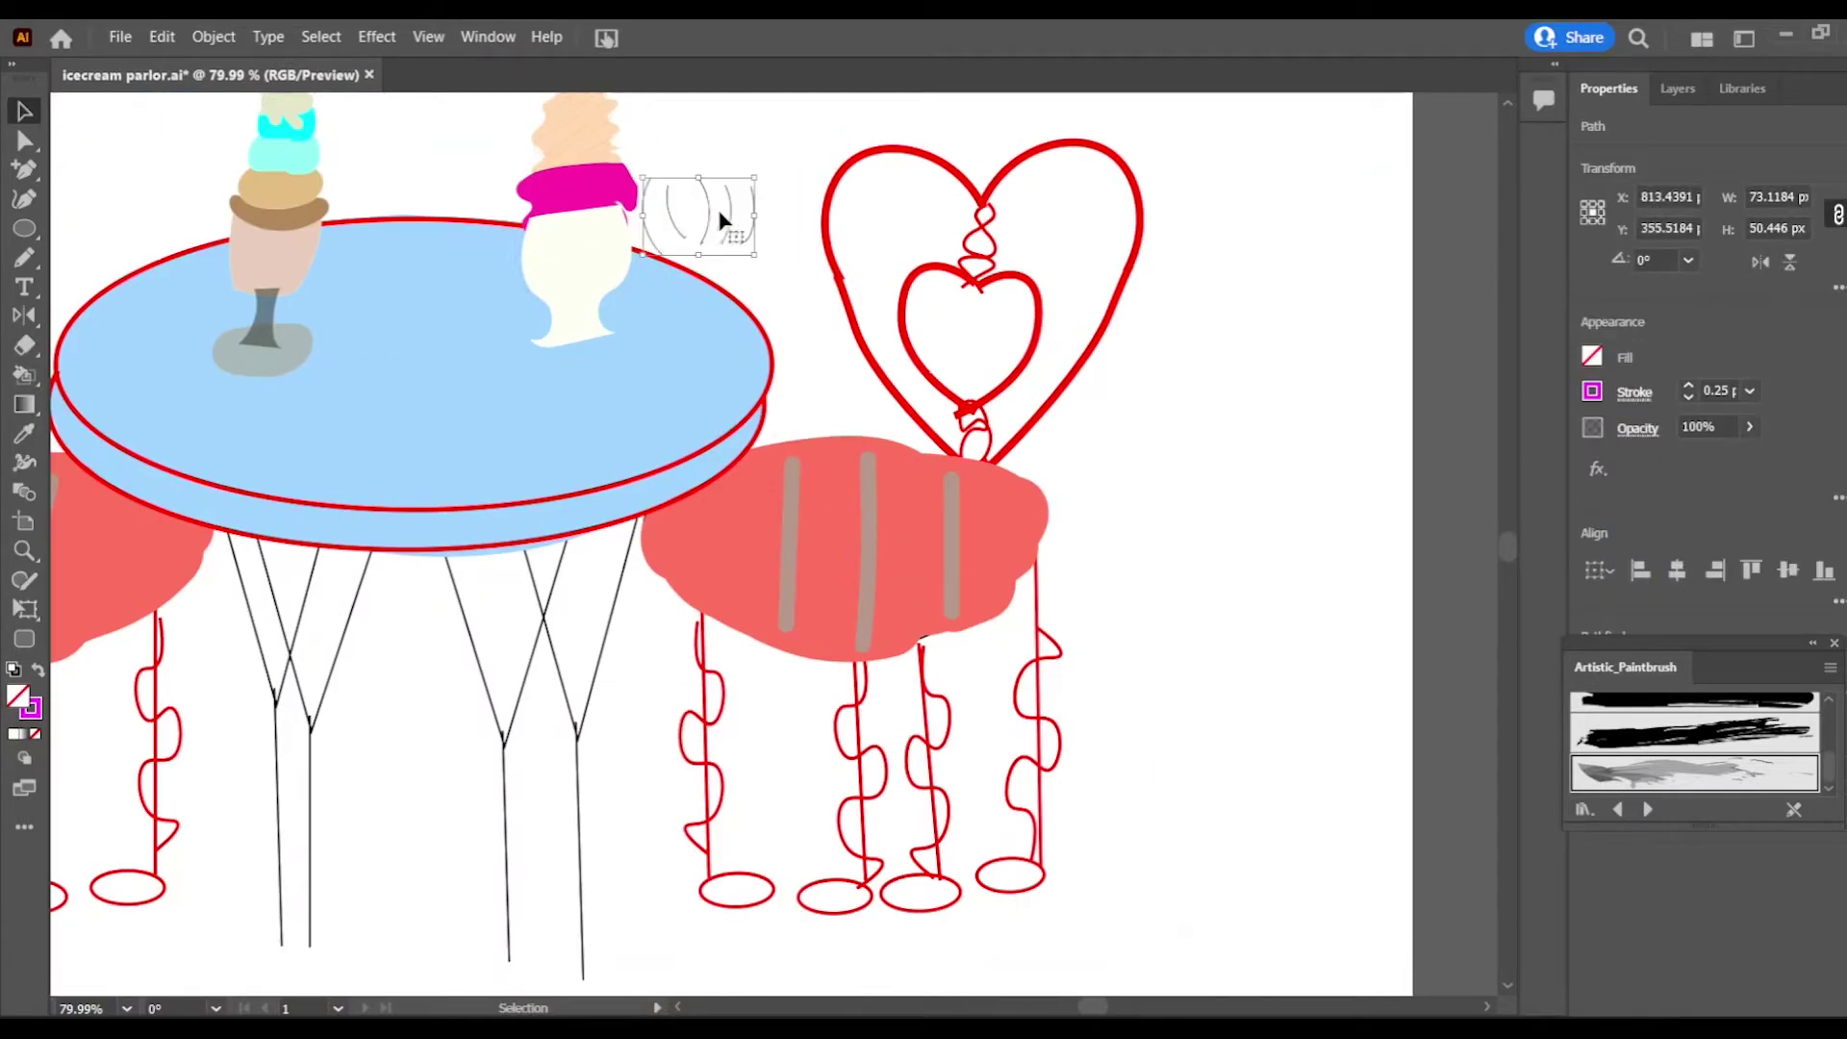
right_click(721, 222)
drag(647, 154, 792, 227)
click(709, 202)
click(670, 220)
drag(788, 161, 551, 274)
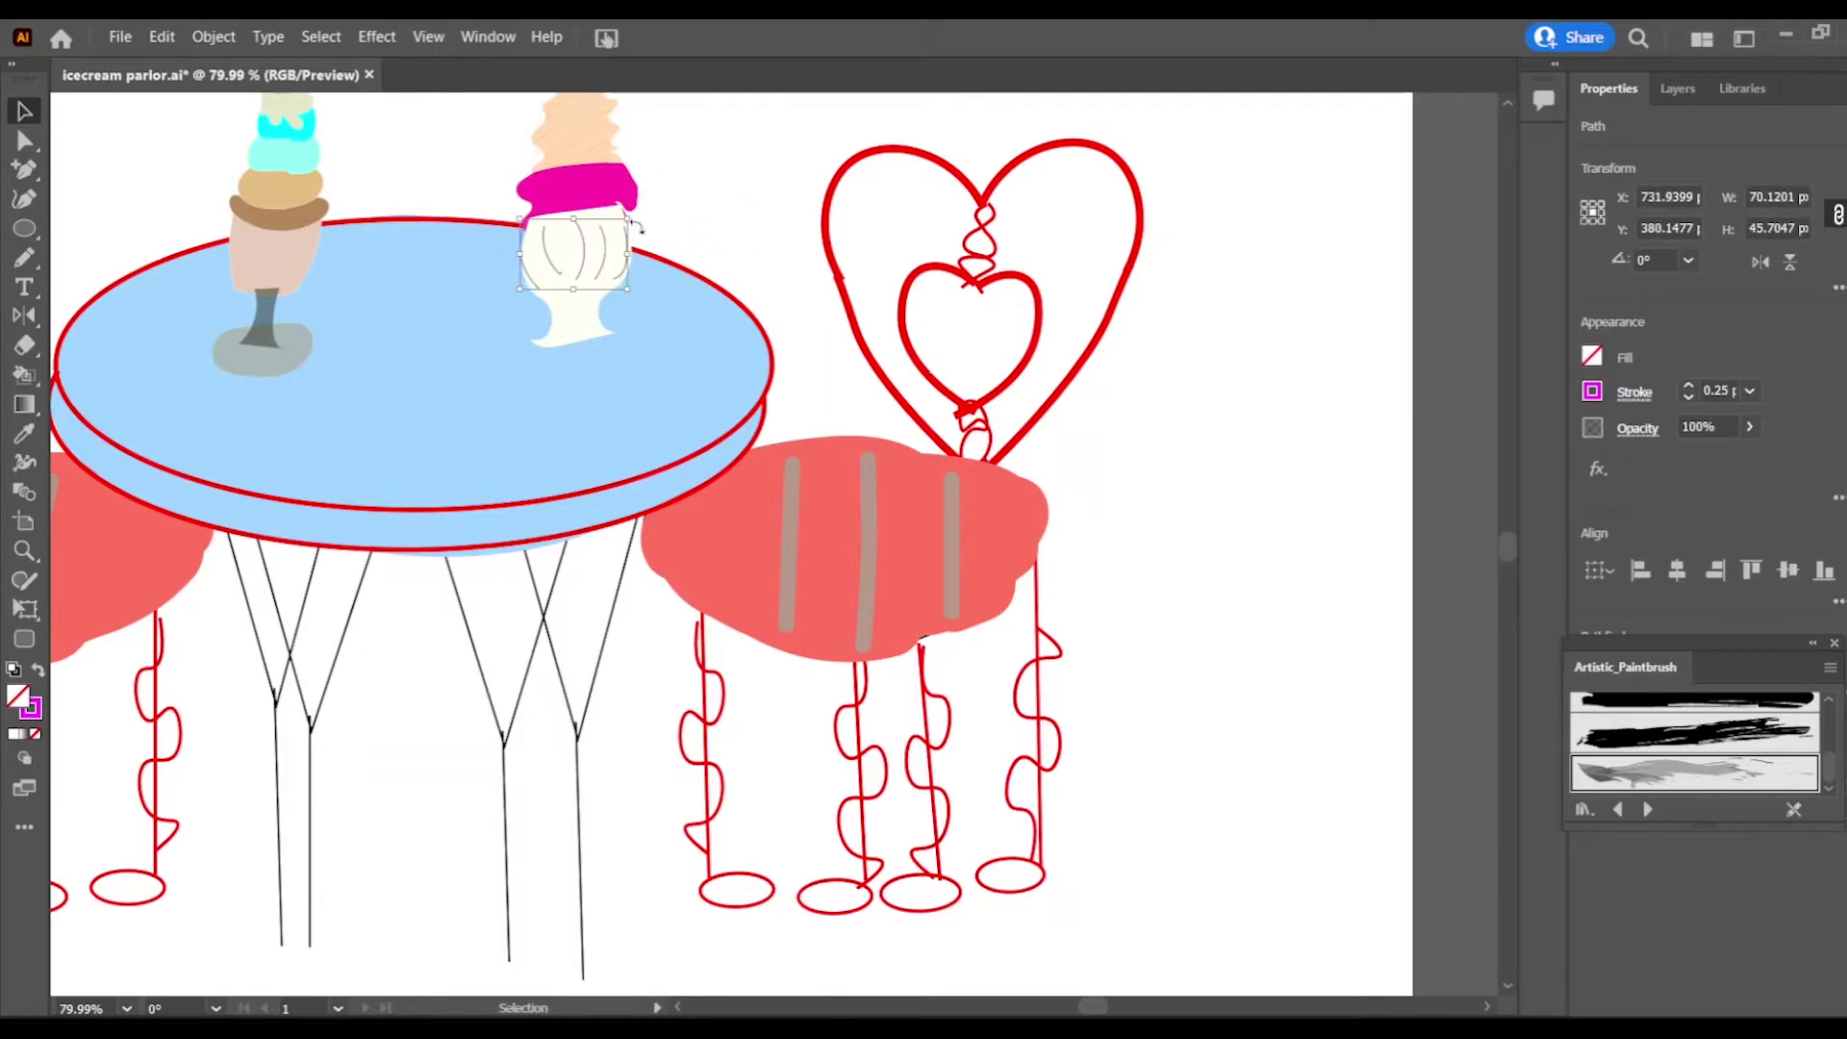
drag(637, 227, 589, 274)
Step: Bring the pink drip and the peach swirl to the front of the goblet
click(595, 201)
right_click(581, 198)
mouse_move(664, 635)
click(481, 633)
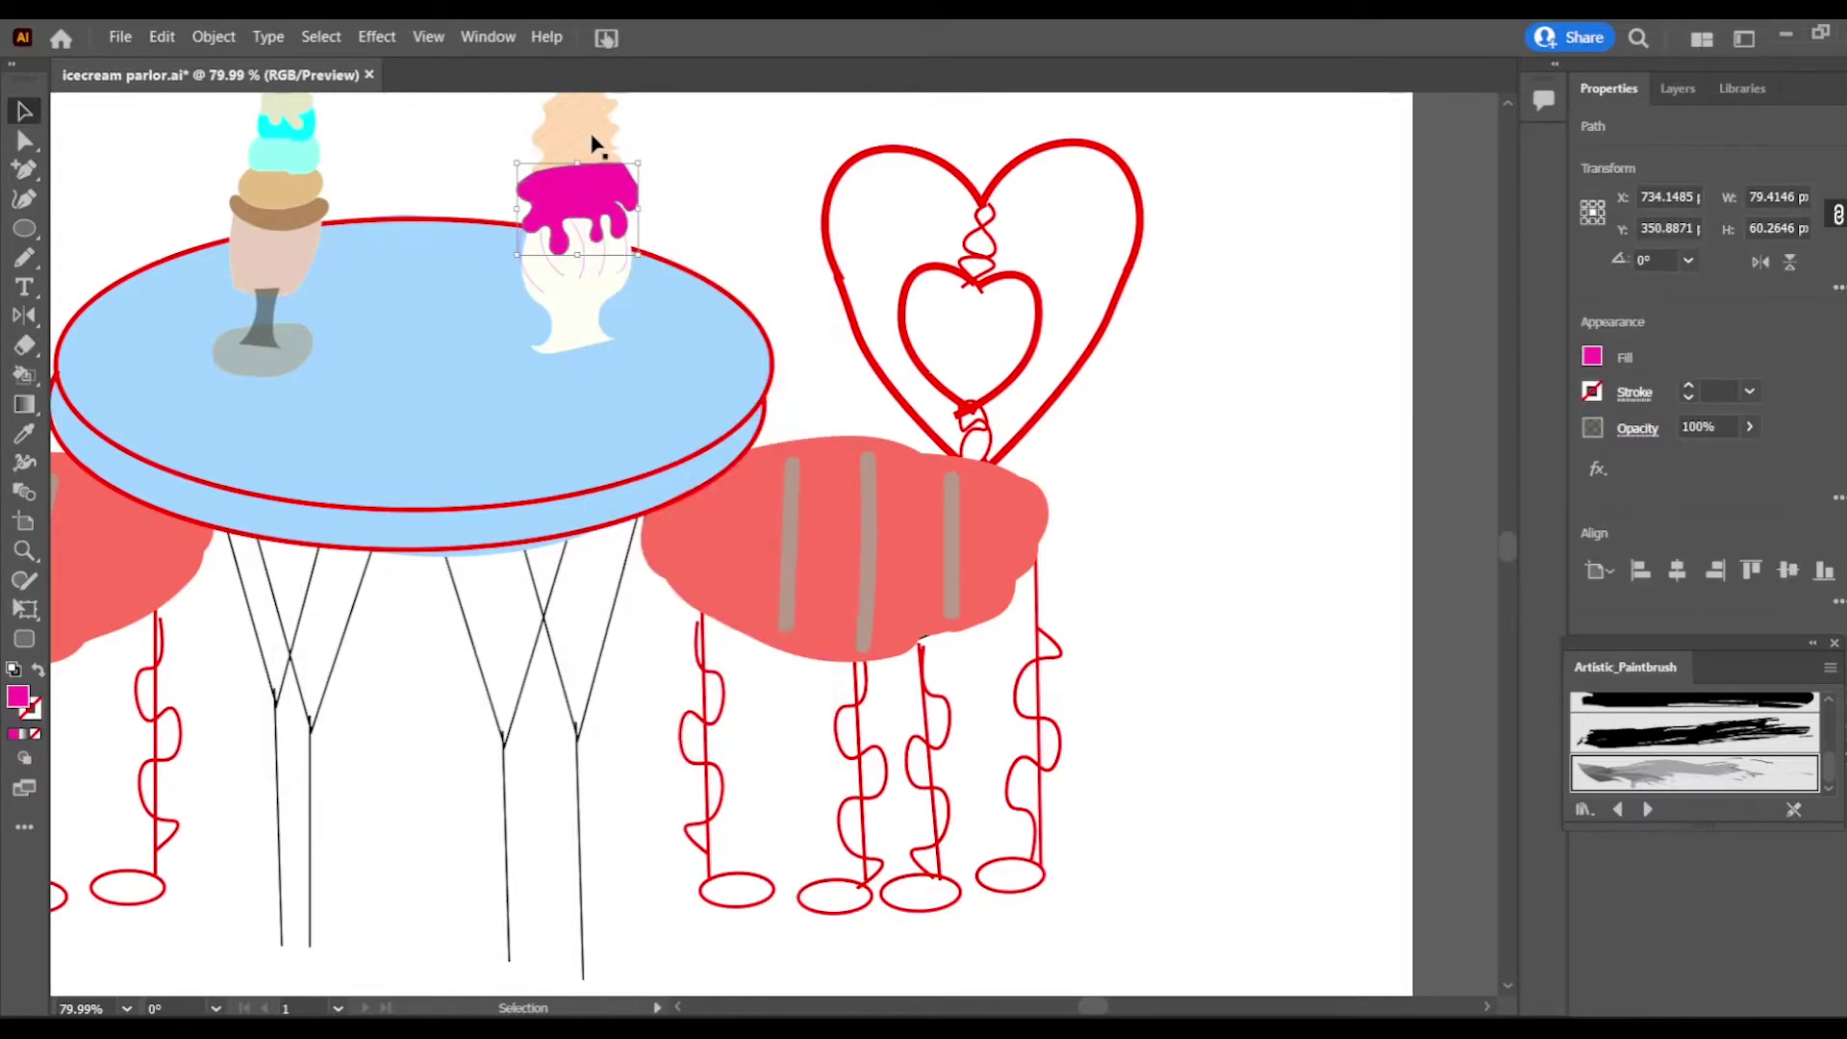
click(589, 137)
right_click(581, 142)
mouse_move(659, 580)
click(462, 580)
click(756, 149)
Step: Isolate the swirl's orange contour lines and try to bring them to the front
scroll(756, 149, up, 3)
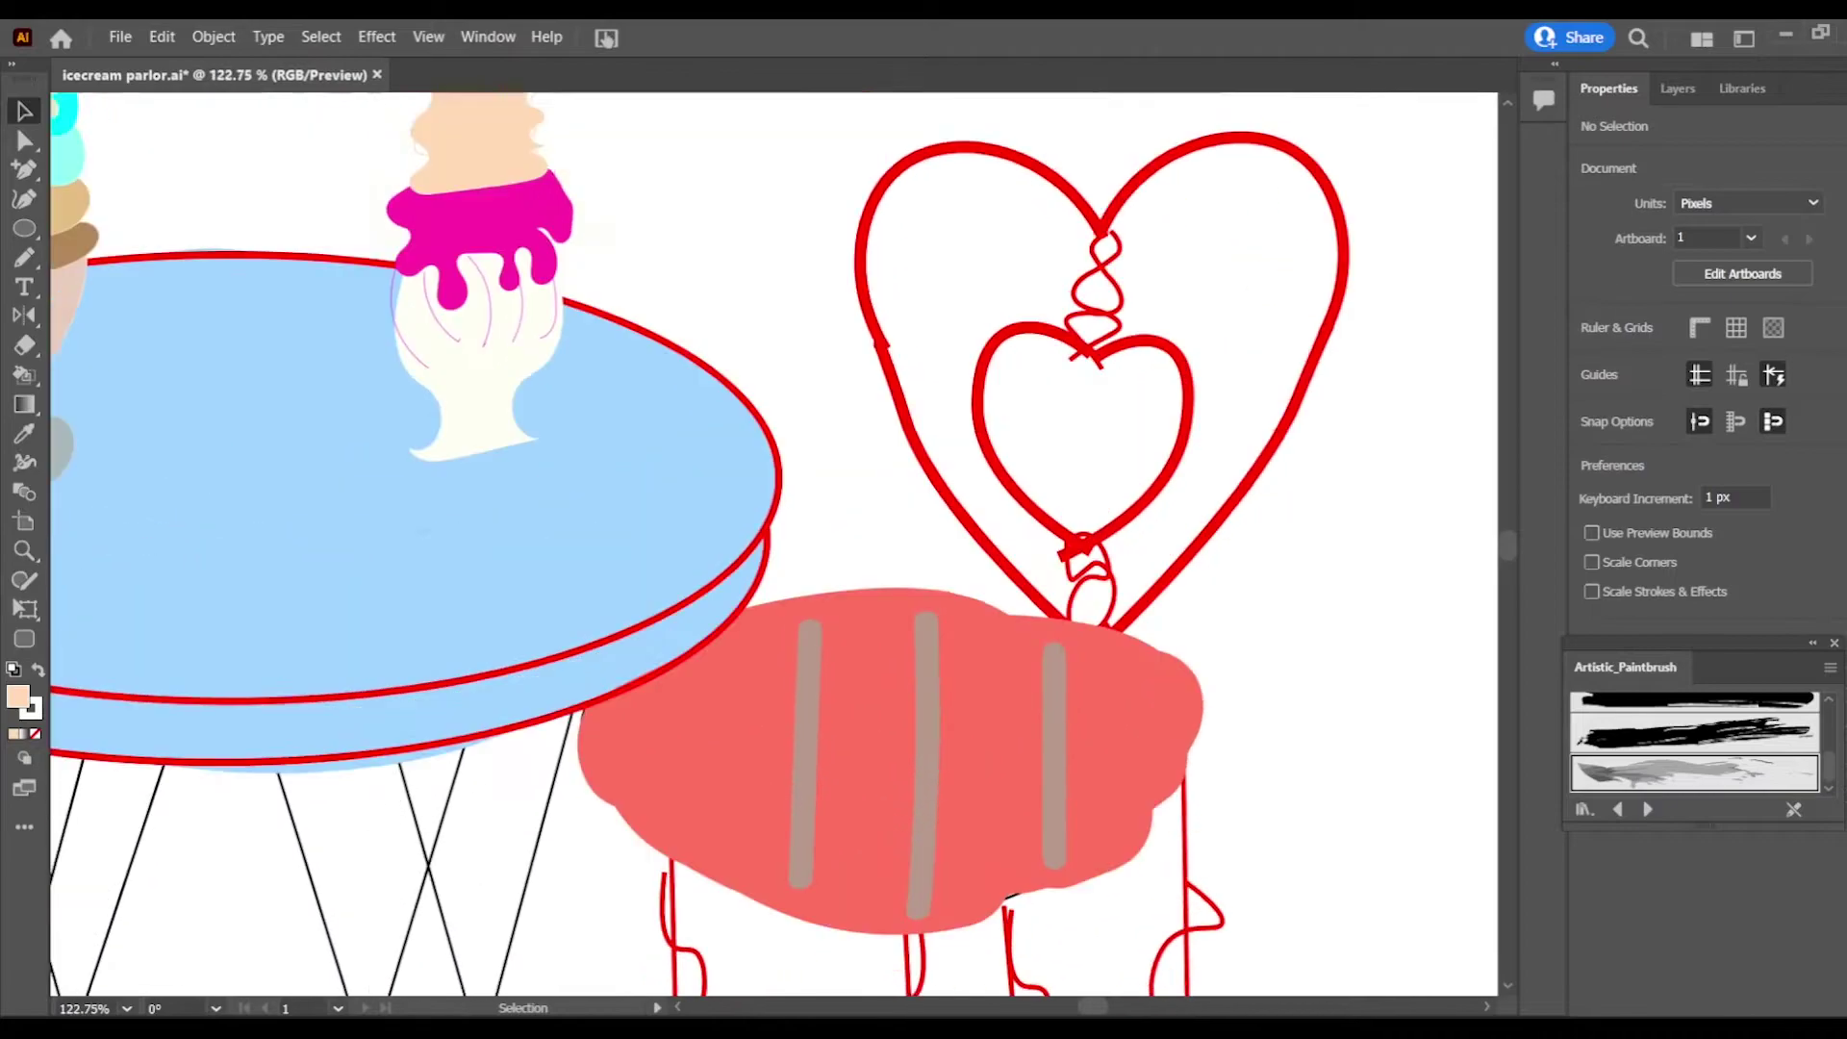
drag(538, 163, 547, 402)
click(423, 398)
right_click(422, 398)
click(539, 338)
double_click(539, 339)
double_click(528, 339)
double_click(537, 335)
right_click(541, 333)
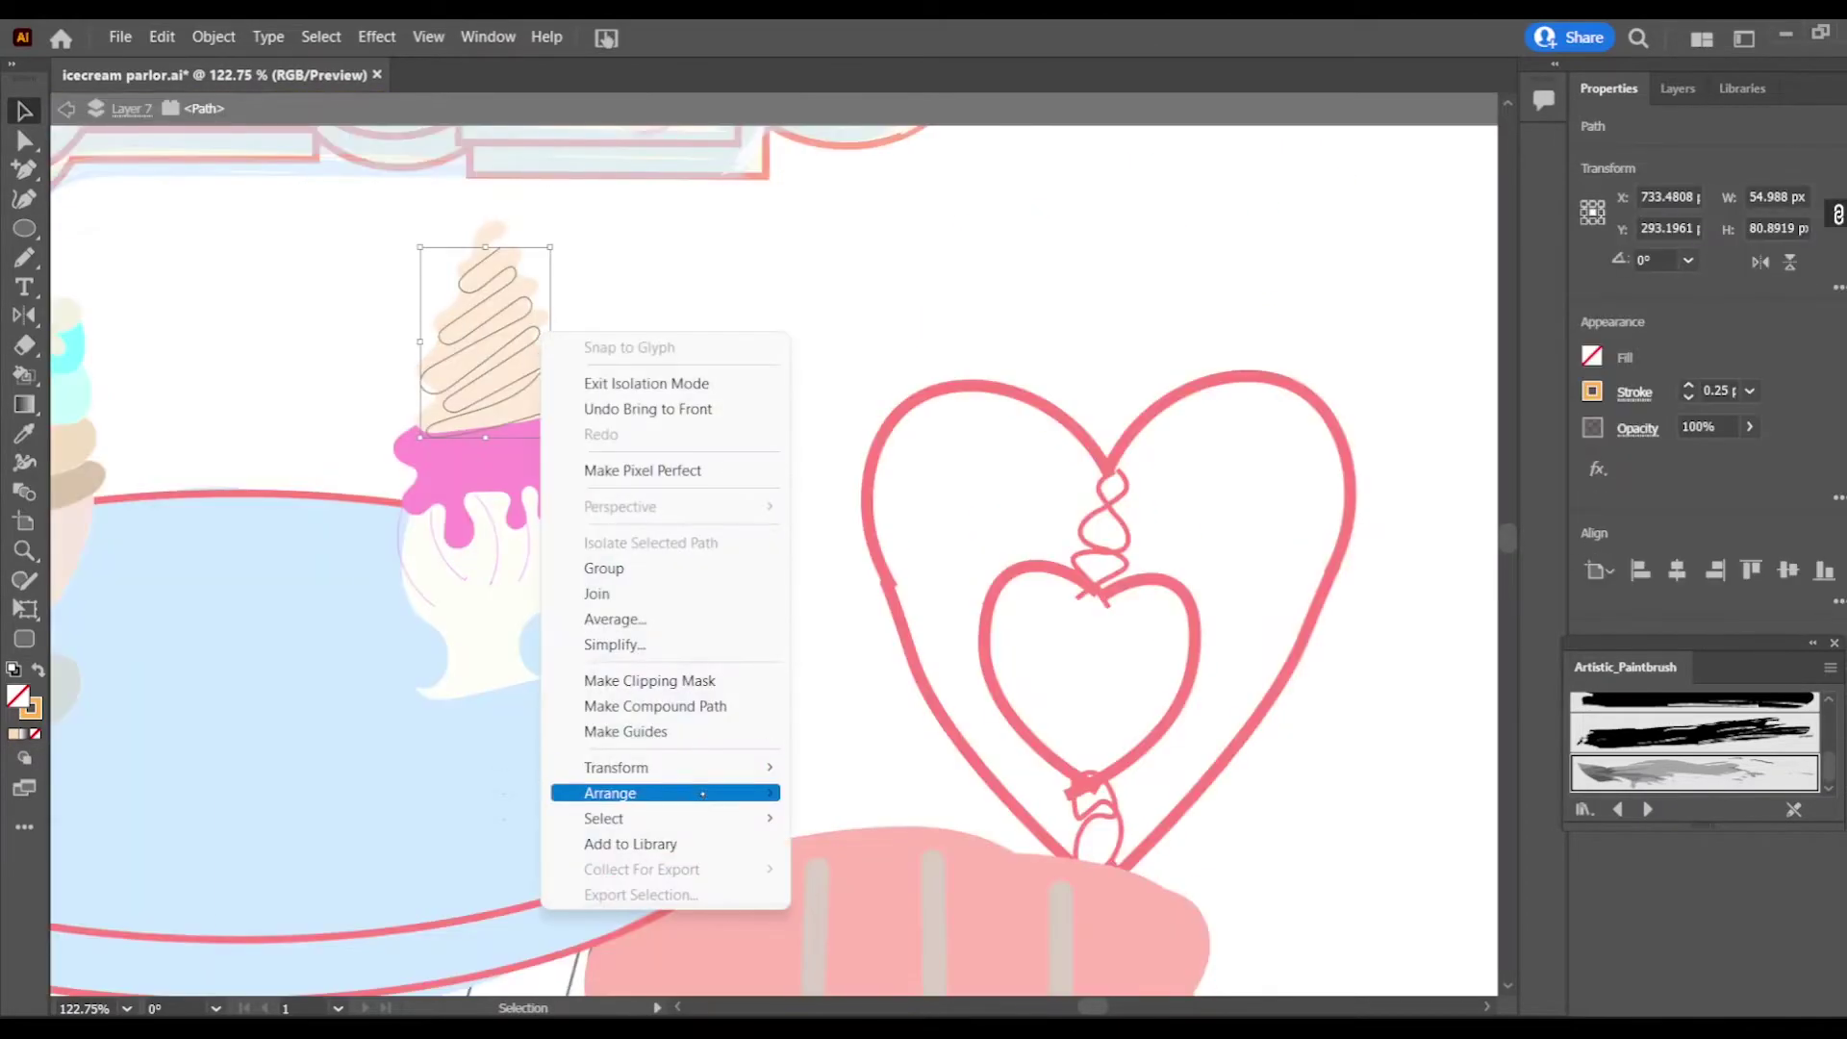
click(816, 462)
Step: Set the fill to pink FF5589 without a stroke and draw a highlight about 24 px wide on the drip's left side with the Pencil
scroll(817, 462, down, 5)
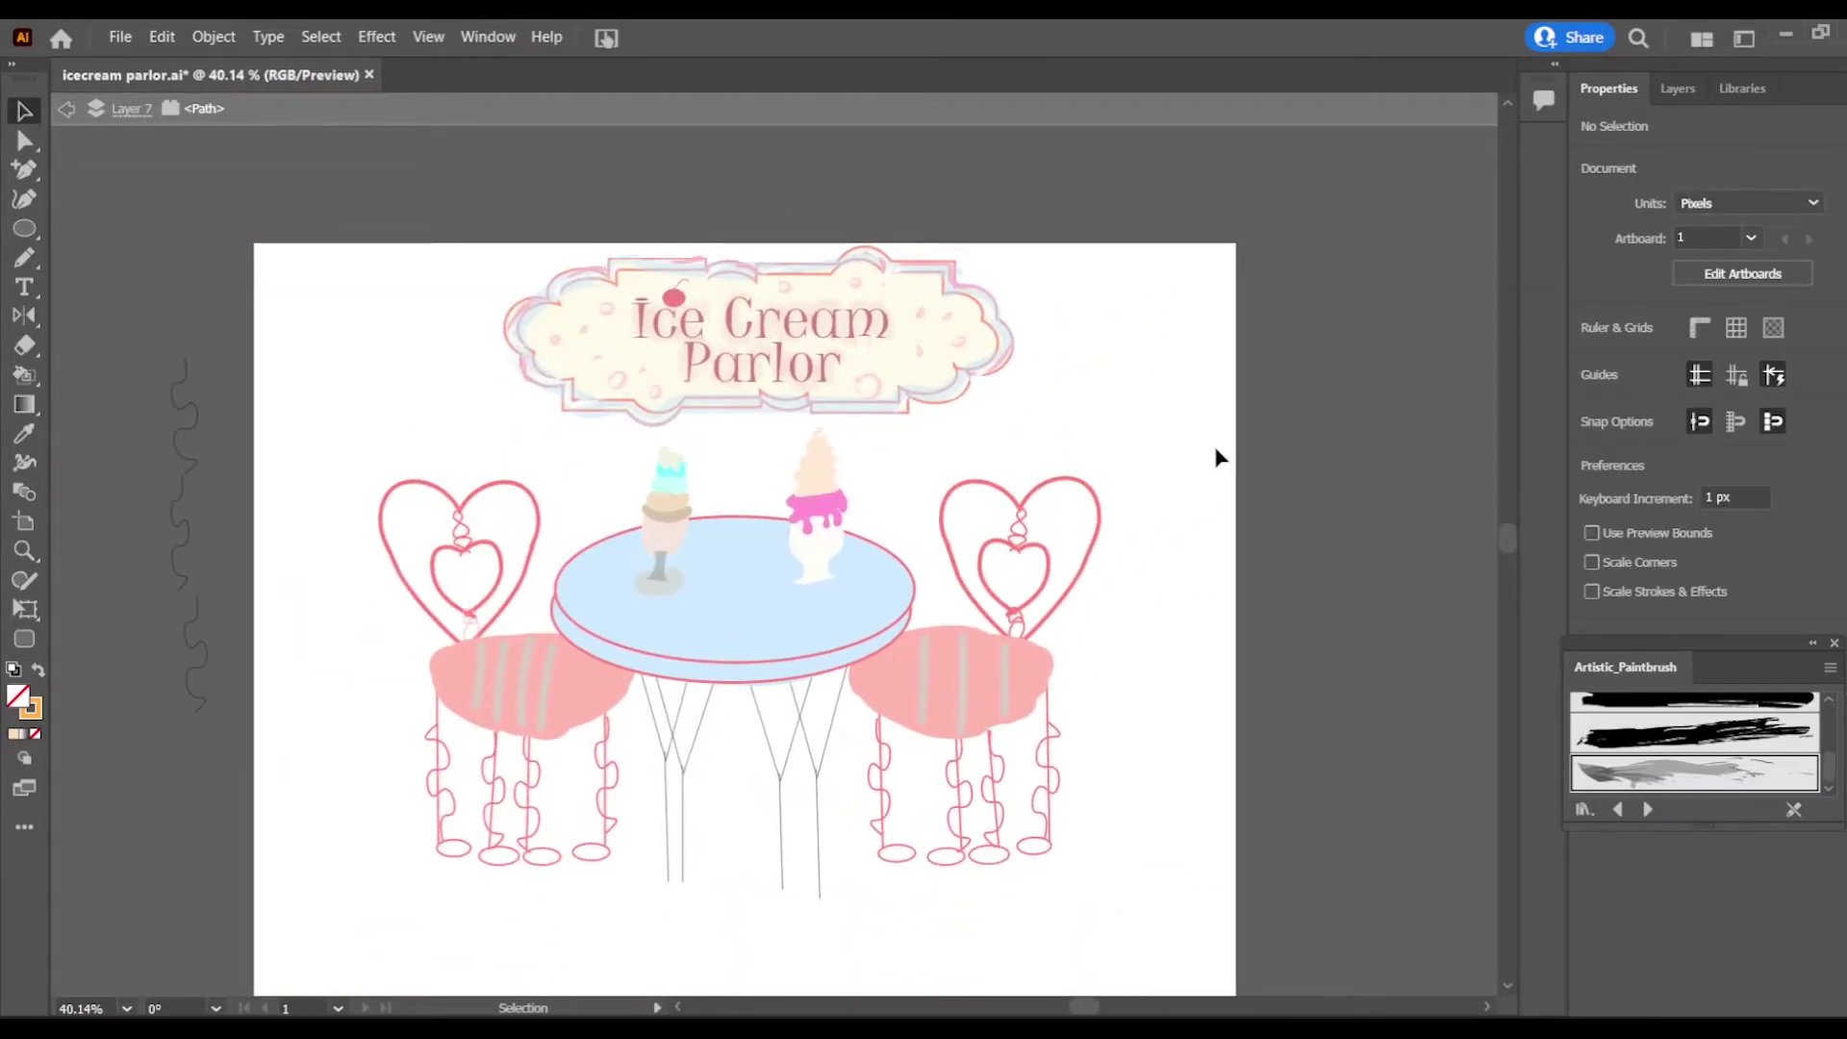
scroll(769, 566, up, 5)
click(24, 257)
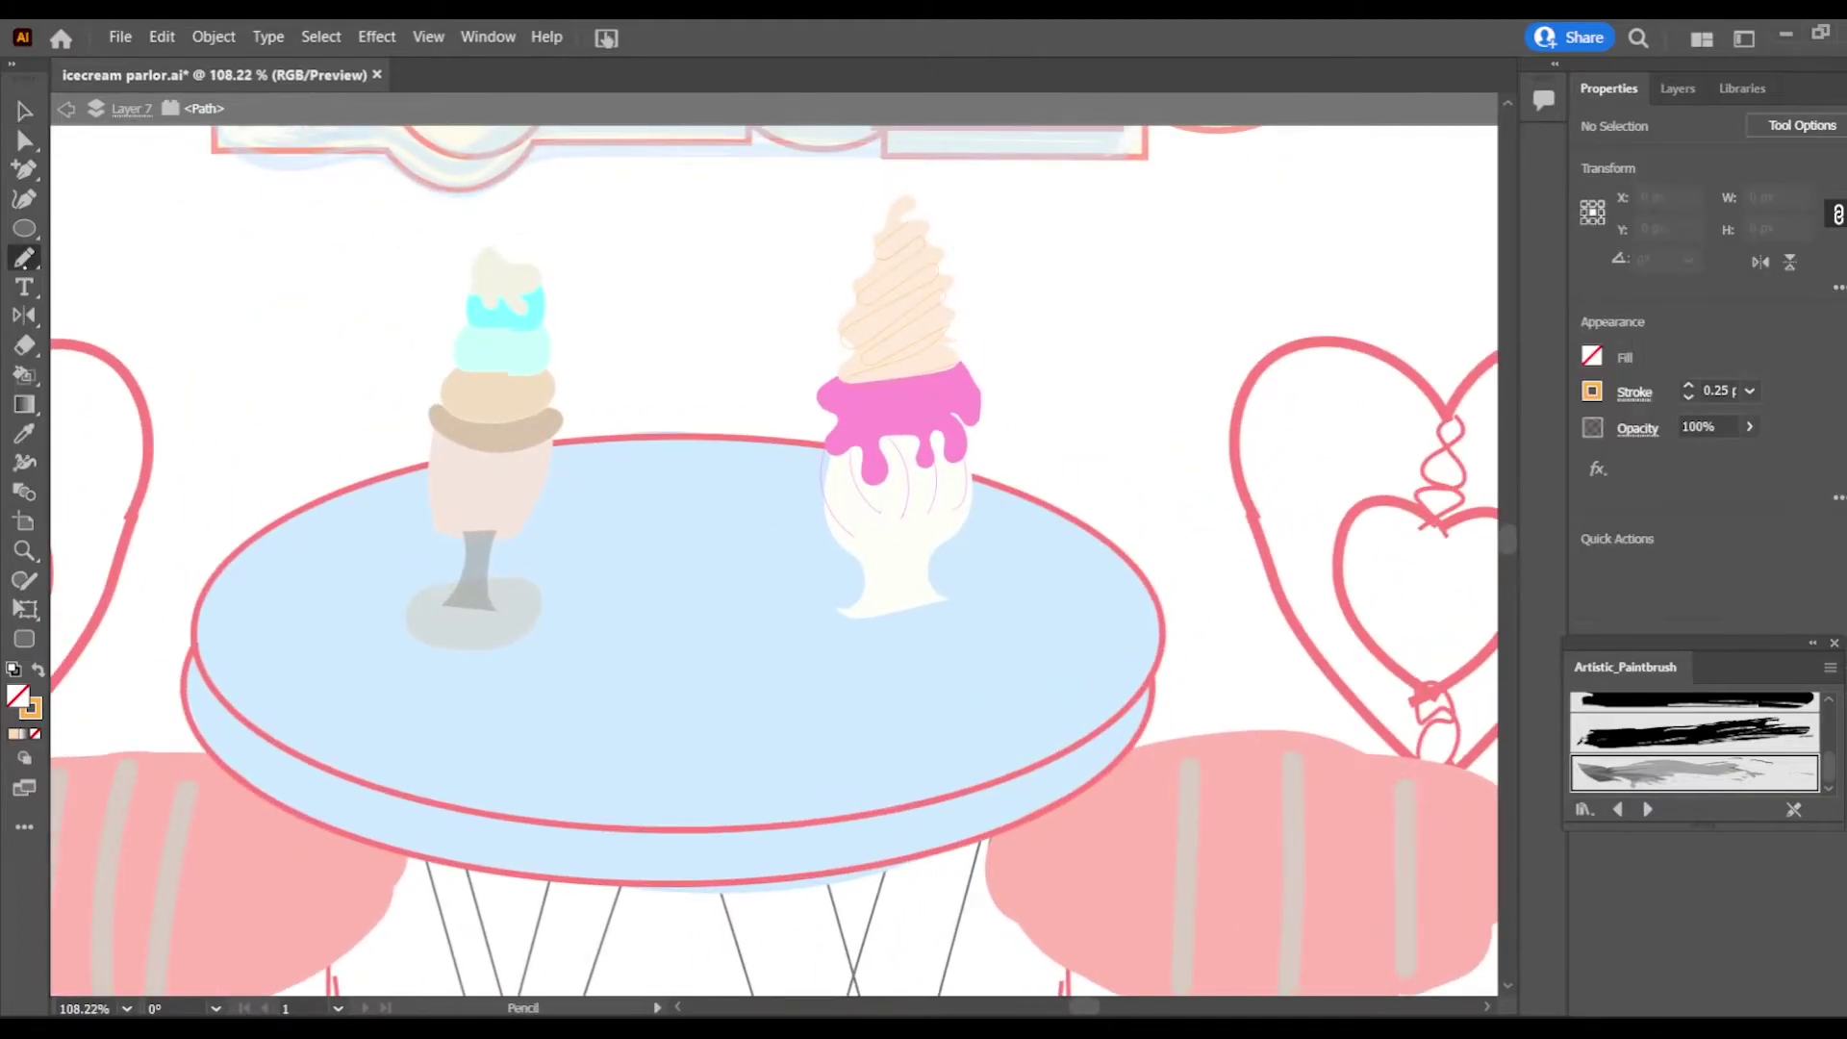
click(1592, 392)
drag(1568, 635, 1570, 643)
click(1670, 550)
key(ctrl+z)
click(1592, 357)
click(1342, 482)
click(1592, 392)
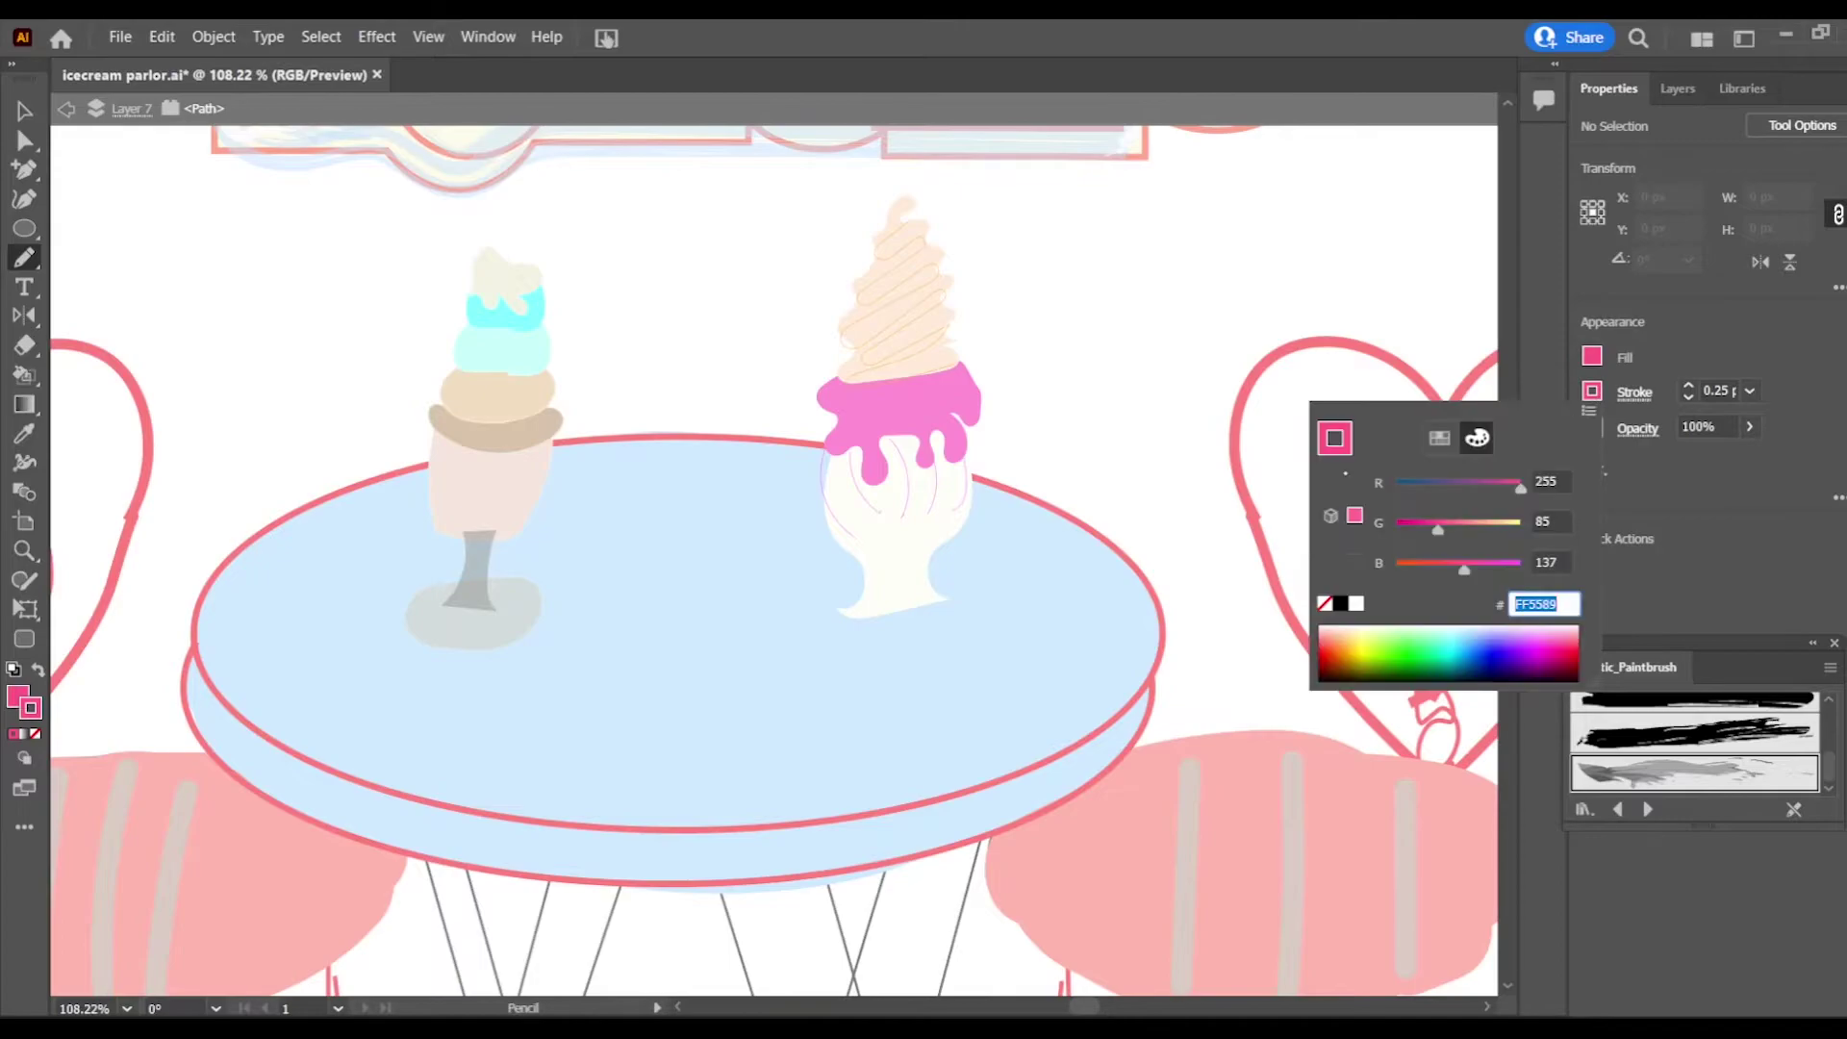
click(1334, 605)
click(1679, 403)
drag(880, 401, 882, 401)
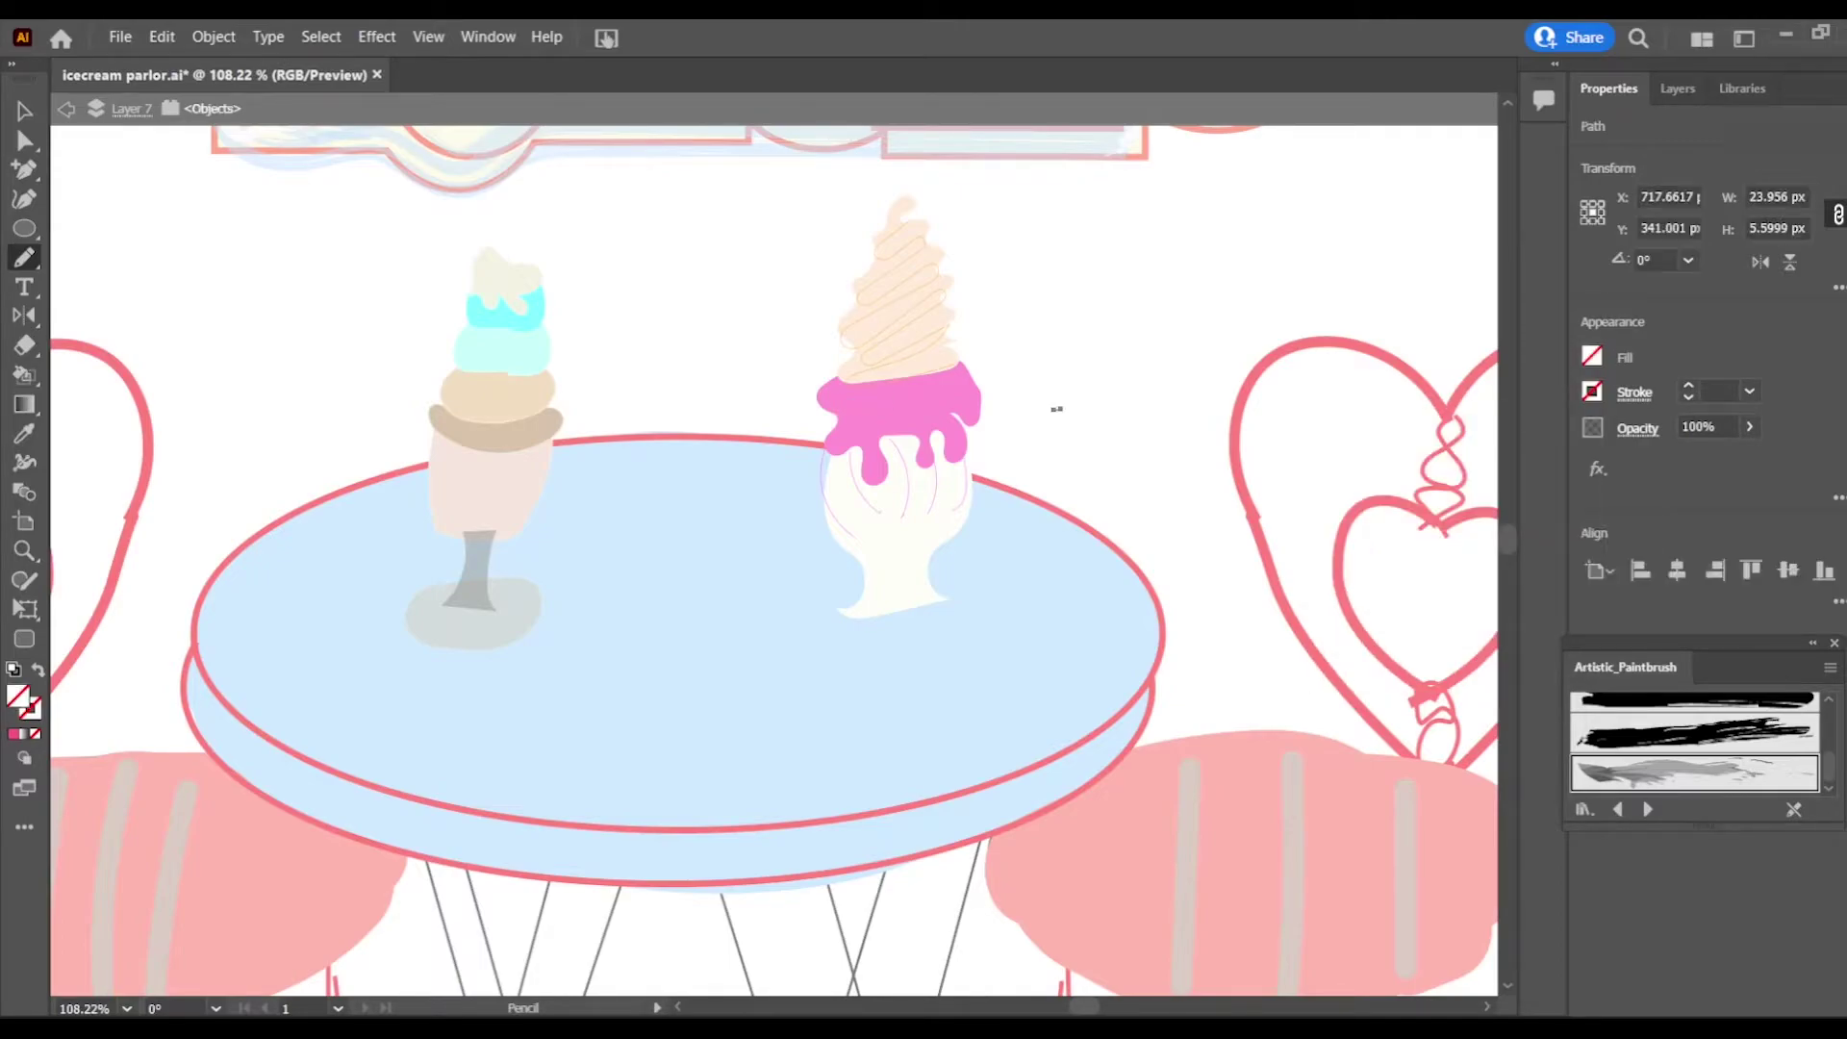
Step: Undo the last mark, fill the drip's left highlight with pink FF5589 and nudge it slightly
click(162, 37)
click(202, 64)
click(24, 111)
click(872, 404)
click(1592, 357)
click(1342, 482)
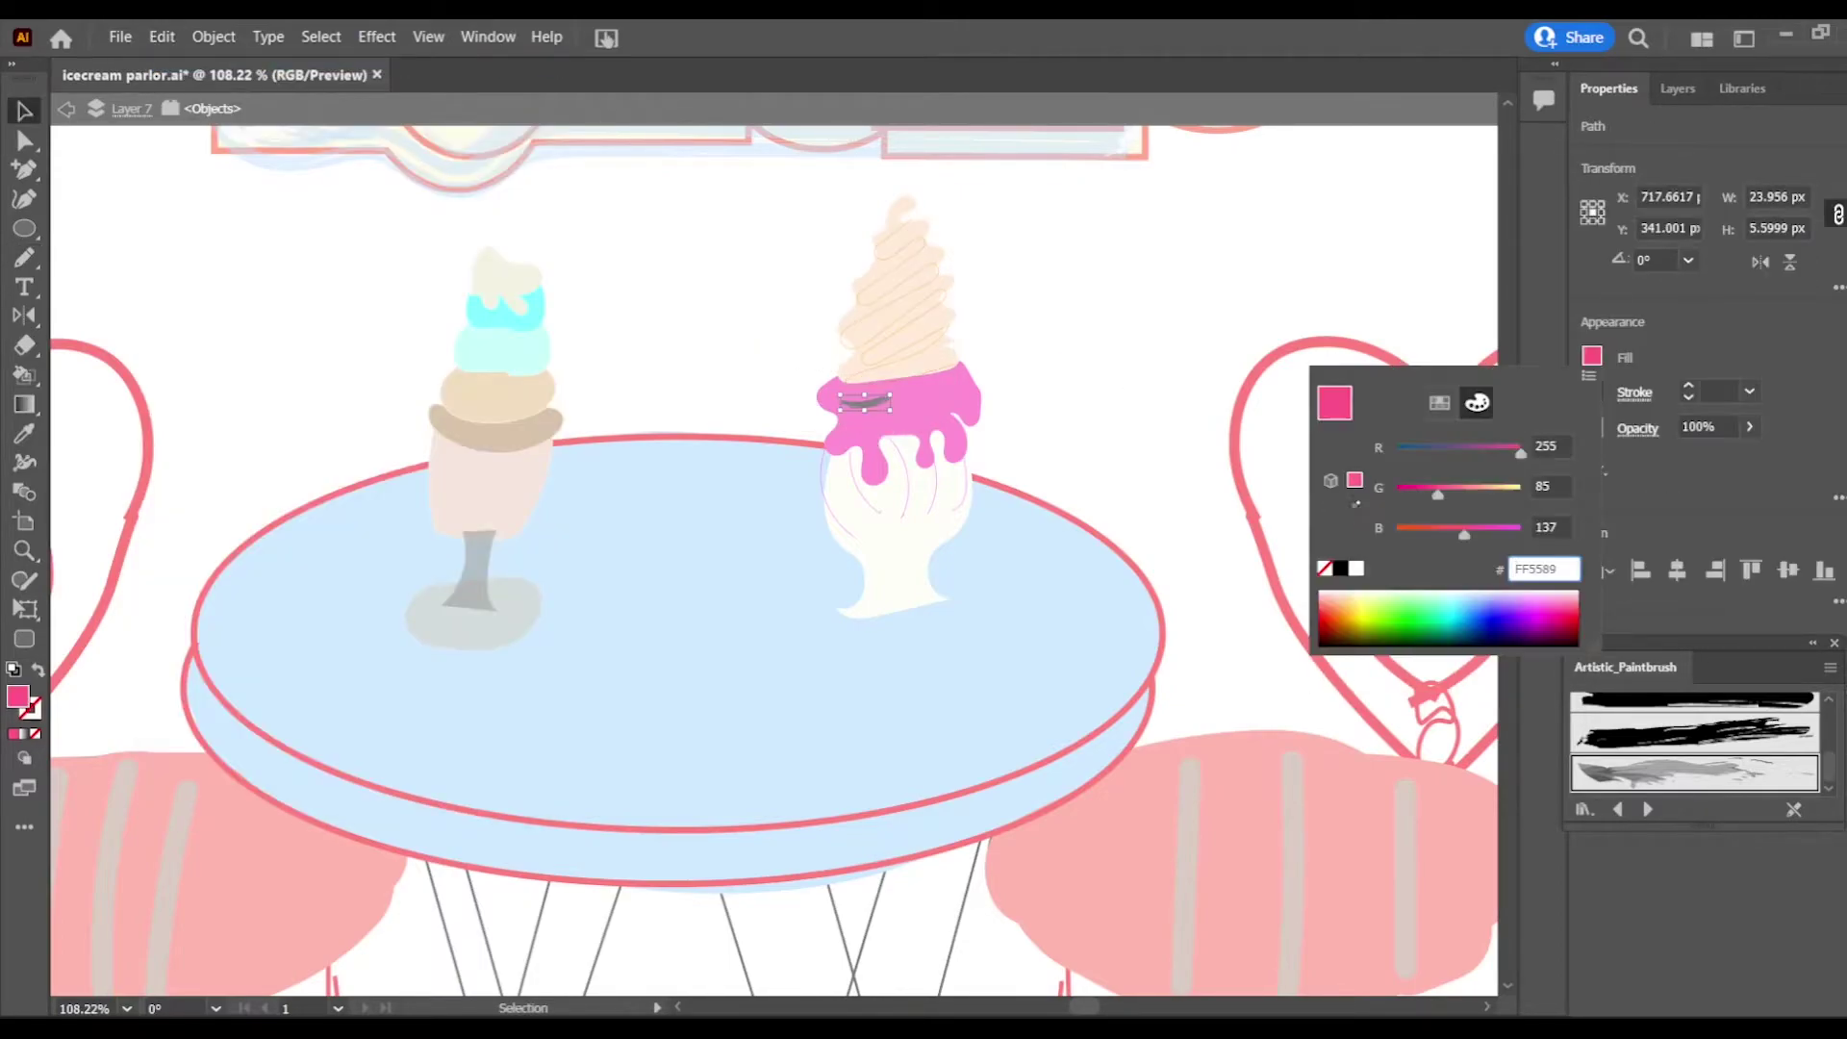
click(1135, 424)
click(877, 411)
Step: Draw a second, slanted highlight on the drip's right side with the Pencil and leave isolation mode
key(n)
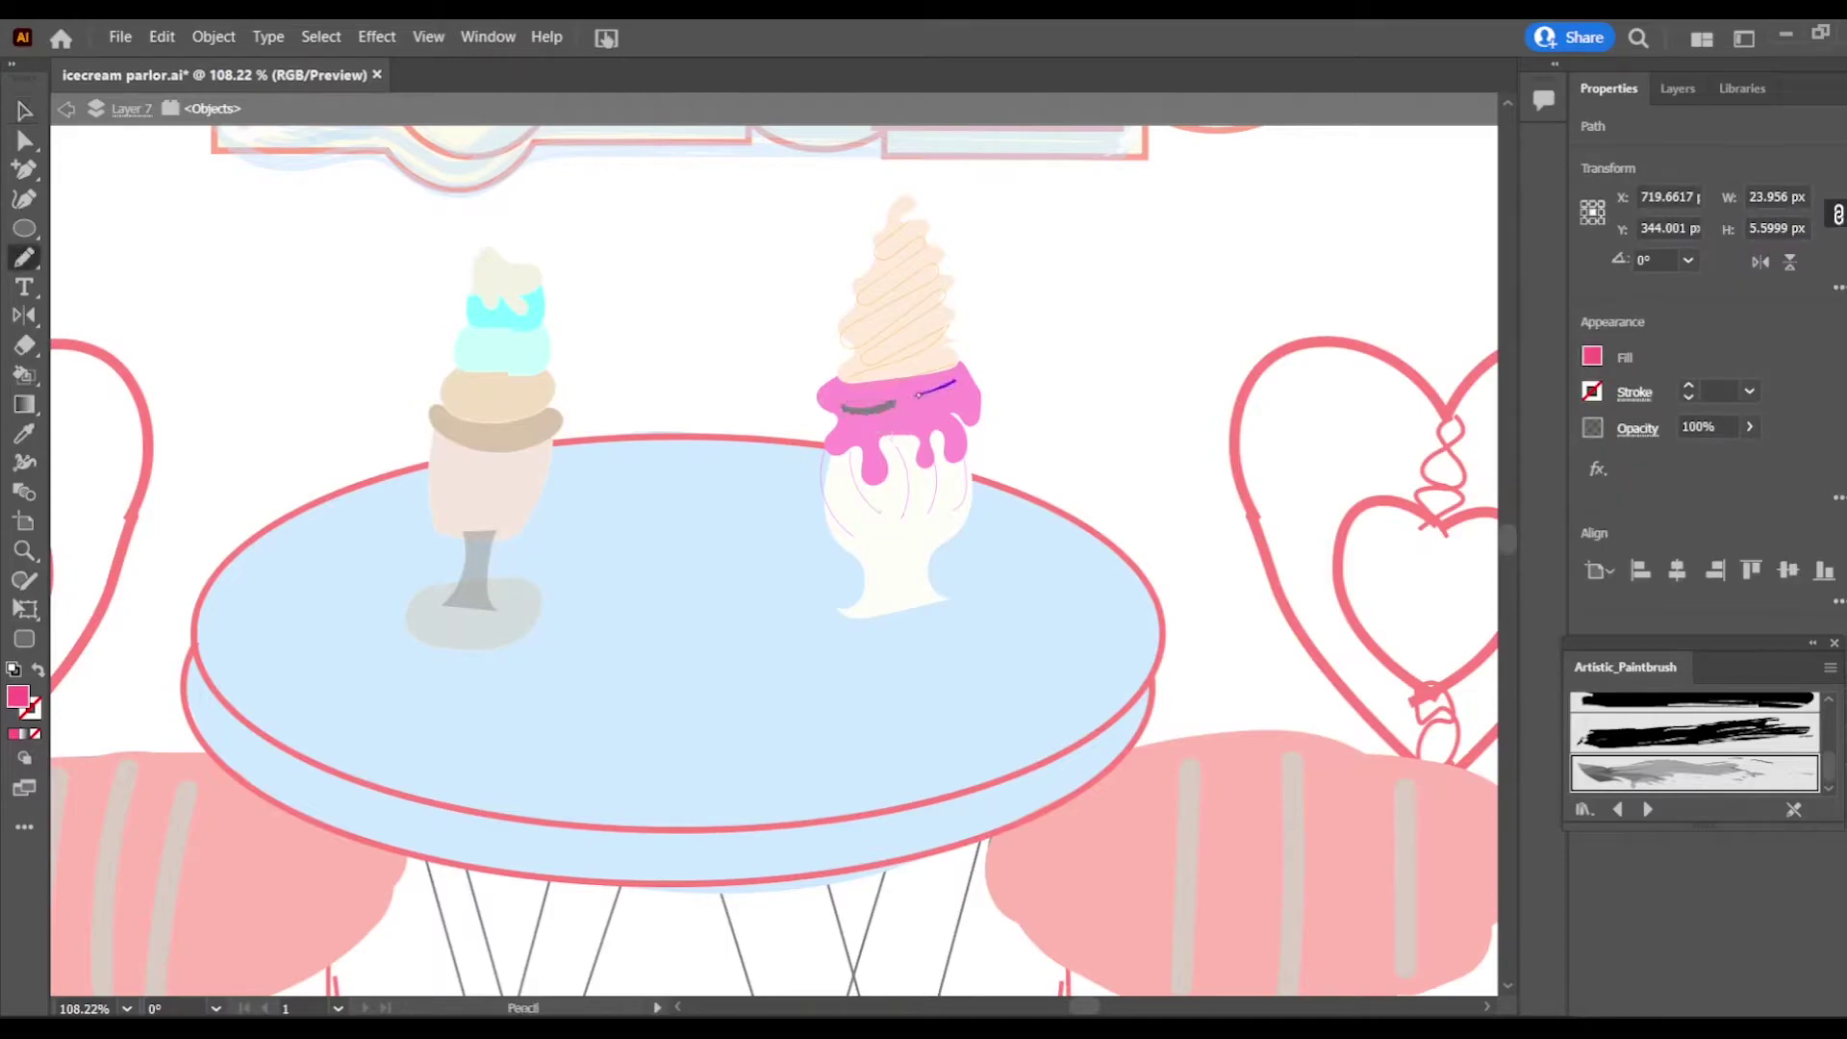
double_click(942, 393)
double_click(943, 392)
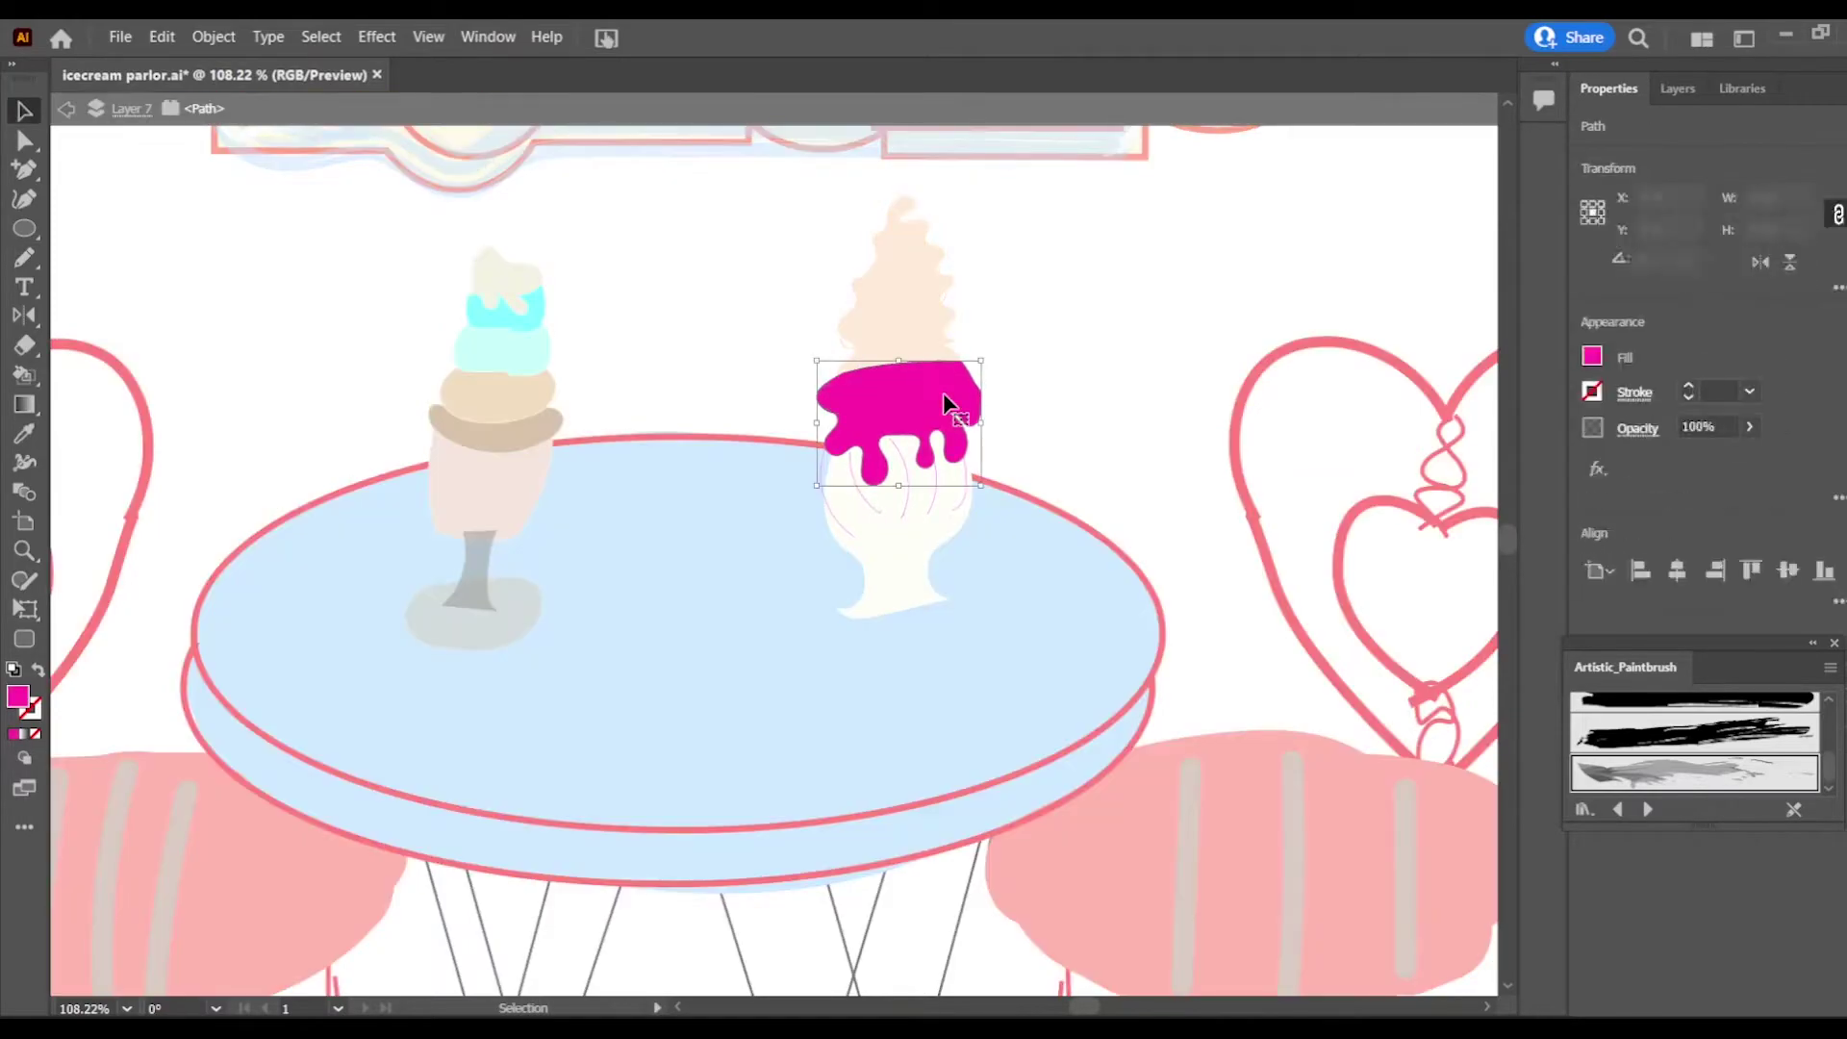
click(1027, 356)
click(213, 37)
click(1026, 356)
double_click(1027, 356)
Step: Switch to outline view and fill the drip's right highlight with magenta
click(322, 37)
mouse_move(428, 37)
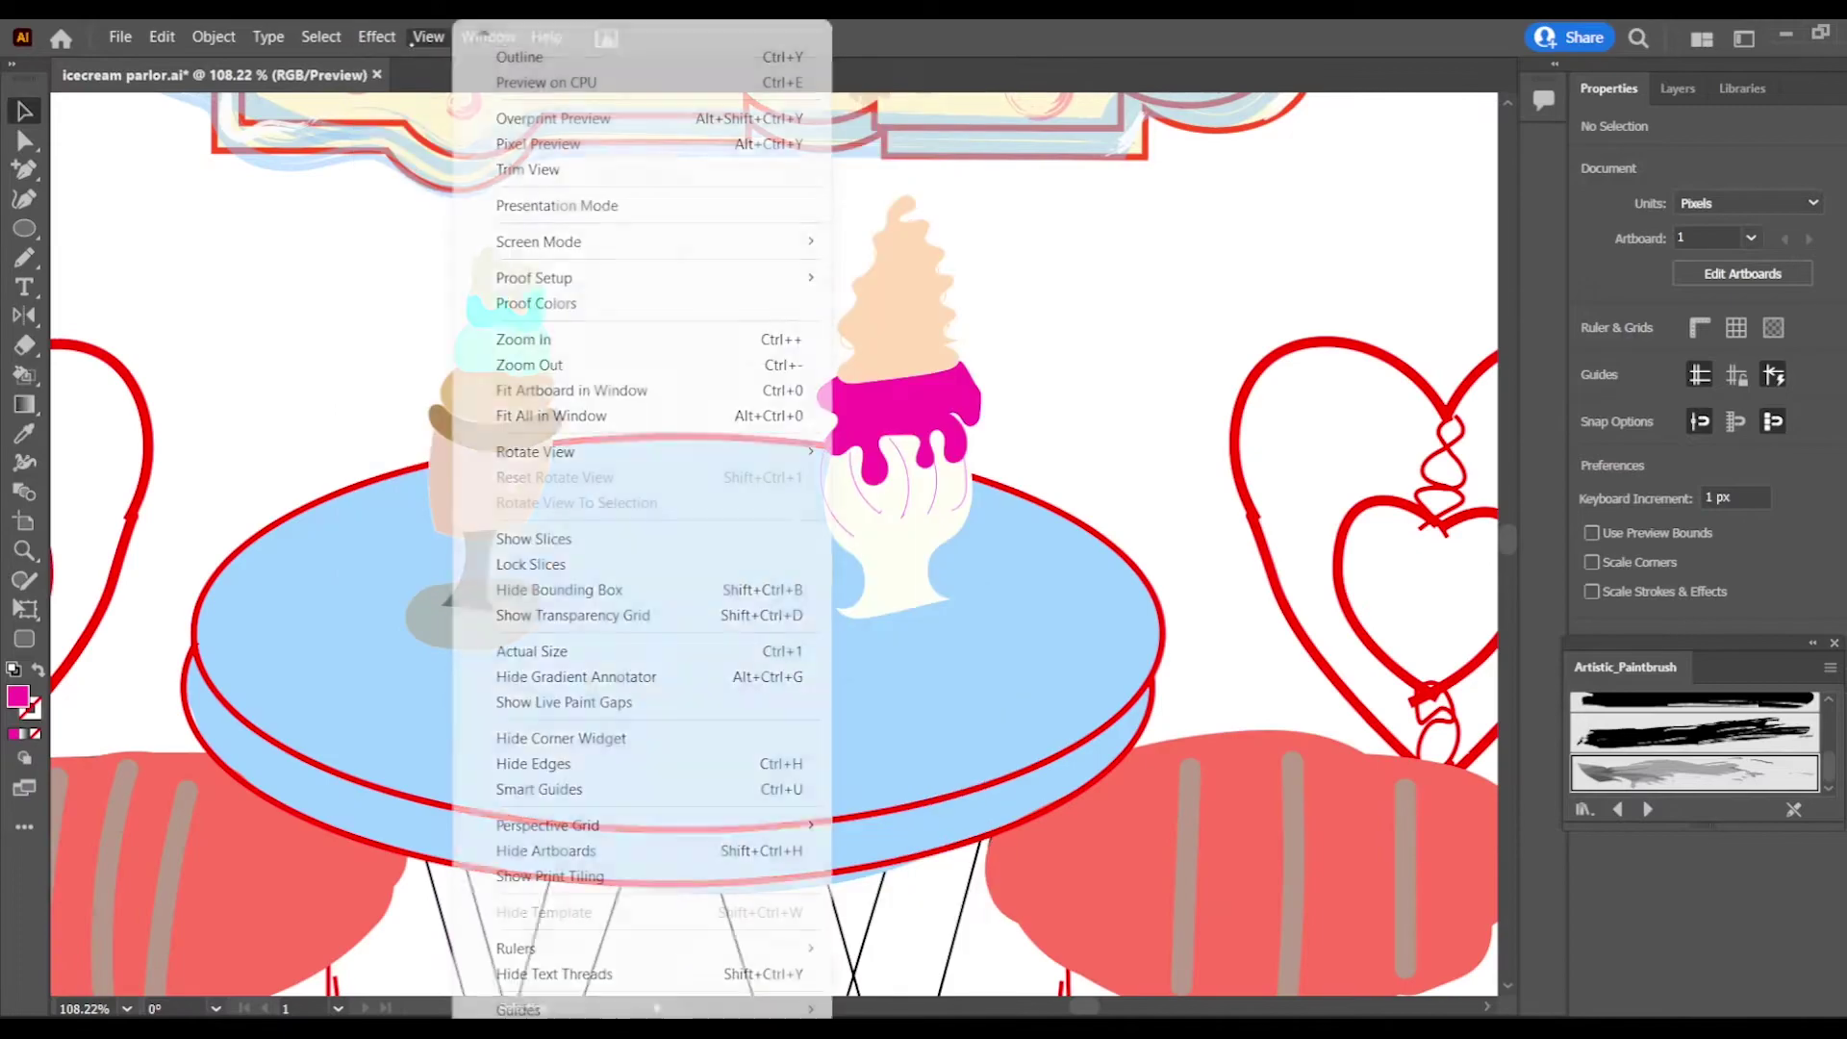
click(519, 55)
click(935, 386)
click(1592, 357)
click(1349, 510)
Step: Select the stray marks beside the pink sundae and delete them
click(1151, 464)
drag(1025, 333, 1152, 453)
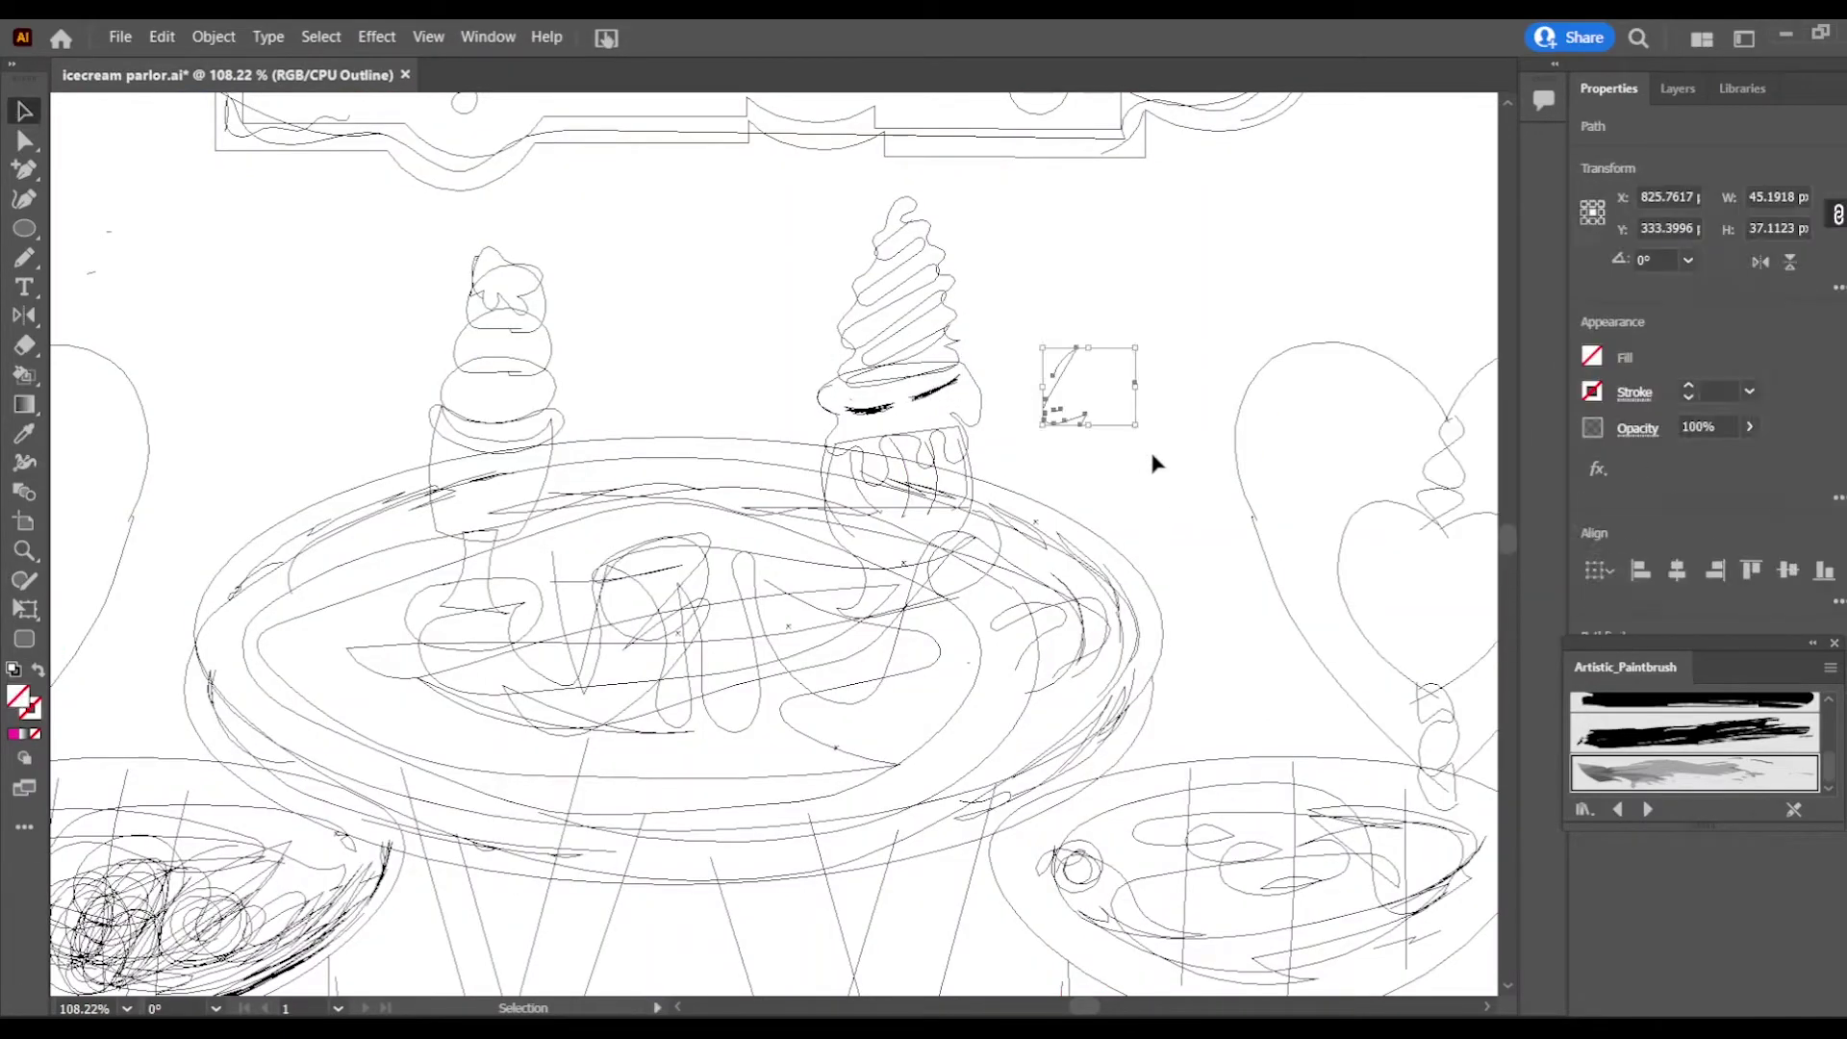
click(428, 37)
click(519, 56)
key(Delete)
Step: Return to outline view and bring the drip's right highlight to the front
click(376, 36)
mouse_move(428, 36)
click(520, 56)
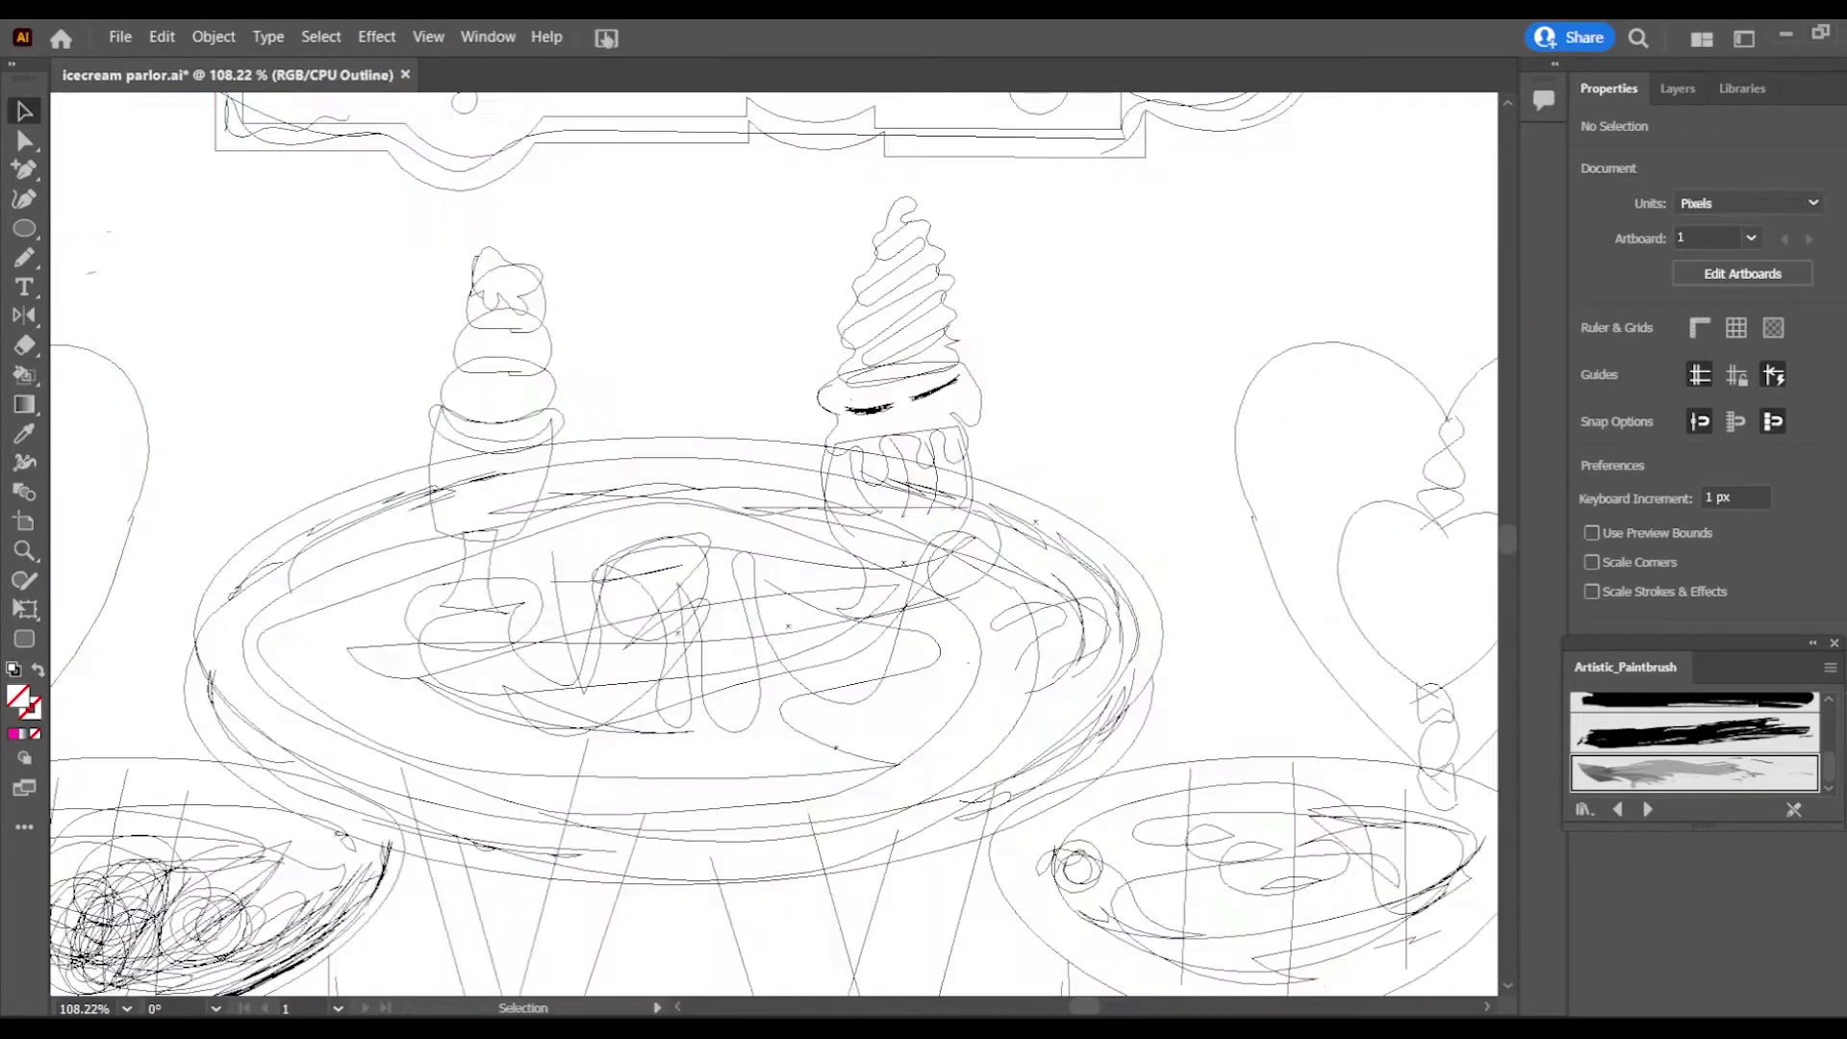
right_click(950, 390)
click(934, 389)
right_click(944, 389)
mouse_move(1008, 828)
click(806, 829)
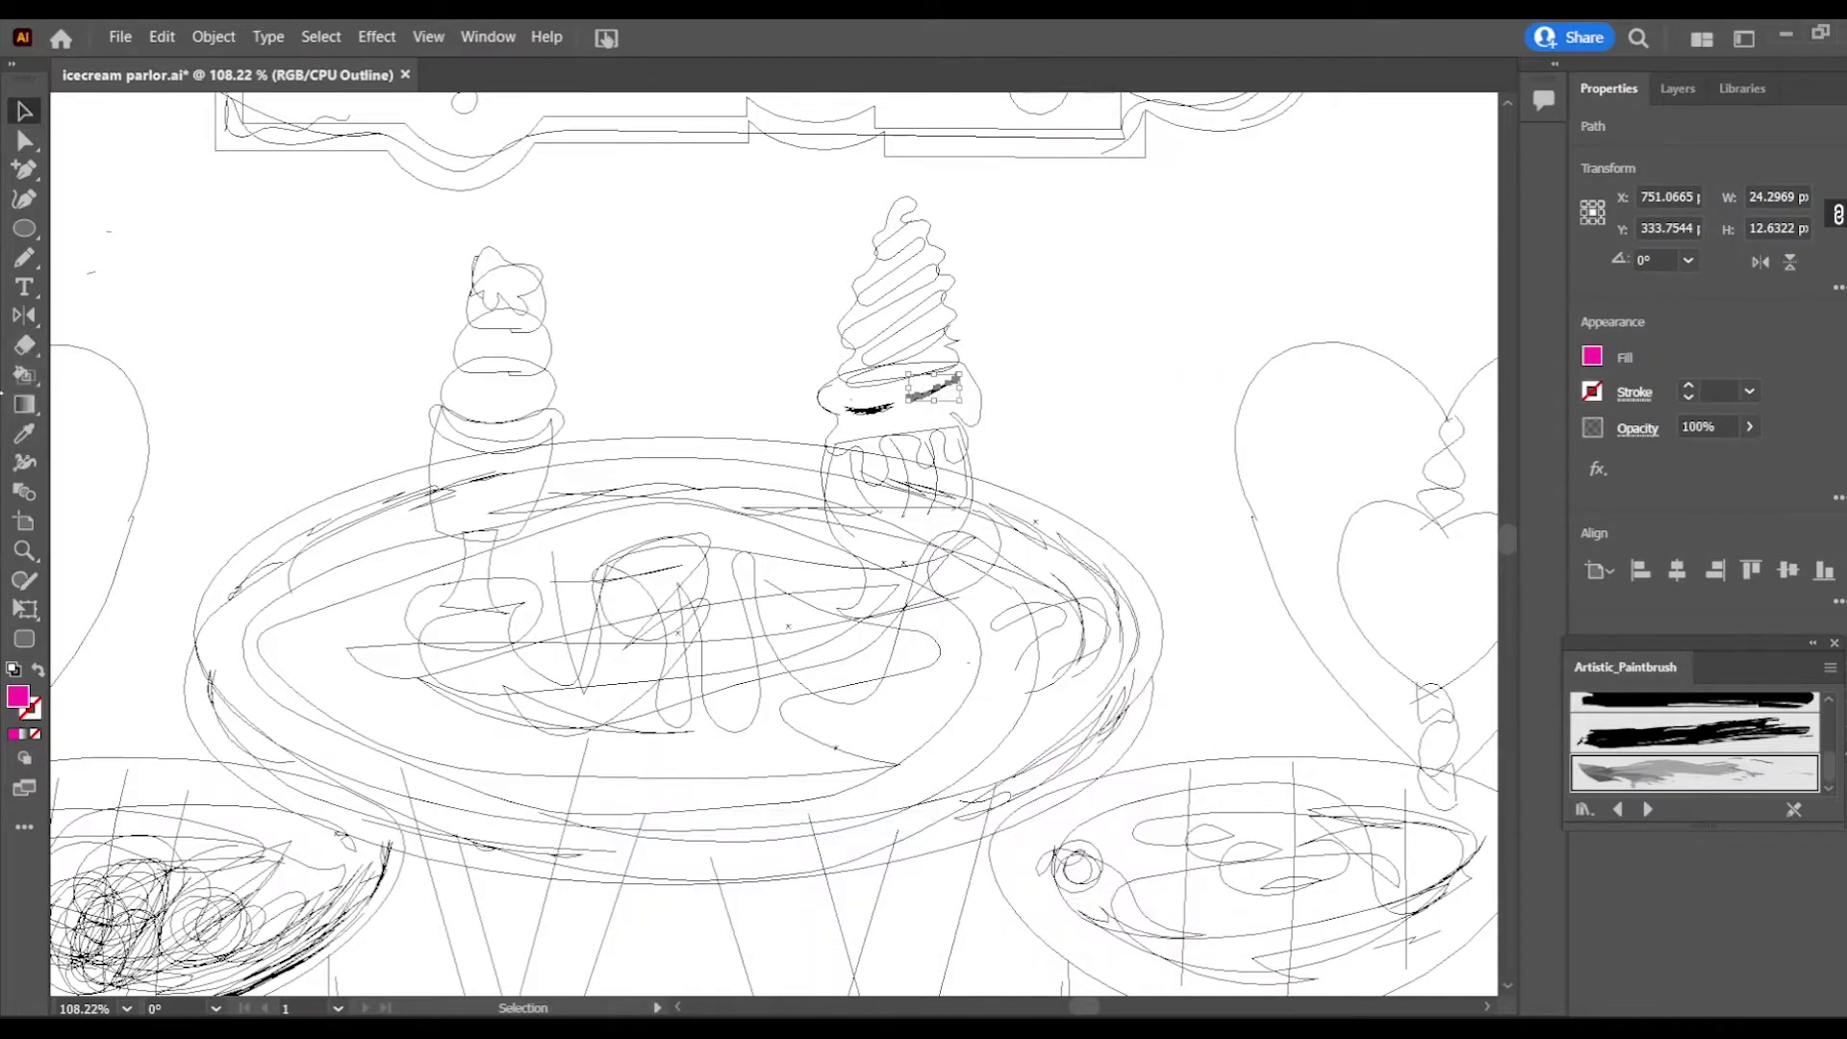
Step: Bring the drip's left highlight to the front
click(871, 409)
right_click(879, 410)
mouse_move(945, 847)
click(745, 846)
click(1084, 380)
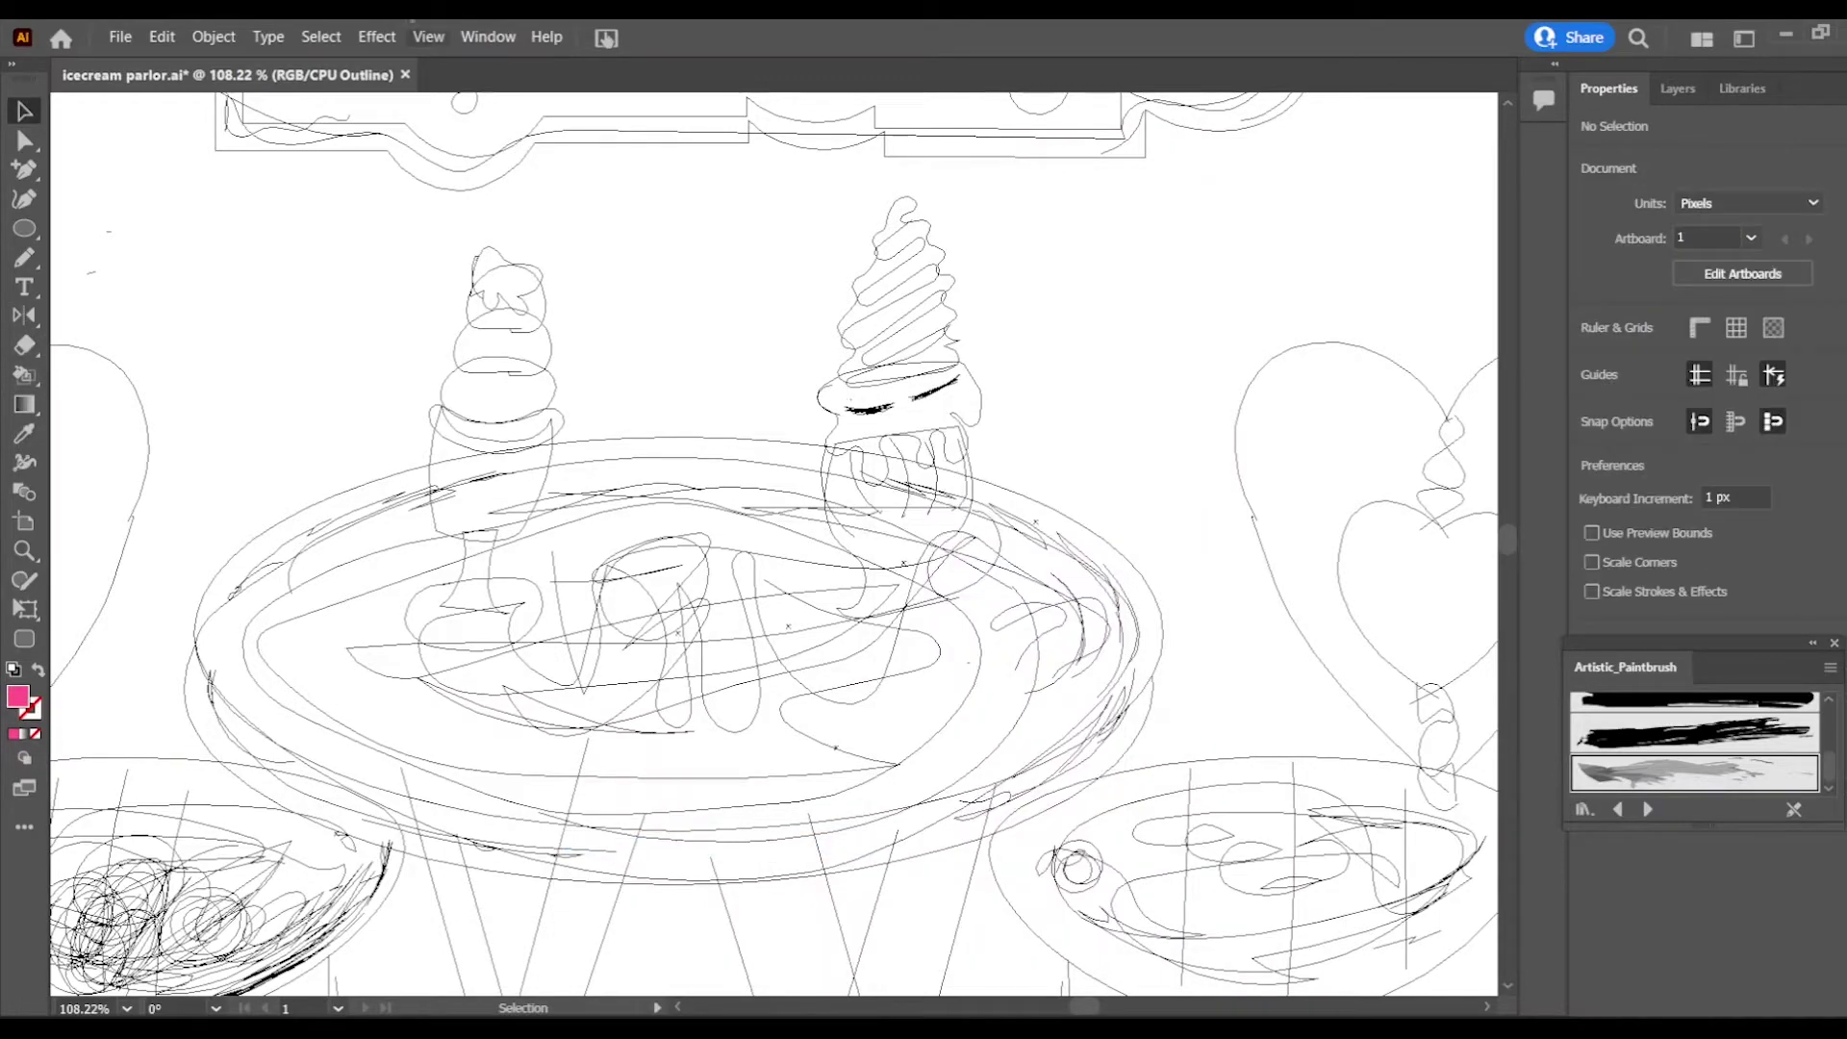
Step: Bring the drip's right highlight to the front once more and return to the colour preview
key(ctrl+y)
click(428, 37)
click(519, 58)
right_click(946, 391)
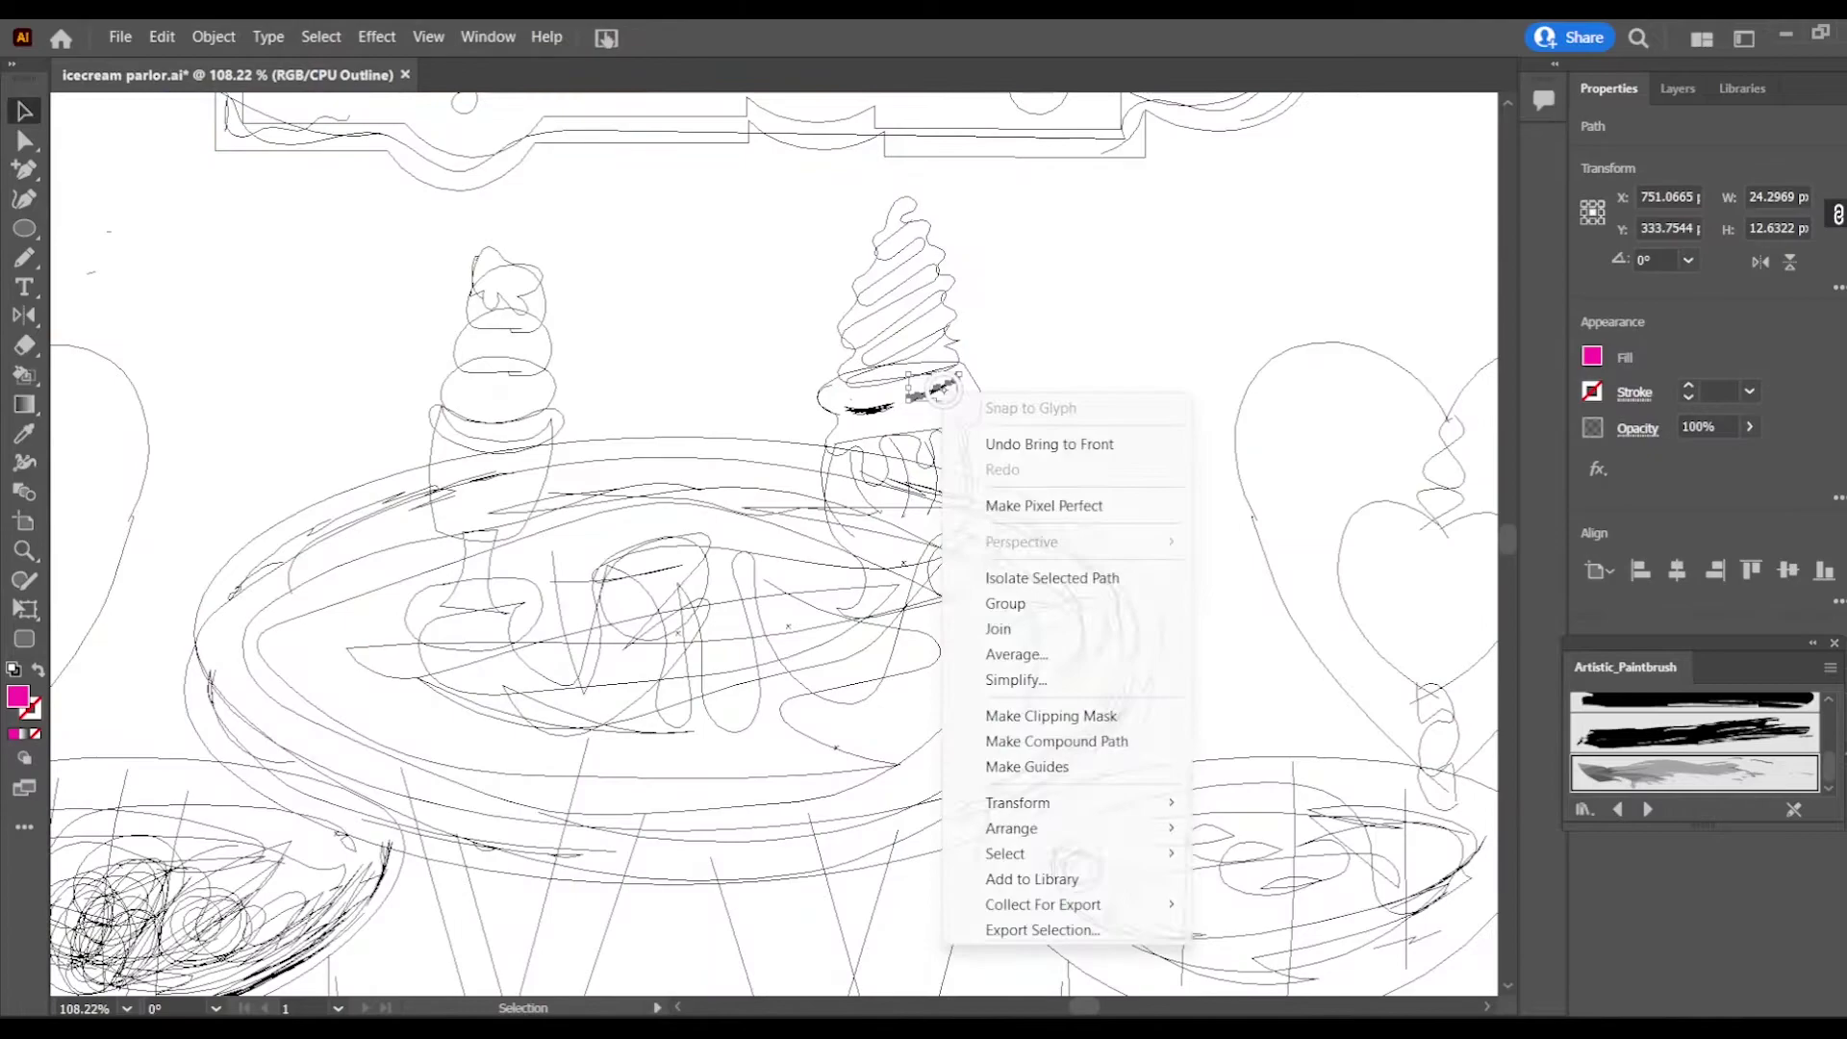
mouse_move(1010, 828)
click(812, 828)
click(1083, 380)
click(428, 36)
click(520, 57)
Step: In outline view, change the fill colour of the highlight at the right of the sundae's magenta drip
key(n)
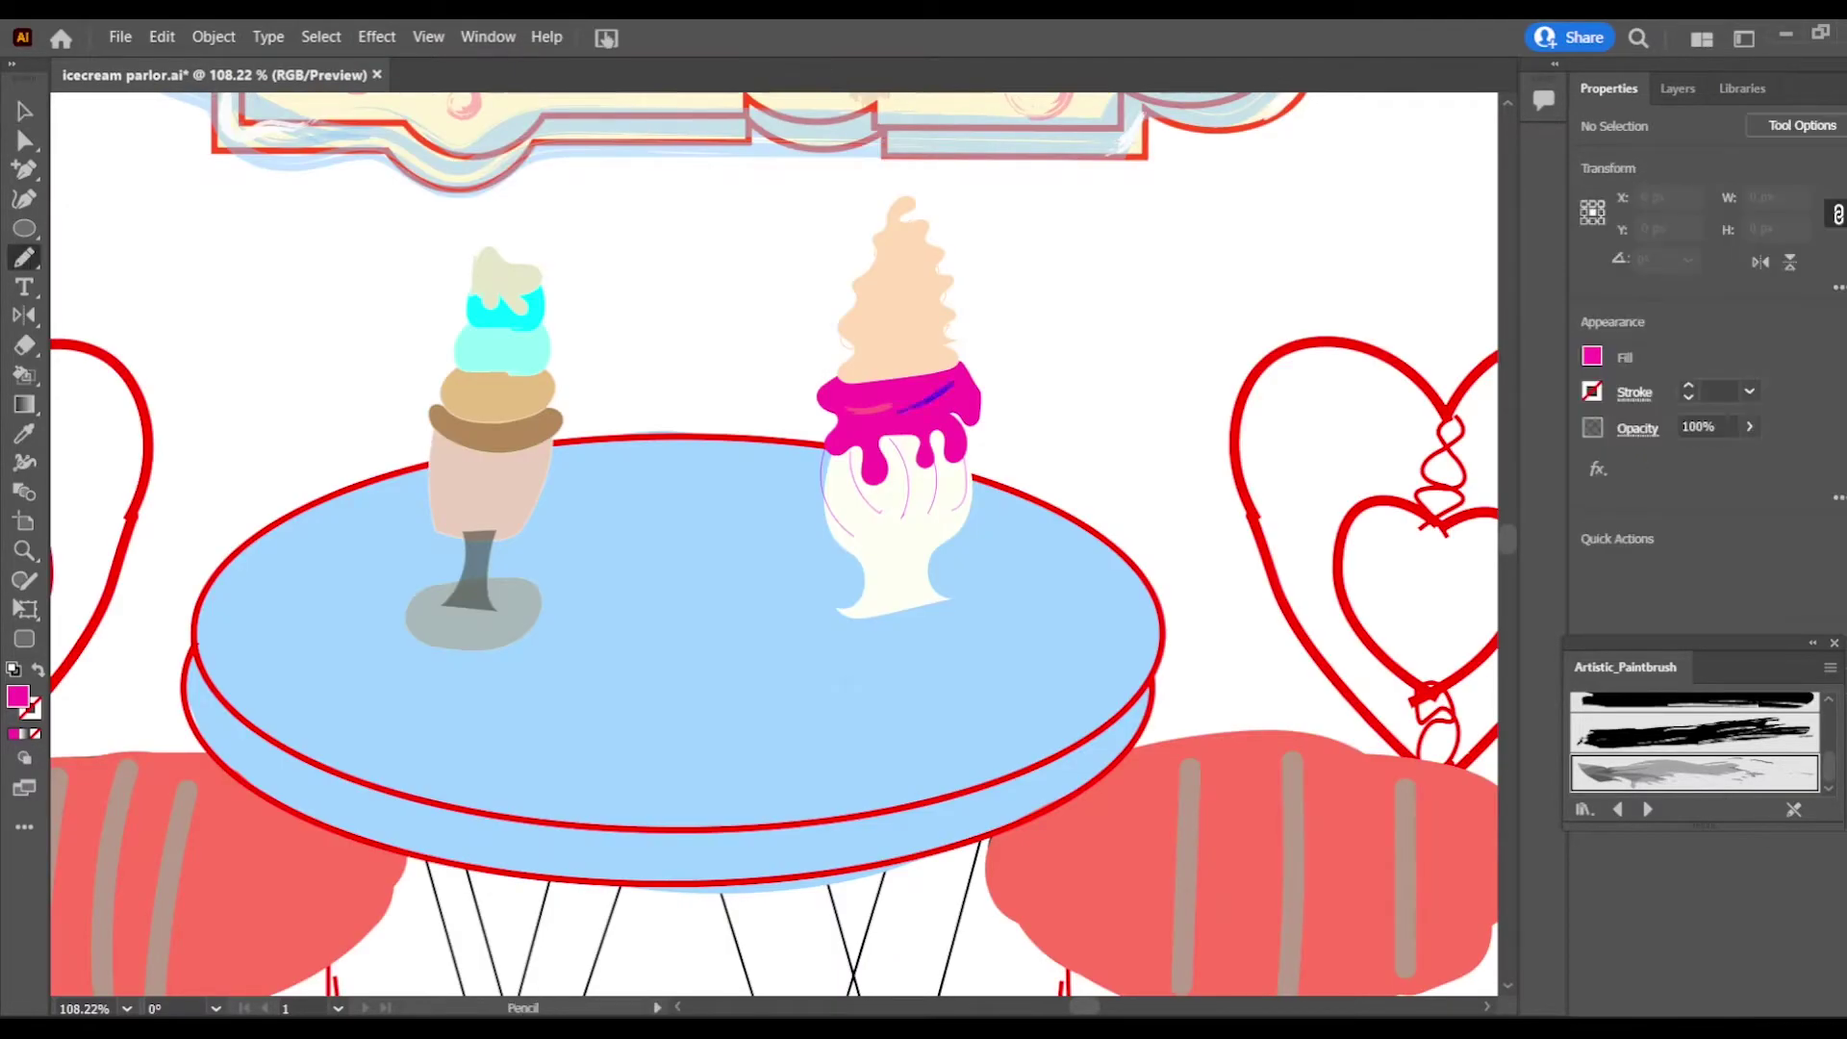
click(1027, 414)
click(1023, 395)
click(161, 37)
mouse_move(428, 36)
click(519, 60)
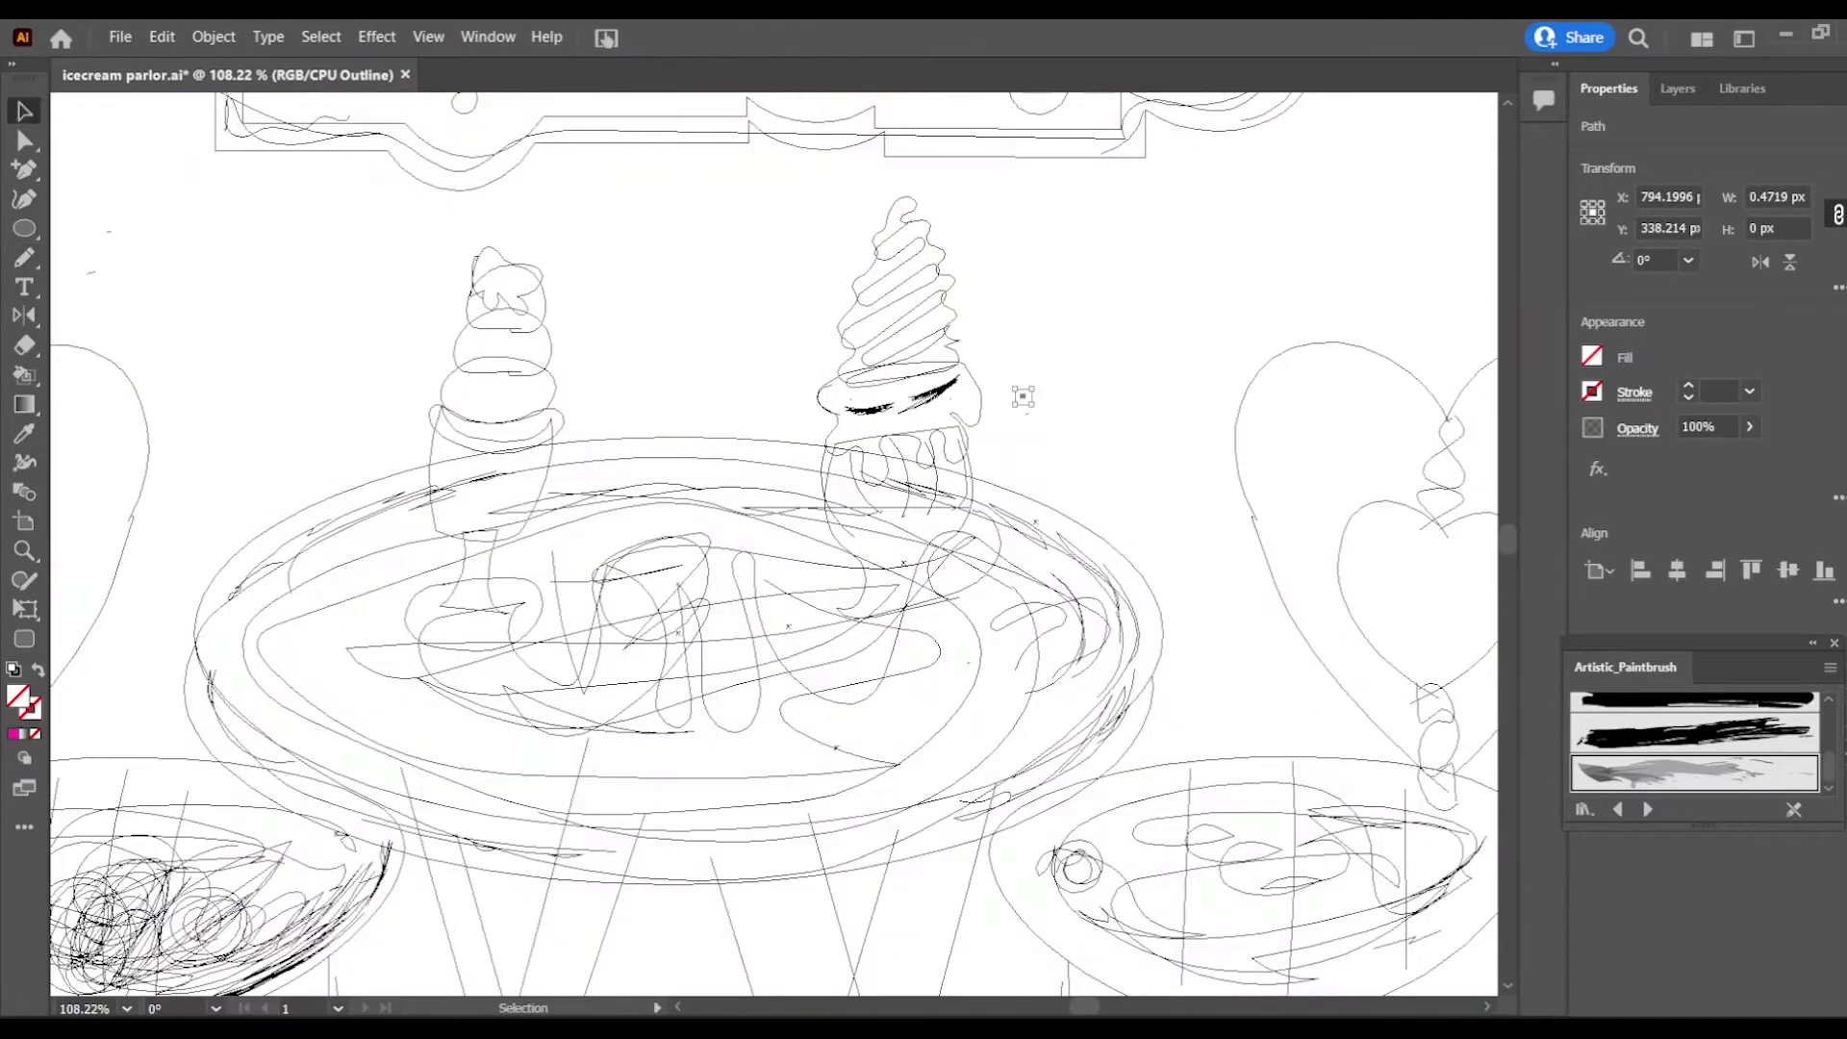
click(933, 393)
click(1591, 356)
click(1350, 502)
click(1083, 380)
Step: Give the drip's right highlight a pink fill and select the loose highlight beside the sundae
click(488, 37)
click(520, 58)
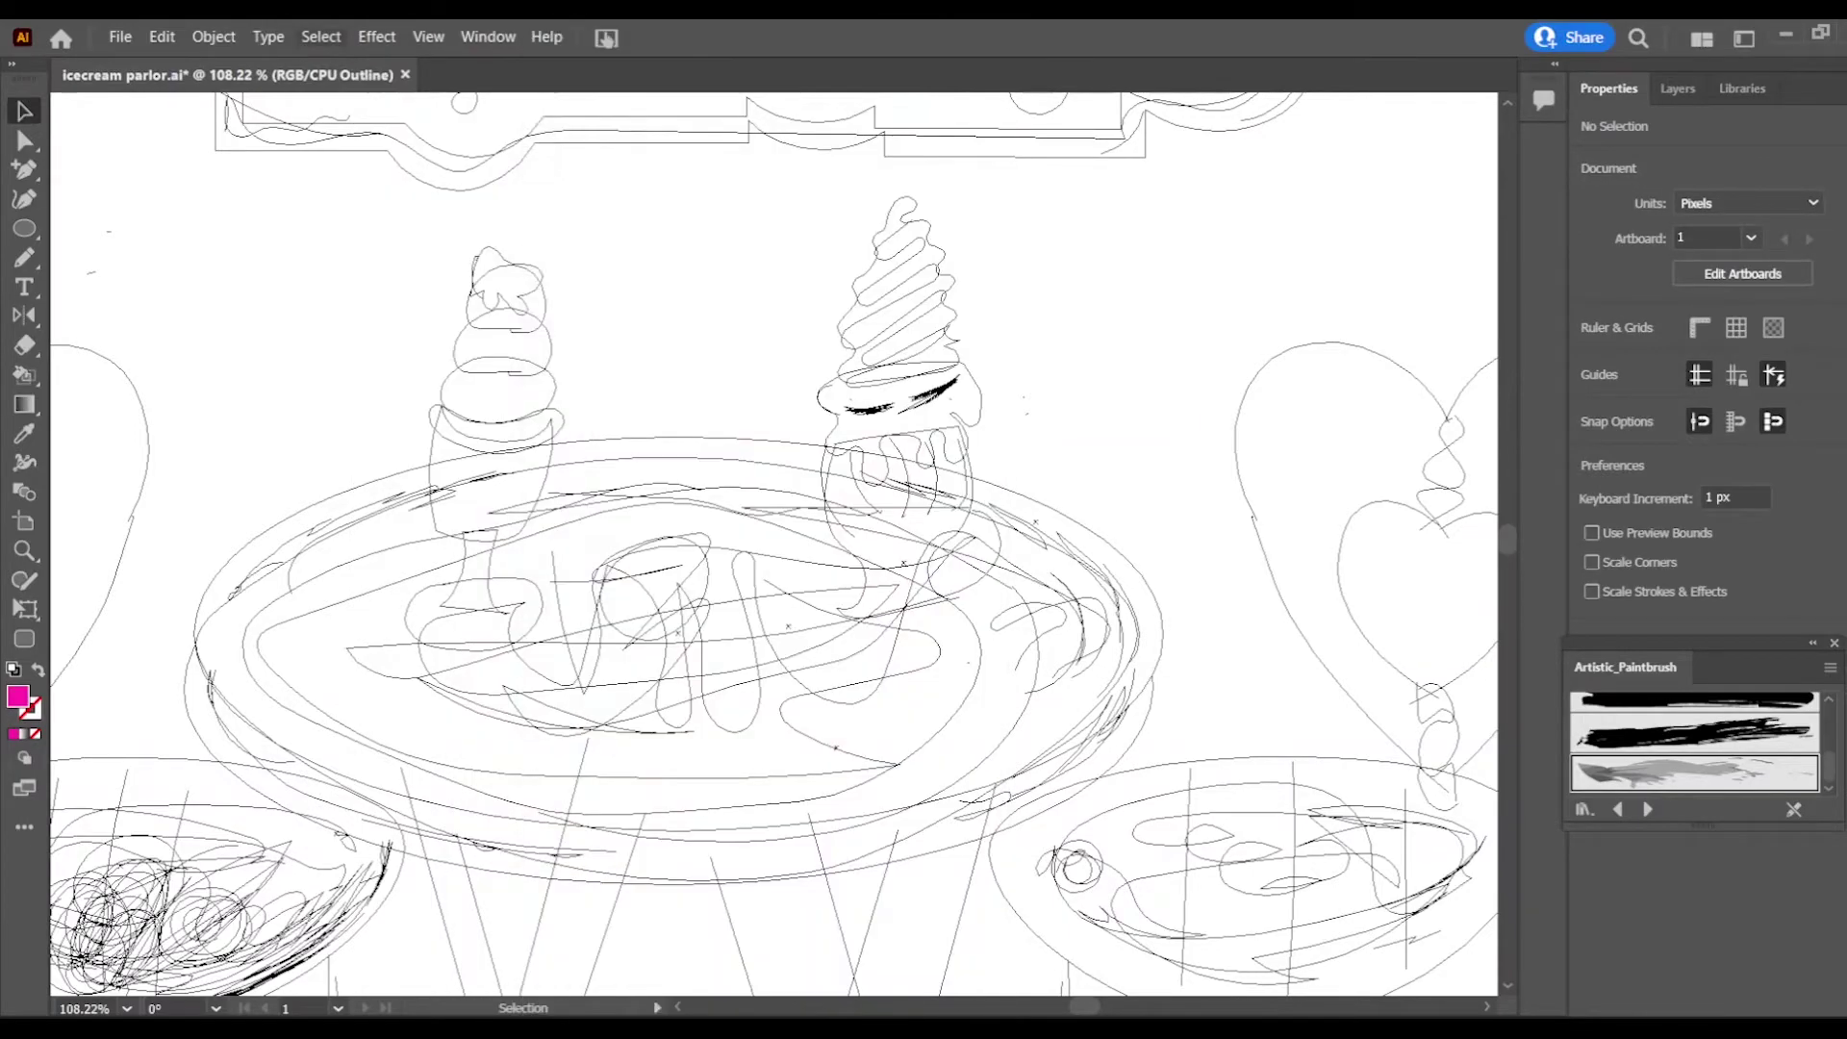
click(268, 37)
click(519, 56)
mouse_move(947, 390)
mouse_down()
mouse_move(1048, 351)
mouse_move(966, 377)
mouse_up()
click(1591, 357)
click(1566, 603)
click(951, 400)
click(866, 409)
click(1022, 371)
click(1024, 361)
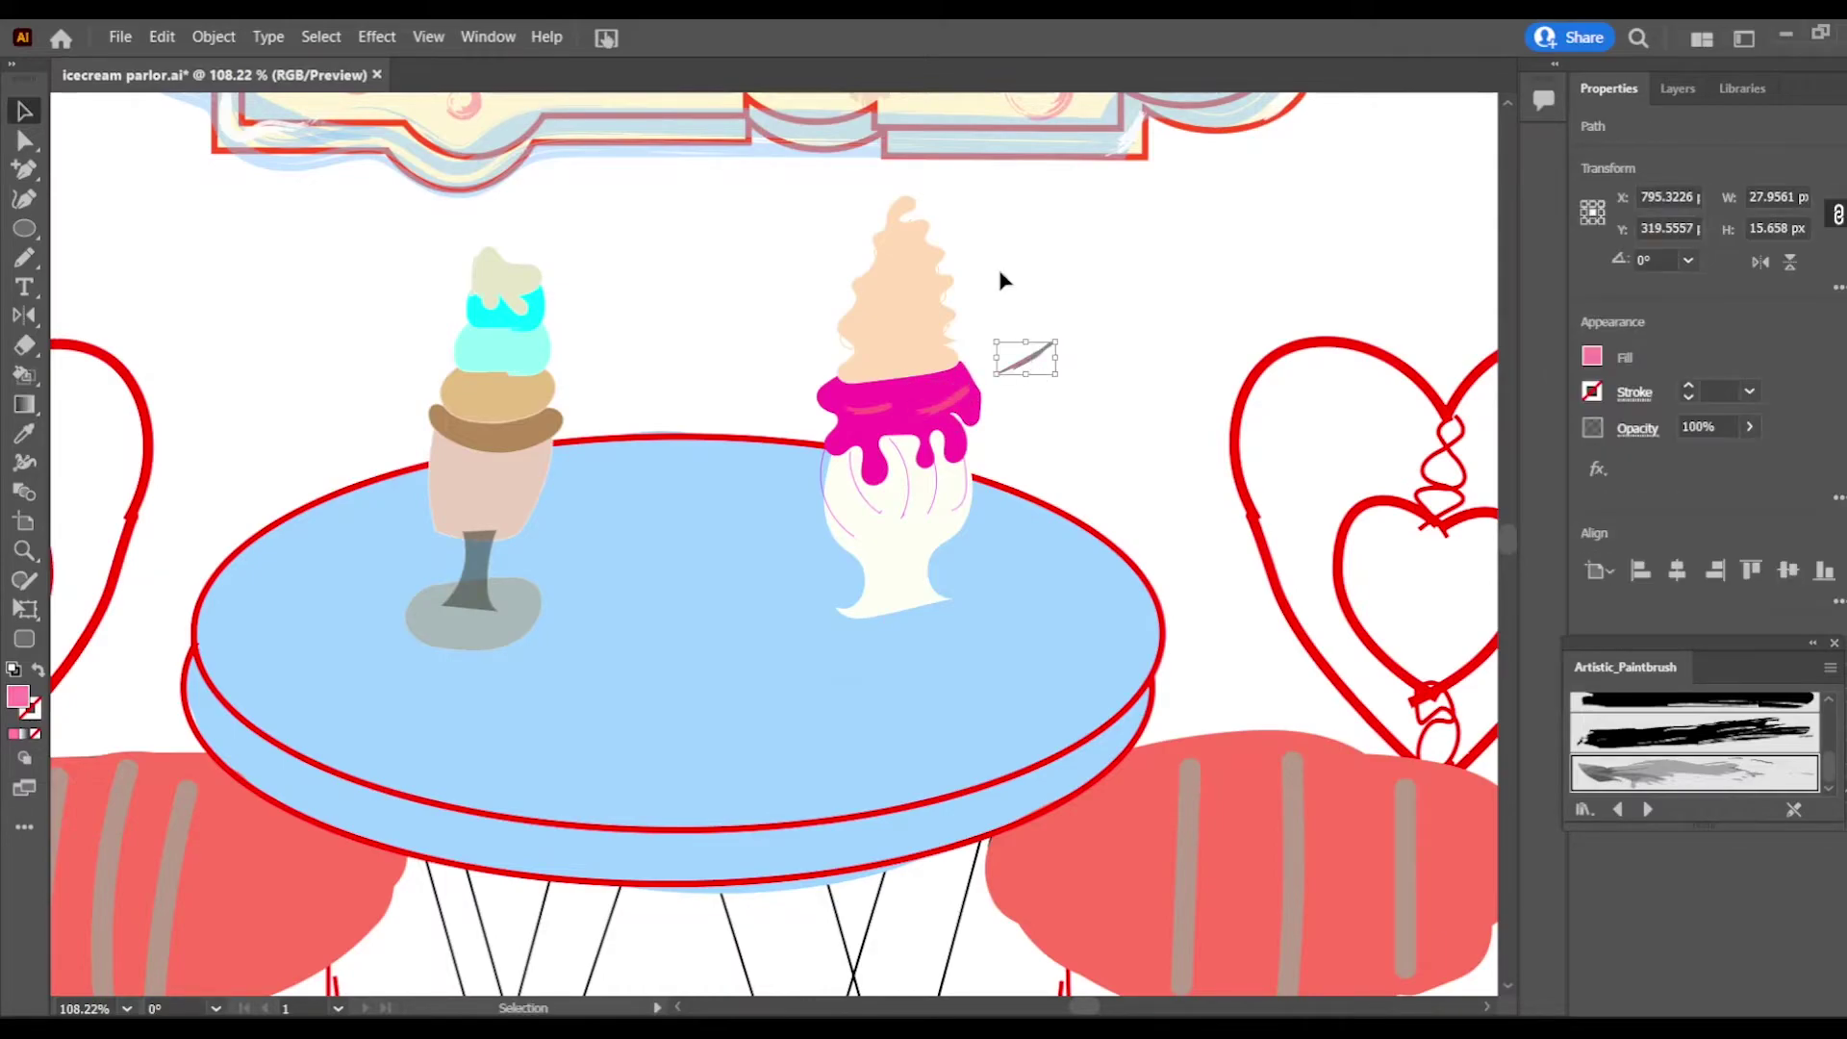
Step: Set the stroke of the swirl line on the soft-serve cone to yellow and bring it to the front
click(851, 346)
click(1593, 390)
click(1110, 345)
click(850, 345)
right_click(850, 344)
mouse_move(904, 783)
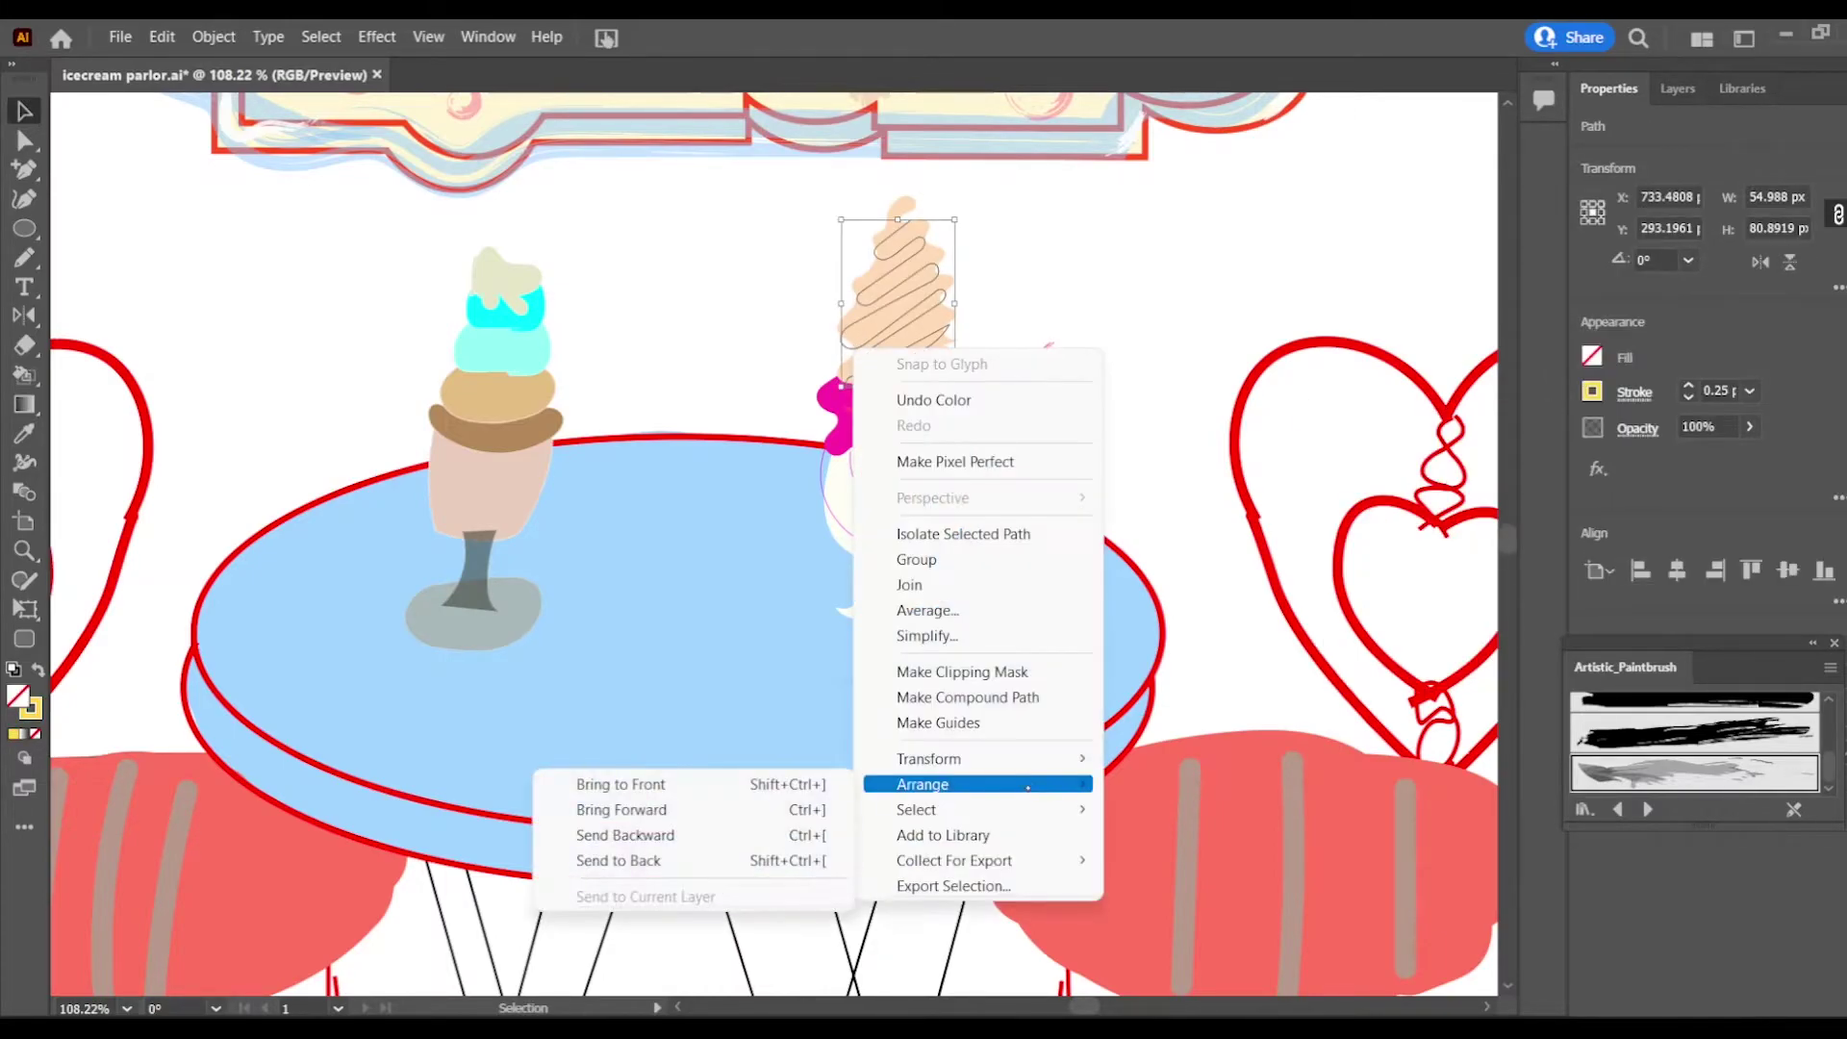
click(732, 783)
Step: Move the loose pink highlight onto the right side of the drip and open the left highlight's fill colour
click(1068, 366)
mouse_move(1035, 357)
mouse_down()
mouse_move(1020, 402)
mouse_move(1052, 361)
mouse_move(963, 401)
mouse_up()
click(1038, 376)
click(950, 390)
click(869, 408)
click(1592, 357)
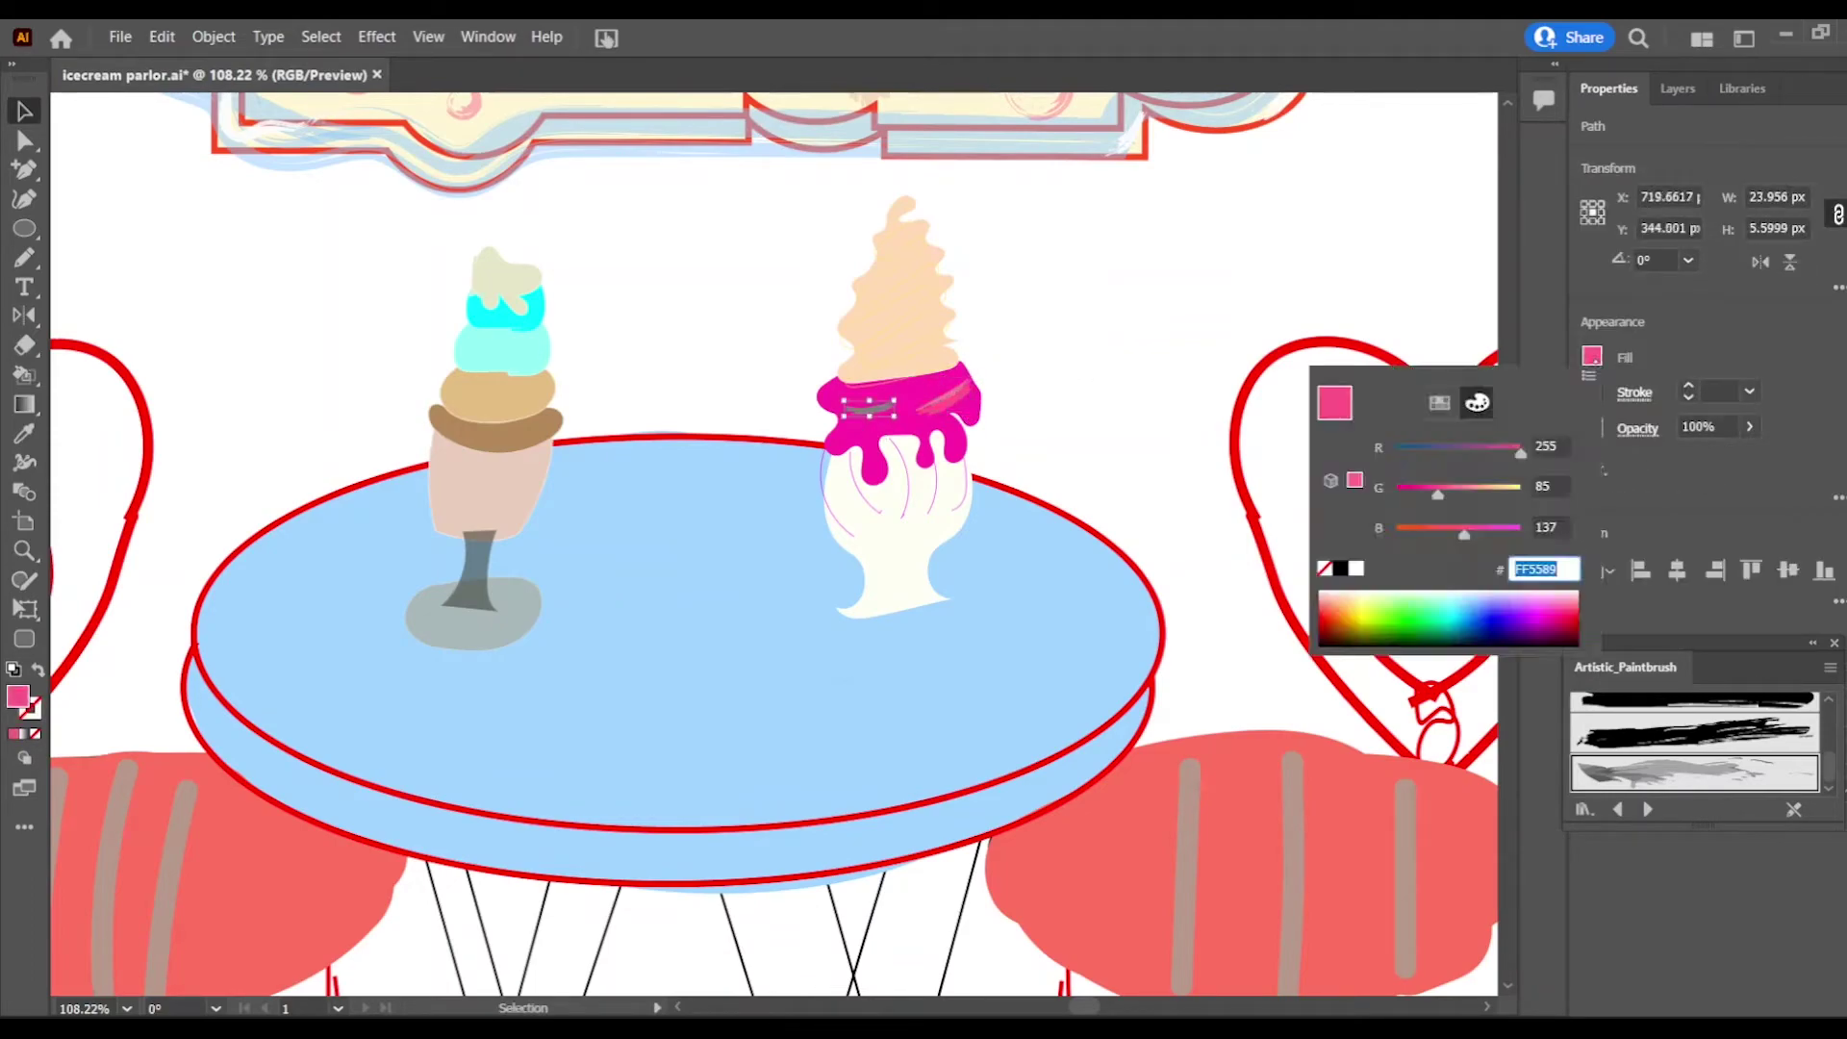
Step: Try to draw a highlight along the drip's right edge with the Pencil tool
click(25, 258)
scroll(1085, 436, up, 4)
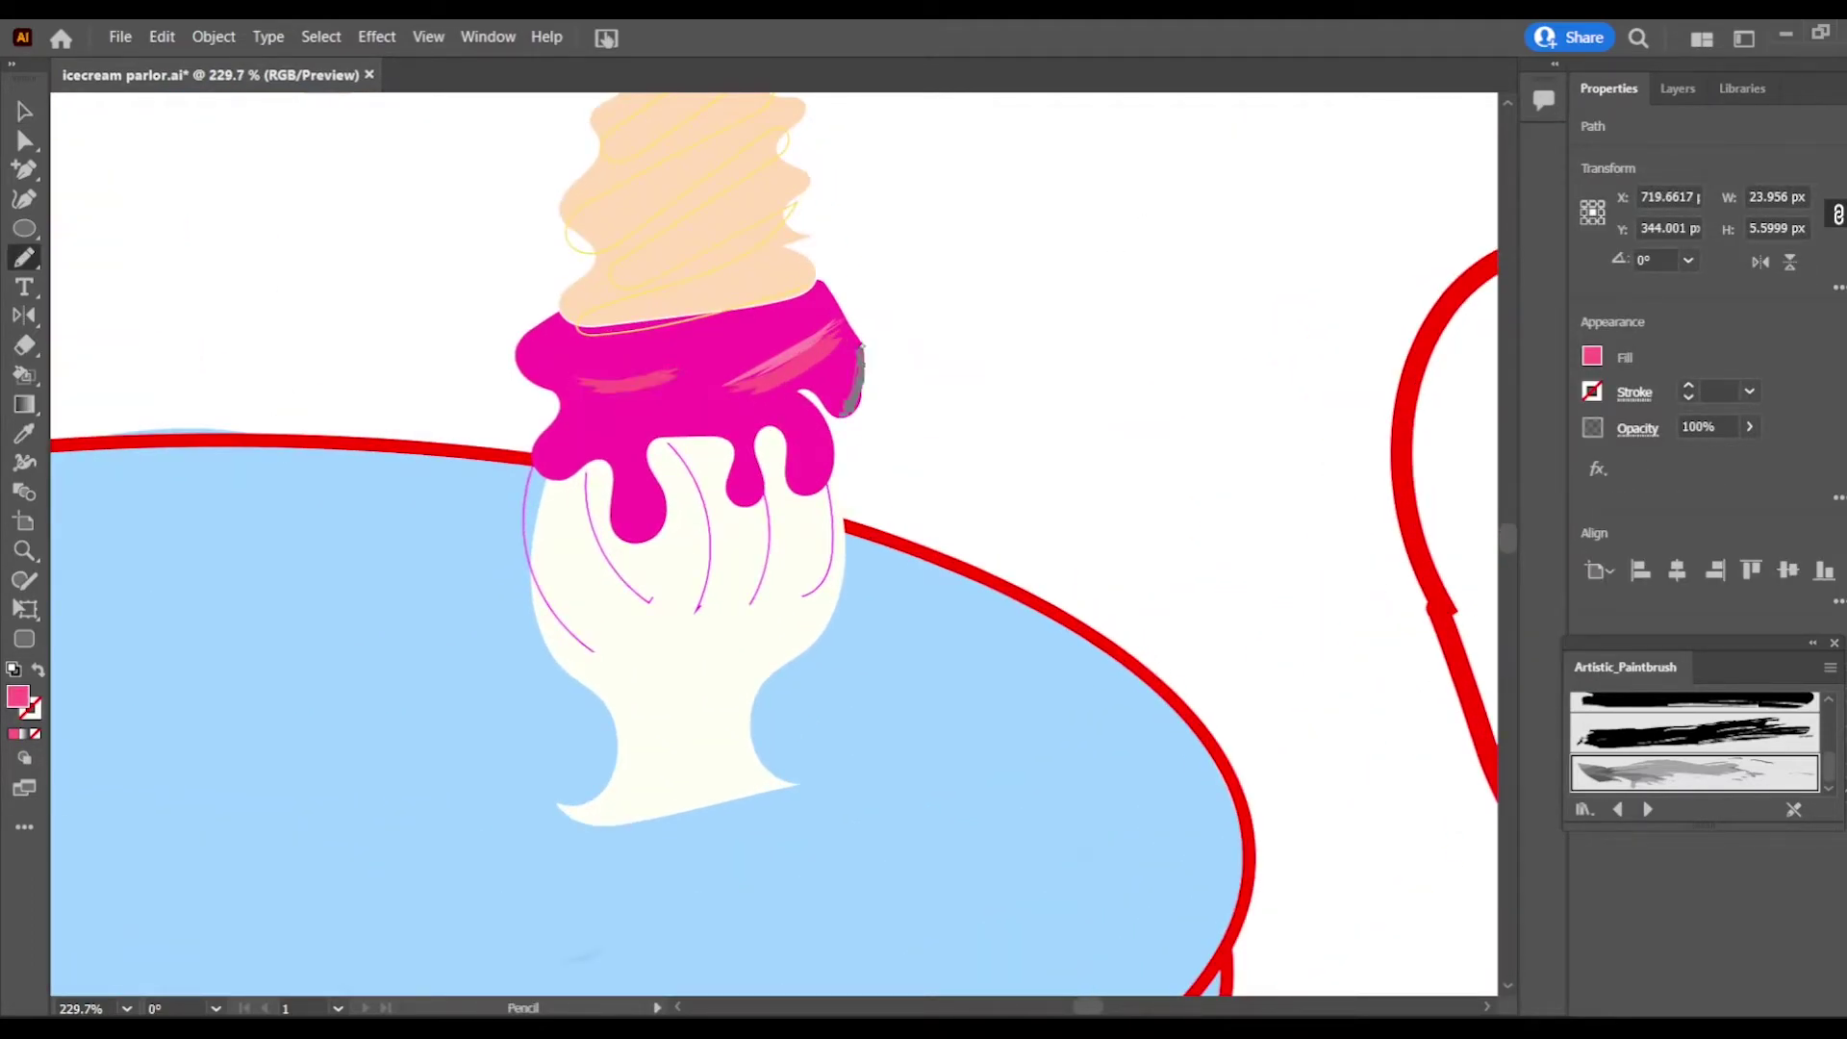
drag(863, 345, 861, 348)
Step: Save the left highlight's pink as a global process swatch named "pink highlights"
key(v)
click(659, 385)
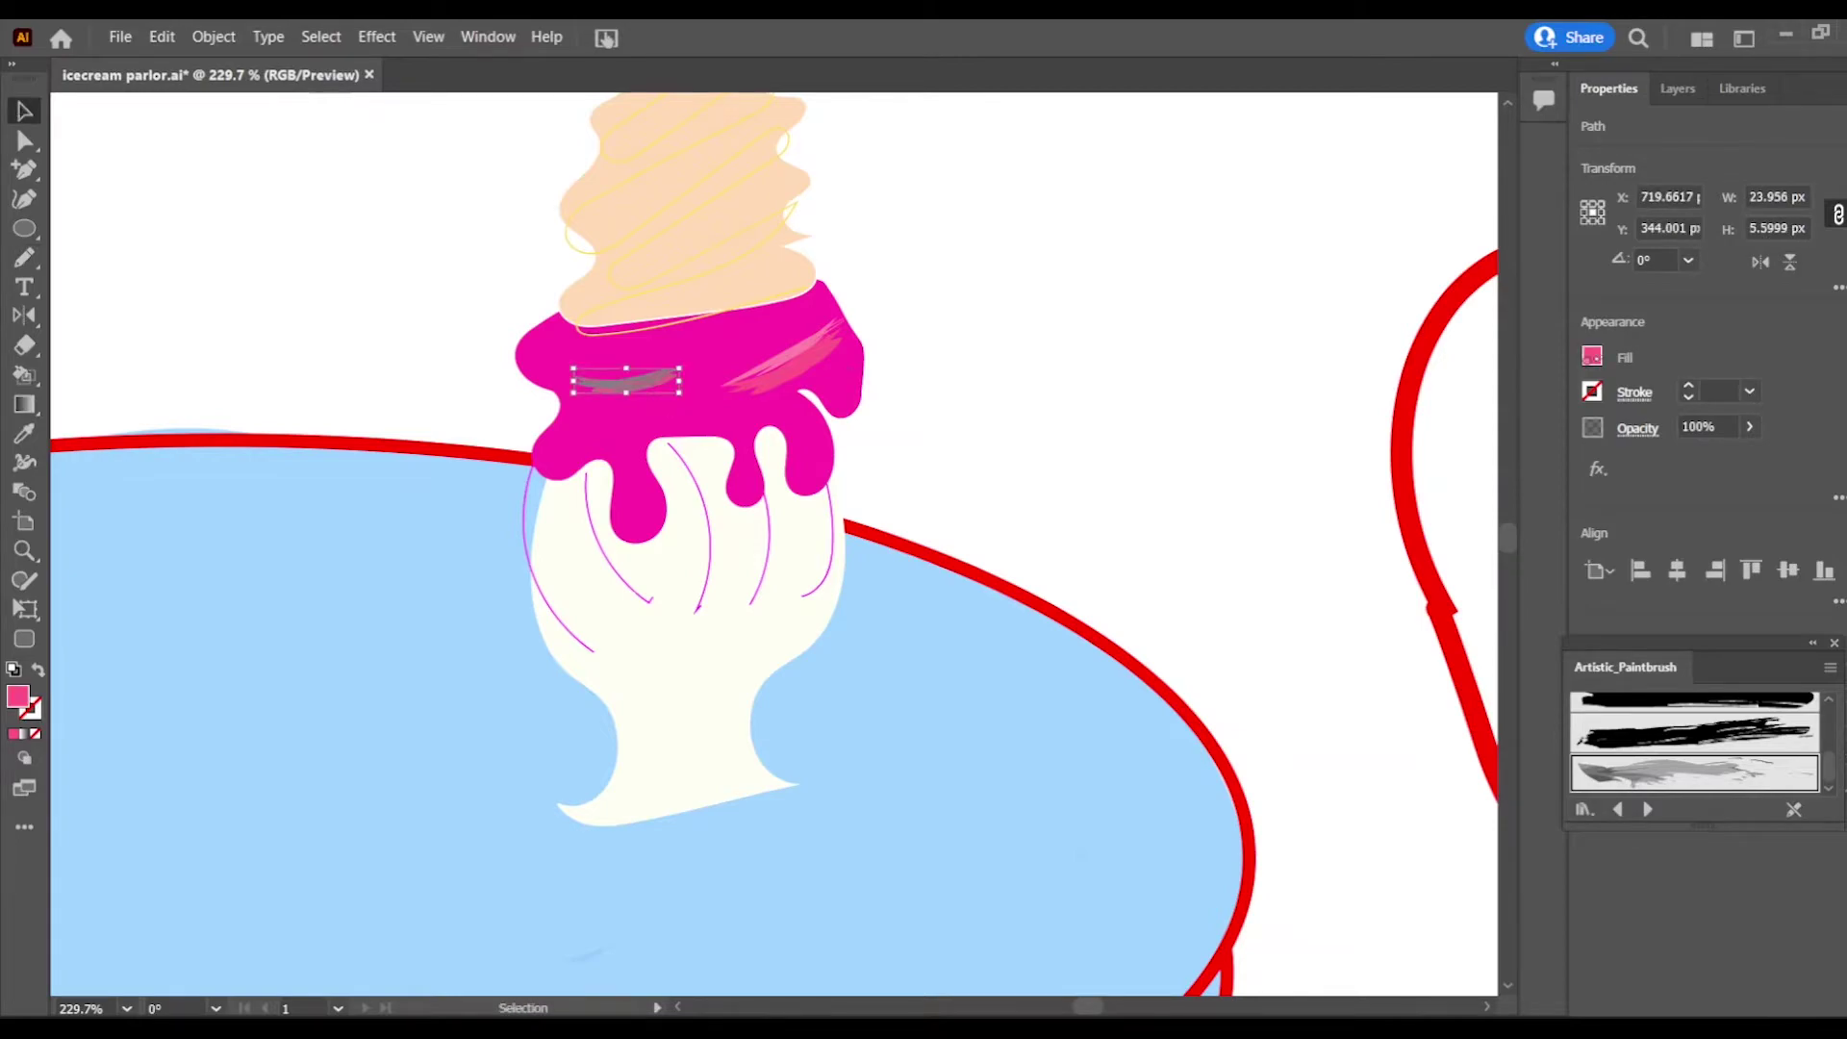
click(1592, 356)
click(1529, 643)
text(pink highlights)
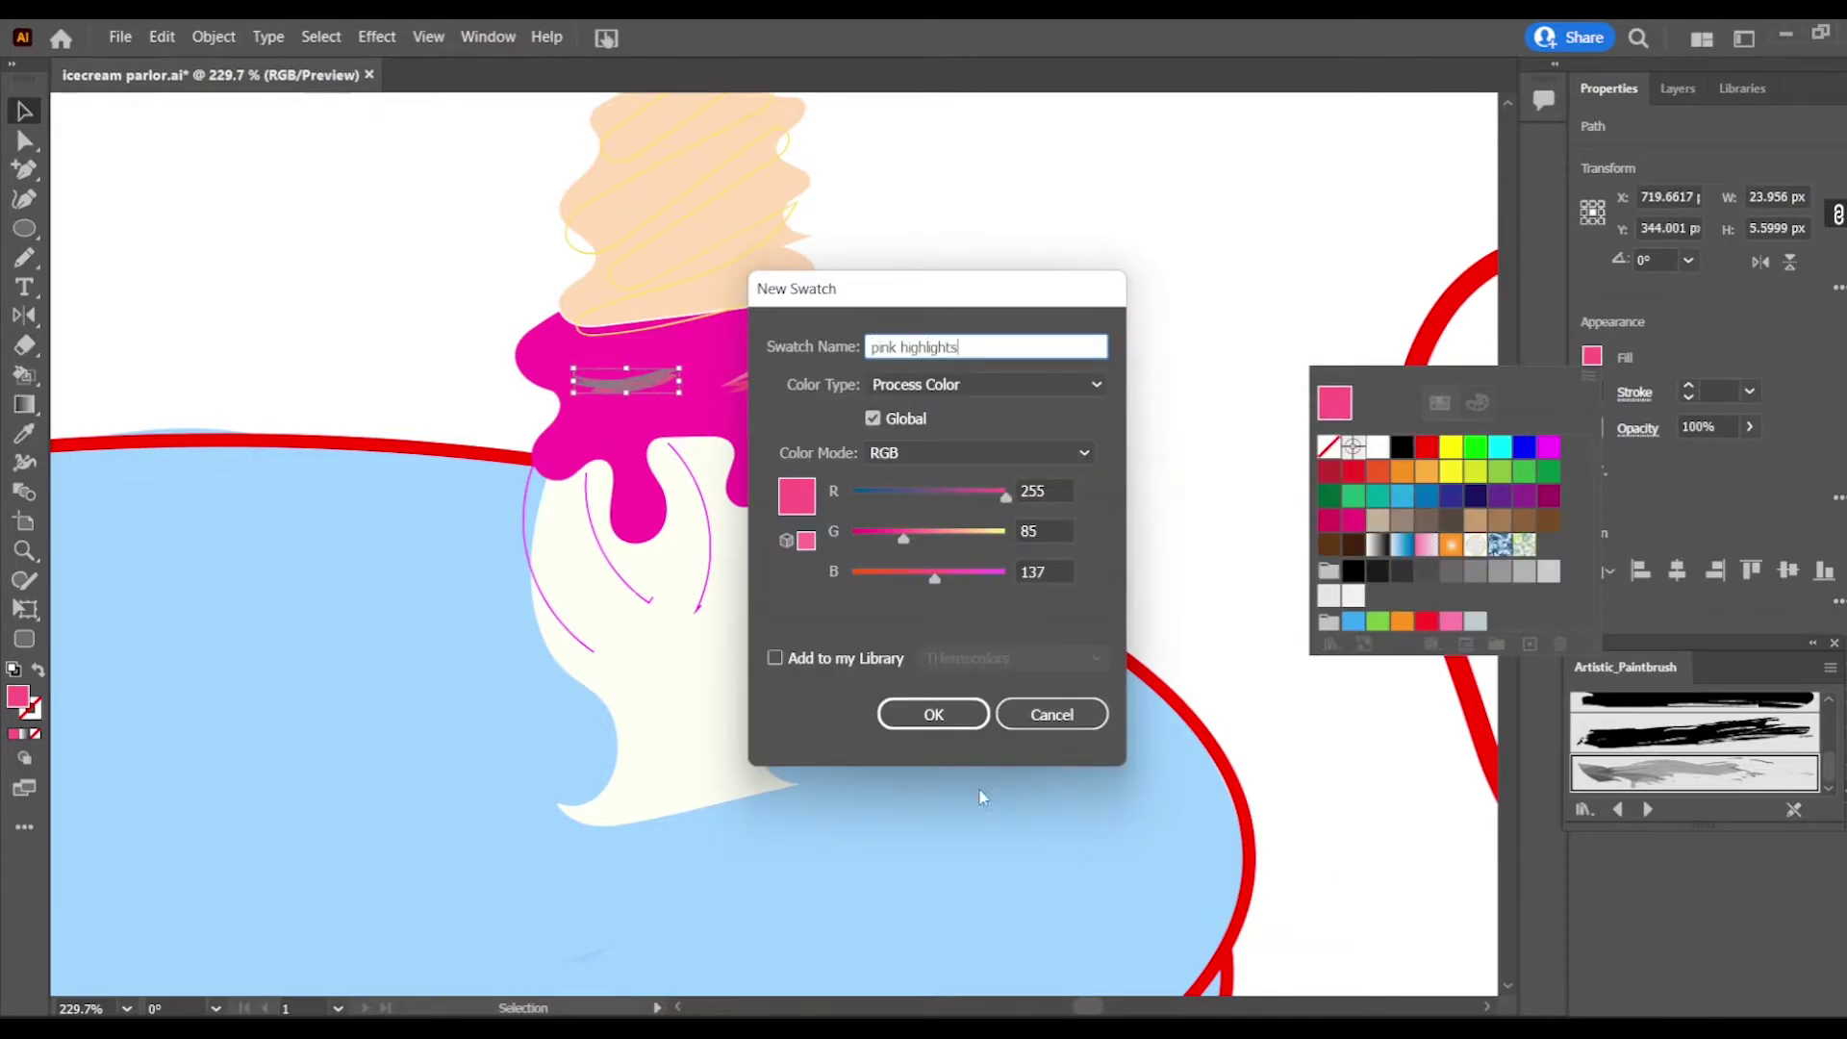
key(Return)
Step: Draw a narrow vertical highlight inside the large right drip and fill it with the pink highlights swatch
key(ctrl+shift+a)
key(n)
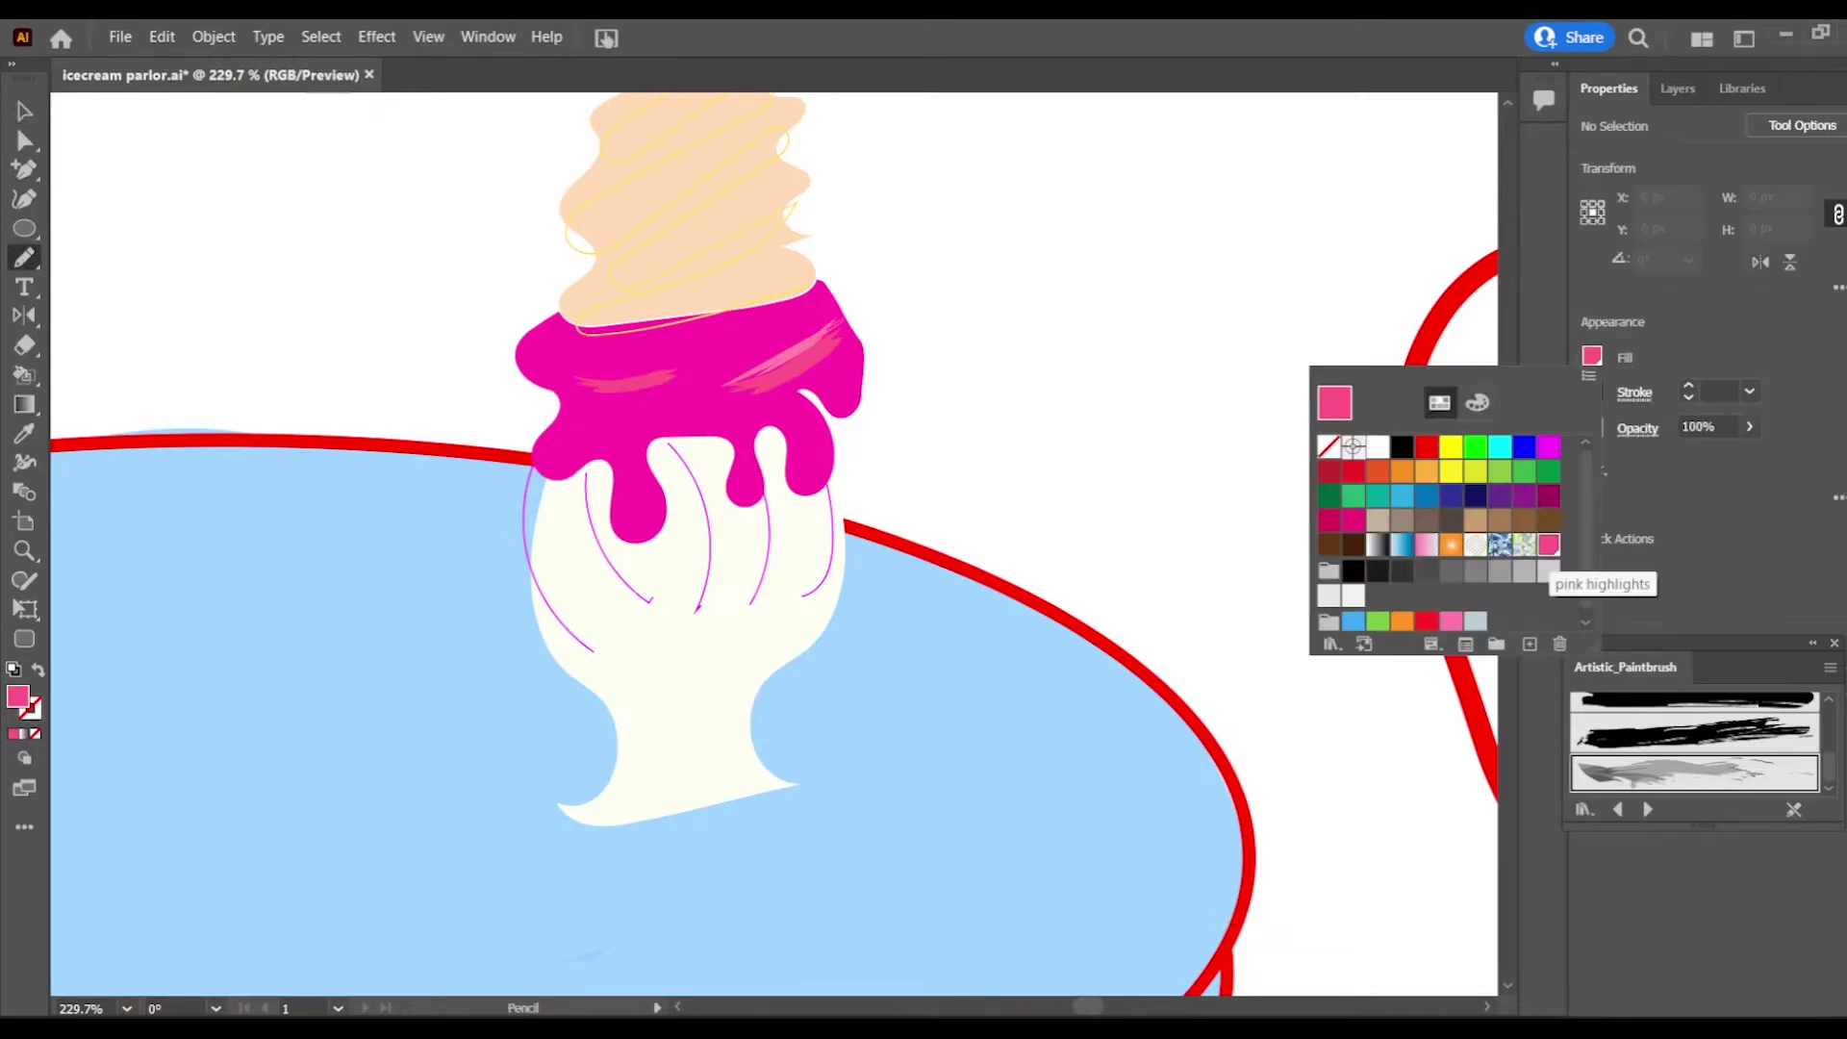
click(1155, 461)
drag(810, 406, 823, 472)
click(1592, 356)
click(1549, 545)
key(v)
shift+click(815, 462)
click(1592, 356)
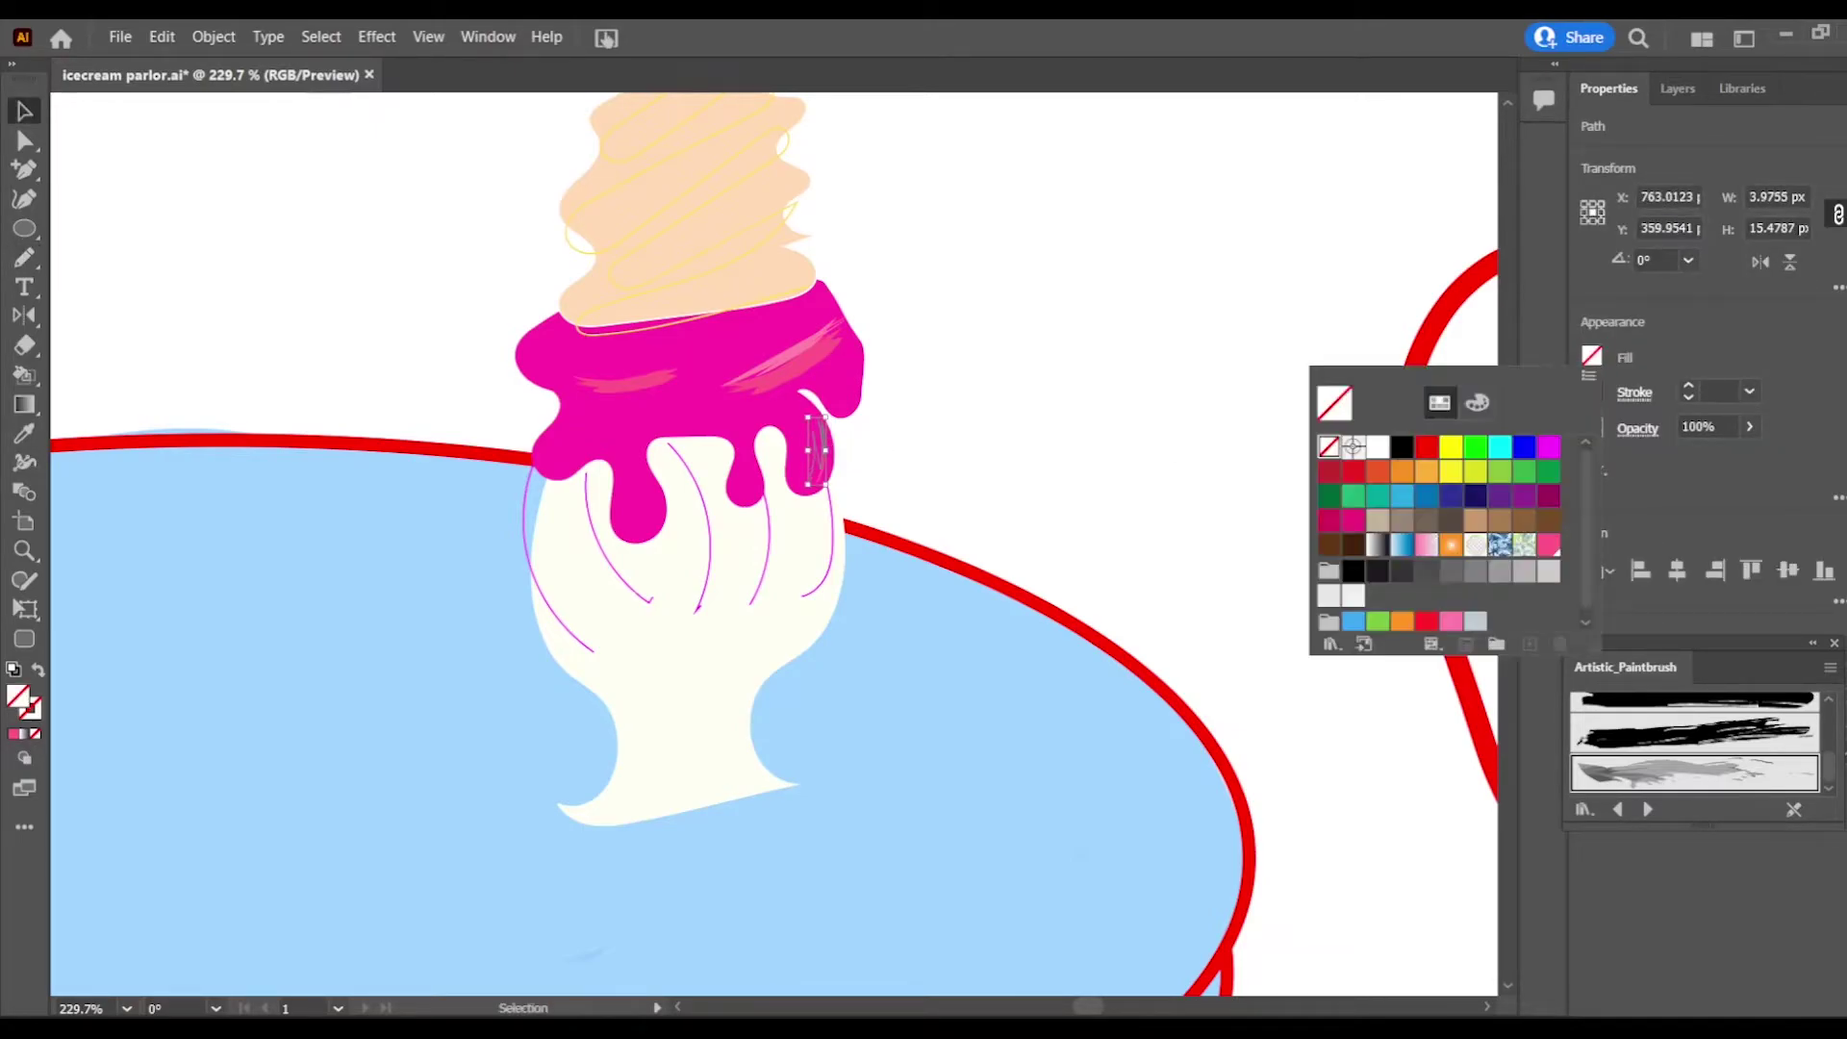
click(1548, 545)
click(1128, 402)
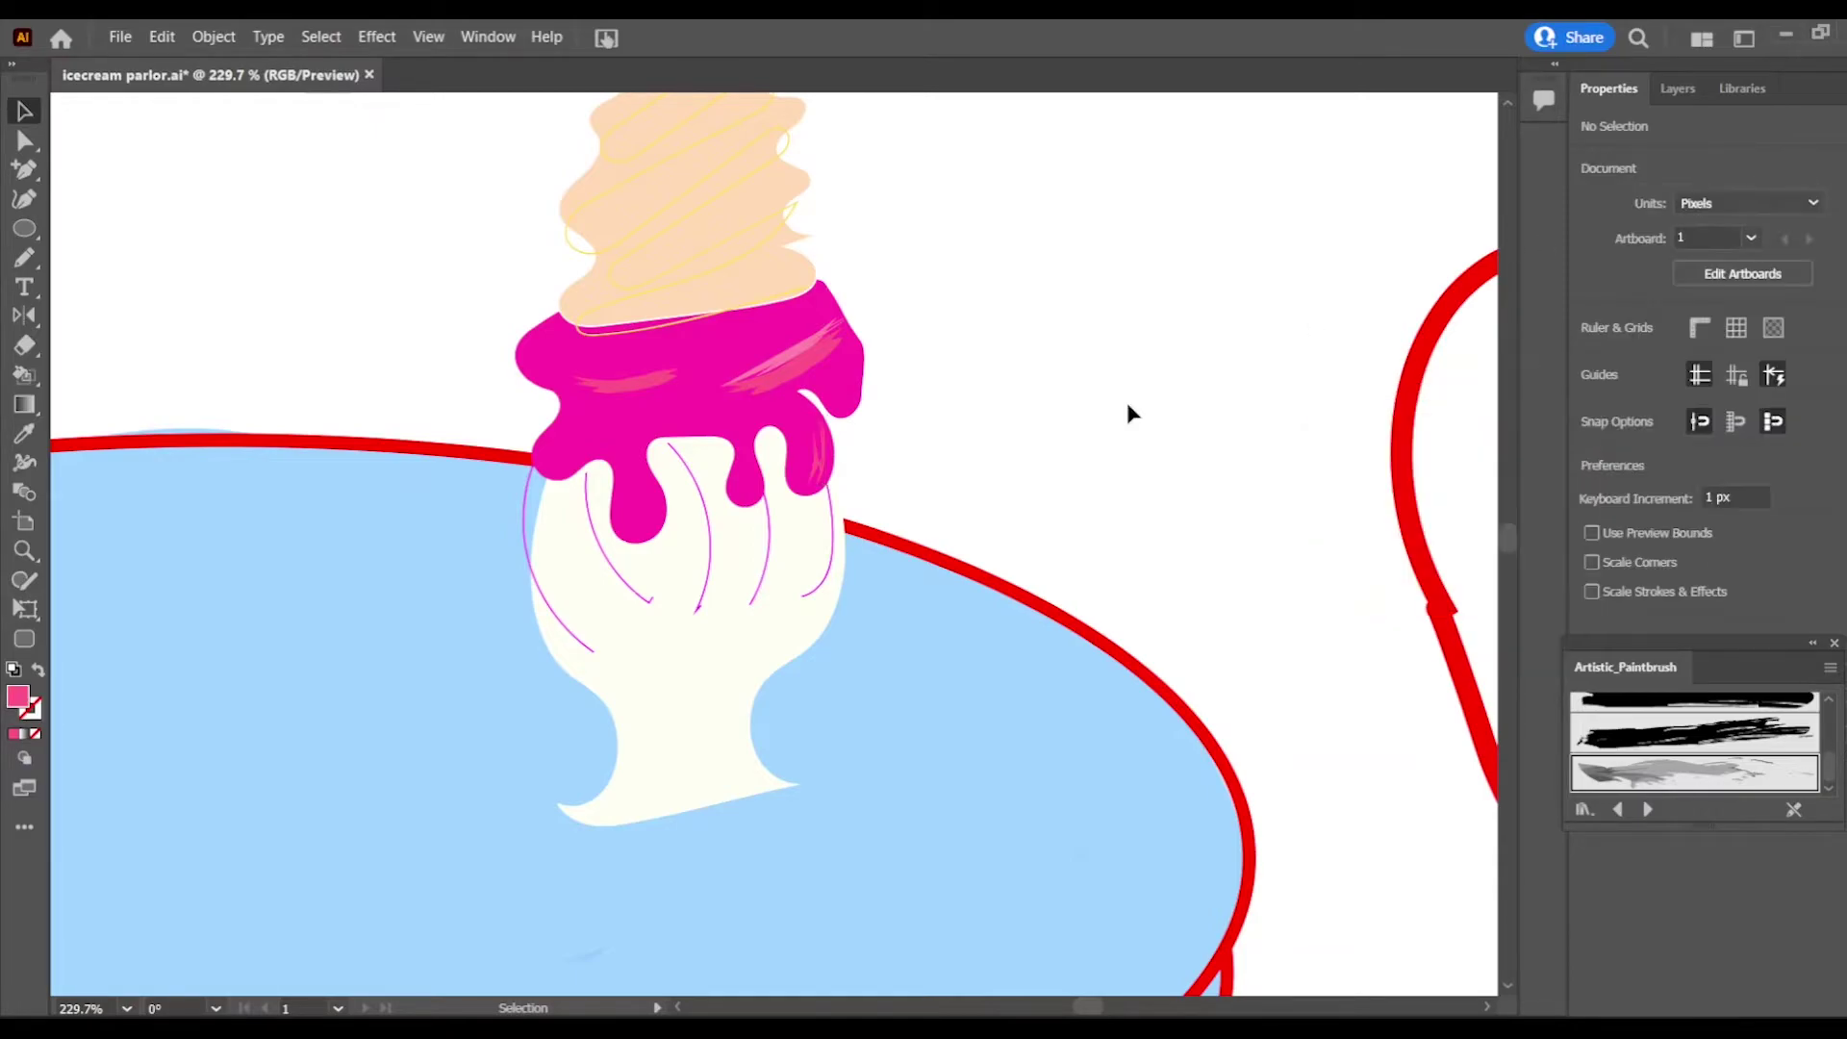
Step: Draw a highlight inside the small middle drip and fill it with the pink highlights swatch
click(1679, 87)
click(24, 257)
click(1609, 89)
click(1592, 355)
mouse_move(1096, 259)
mouse_down()
mouse_move(1103, 332)
mouse_move(747, 473)
mouse_up()
click(1549, 545)
click(24, 111)
click(998, 385)
Step: Set the Paintbrush to a dark brown stroke with a rough dry-ink brush
scroll(997, 385, down, 5)
key(b)
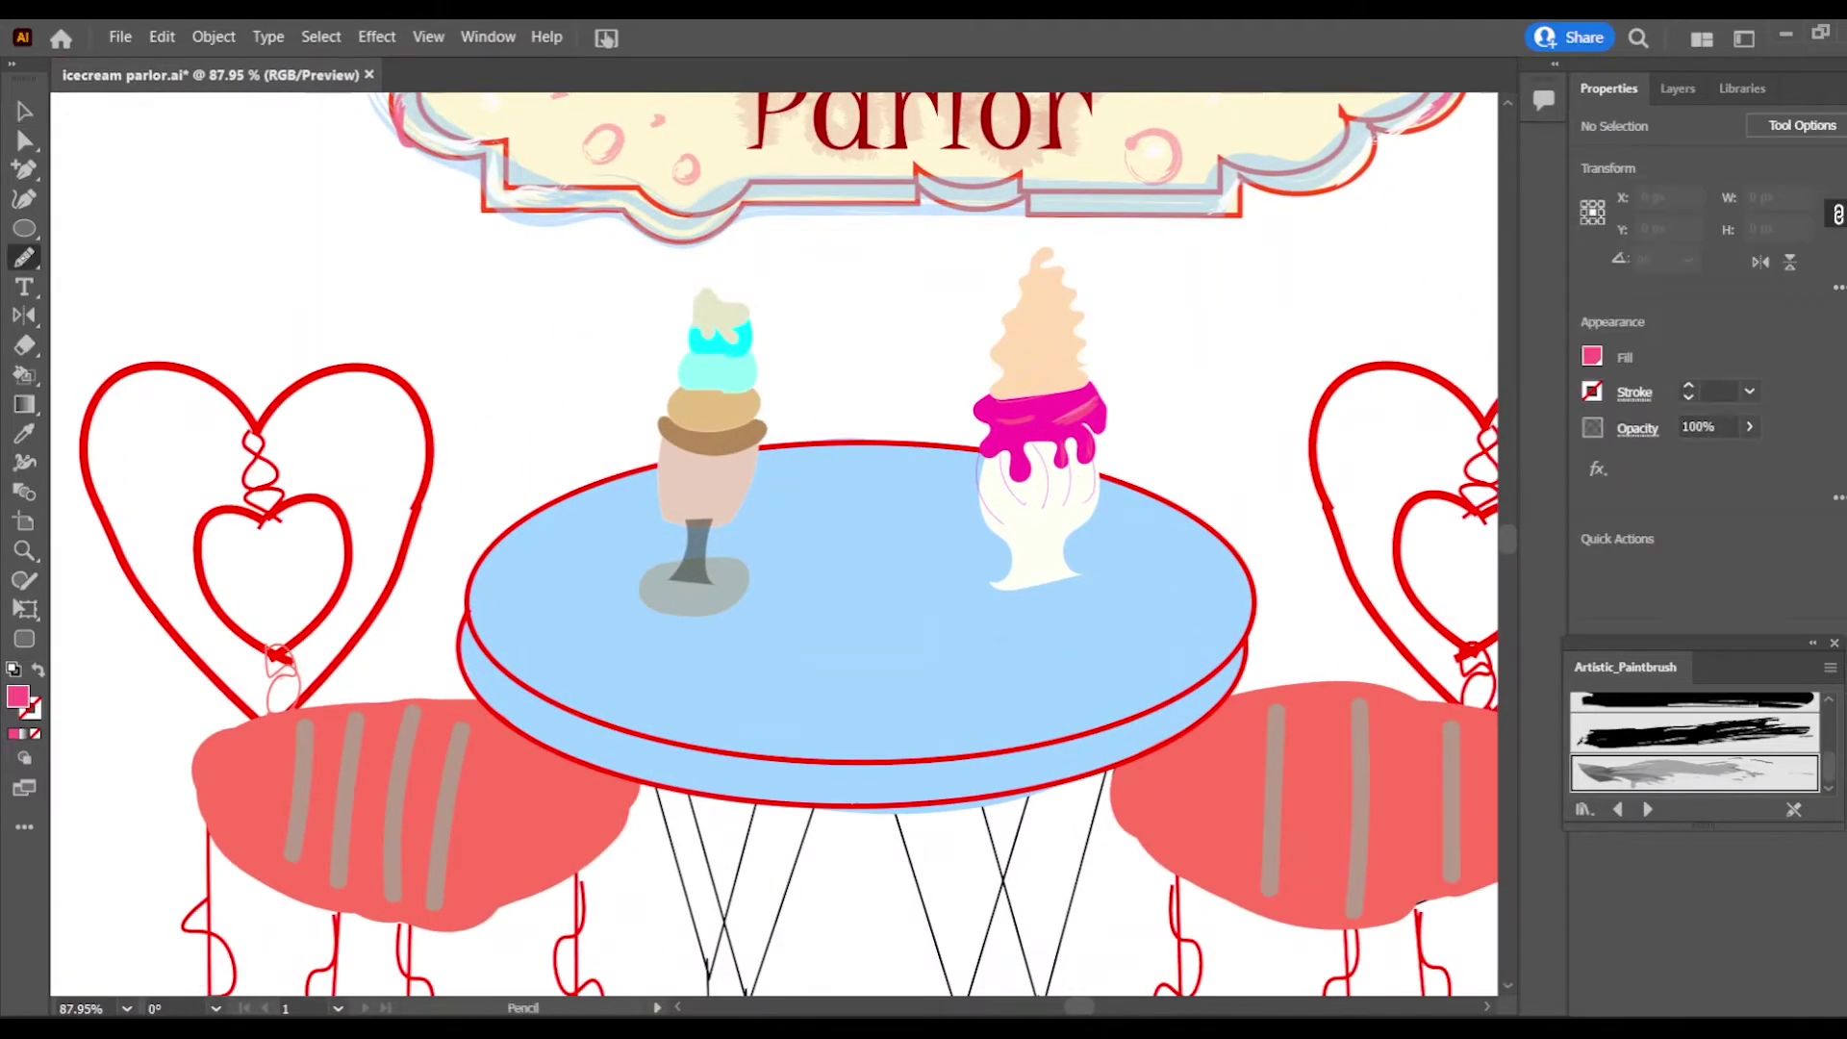
click(1633, 393)
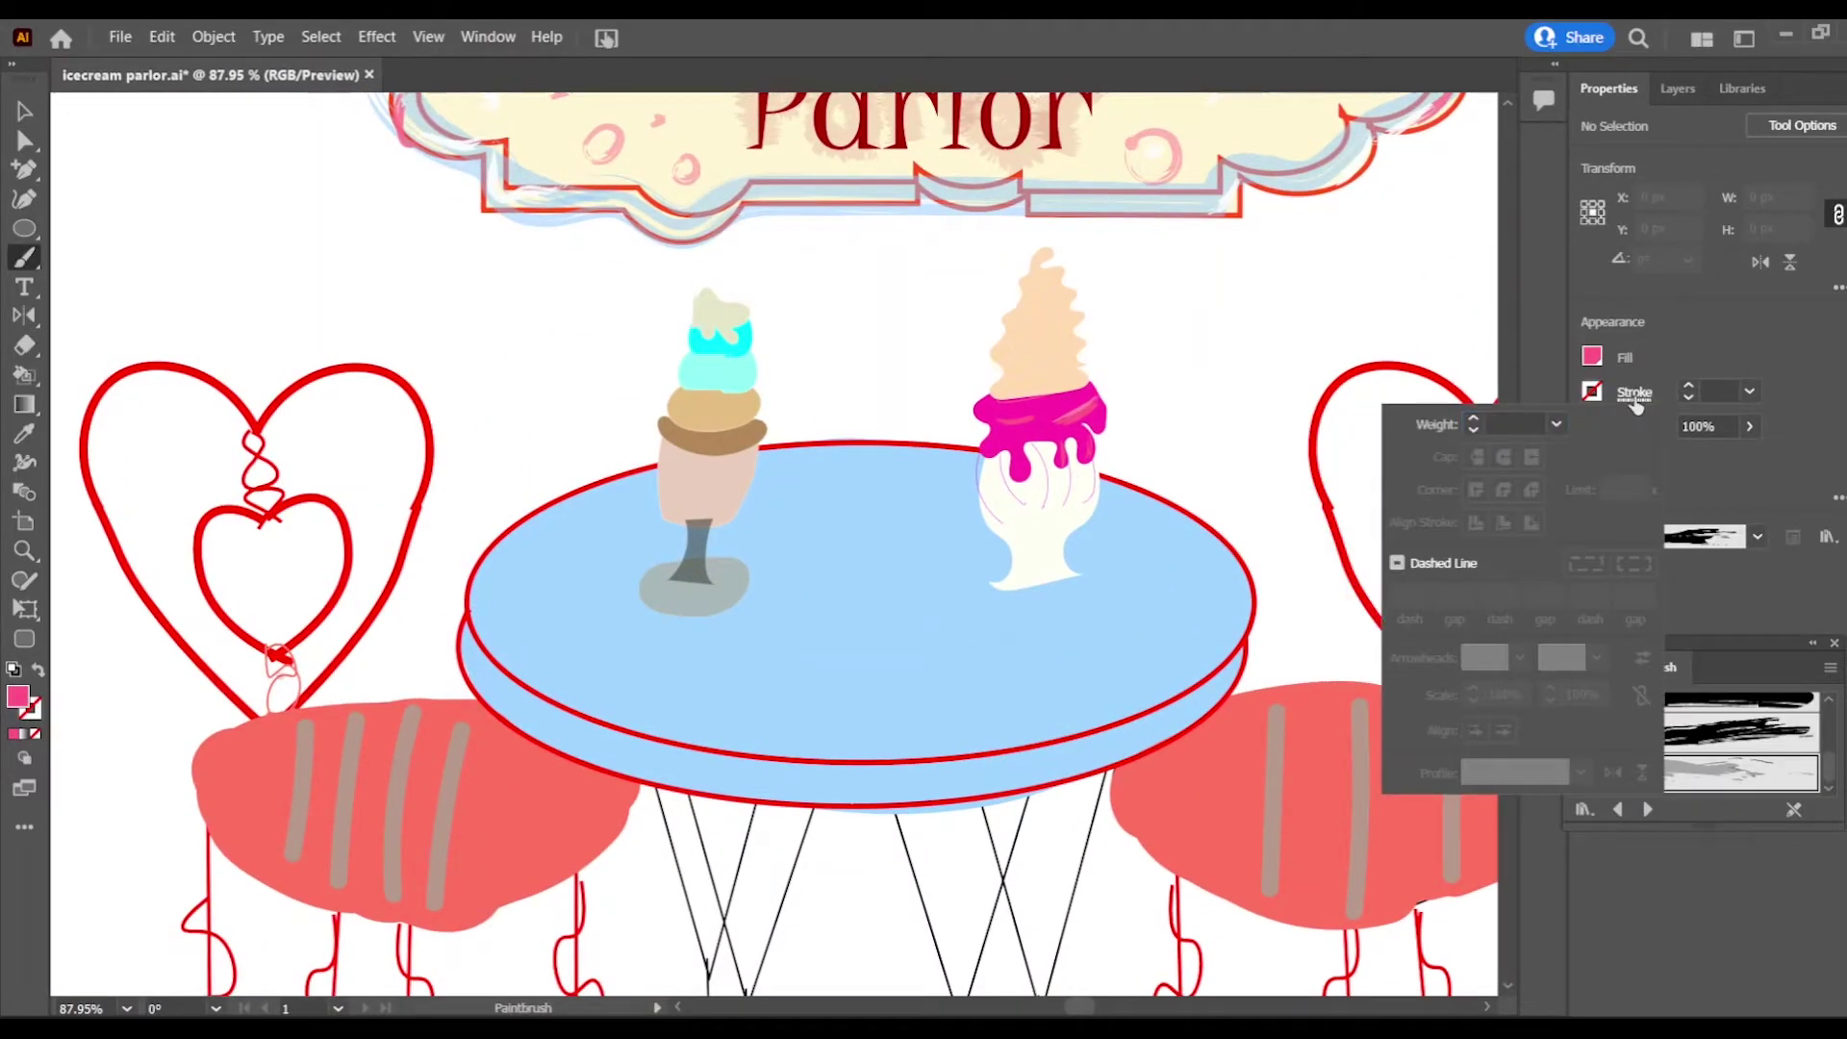
click(1592, 396)
click(1442, 436)
click(1496, 514)
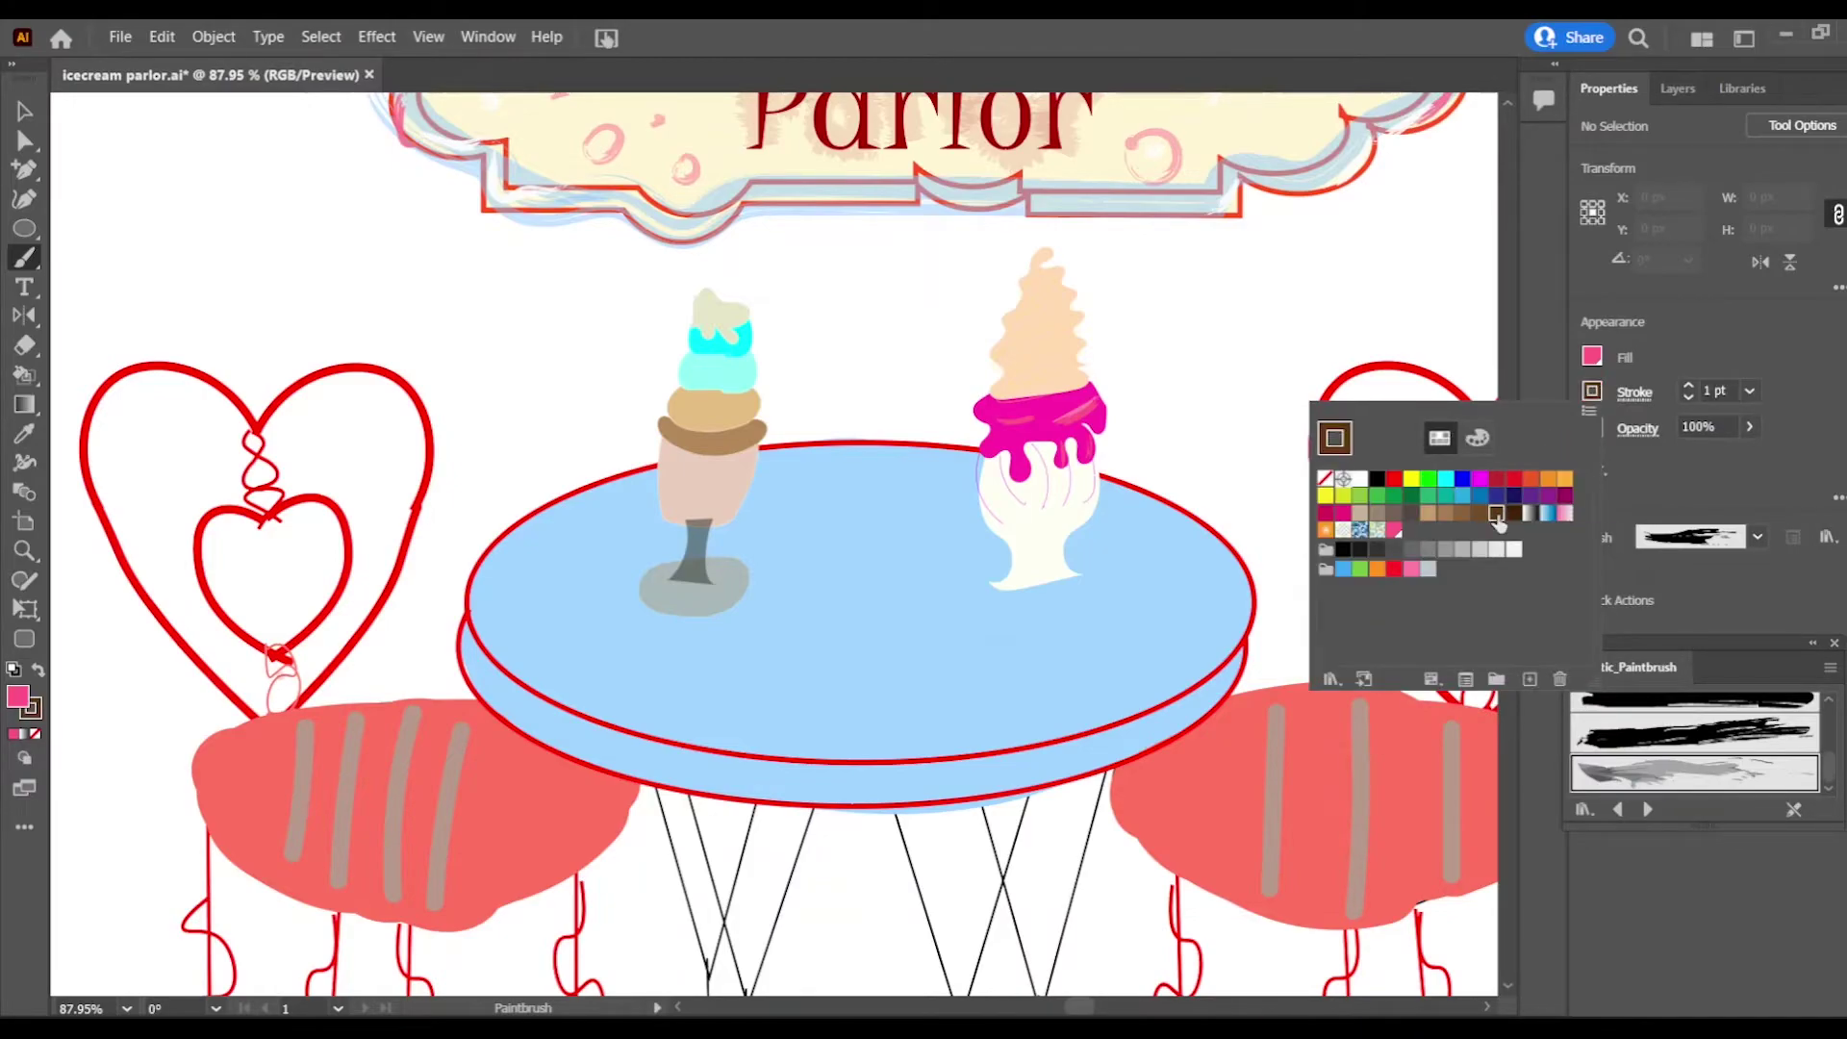
click(1759, 538)
scroll(1631, 655, down, 1)
click(1630, 654)
click(1688, 397)
click(1689, 397)
Step: Try 1 pt brown brush strokes on the left sundae's caramel scoop
scroll(870, 346, up, 2)
click(162, 36)
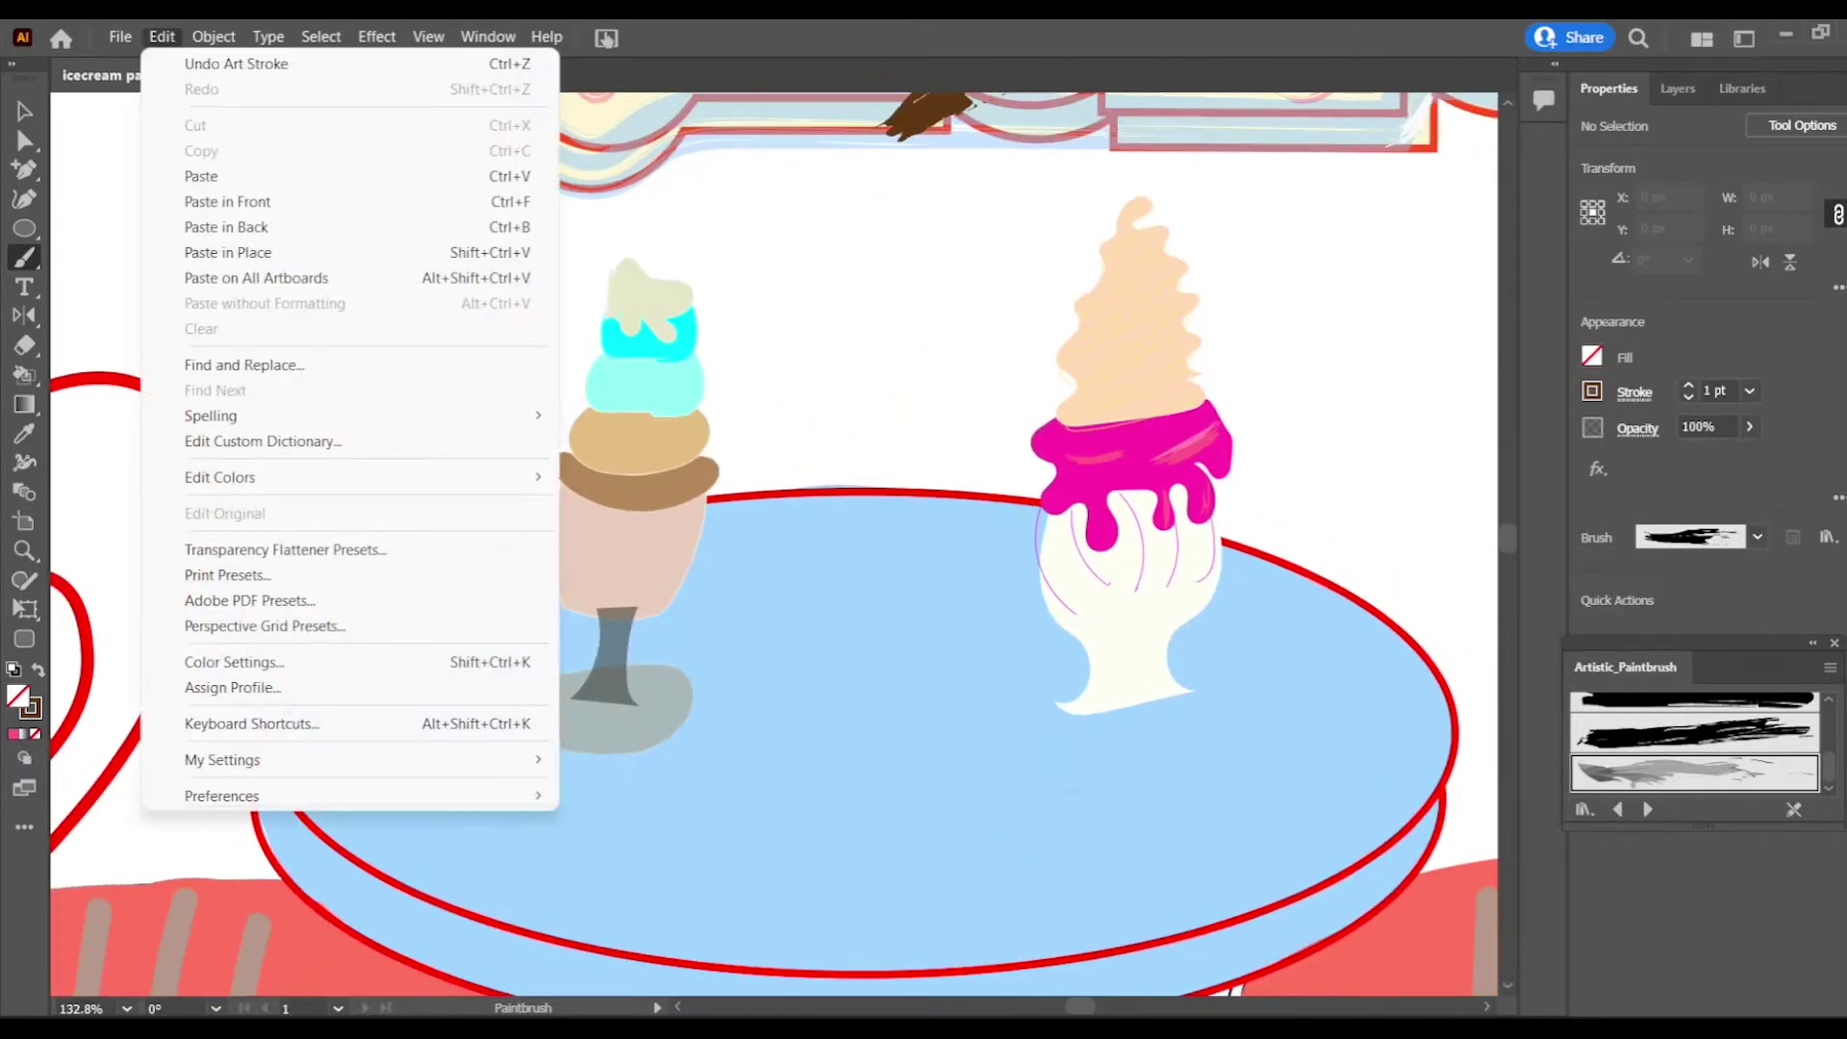
click(235, 65)
scroll(866, 347, up, 4)
drag(461, 504, 460, 598)
click(162, 36)
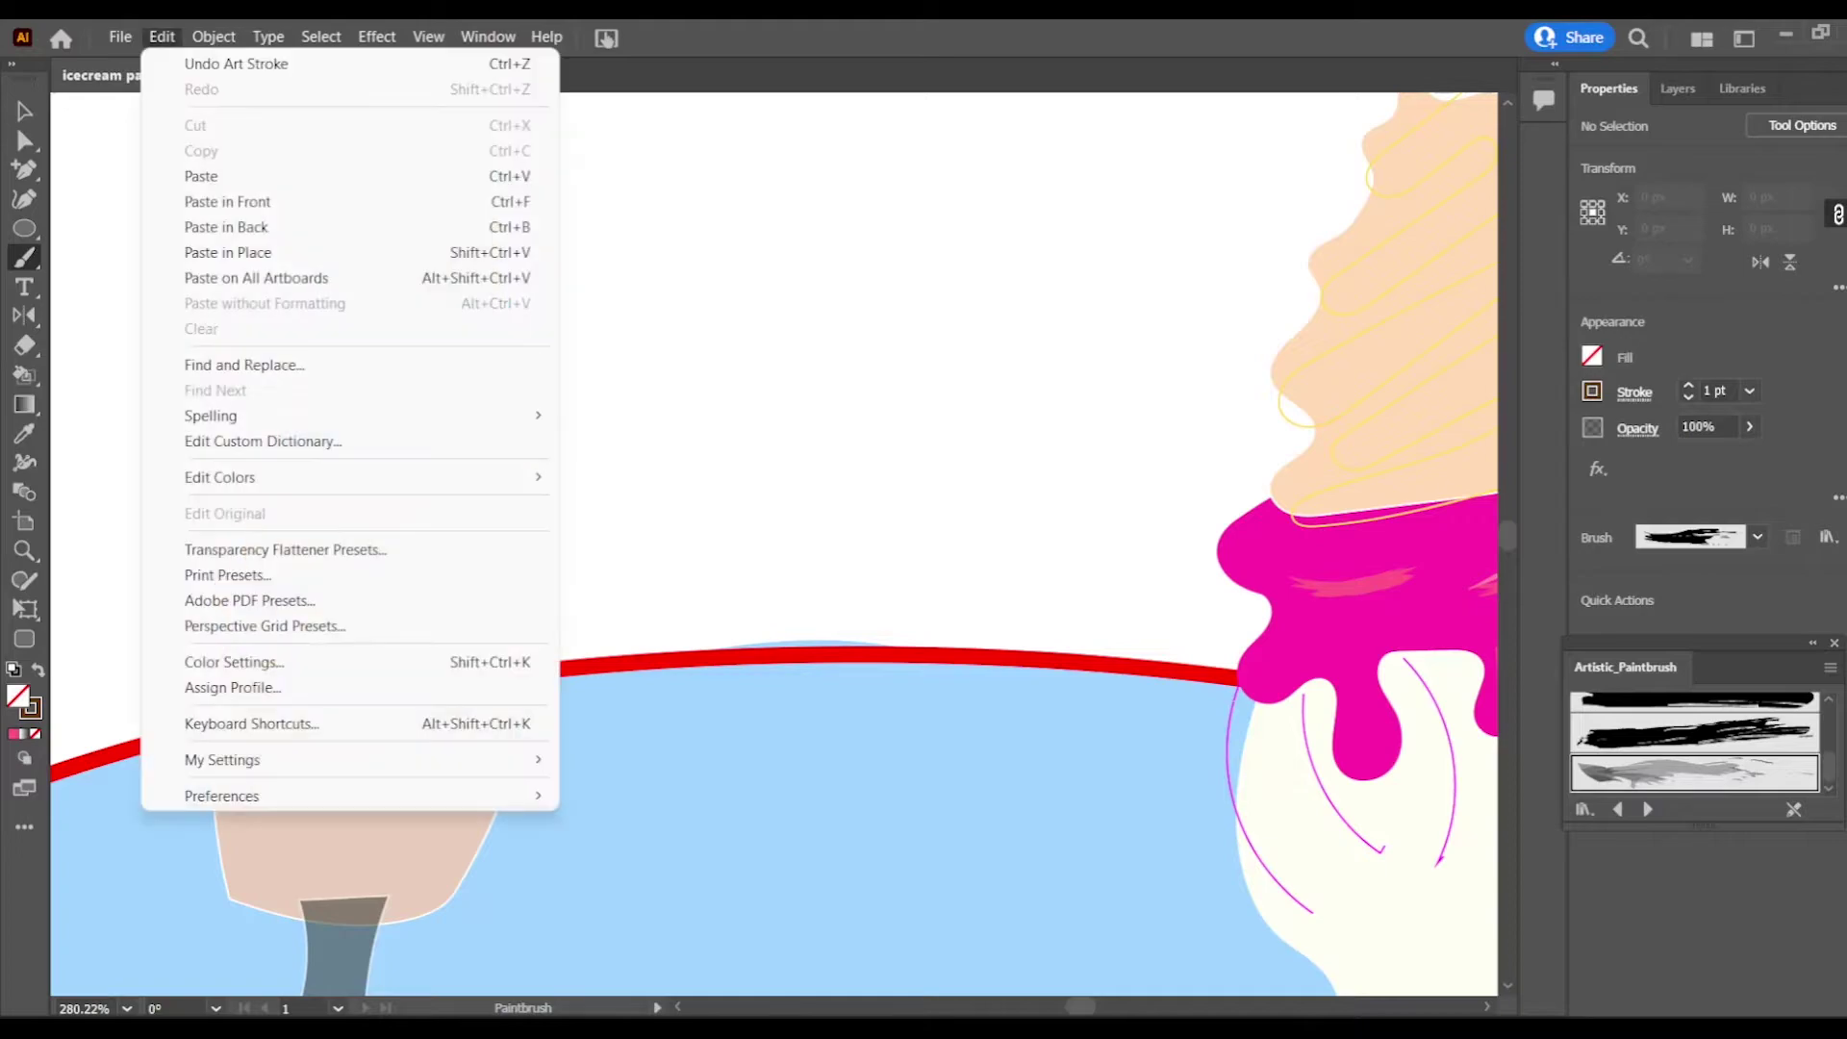
click(235, 65)
Step: Reduce the brush's stroke weight to 0.25 pt
click(1688, 396)
click(1688, 396)
click(1688, 397)
click(1688, 385)
Step: Try painting vertical brown streaks across the left sundae's caramel scoop
drag(463, 503, 462, 602)
drag(382, 491, 380, 600)
drag(313, 502, 313, 600)
drag(287, 514, 288, 612)
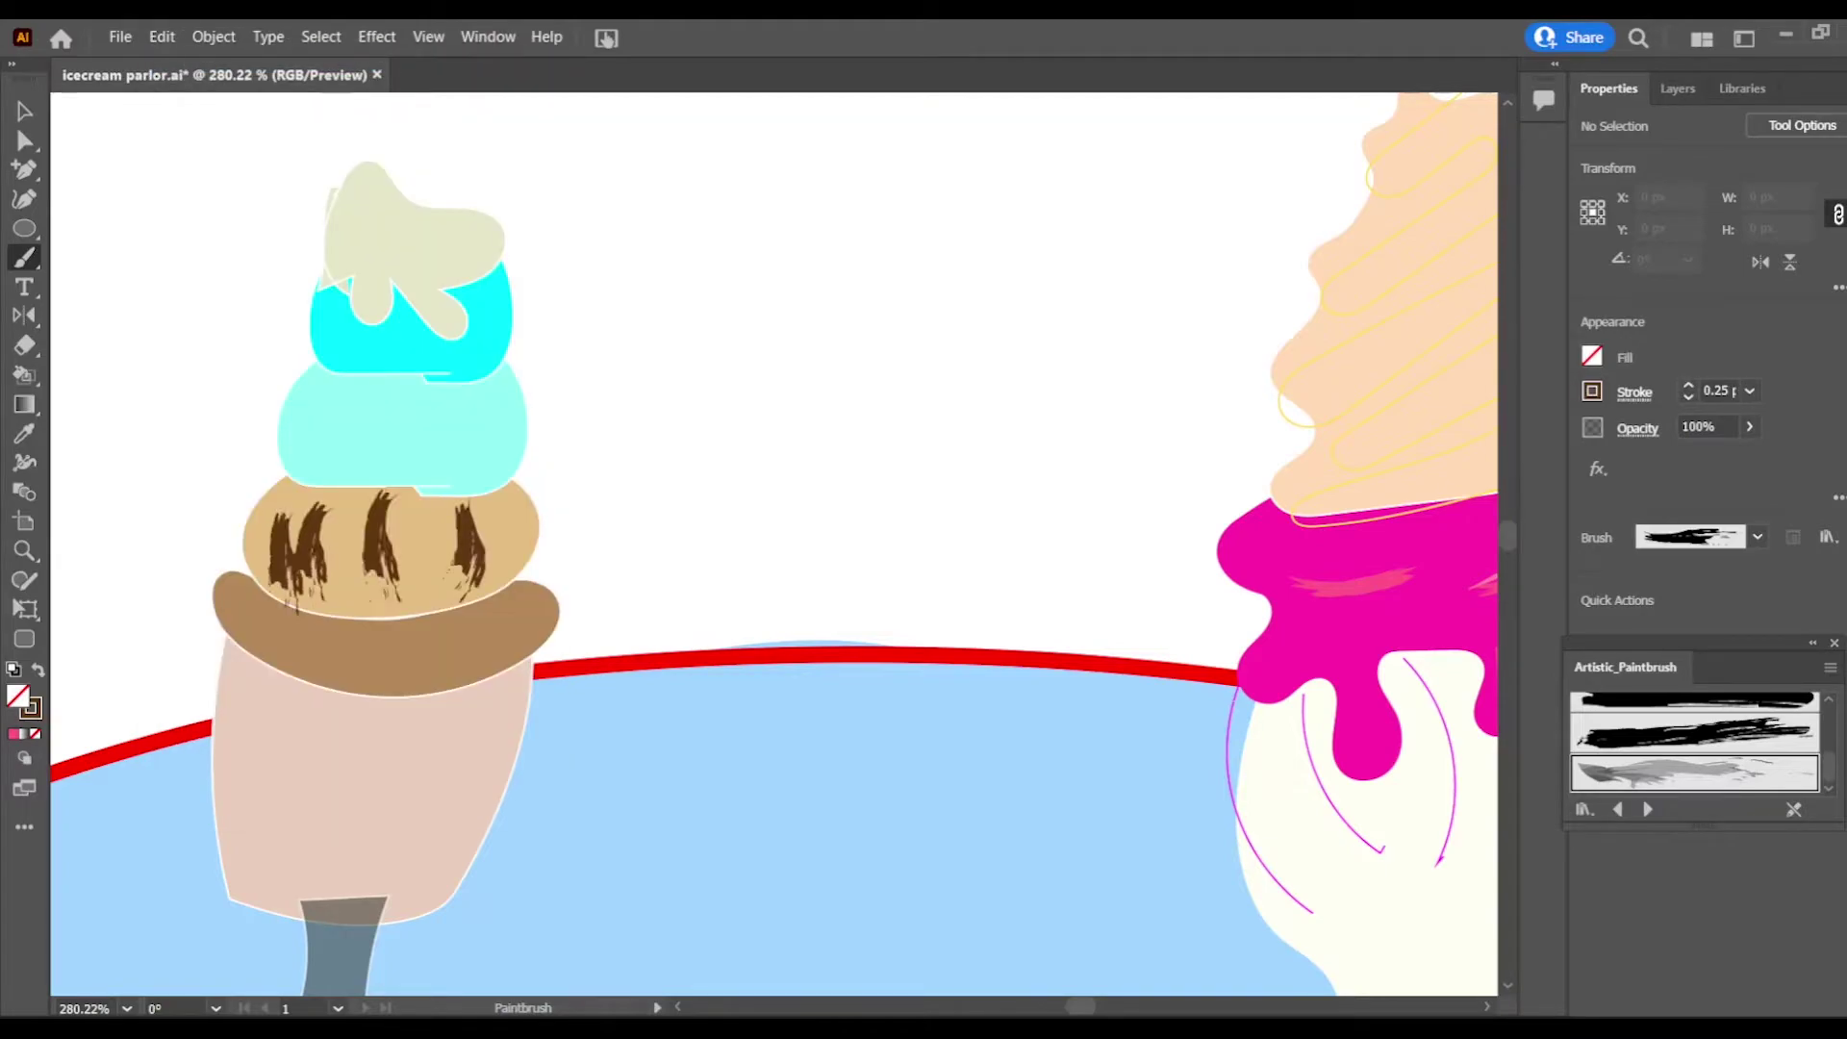
drag(387, 489, 390, 516)
click(162, 36)
mouse_move(404, 406)
mouse_down()
mouse_move(402, 535)
mouse_move(469, 584)
mouse_up()
click(235, 64)
key(ctrl+z)
key(ctrl+z)
key(ctrl+z)
key(ctrl+z)
key(ctrl+z)
Step: Try other brush definitions for the brown streaks and choose the Basic brush
click(1757, 536)
click(1758, 536)
click(162, 37)
click(236, 64)
click(1758, 536)
click(1626, 613)
click(1758, 537)
click(1630, 693)
click(1757, 537)
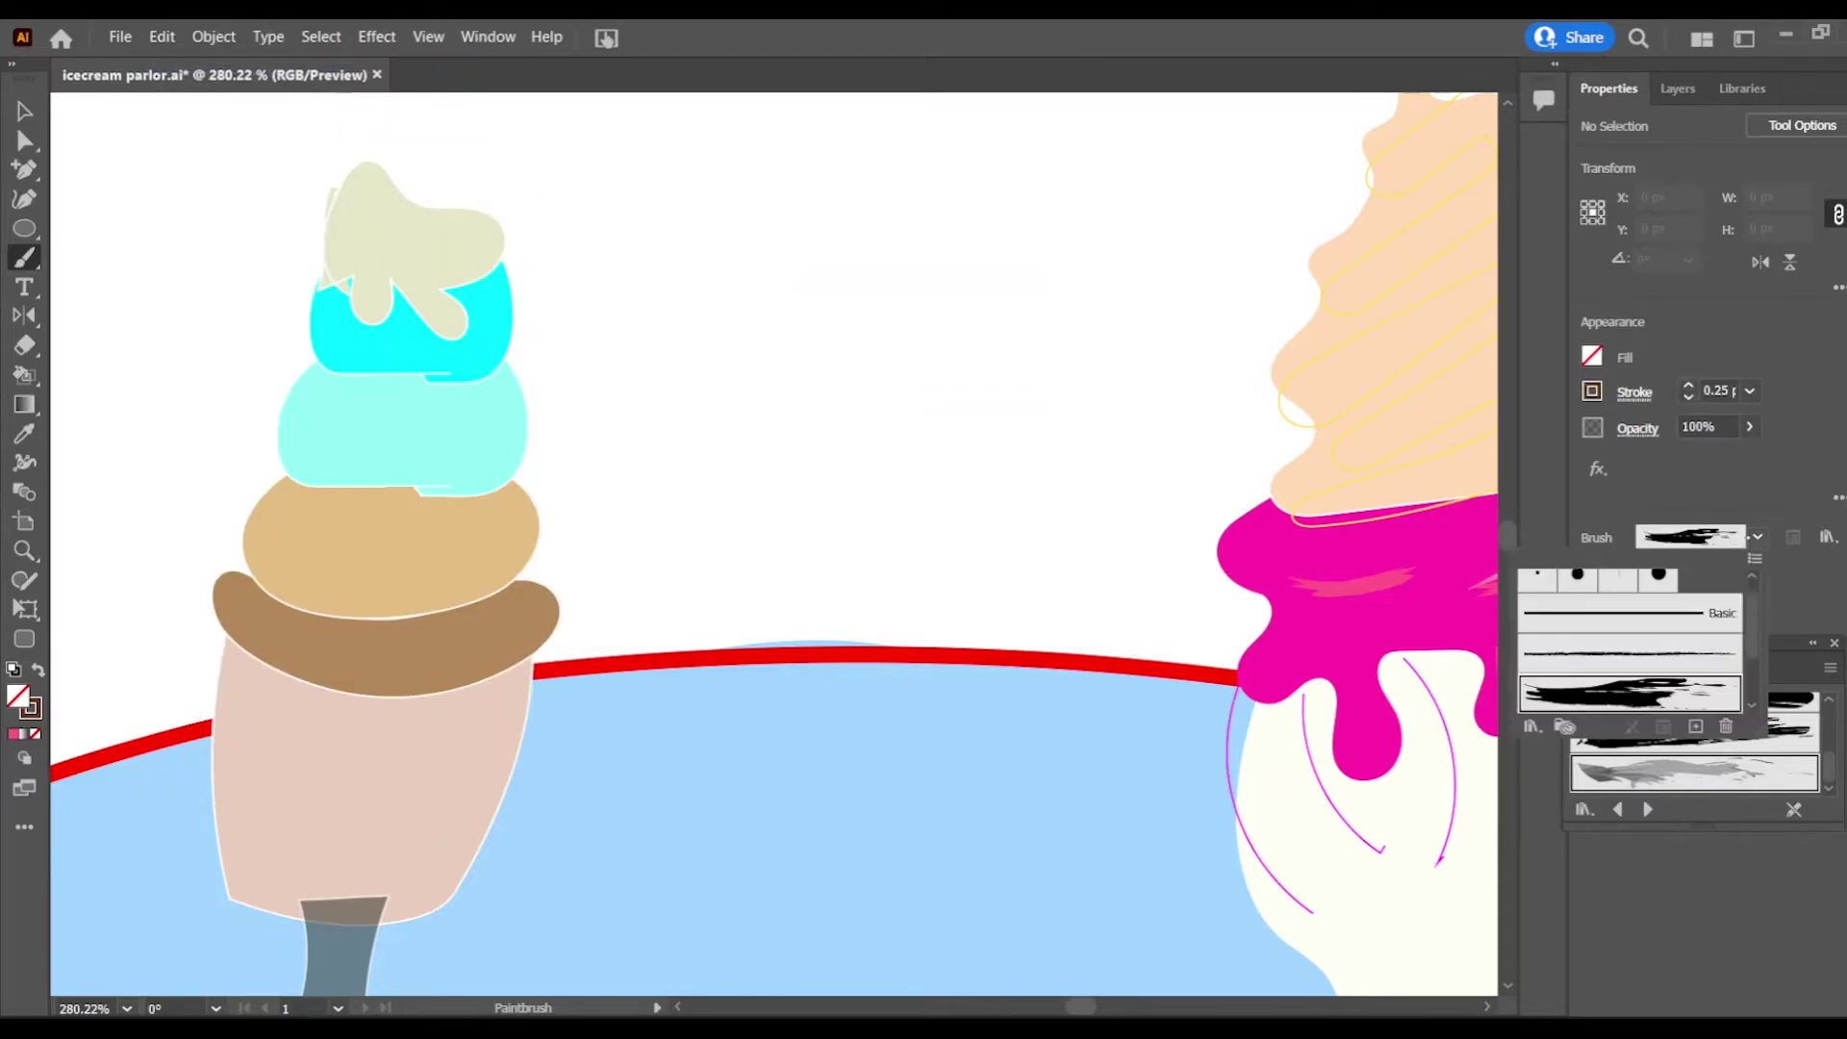
click(1687, 615)
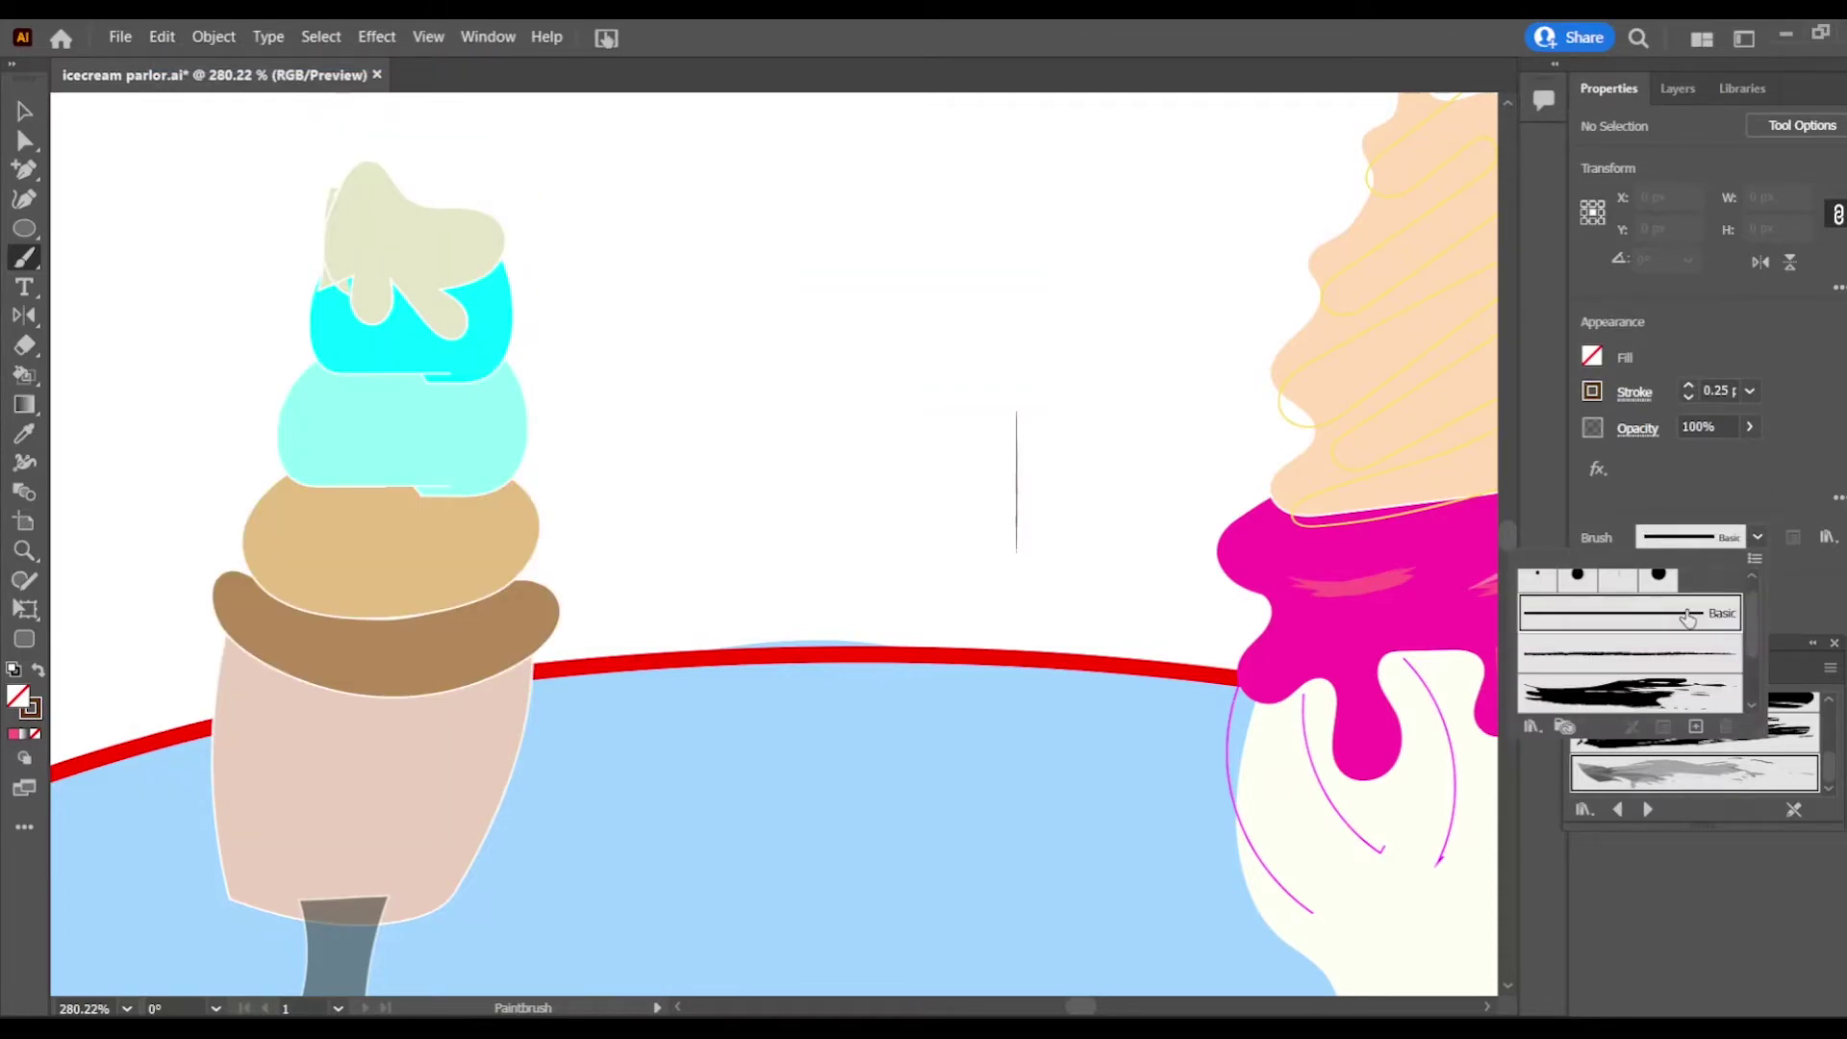
key(ctrl+shift+z)
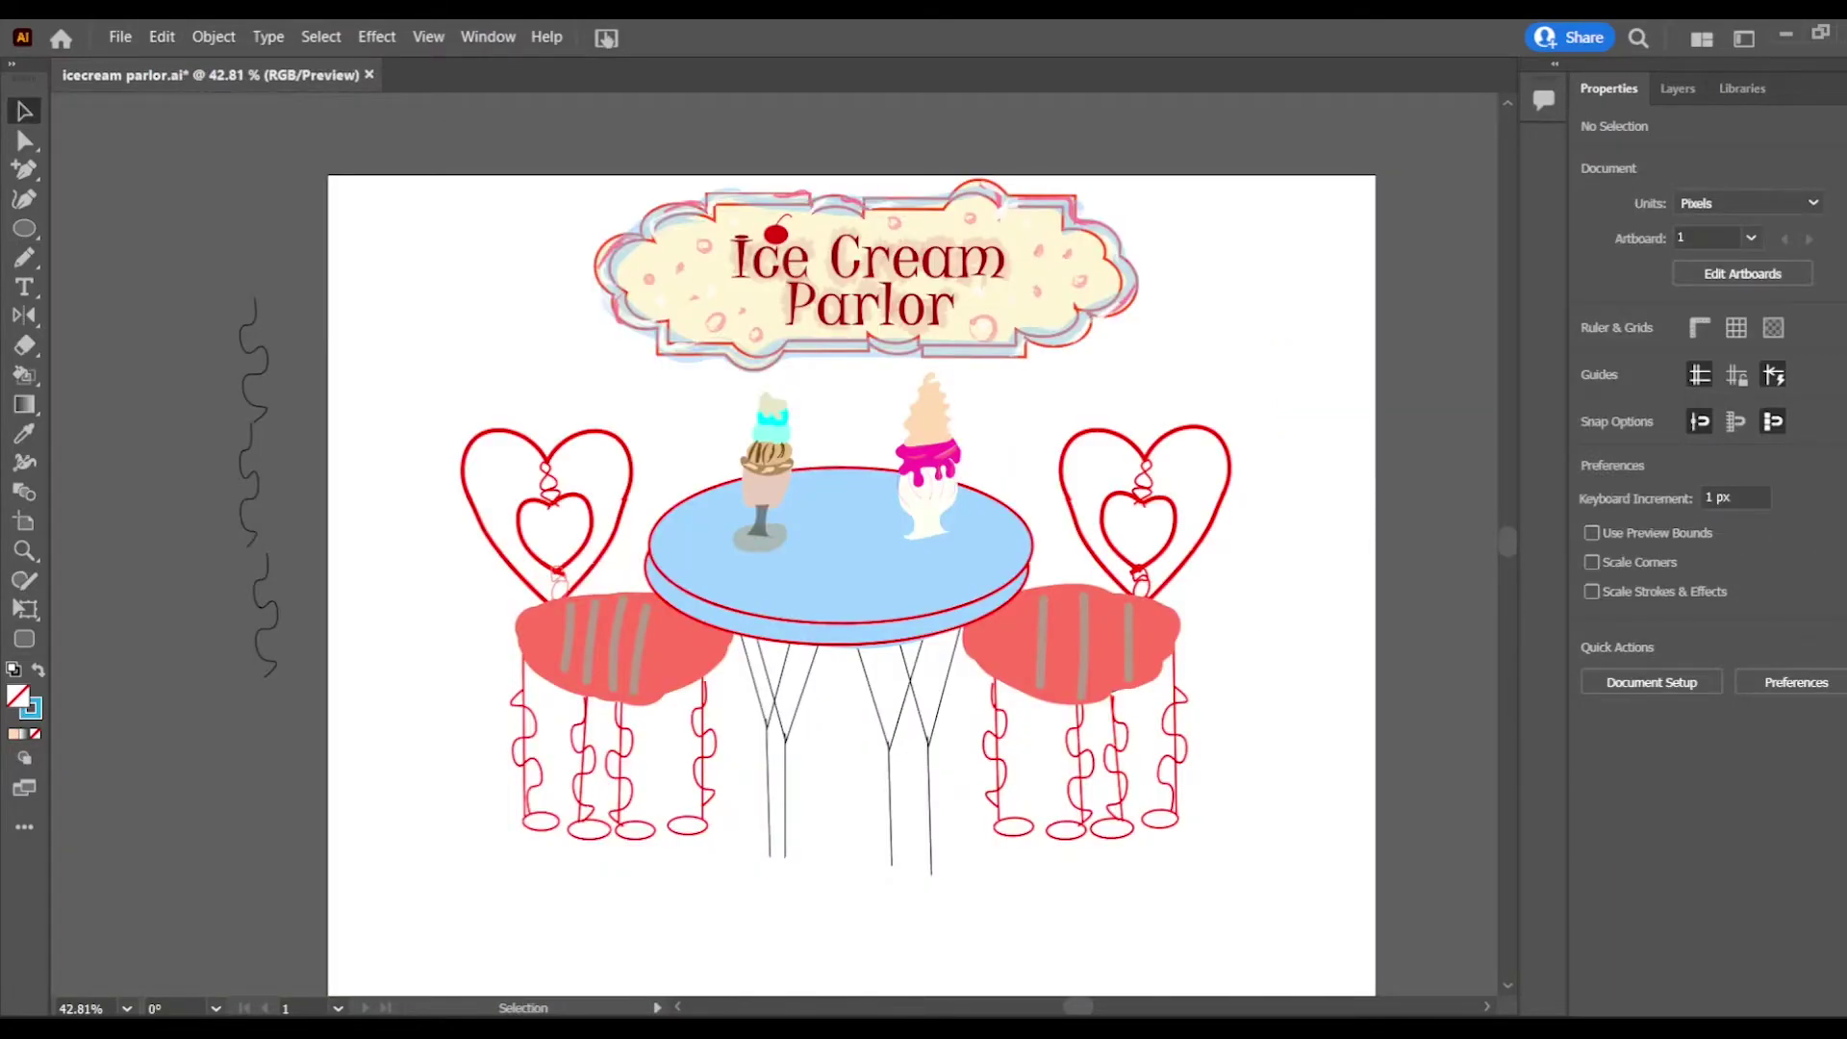
Step: Examine the sign, sundaes, table and heart-backed chairs across the whole parlor scene
scroll(515, 255, up, 2)
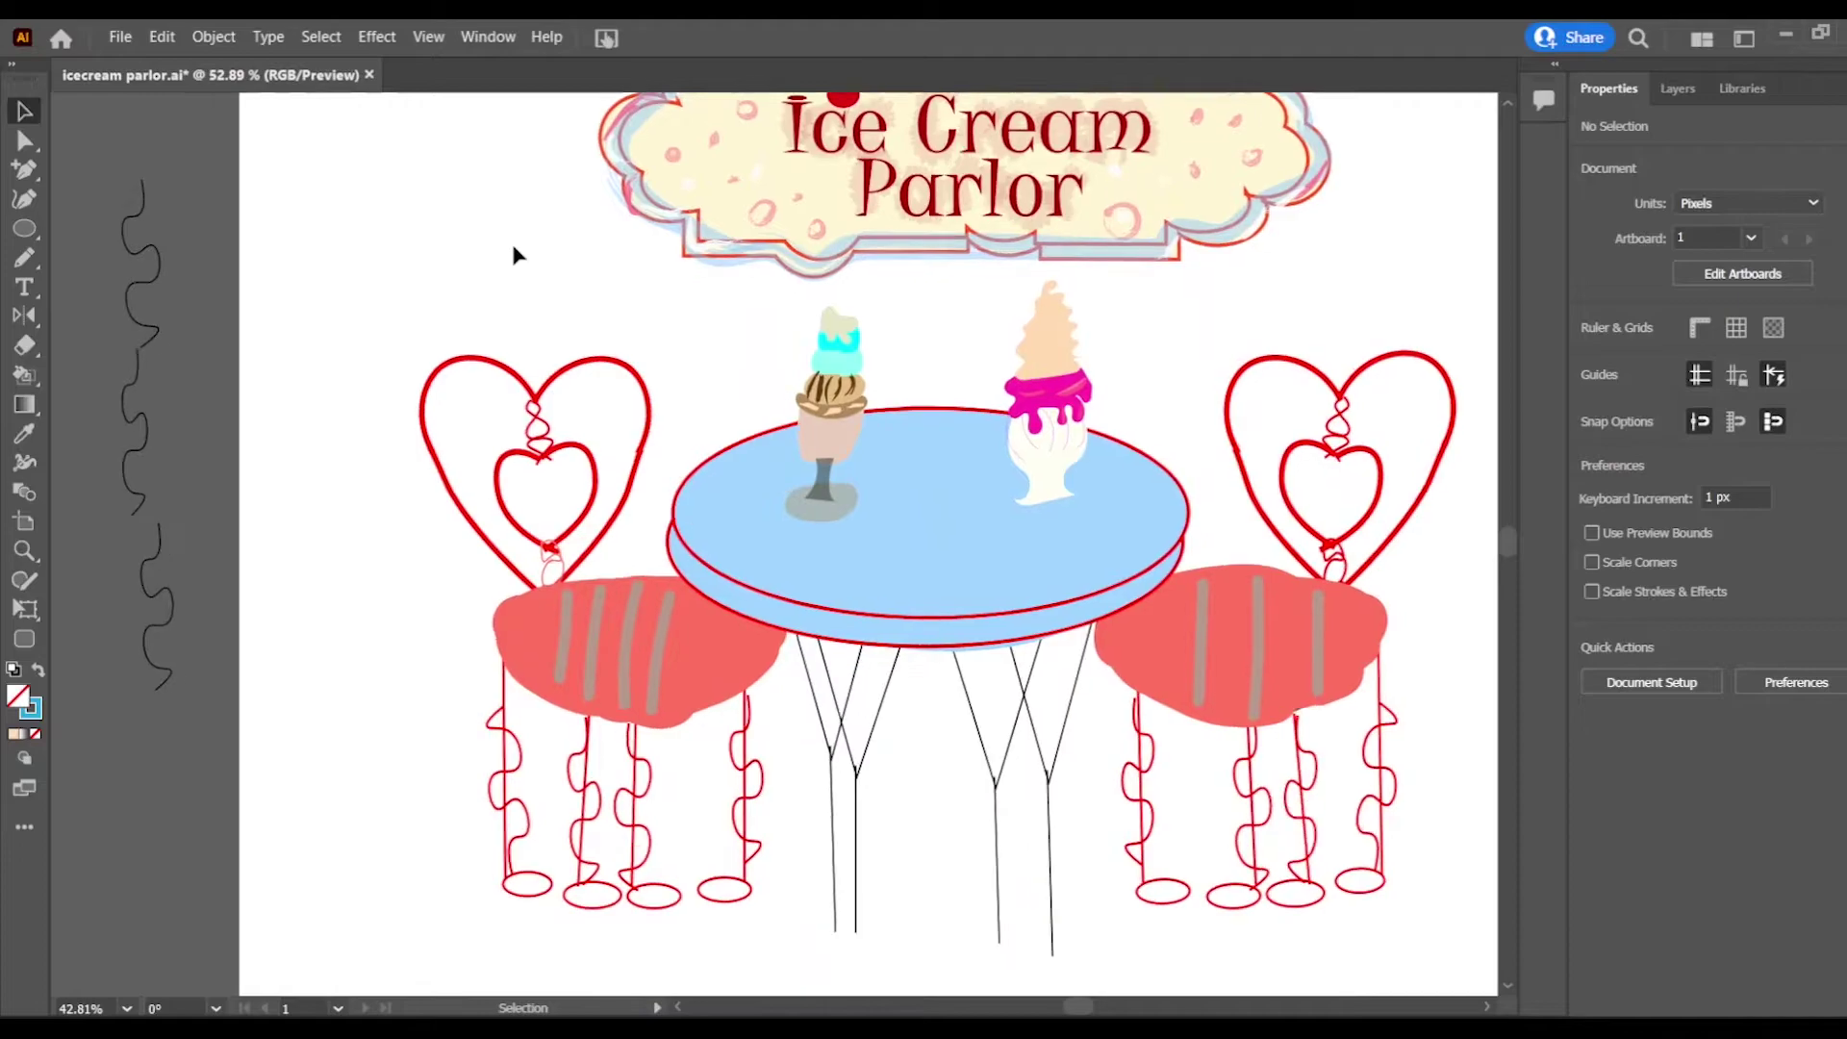
scroll(500, 247, up, 2)
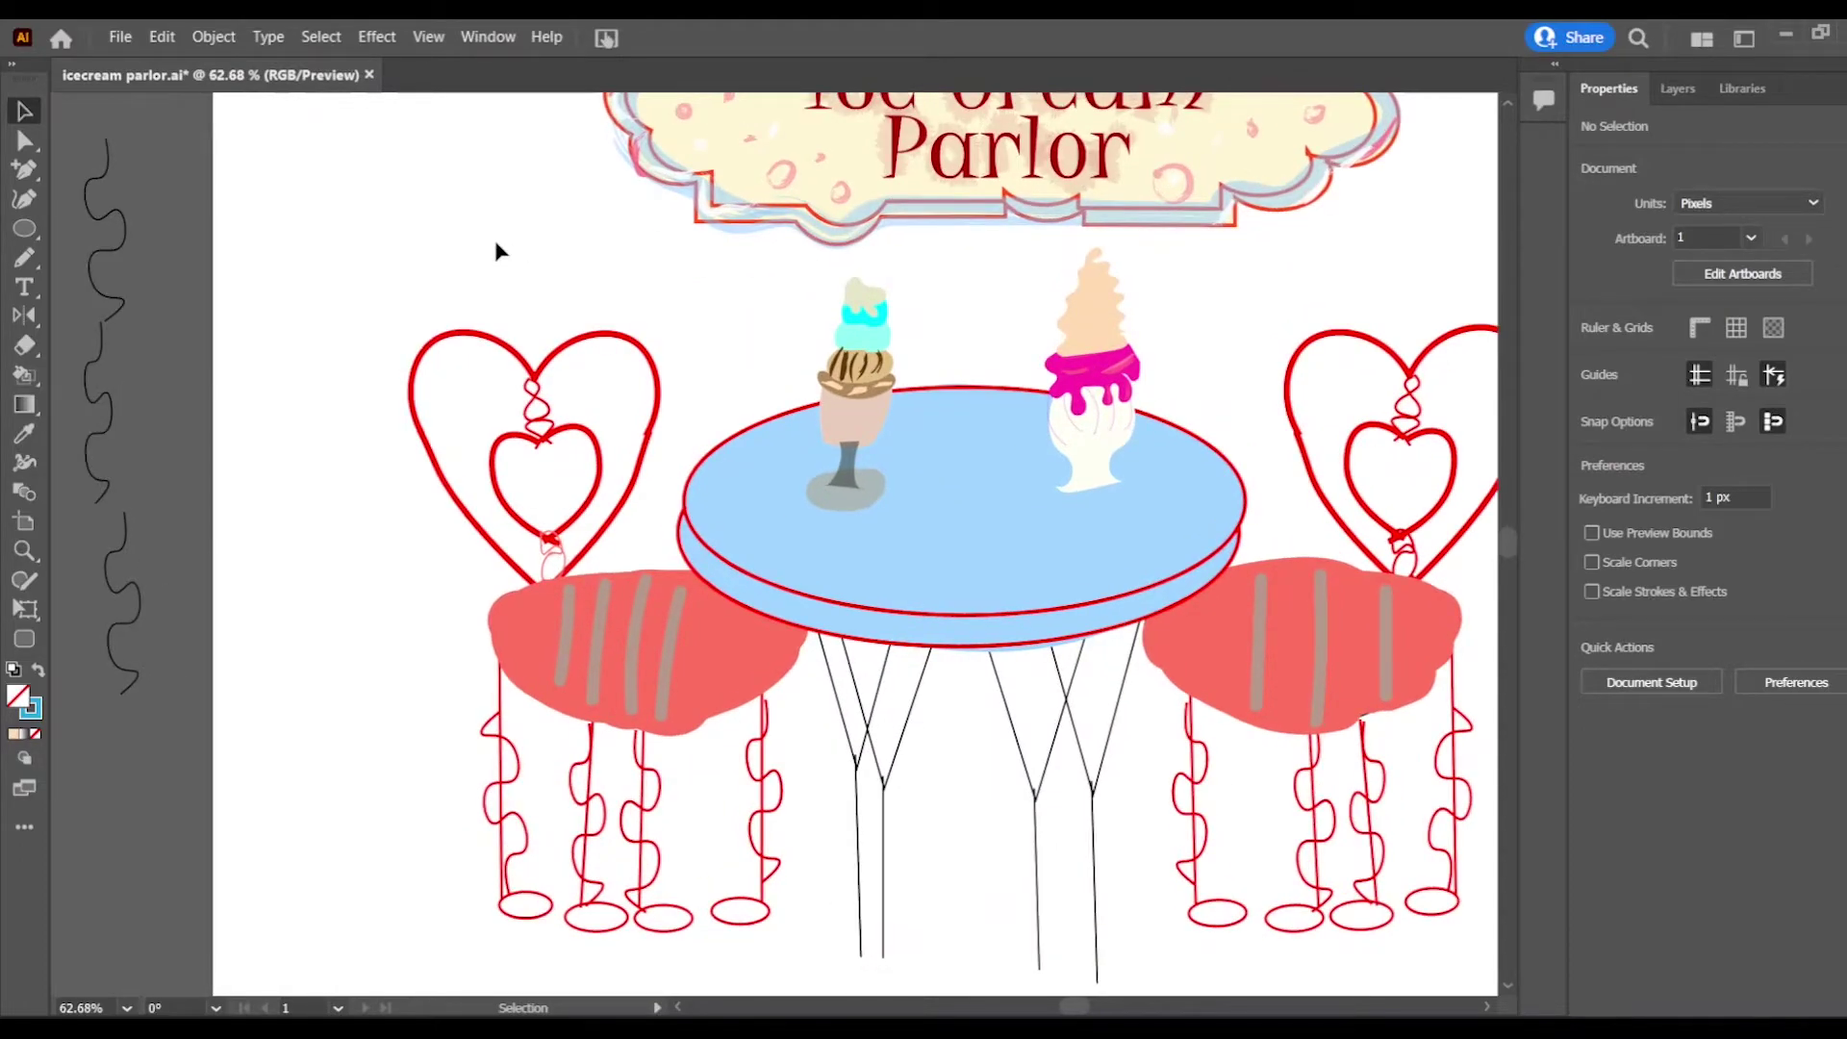
scroll(341, 866, right, 1)
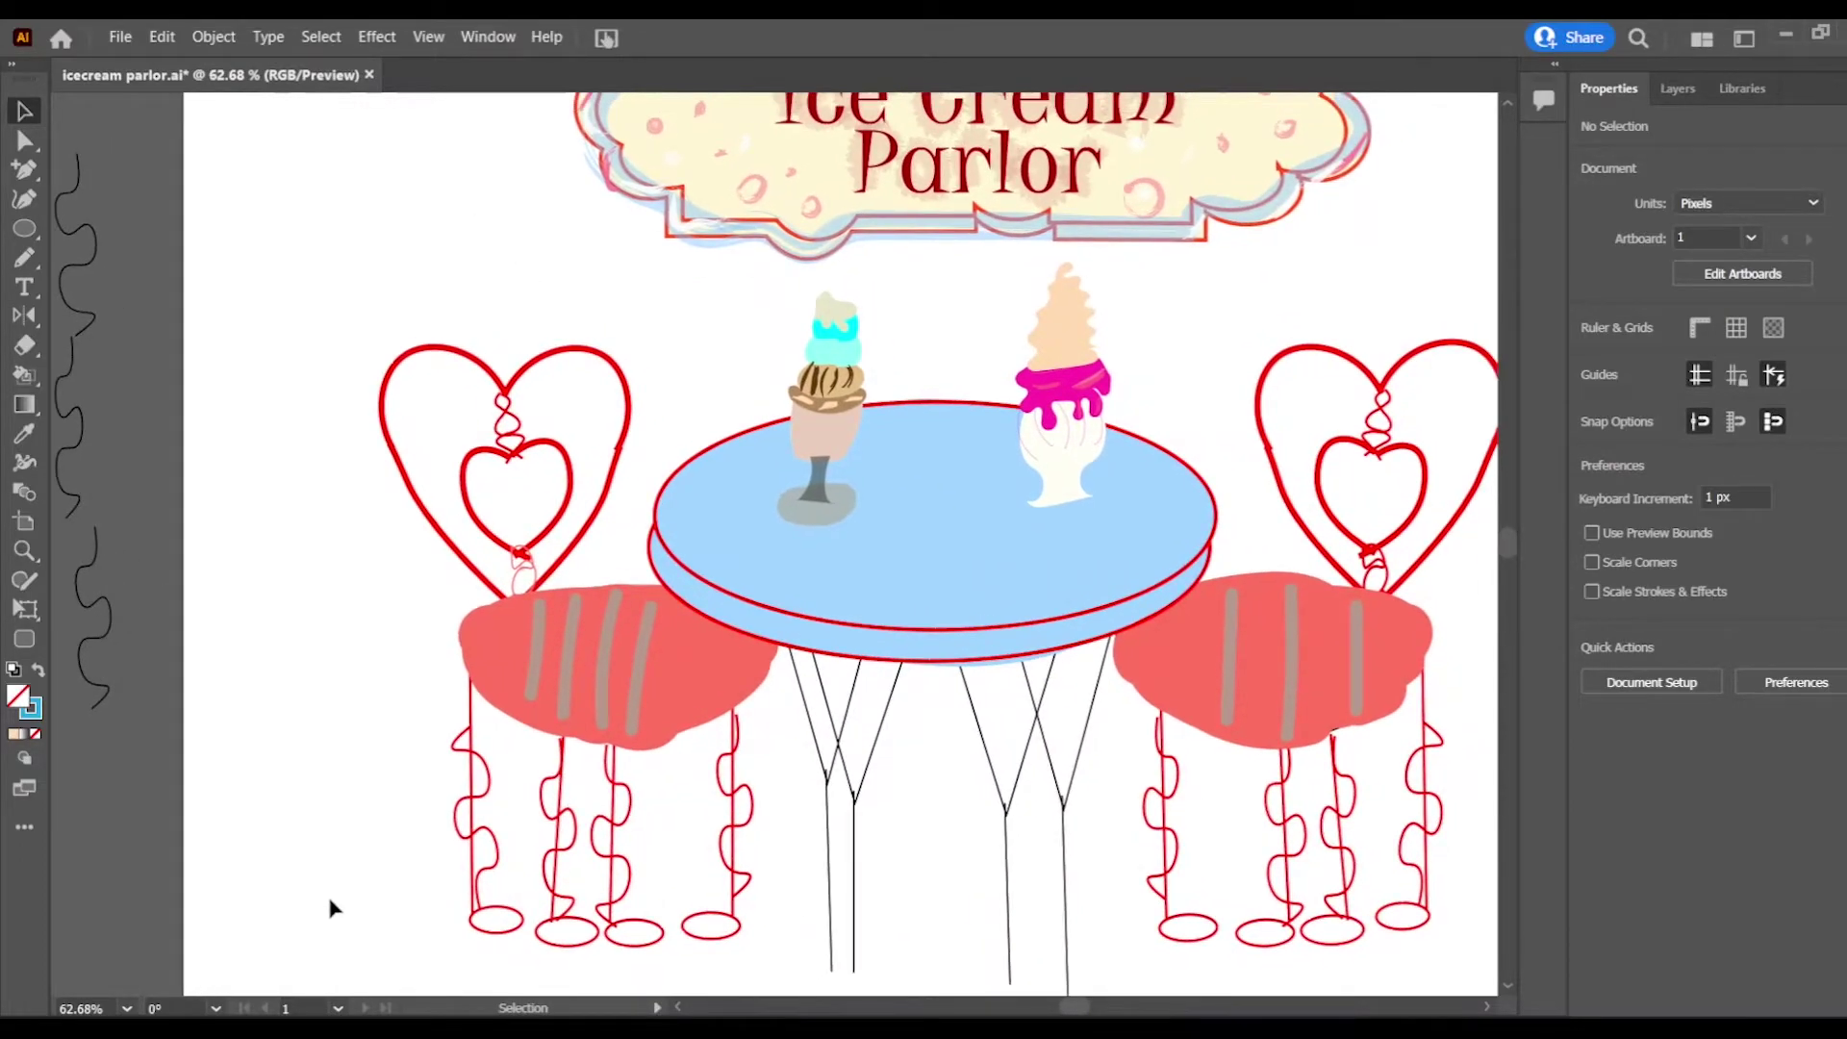
scroll(325, 924, up, 1)
scroll(317, 952, right, 1)
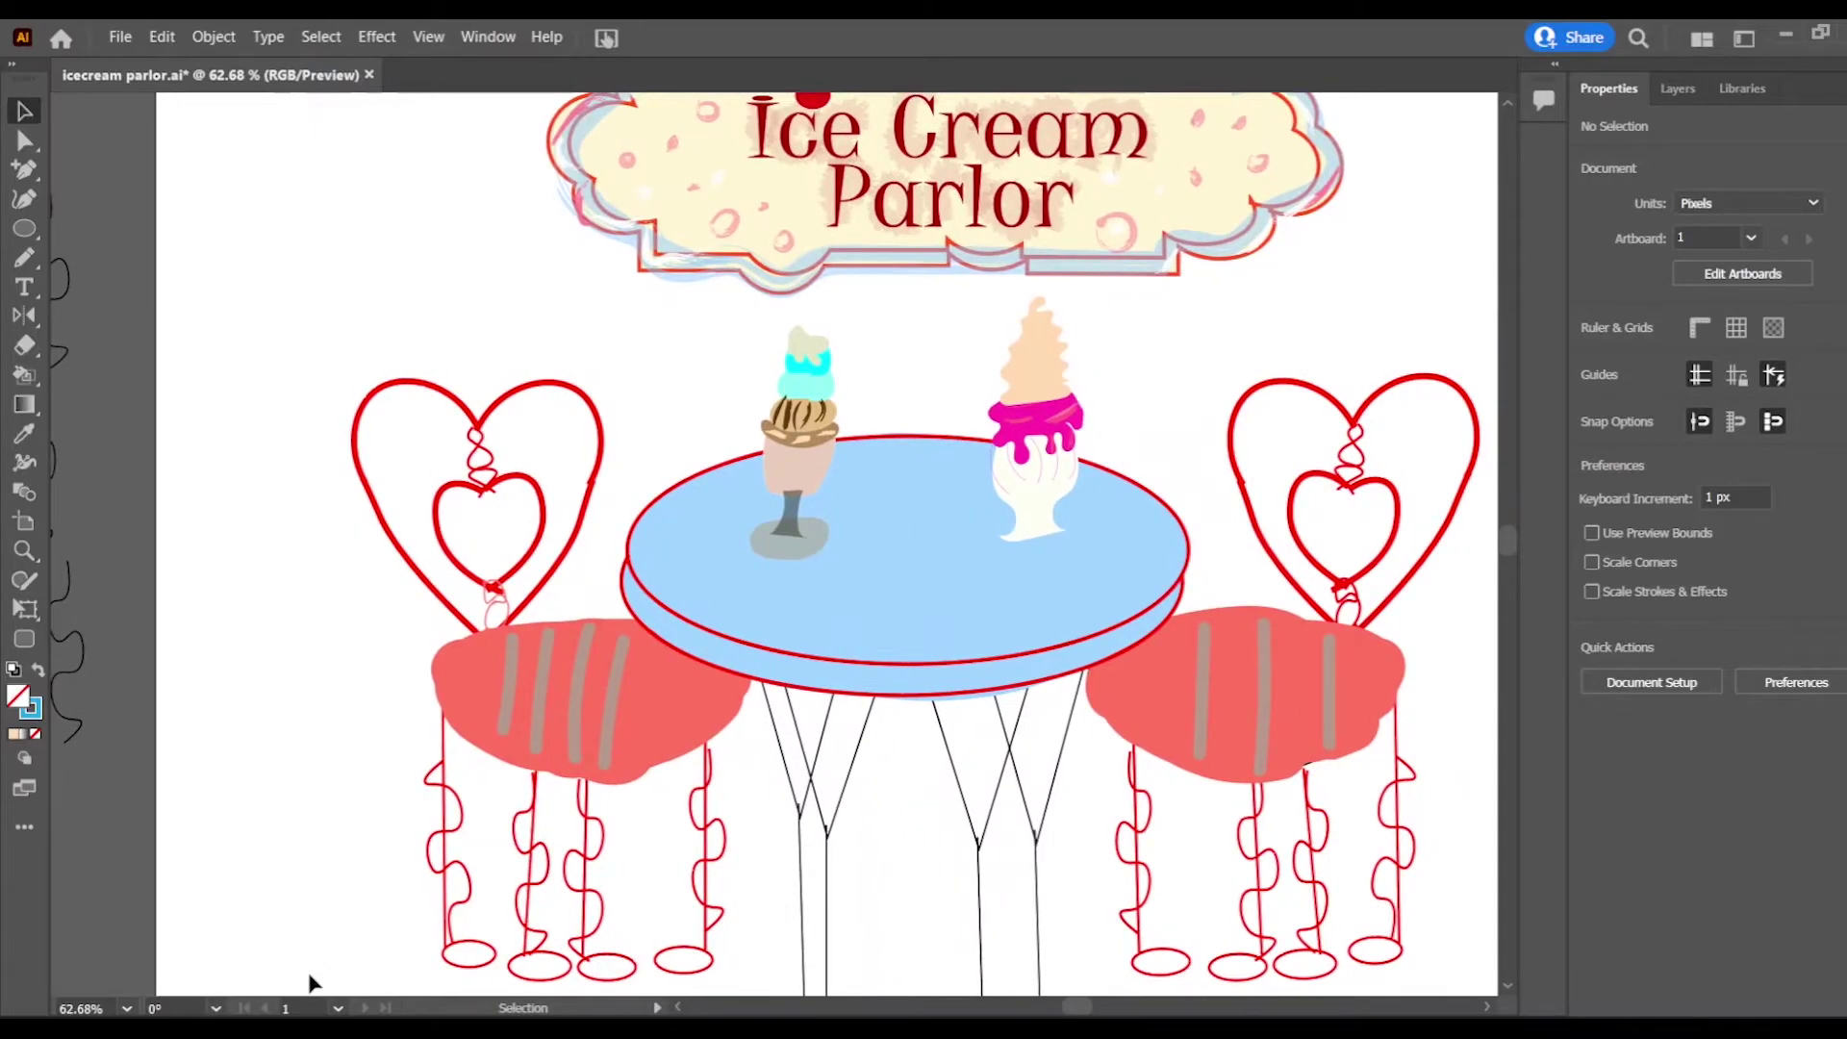
scroll(276, 808, up, 5)
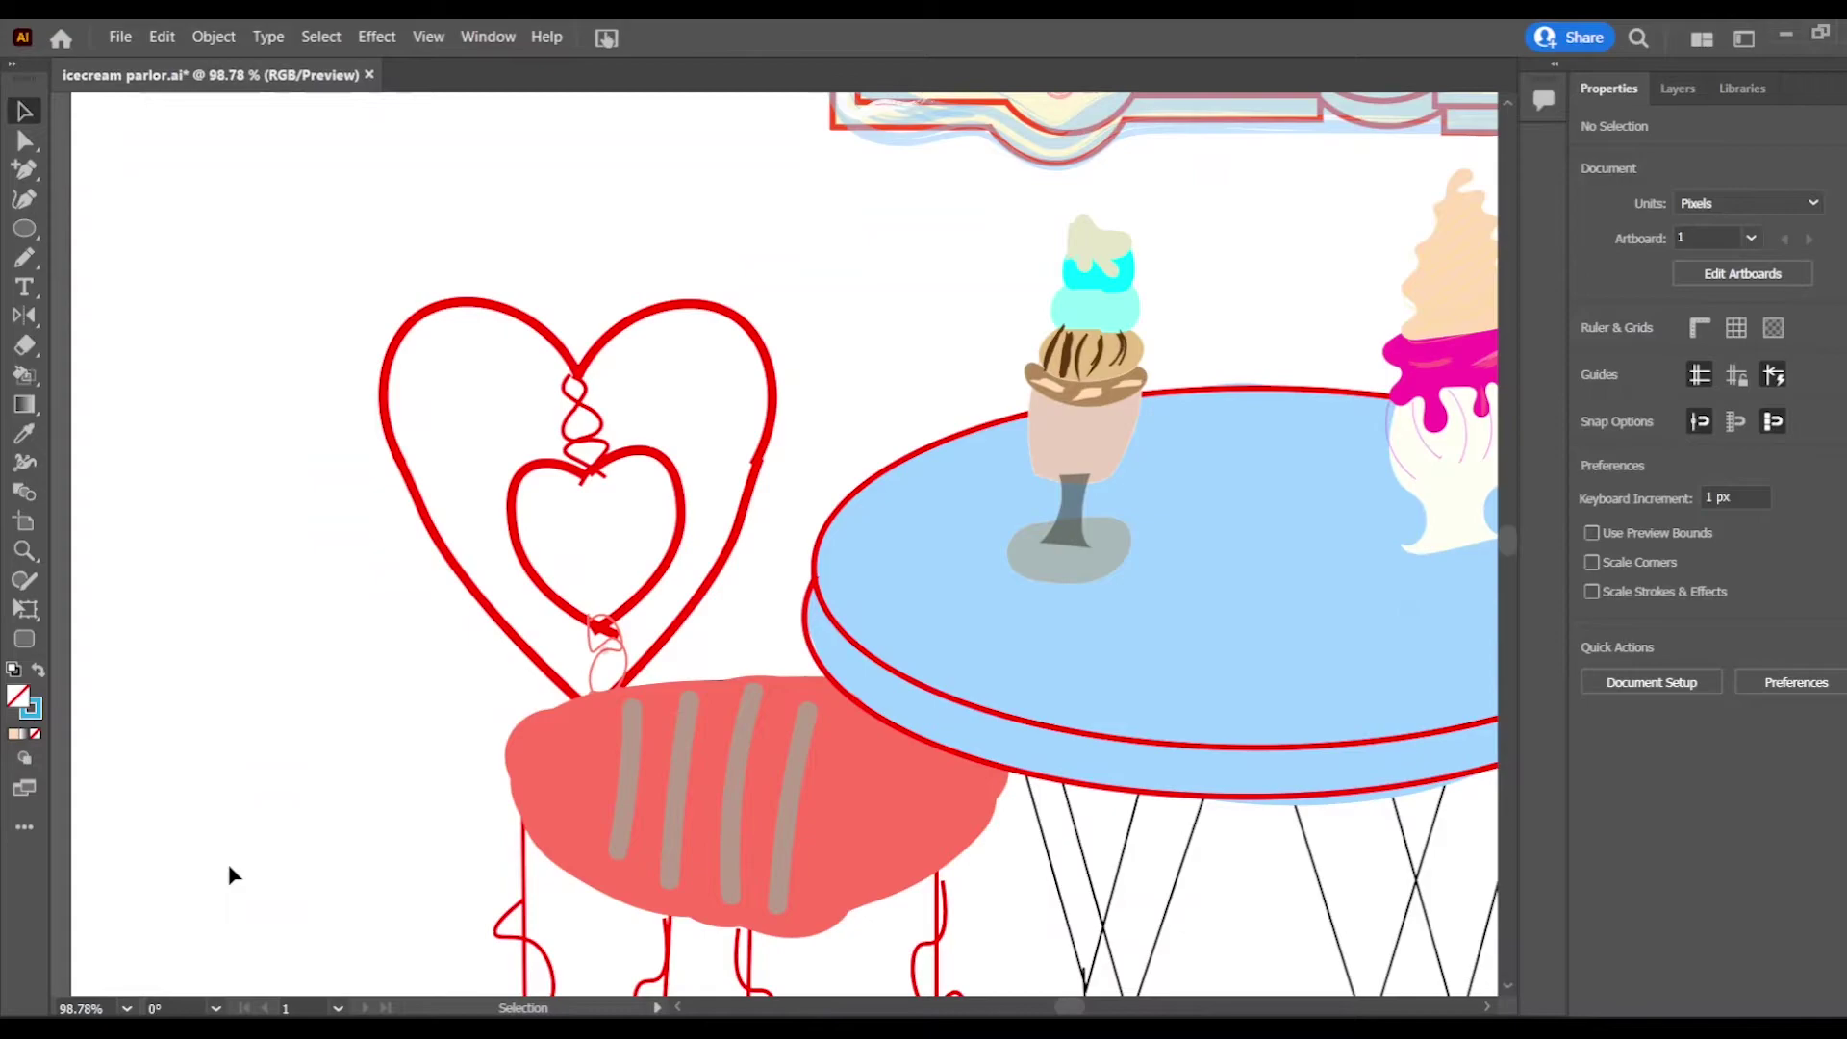
drag(388, 212, 183, 170)
scroll(186, 178, right, 2)
scroll(186, 177, down, 1)
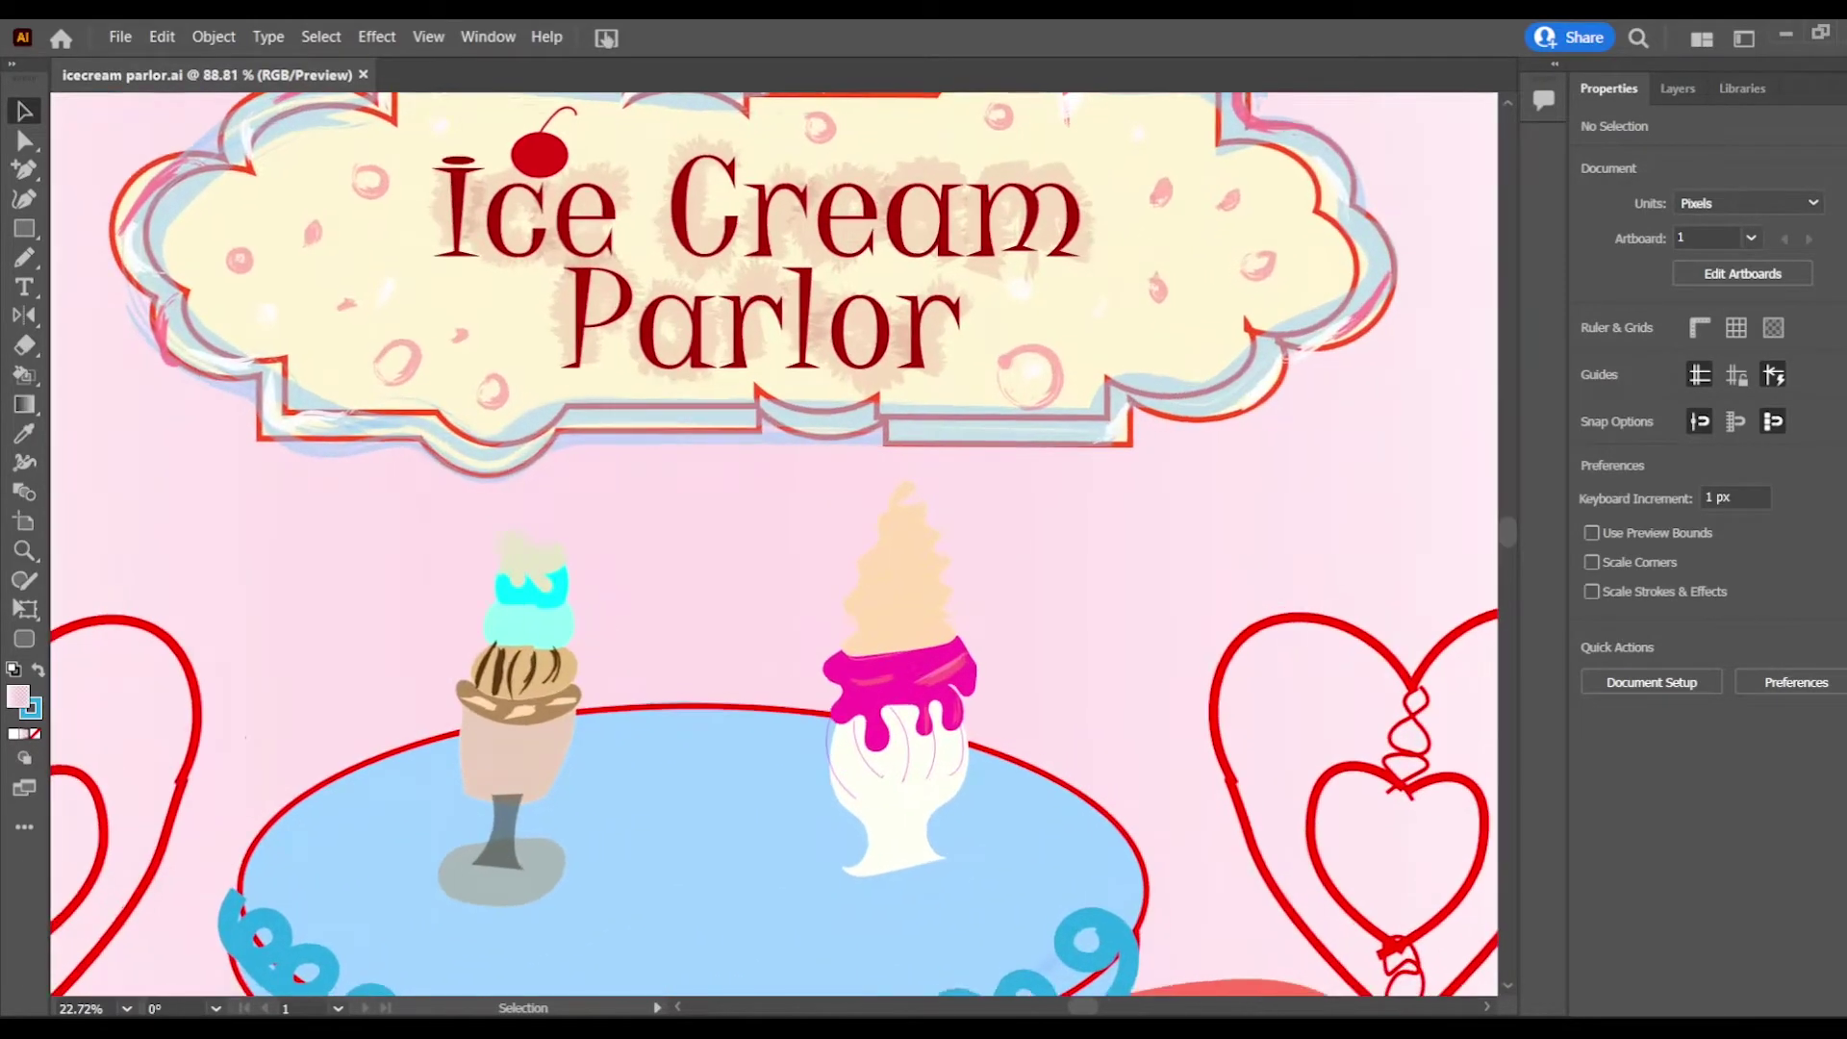
scroll(1076, 421, down, 5)
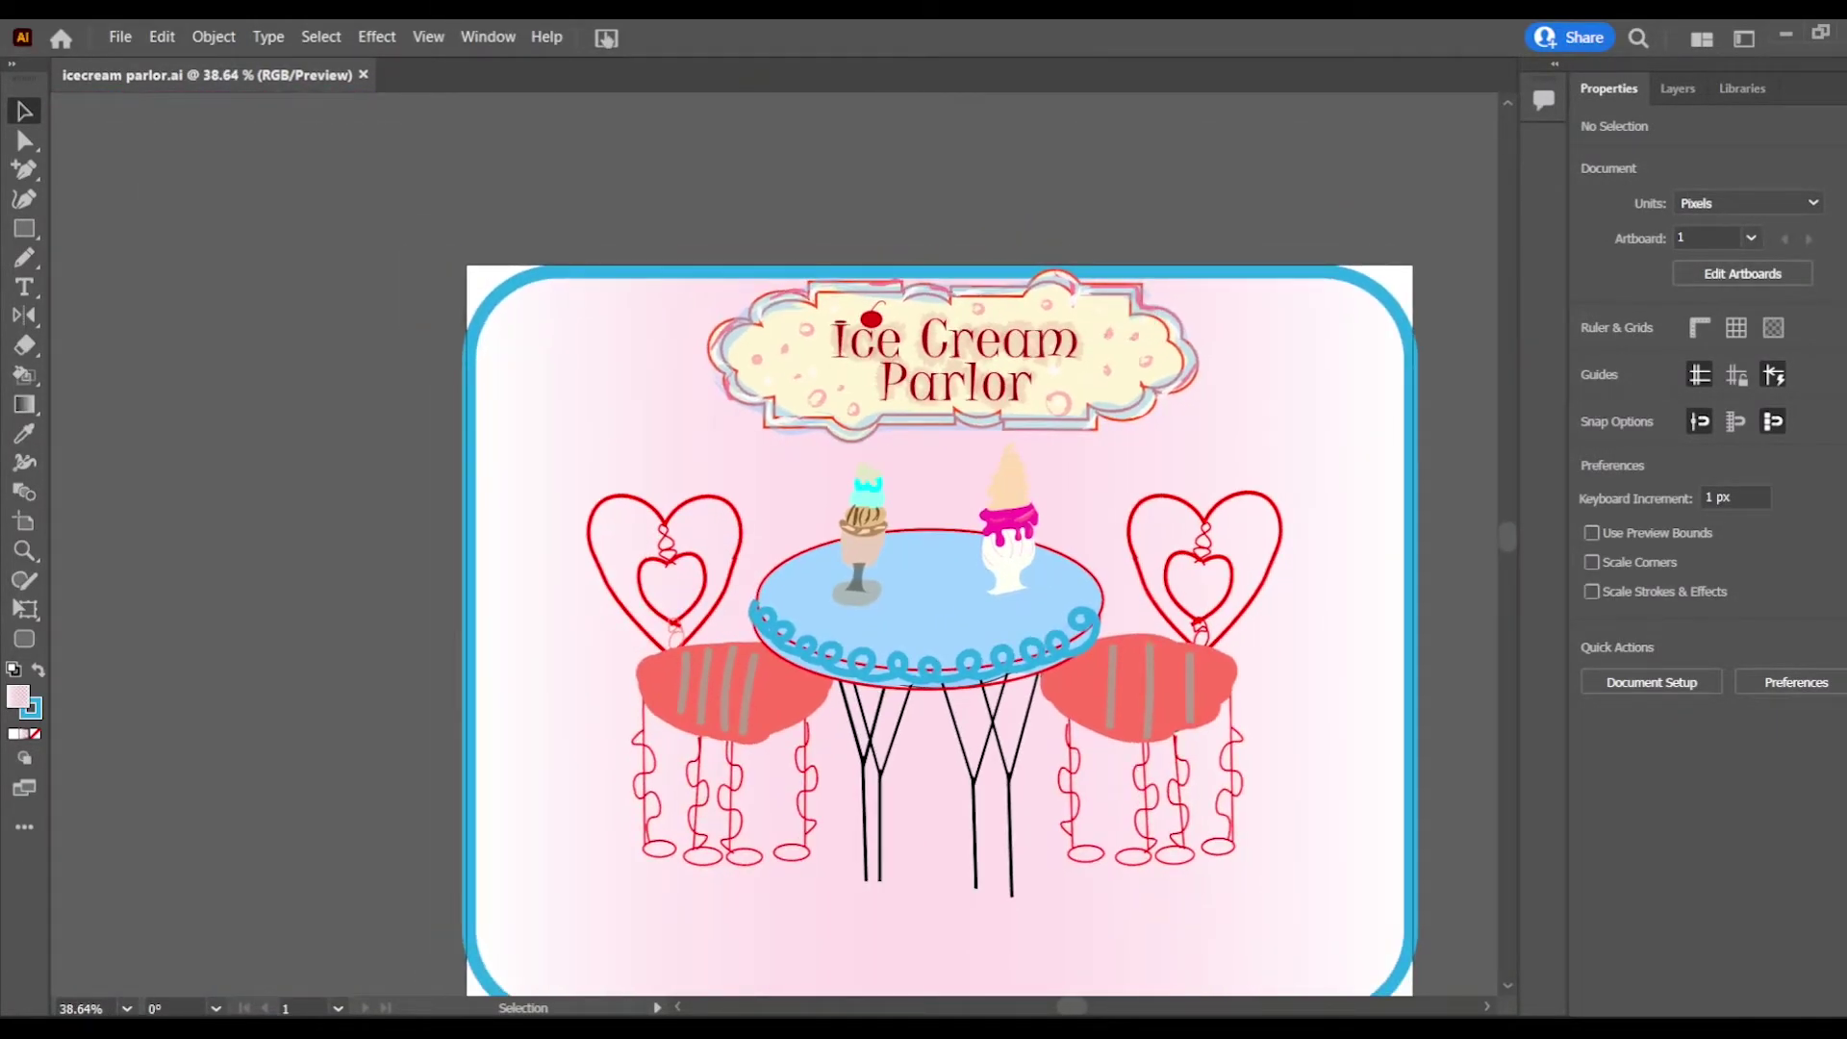
scroll(1092, 582, down, 1)
drag(1092, 582, 960, 514)
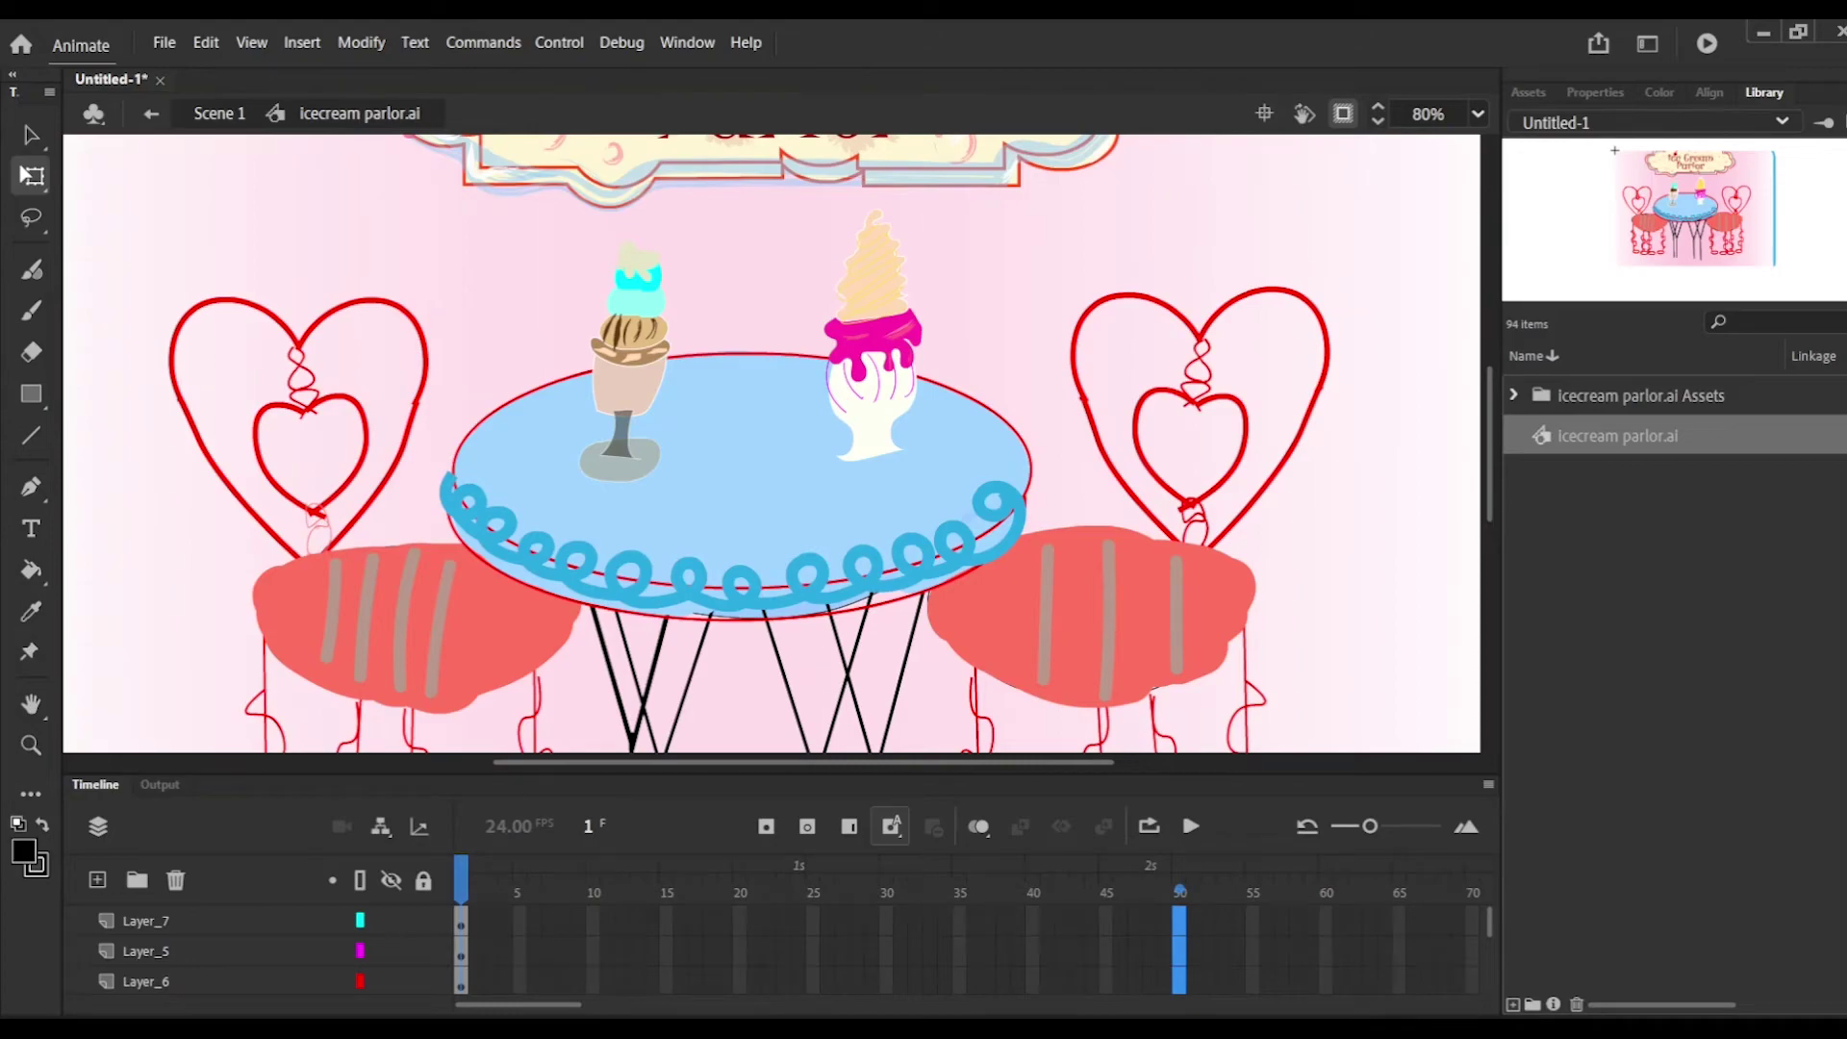
Step: Switch to Adobe Animate and select frame 50 on Layer_7 inside the icecream parlor.ai symbol
click(1178, 921)
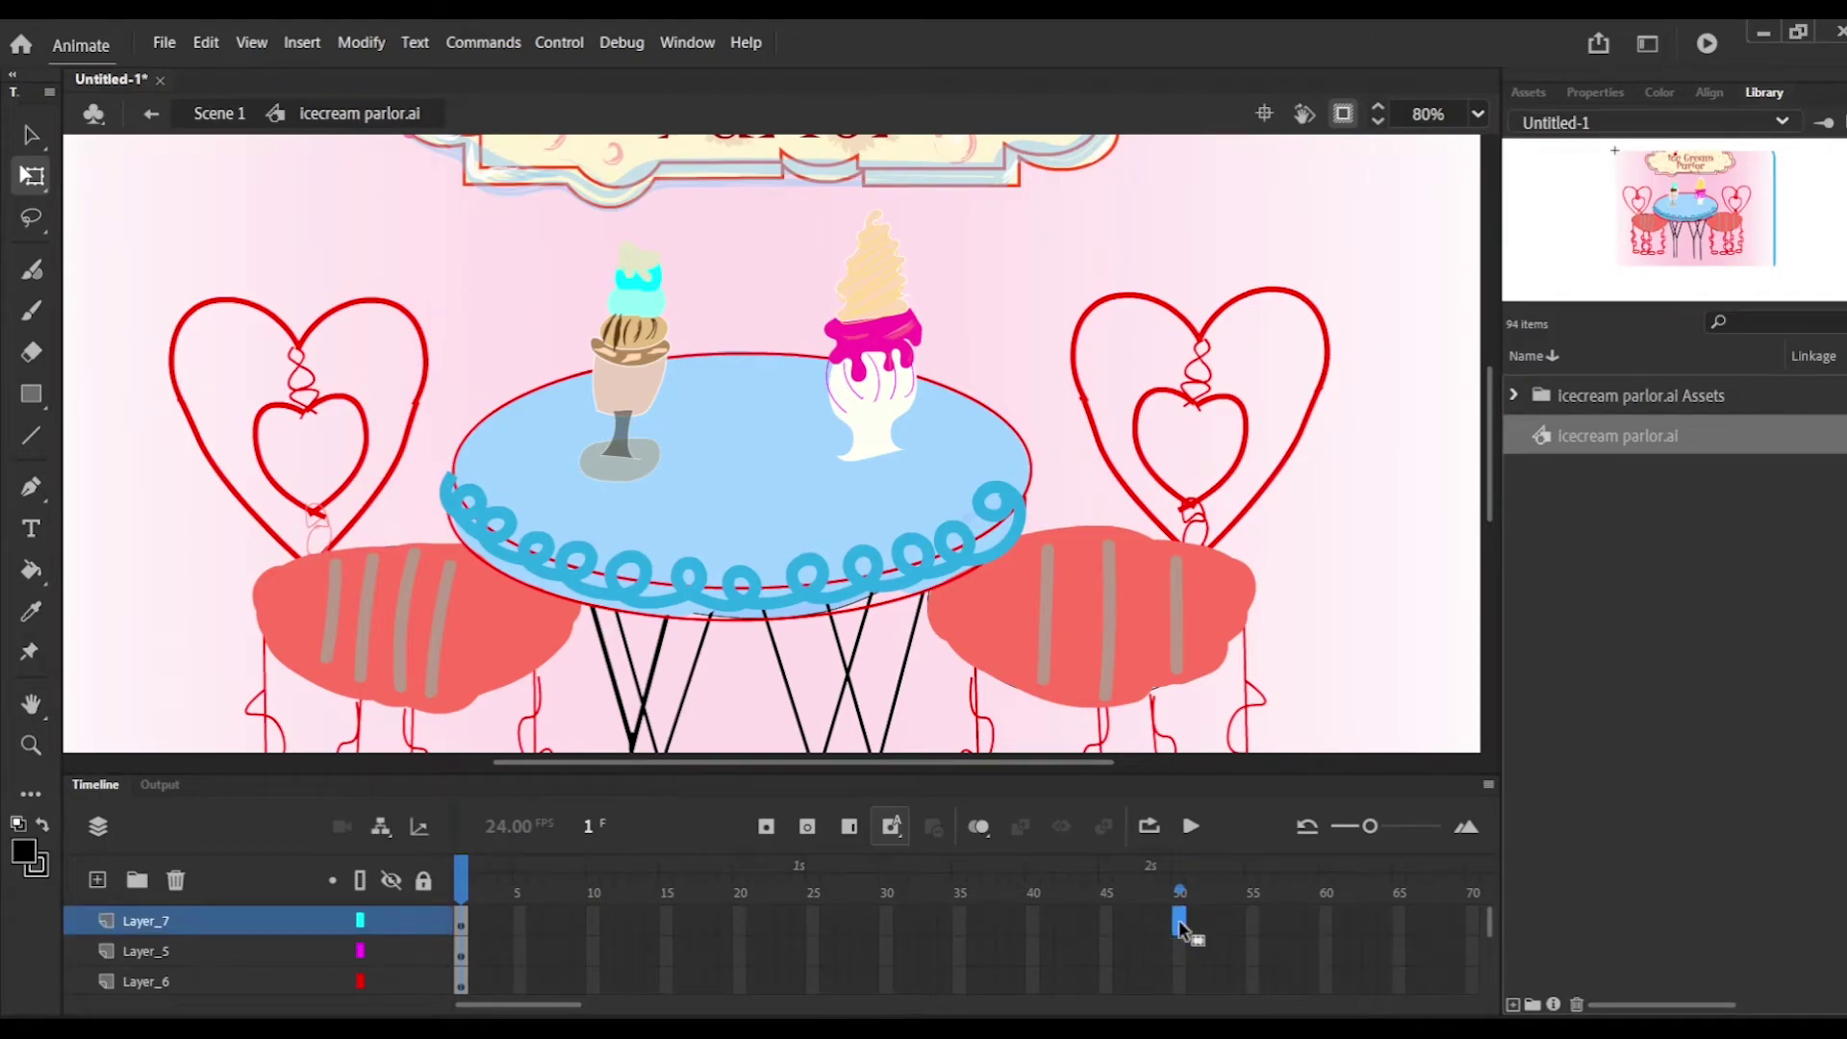
click(1179, 921)
click(1176, 928)
click(1179, 927)
click(1182, 917)
right_click(1181, 916)
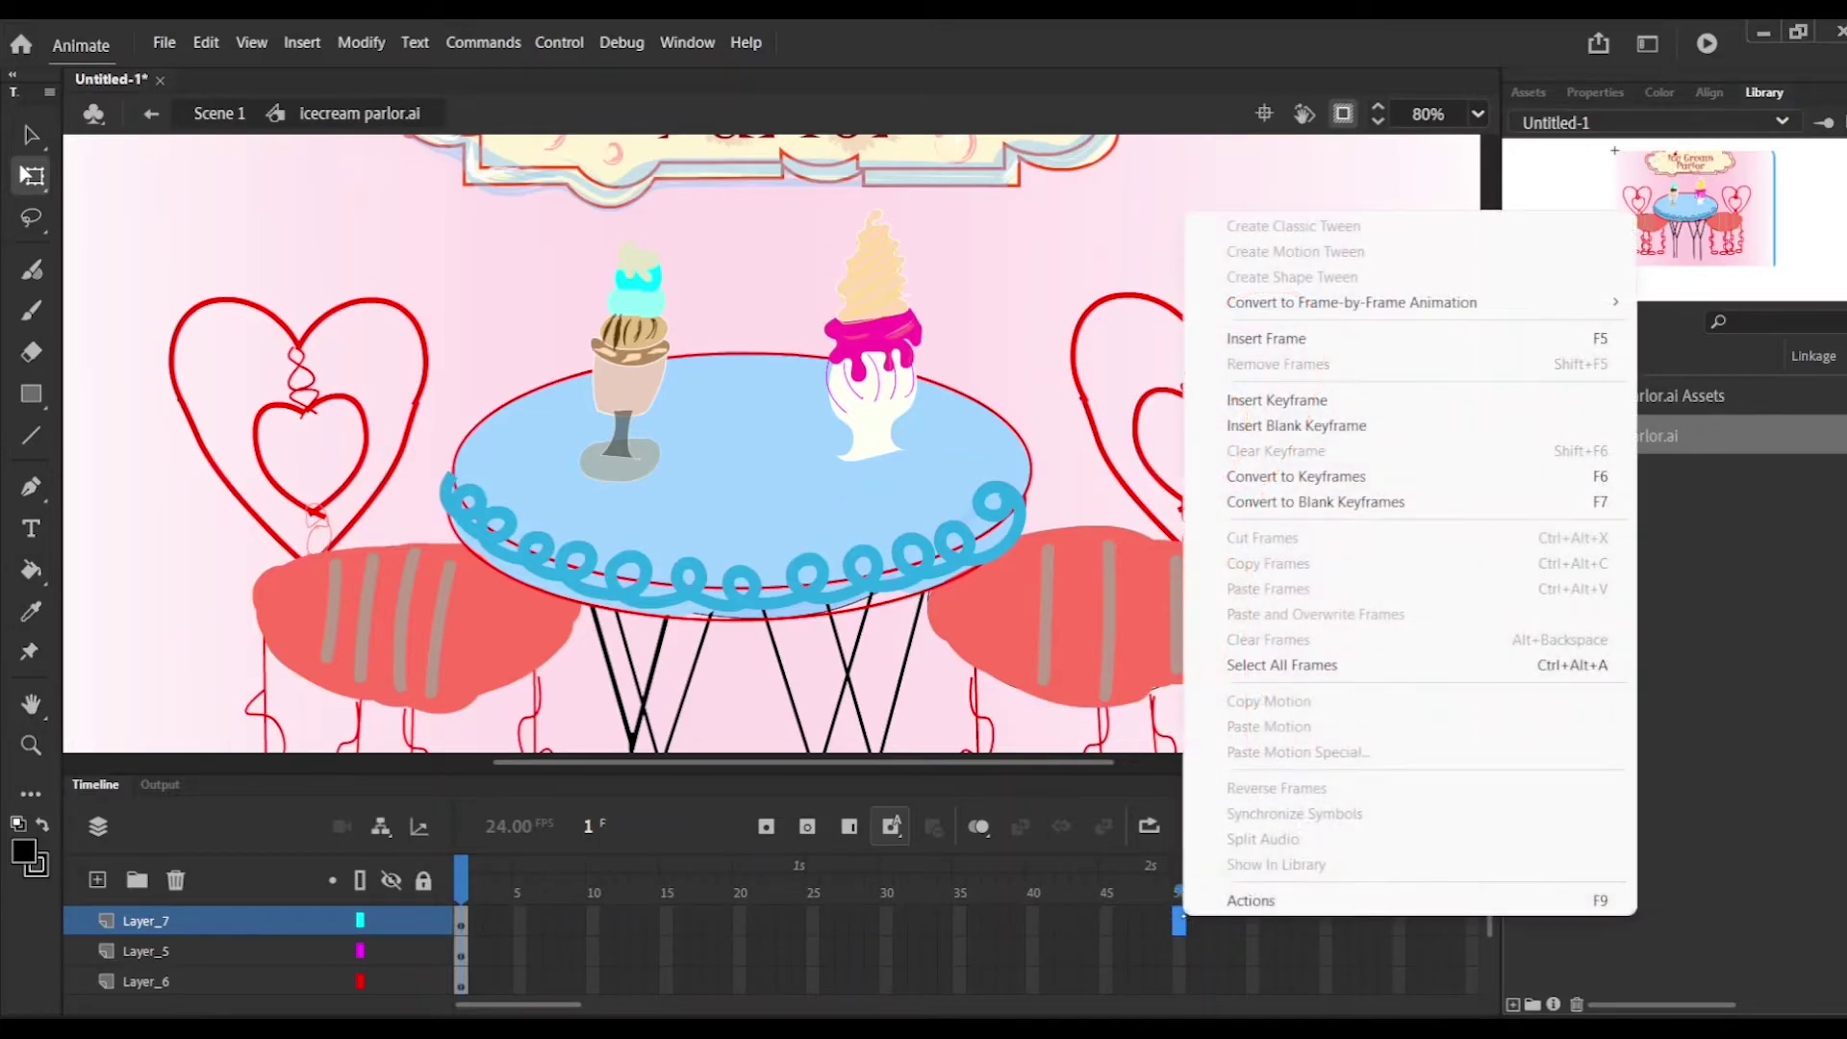
click(1181, 935)
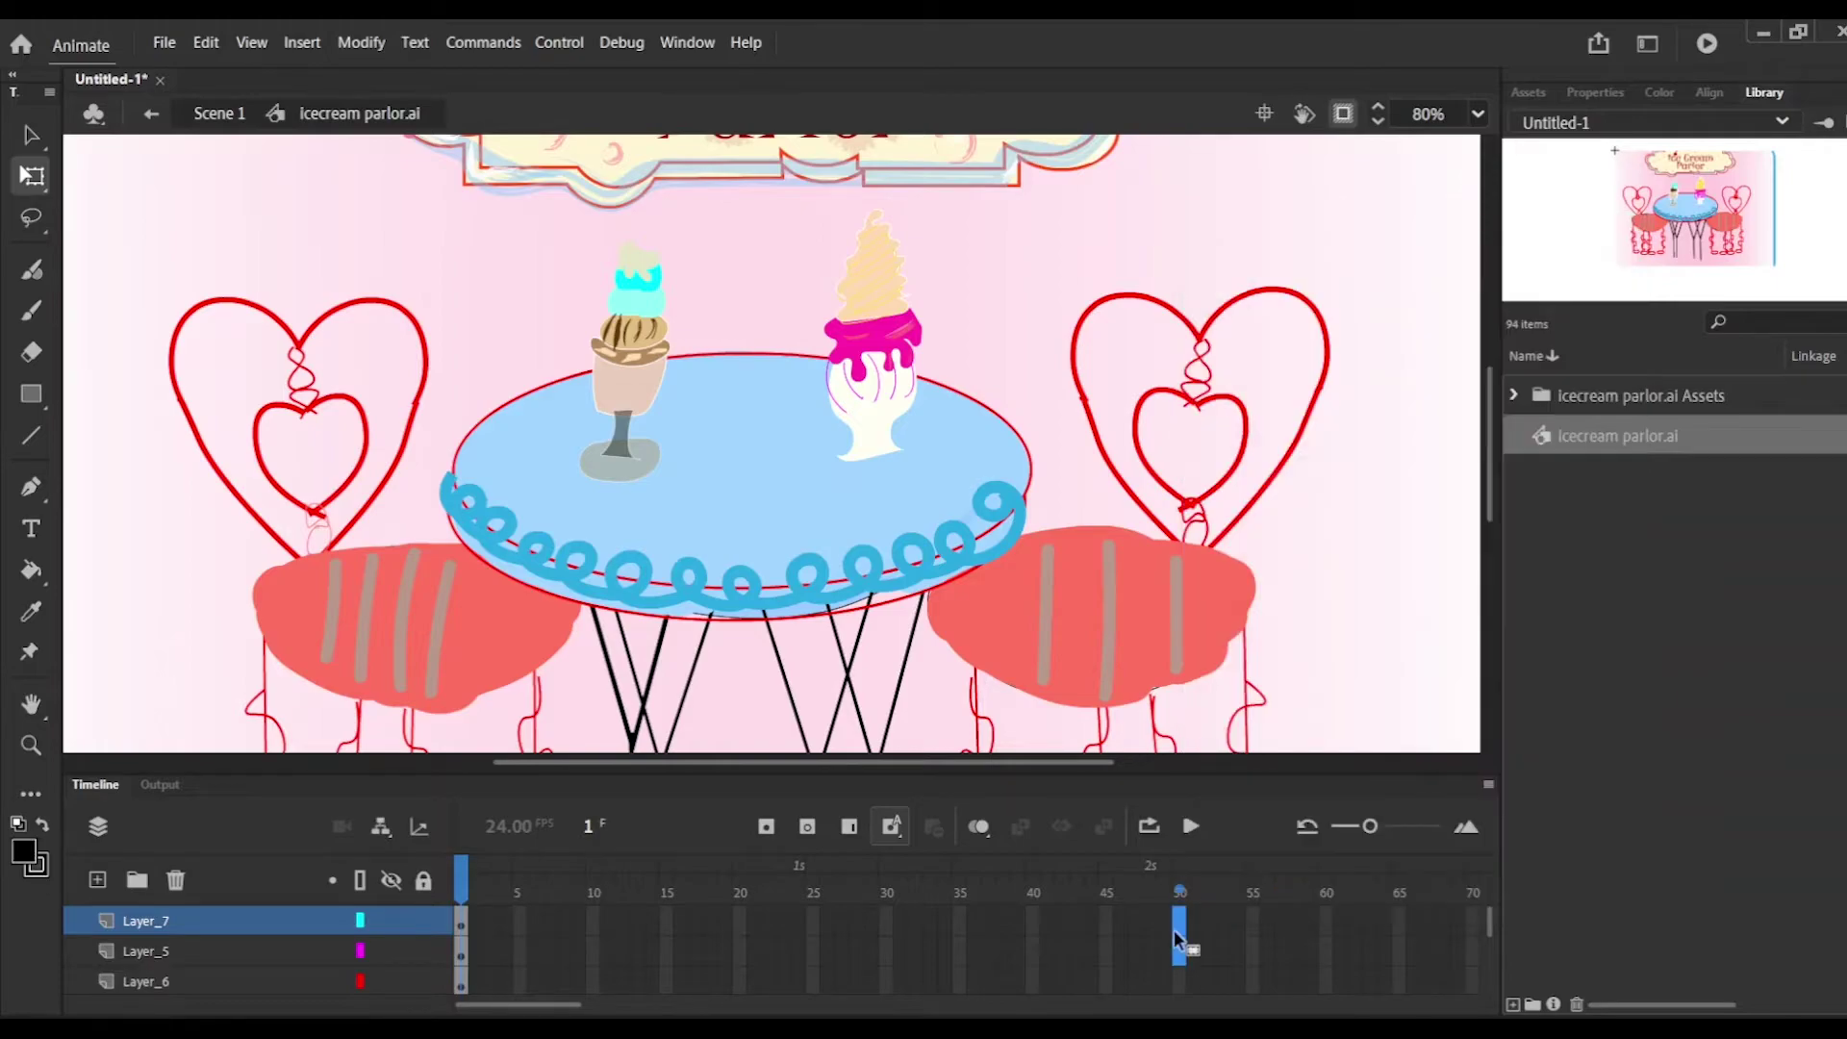
Step: Extend every layer of the icecream parlor.ai symbol by inserting frames up to frame 50
scroll(1182, 935, down, 3)
scroll(1181, 935, down, 2)
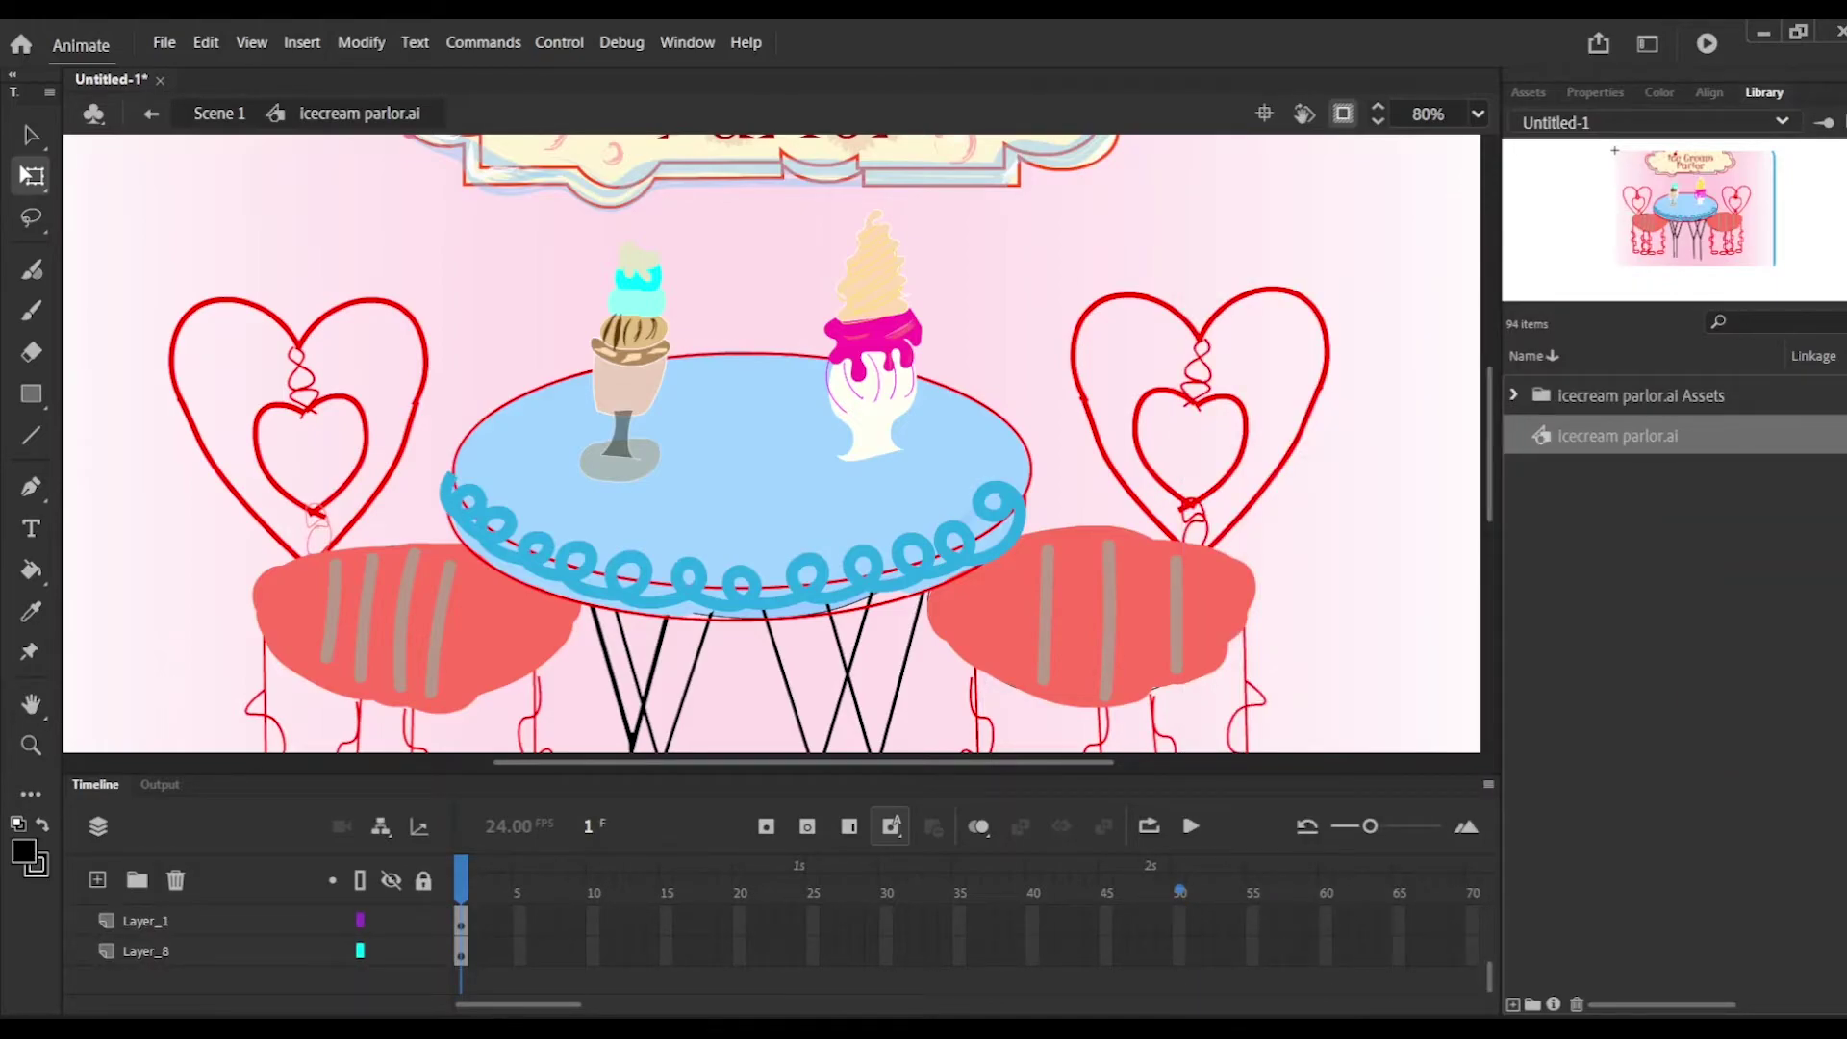
click(1179, 951)
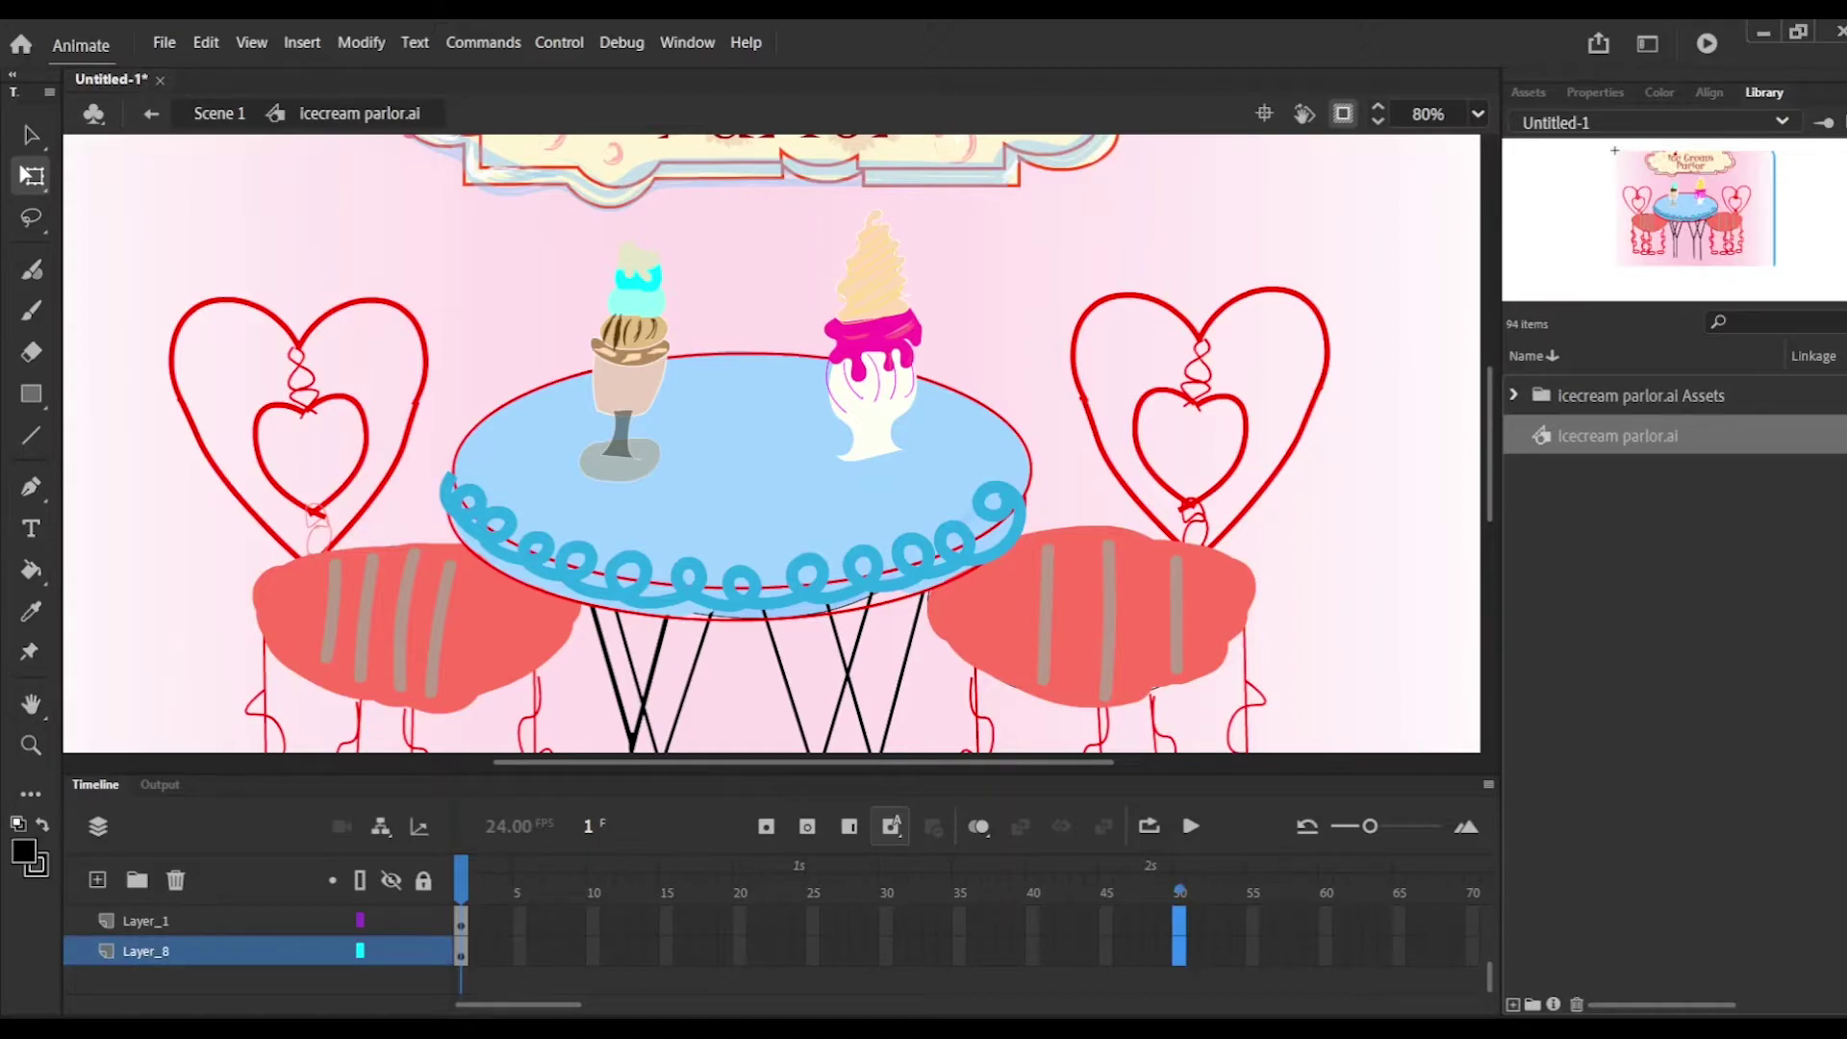
right_click(1184, 939)
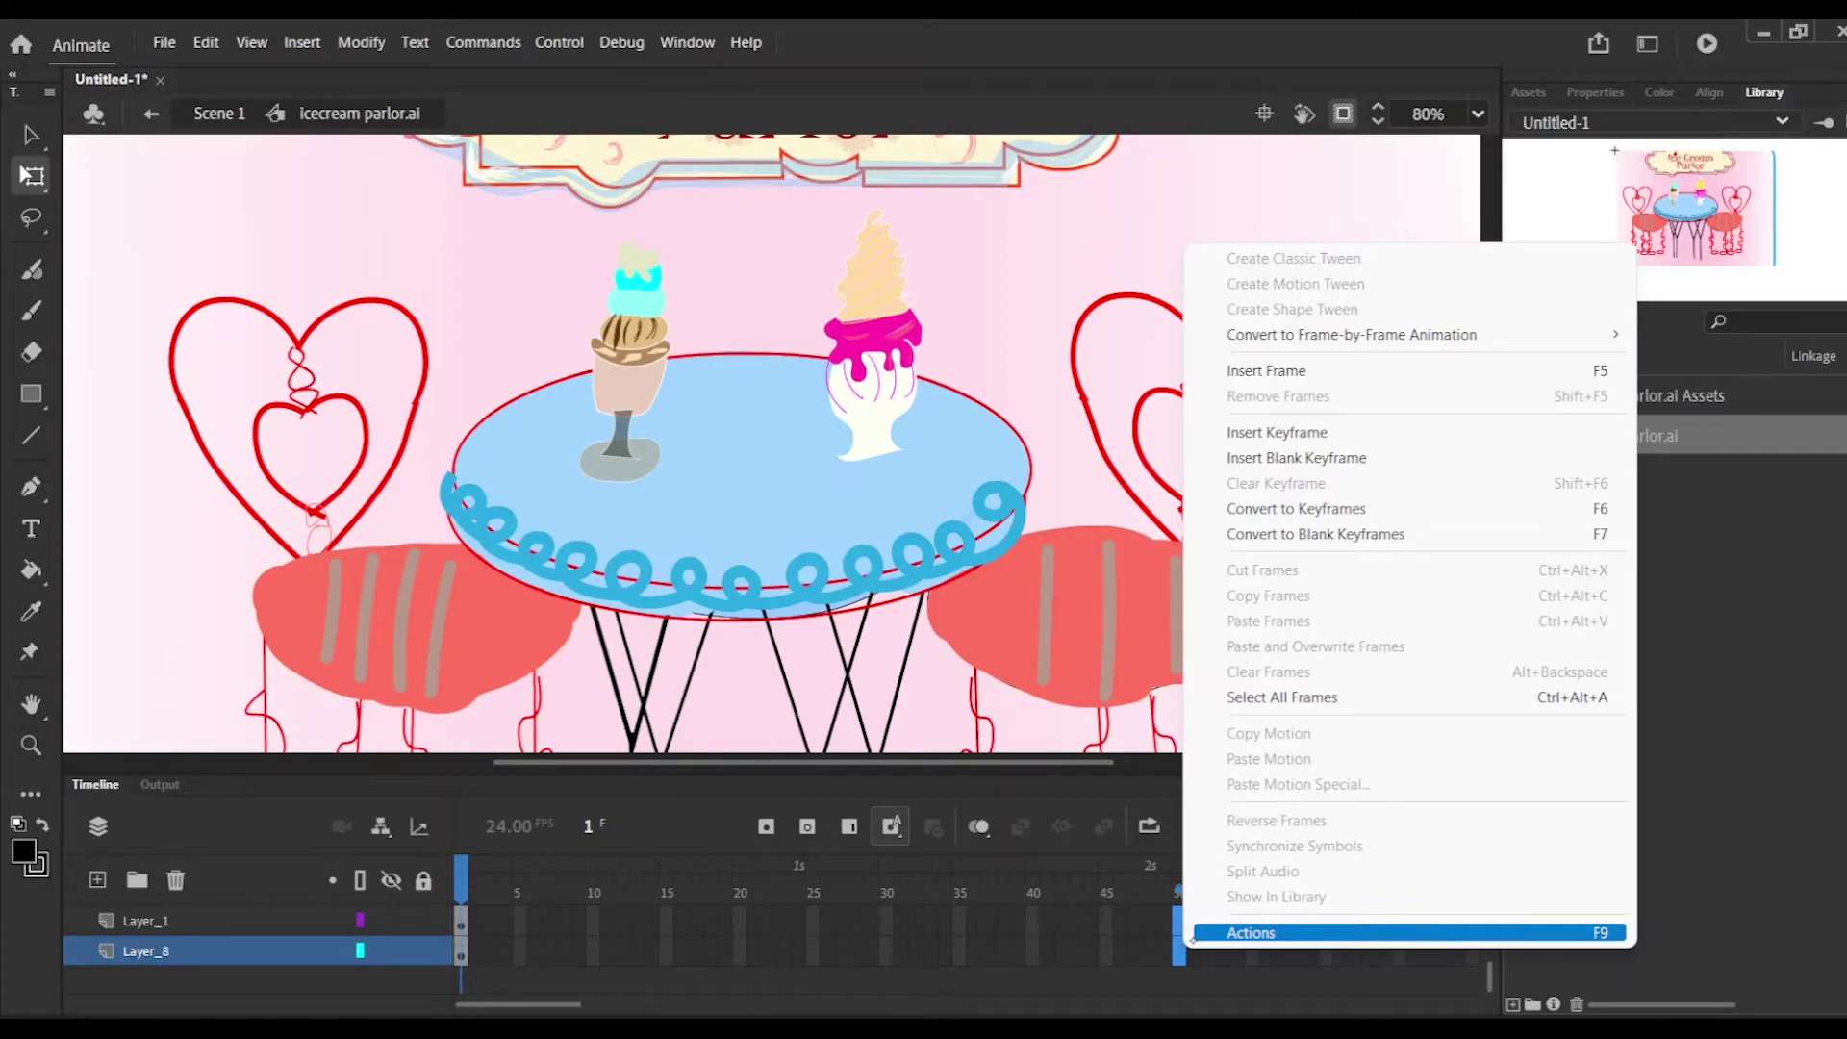
click(1330, 369)
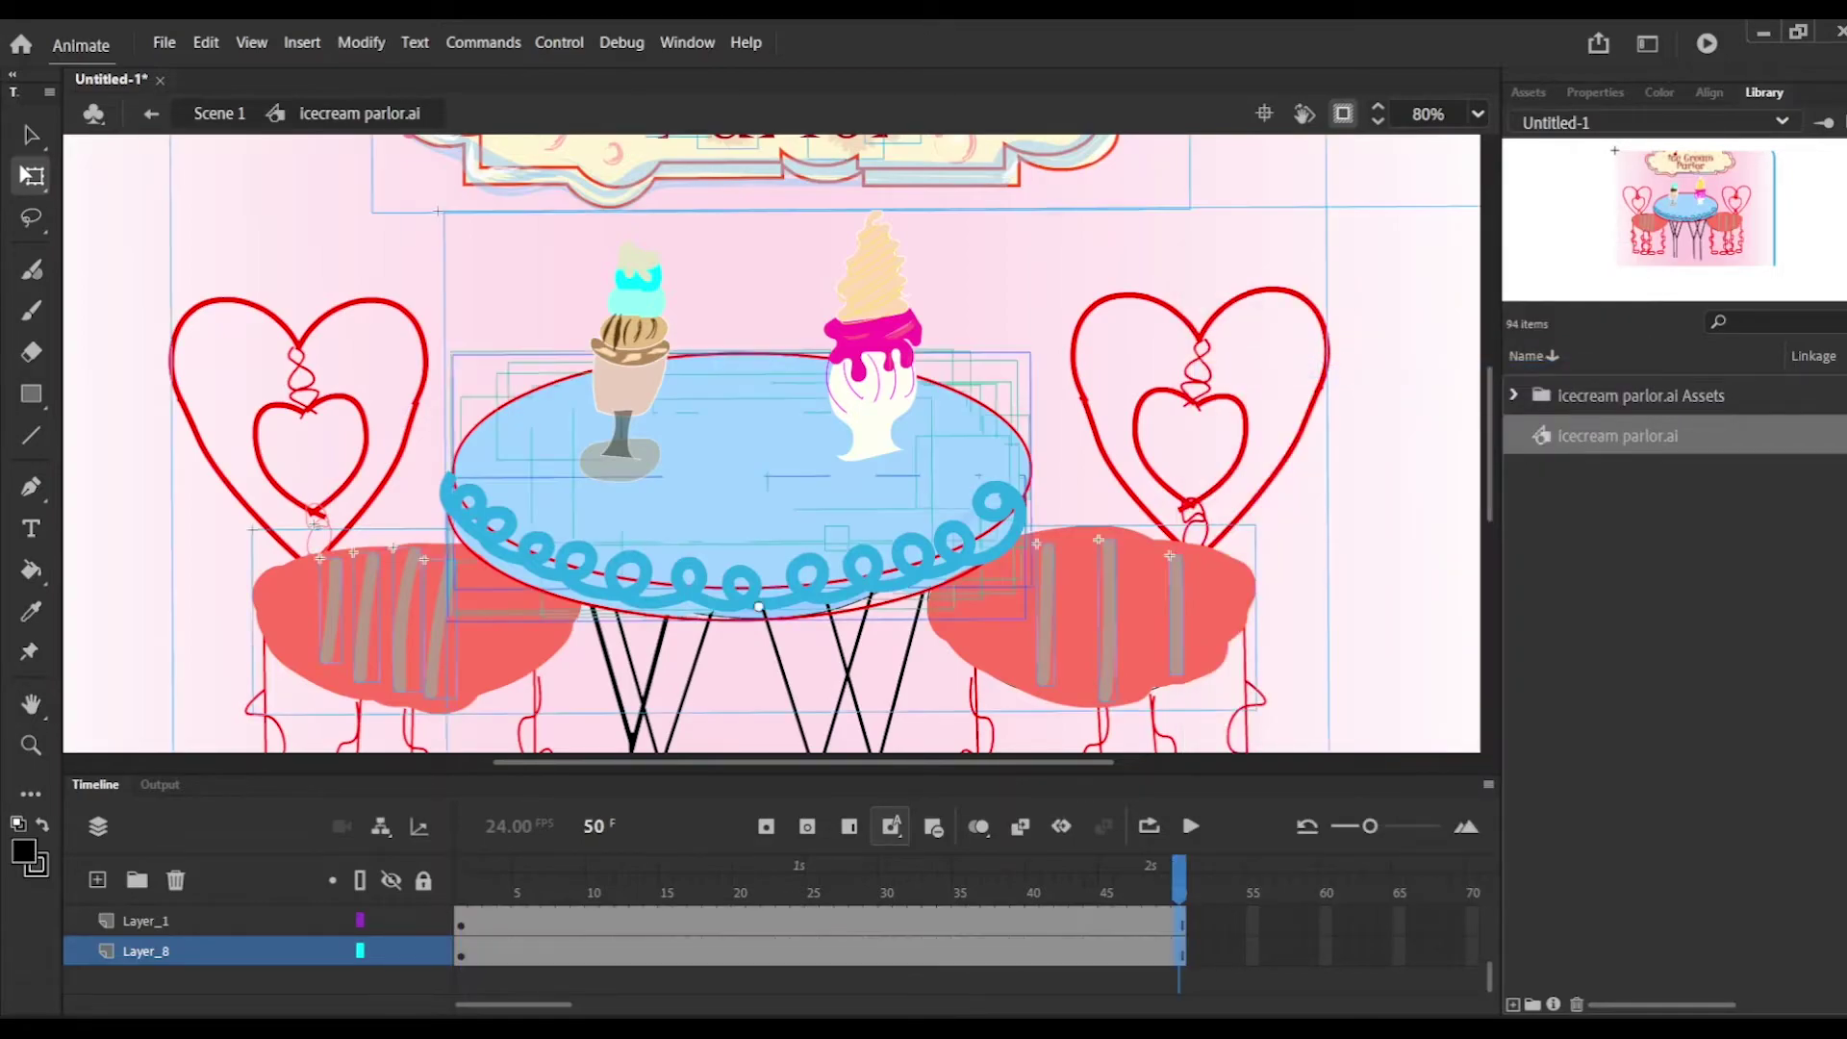
scroll(1487, 976, up, 5)
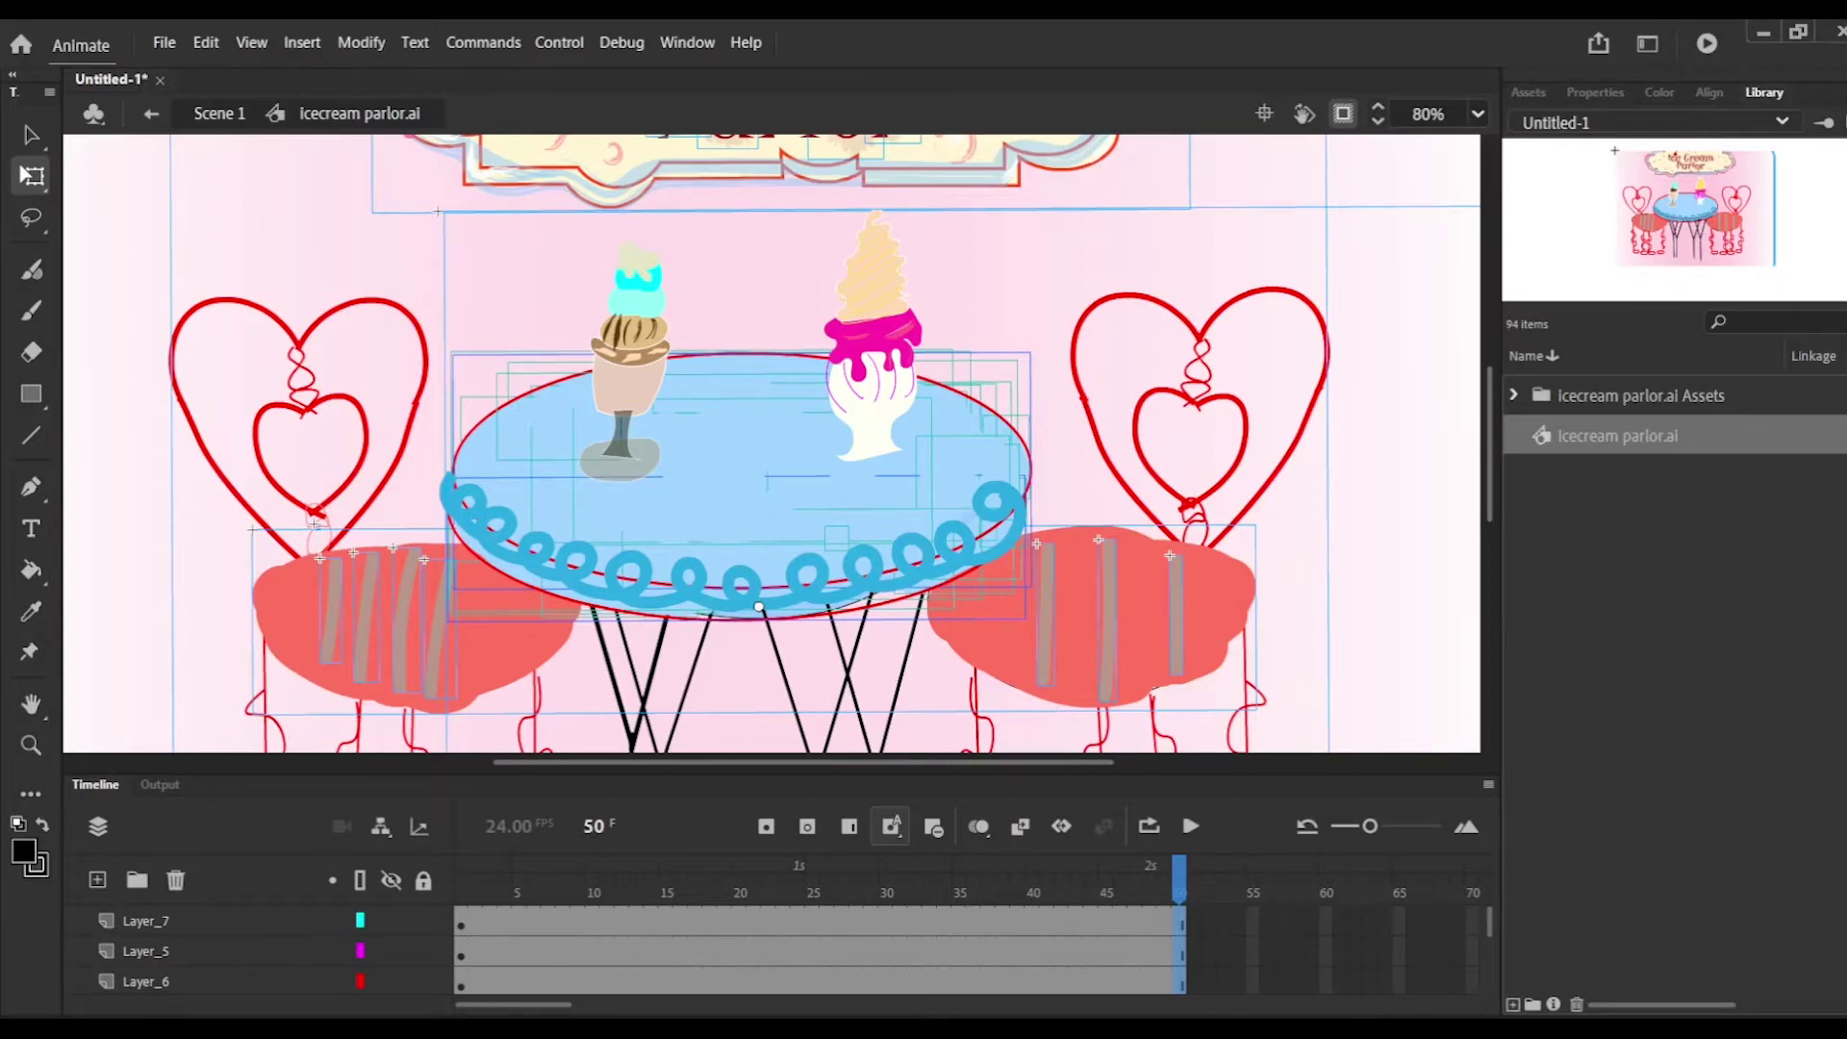
Step: Move the playhead to frame 5, select that frame on Layer_7, and look inside the Layer 7 group before returning to the symbol
key(v)
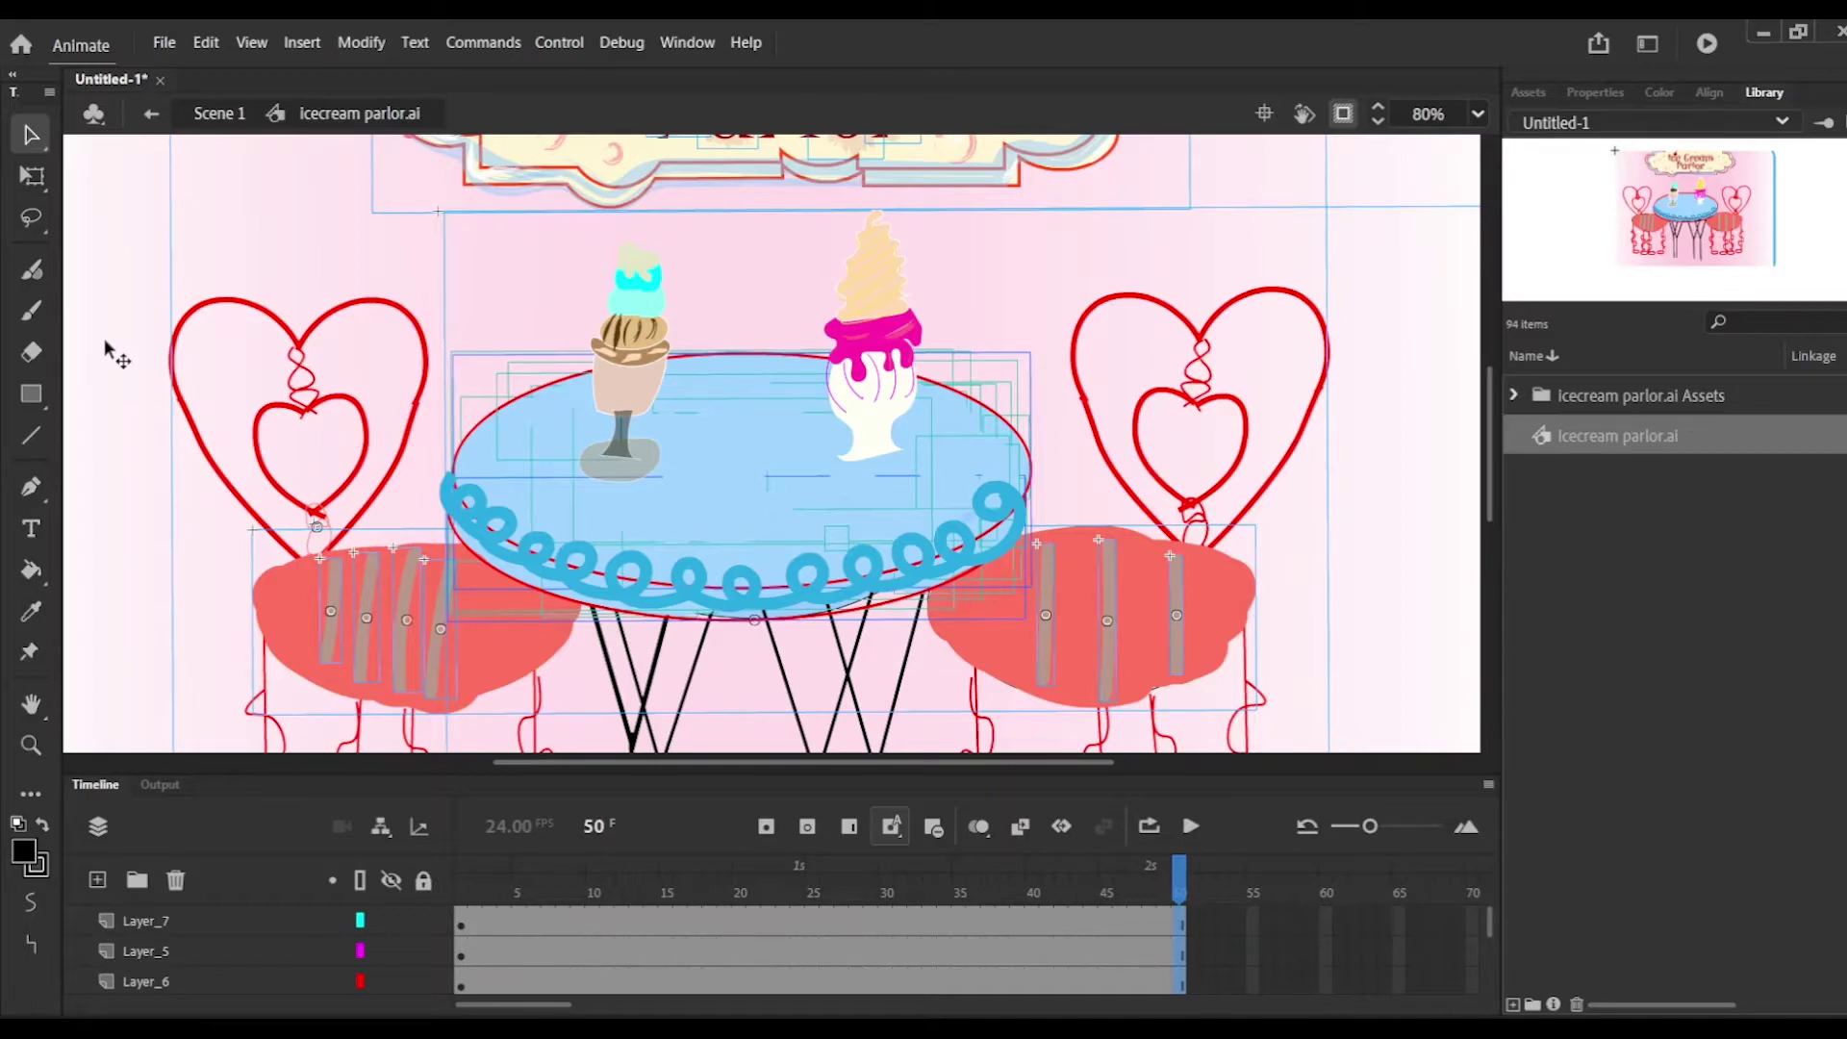
drag(1182, 881, 519, 882)
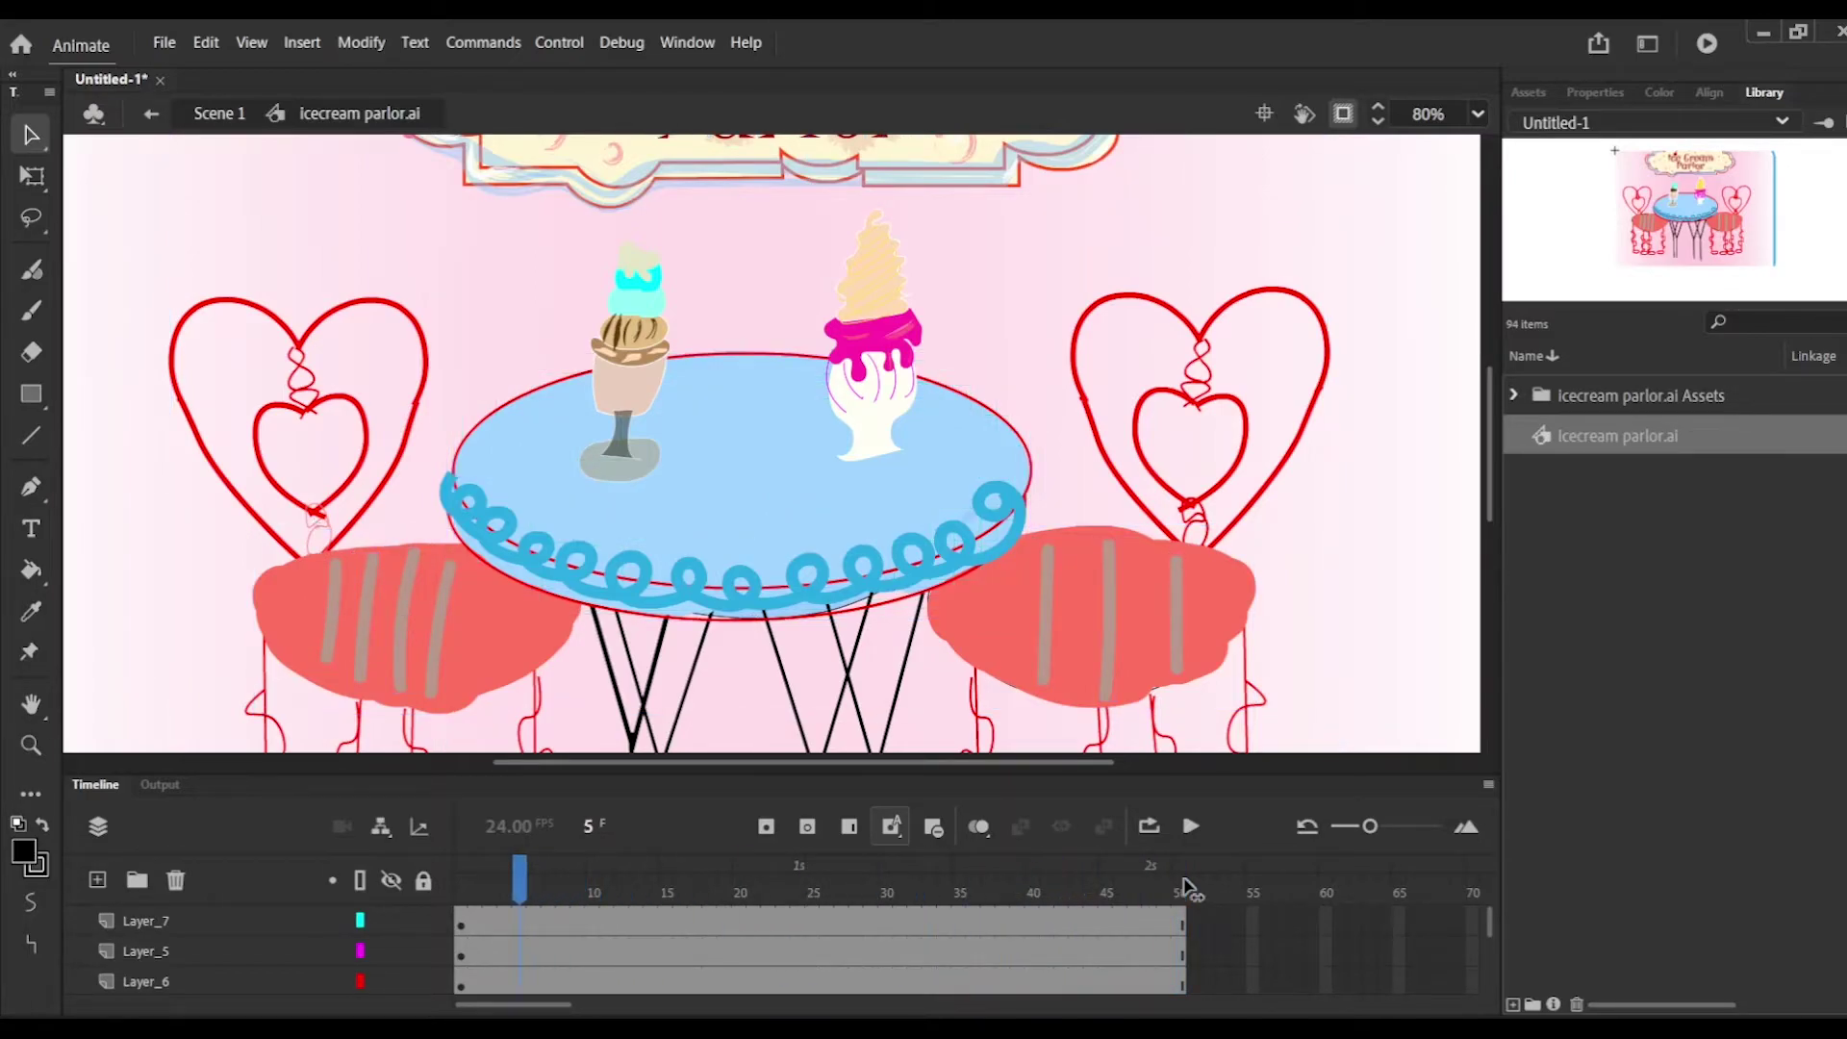
click(521, 924)
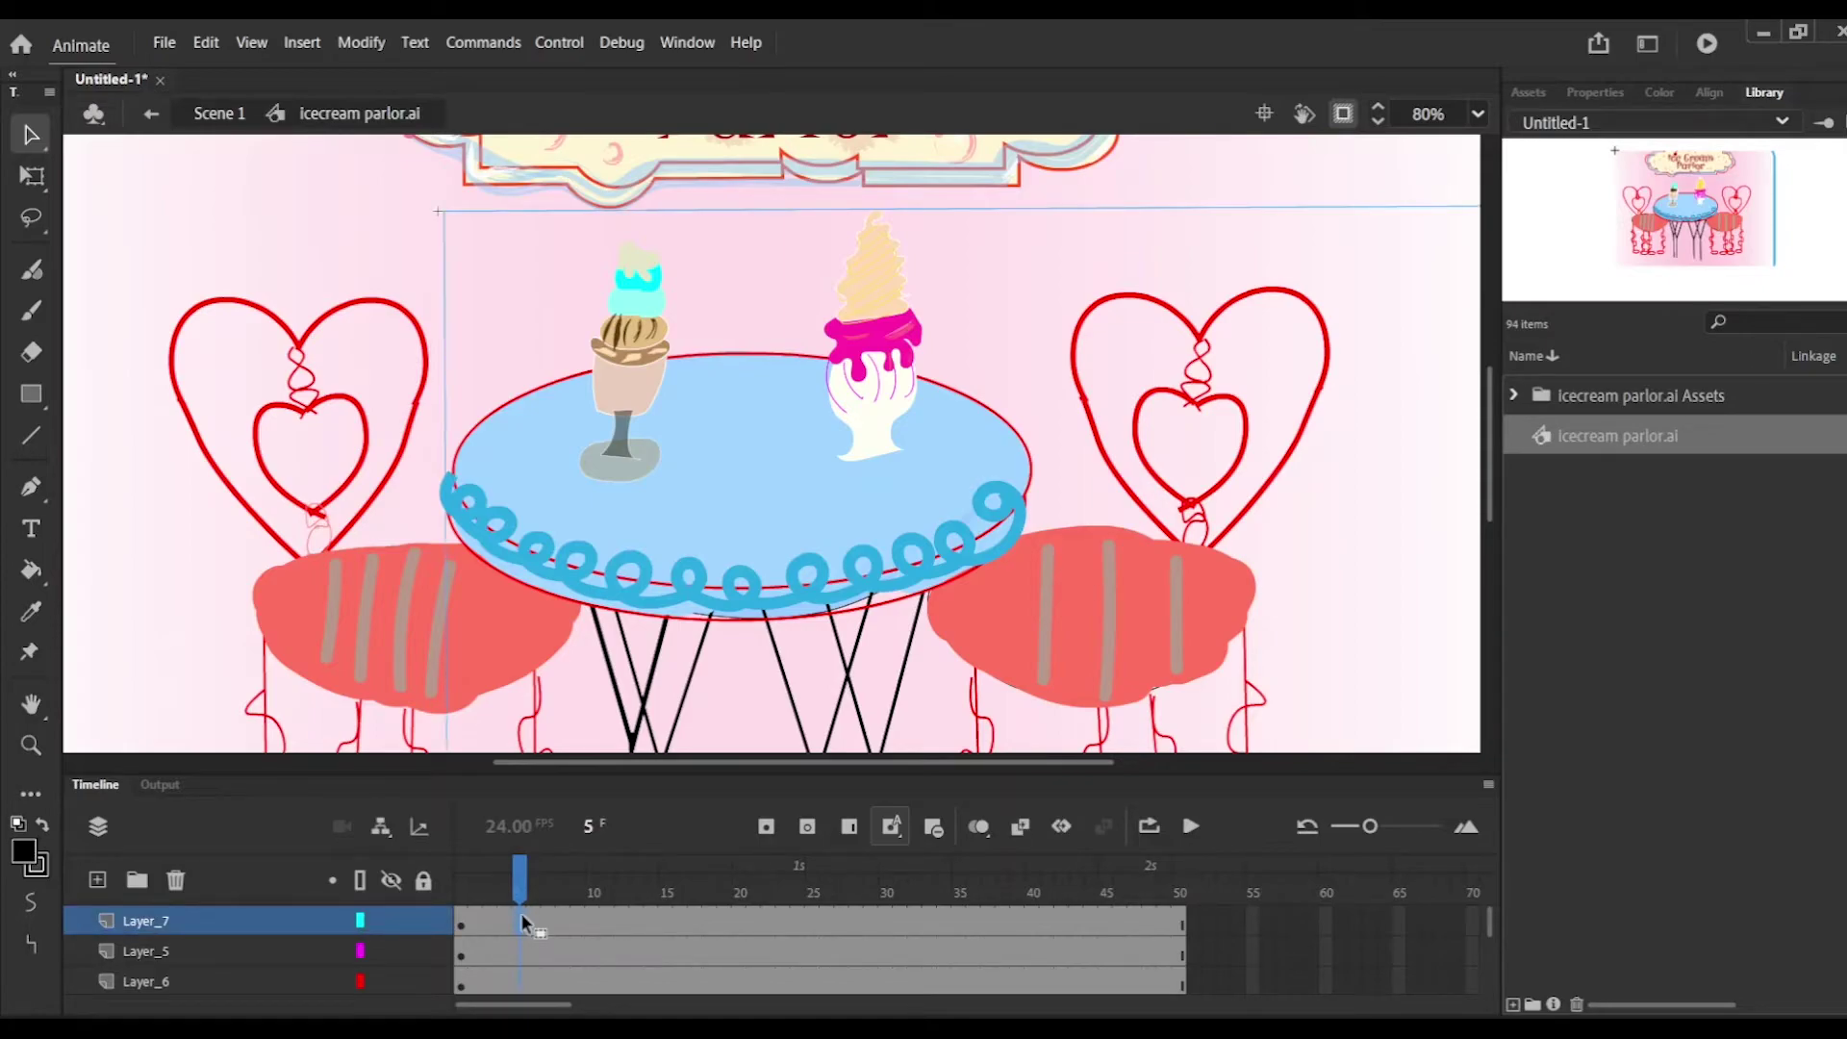
double_click(626, 379)
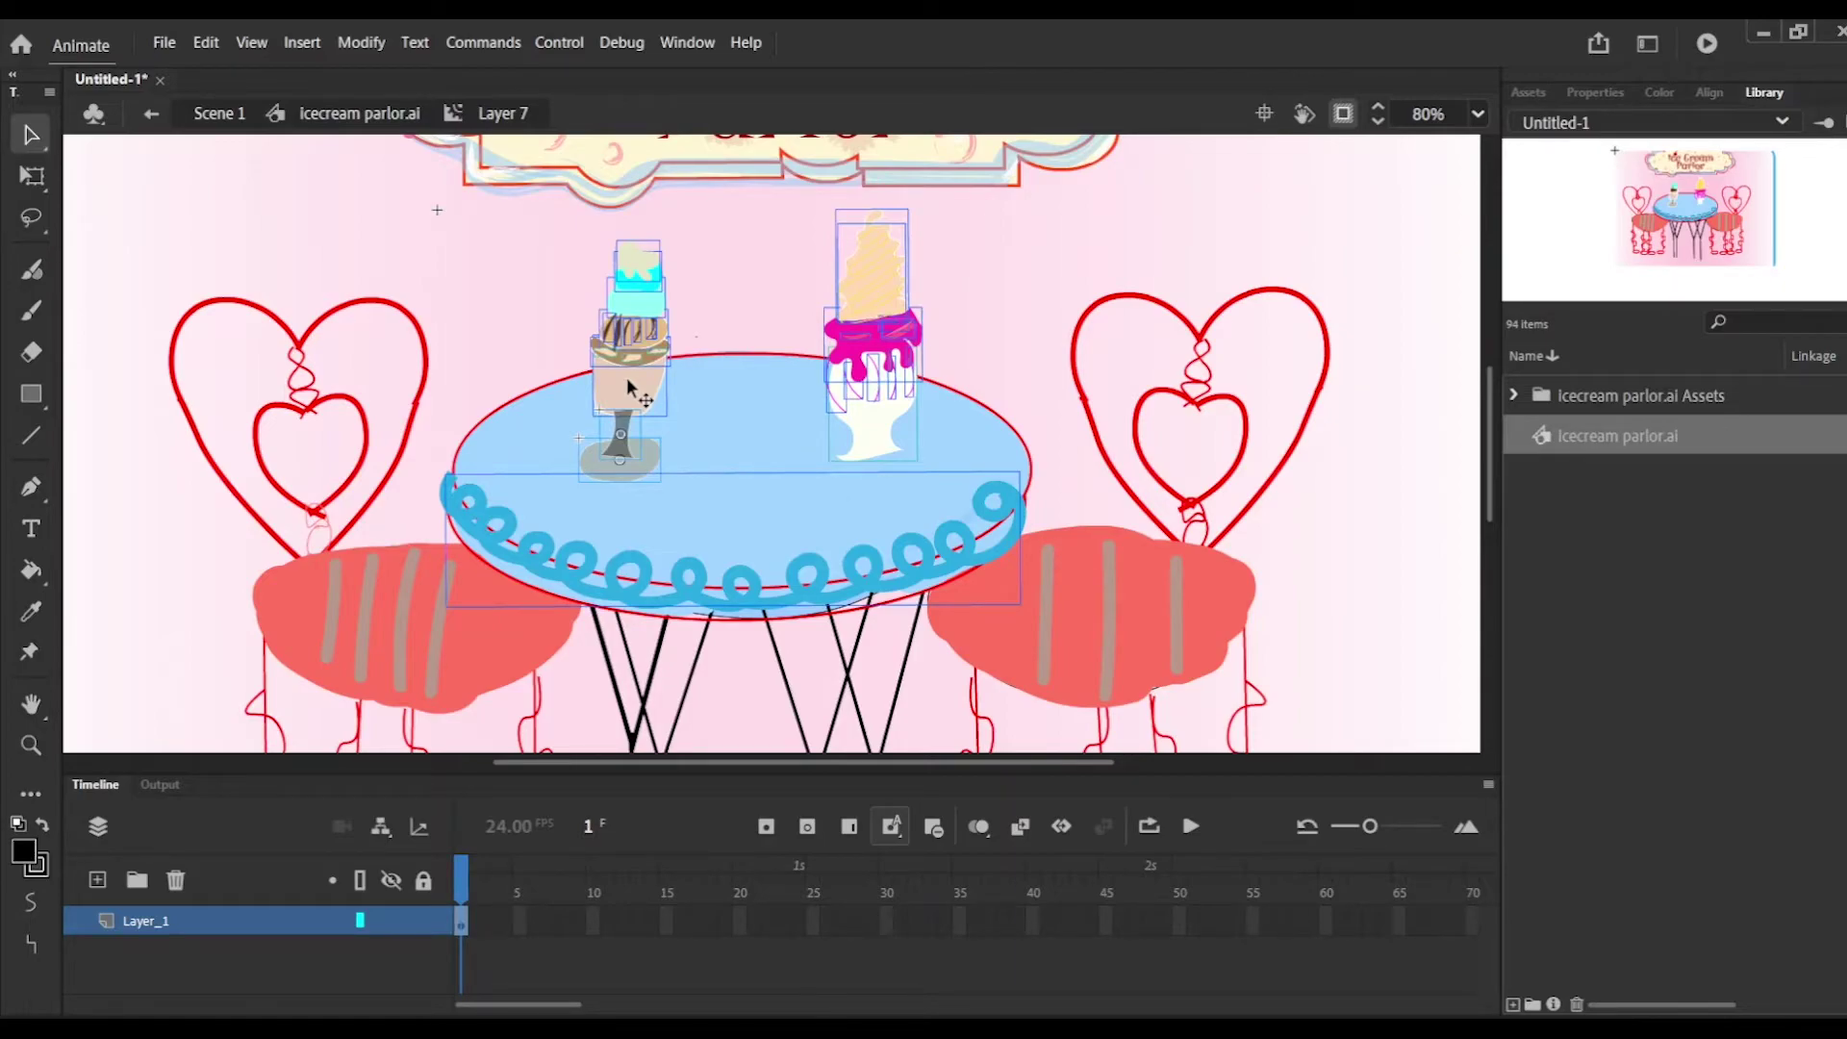
click(358, 113)
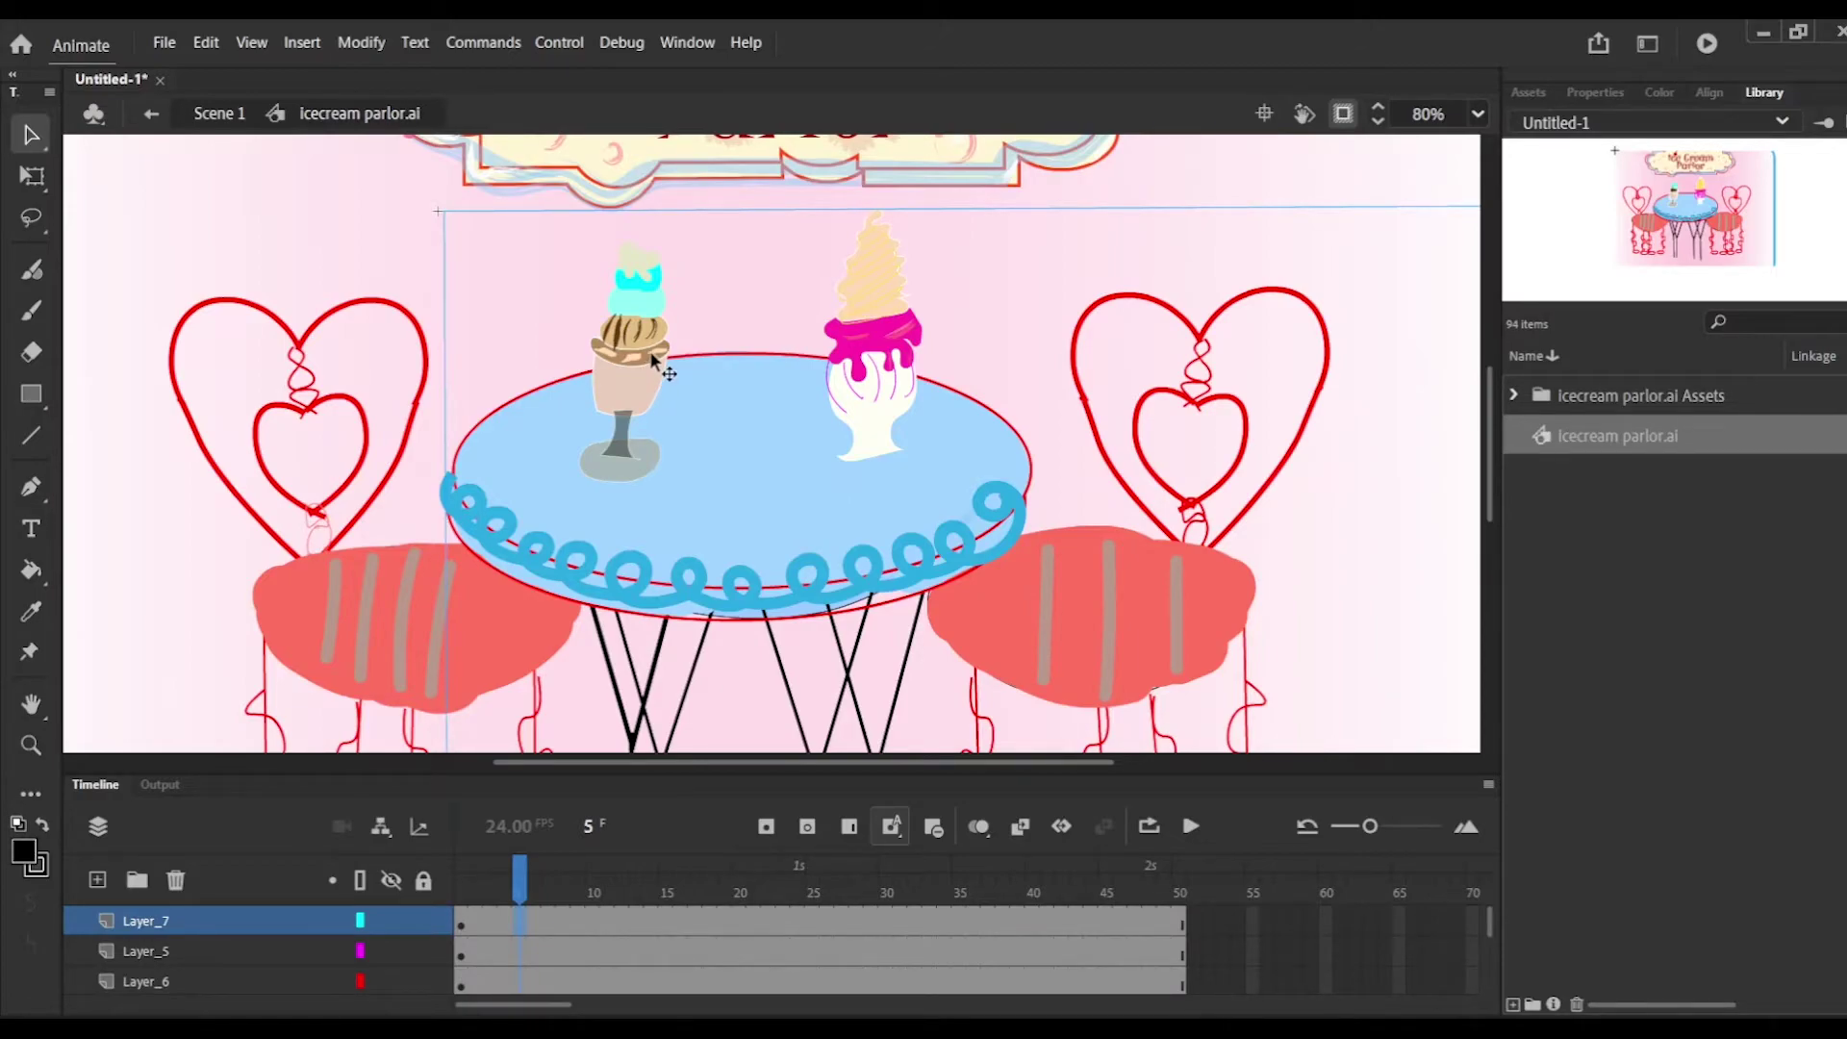
Step: Try editing the icecream parlor.ai symbol directly from the library
double_click(1542, 437)
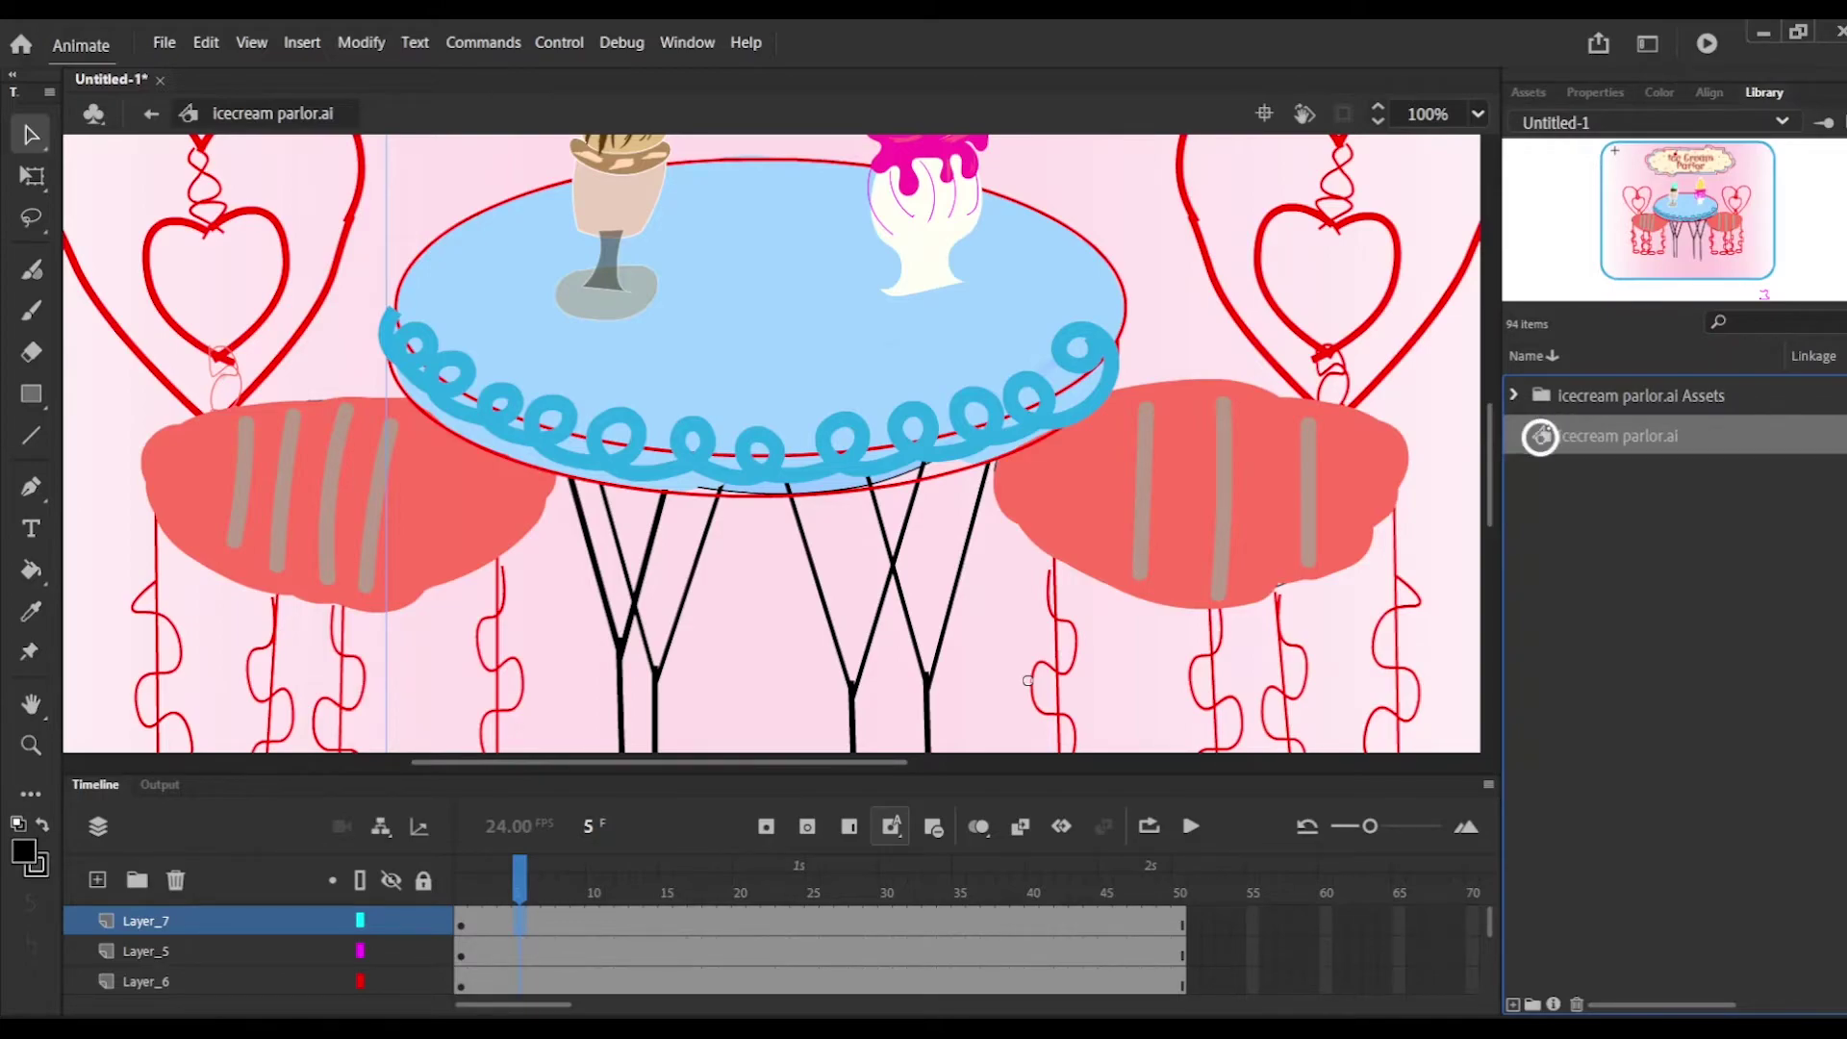
right_click(1537, 435)
key(Escape)
click(1632, 500)
click(1540, 438)
scroll(250, 477, down, 3)
scroll(752, 606, down, 1)
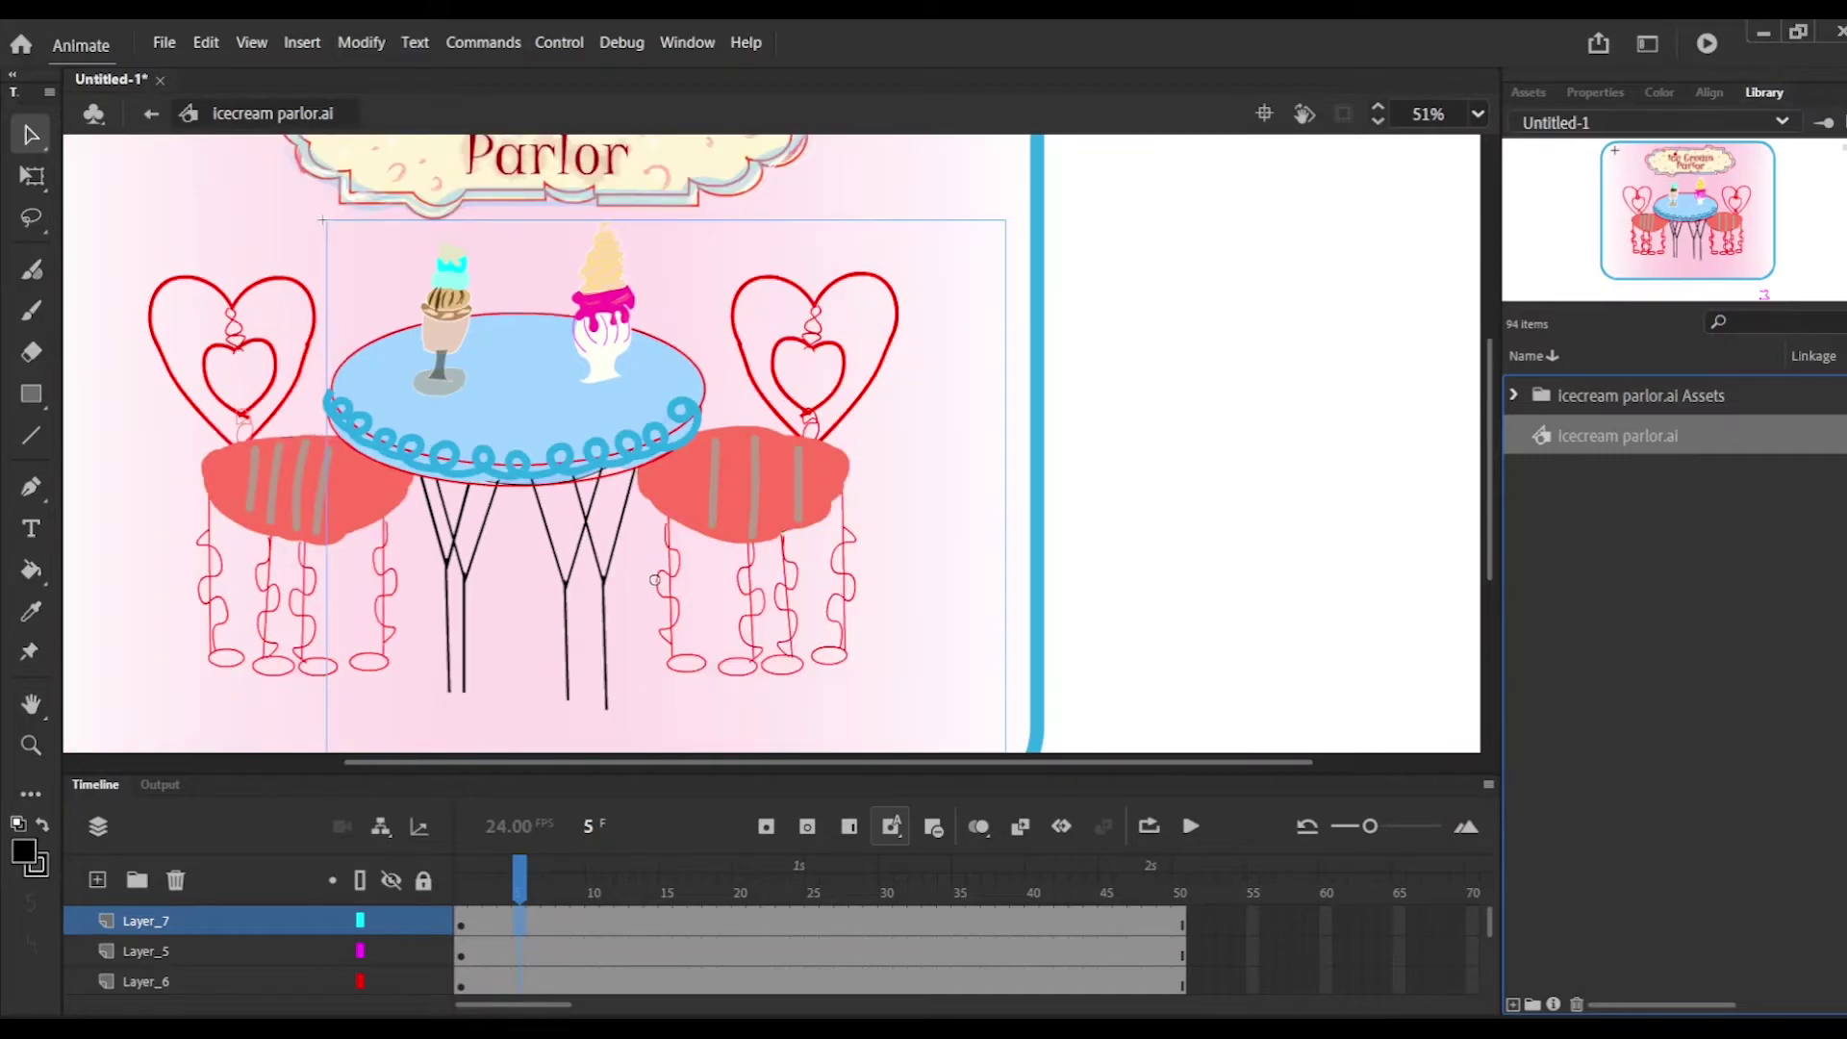
drag(1209, 453, 1429, 499)
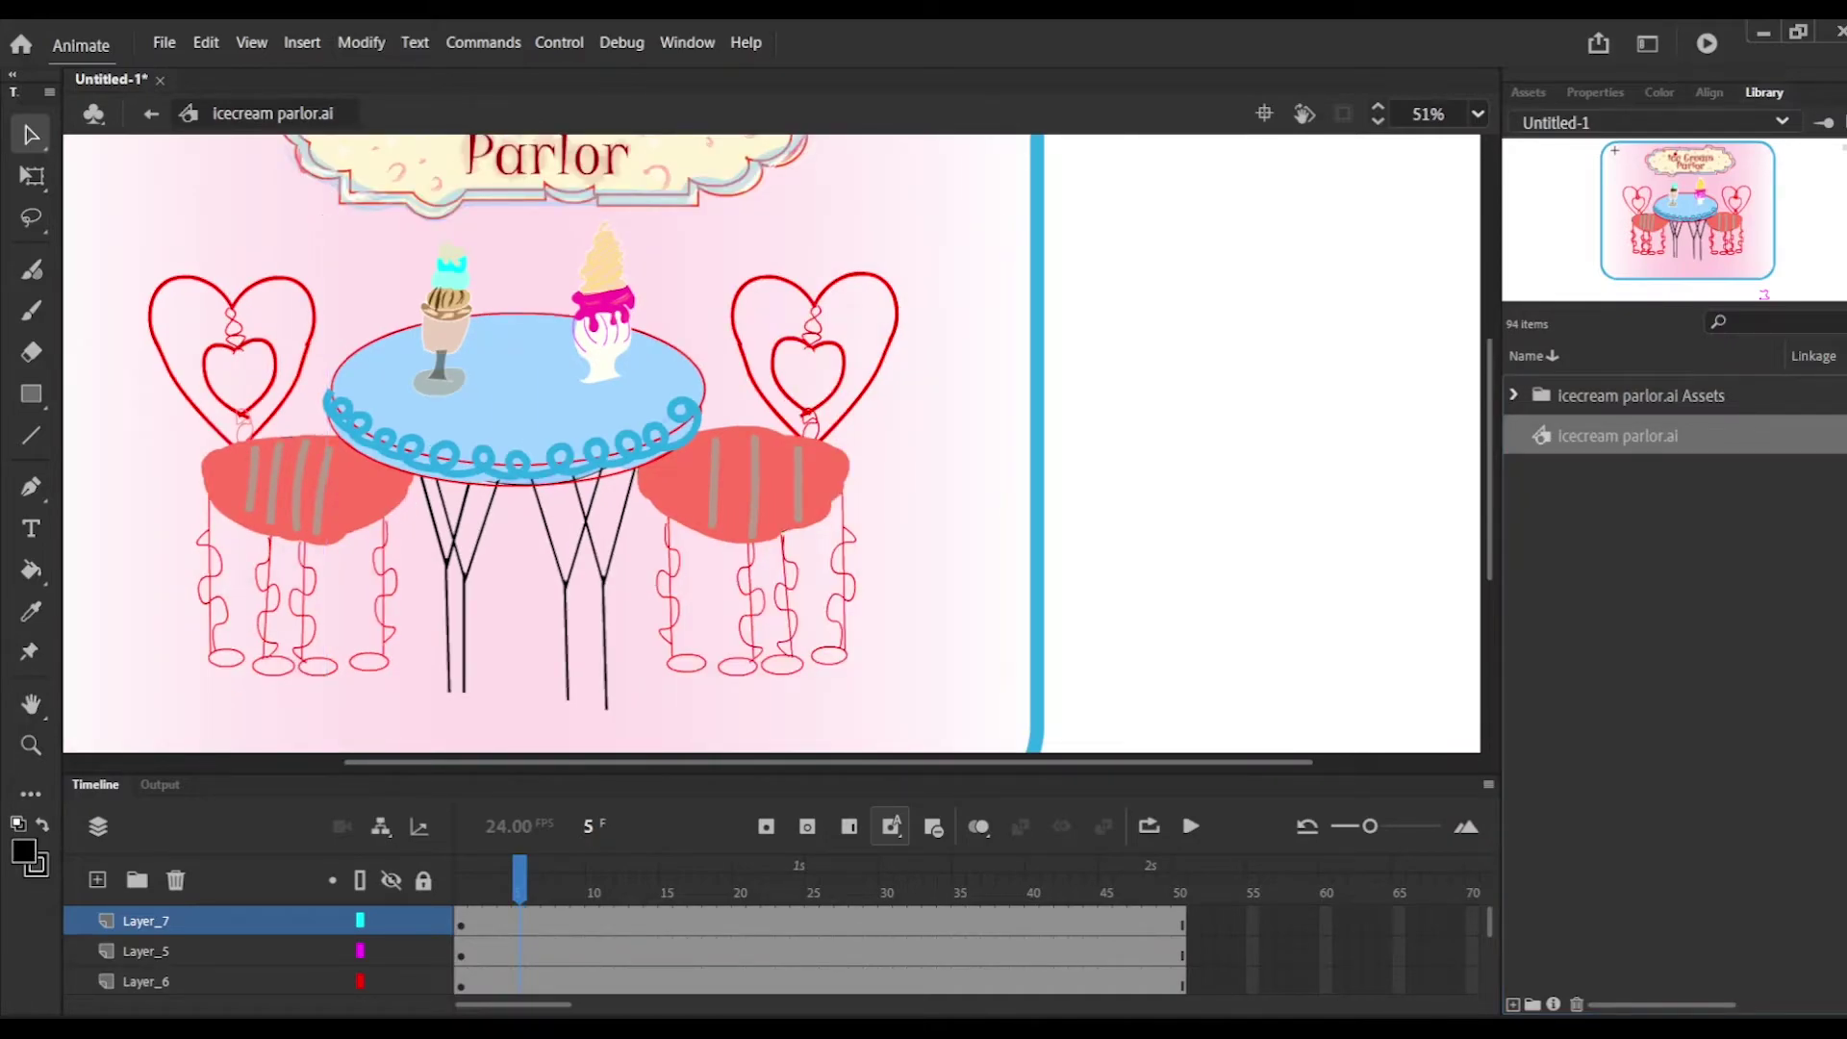
click(1377, 120)
click(1377, 121)
click(1378, 121)
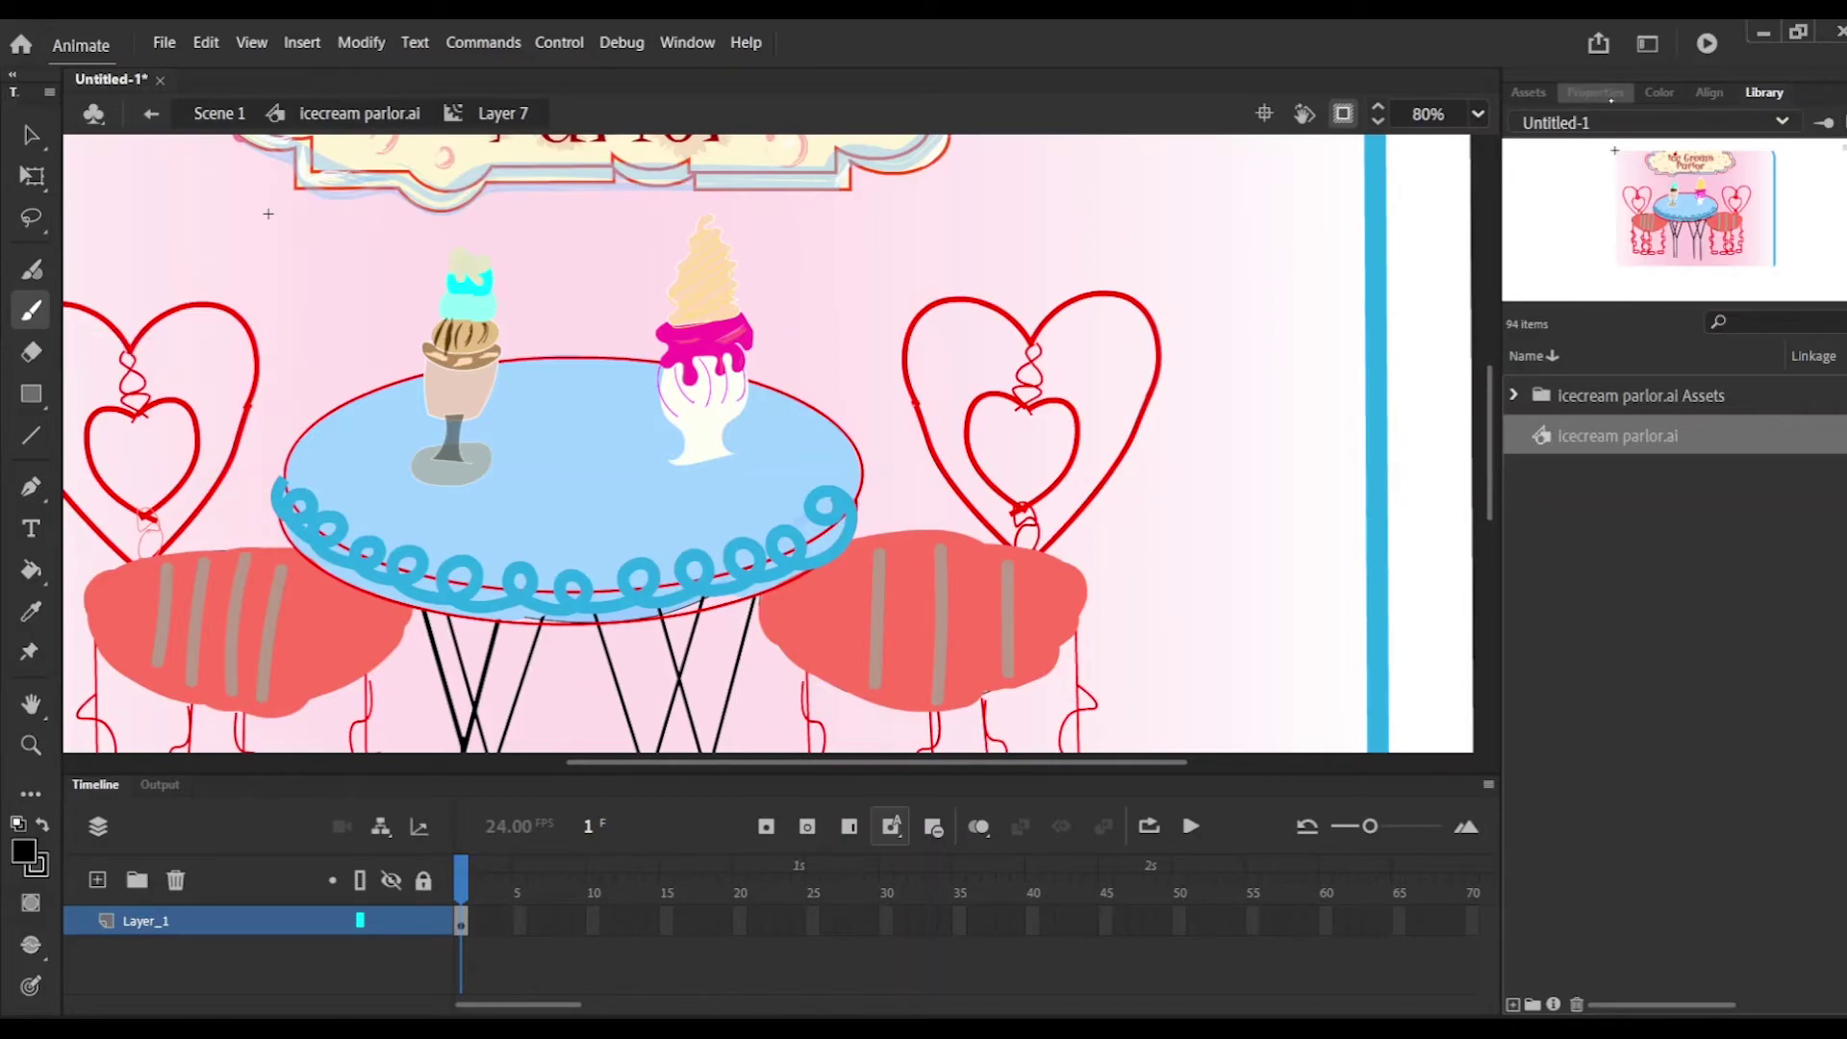
Step: Set the Classic Brush to Paint Normal mode with a #333333 fill inside the Layer 7 group
click(1596, 93)
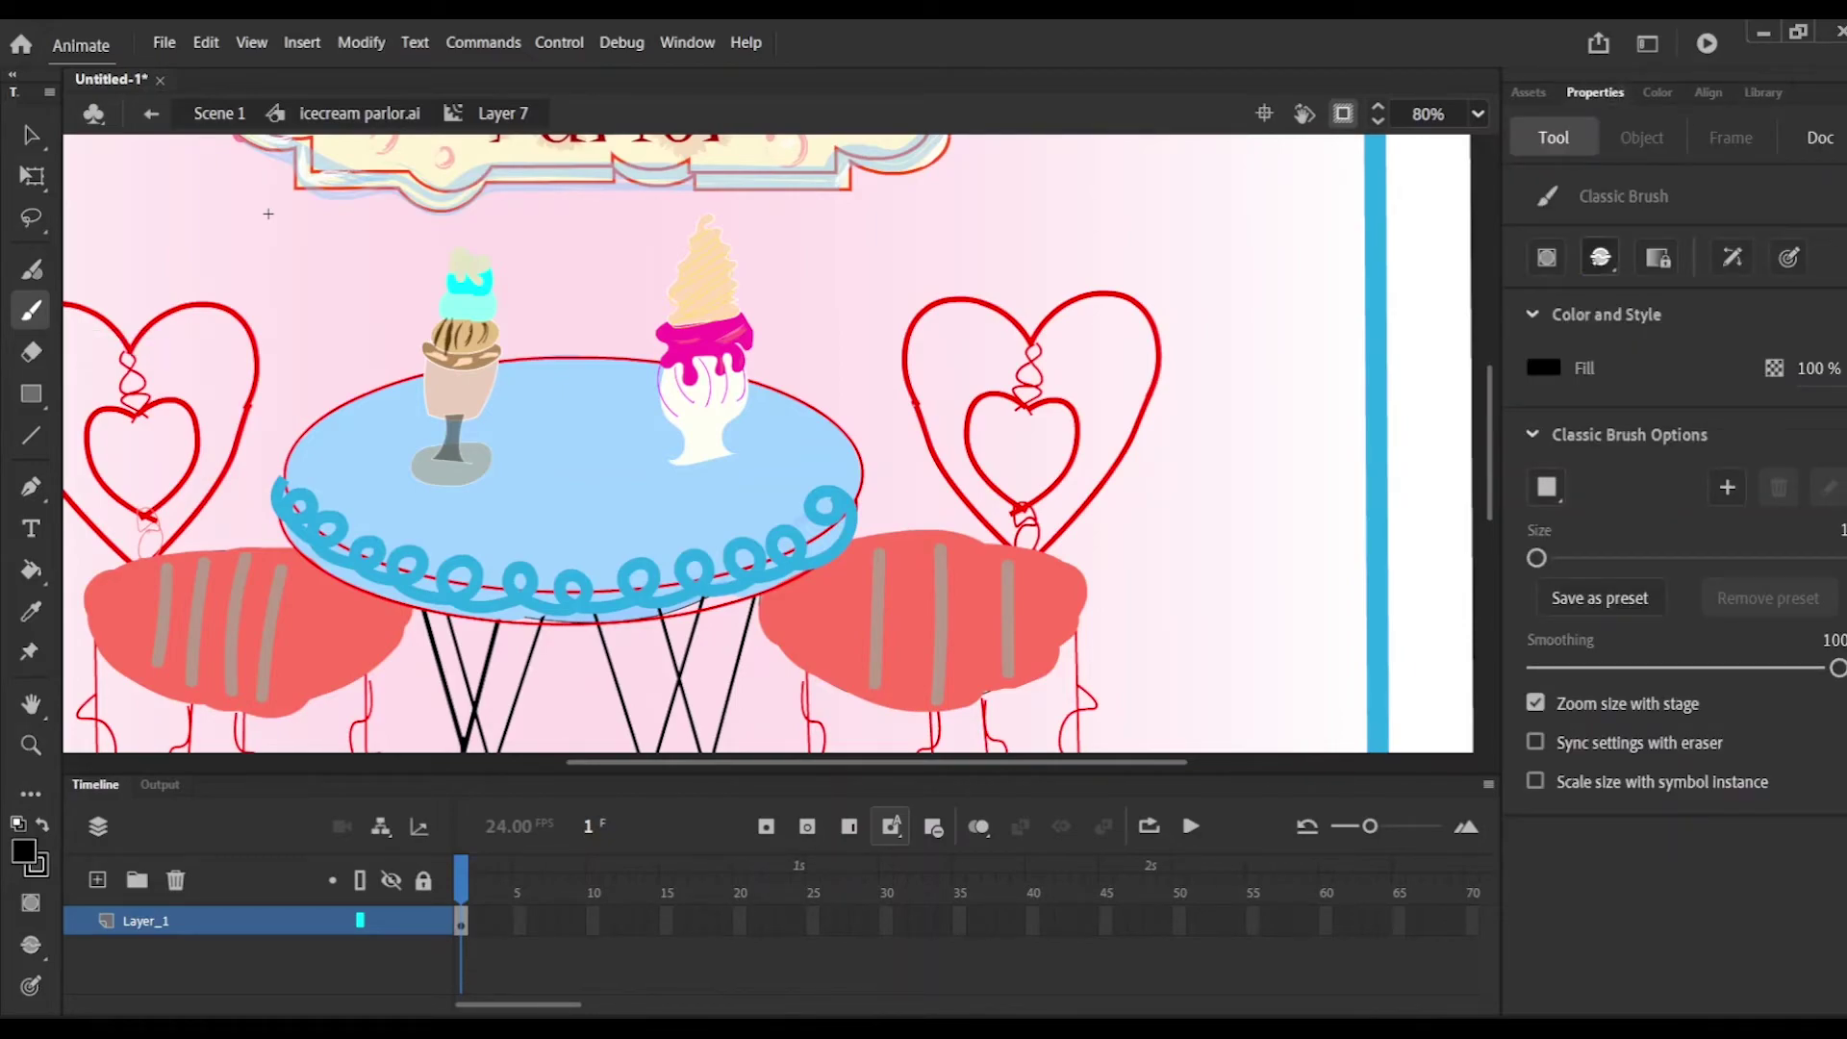
click(1600, 257)
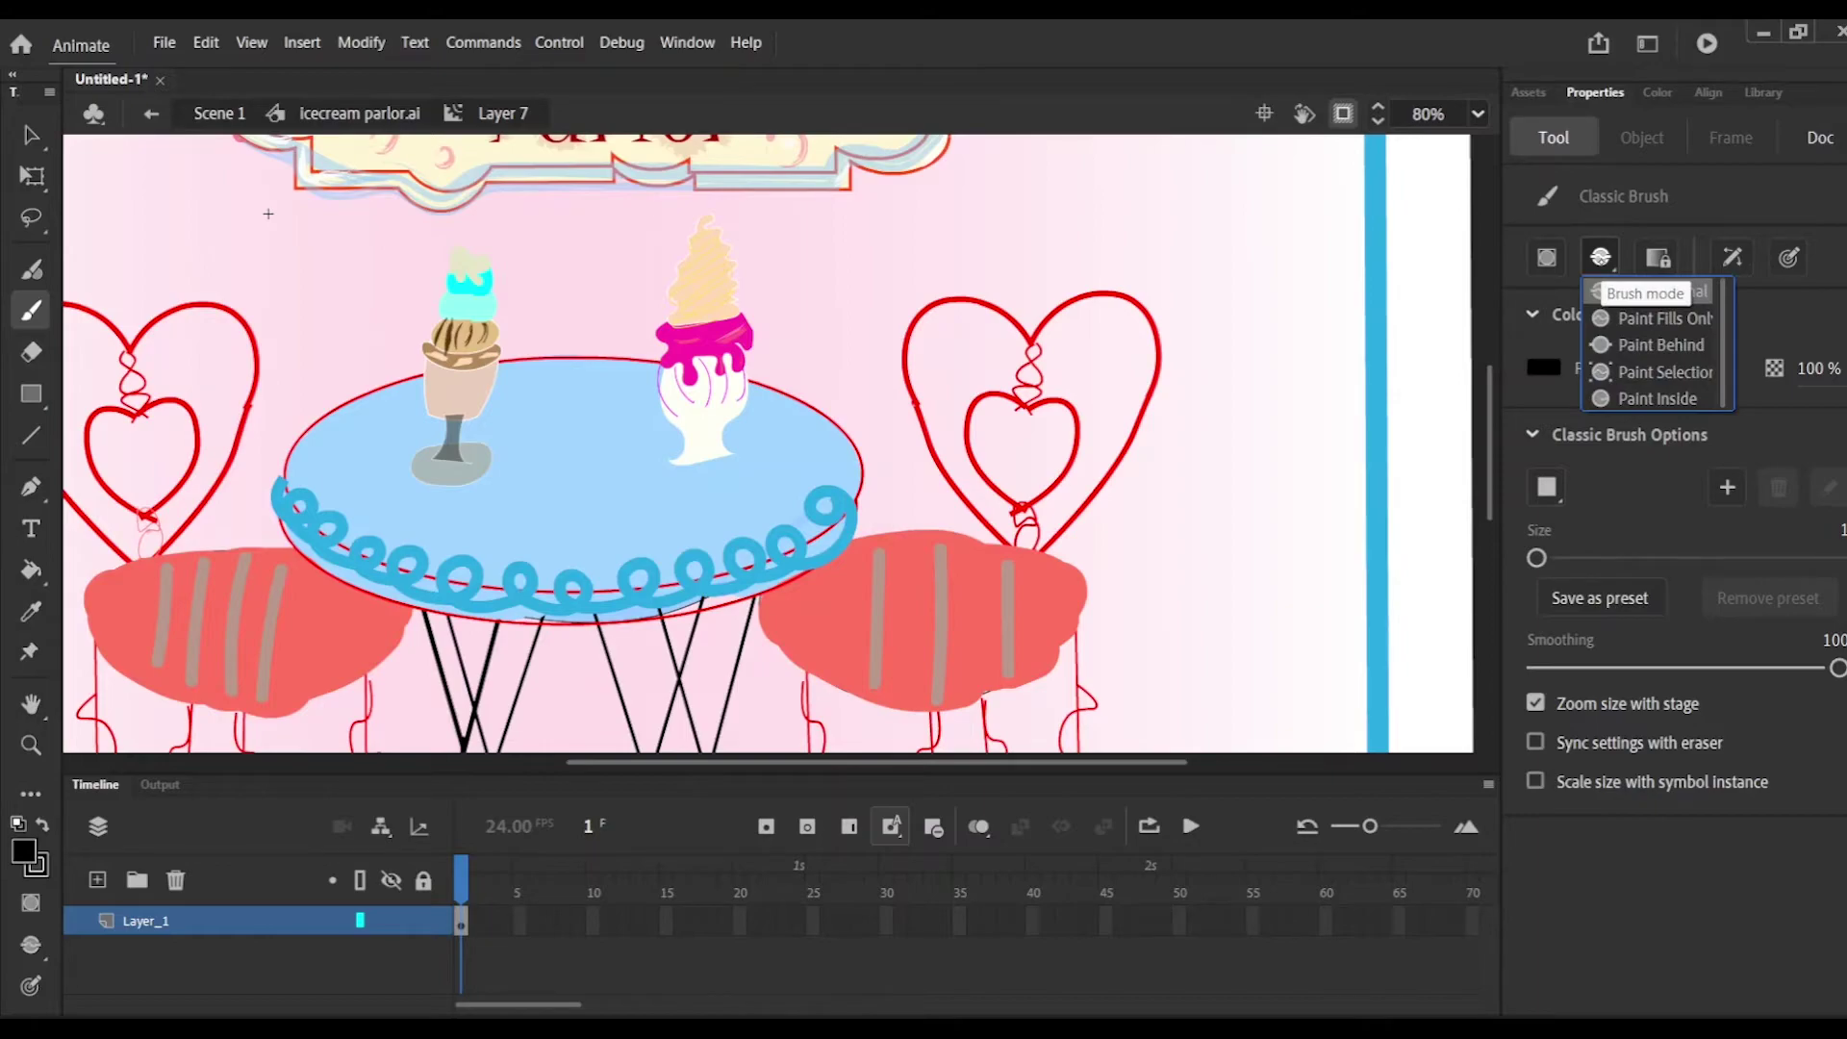
click(1708, 290)
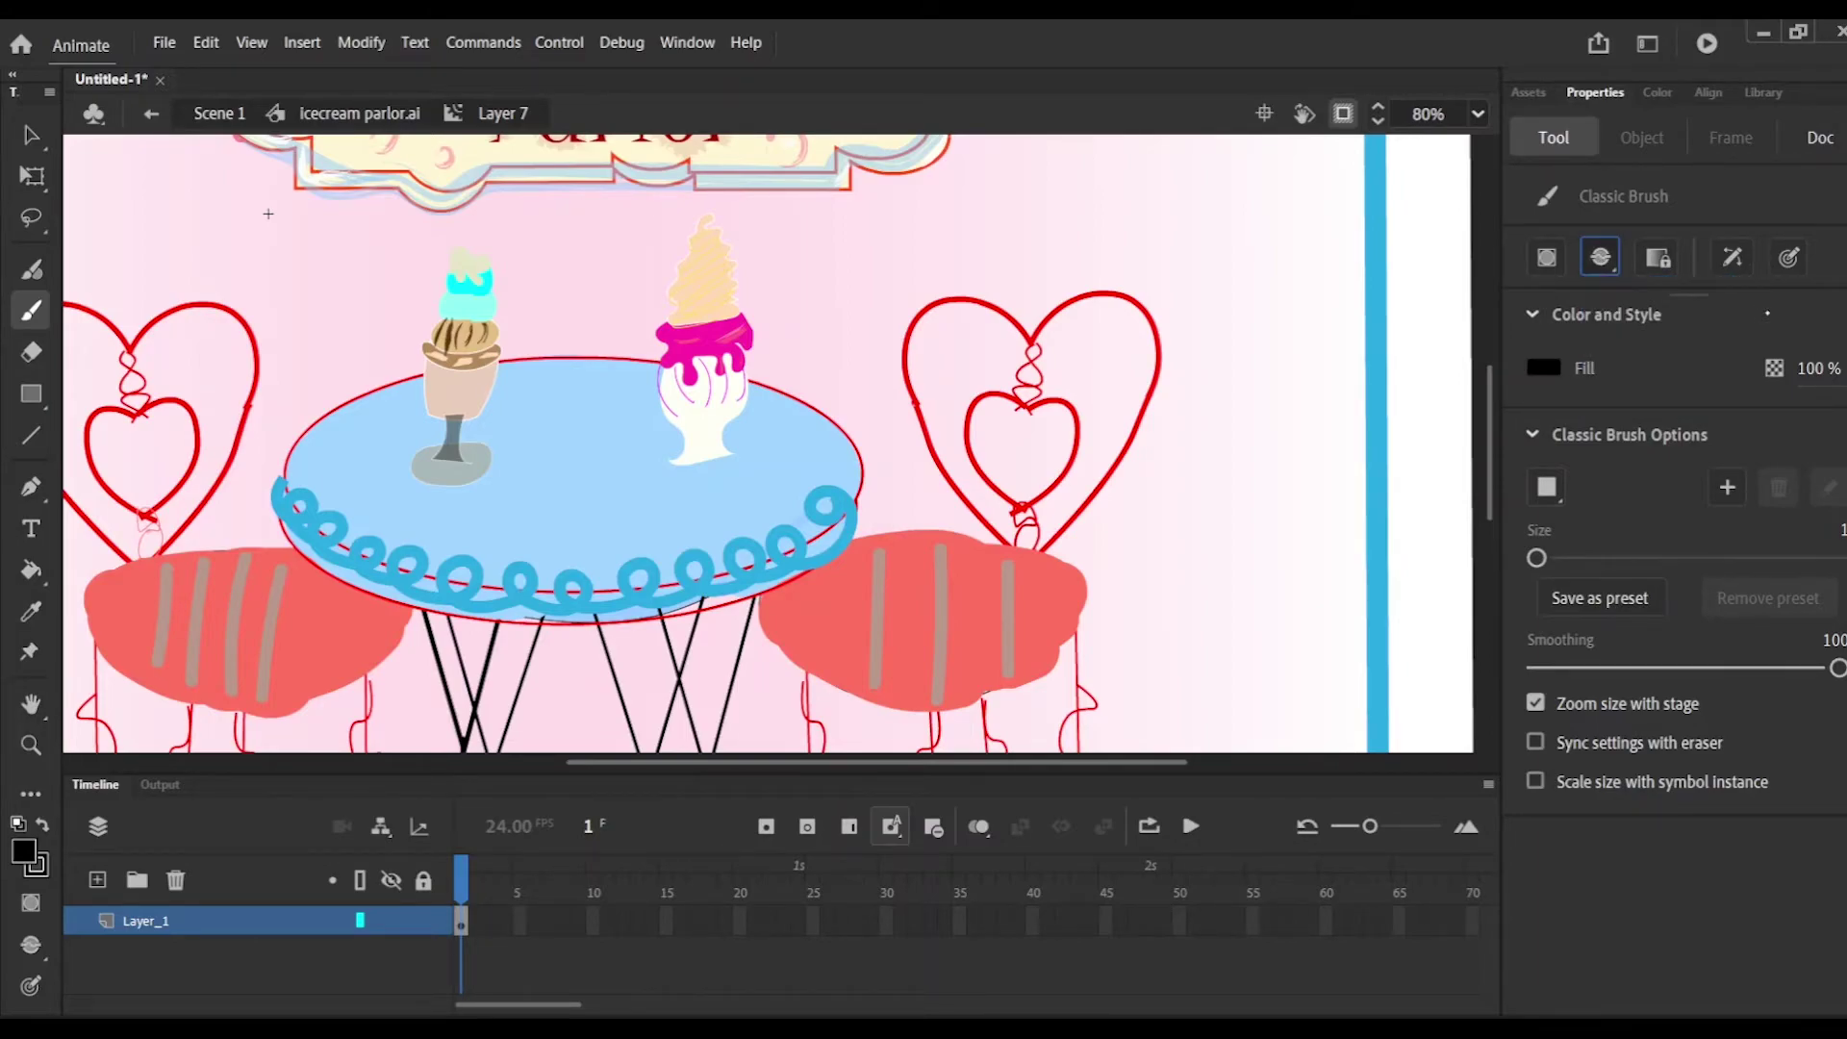
click(1543, 368)
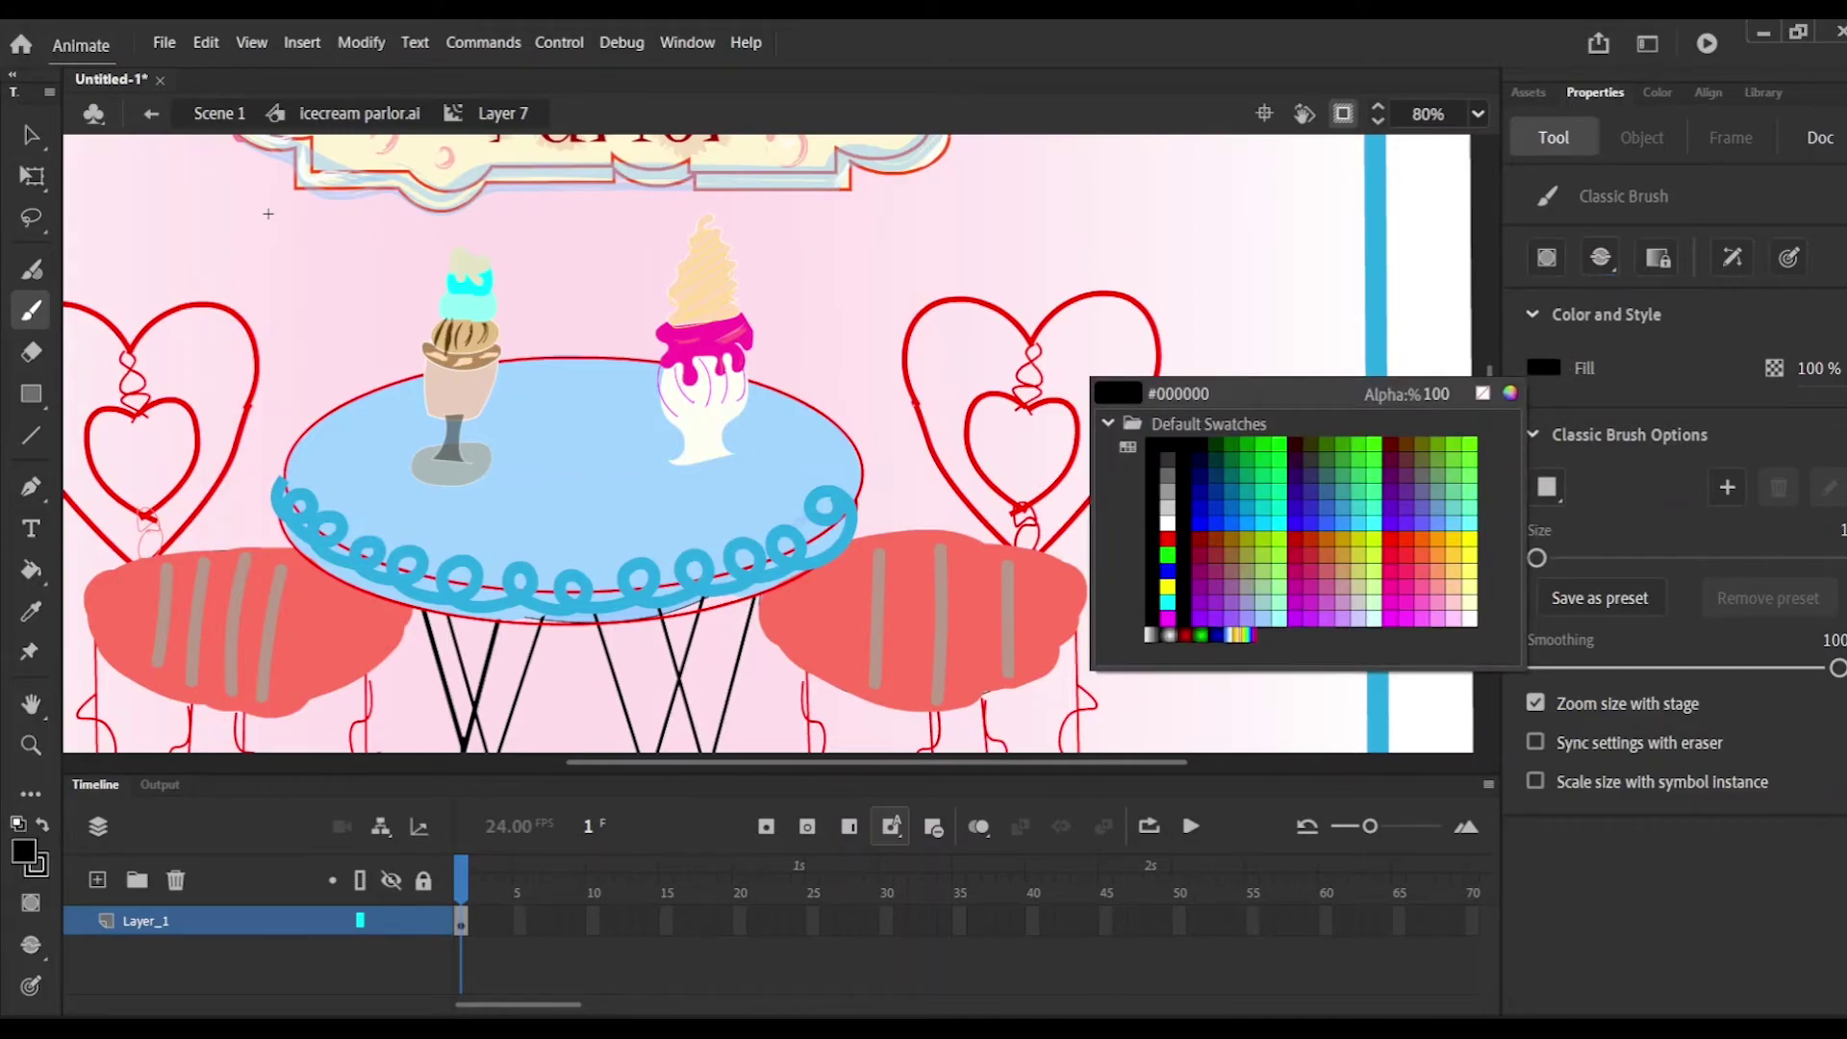
click(1134, 499)
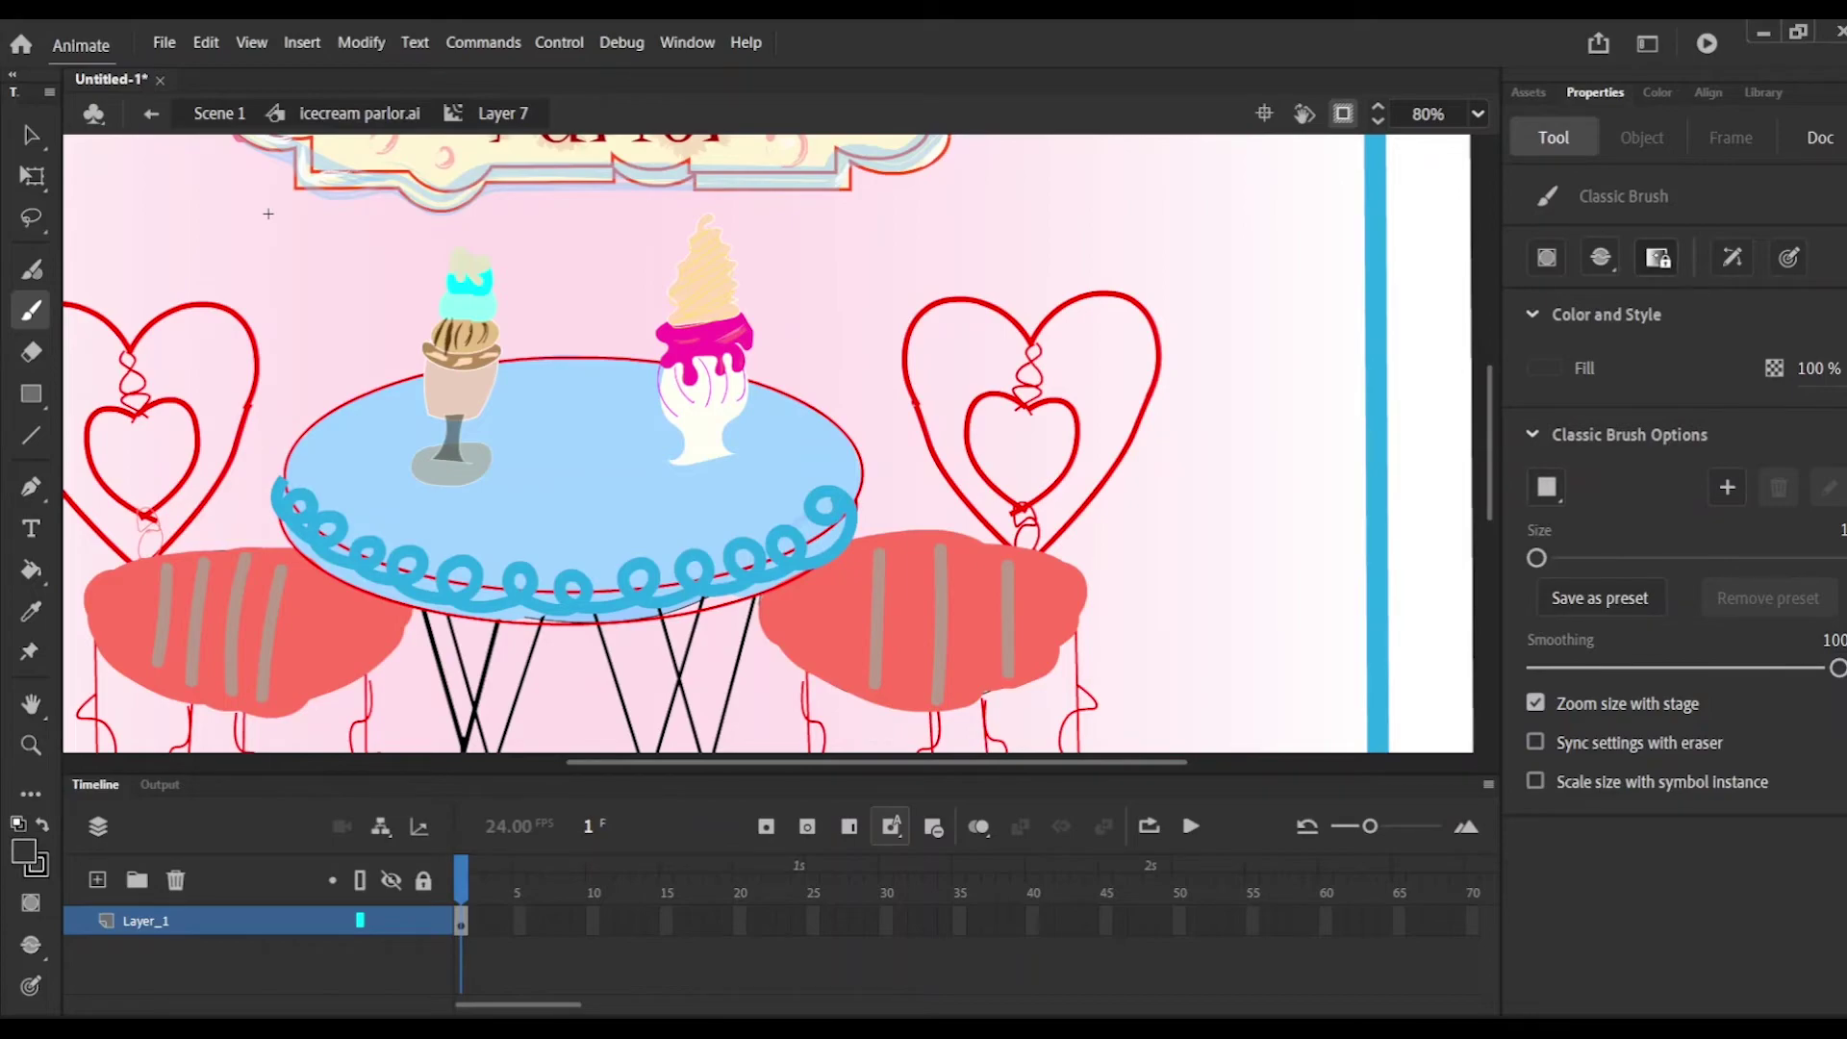
Step: Check the brush mode options, keep Paint Normal, and turn on object drawing for the Classic Brush
click(1657, 258)
click(1600, 257)
click(1601, 258)
click(1600, 258)
click(1647, 290)
click(1600, 258)
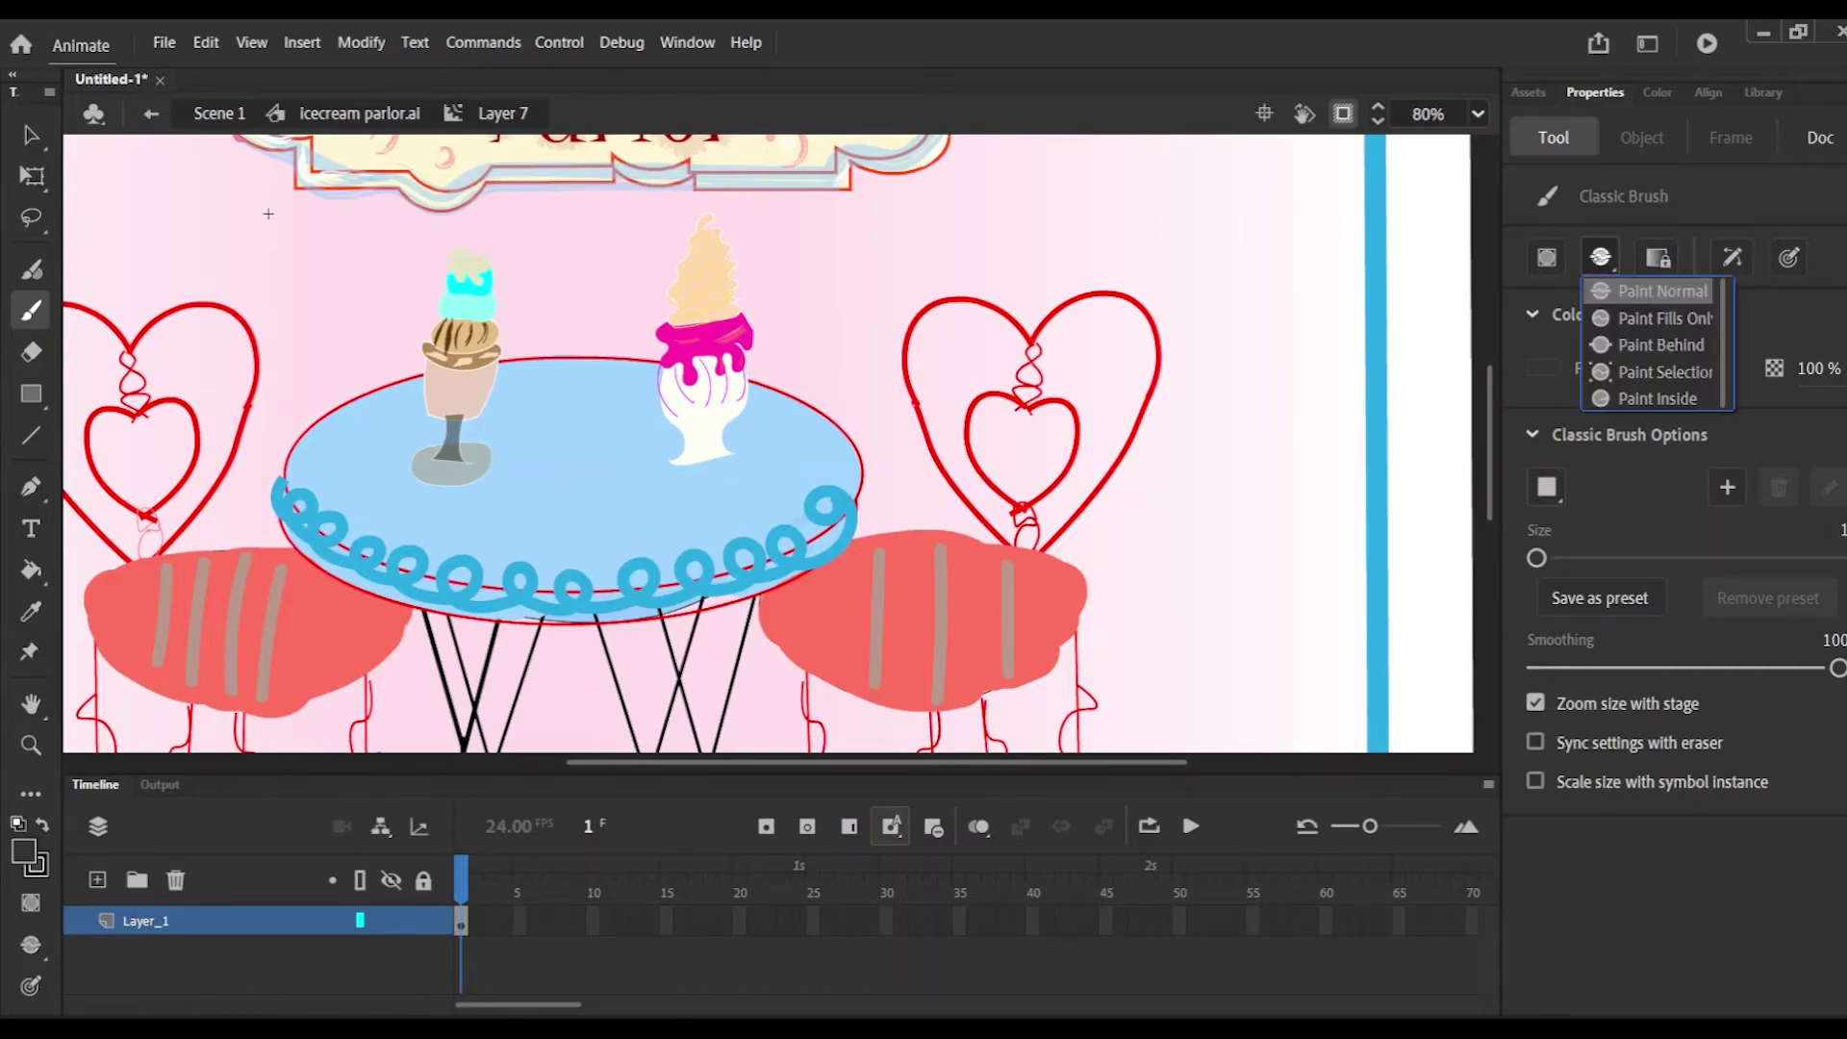
click(1791, 311)
click(1550, 257)
click(1550, 257)
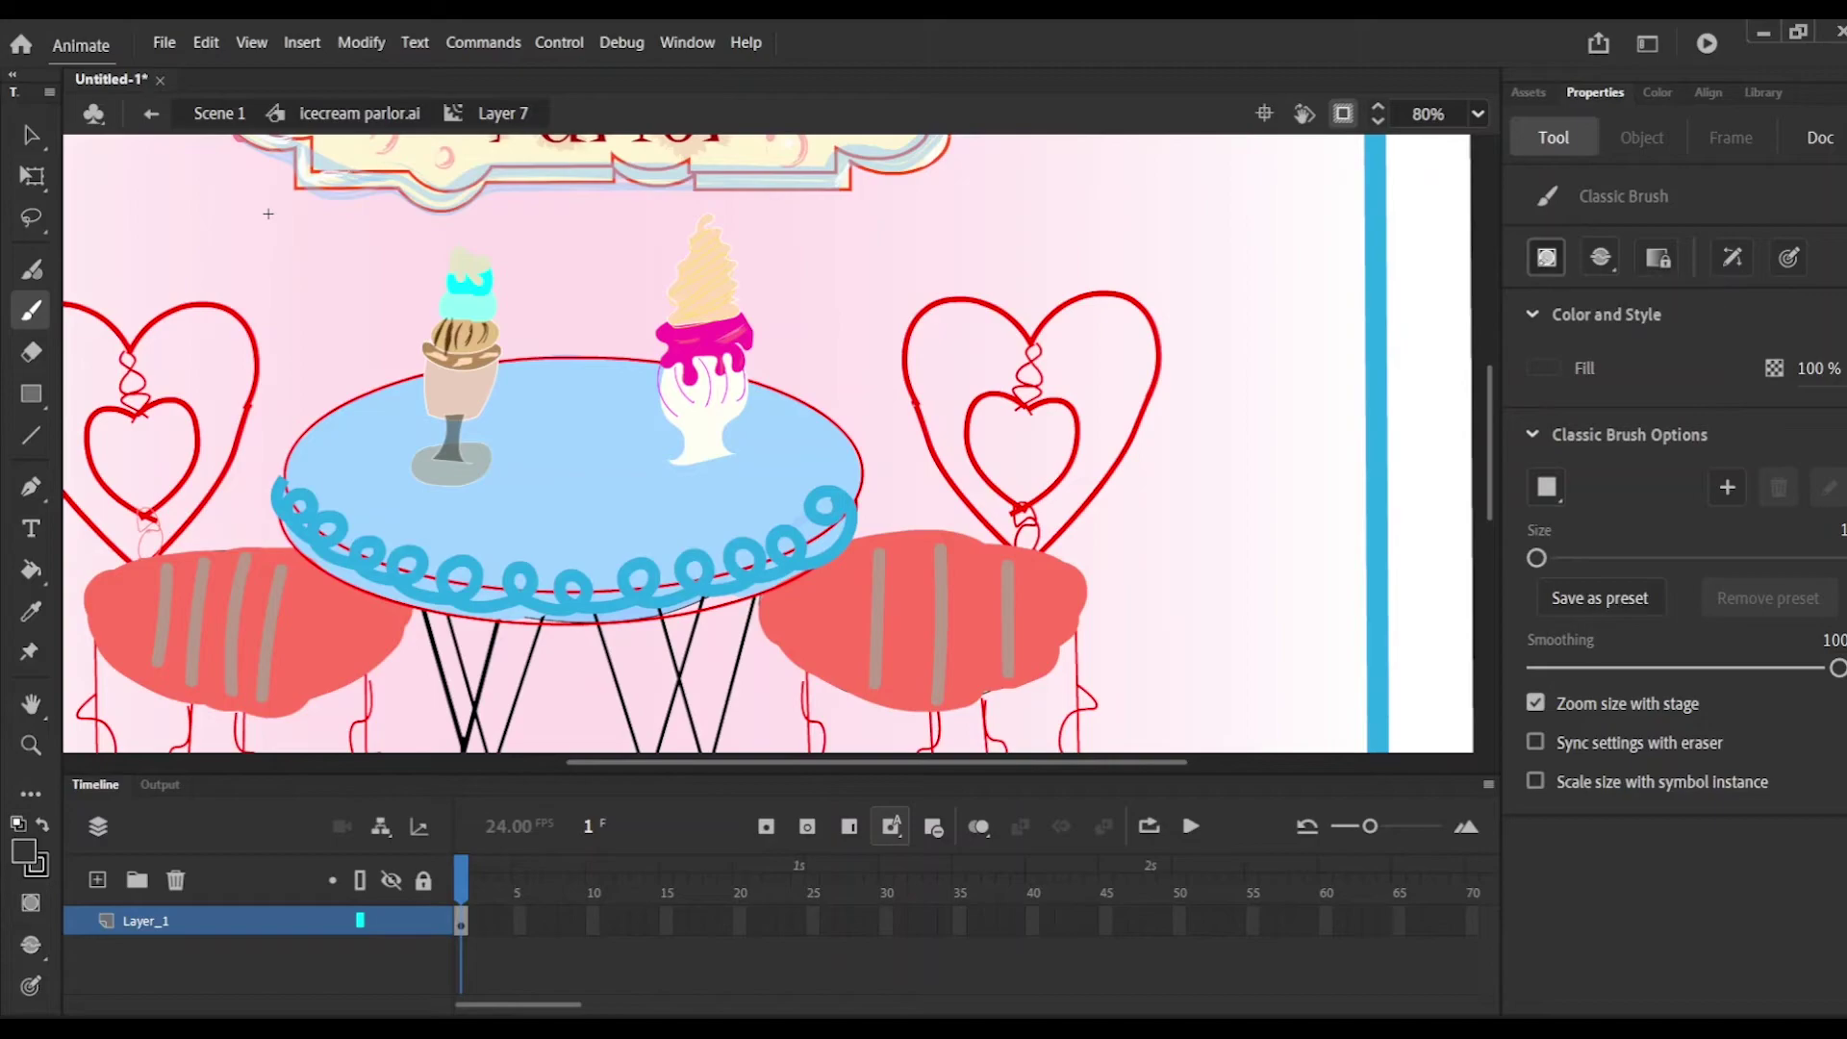
click(1550, 257)
key(j)
key(j)
key(j)
key(j)
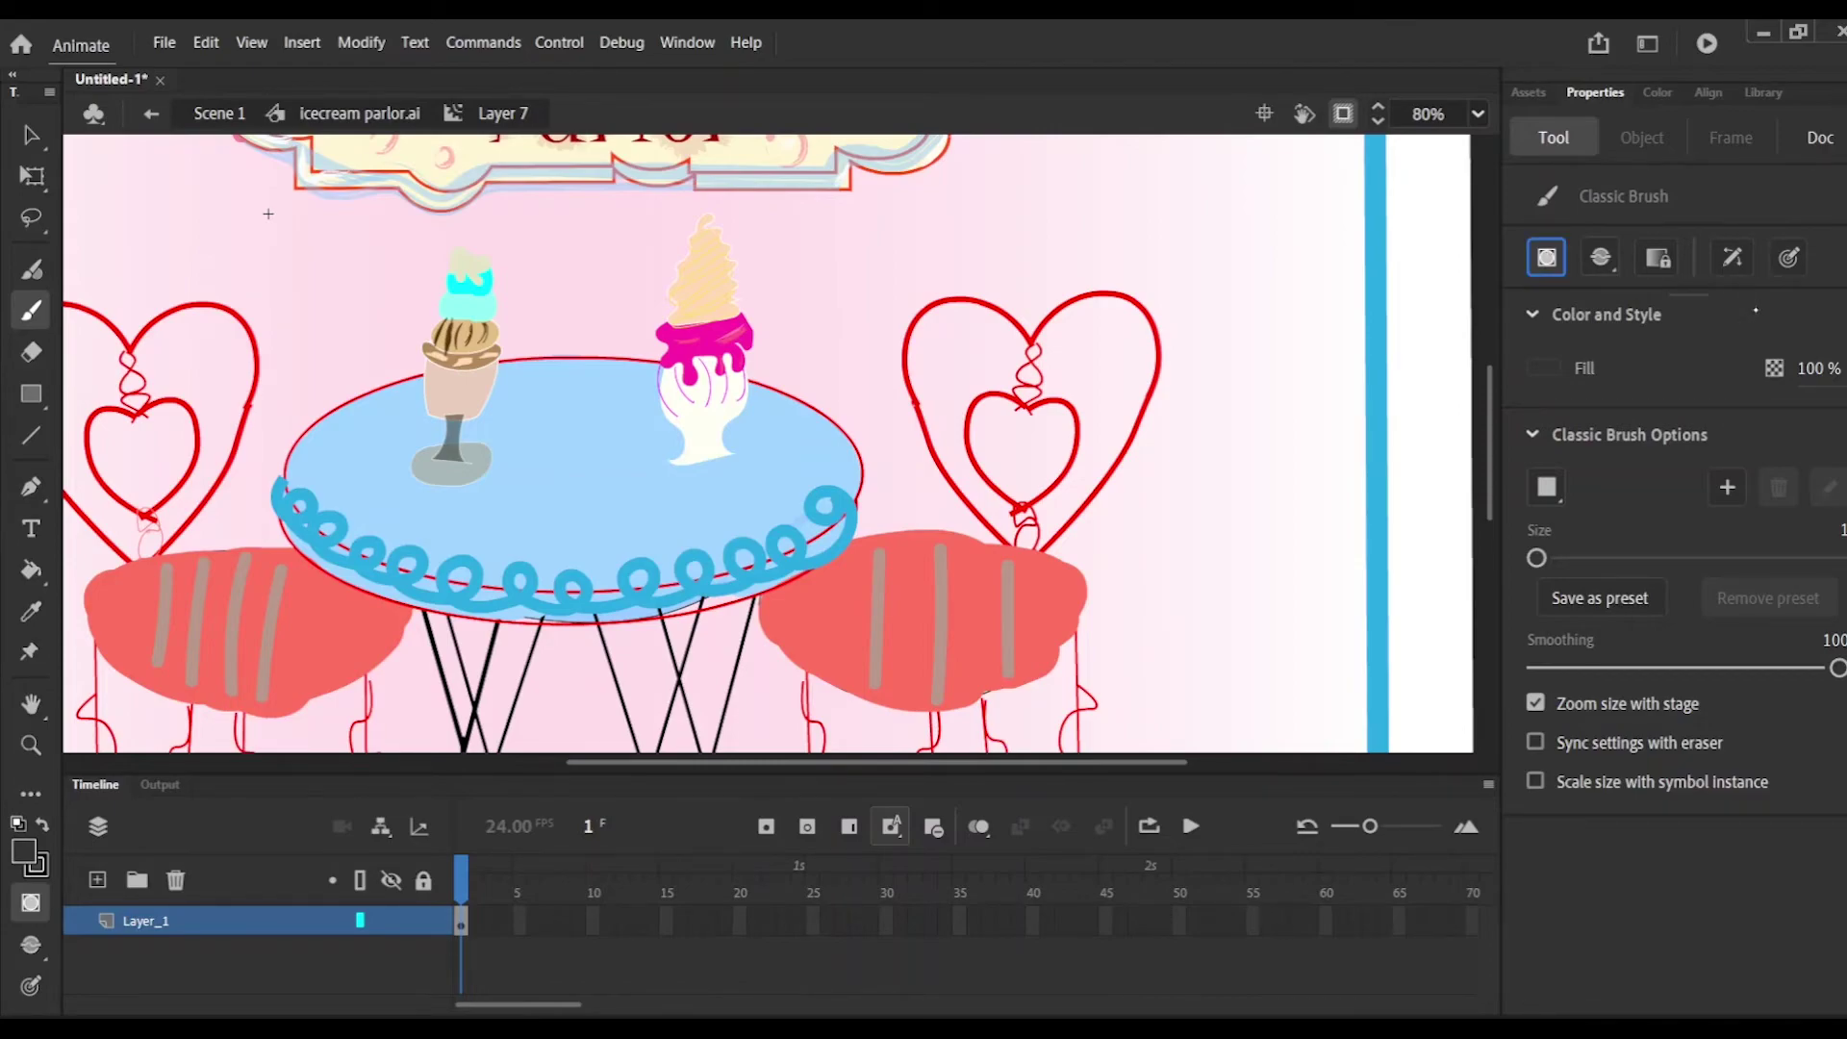
Step: Change the Classic Brush shape to the narrow upright ellipse
click(1555, 491)
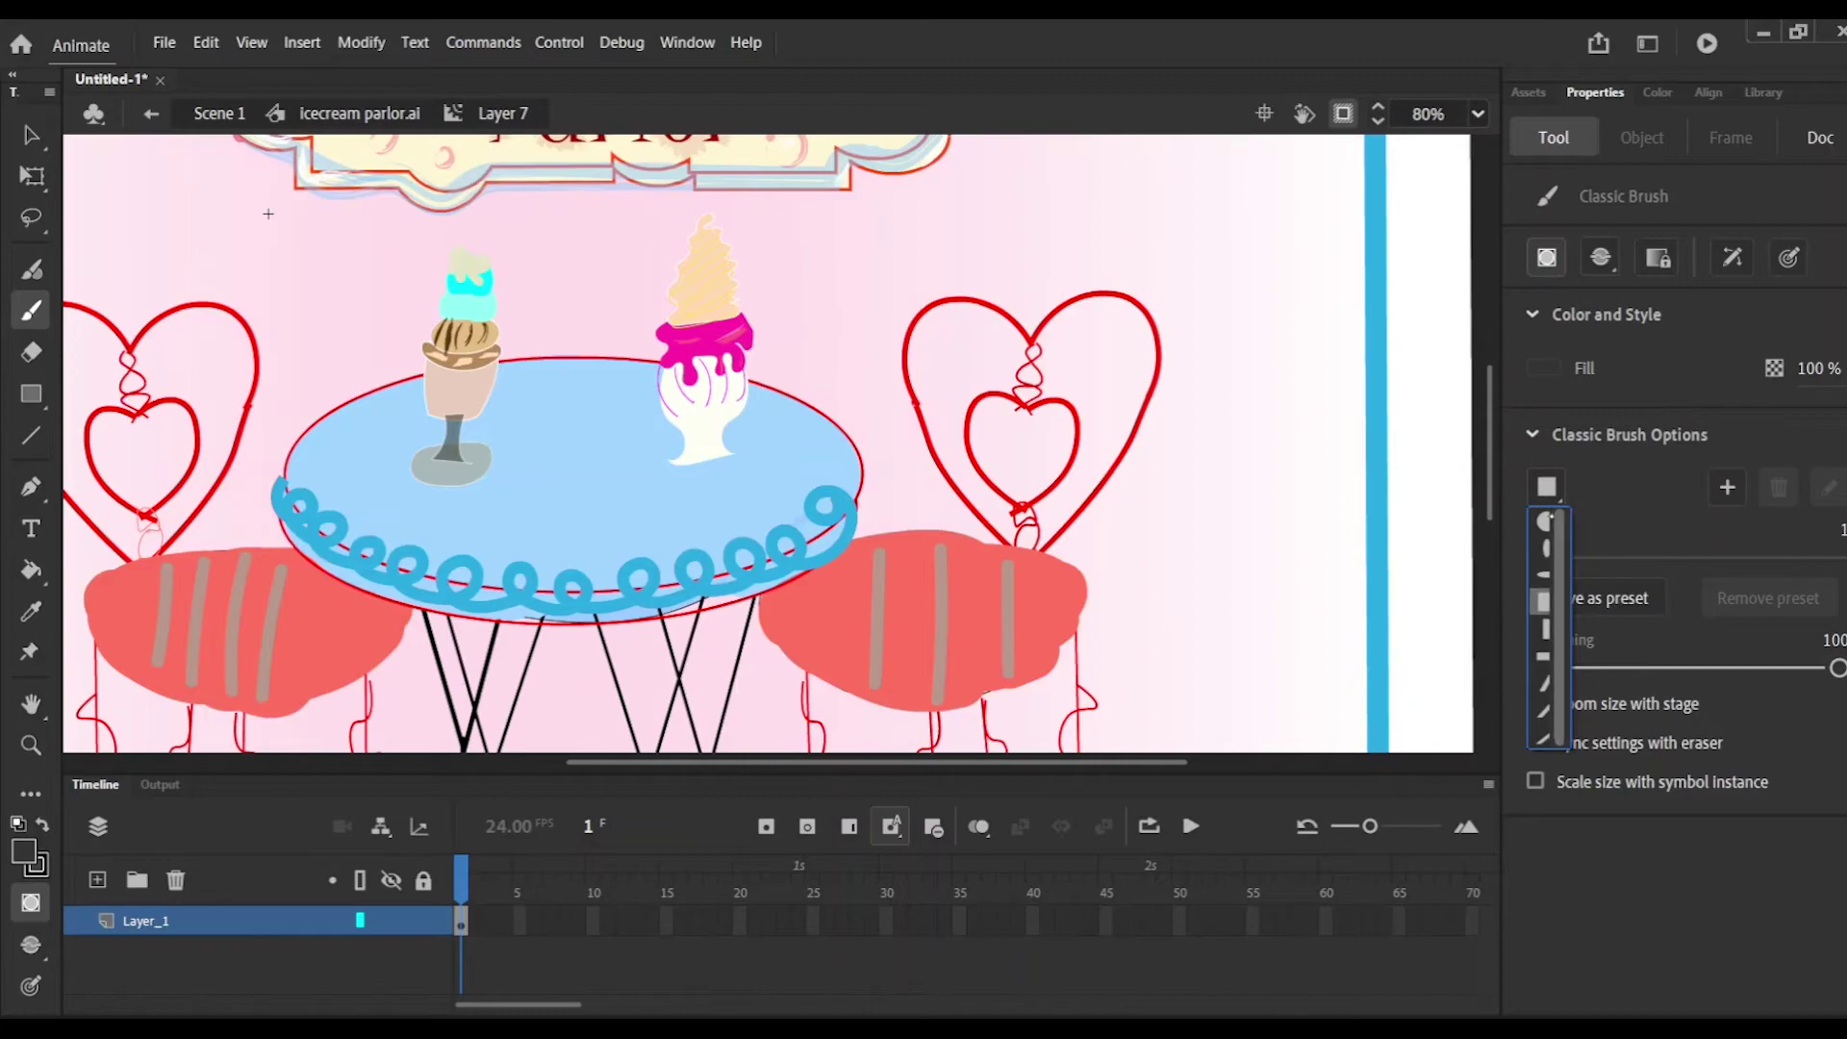
click(1545, 521)
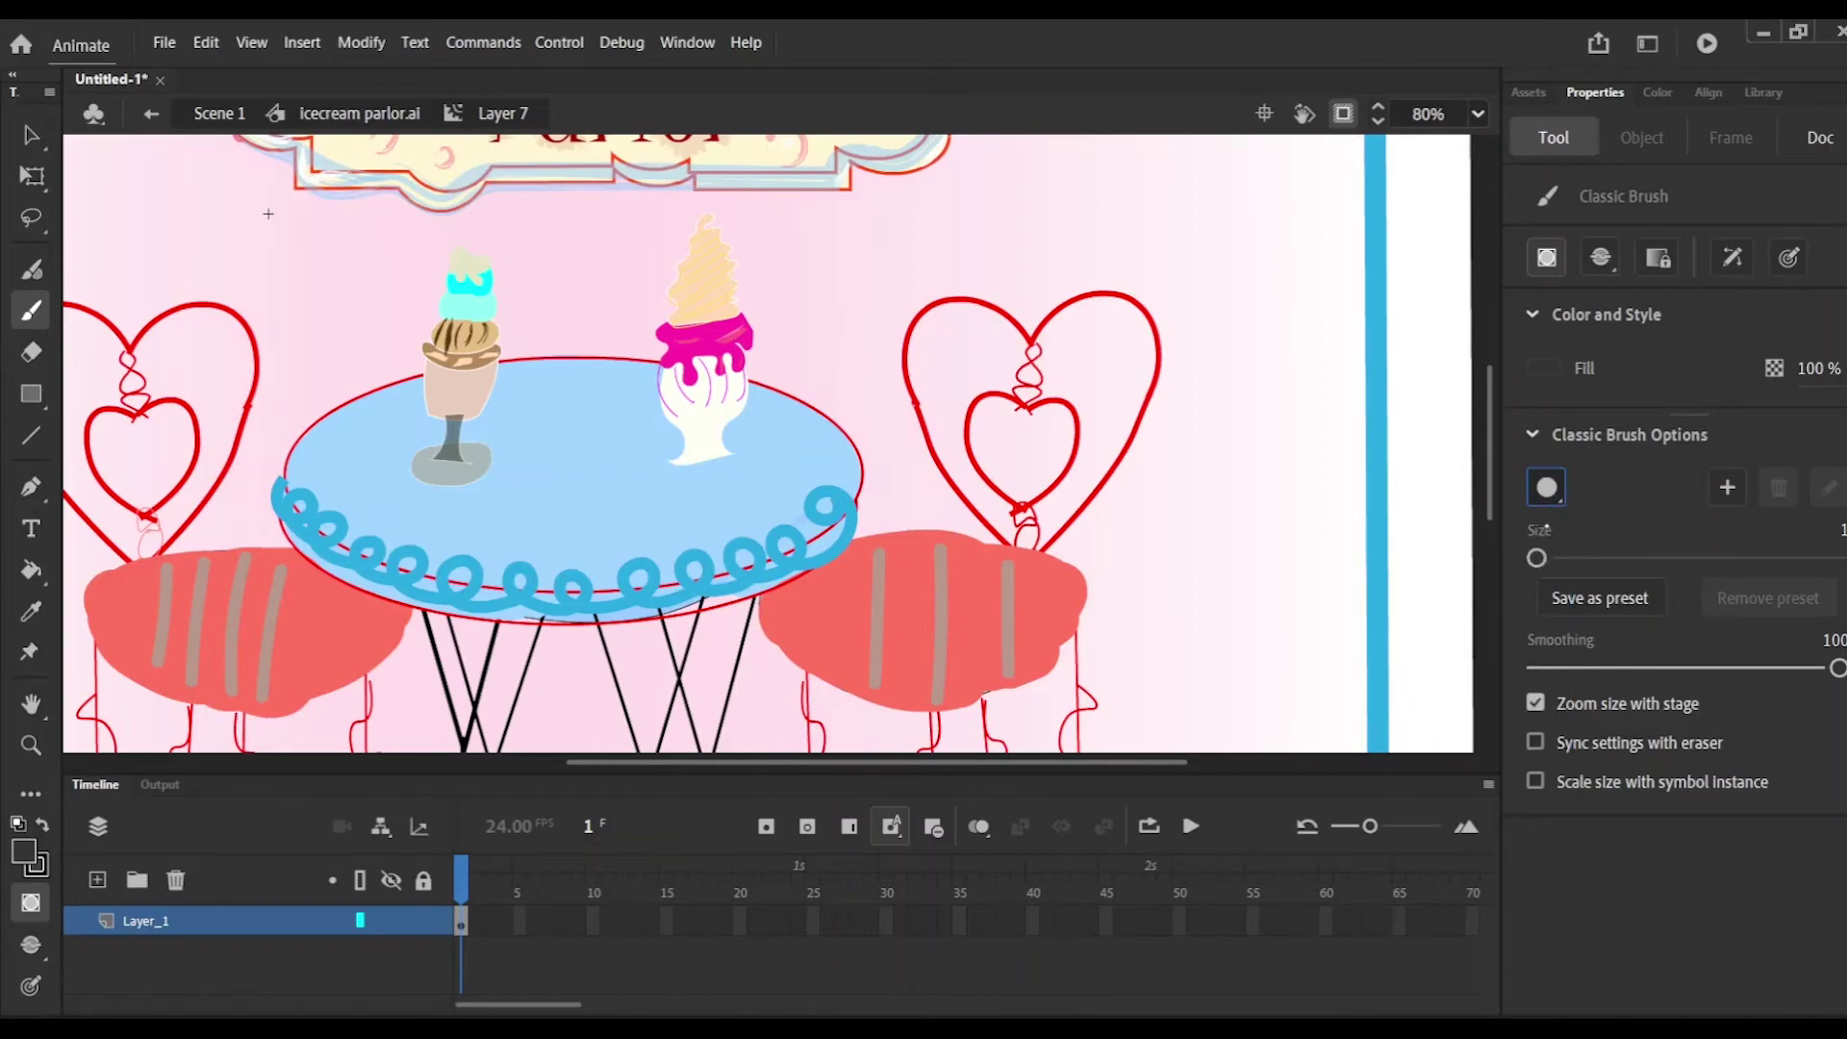
click(1547, 487)
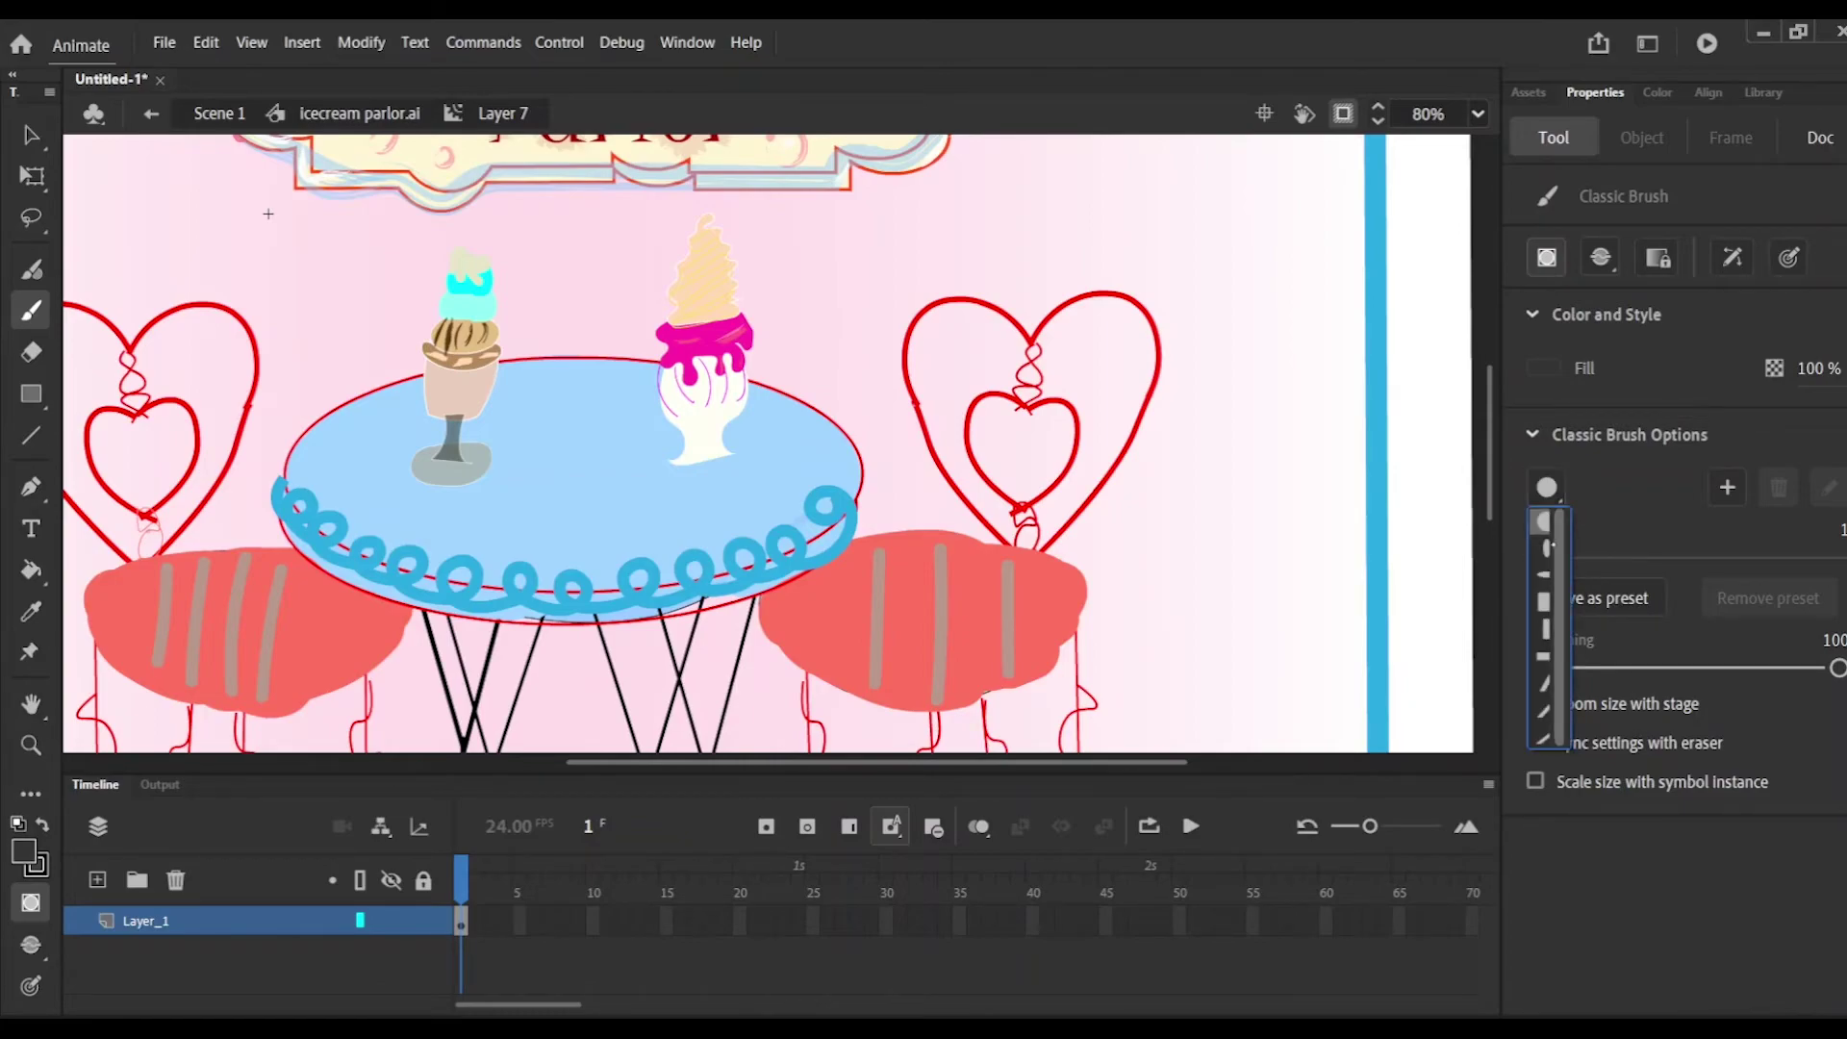
click(1545, 655)
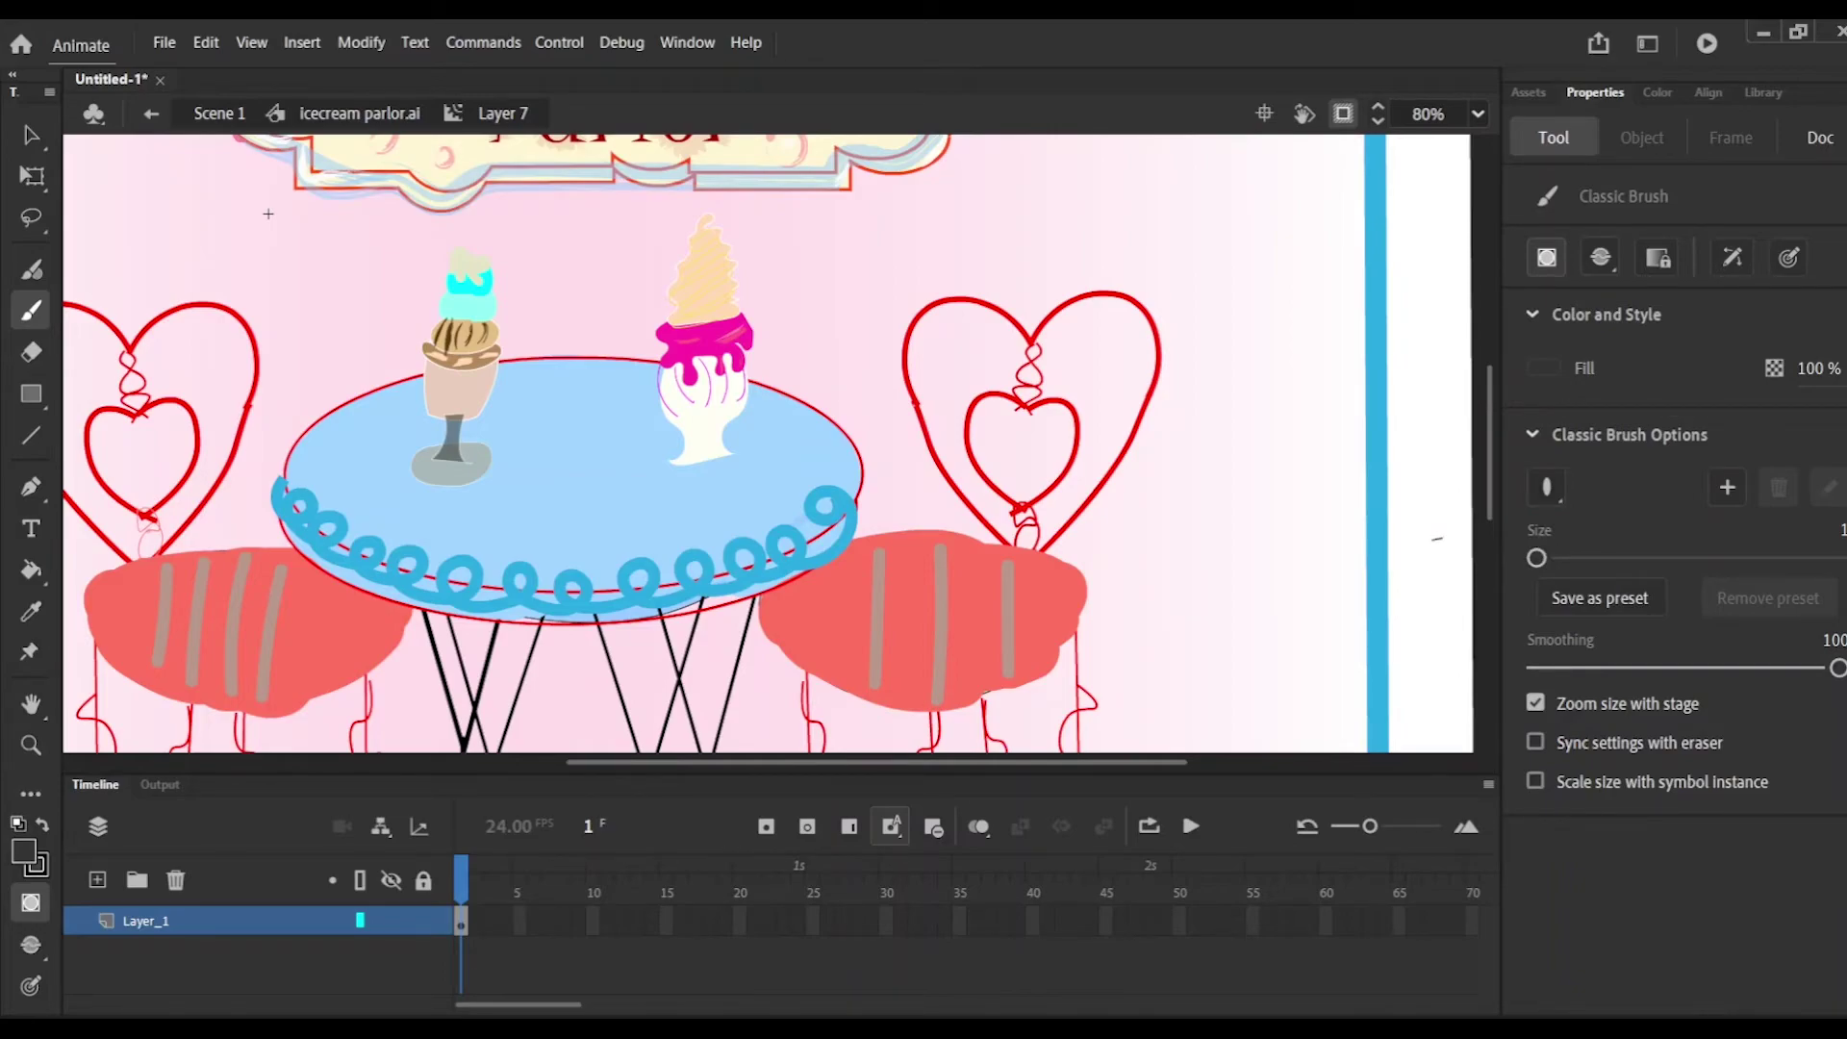
Step: Test the brush at size 70 with a dab beside the scene and undo the test marks
drag(1537, 558, 1641, 558)
click(1436, 467)
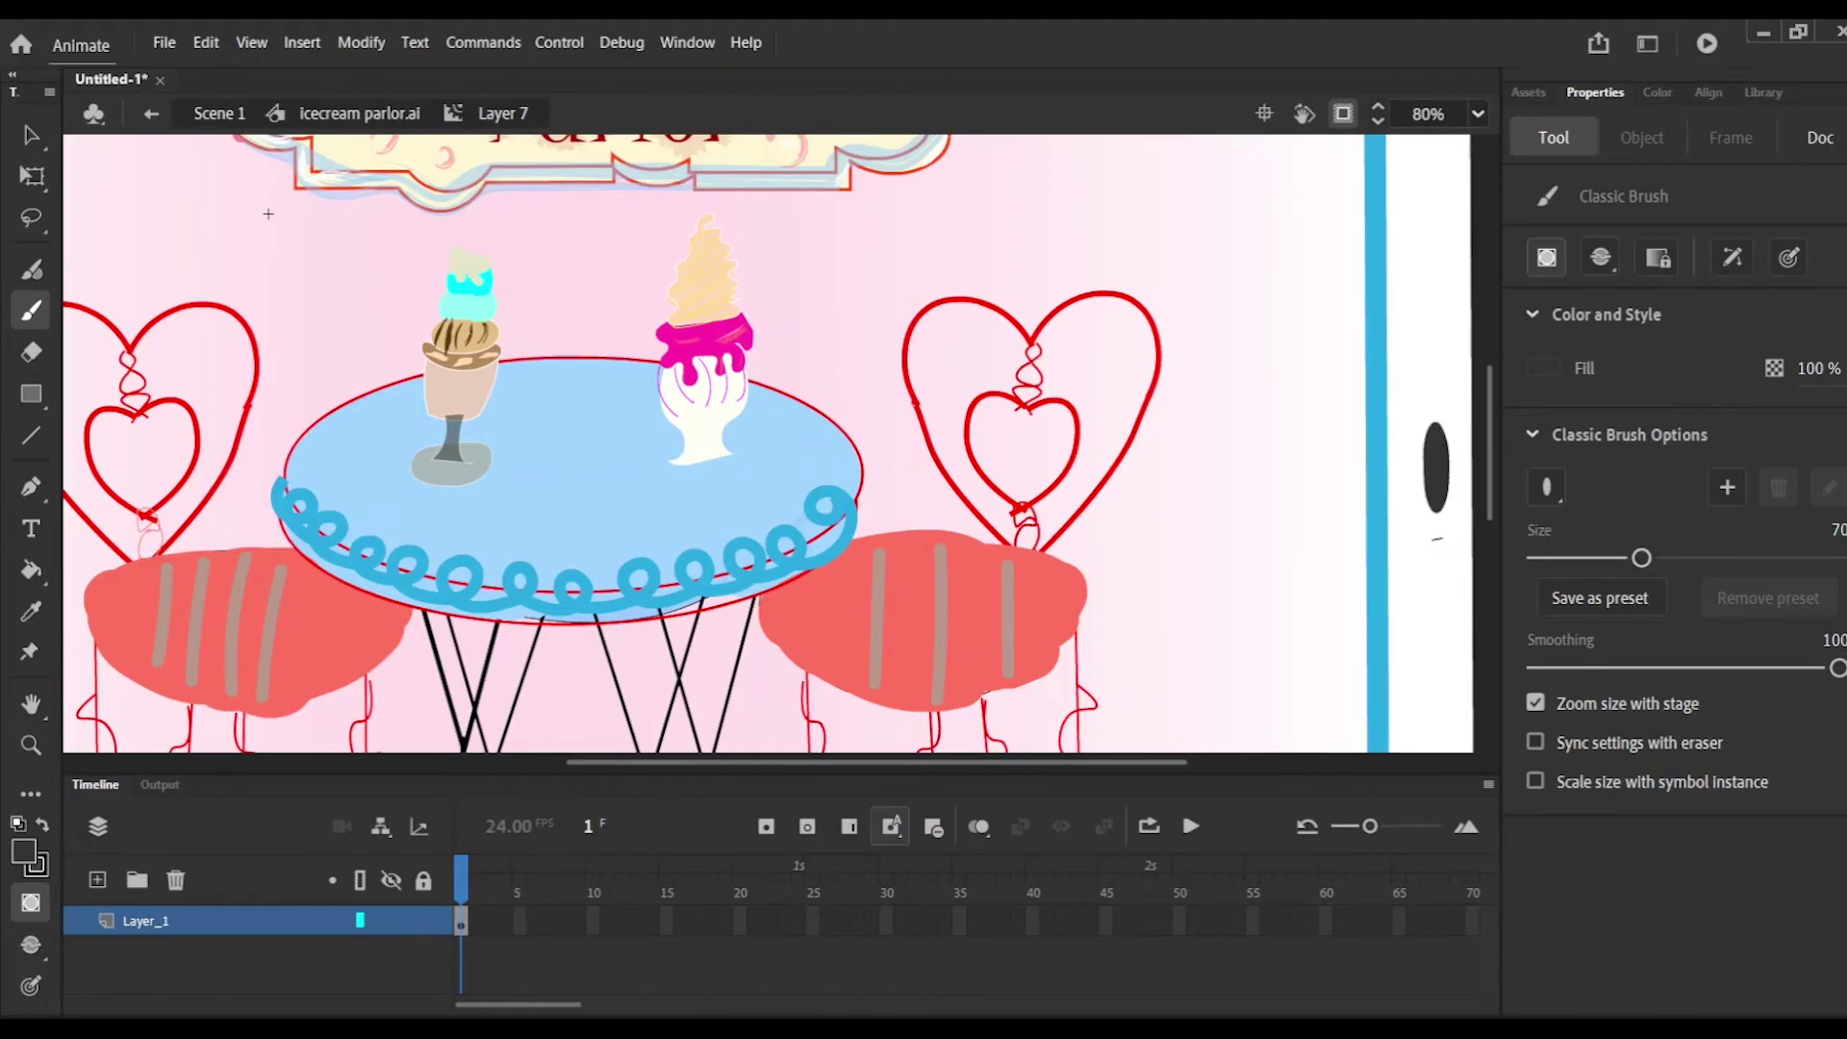
key(alt+e)
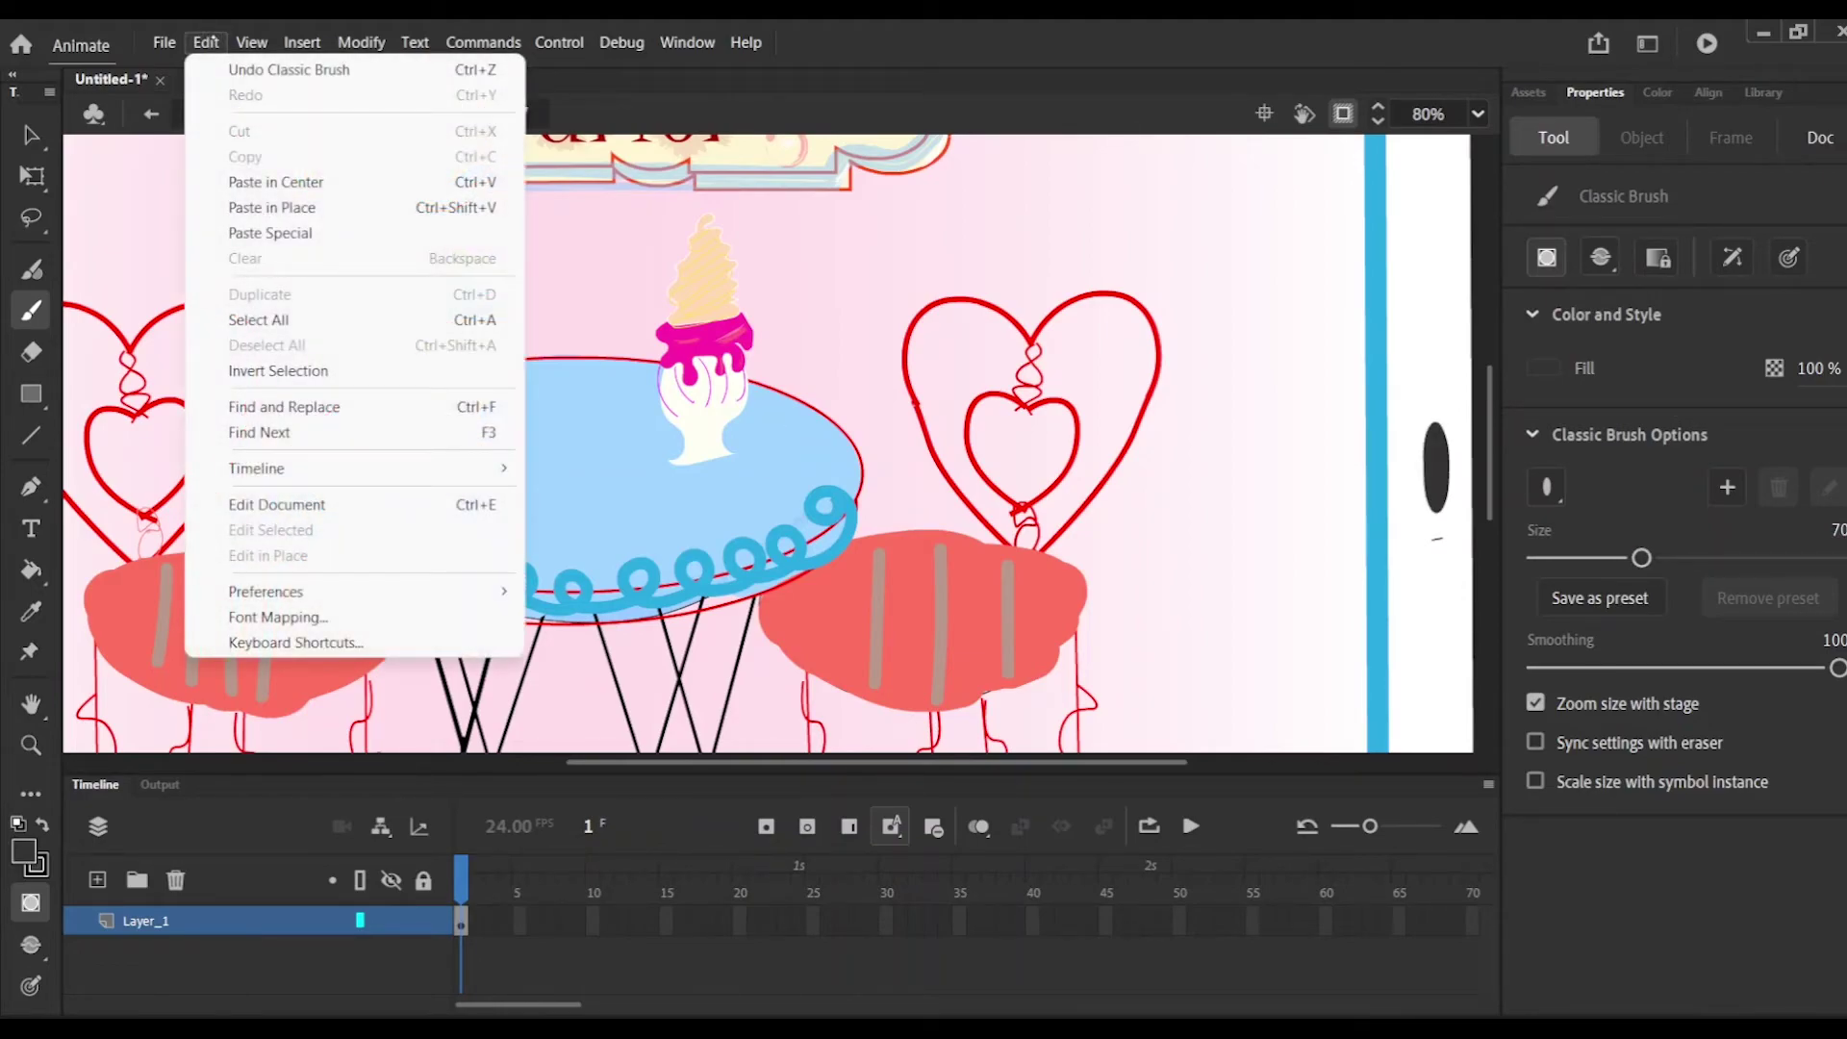
click(282, 70)
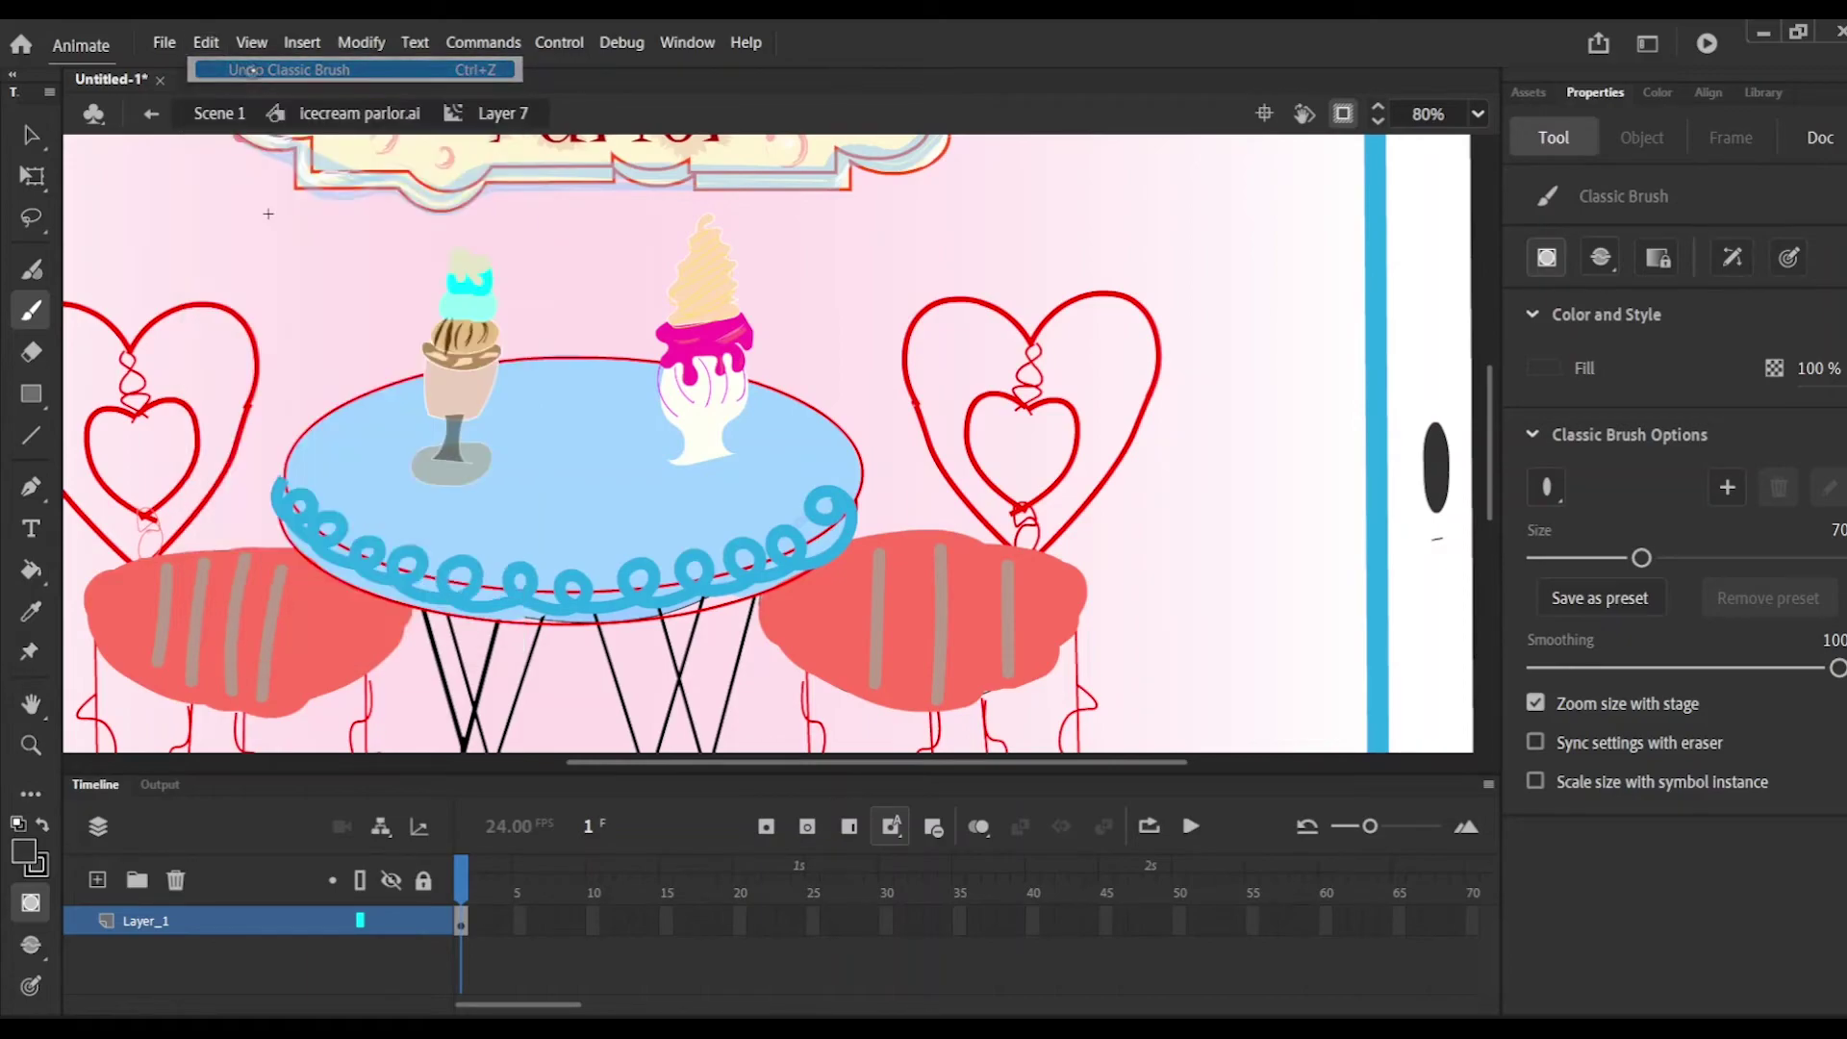
click(208, 42)
click(282, 70)
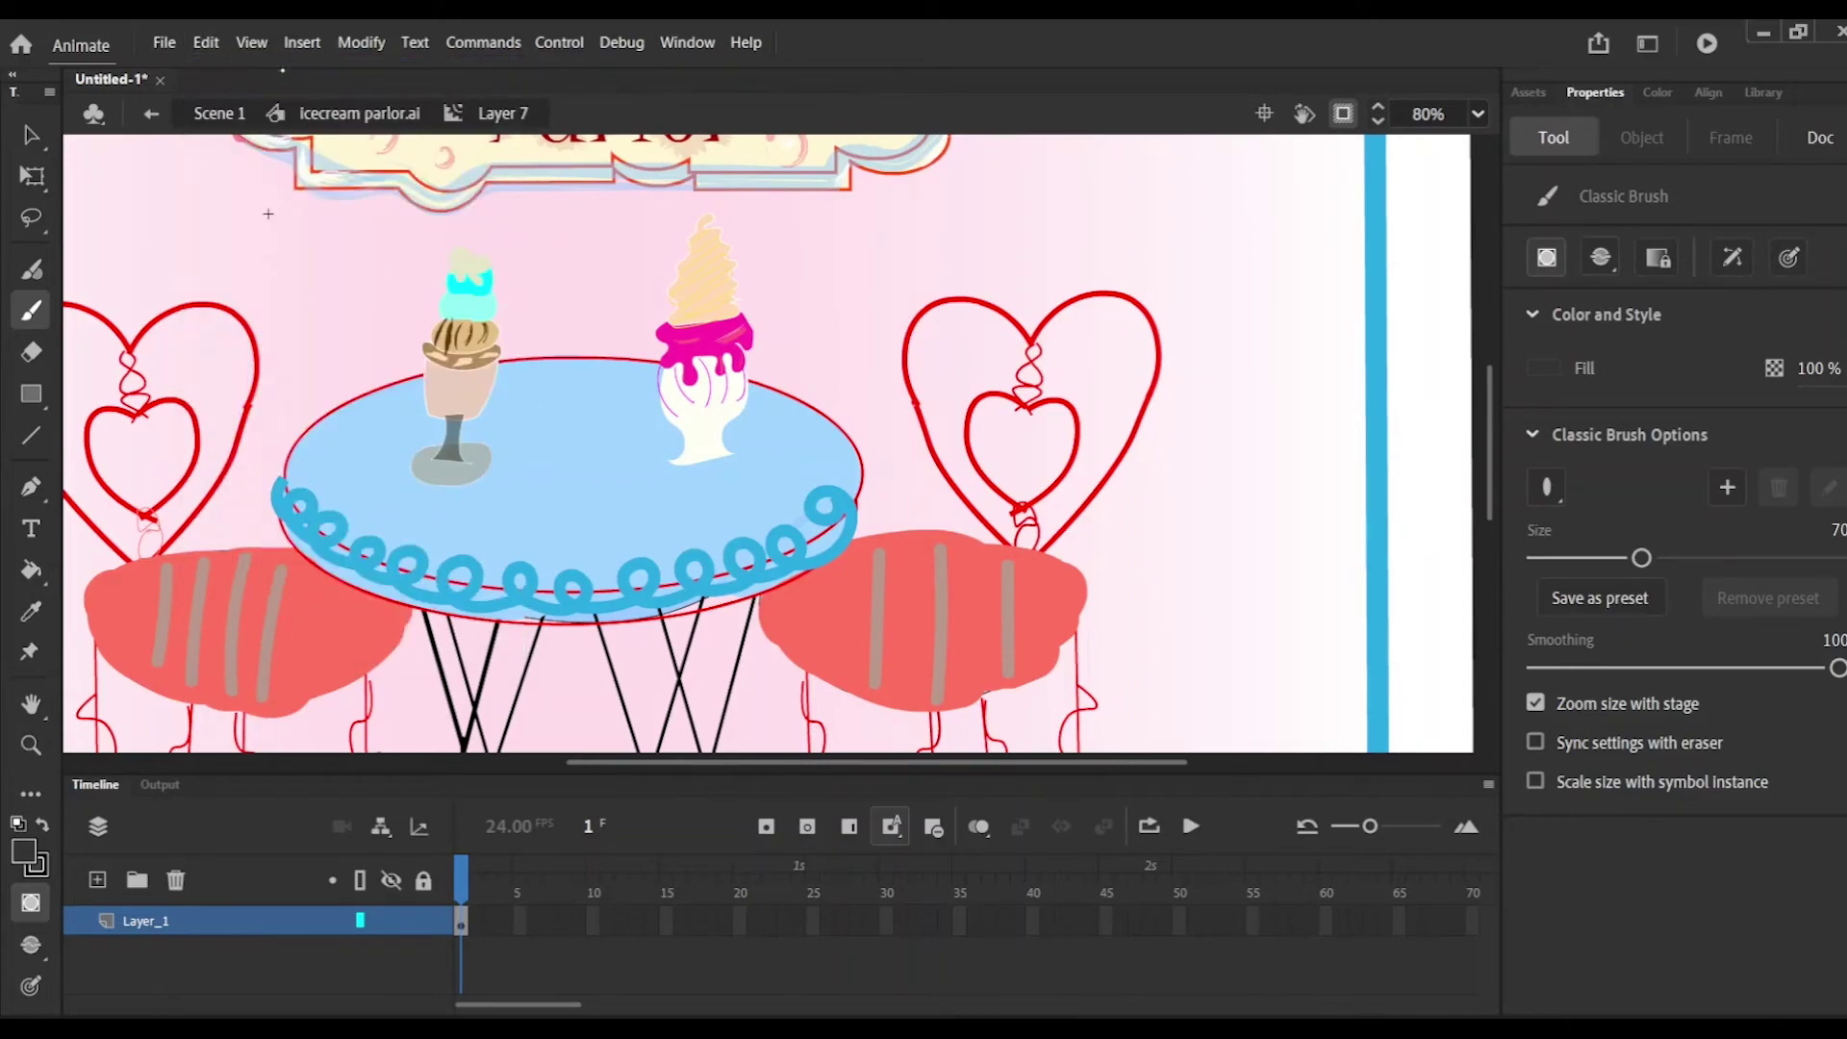
Step: Set the brush size to 20 and sample the left sundae's caramel scoop as the tan fill colour
drag(1641, 558, 1591, 574)
key(bracketleft)
key(bracketleft)
key(bracketleft)
key(bracketleft)
key(bracketleft)
click(1543, 368)
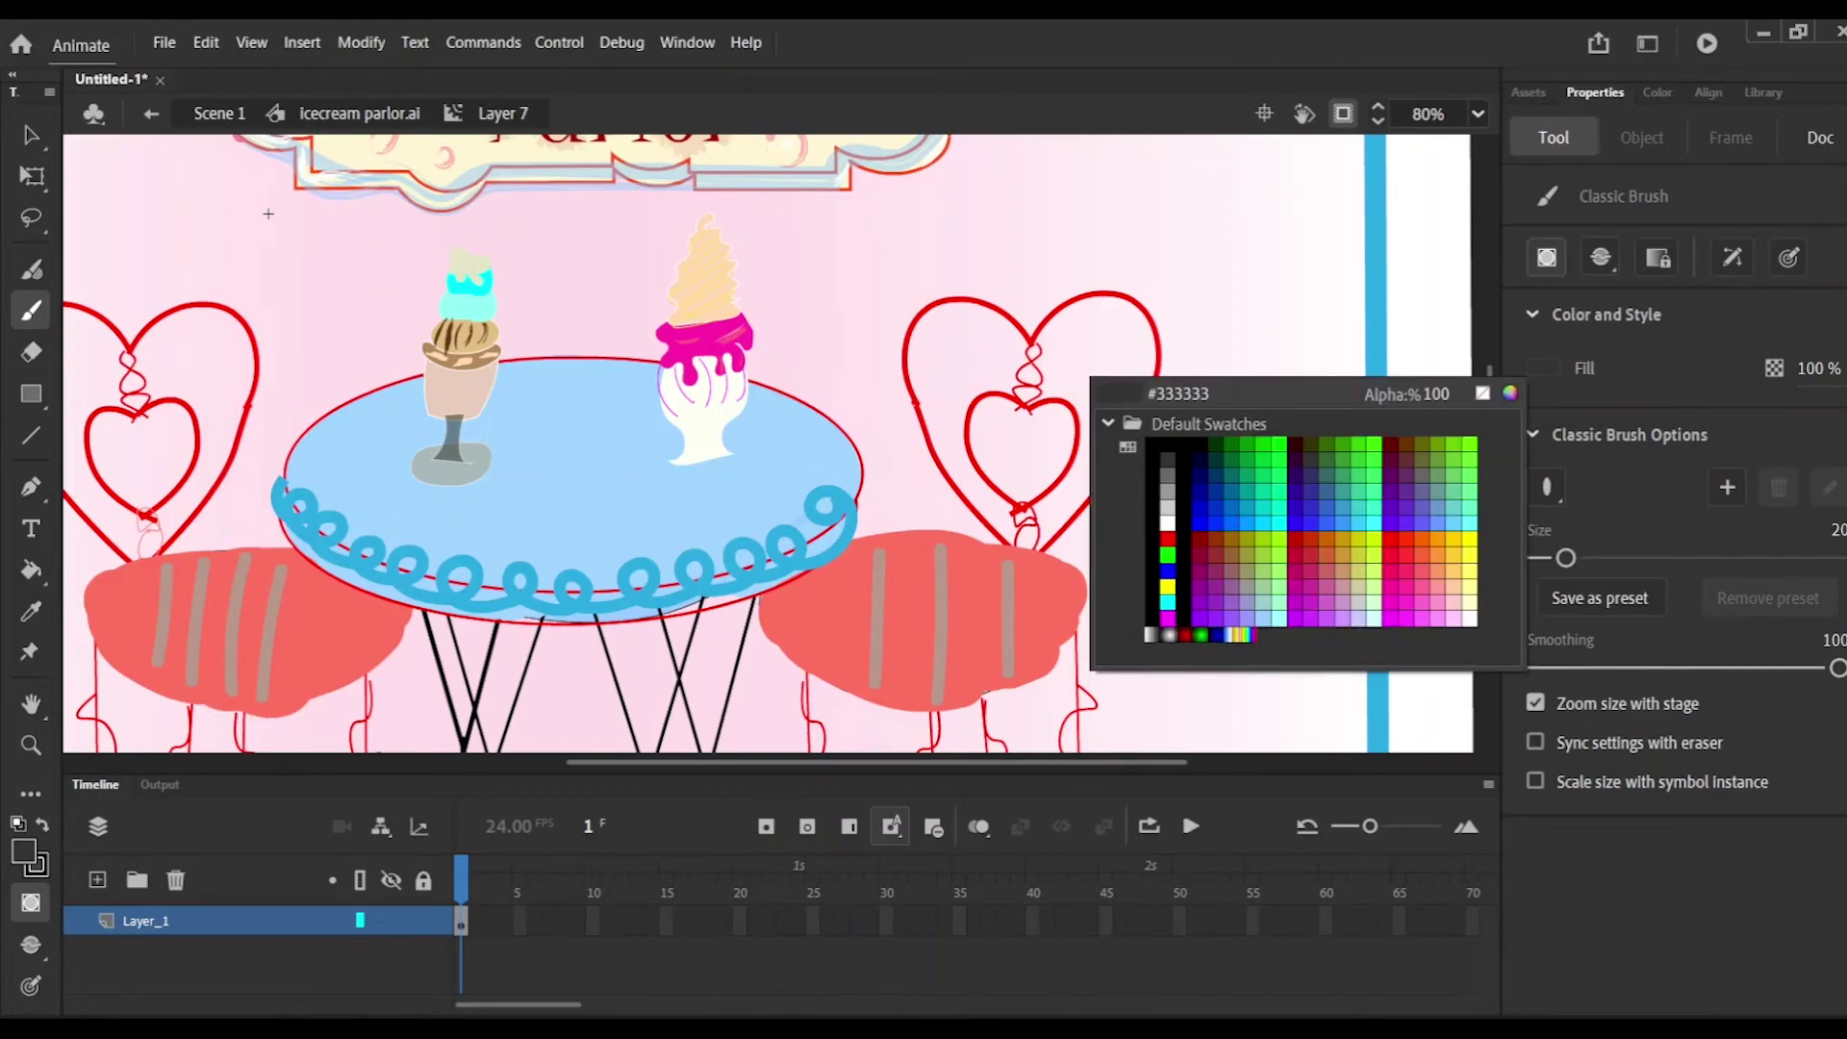
click(467, 334)
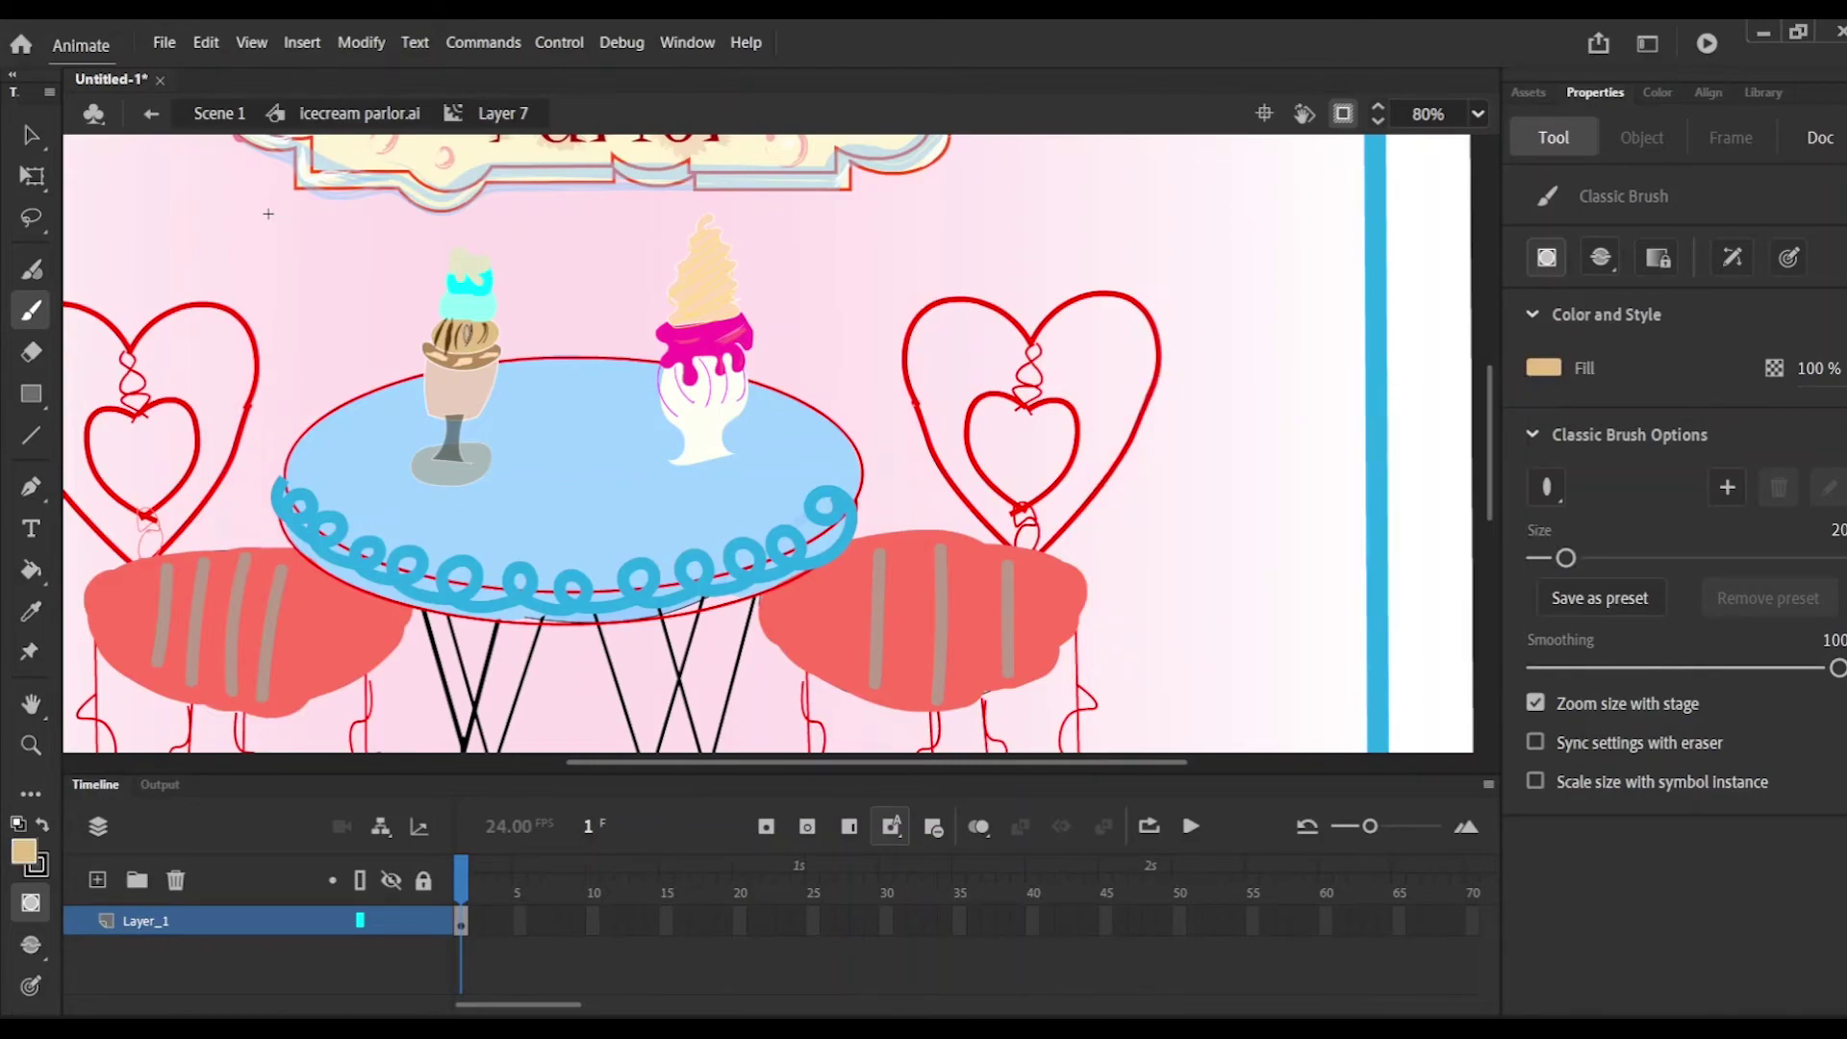
Step: Add a keyframe at frame 4 of Layer_1 and clear the keyframe at frame 5
click(461, 921)
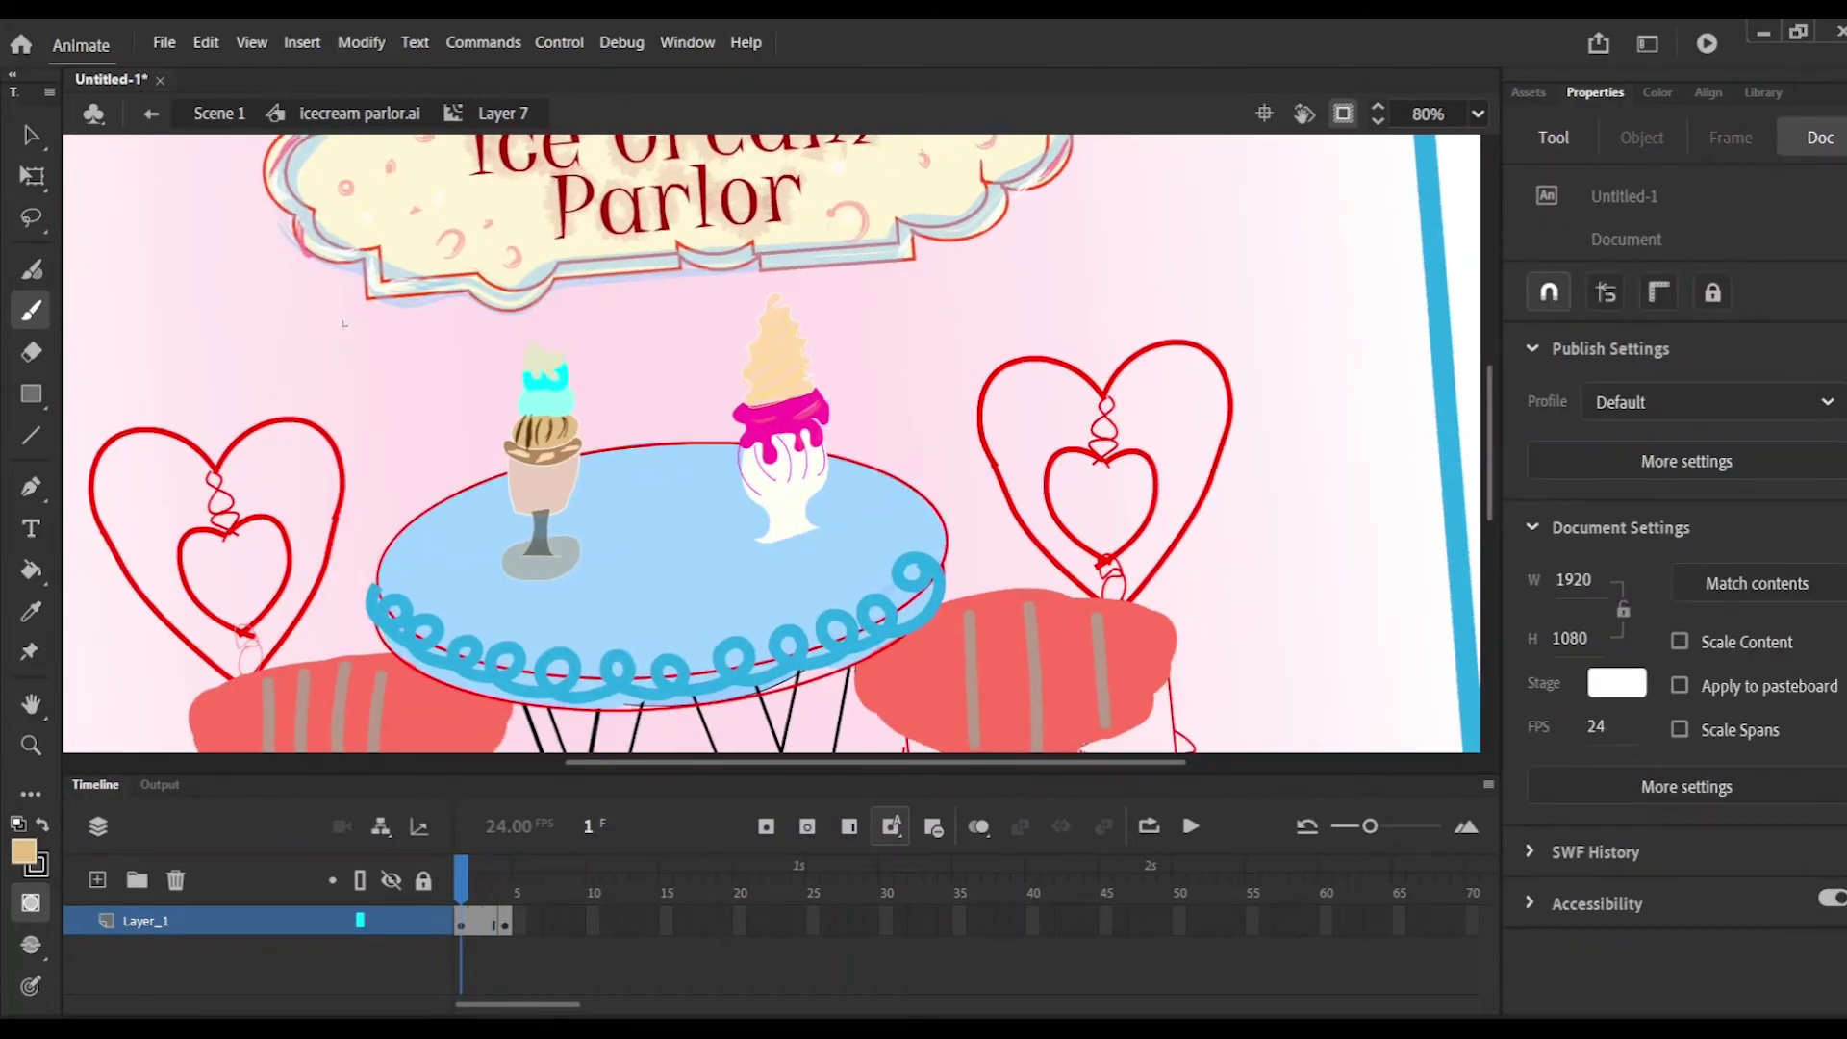
drag(355, 299, 674, 310)
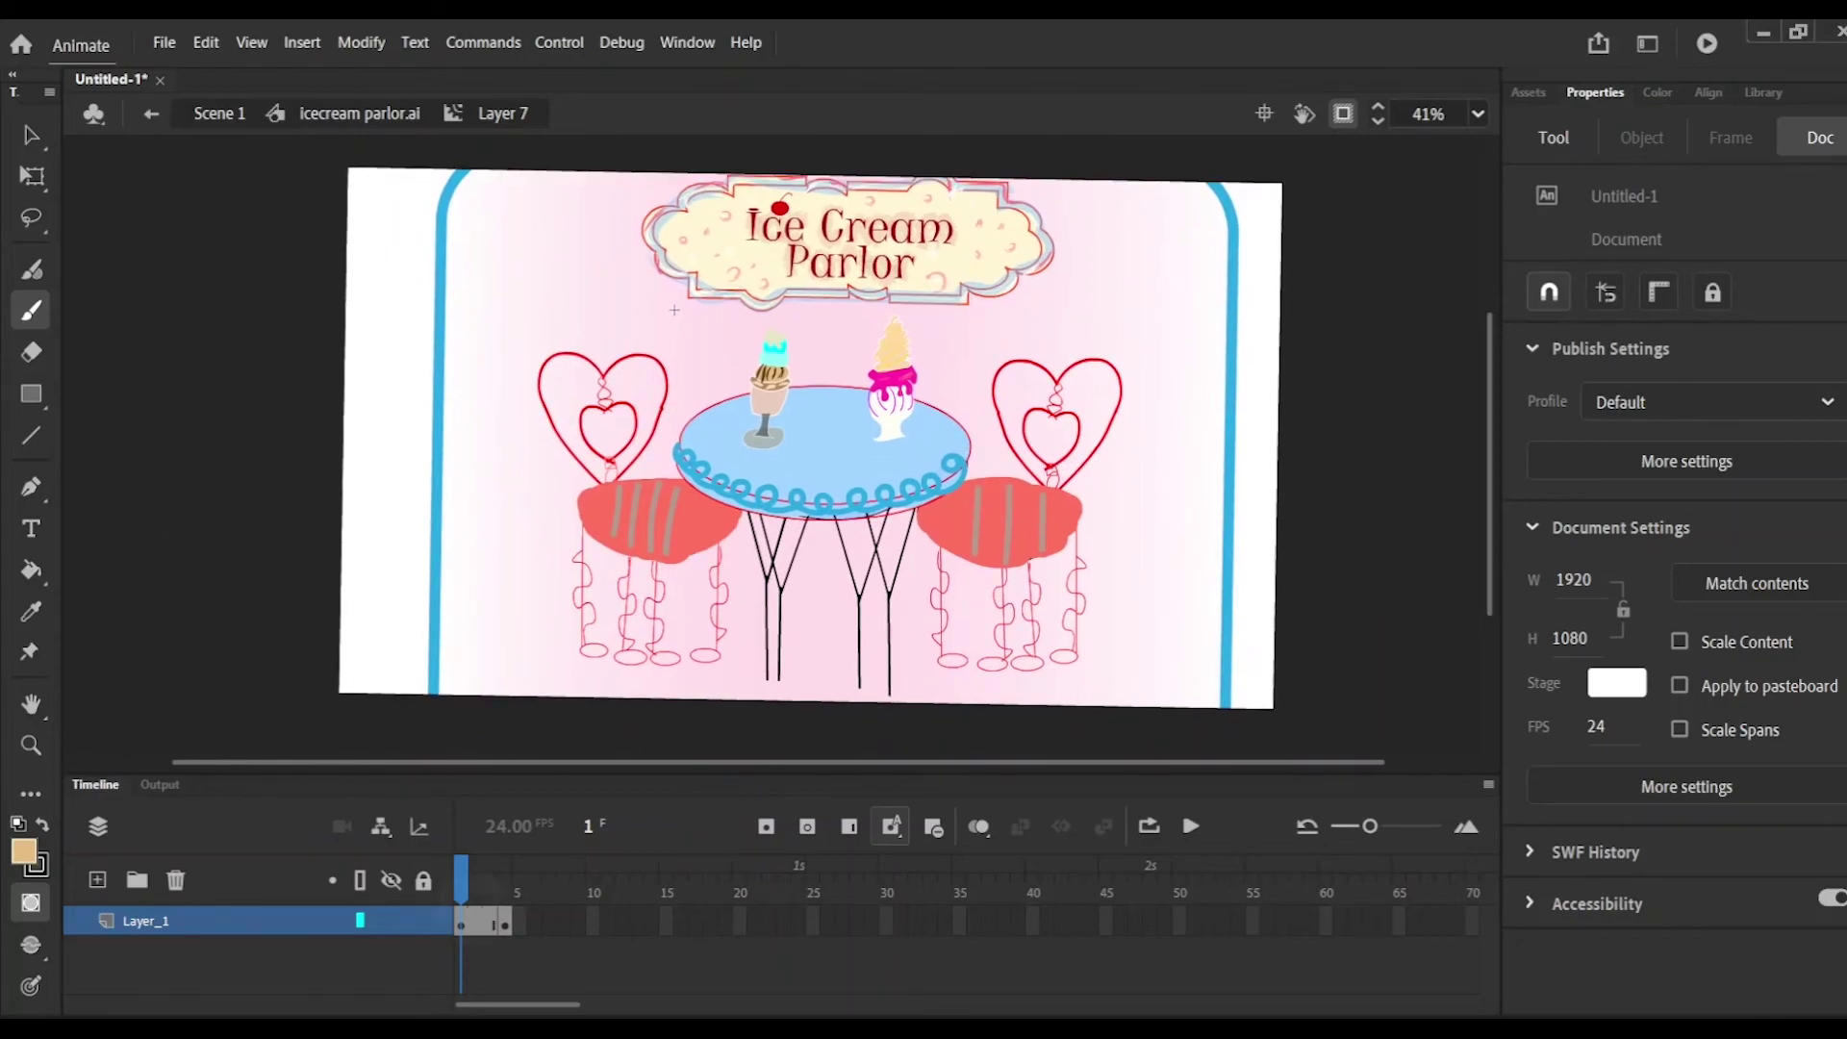
click(520, 921)
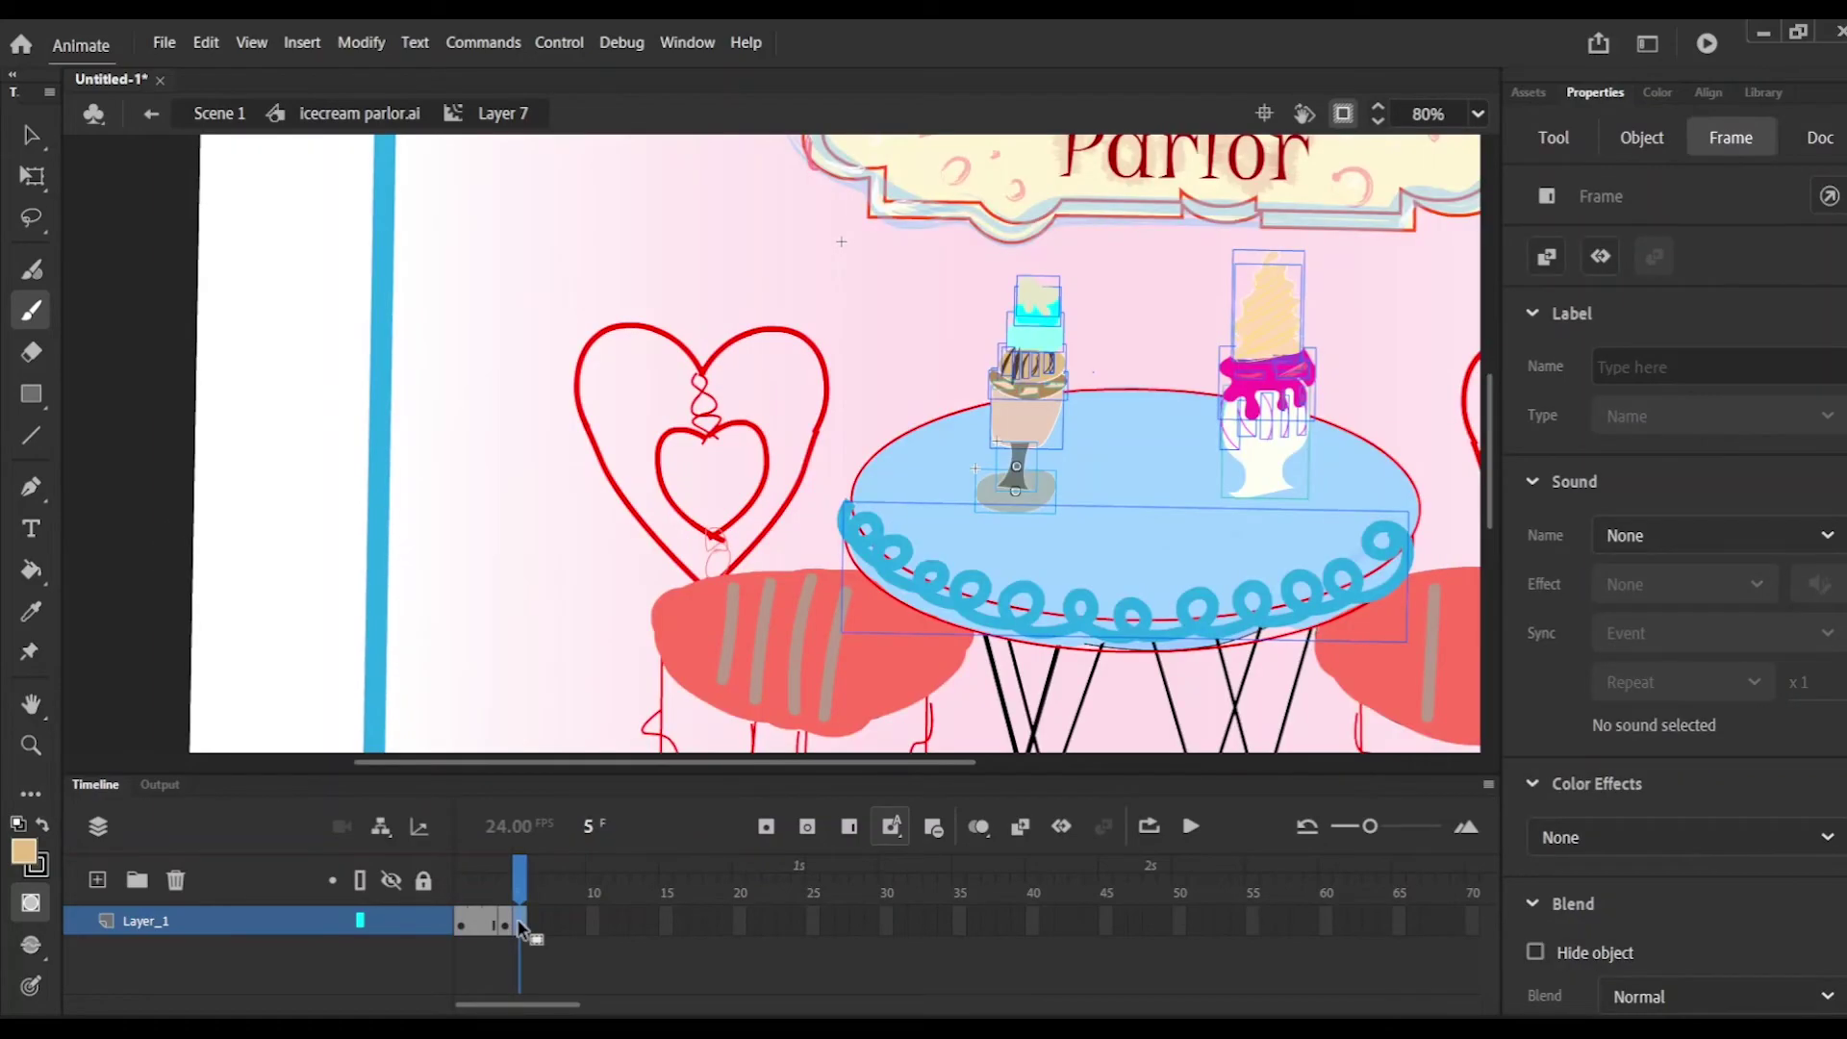
right_click(518, 923)
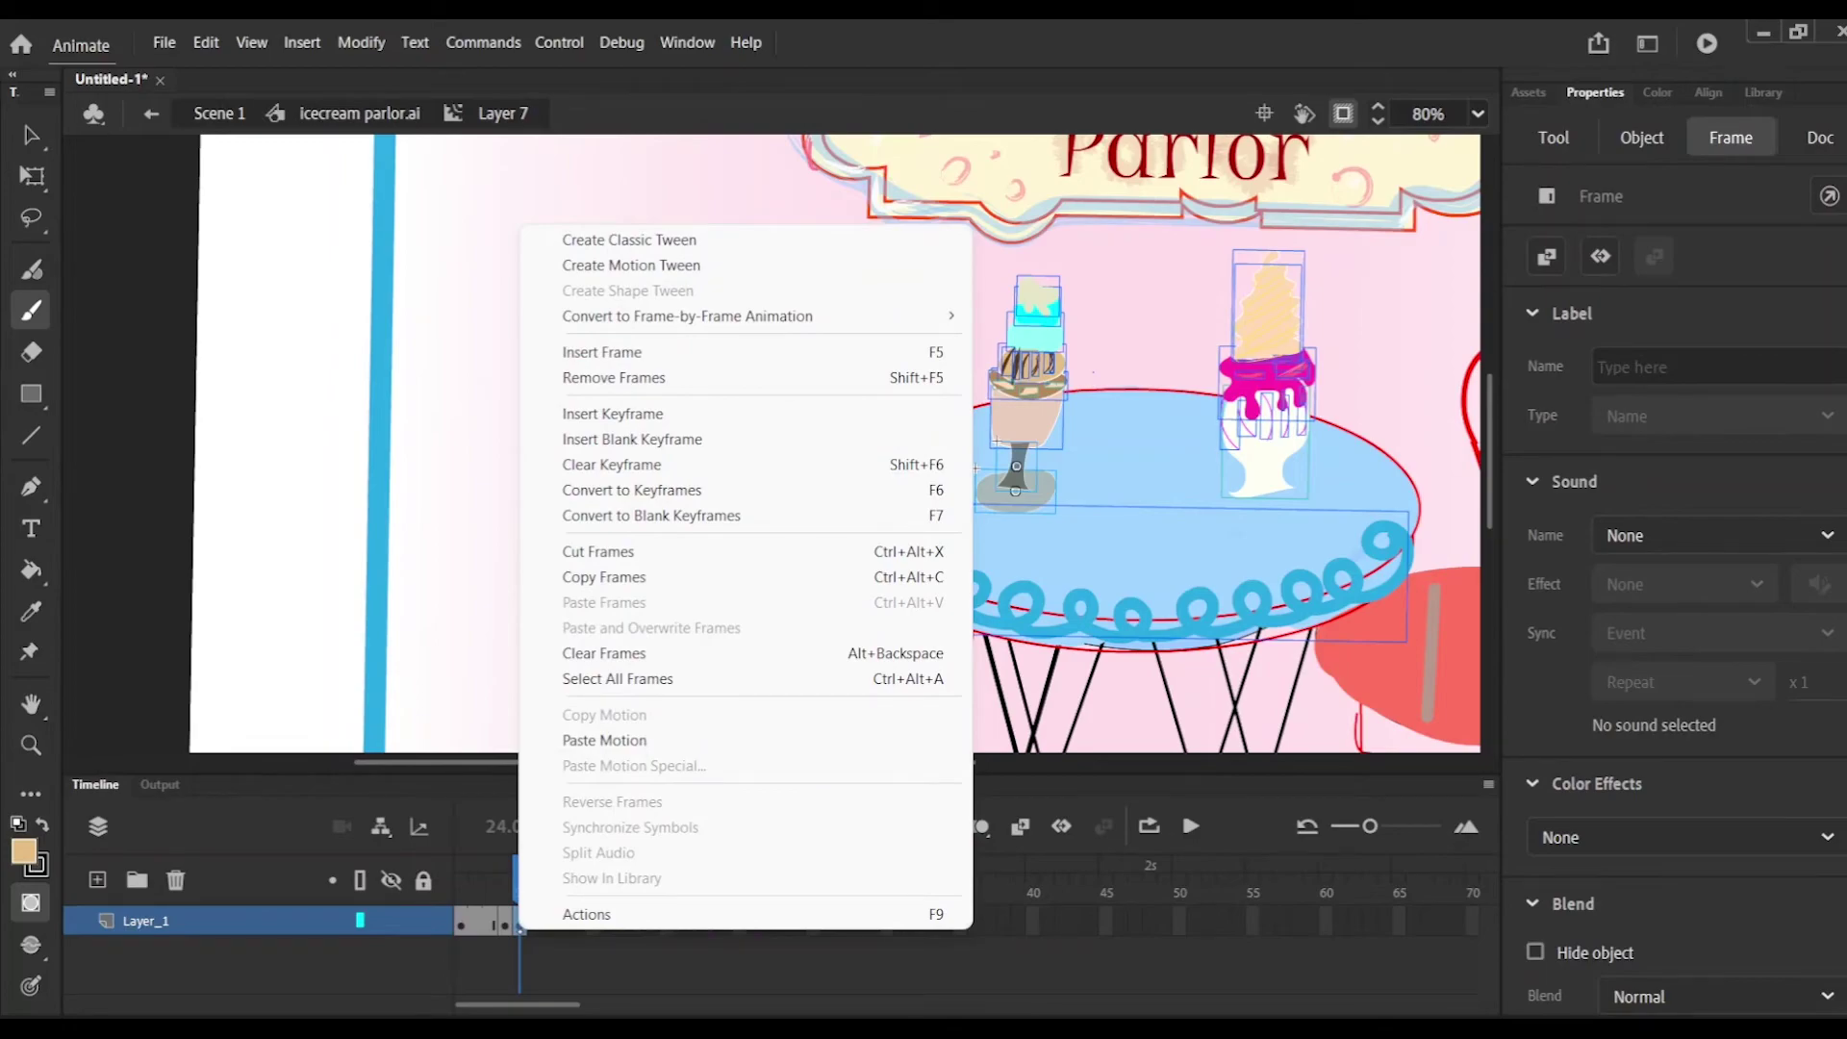
click(866, 465)
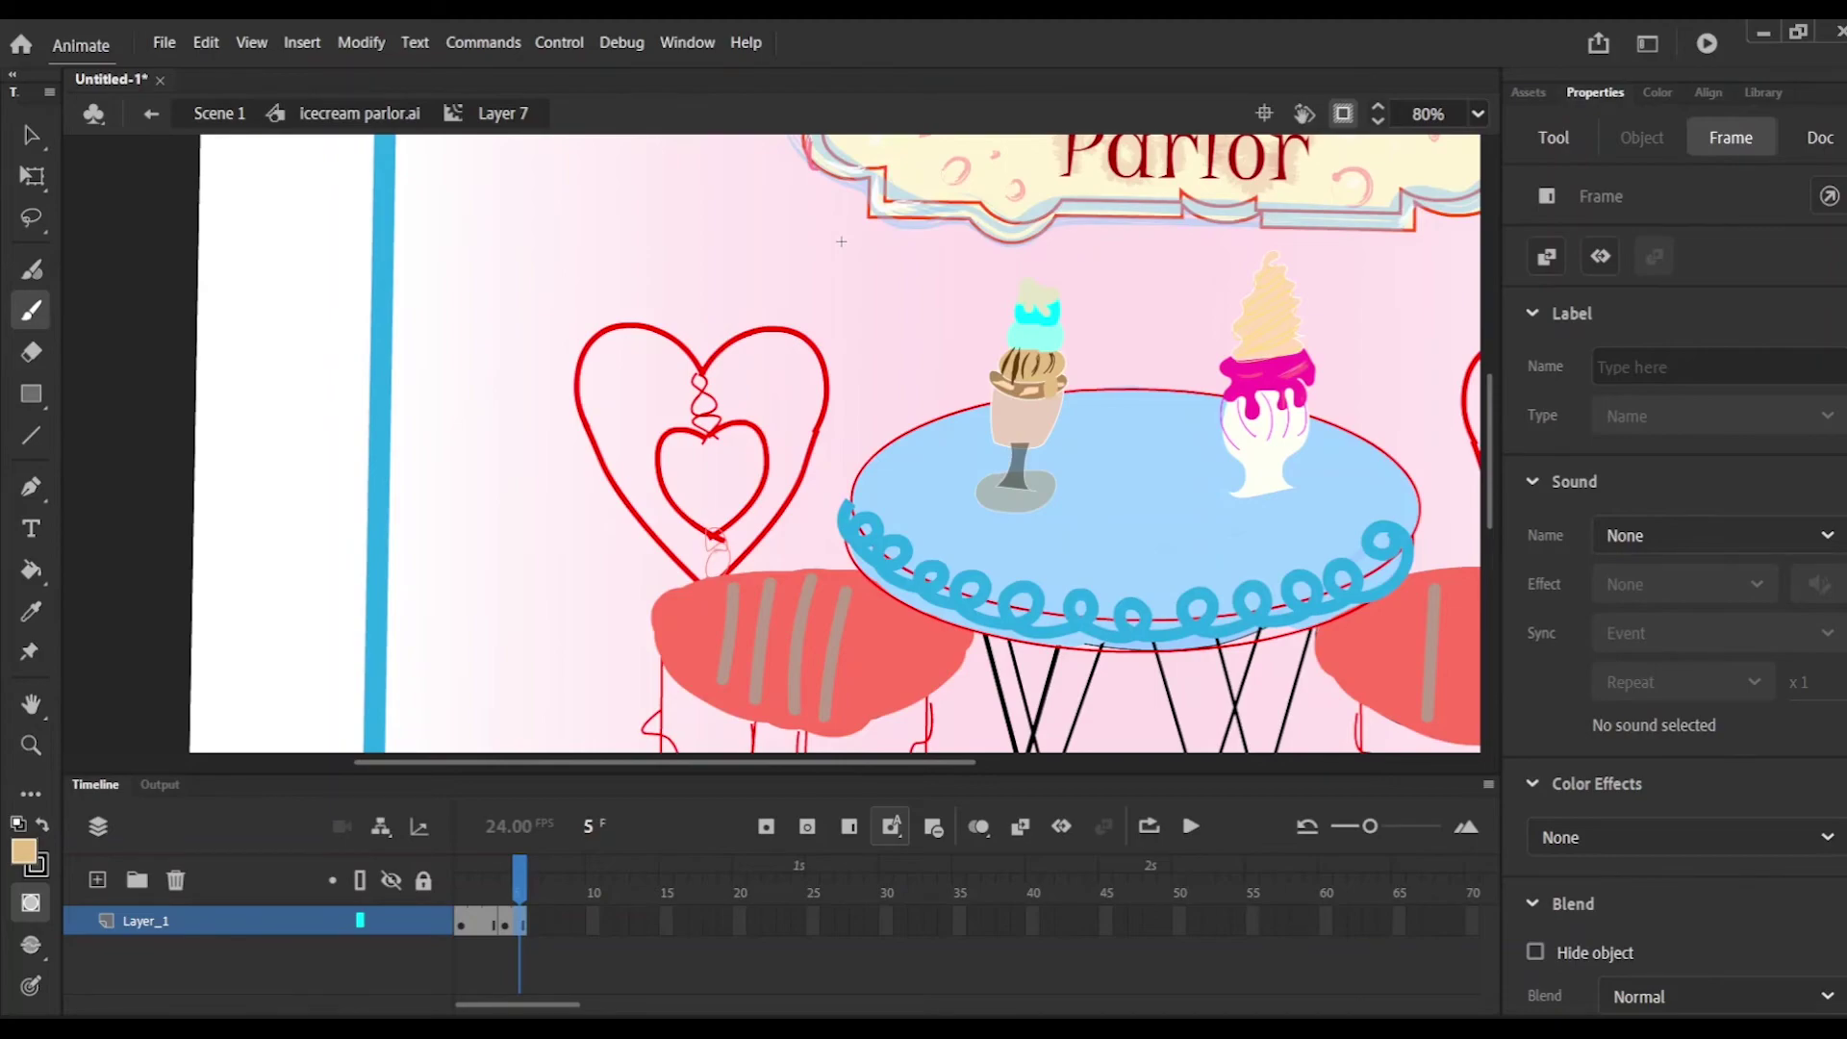
Step: Extend Layer_1 to the two-second mark at frame 48 by inserting frames
click(1180, 922)
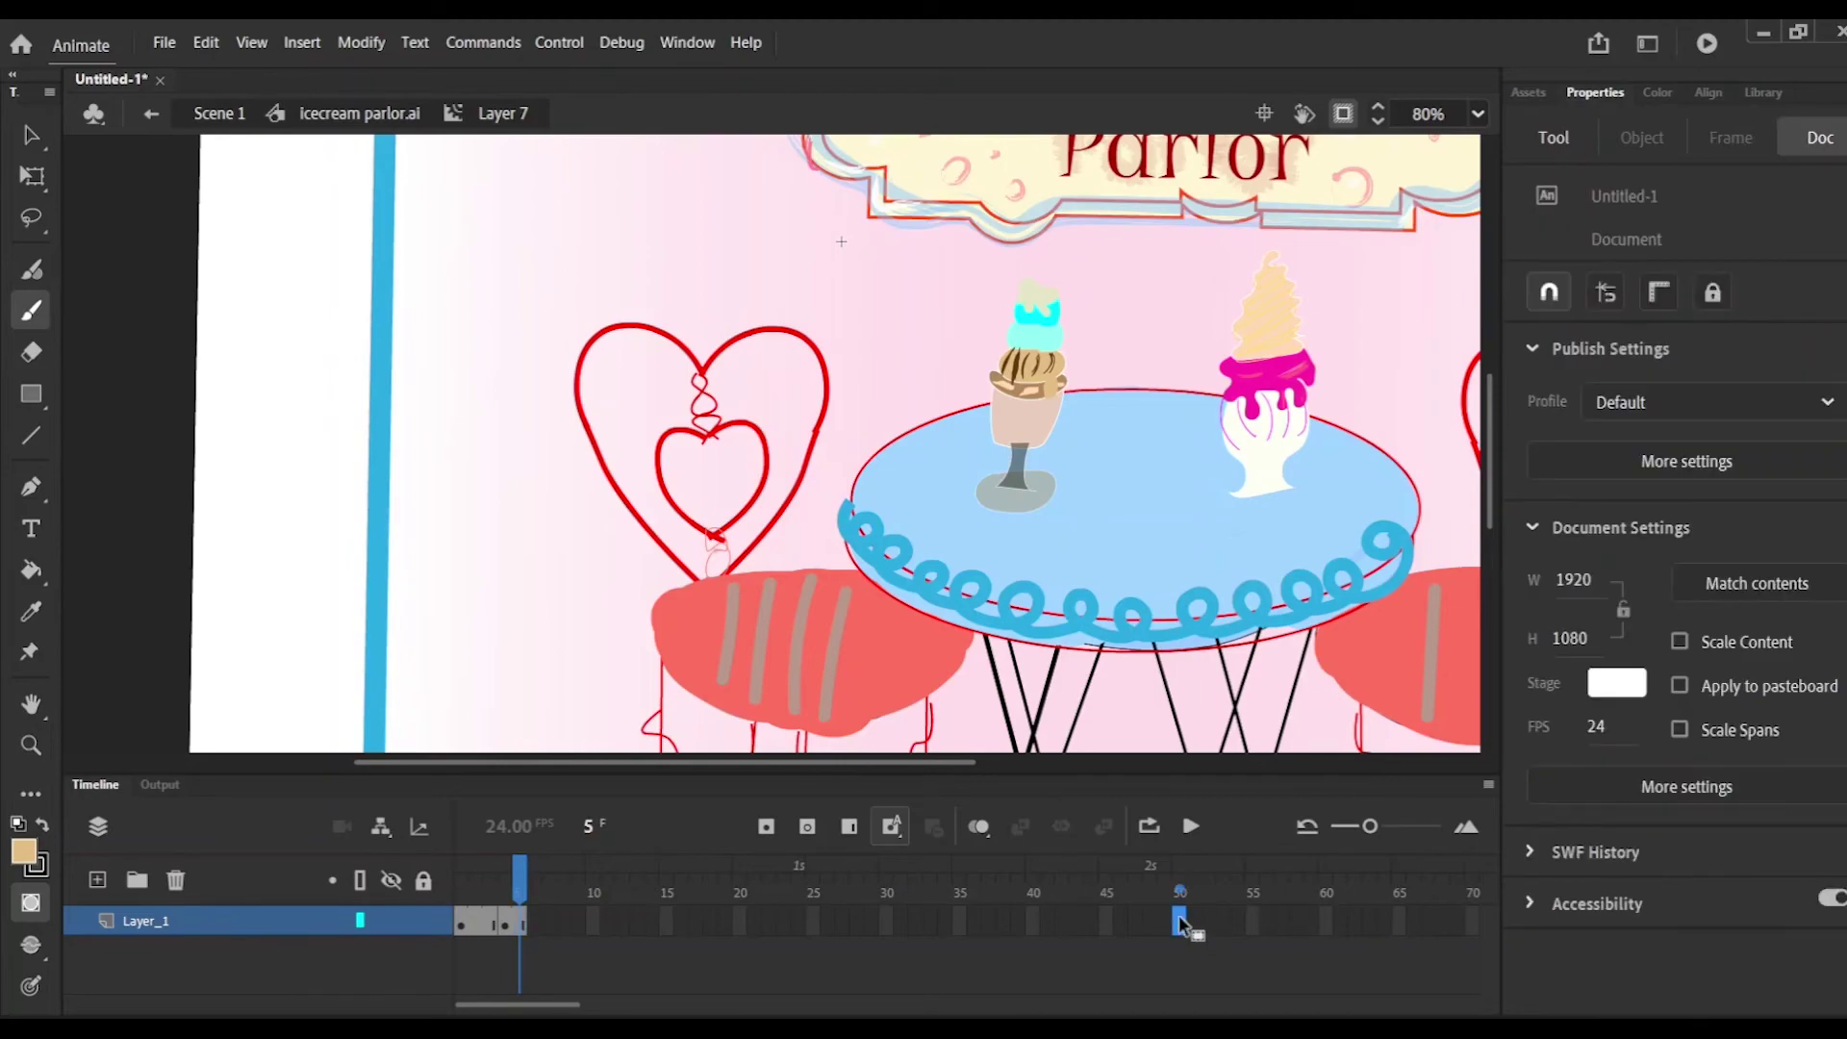
drag(1180, 924, 1155, 926)
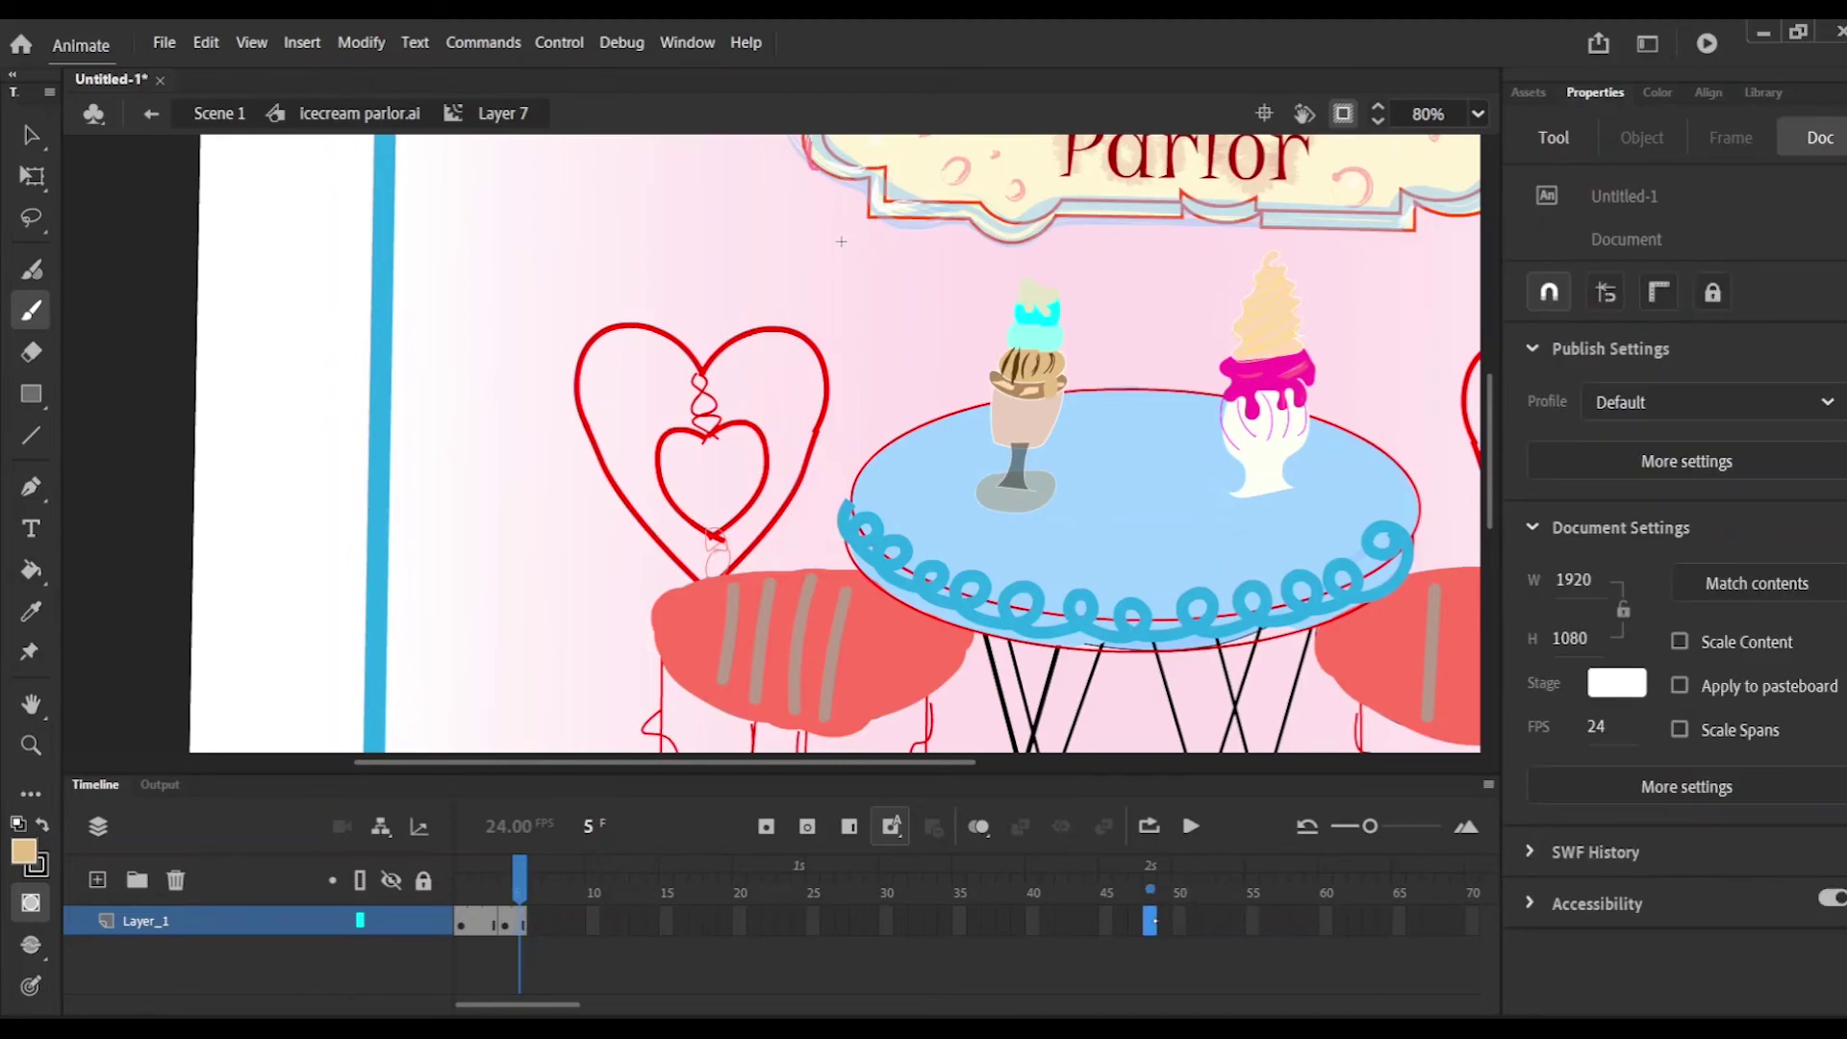
right_click(1153, 923)
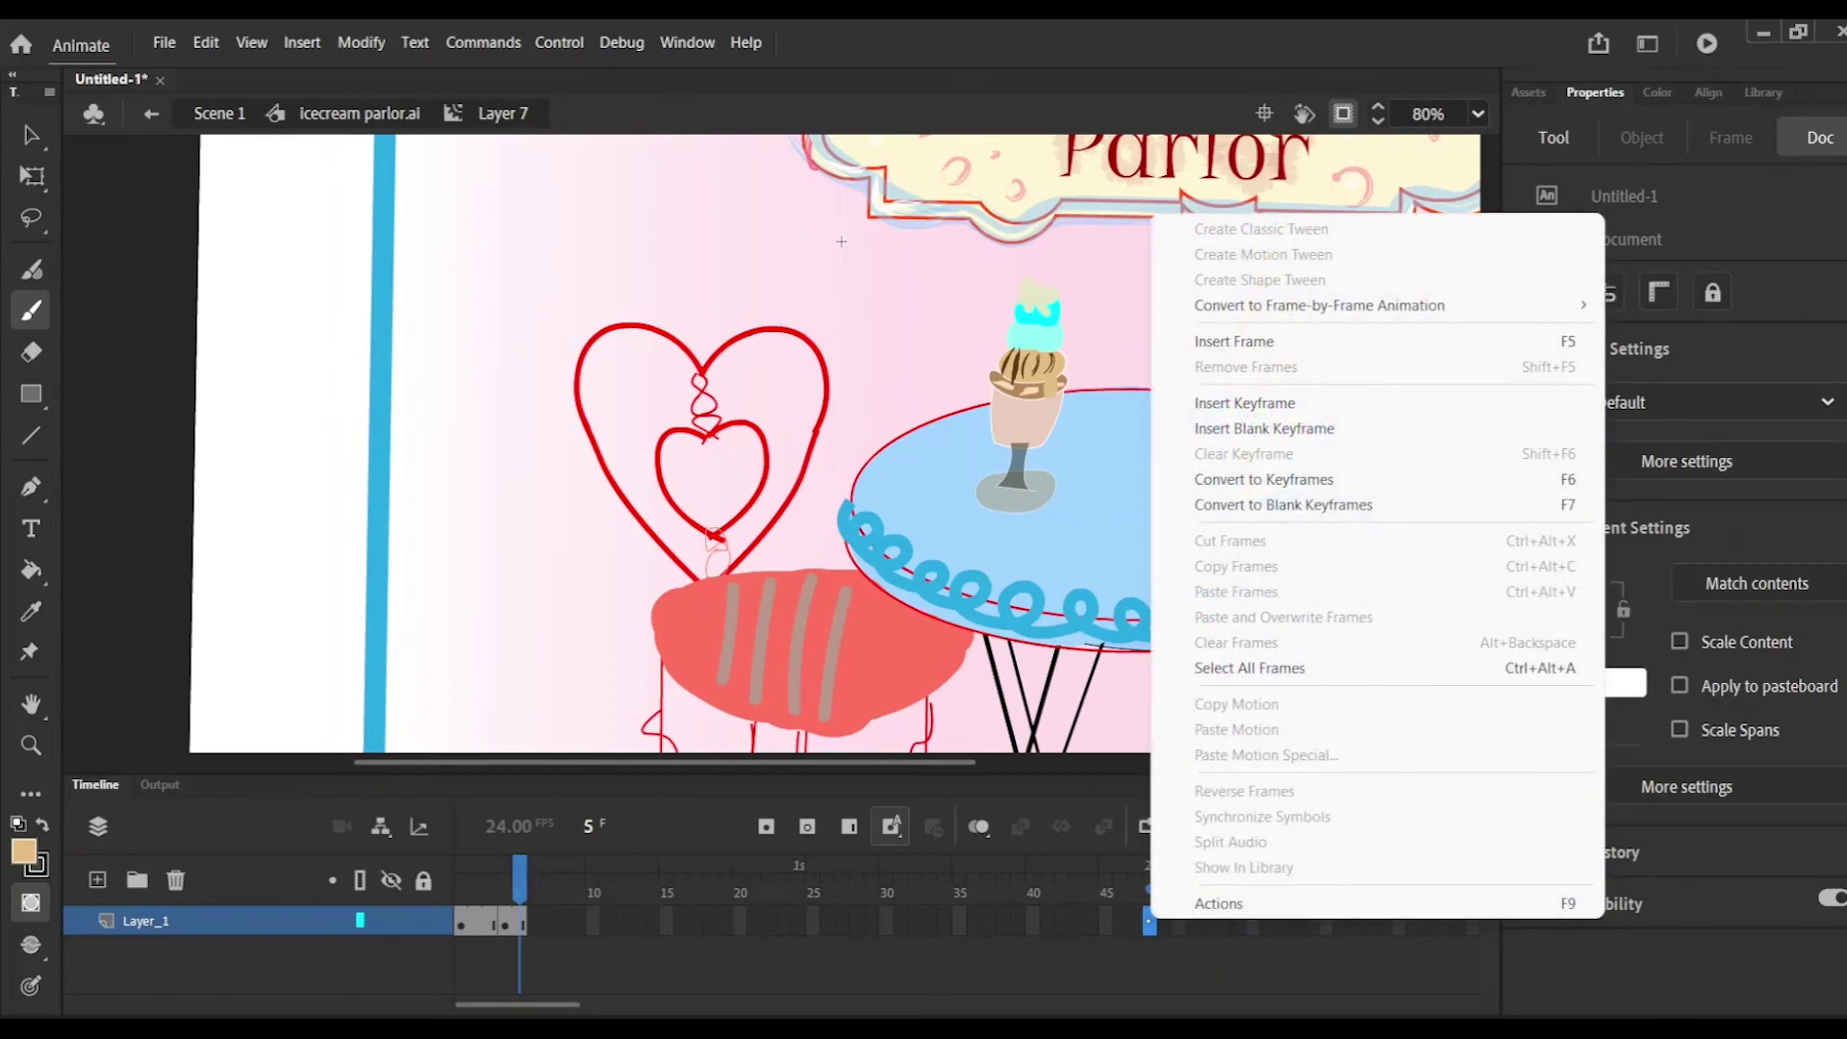
click(1234, 341)
Step: Insert a keyframe at frame 6 with a tan Classic Brush drip on the left sundae's glass
mouse_move(1155, 887)
mouse_down()
mouse_move(505, 887)
mouse_move(534, 887)
mouse_up()
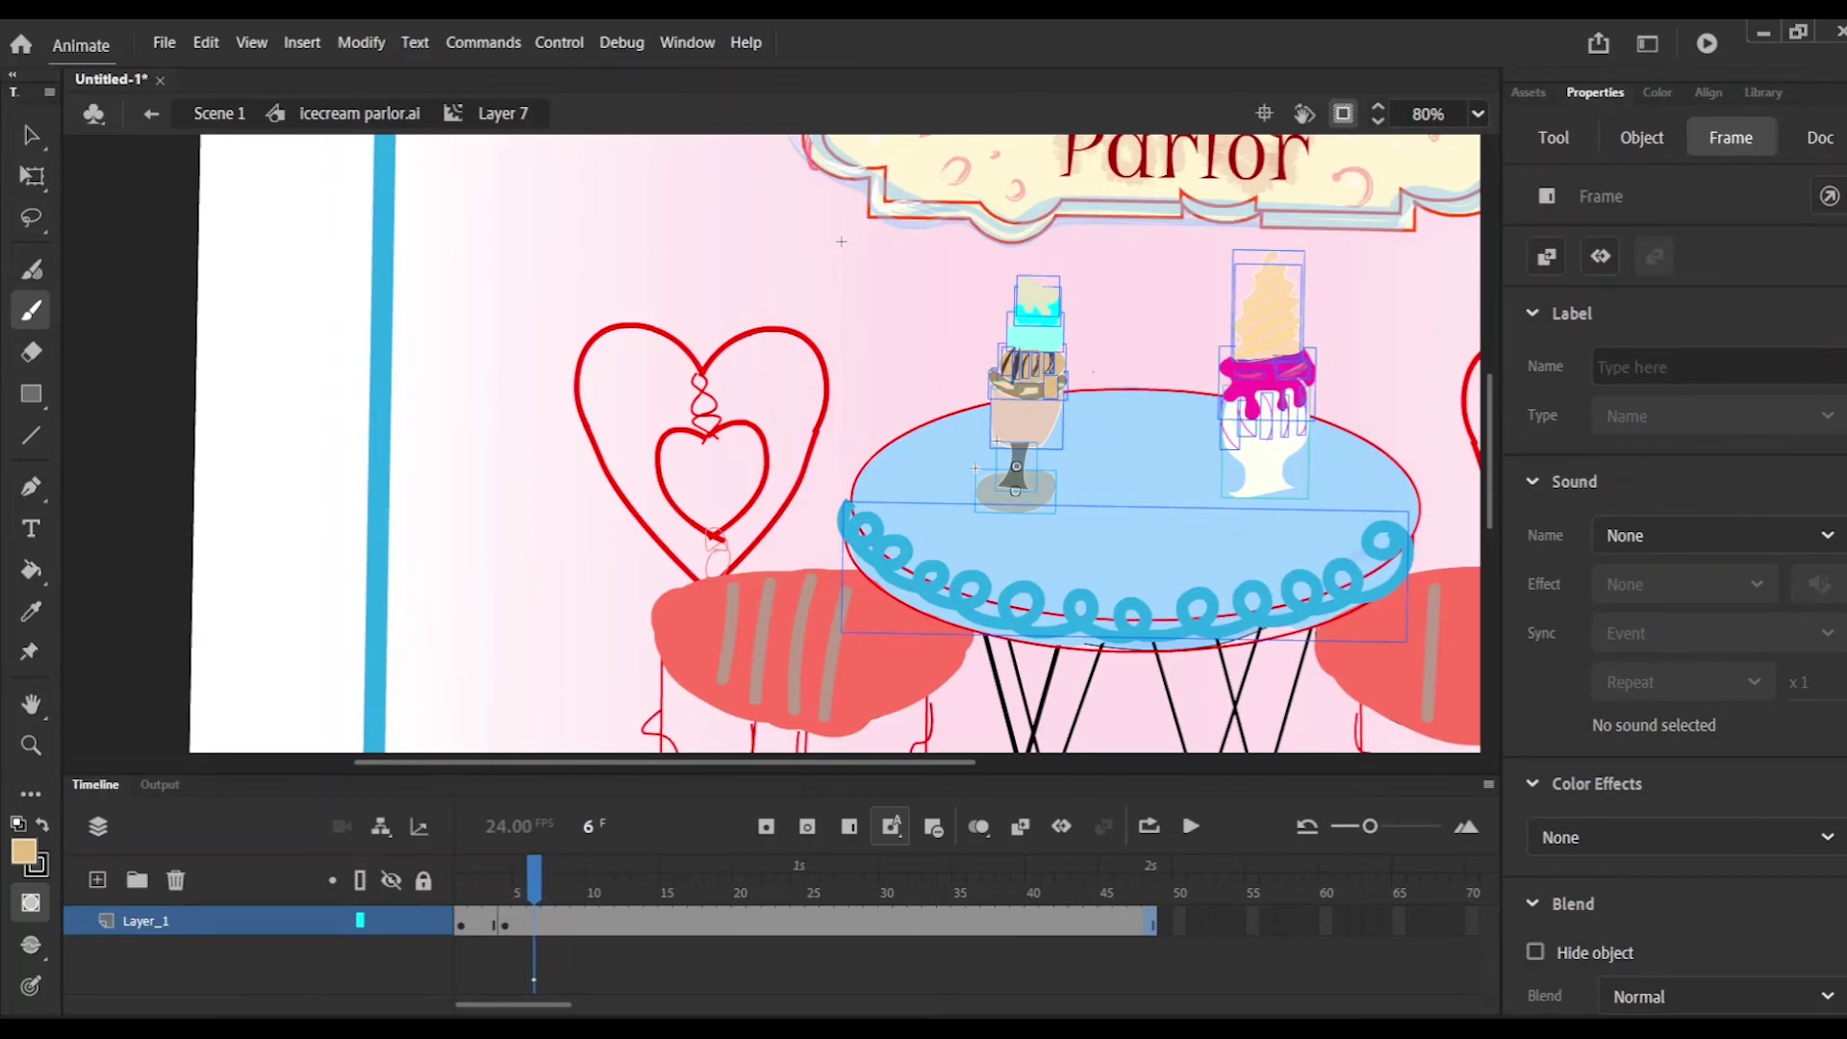
click(1626, 137)
click(1552, 140)
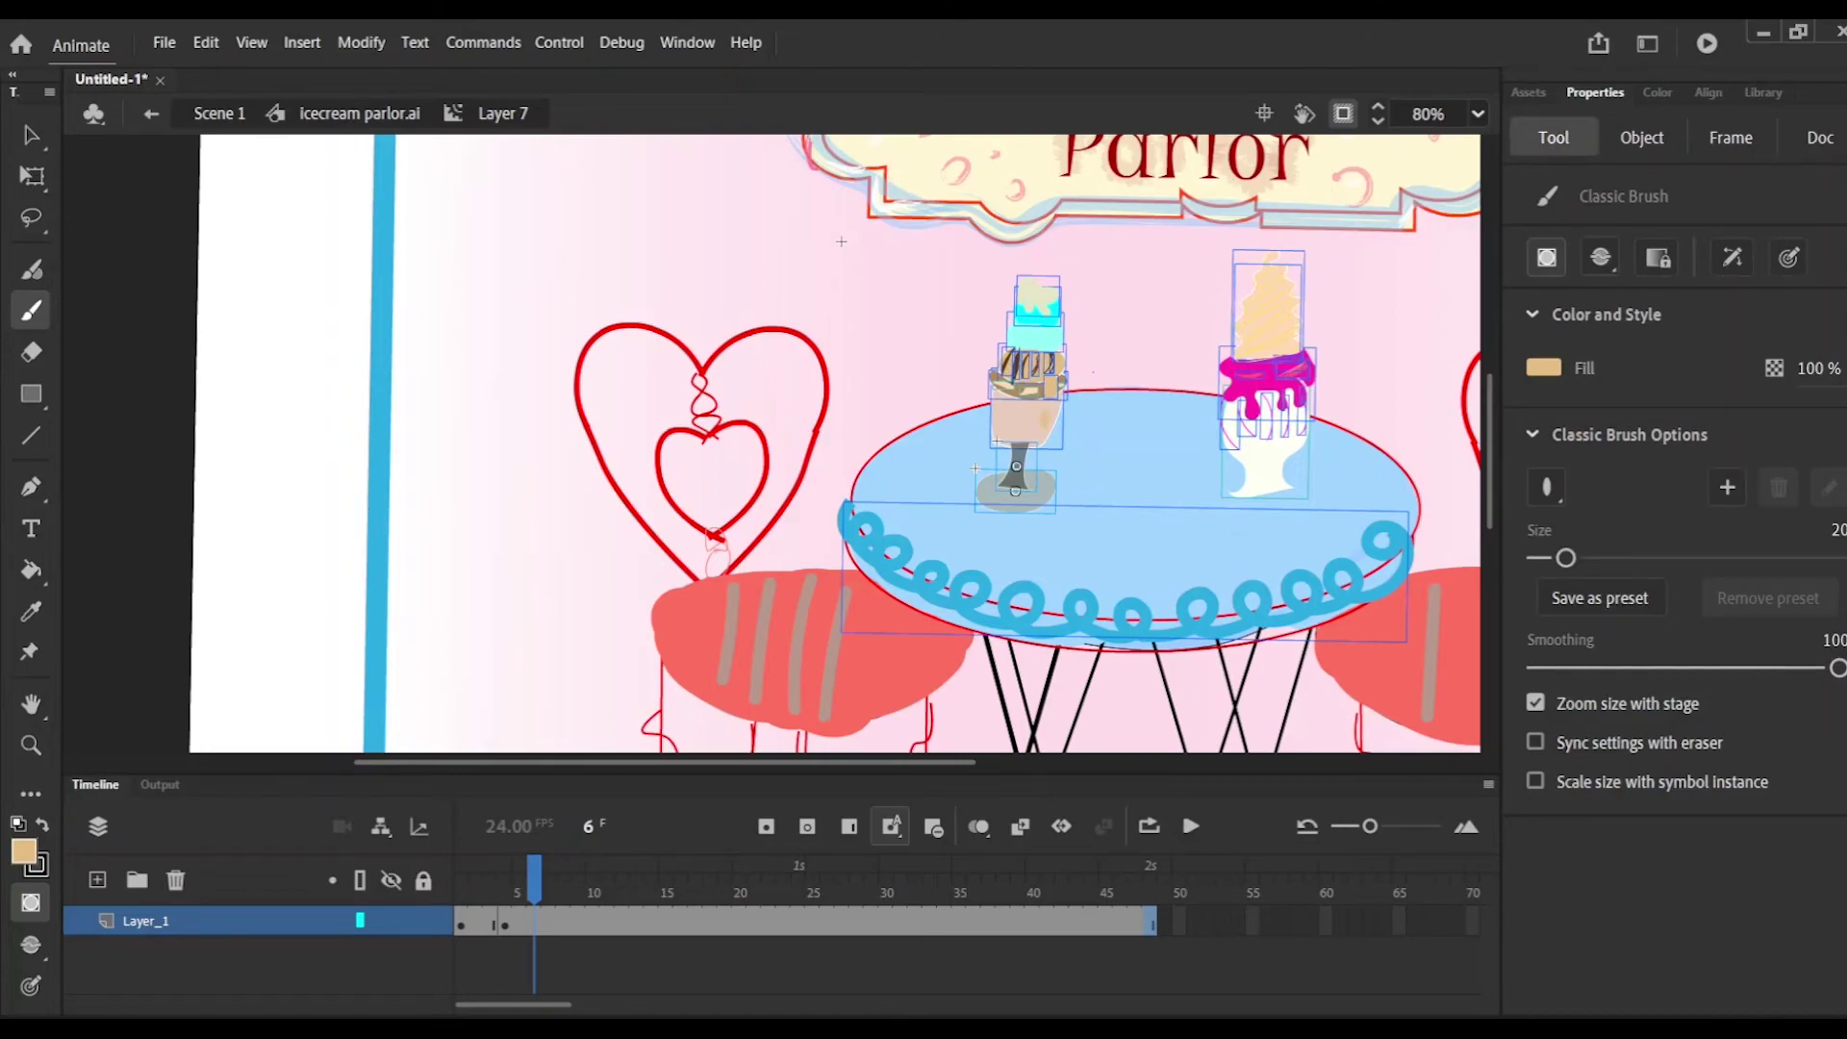
key(F6)
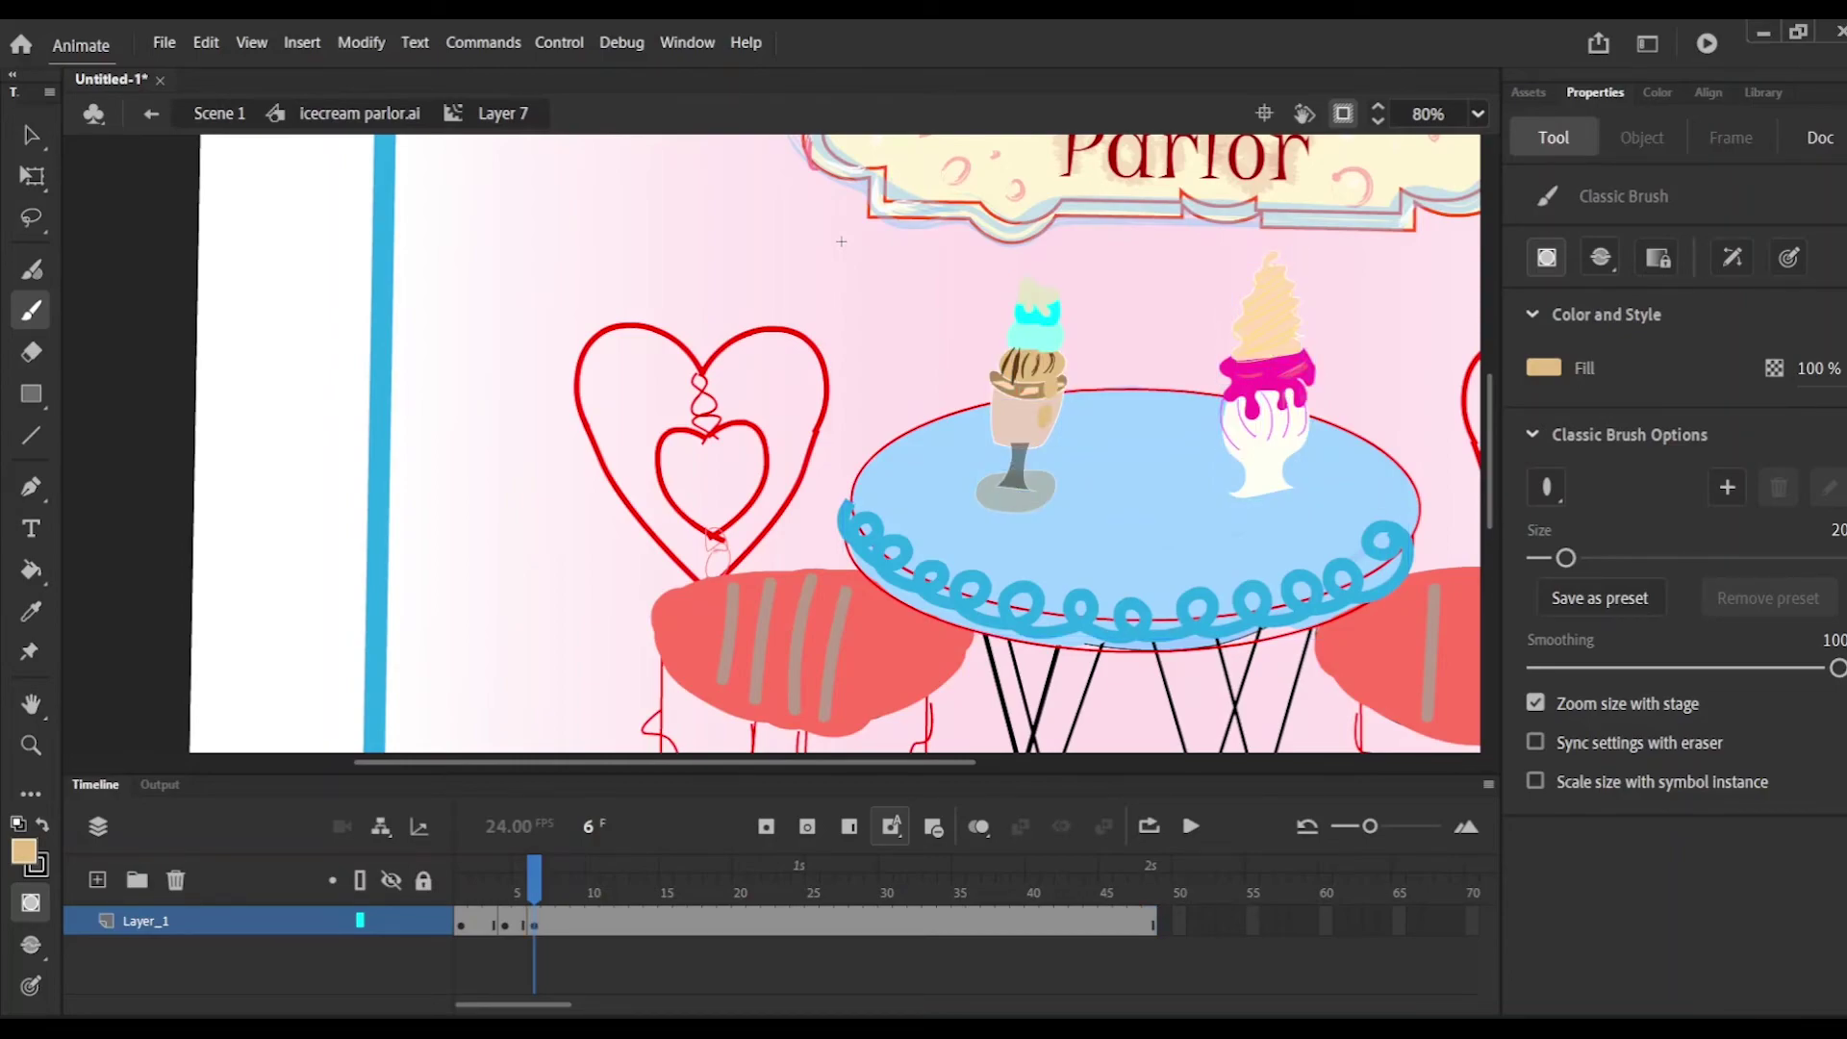
Step: Add keyframes at frames 9 and 12, reduce the brush size, and paint more tan drips on the left sundae's rim
drag(534, 875, 574, 871)
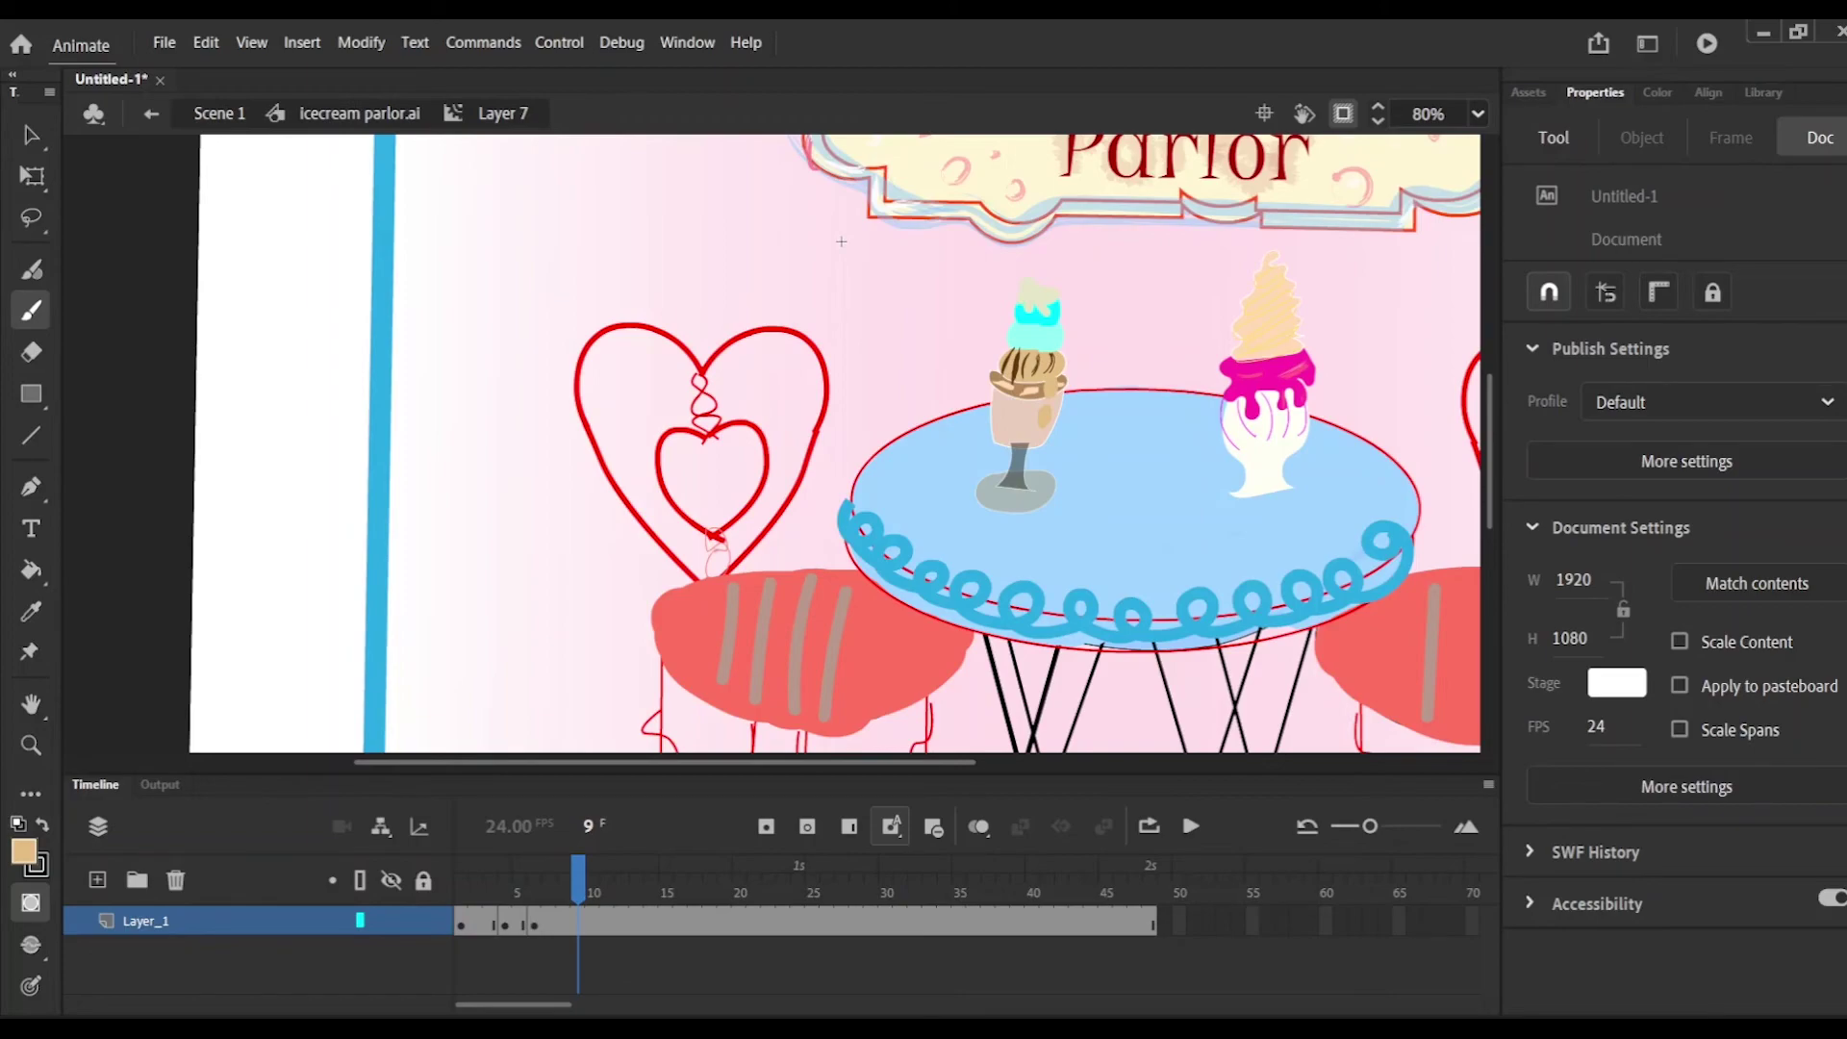
key(F6)
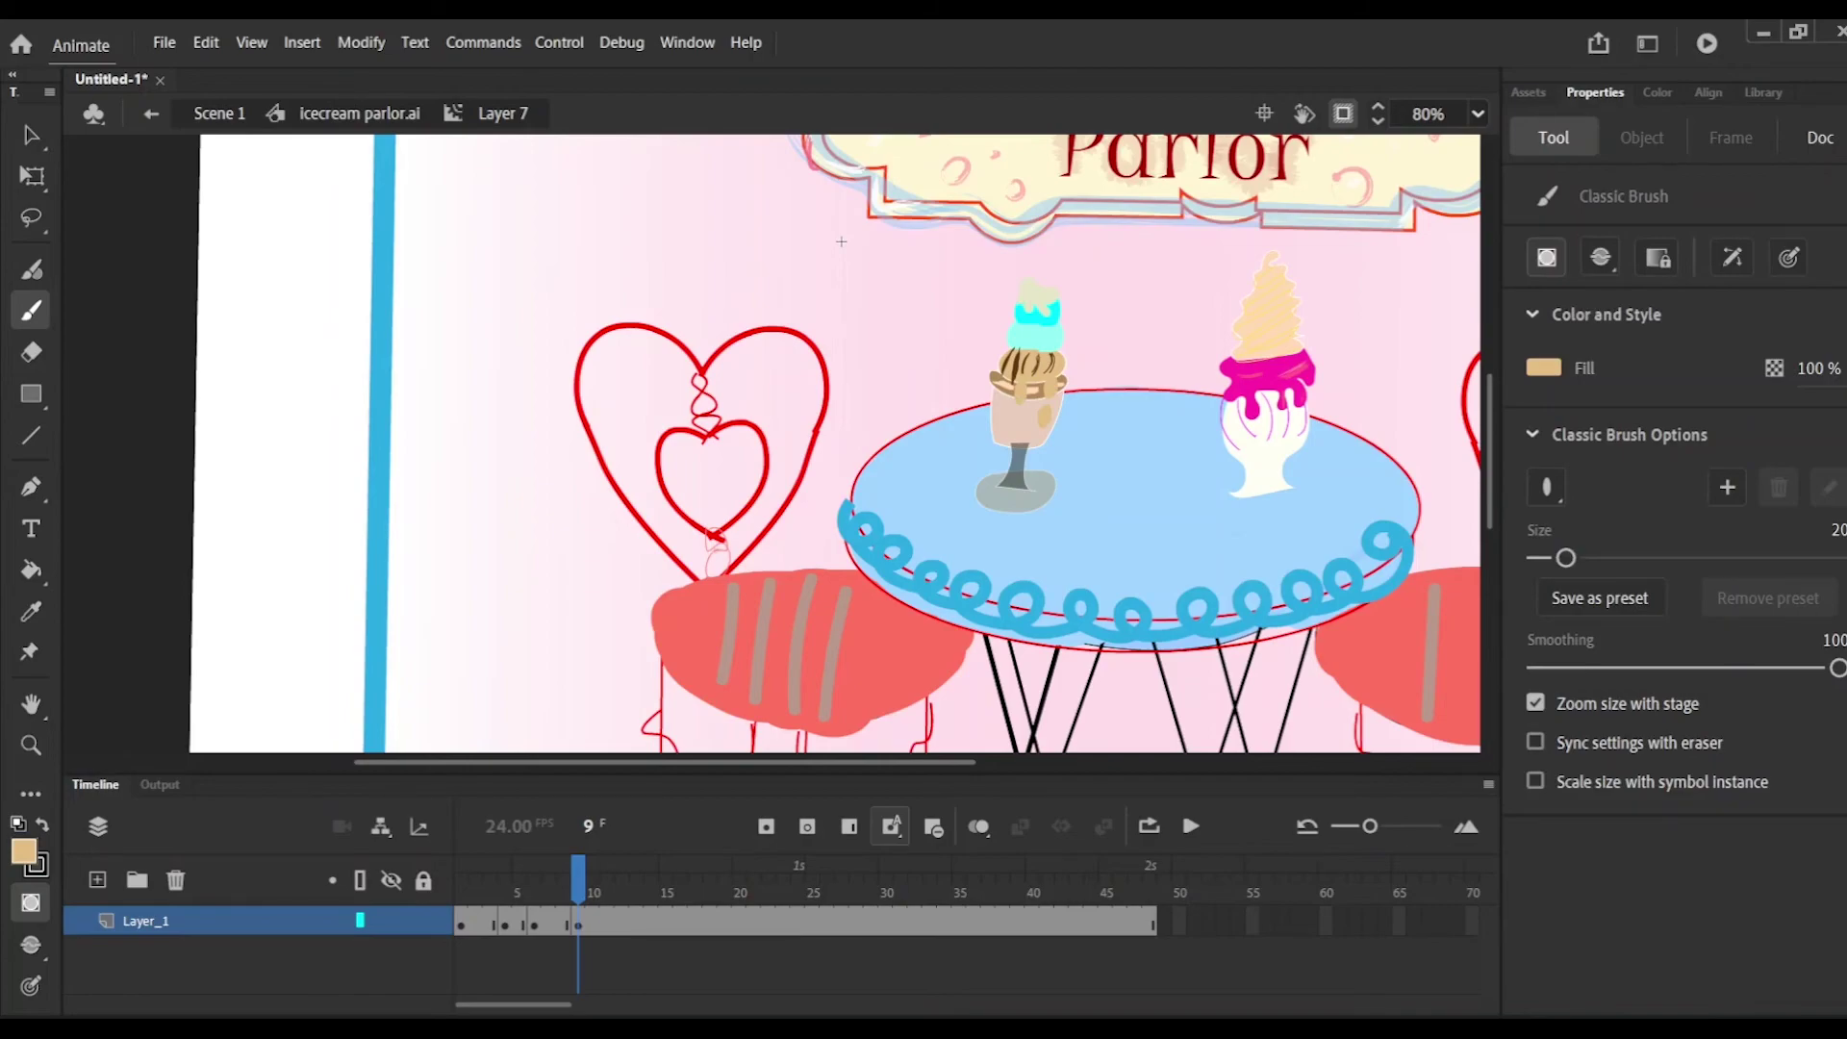
drag(1566, 558, 1537, 558)
drag(580, 877, 627, 883)
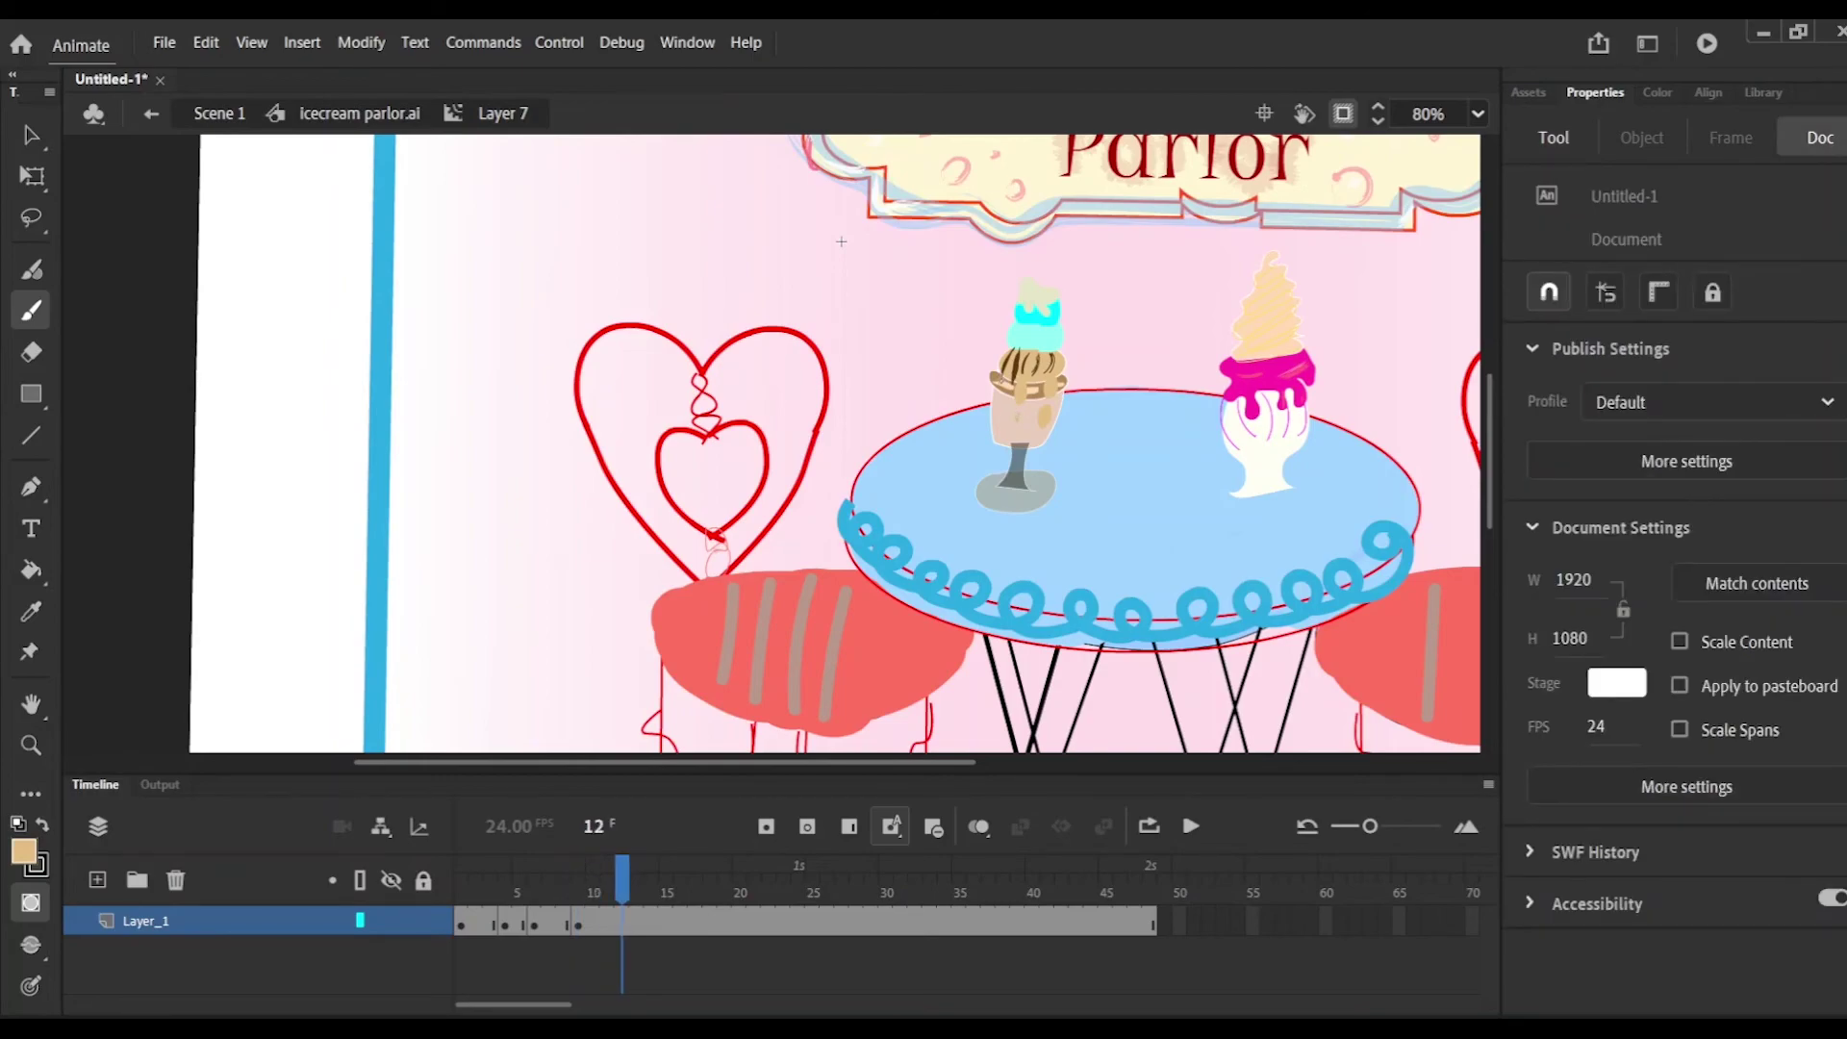
click(1001, 385)
Step: Play the timeline and step back and forth through the opening frames to examine the left sundae's drip animation
drag(621, 873, 512, 874)
key(Return)
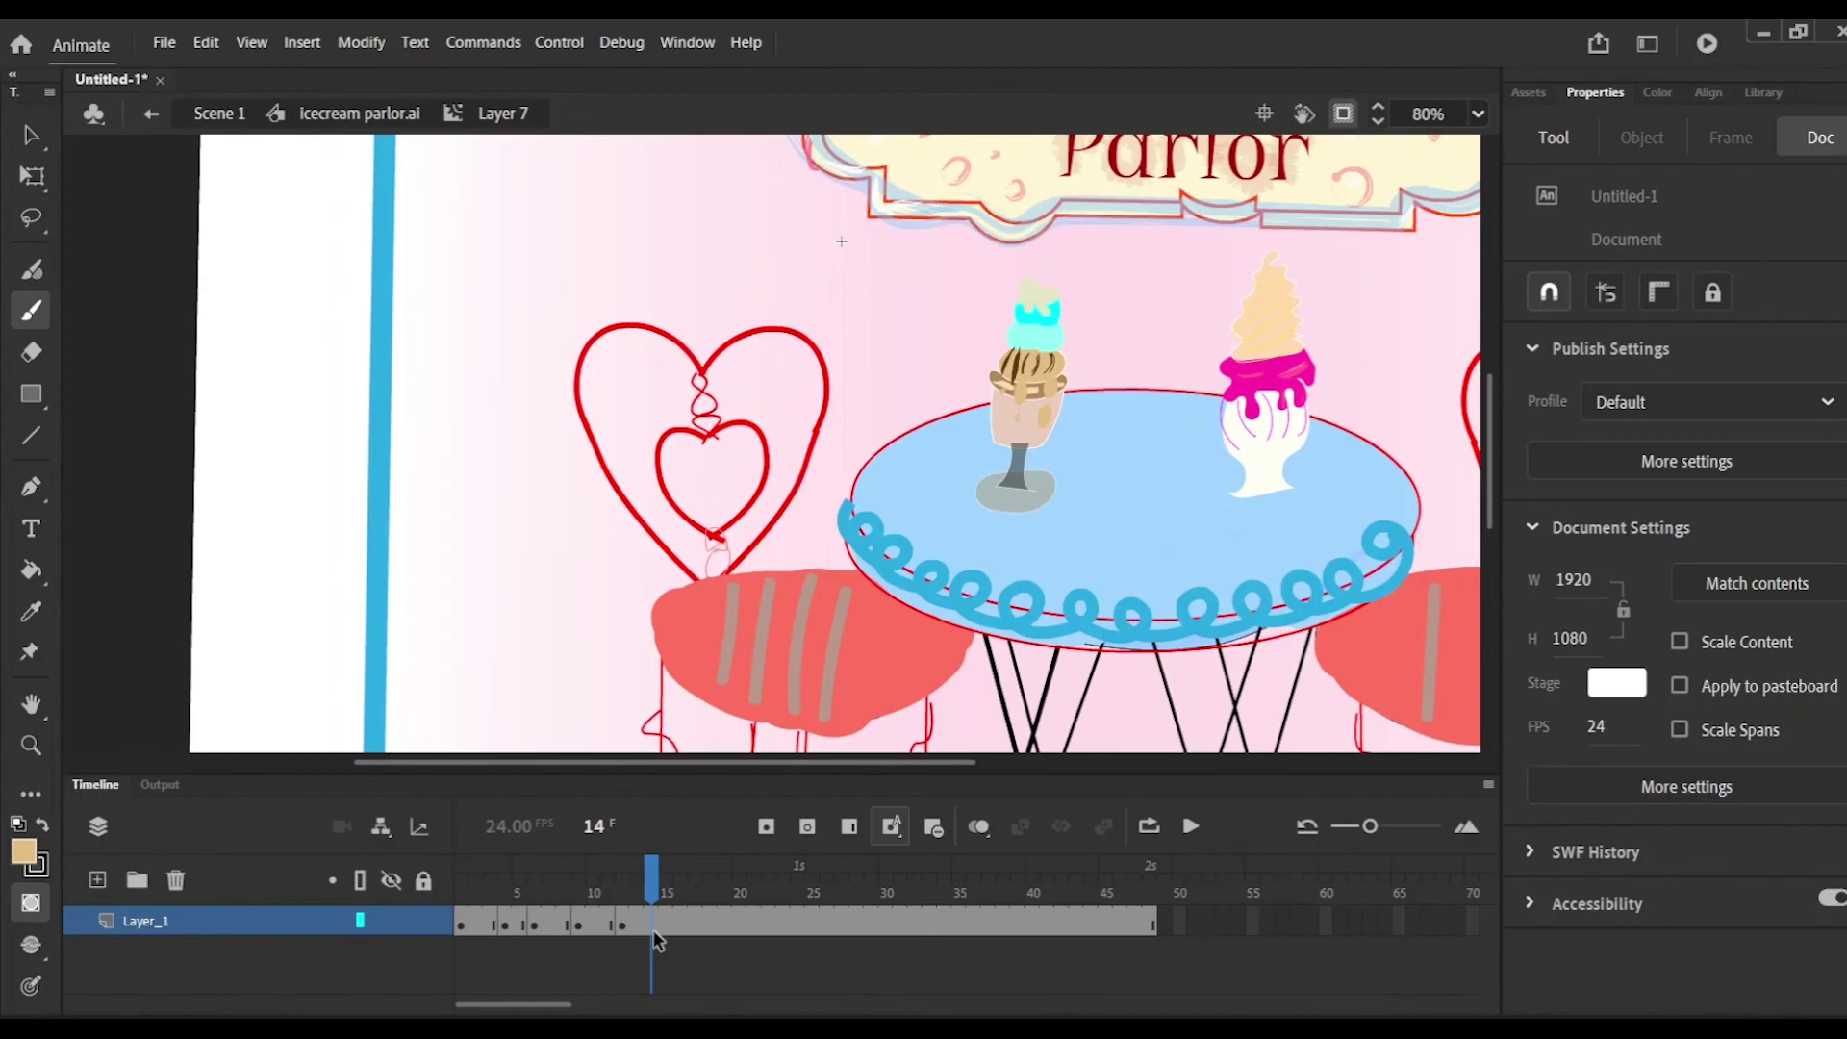
key(comma)
key(comma)
key(comma)
key(comma)
key(comma)
key(comma)
key(comma)
key(comma)
key(comma)
key(comma)
key(comma)
key(comma)
key(comma)
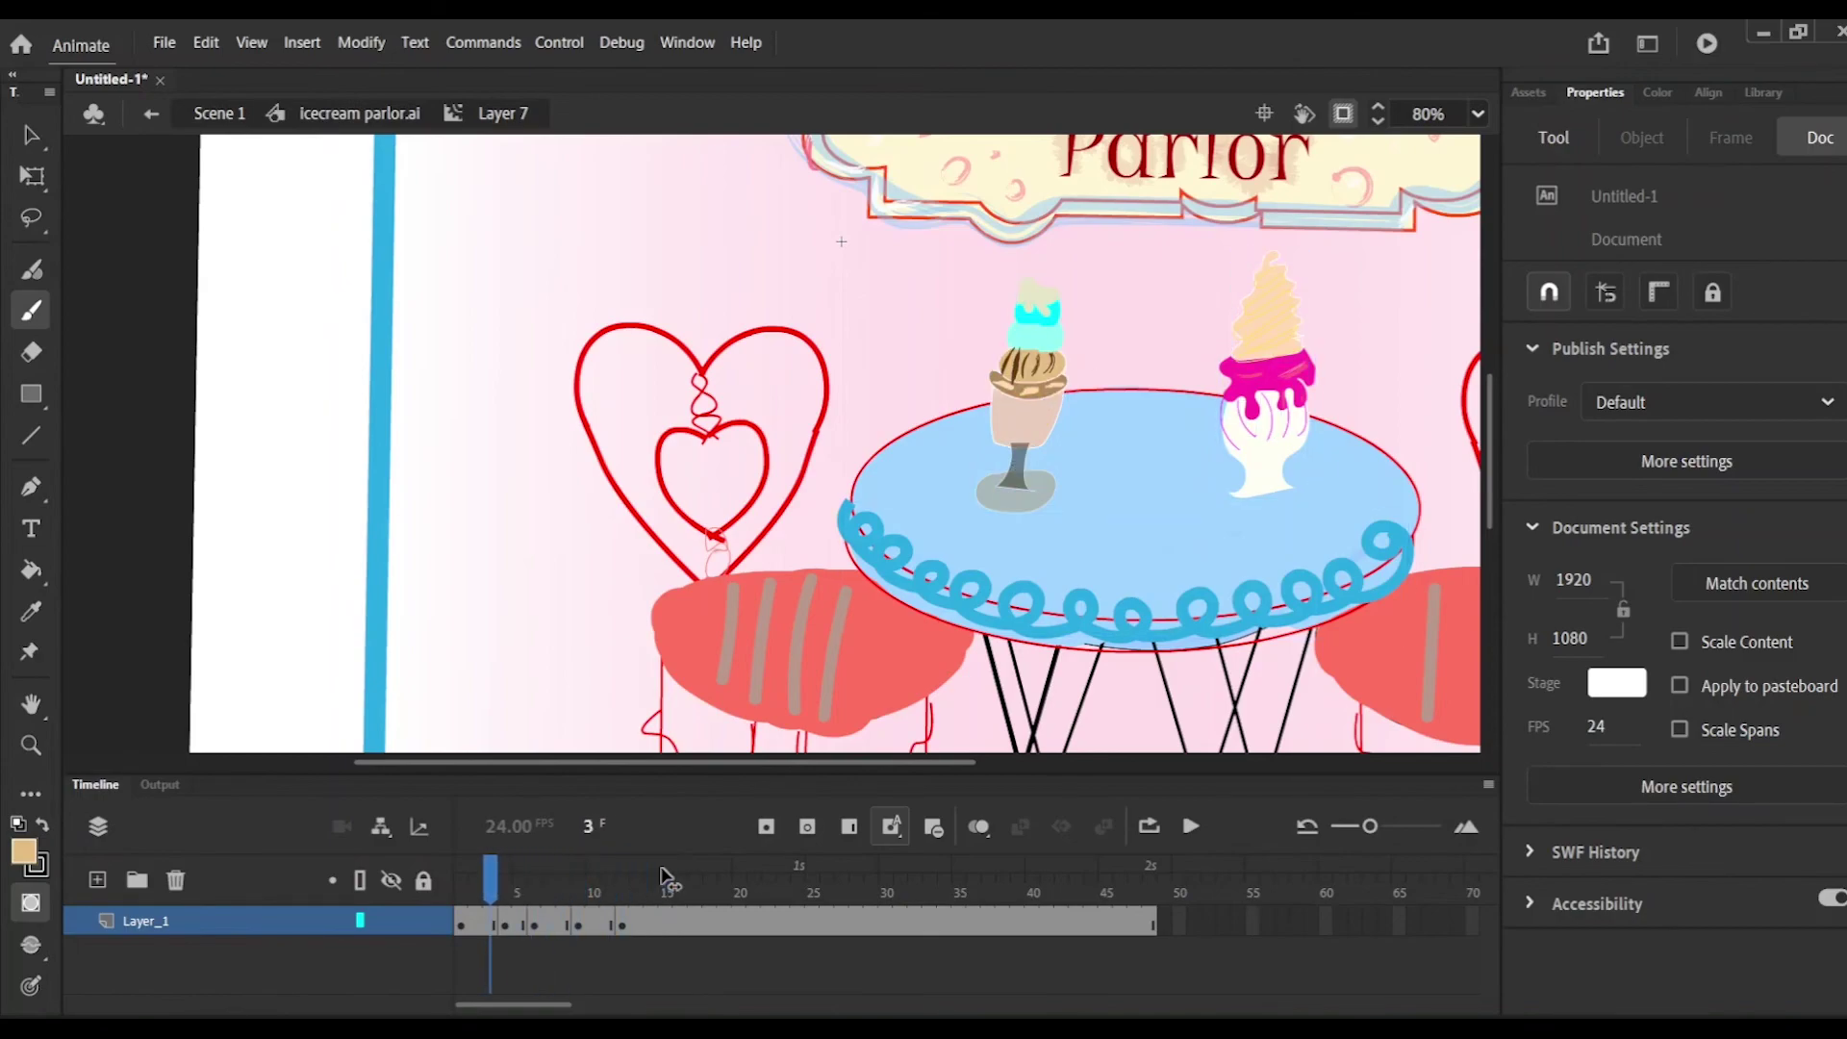
key(period)
key(period)
key(period)
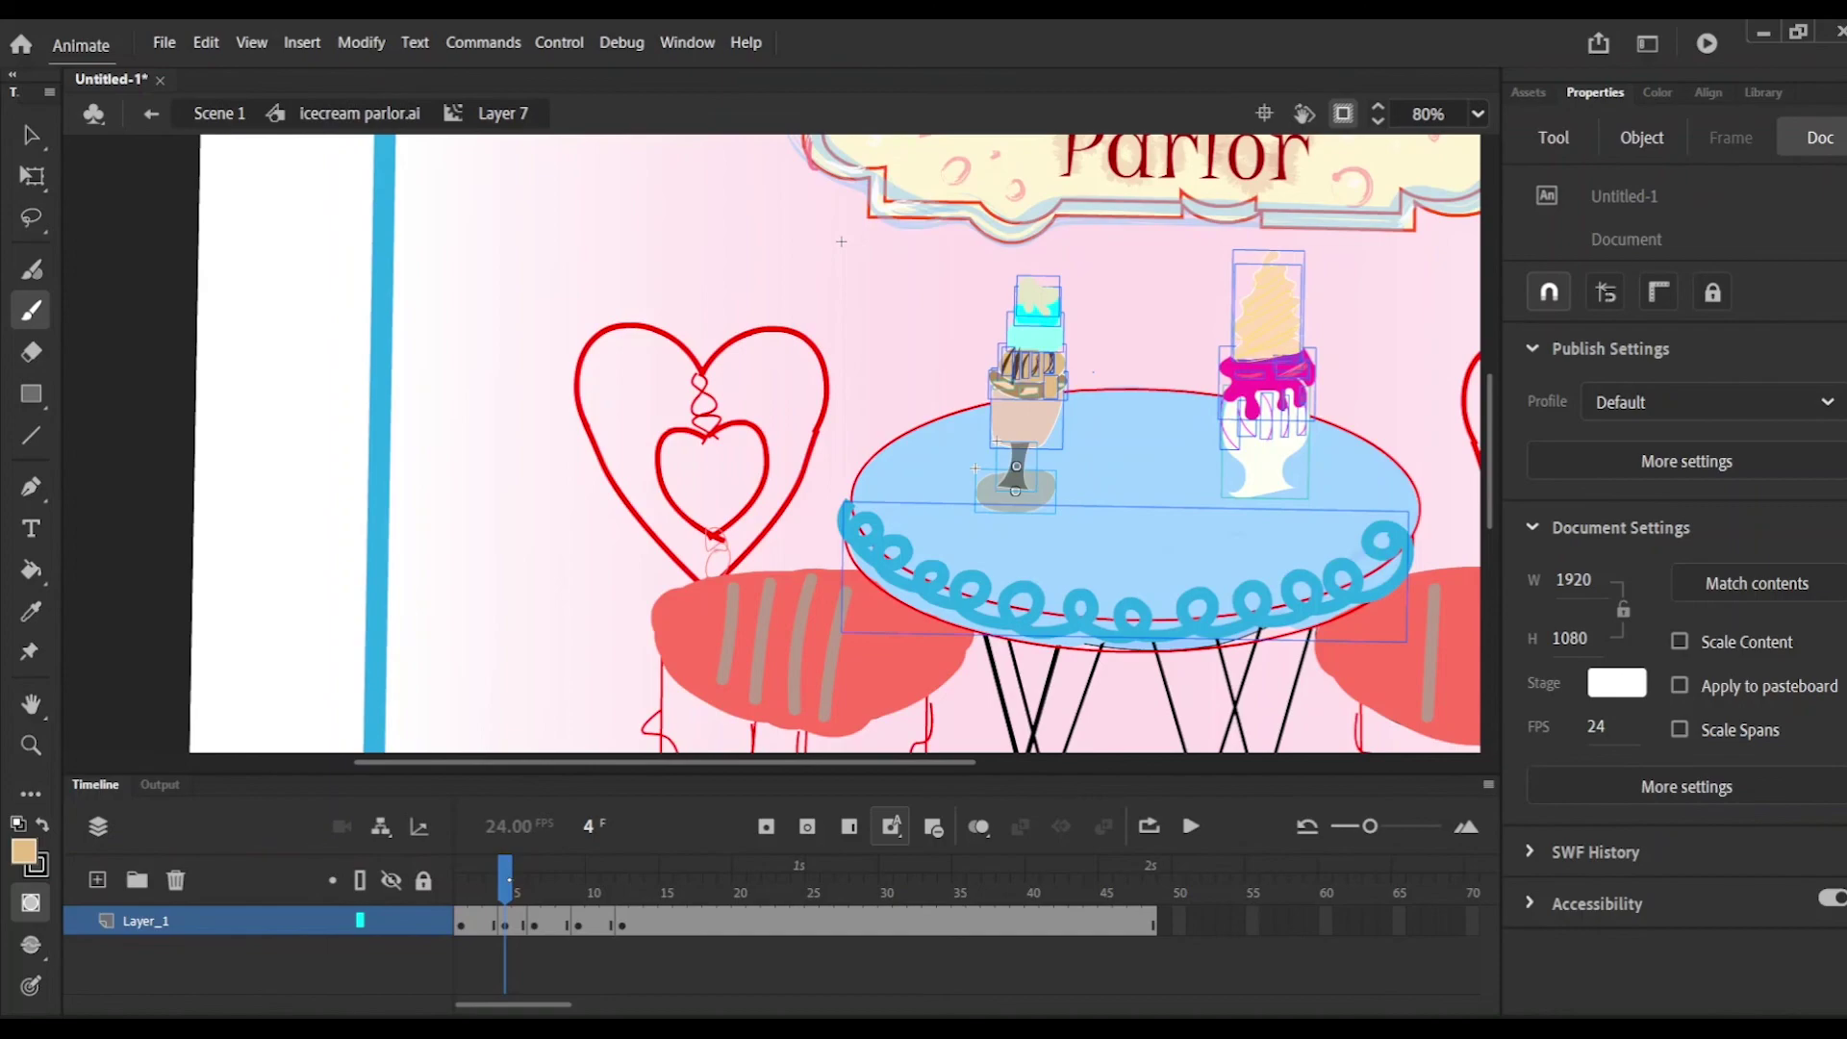
Step: Sample the left sundae's aqua scoop as the fill colour and undo the unwanted recolouring of the selected artwork
click(31, 612)
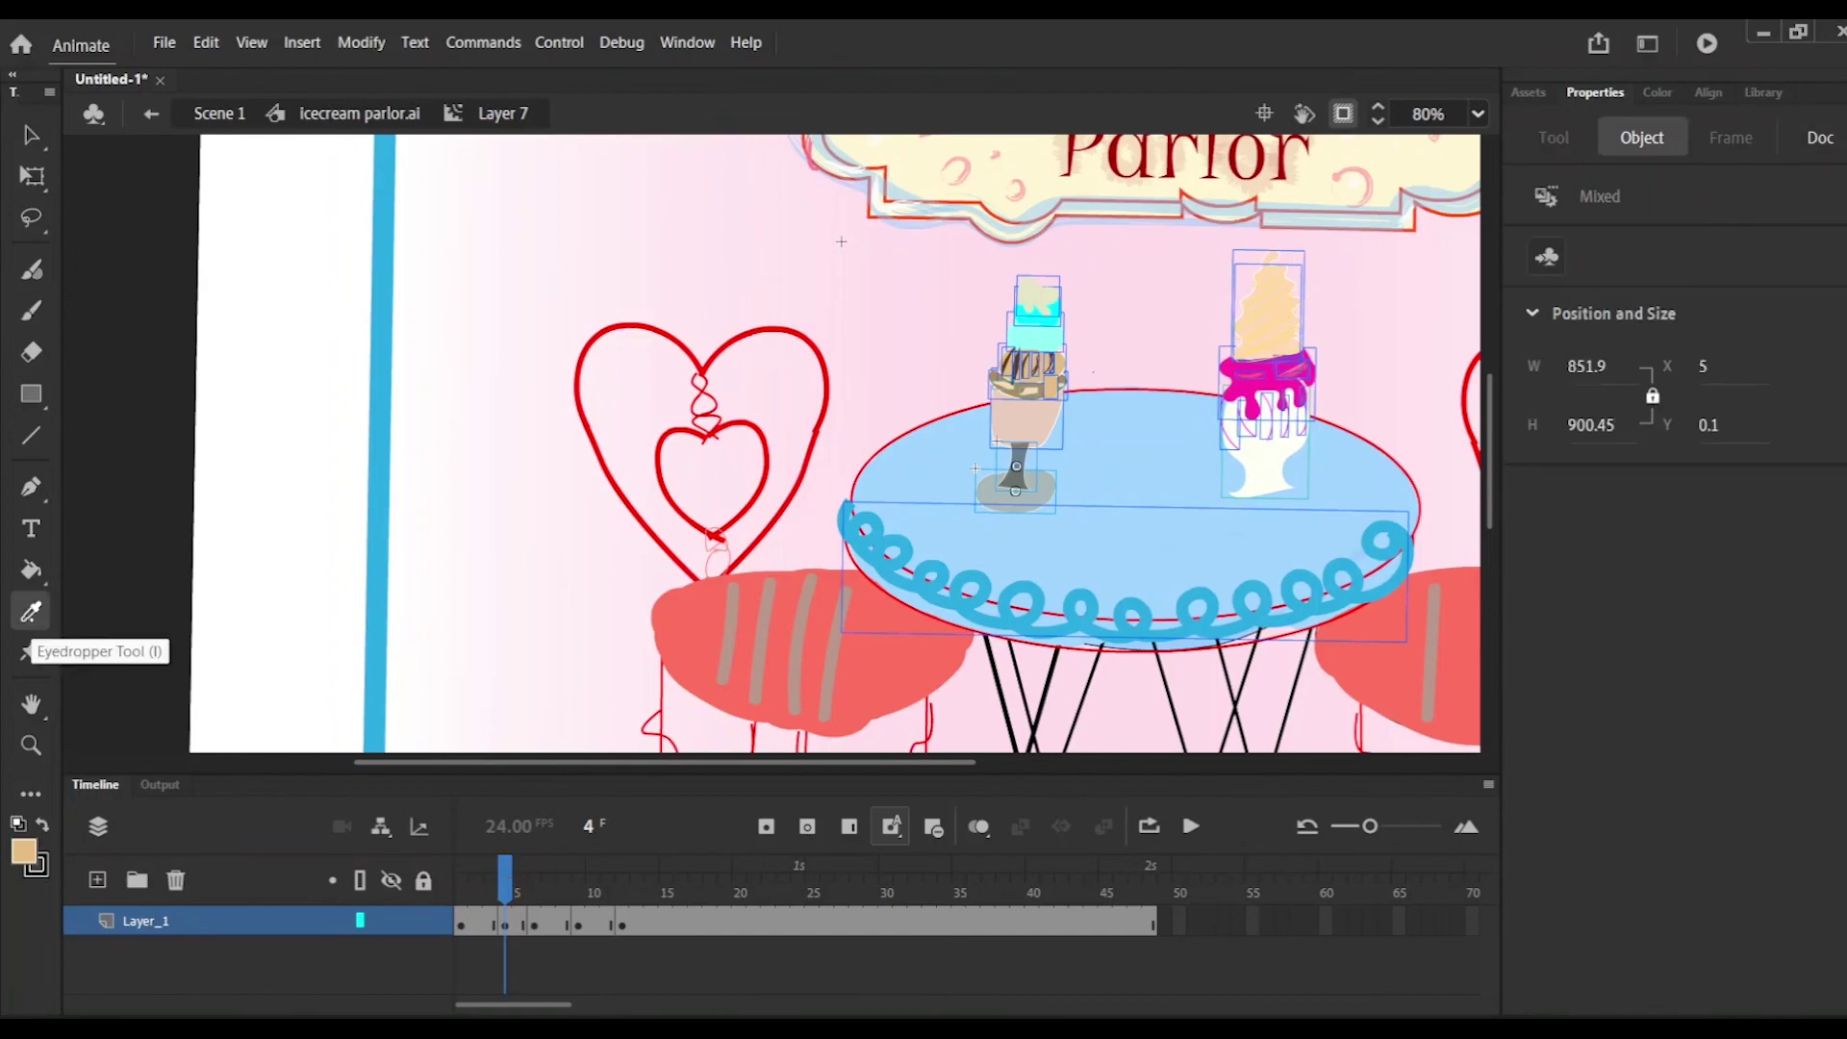
click(1039, 318)
click(1050, 361)
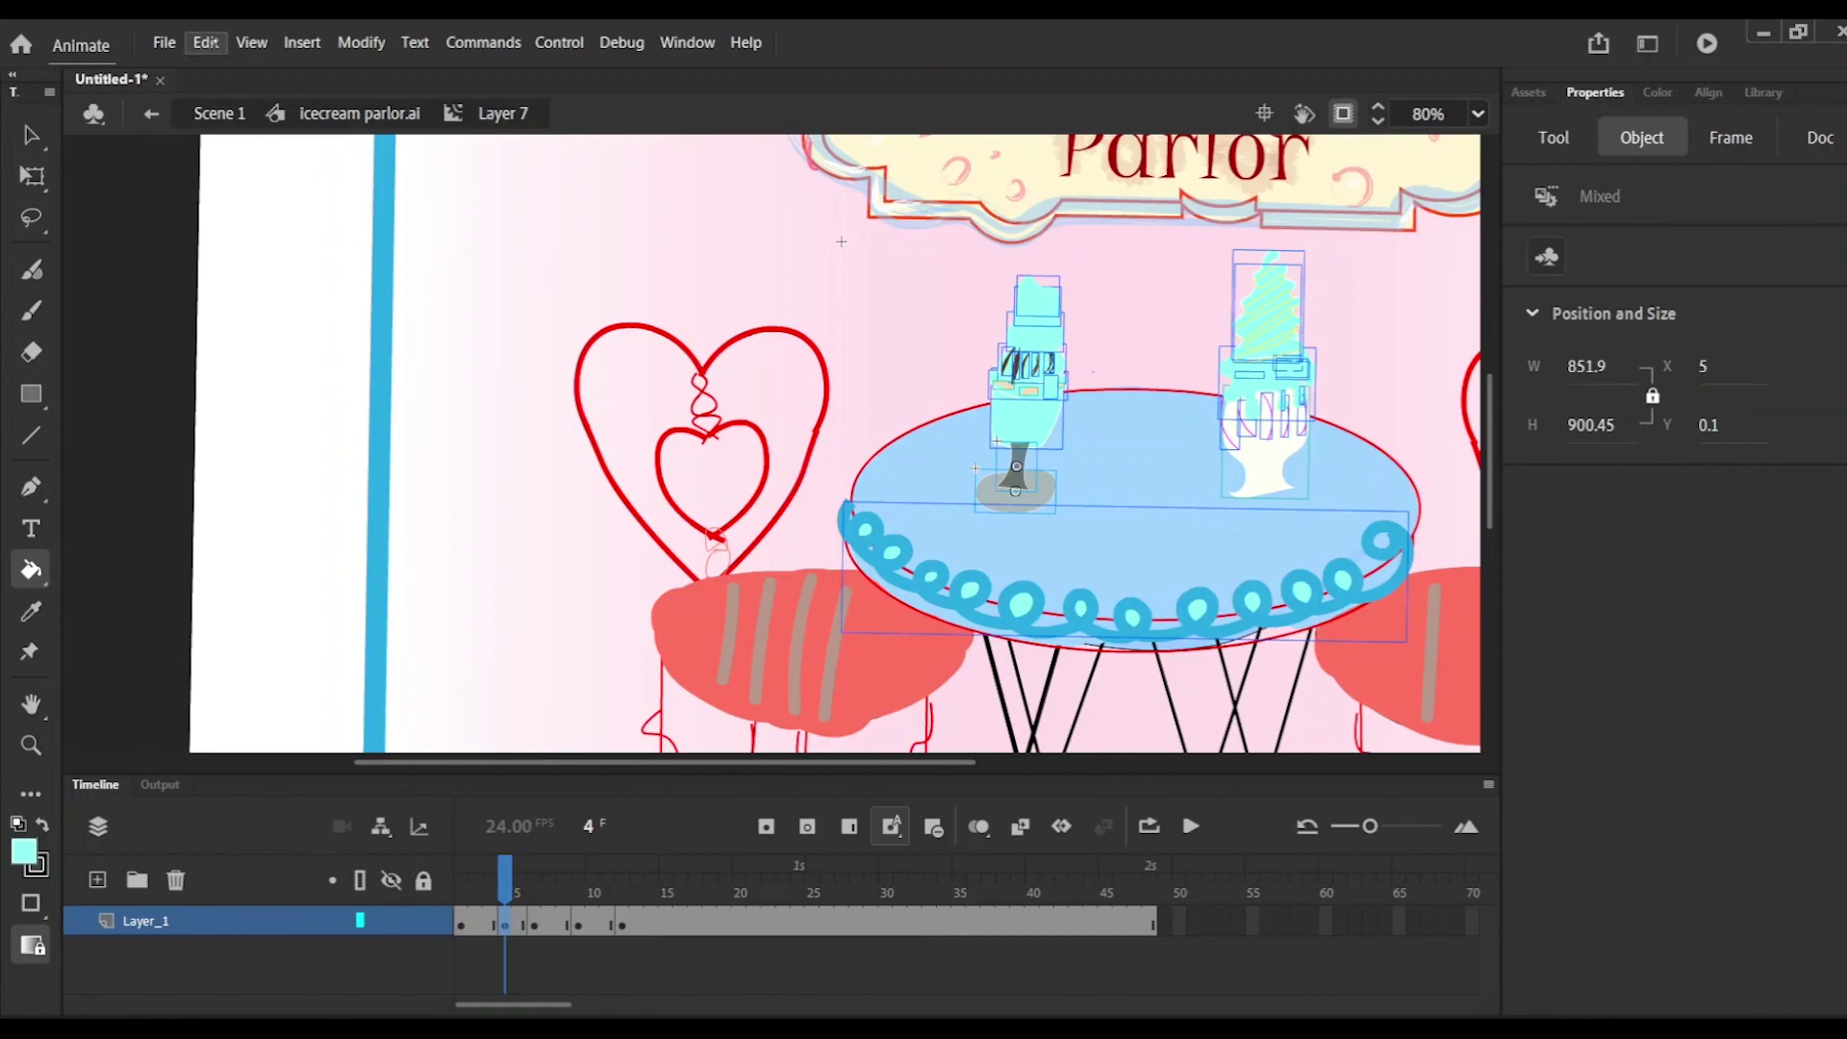
click(206, 43)
click(327, 67)
click(206, 43)
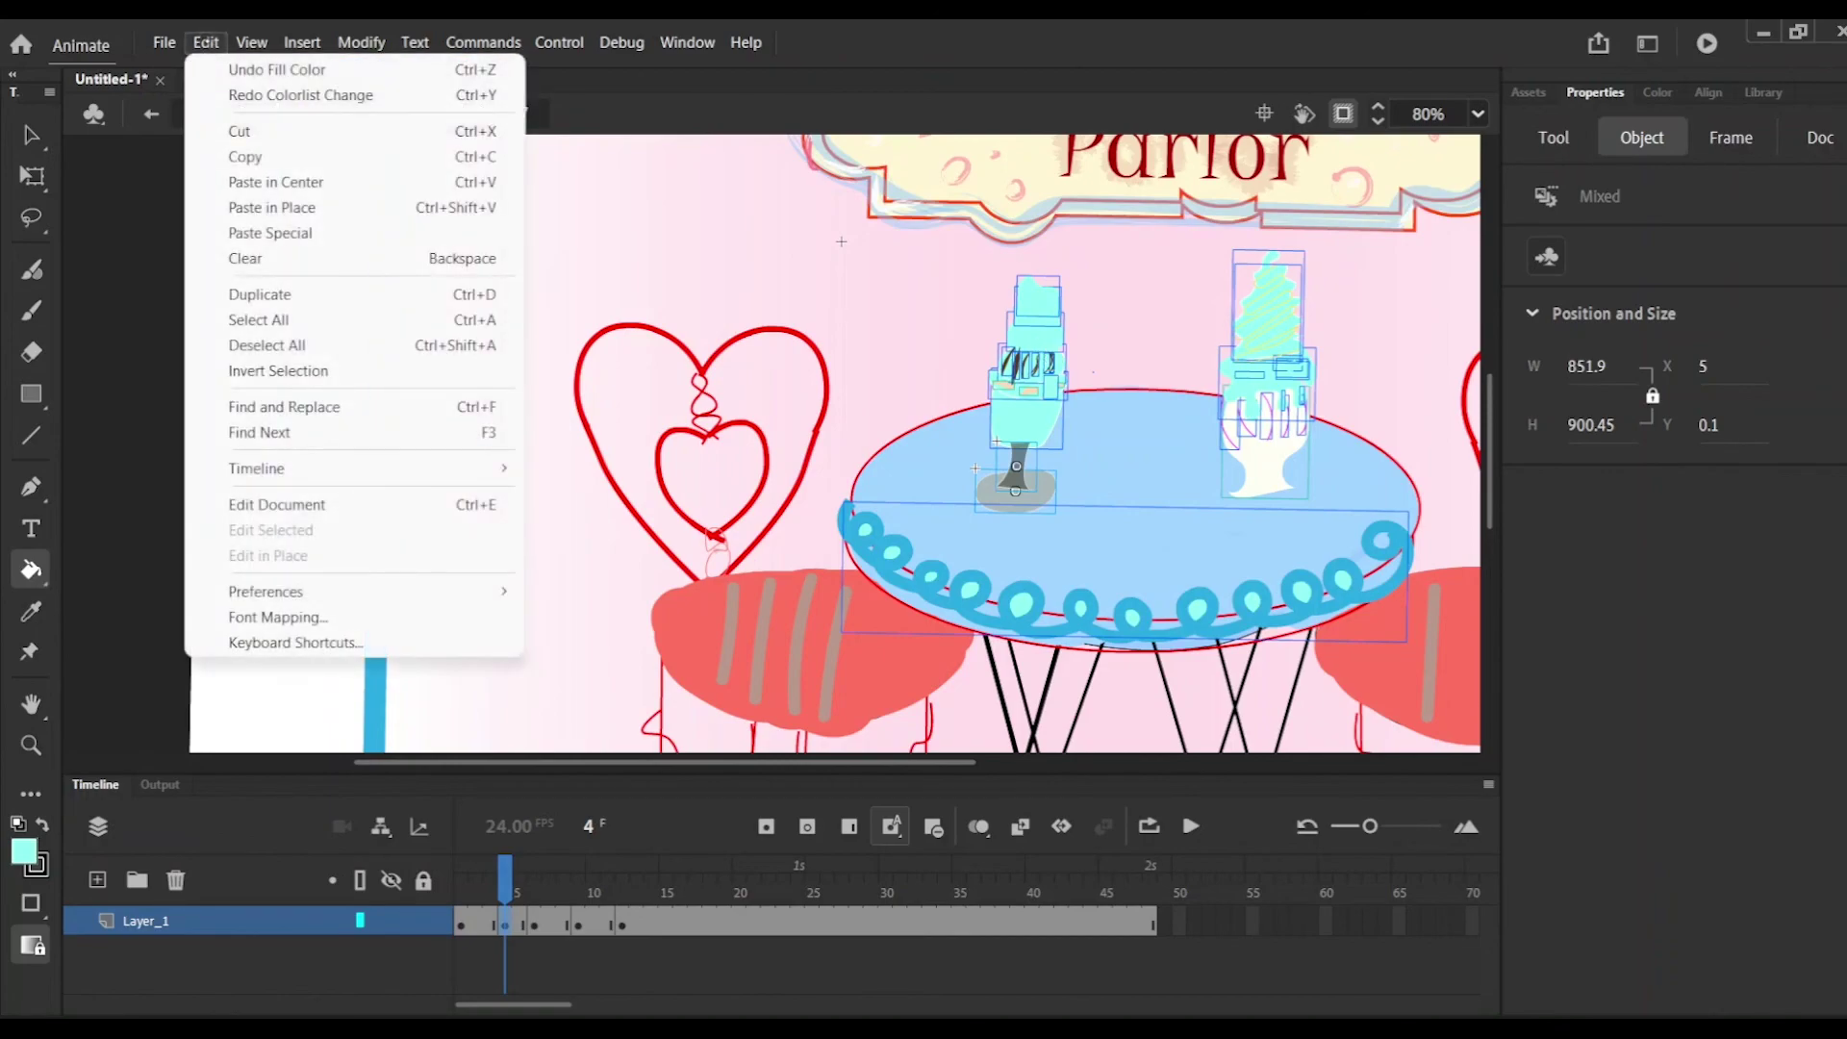
click(327, 68)
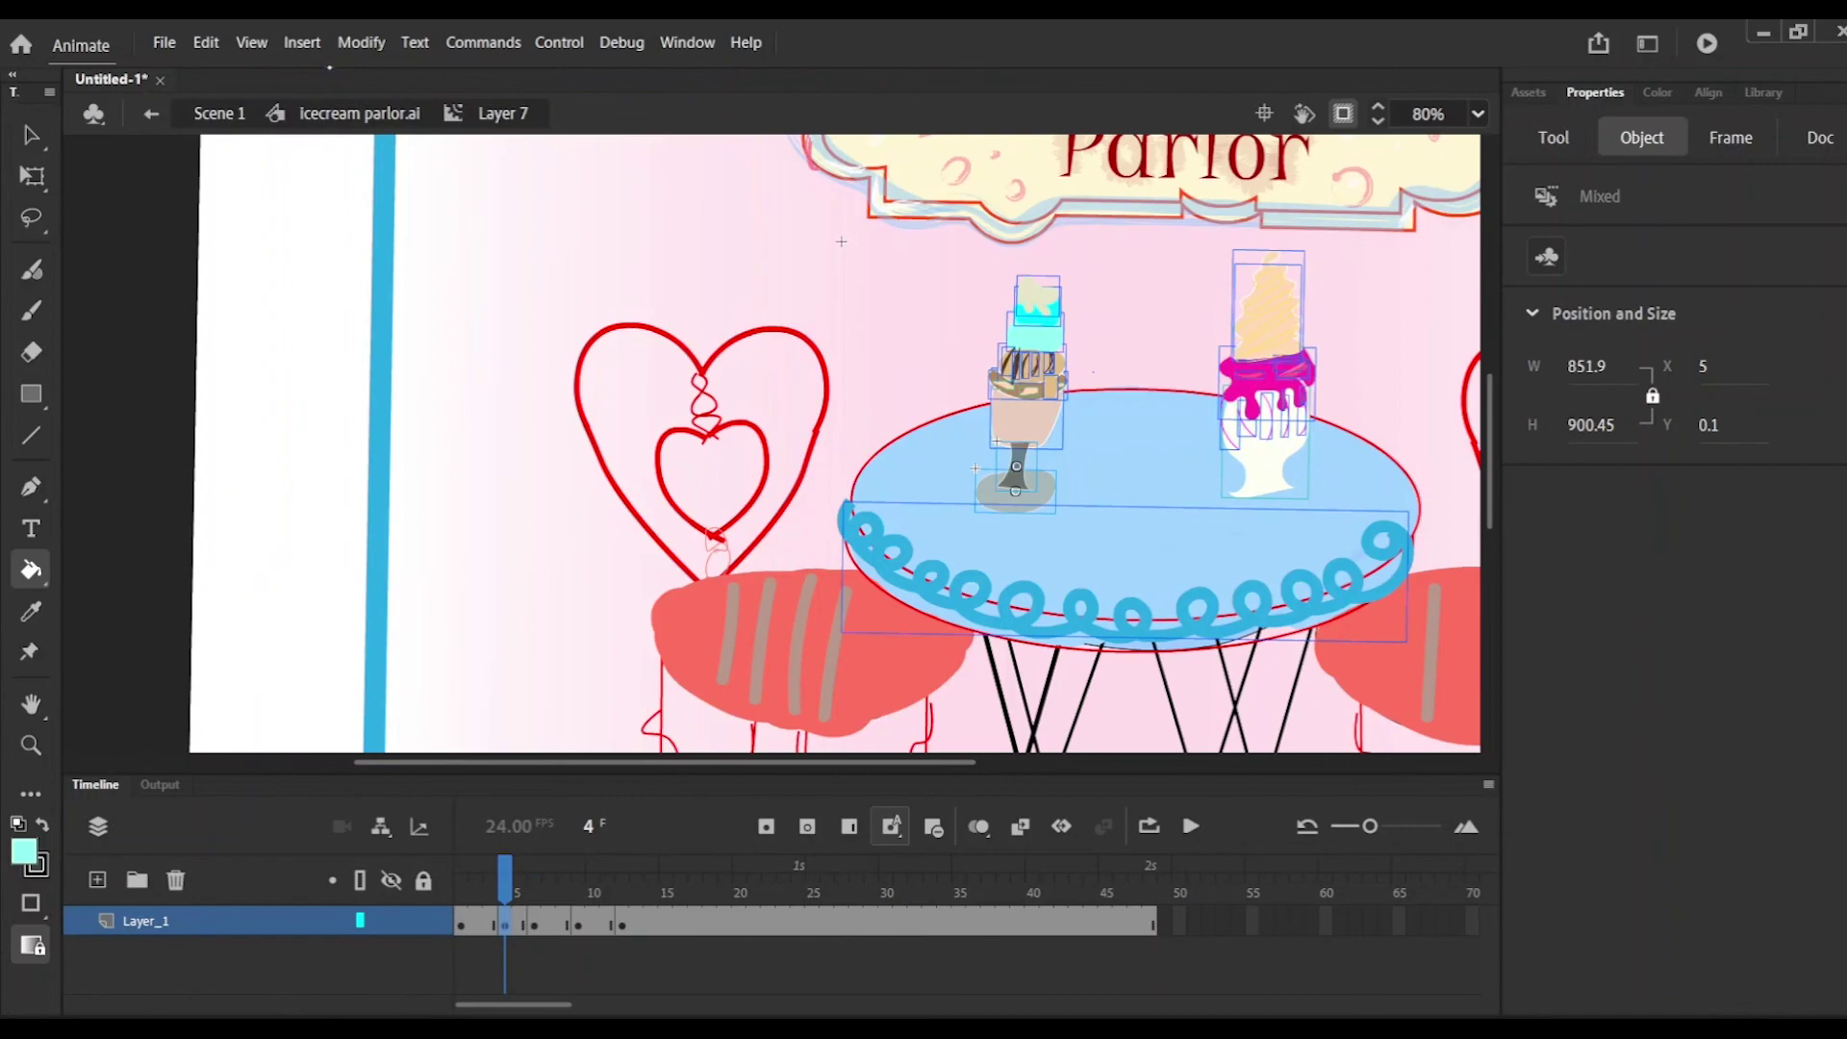
Step: Check the Paint Bucket options, switch to the Selection tool, and show the object properties of the artwork on frame 4
click(1563, 141)
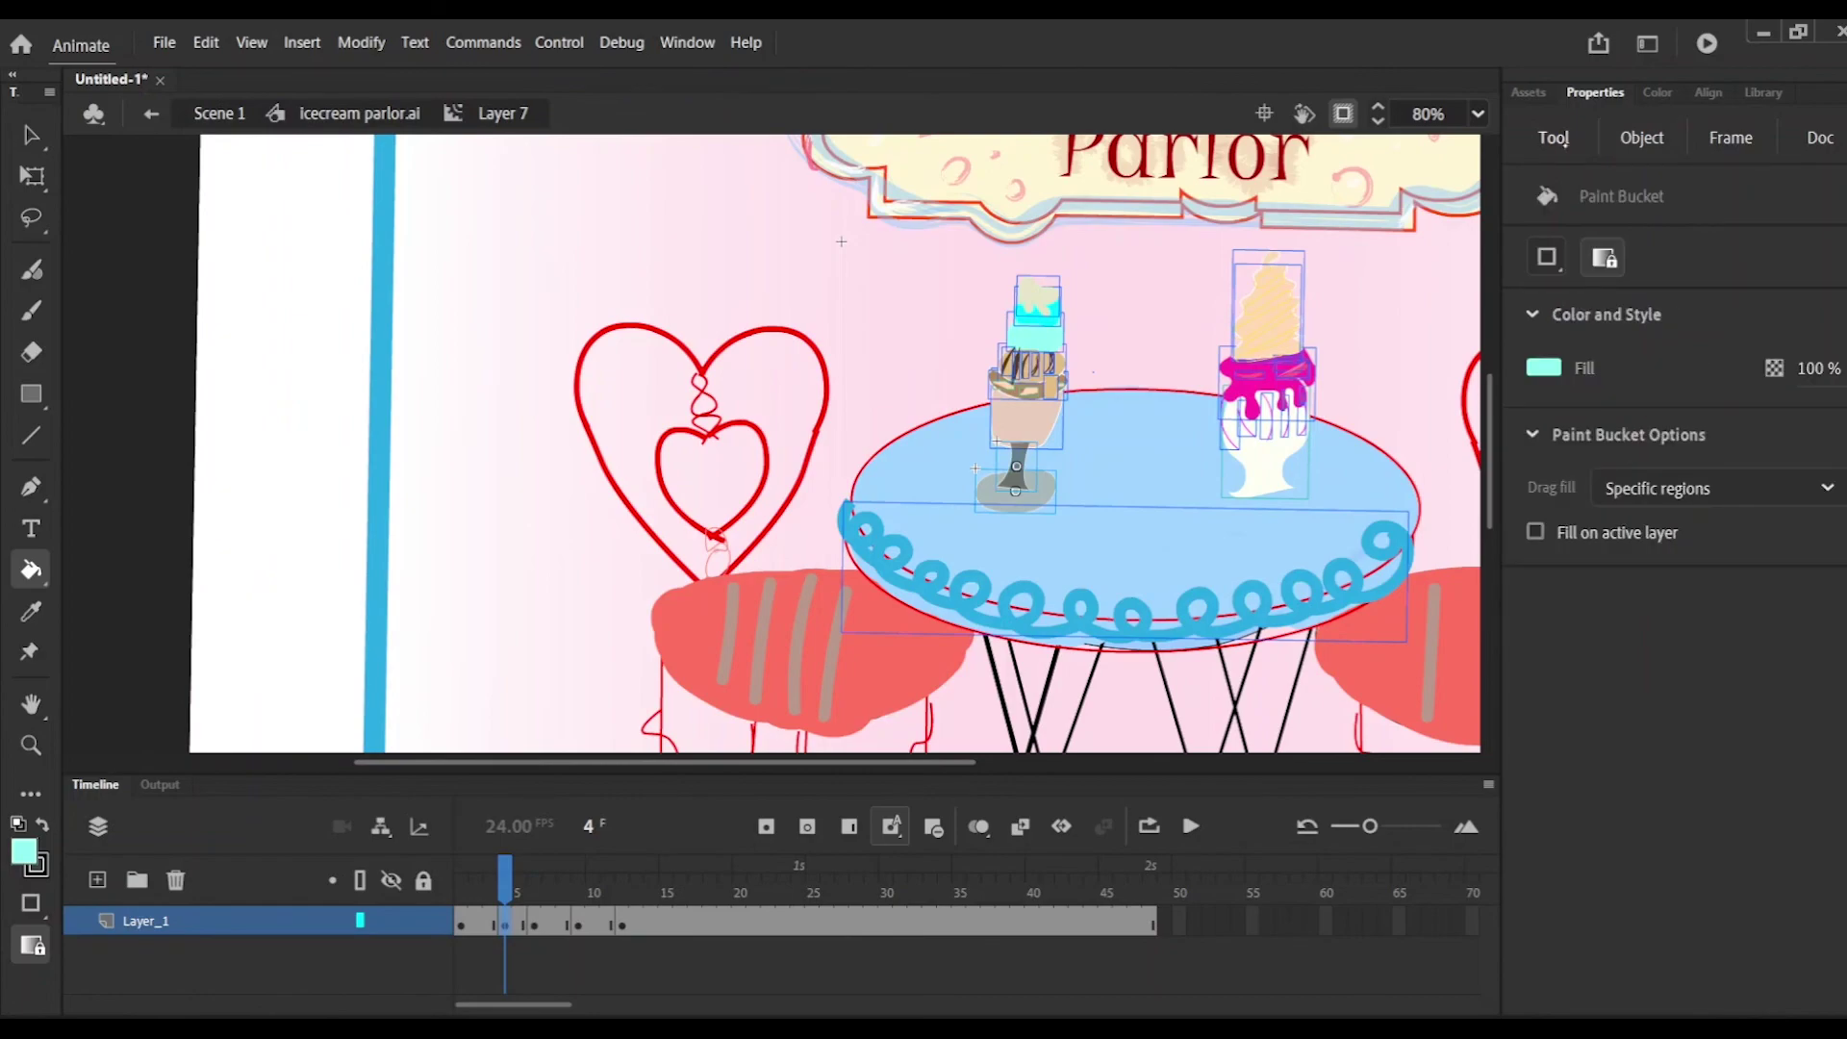
click(1568, 142)
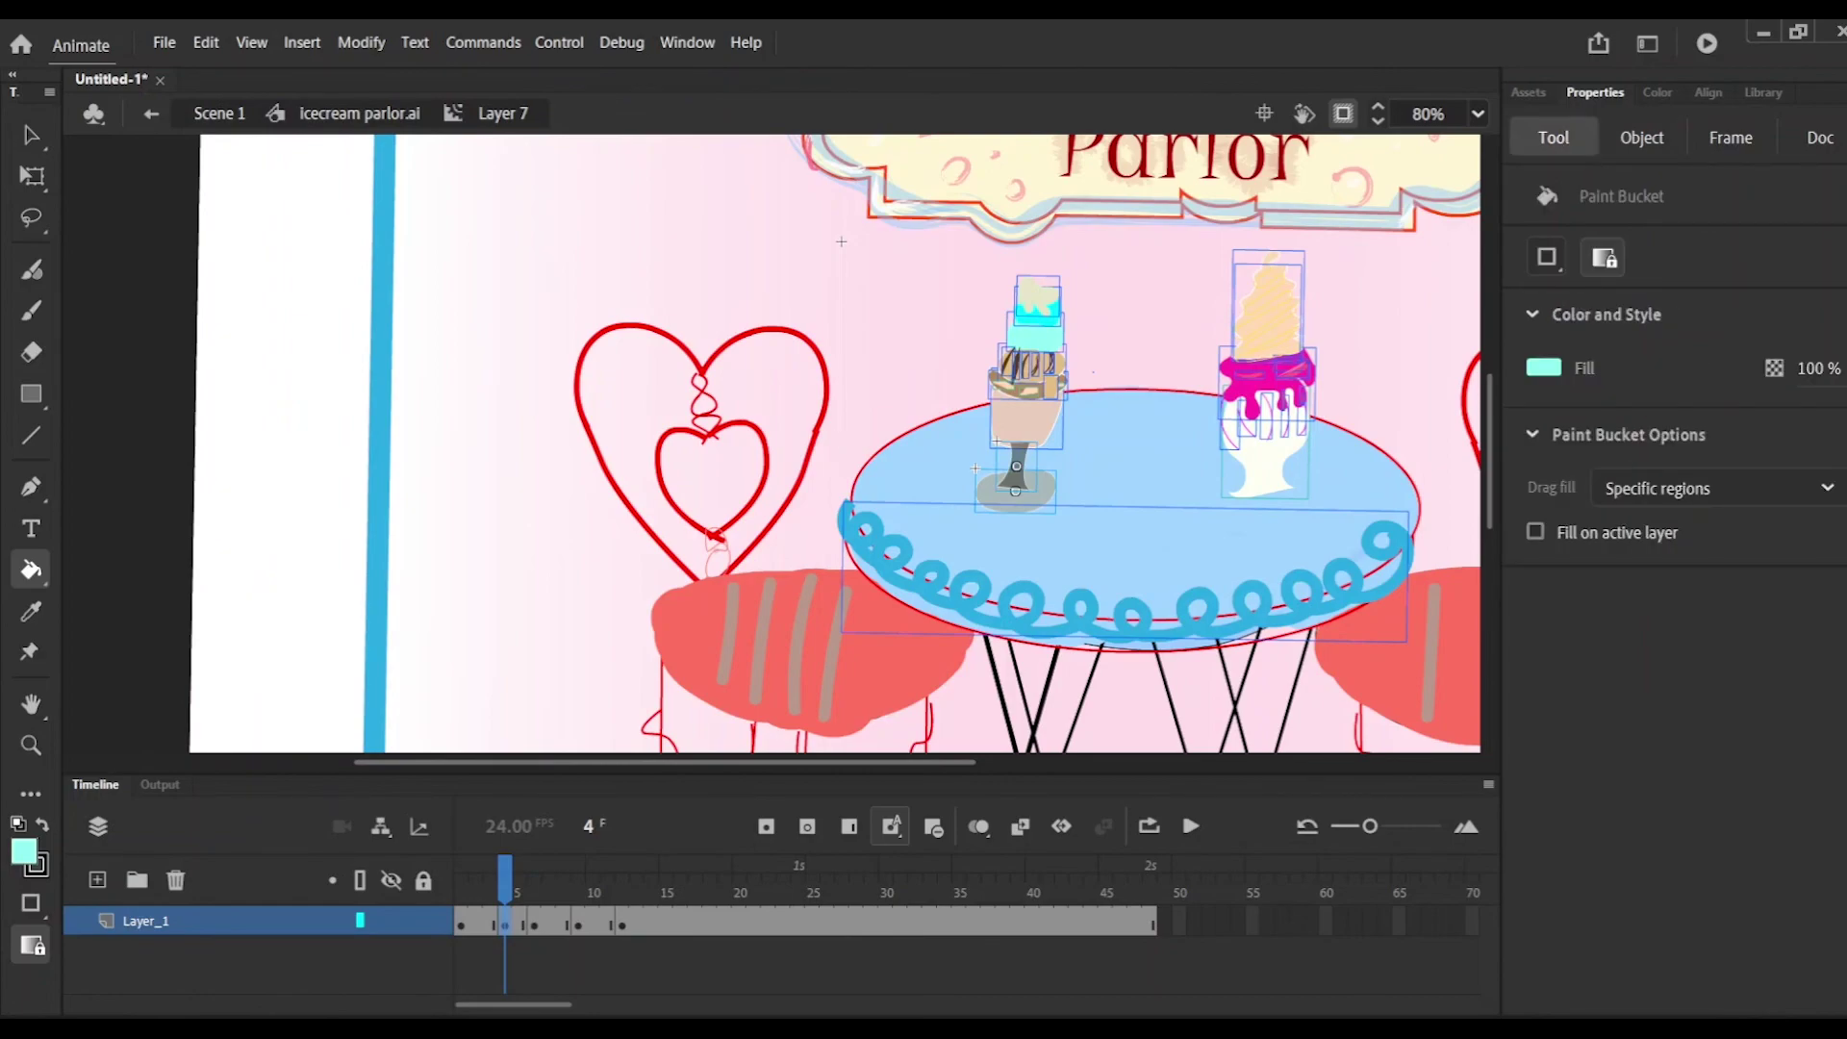
key(v)
key(Escape)
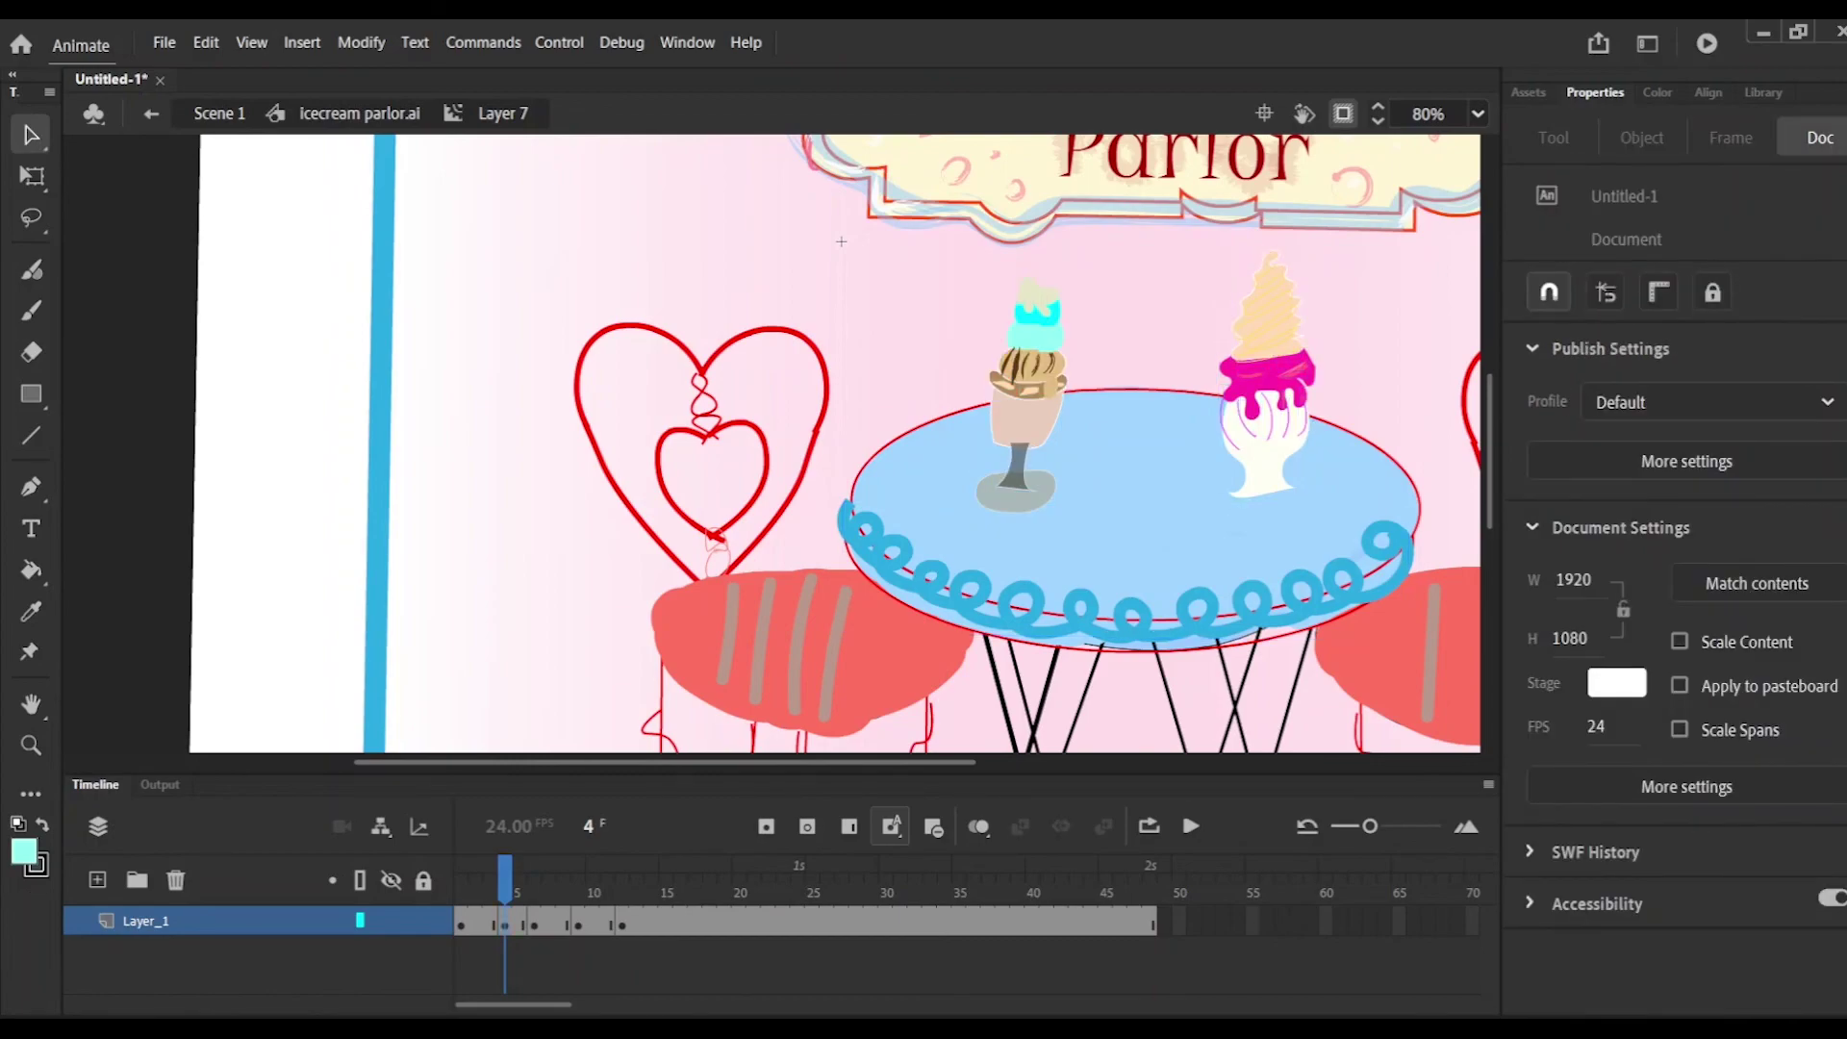
click(508, 926)
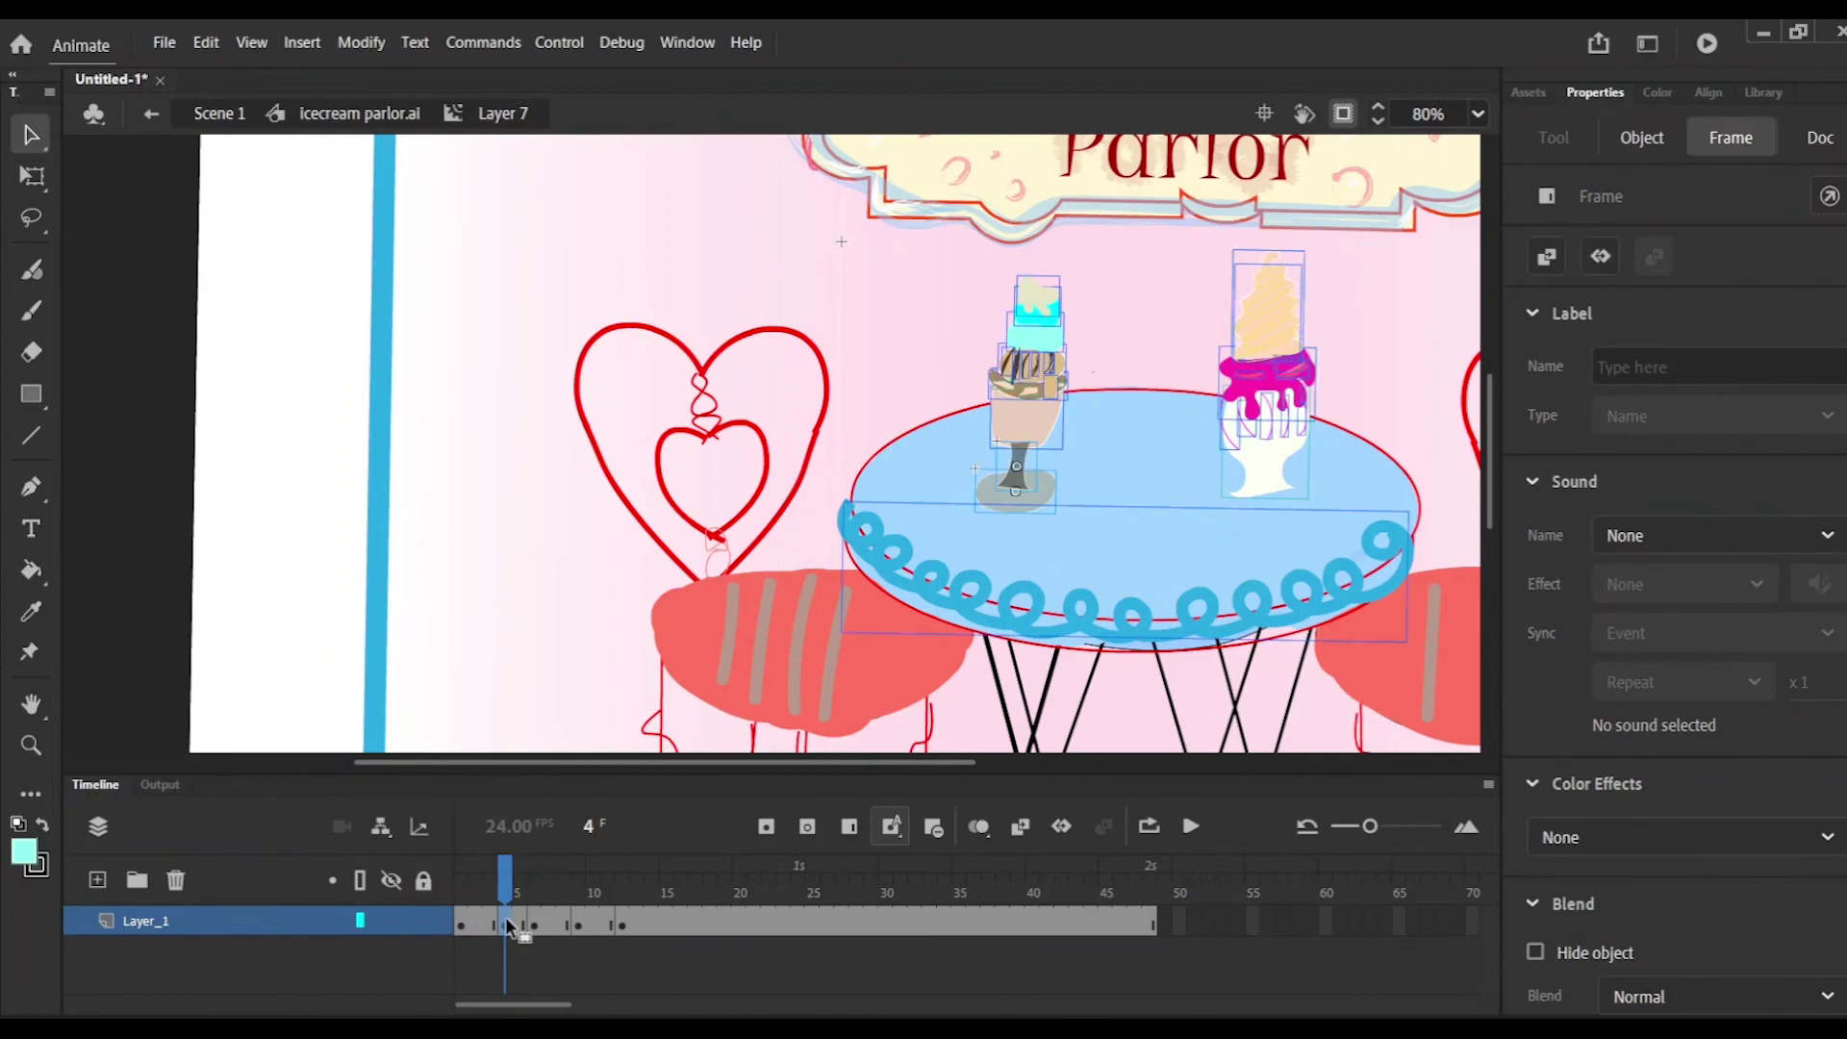
click(1634, 134)
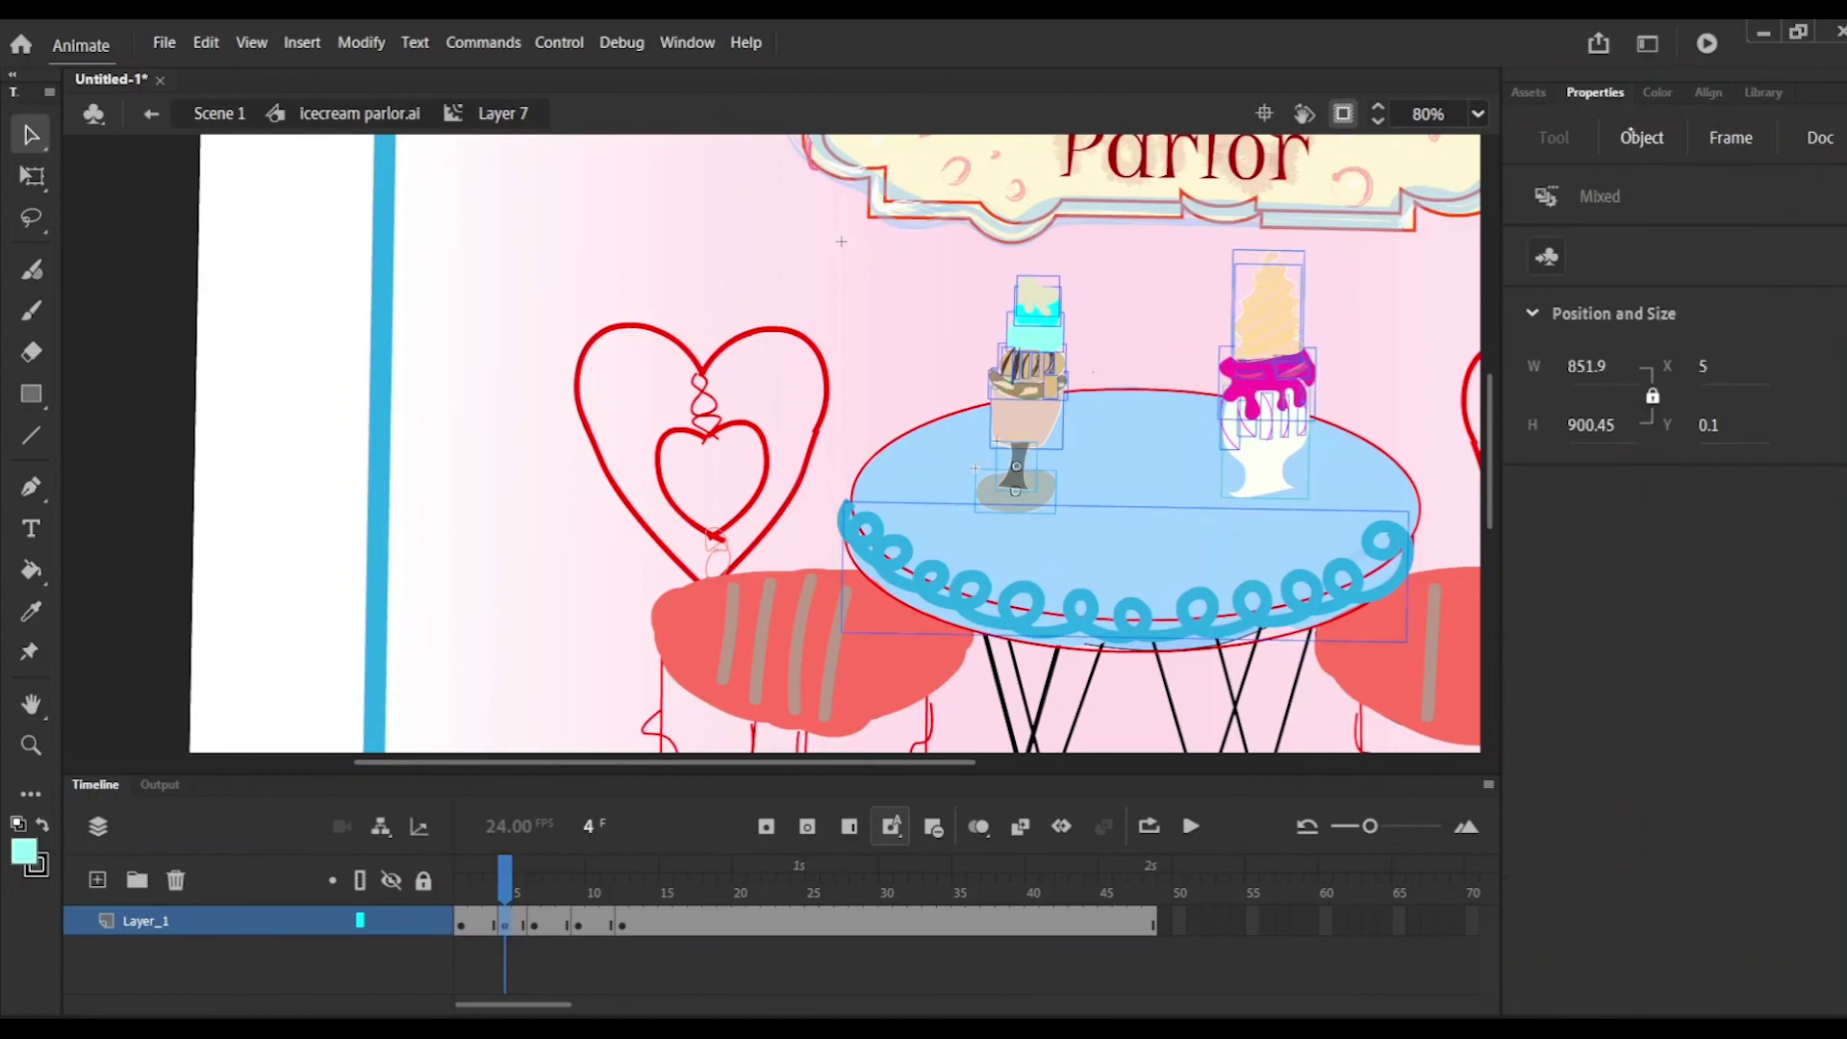